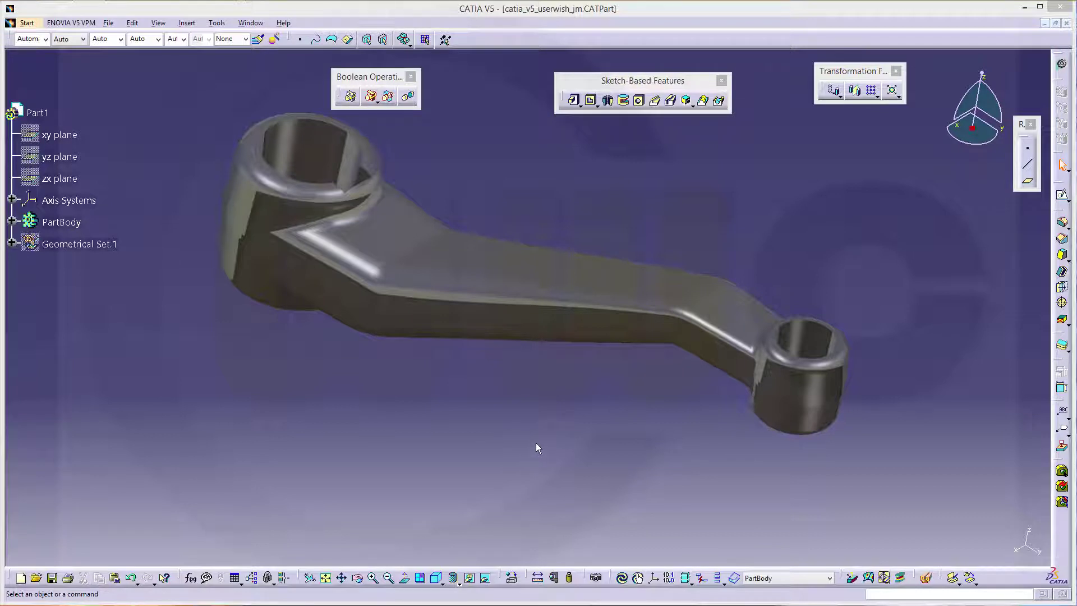
- Examine the finished lever arm model and the dimensioned drawing of the part
middle_click_drag(564, 422, 576, 250)
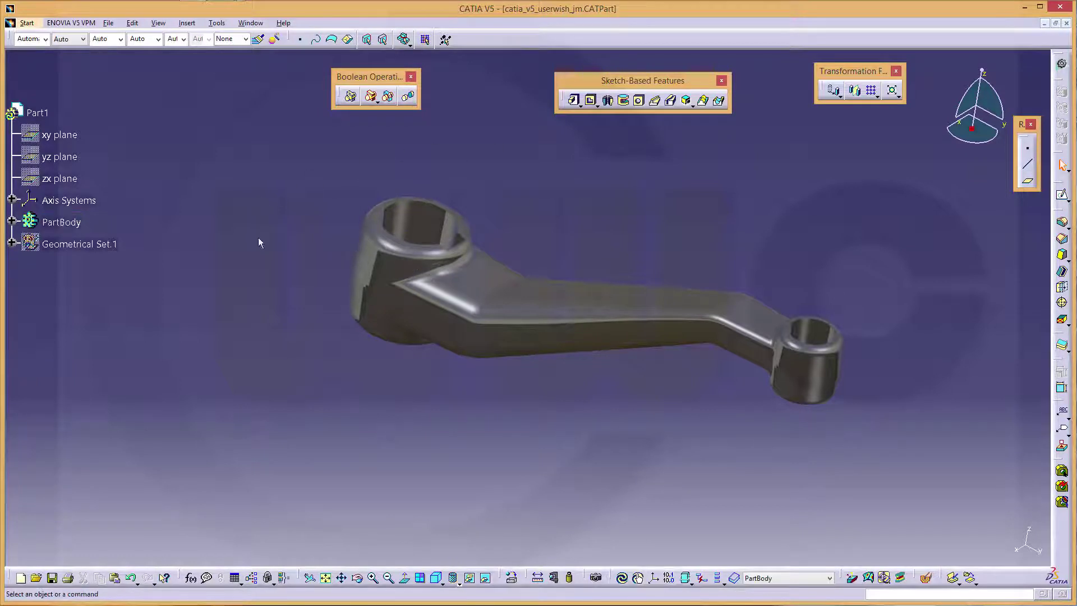
key("alt+Tab")
key("alt+Tab")
key("alt+Tab")
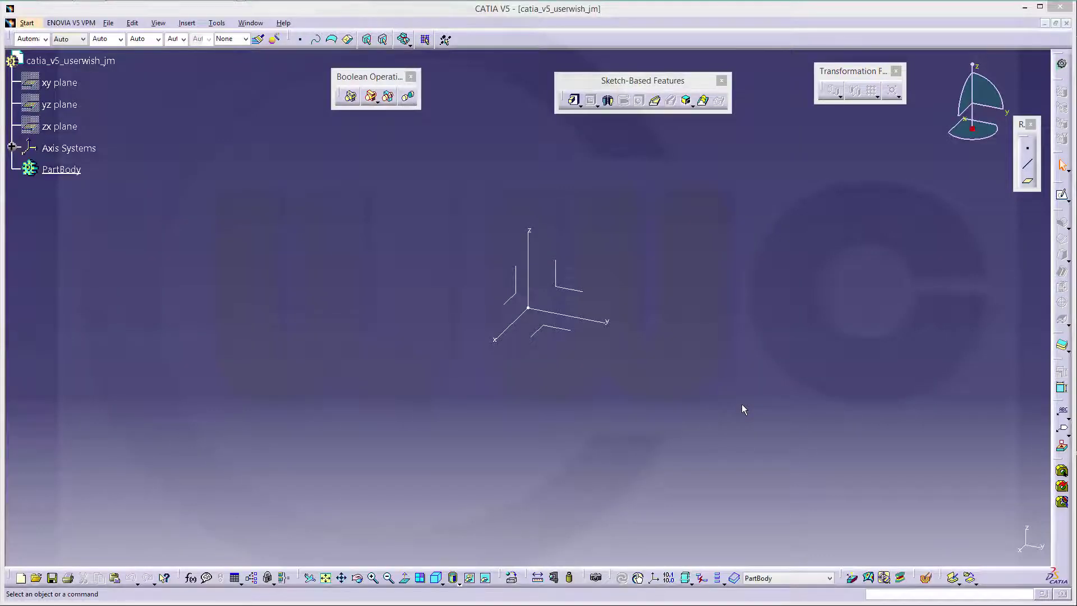
key("alt+Tab")
key("alt+Tab")
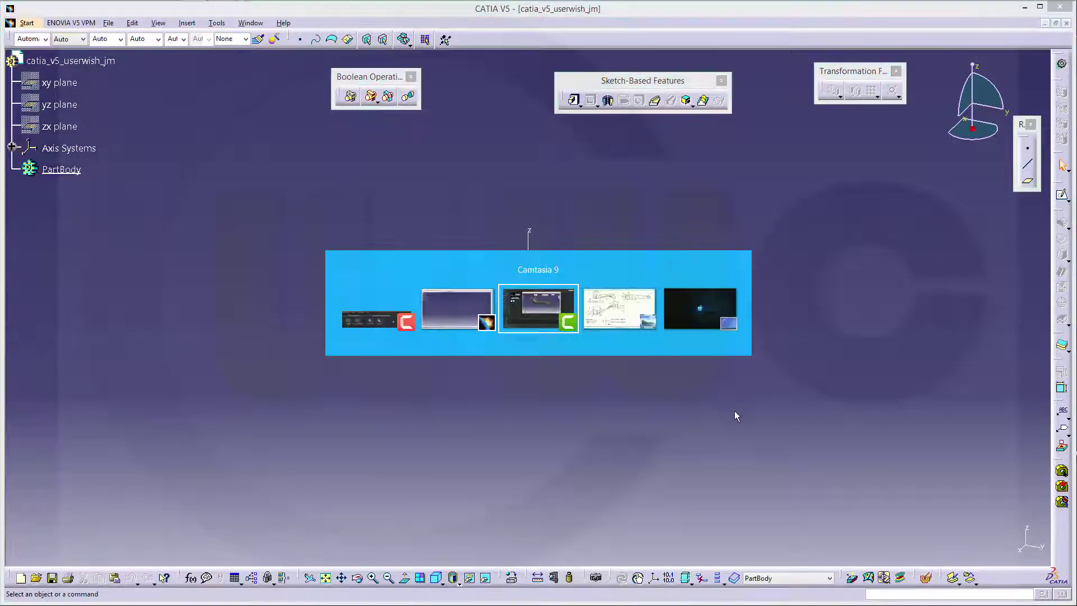
key("alt+Tab")
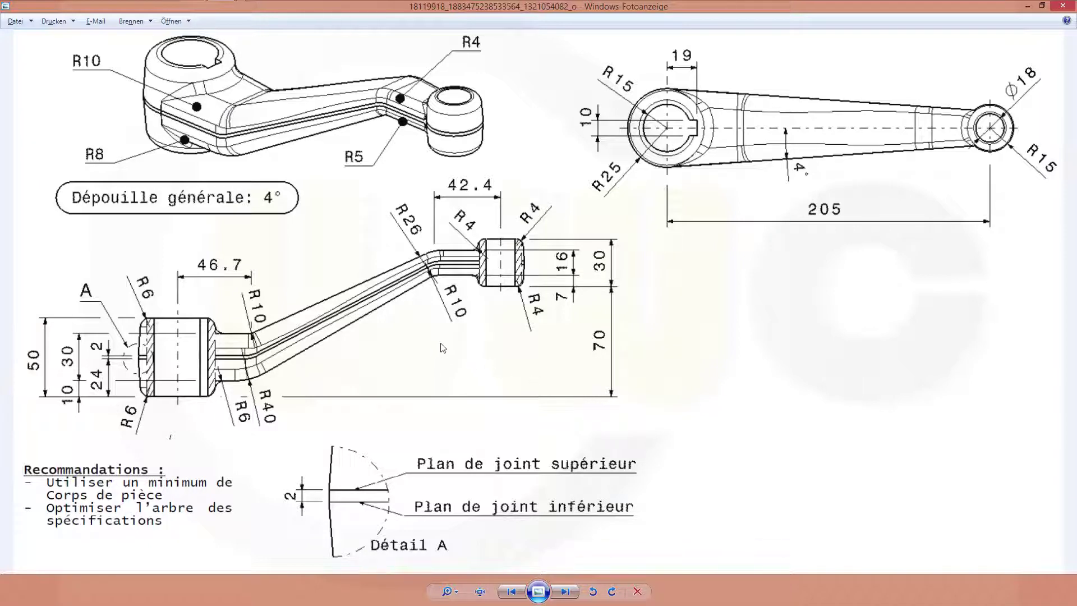
key("alt+Tab")
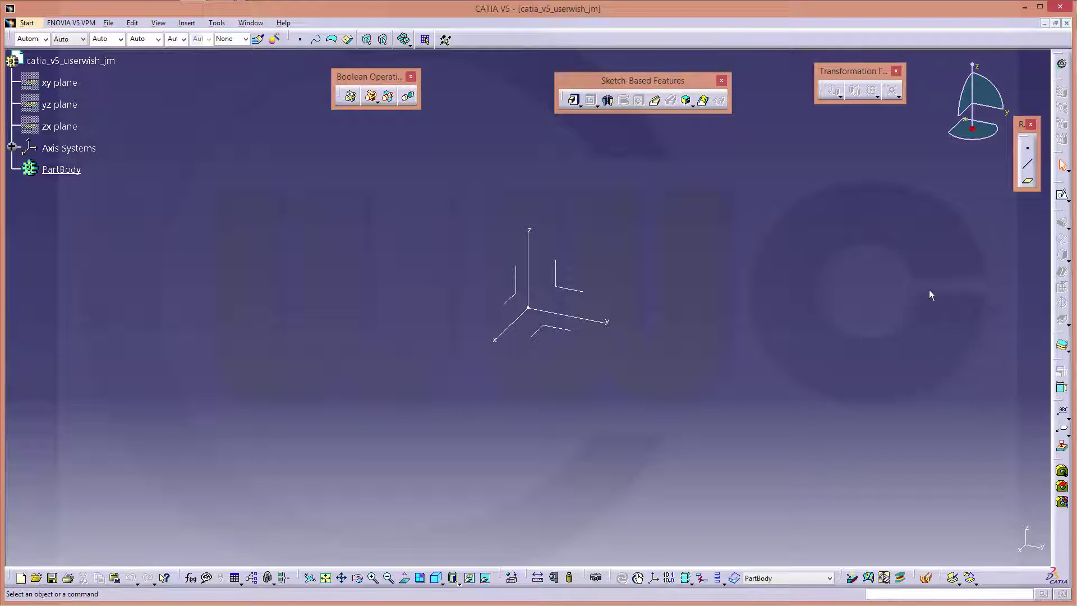
- Create a plane offset 205 mm from the axis system's ZX plane
left_click(1028, 181)
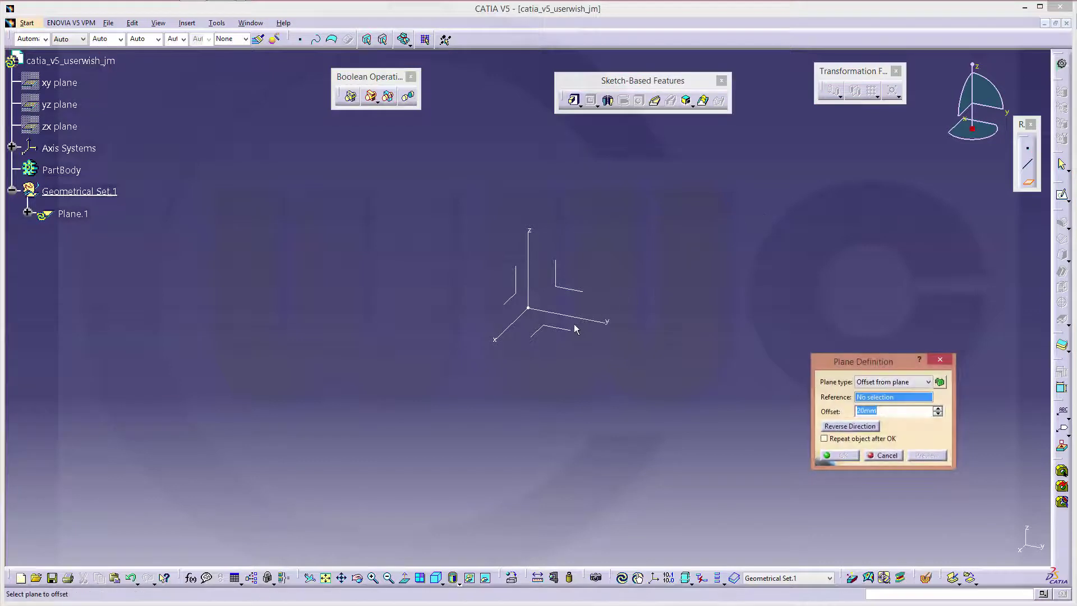
left_click(518, 299)
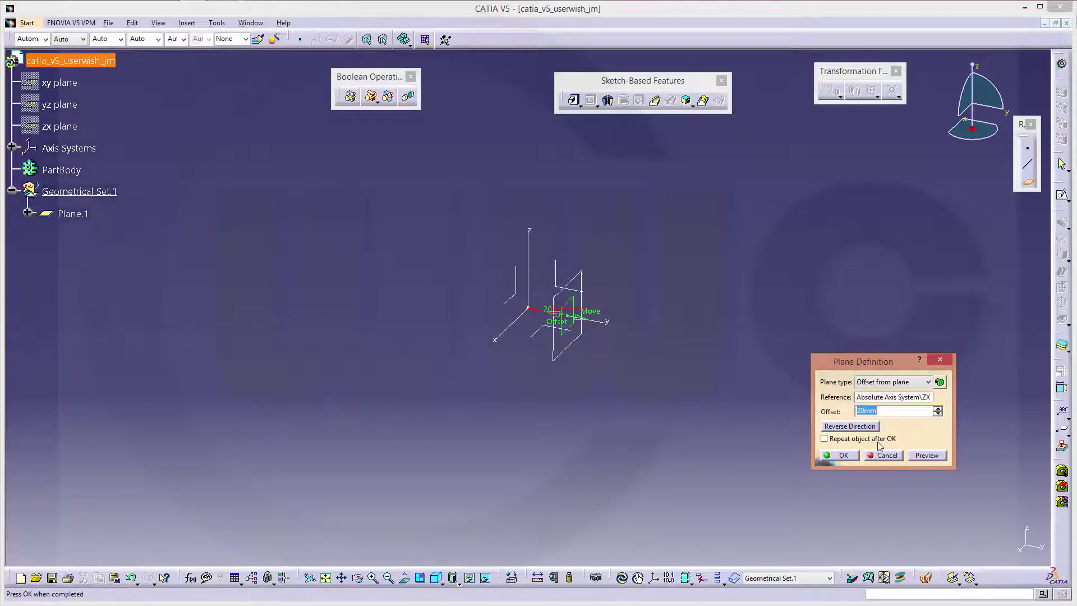
type("205")
key("Return")
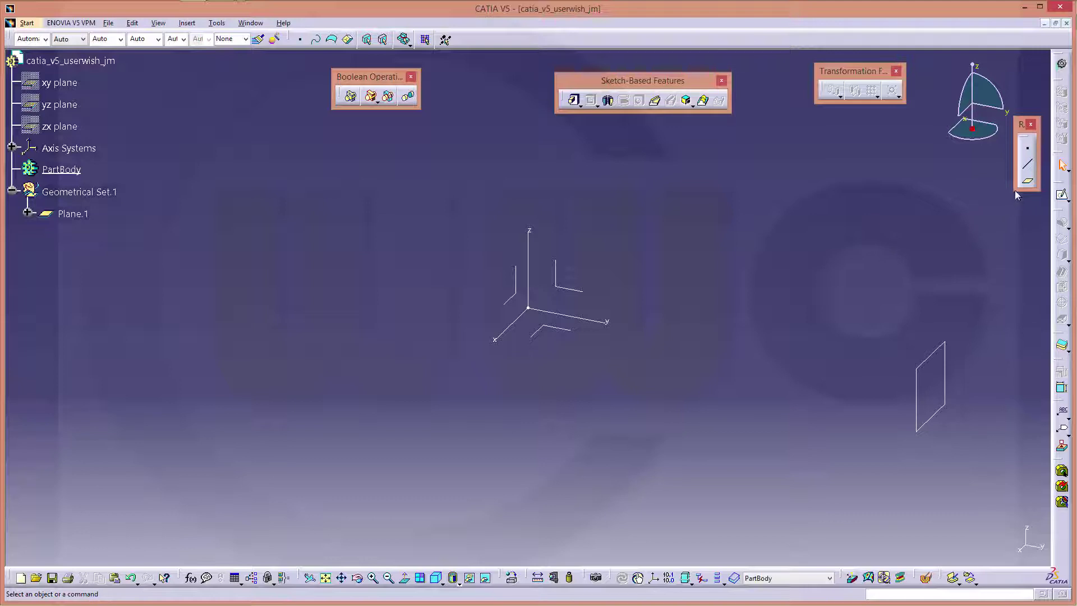
- Create a plane offset 60 mm above the axis system's XY plane
left_click(1027, 180)
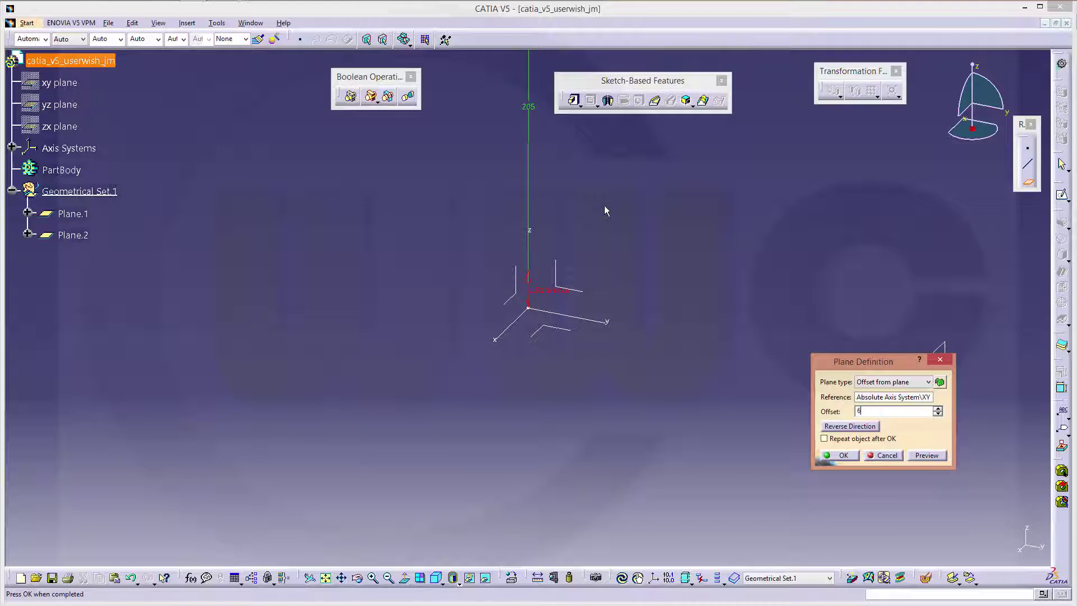
key("Return")
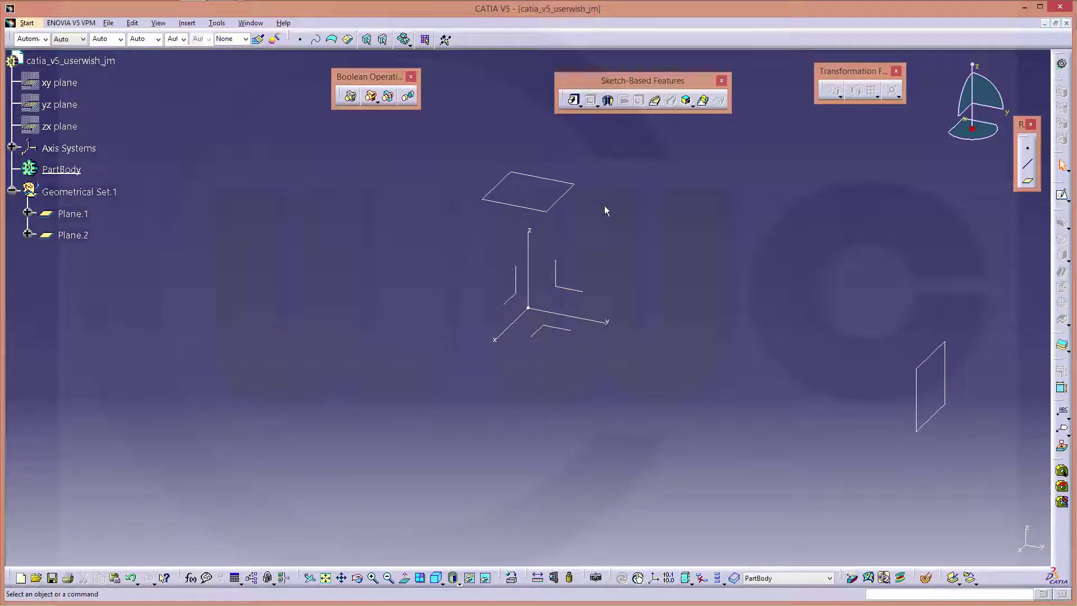
middle_click_drag(636, 209, 600, 241)
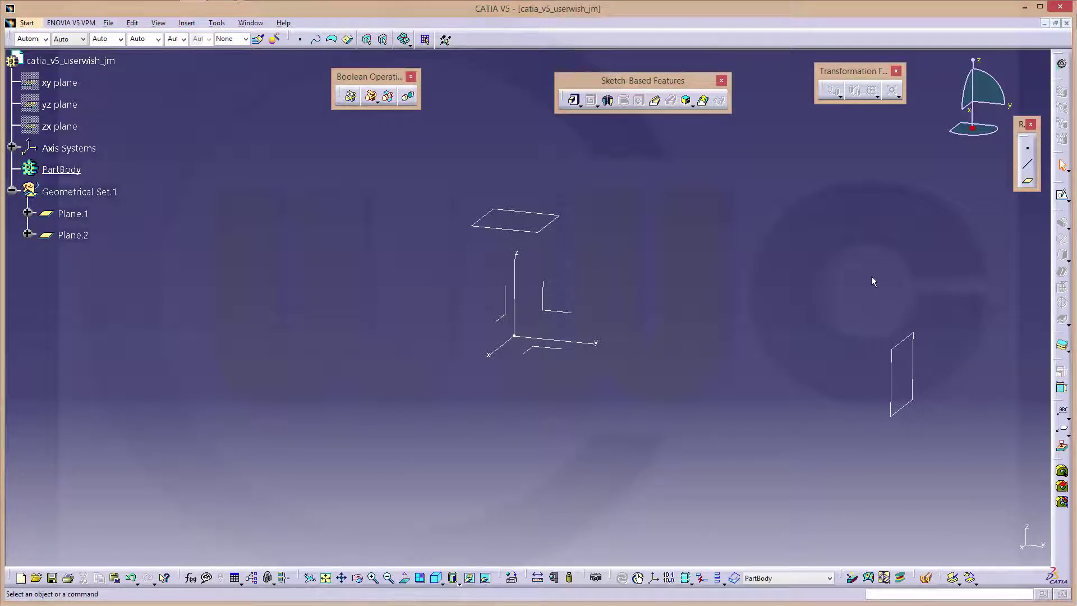
- Create a plane offset 1 mm above the axis system's XY plane
left_click(1028, 181)
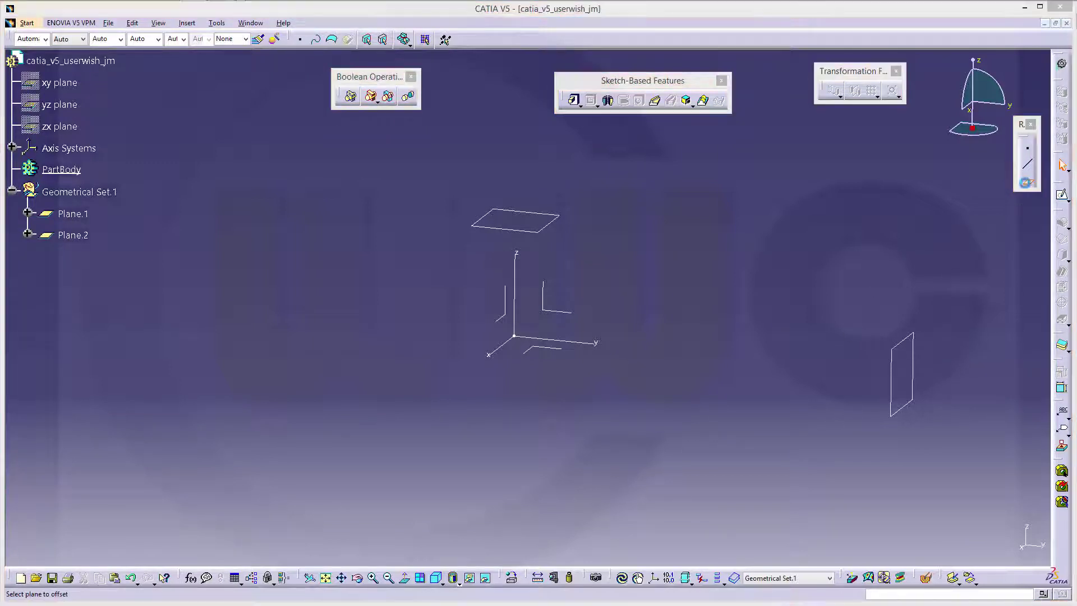
left_click(549, 350)
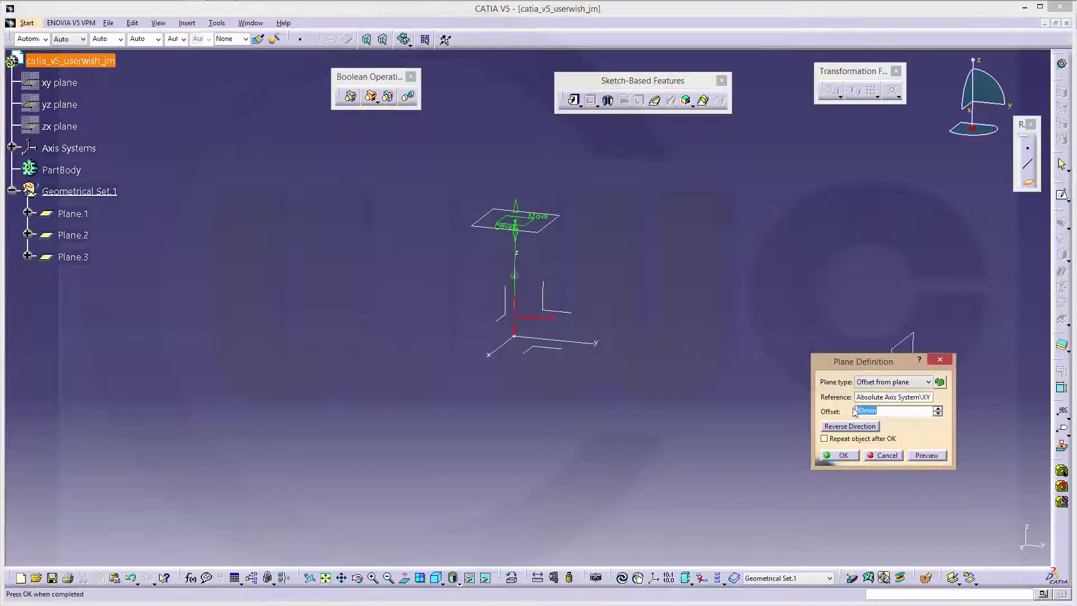
type("1")
key("Return")
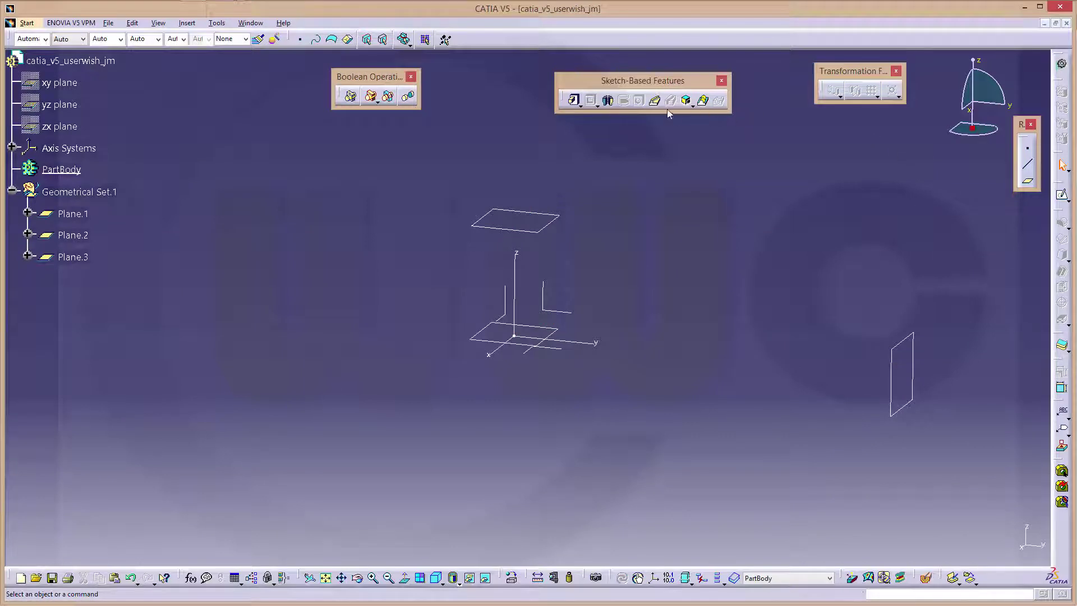
- Create a plane offset 1 mm below the axis system's XY plane by reversing the offset direction
left_click(1028, 181)
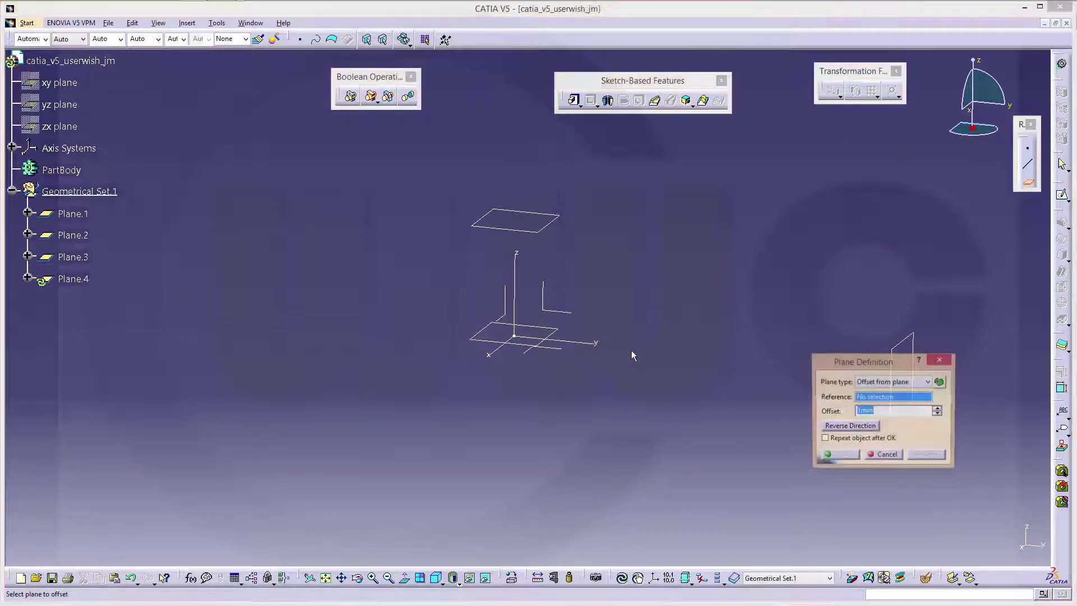
left_click(553, 348)
left_click(843, 428)
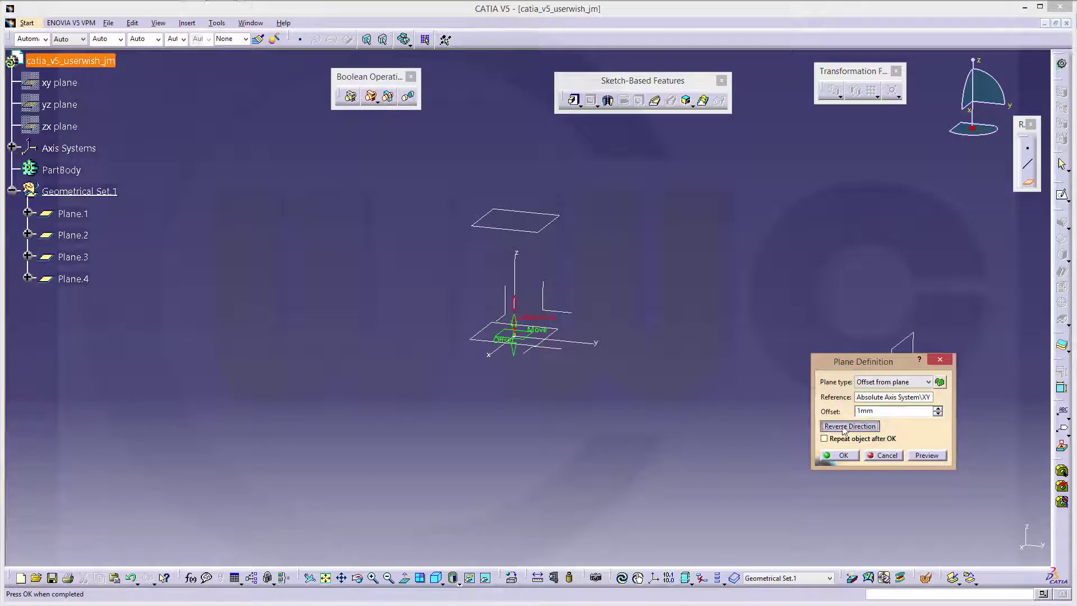
left_click(849, 455)
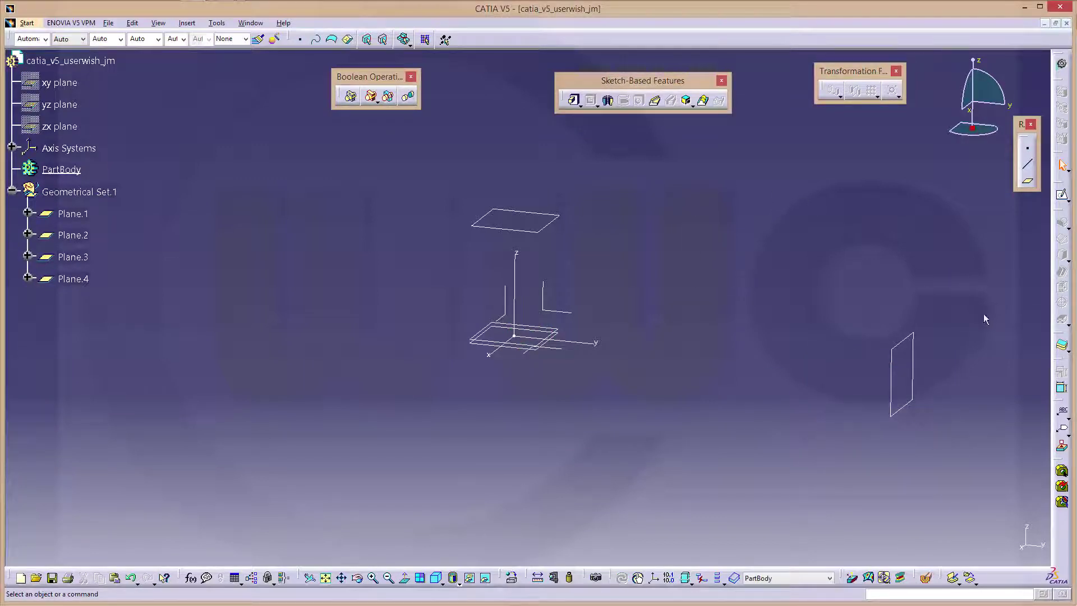
- Create two planes offset 1 mm from the 60 mm plane, one above and one below it
left_click(1028, 180)
left_click(551, 226)
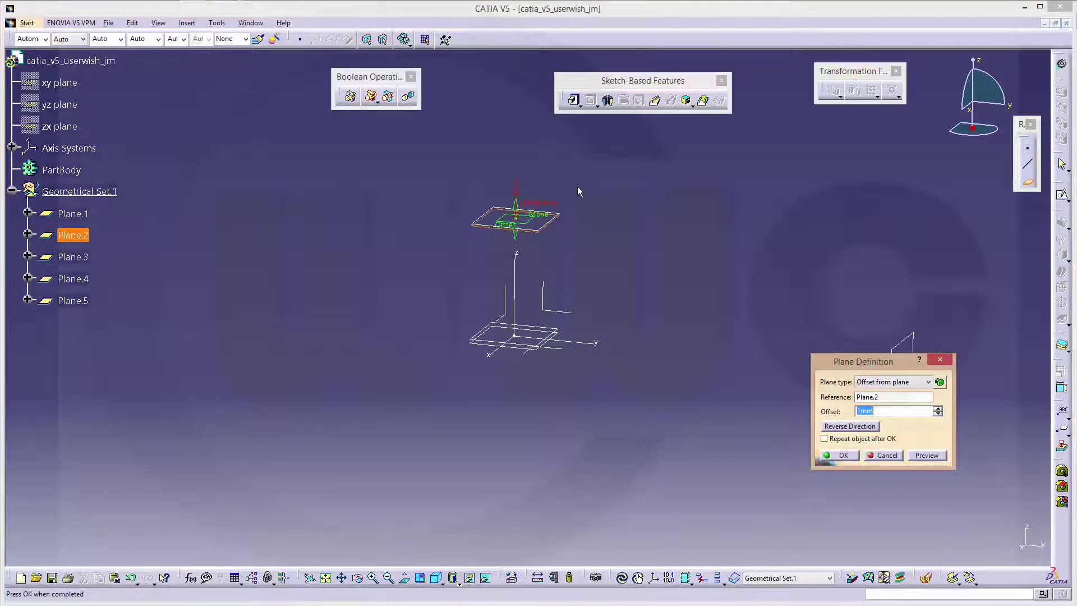
left_click(838, 455)
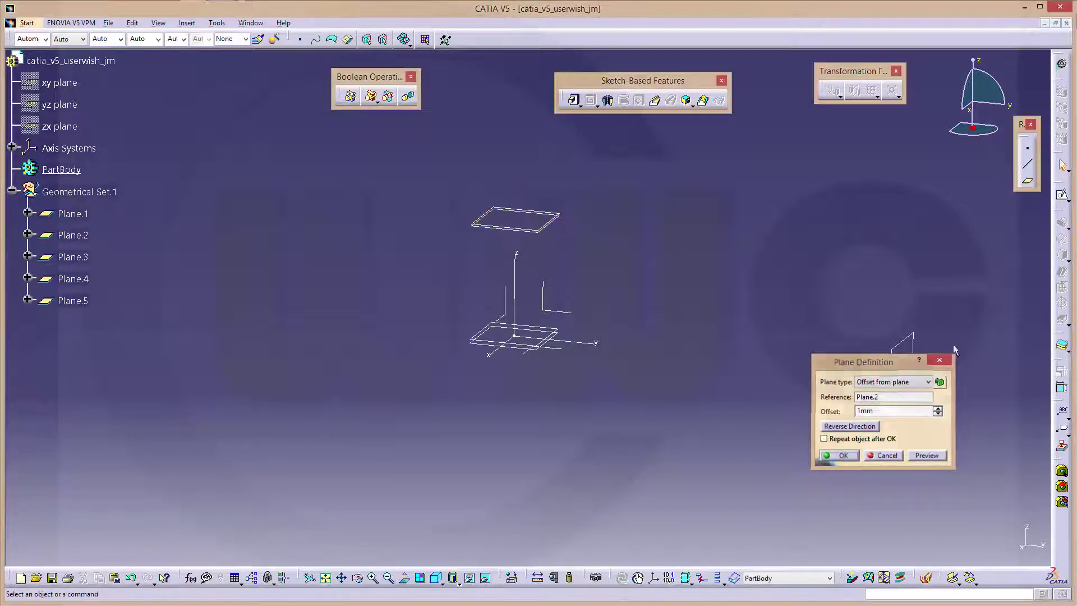
left_click(1028, 181)
left_click(538, 235)
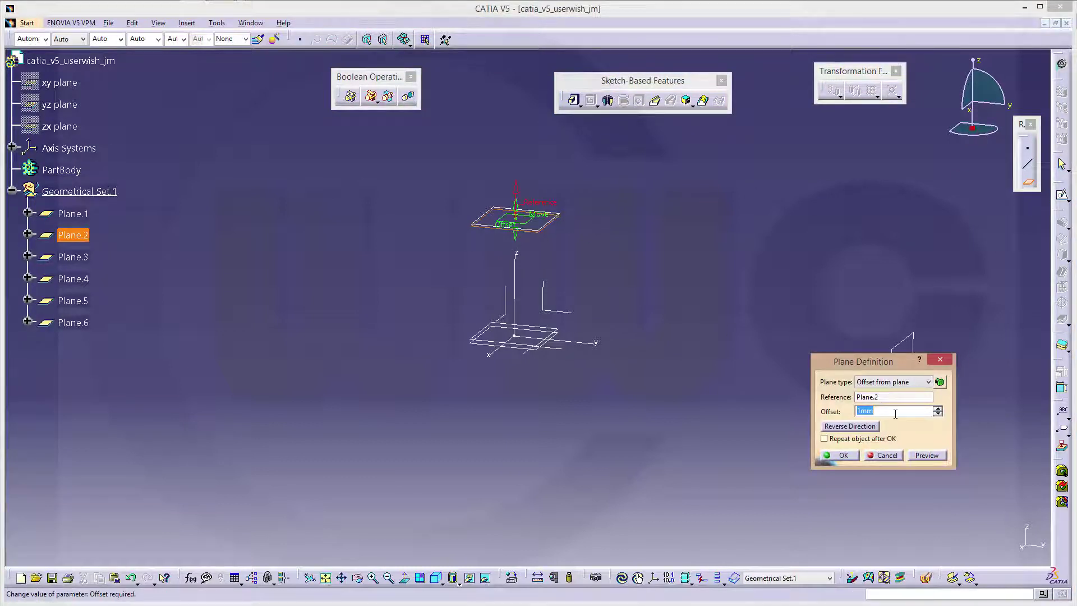
left_click(839, 455)
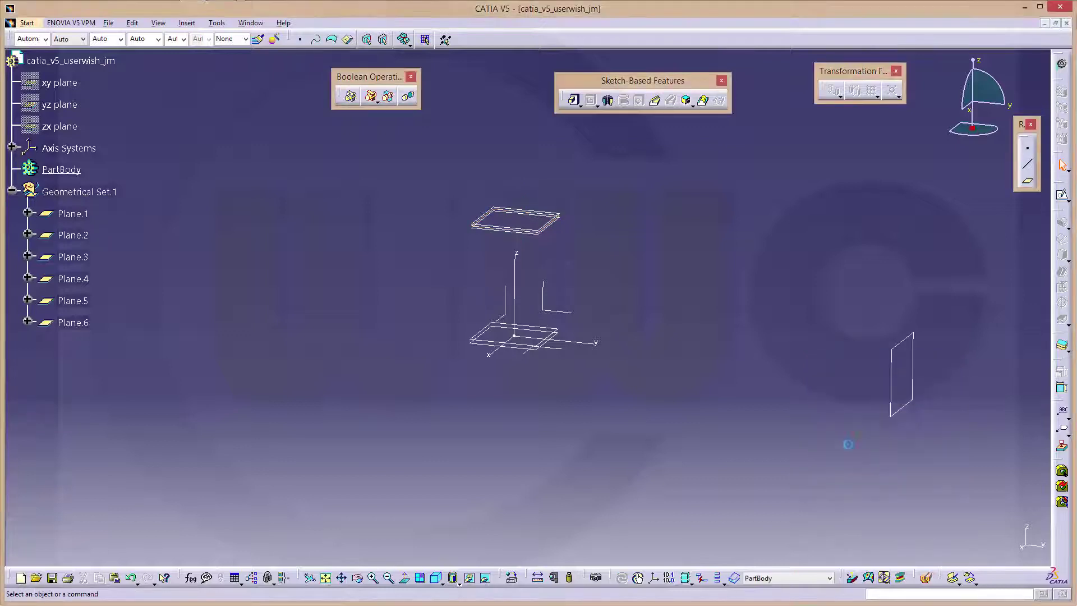
middle_click_drag(728, 347, 511, 243)
middle_click_drag(593, 296, 597, 320)
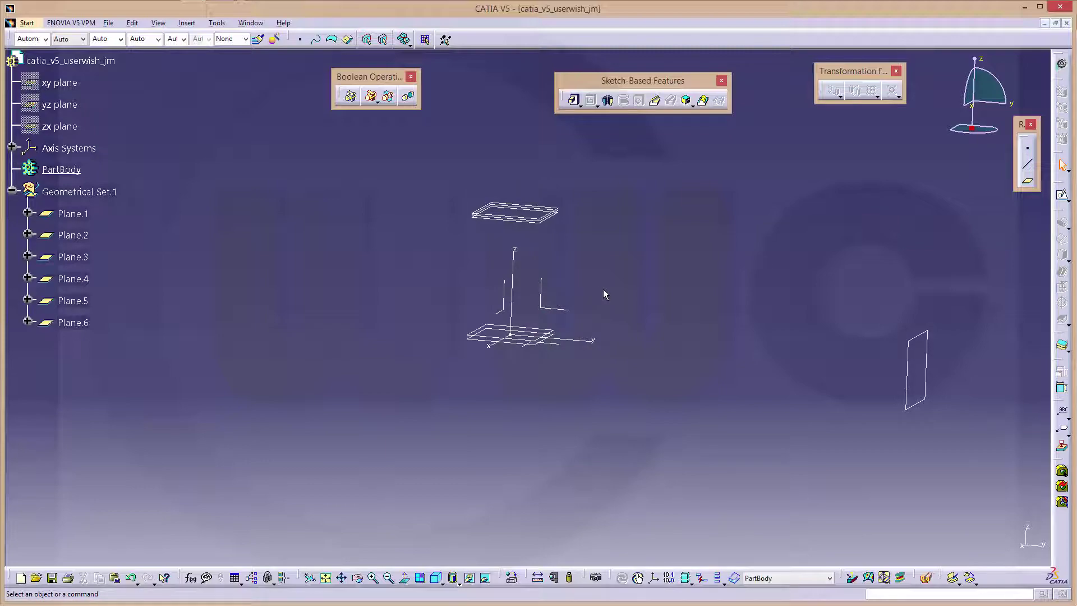
- Check the part drawing, open a sketch on the axis system's XY plane, and hide the sketch's H and V axes
key("alt+Tab")
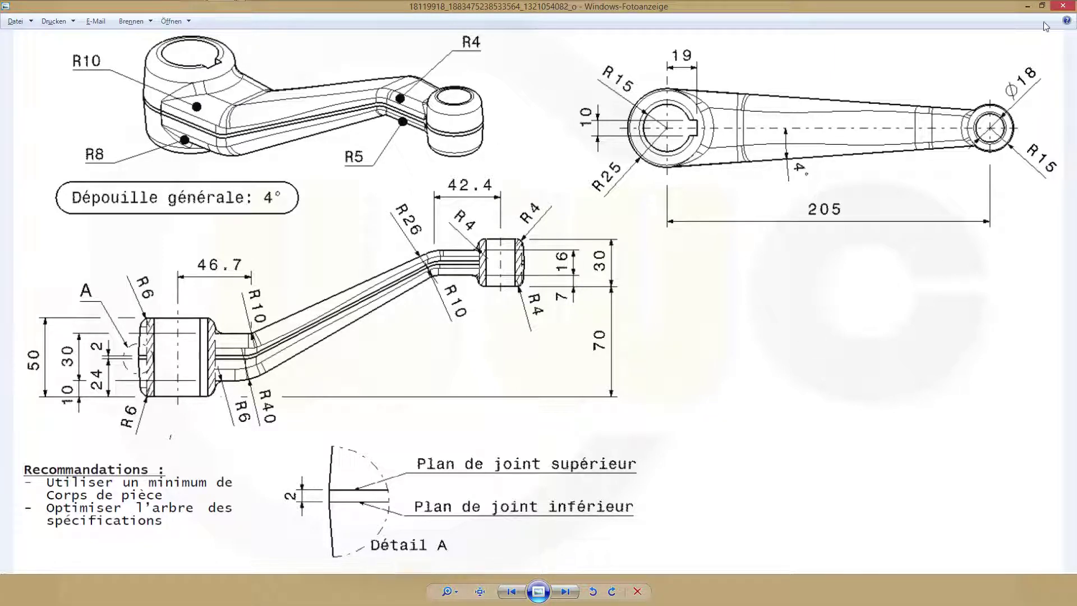
left_click(1029, 7)
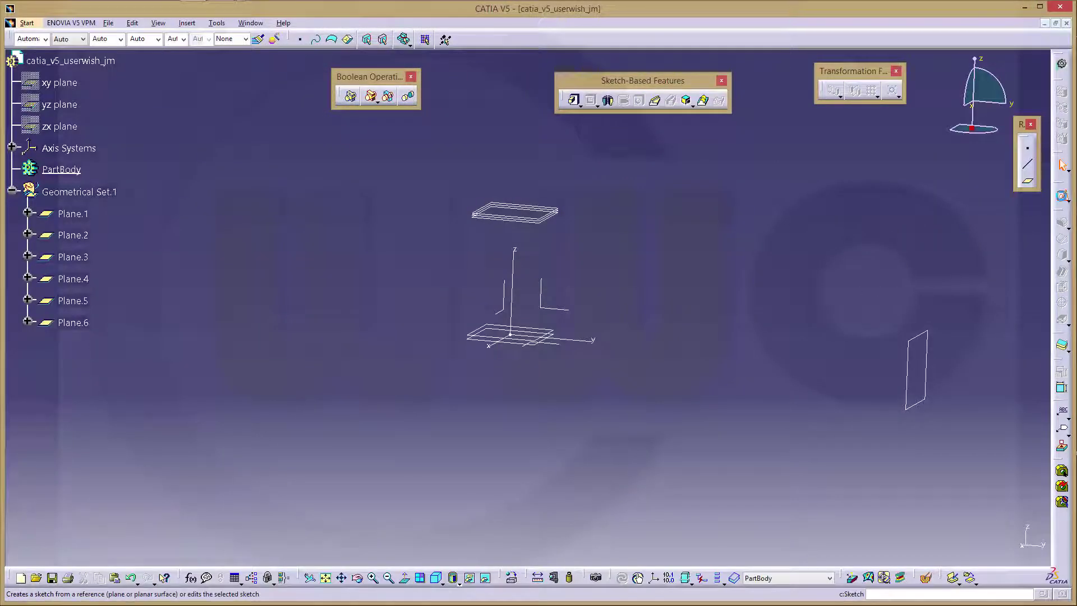
left_click(558, 346)
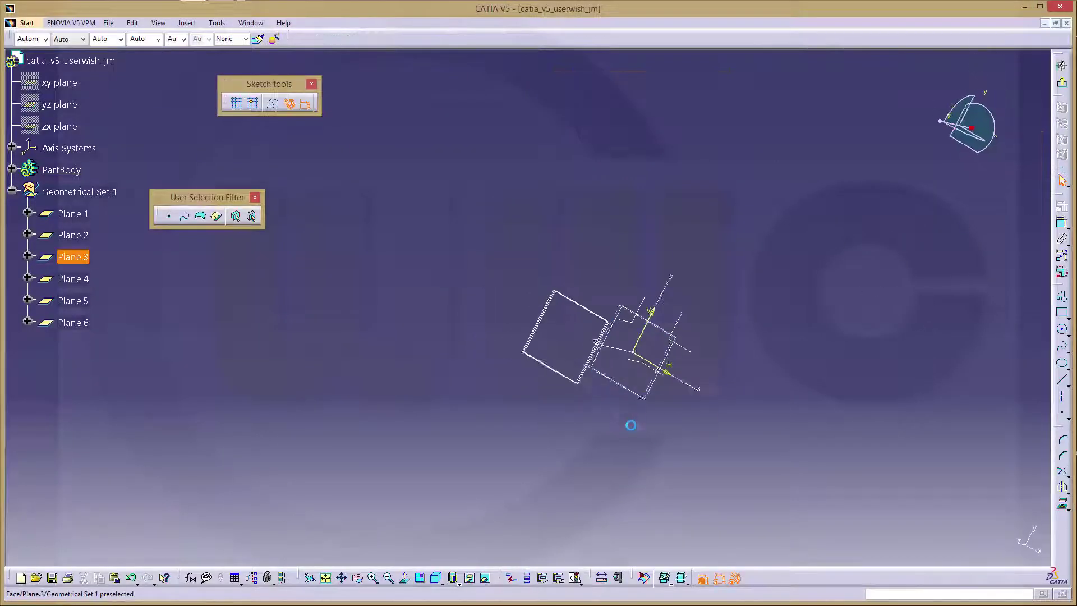
left_click_drag(665, 238, 735, 296)
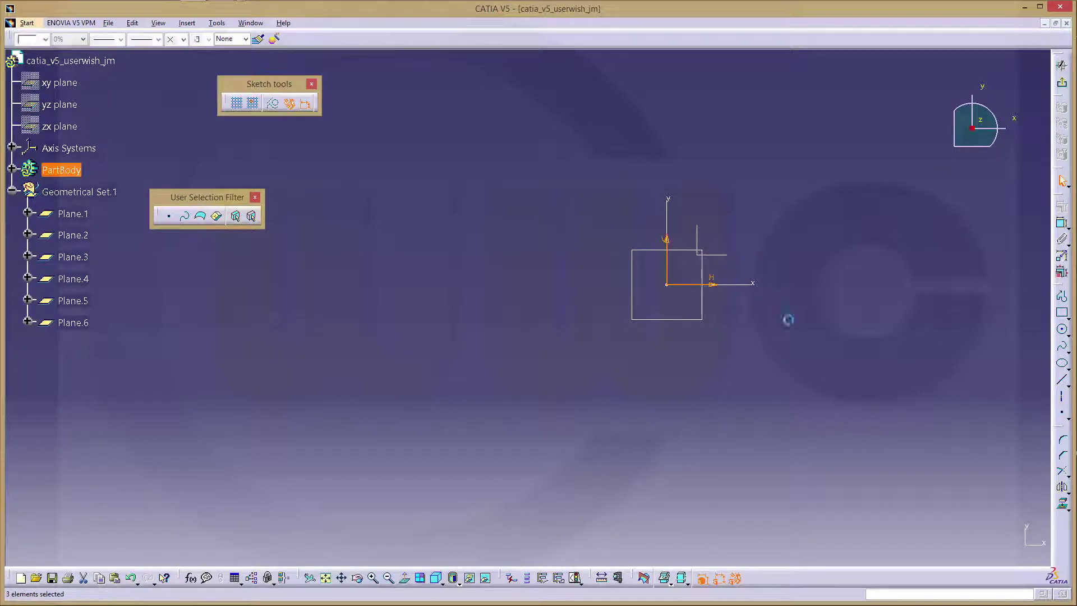
left_click(471, 583)
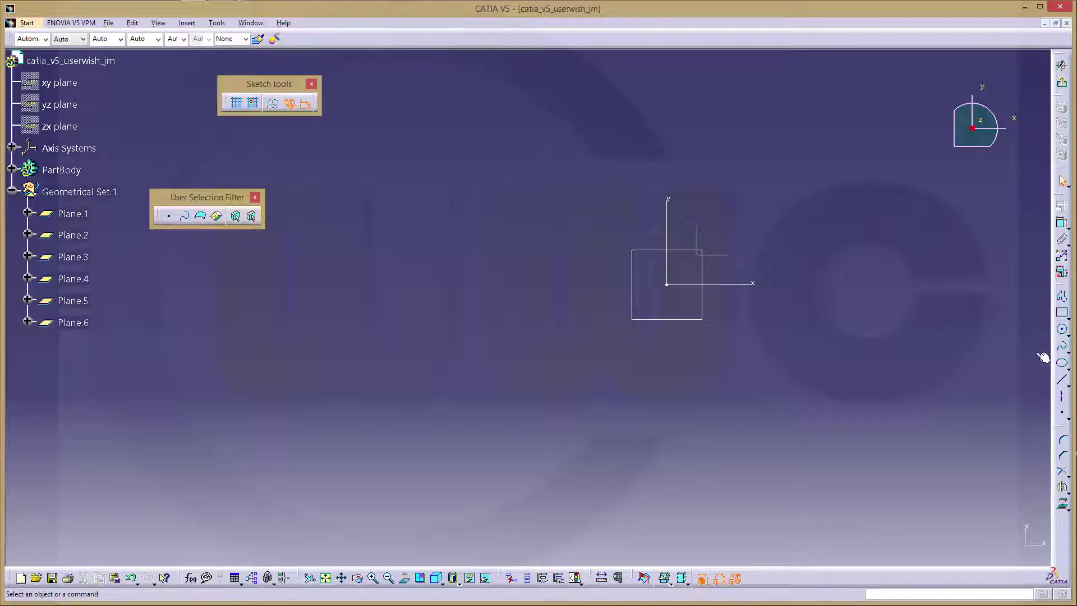
- Sketch a circle enclosing the origin, with its centre above and to the right of it
left_click(1062, 333)
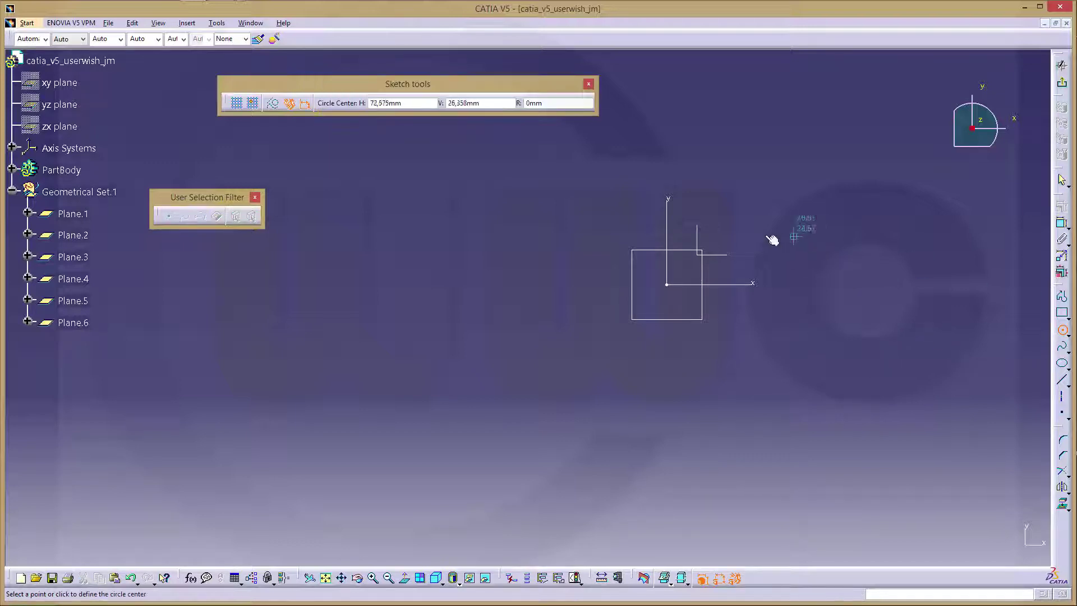
left_click(718, 242)
left_click(812, 234)
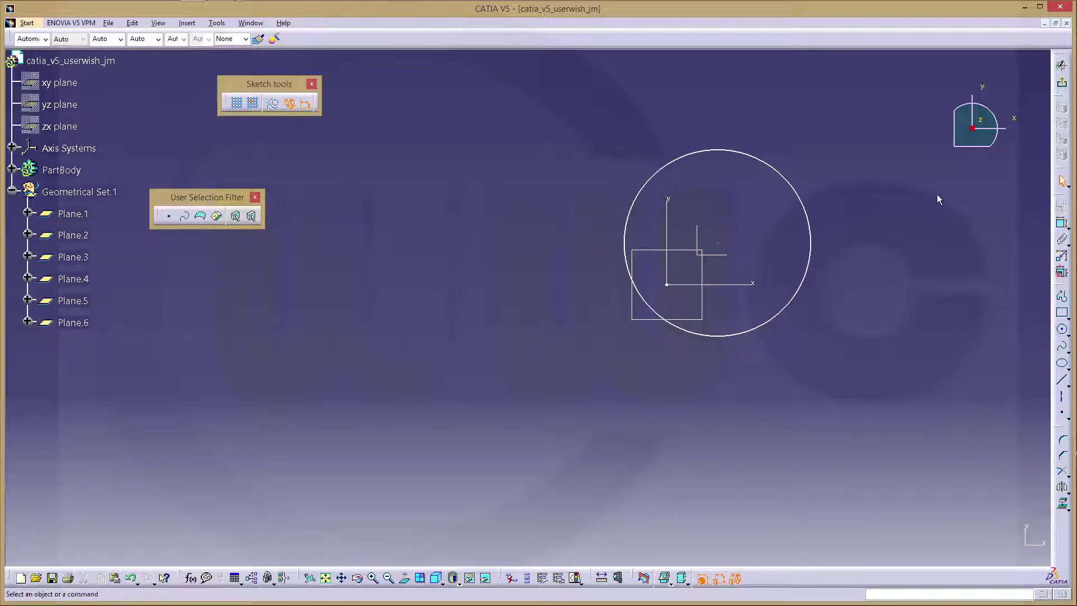
- Constrain the circle's centre to coincide with both the x and y axes of the axis system
left_click(1062, 223)
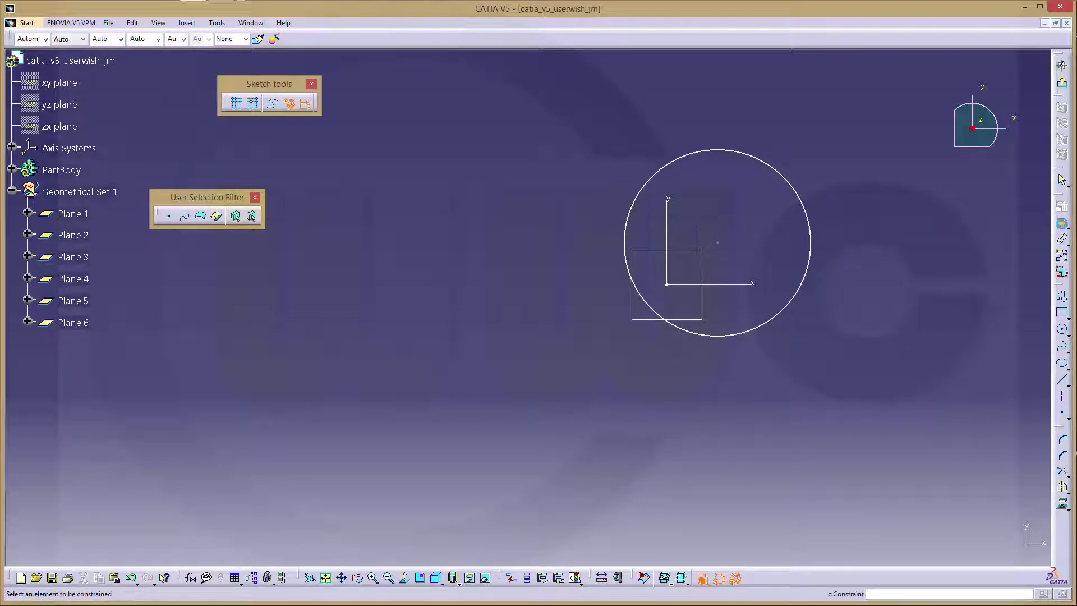
left_click(720, 243)
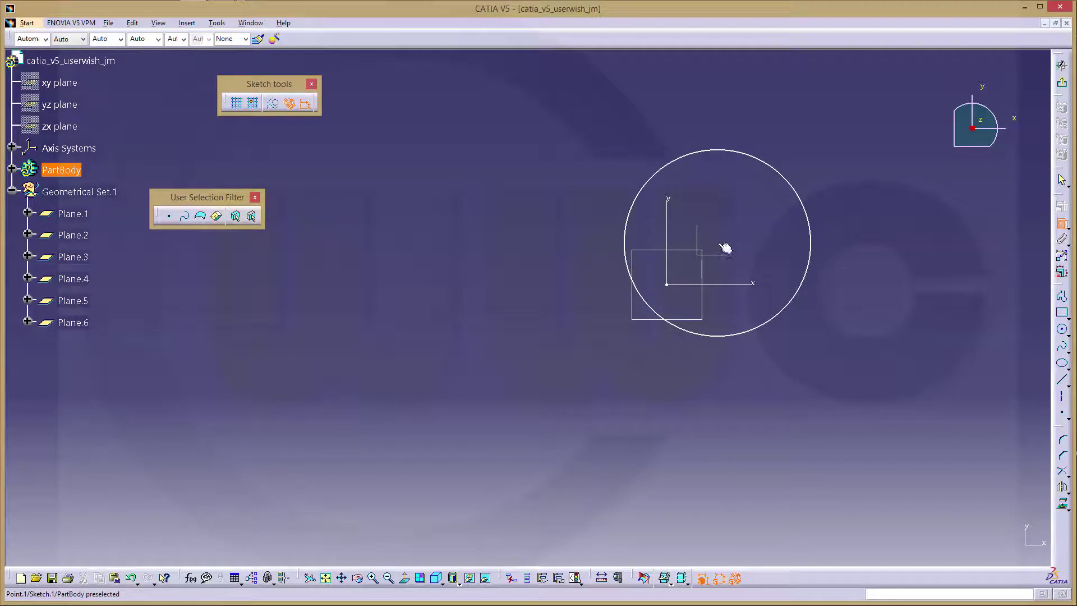
left_click(761, 285)
right_click(789, 258)
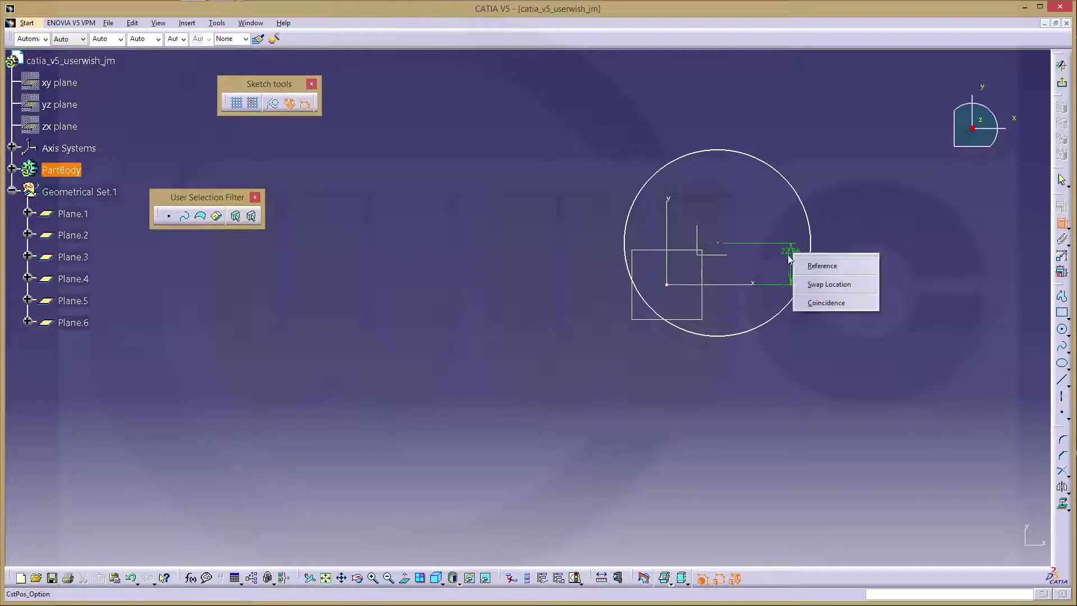
left_click(826, 303)
left_click(722, 284)
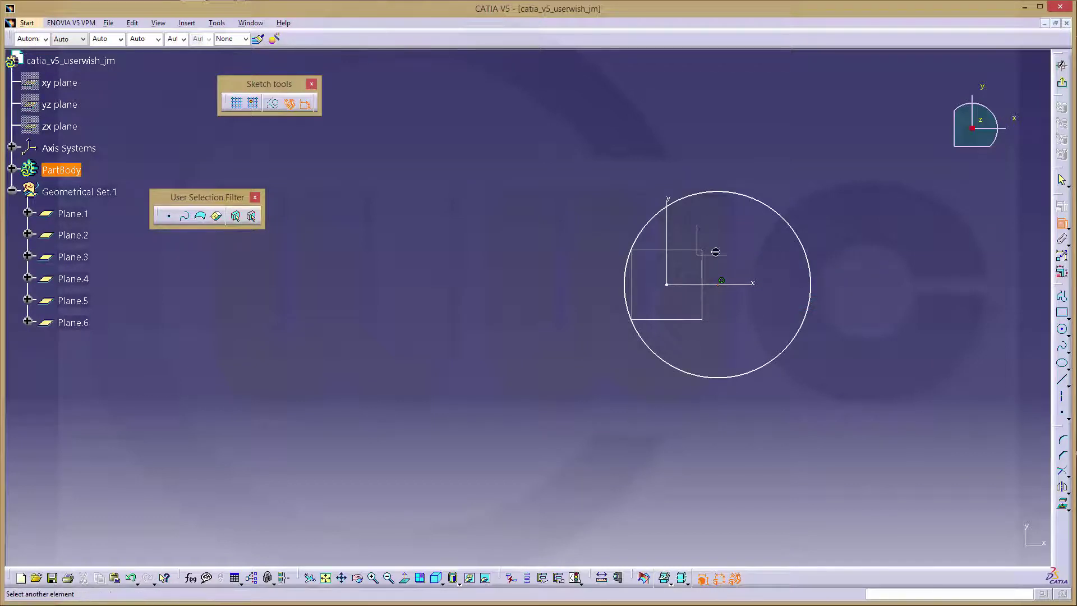
left_click(671, 202)
right_click(673, 185)
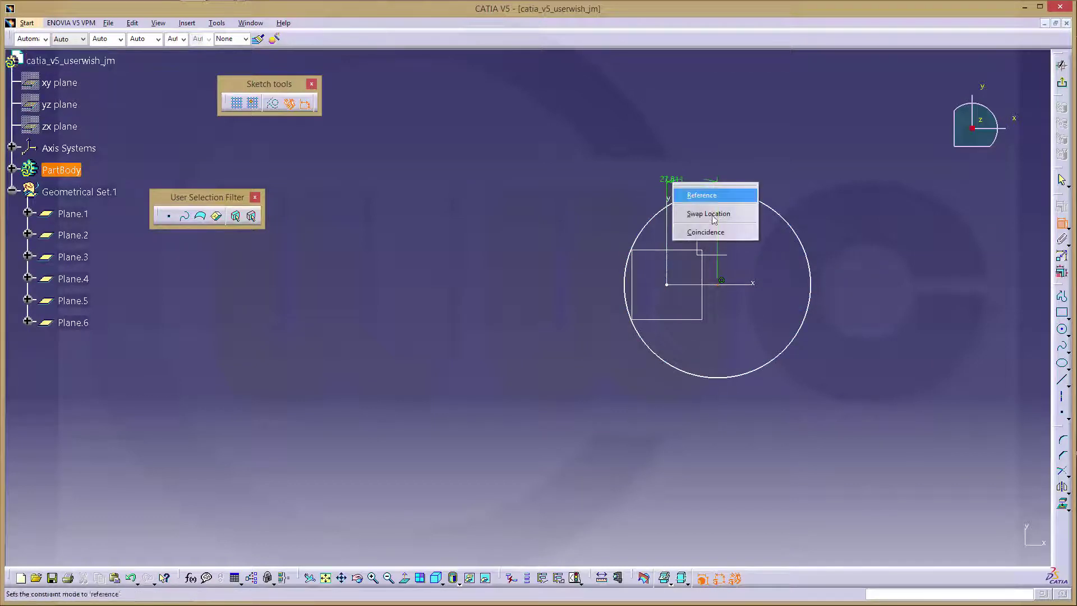
left_click(712, 231)
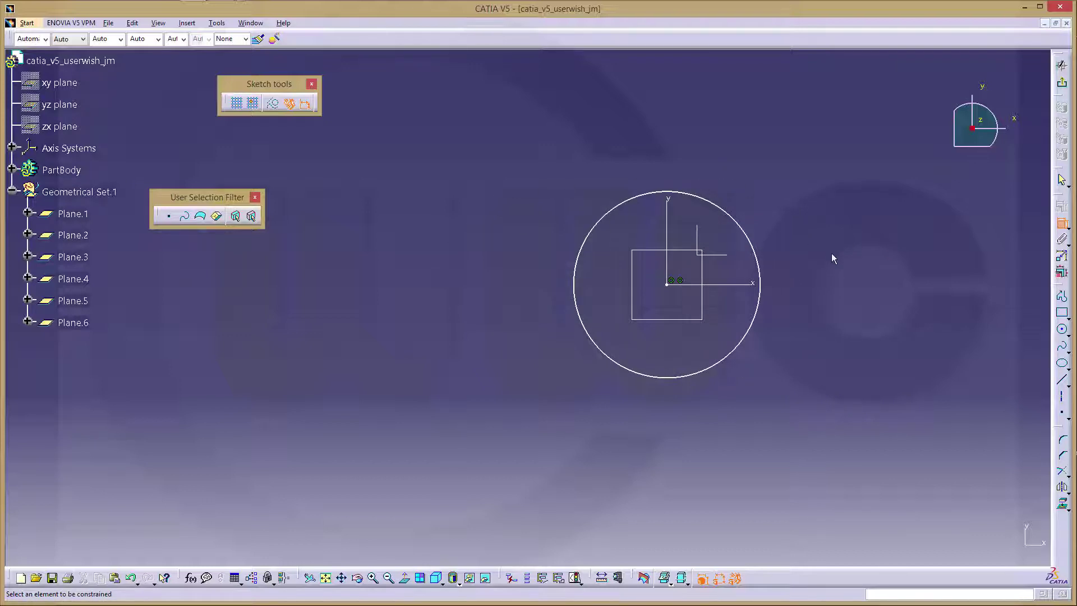
- Dimension the circle's diameter, set it to 50 mm, and exit the sketch
left_click(751, 238)
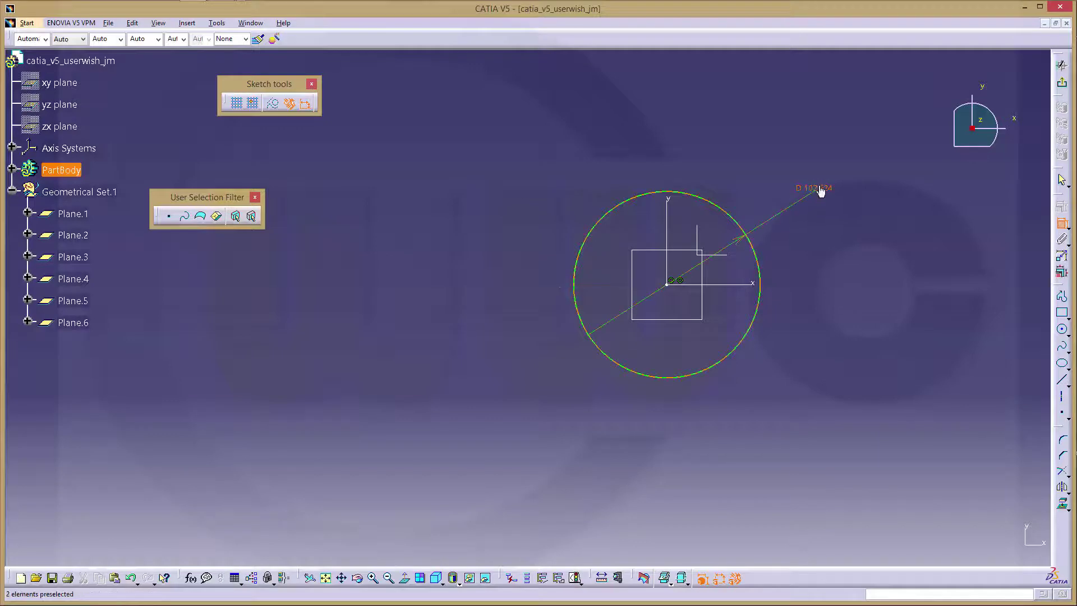
double_click(820, 191)
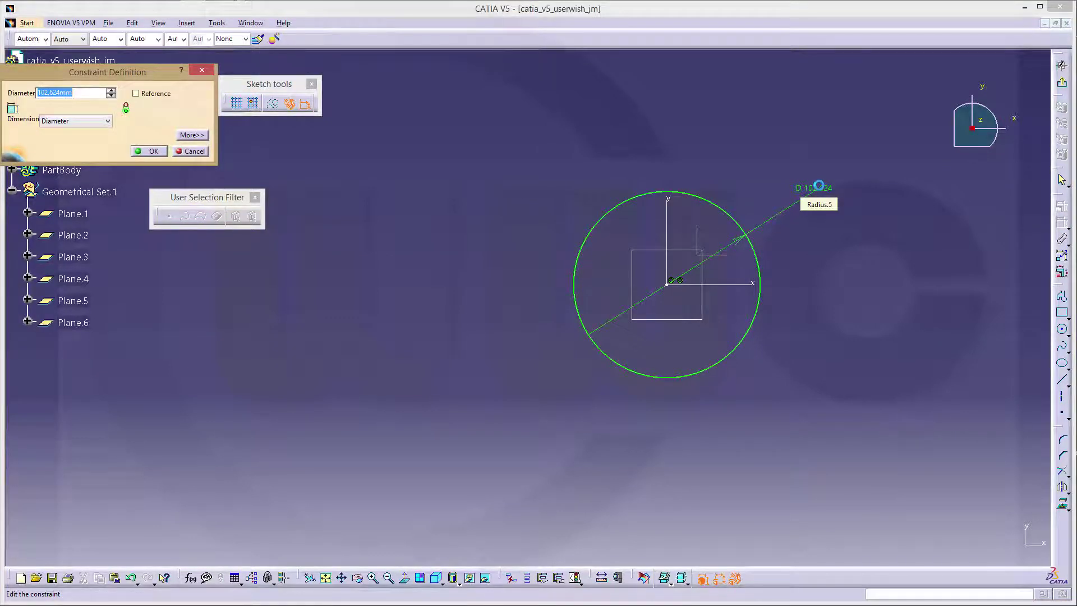
type("50")
key("Return")
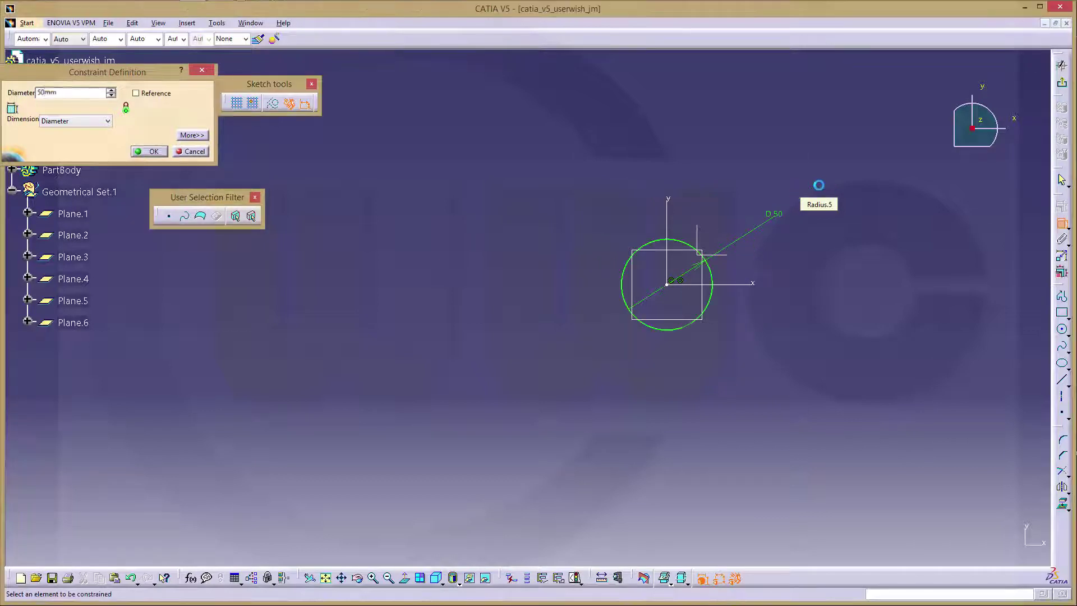
left_click(1062, 83)
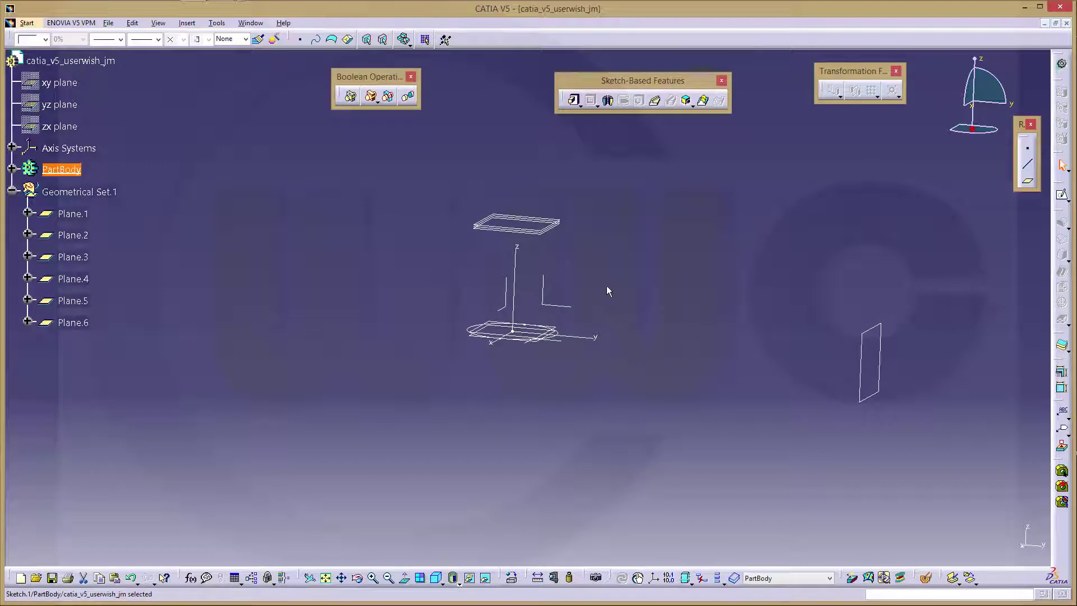
- Insert three new empty bodies into the part
middle_click_drag(607, 285, 631, 241)
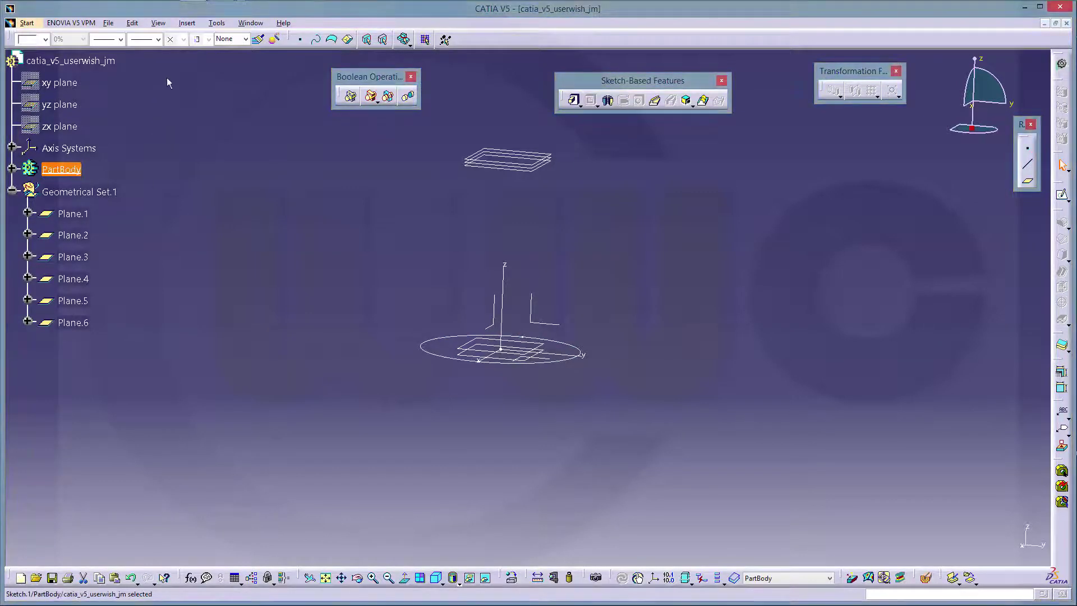
left_click(187, 23)
left_click(194, 48)
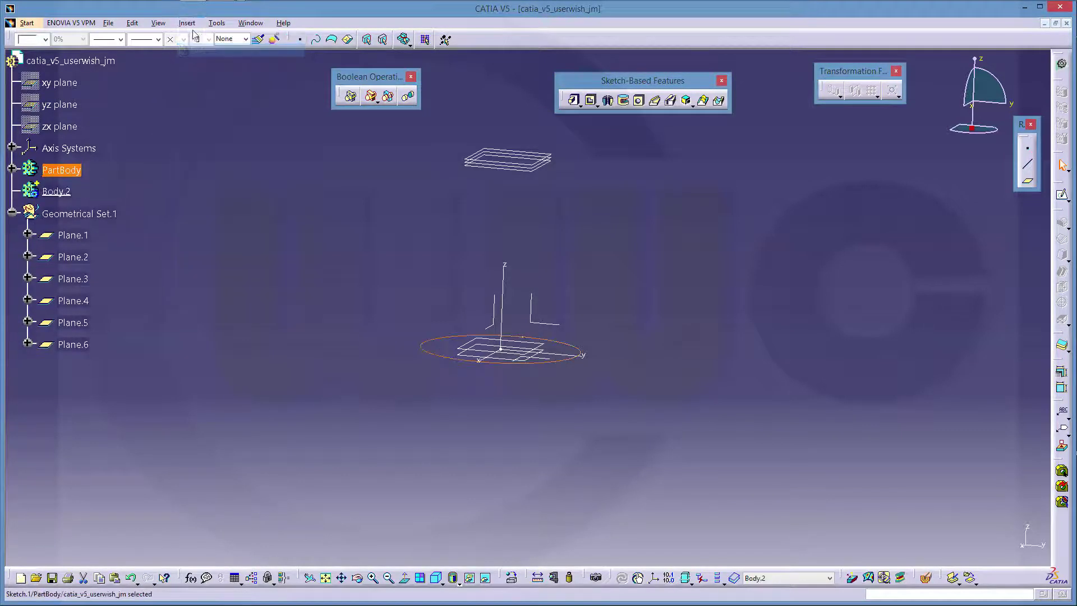
left_click(191, 24)
left_click(195, 51)
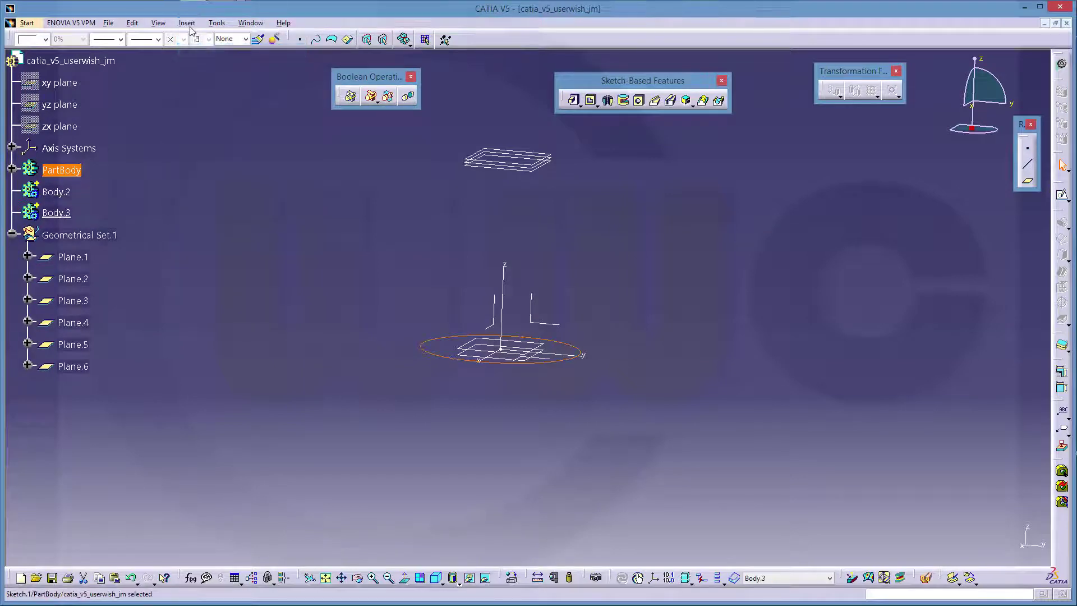
left_click(187, 22)
left_click(194, 48)
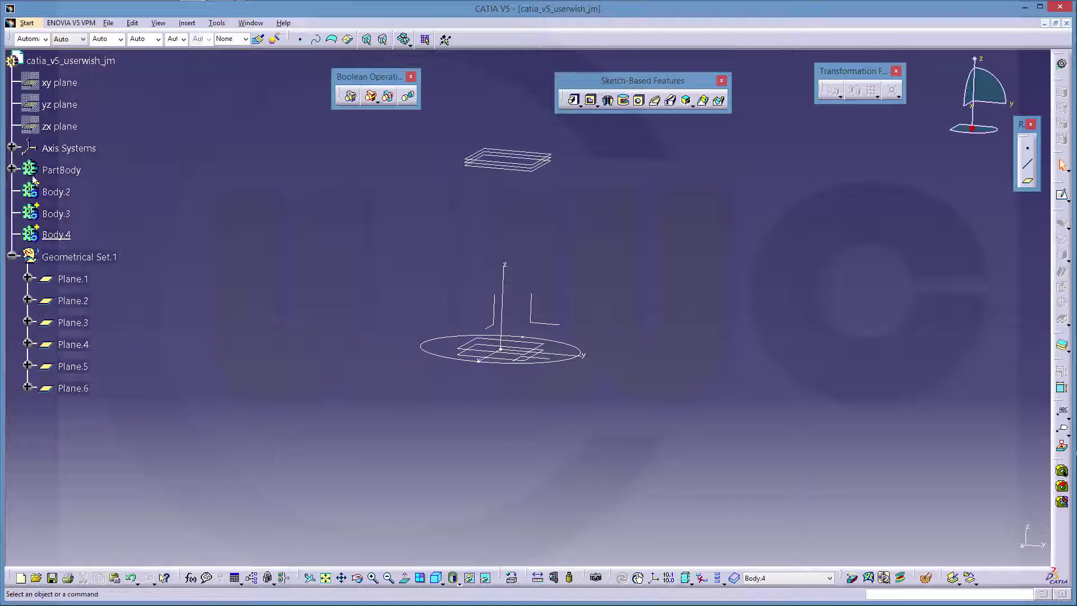
- Move Sketch.1 out of PartBody into Body.2 by changing its geometrical set
left_click(12, 169)
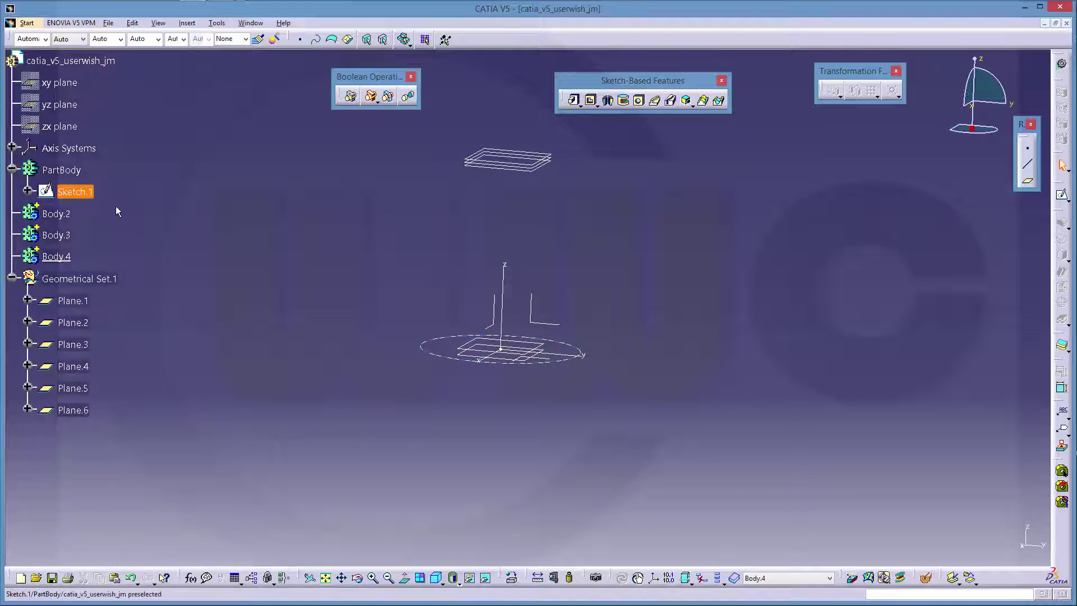
right_click(76, 193)
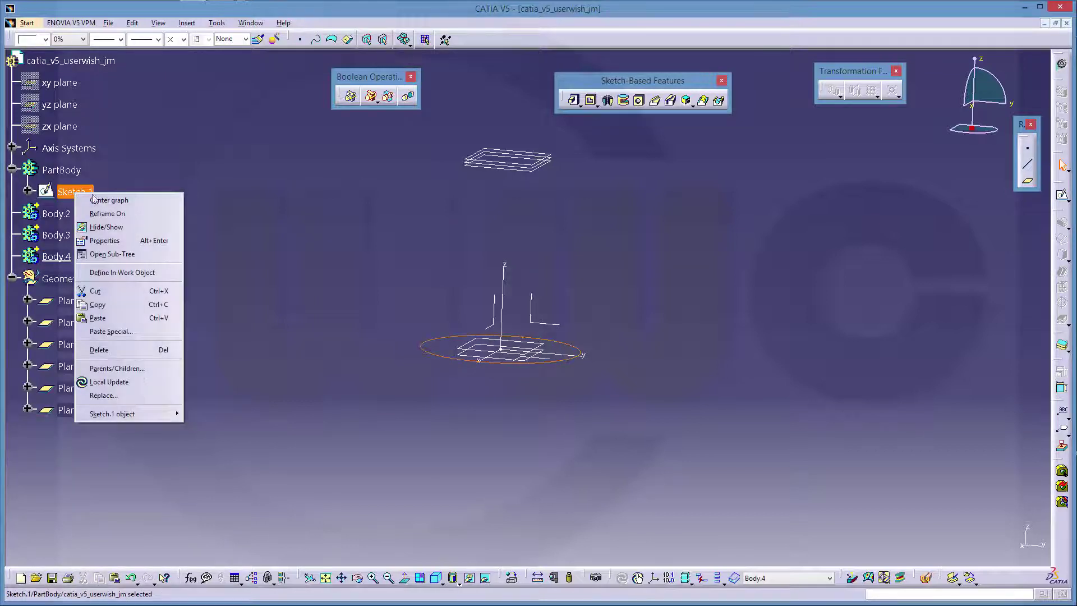
mouse_move(137, 415)
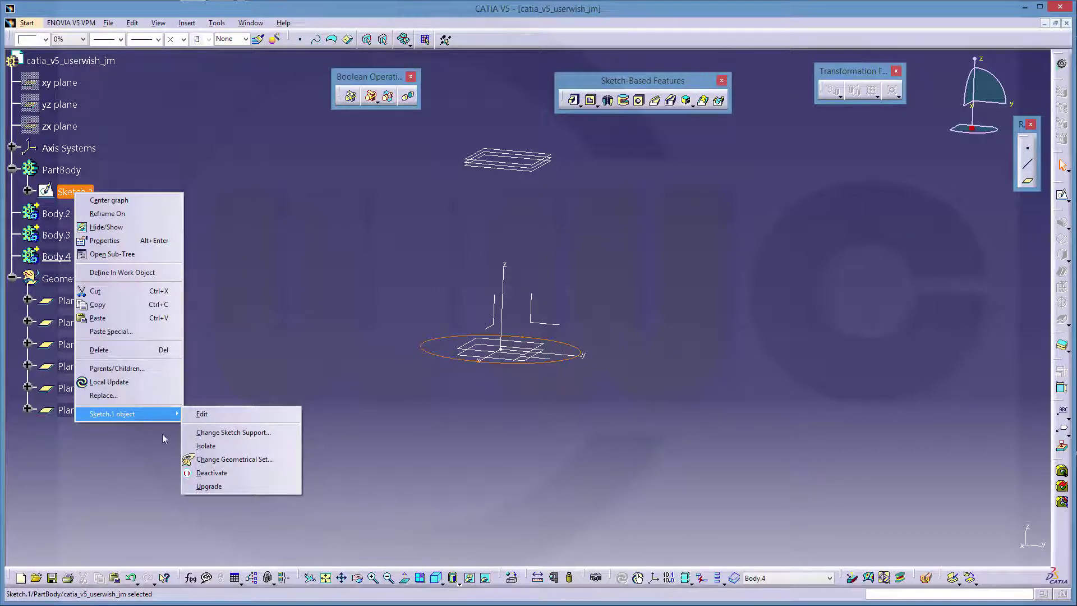
left_click(234, 461)
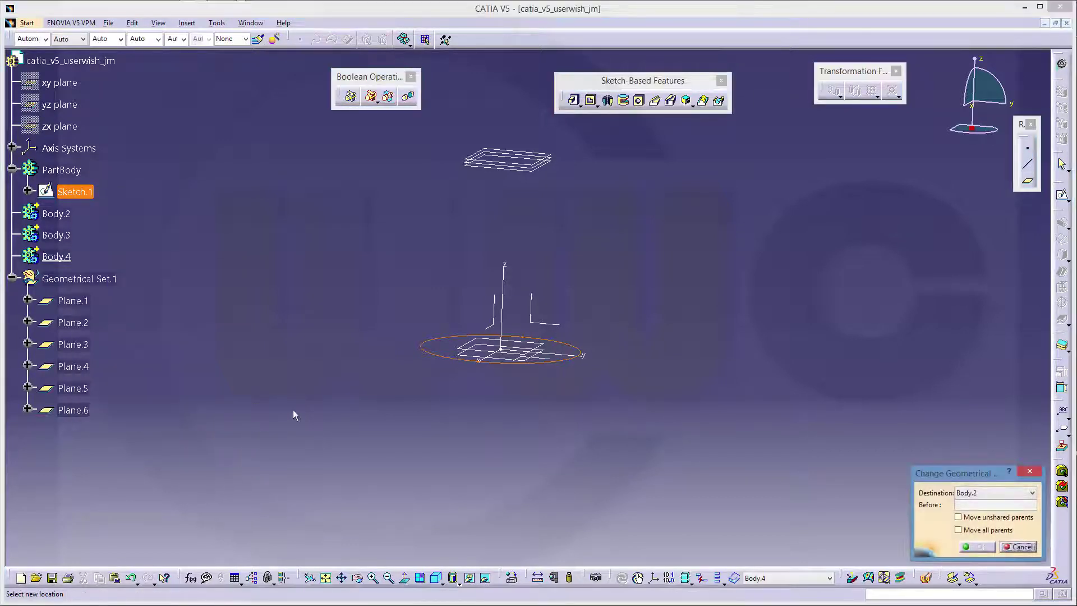
left_click(56, 256)
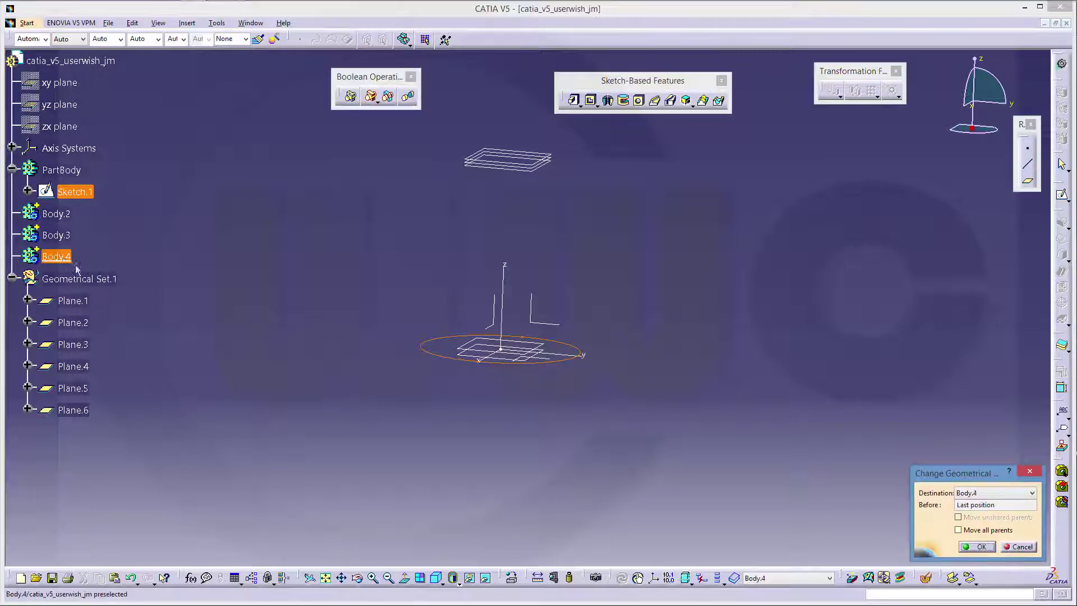
left_click(56, 215)
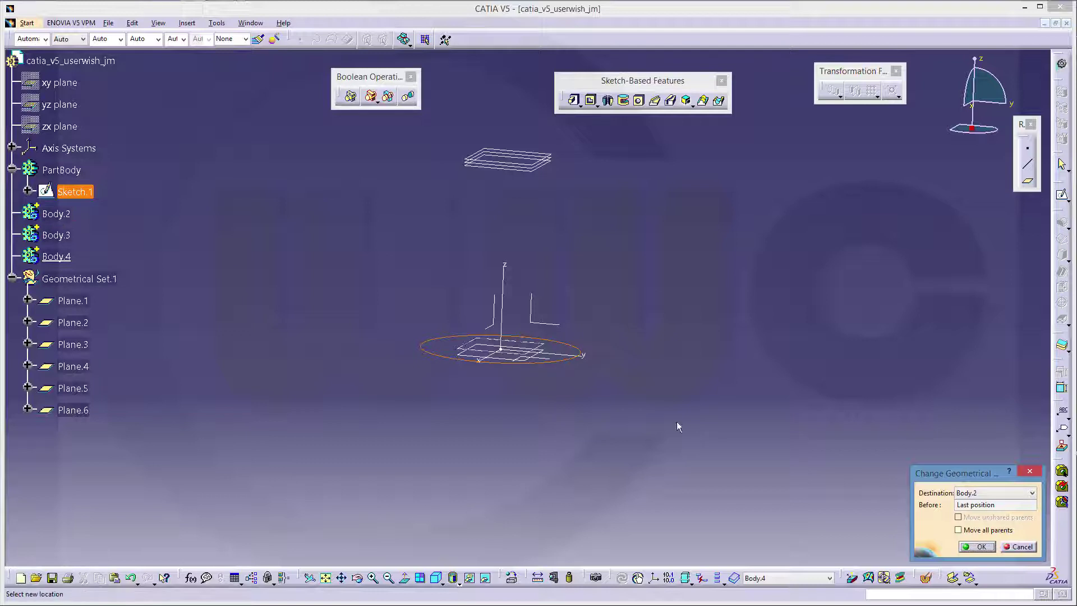
left_click(977, 547)
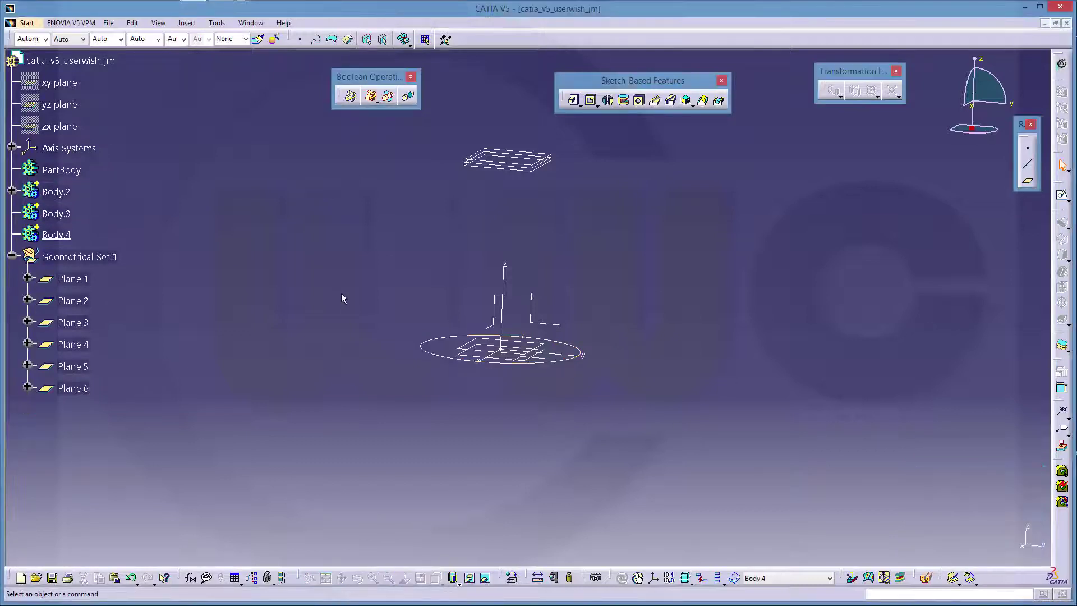
- Define Body.2 as the in-work object and expand it in the specification tree
right_click(54, 195)
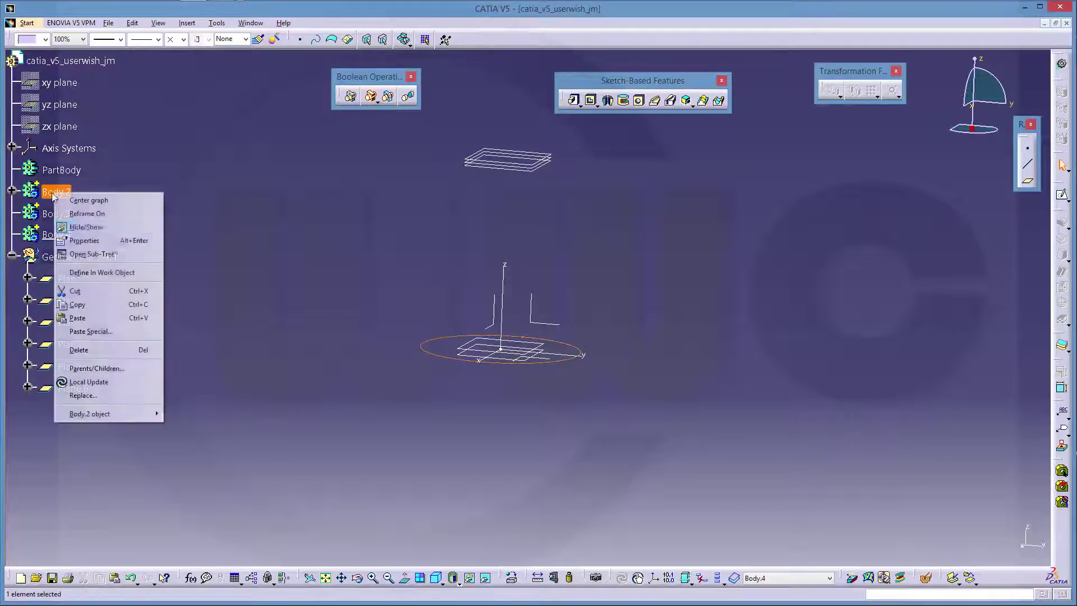
left_click(112, 273)
left_click(12, 191)
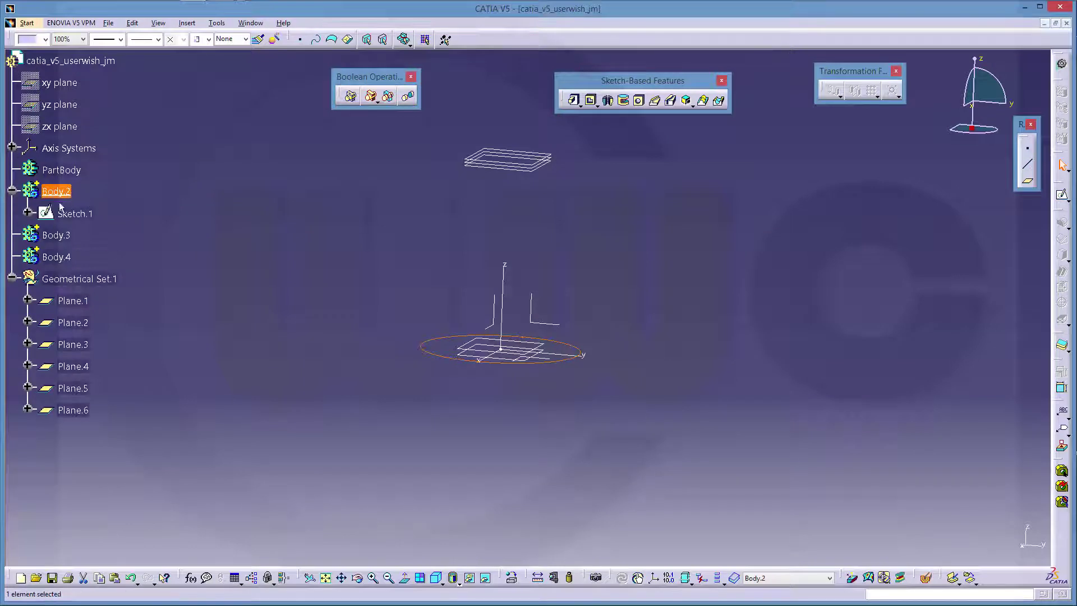
left_click(331, 233)
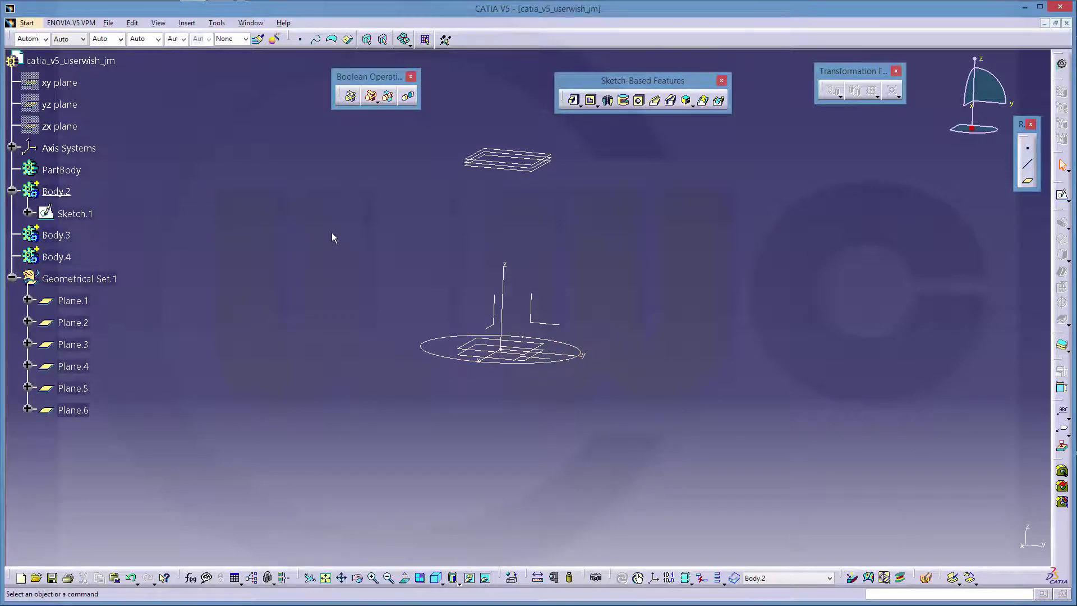
- Pad the circle sketch with a length of 25 mm and mirrored extent
left_click(573, 100)
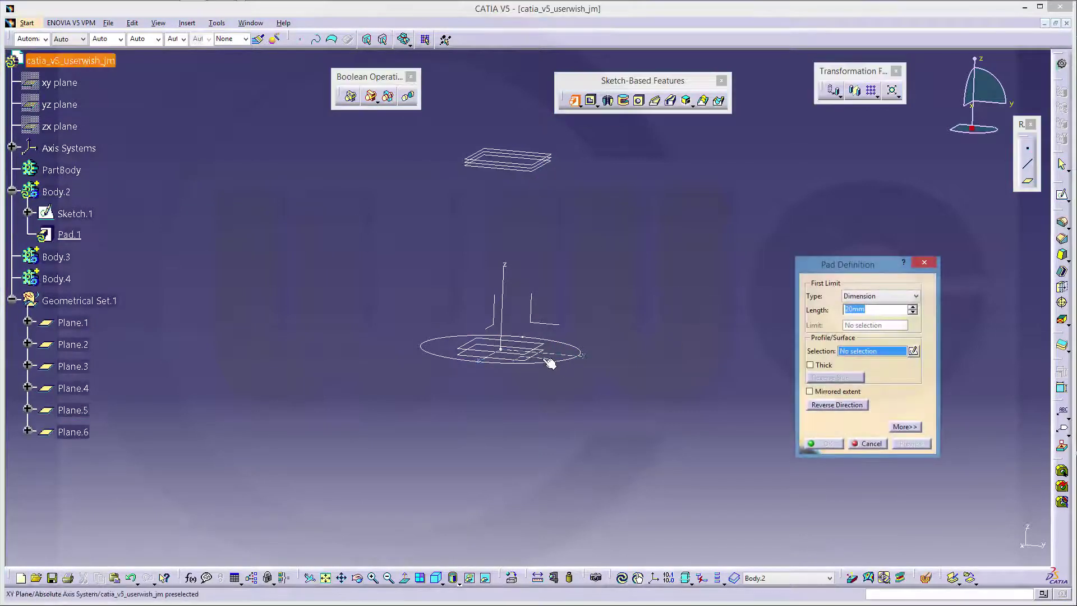
left_click(565, 365)
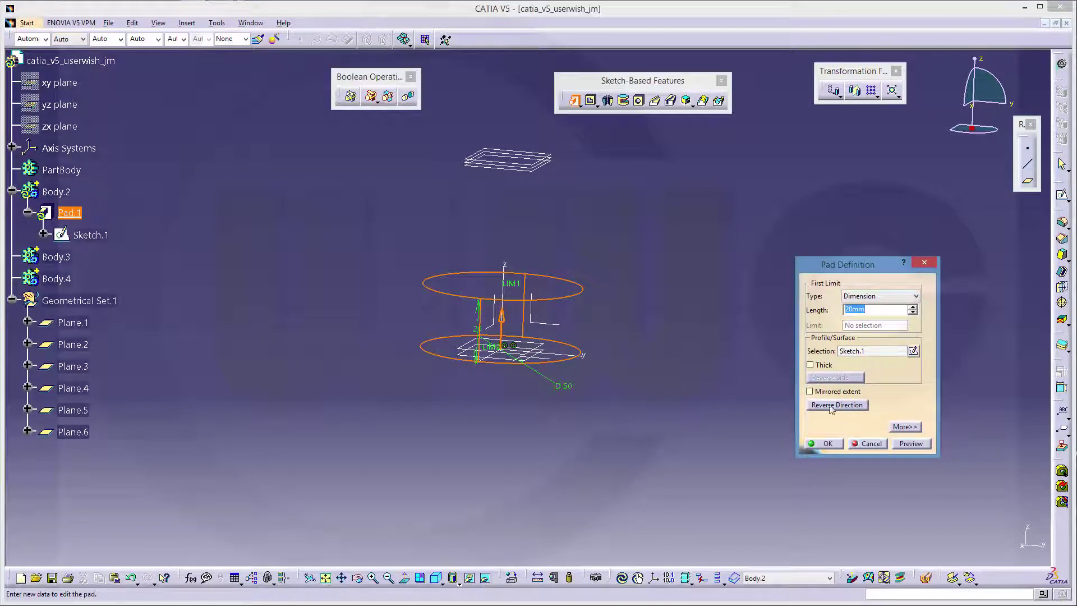
left_click(810, 391)
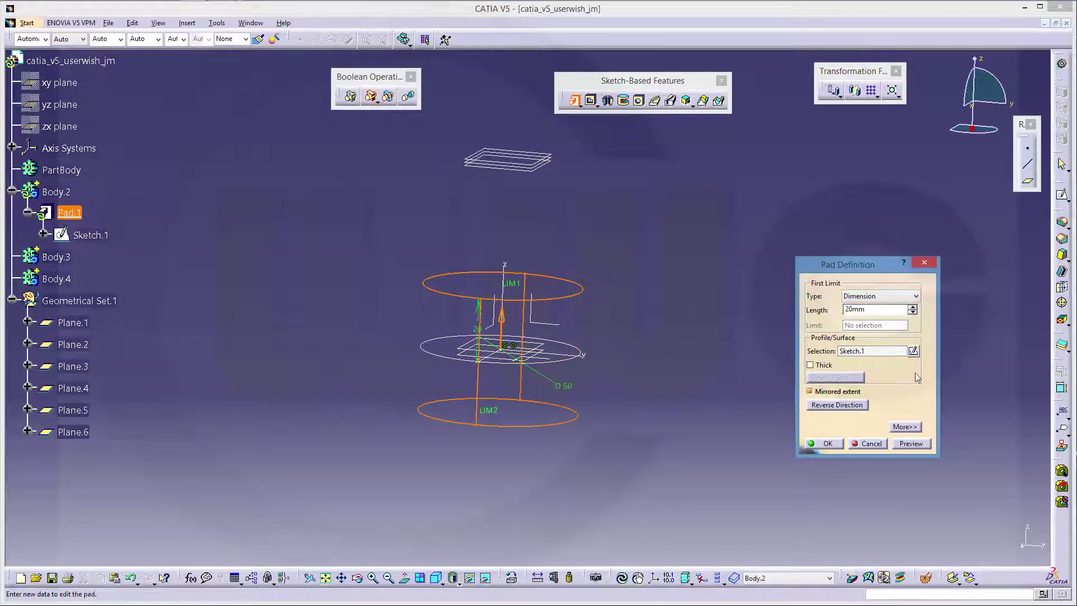
double_click(875, 309)
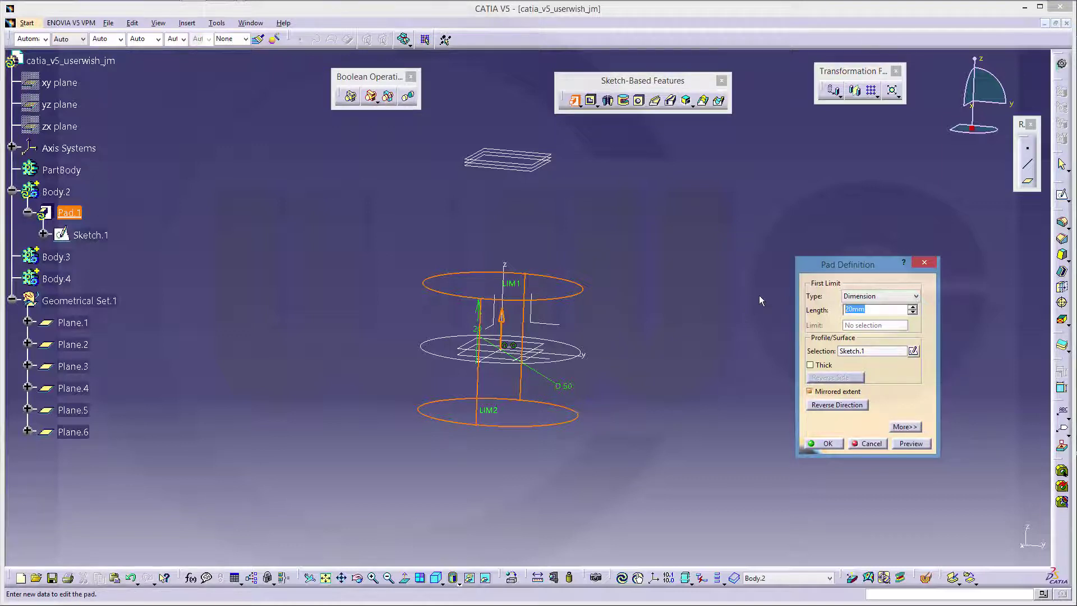
type("25")
key("Return")
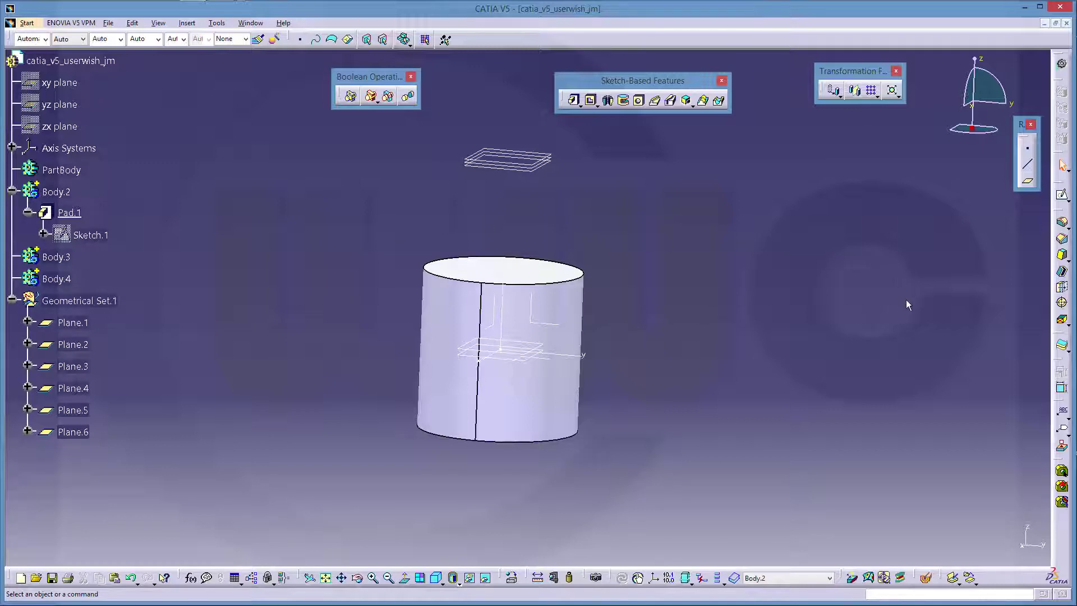
- Set up a 4-degree draft on the cylinder's side face with Plane.3 as the neutral element
left_click(1063, 256)
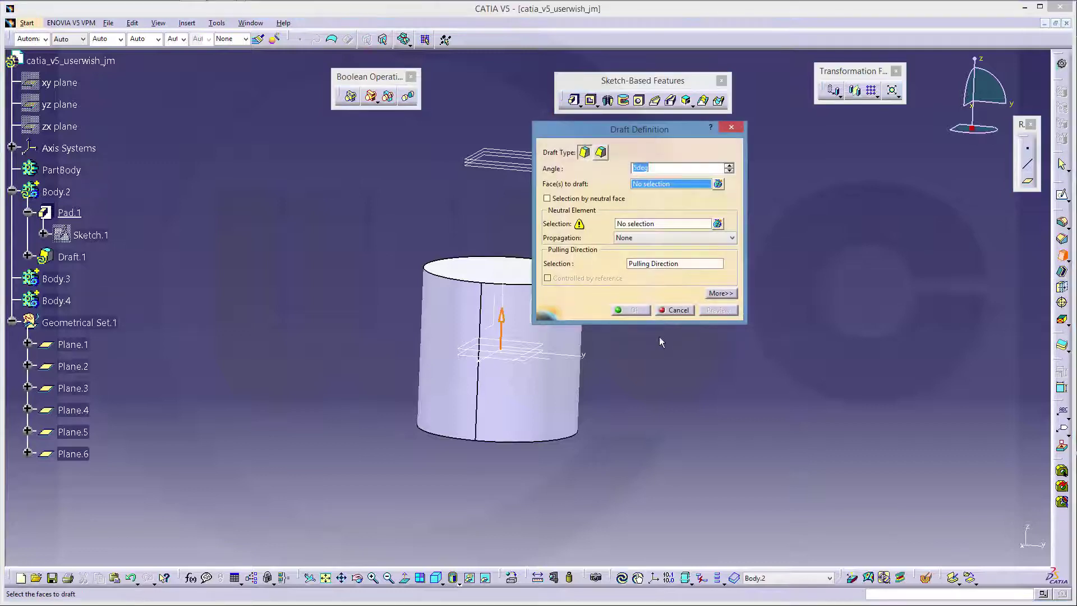
middle_click_drag(587, 417, 429, 446)
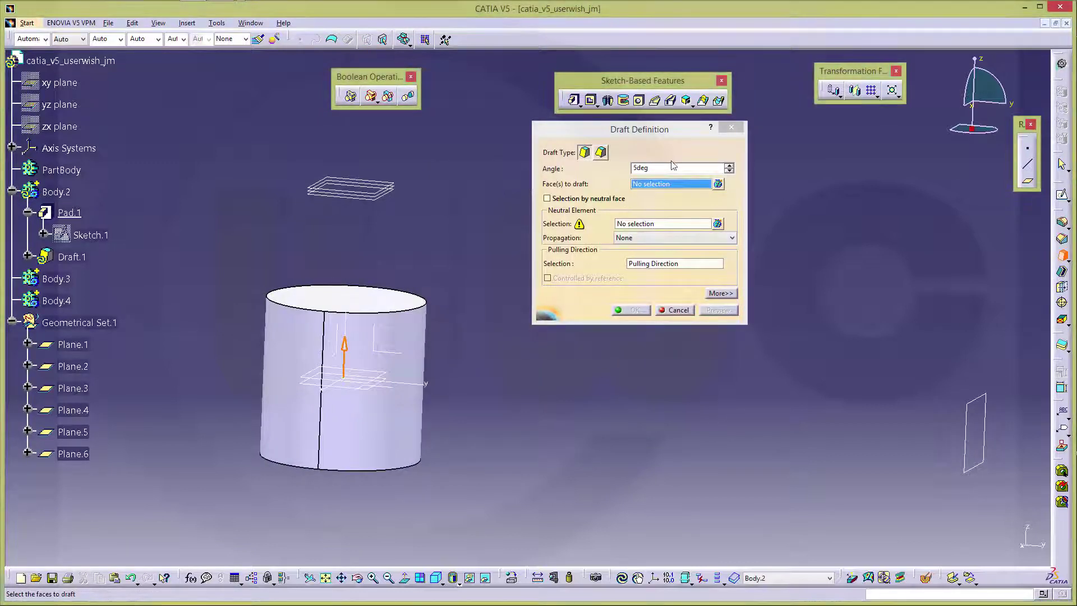
left_click_drag(673, 167, 534, 168)
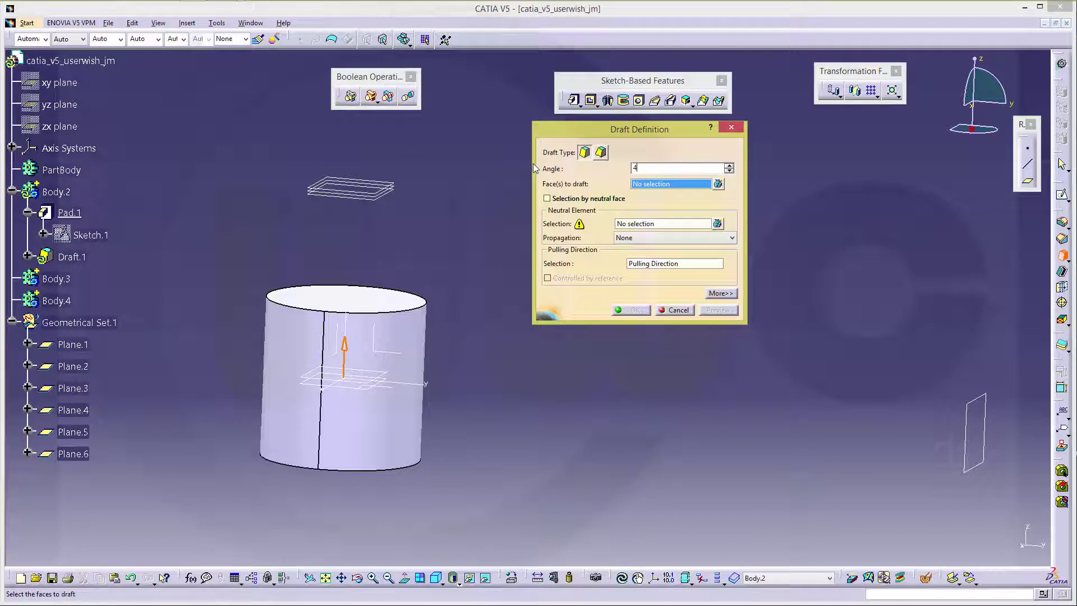
left_click(420, 349)
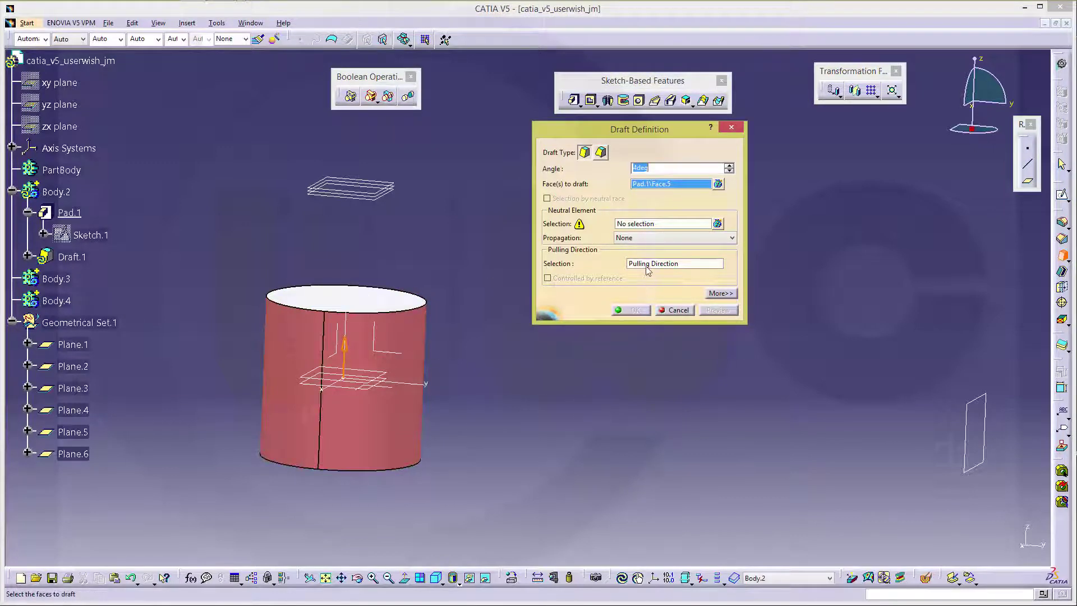
left_click(635, 224)
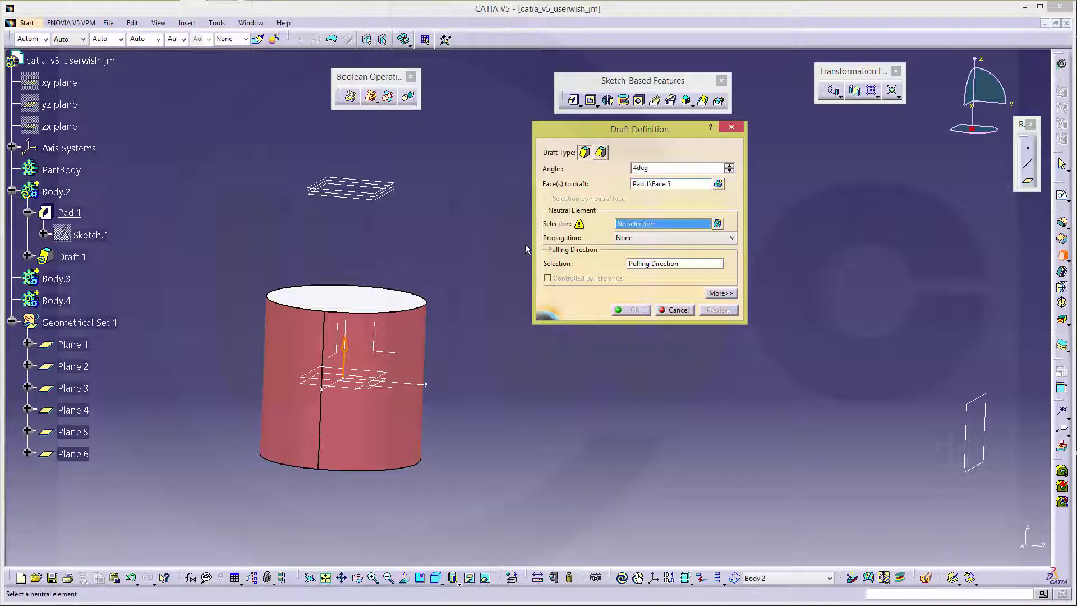
left_click(387, 374)
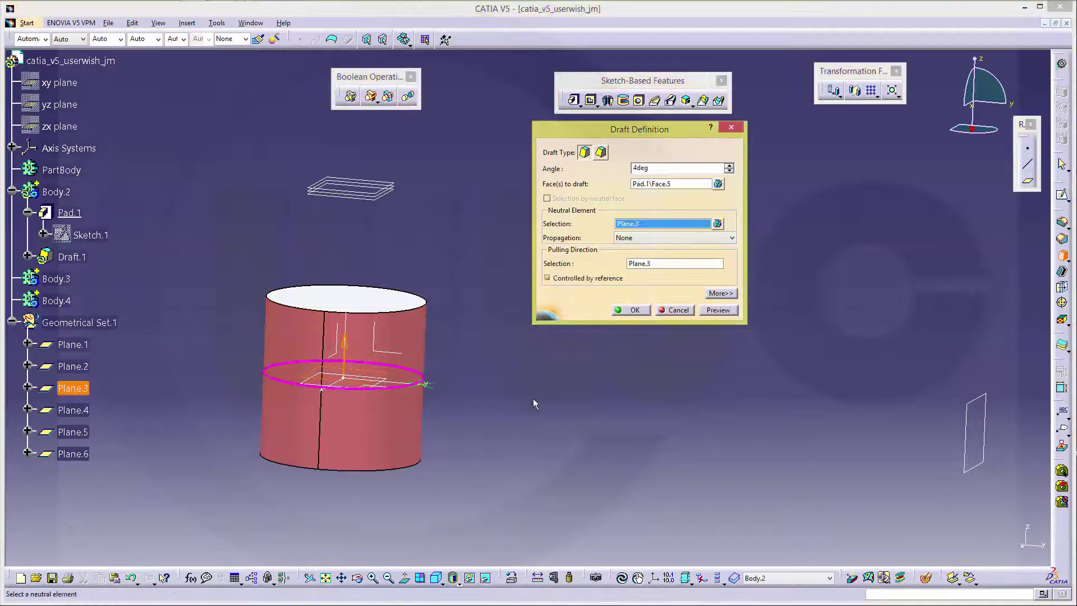
- Make the draft's parting element equal to the neutral element, preview the draft, and apply it
middle_click_drag(283, 299, 416, 365)
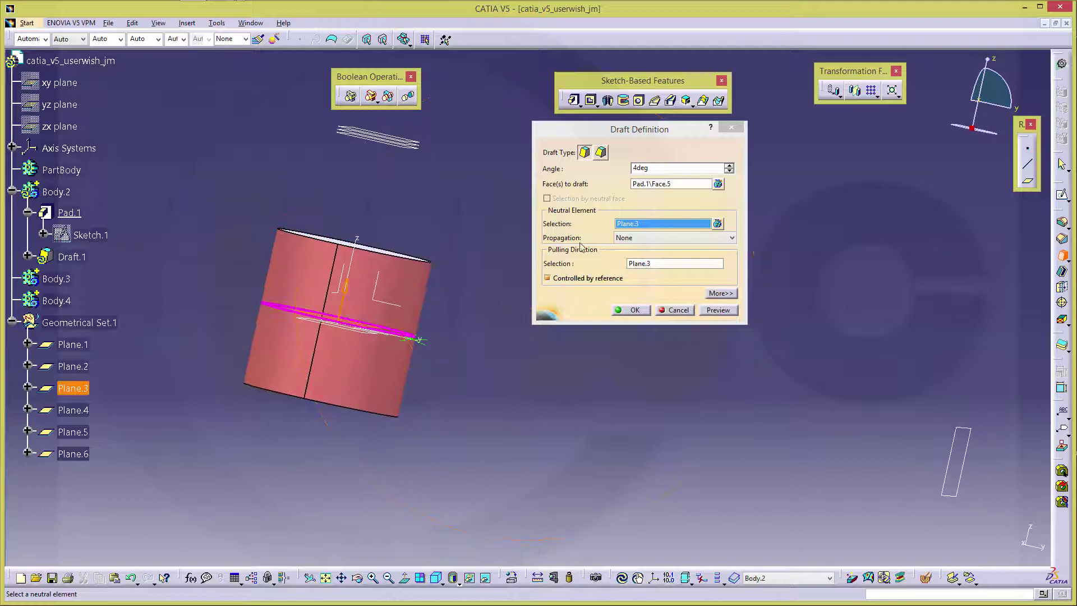
left_click(708, 294)
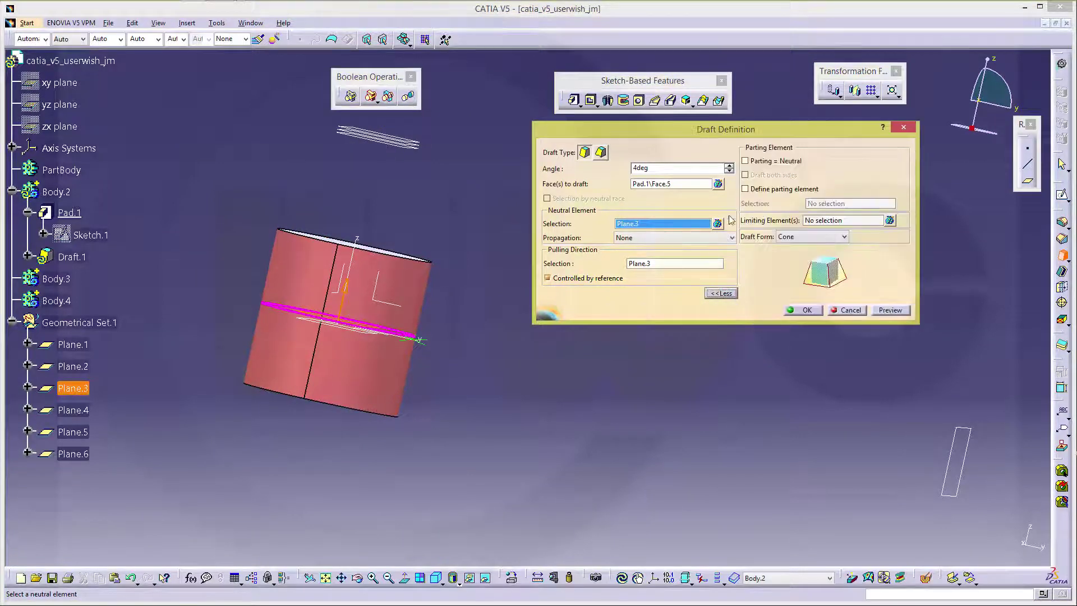
left_click(745, 161)
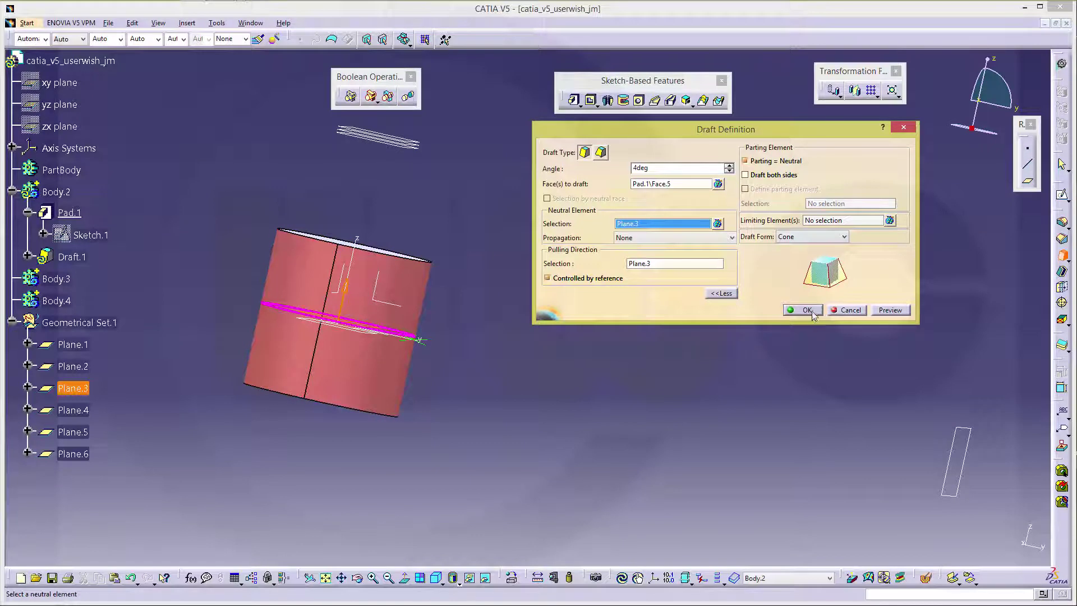
left_click(891, 311)
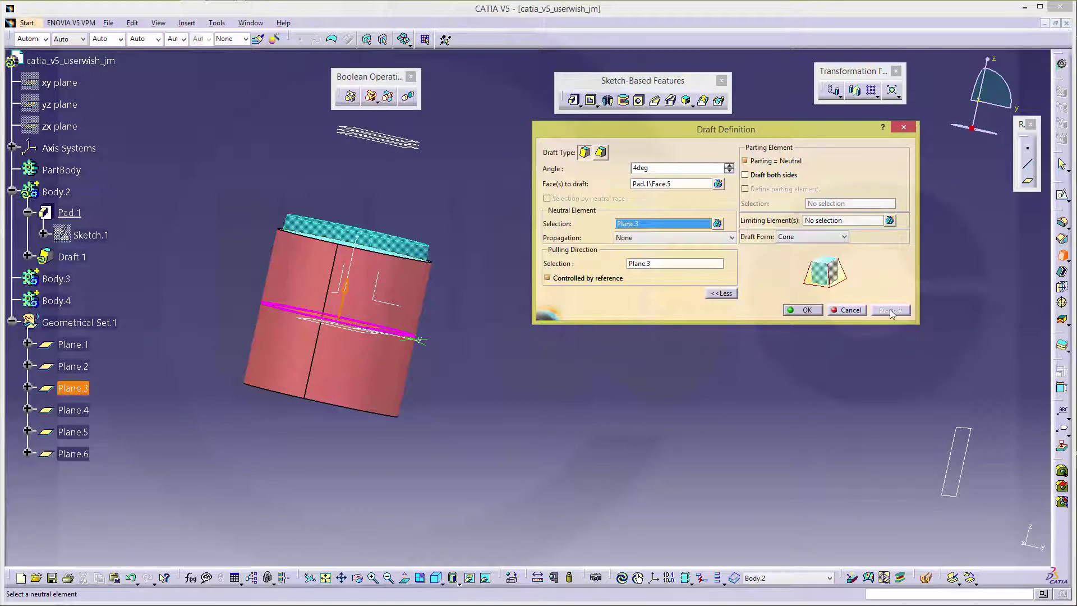
left_click(806, 311)
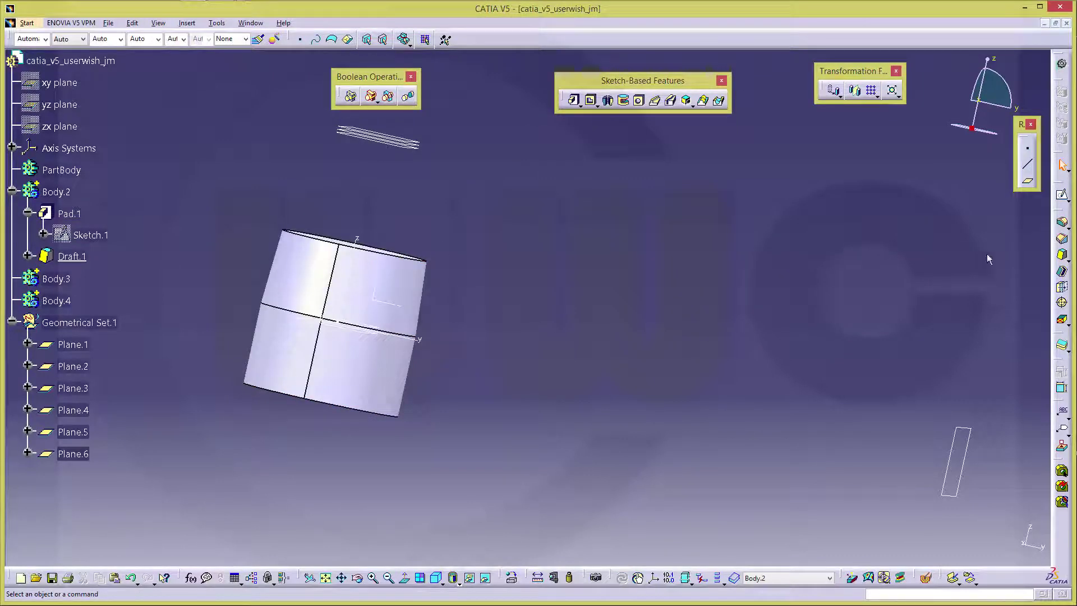
- Draft the large boss's lower side face by 4 degrees, using Plane.4 as neutral element and parting set equal to neutral
left_click(1063, 256)
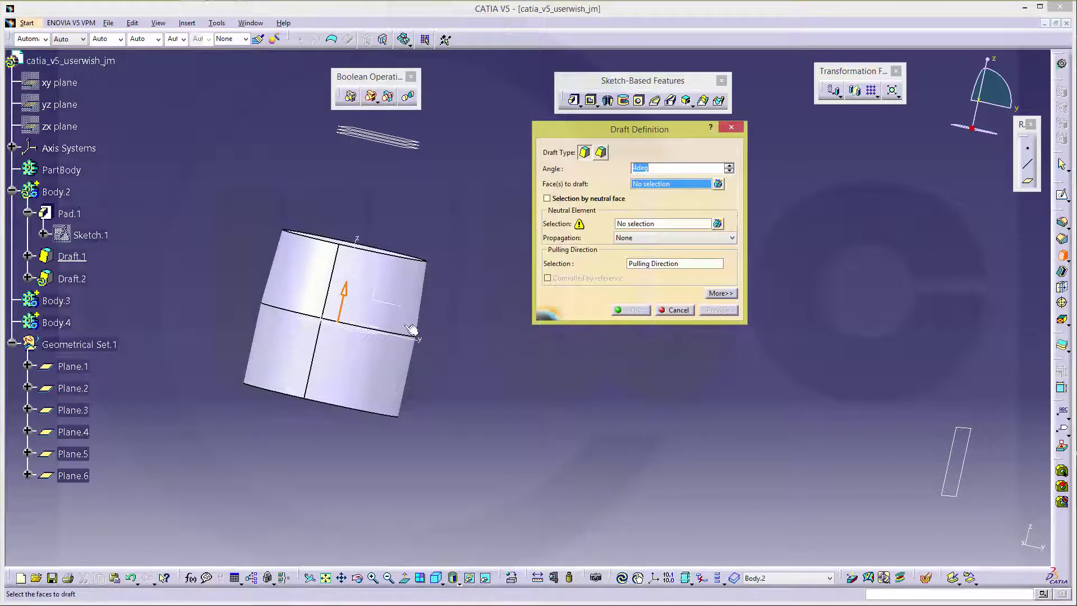
left_click(381, 379)
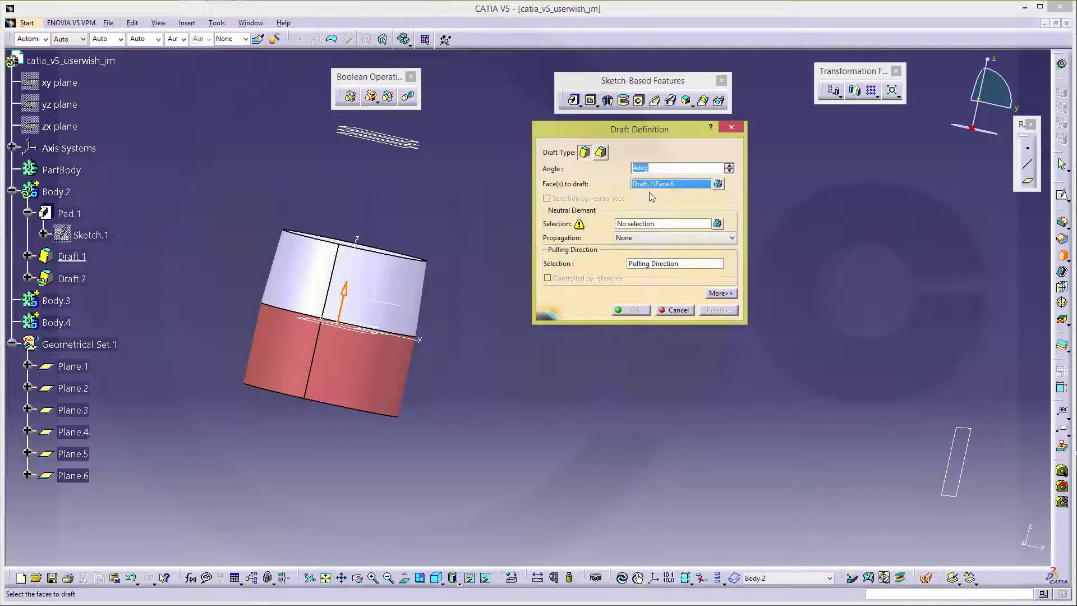
left_click(633, 223)
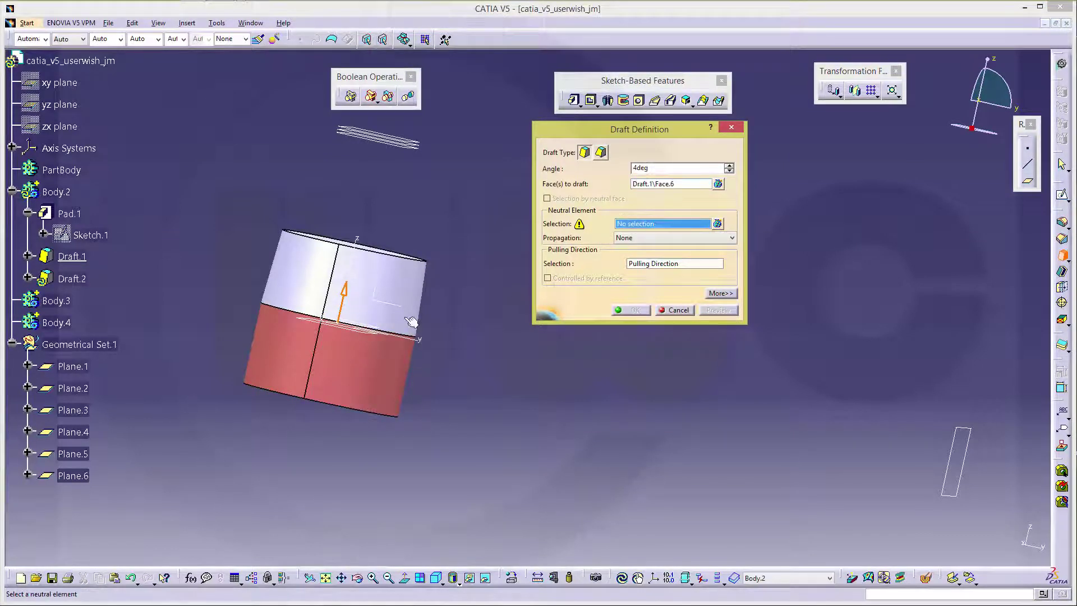
left_click(321, 327)
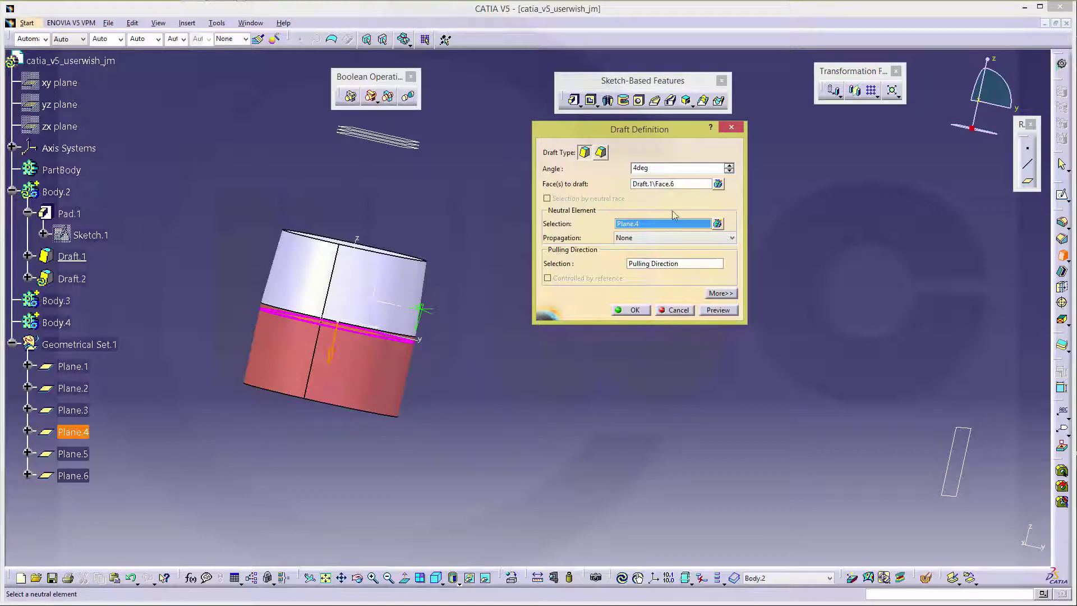
left_click(720, 294)
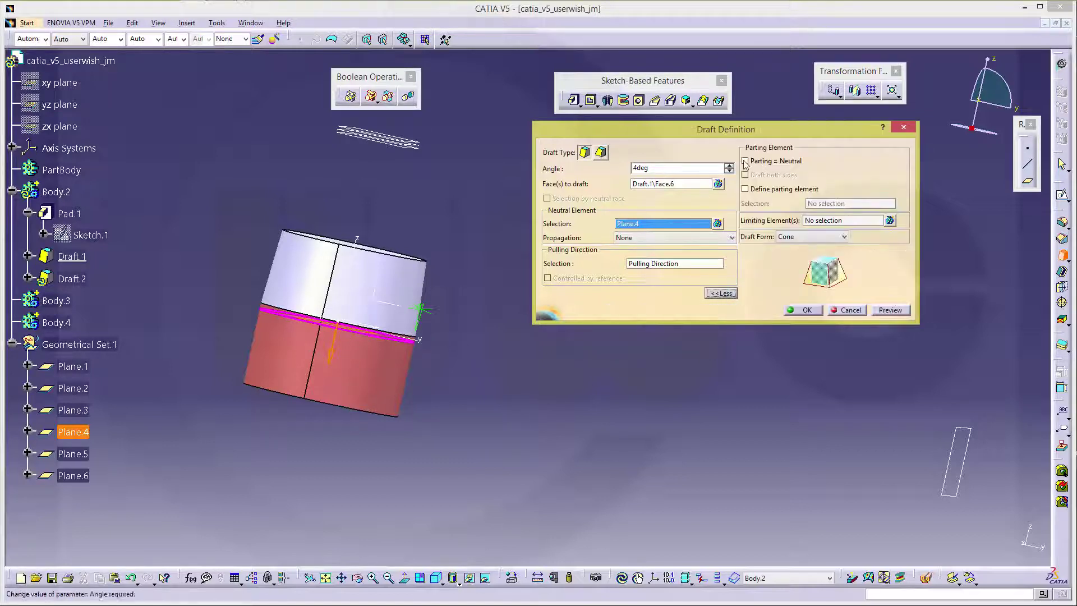
left_click(745, 162)
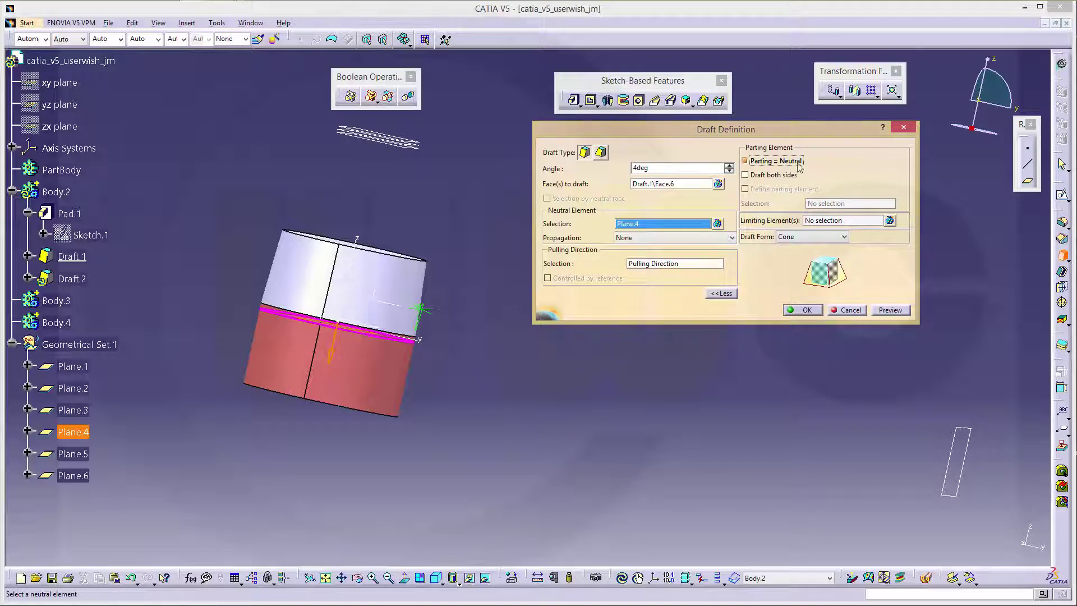
left_click(807, 310)
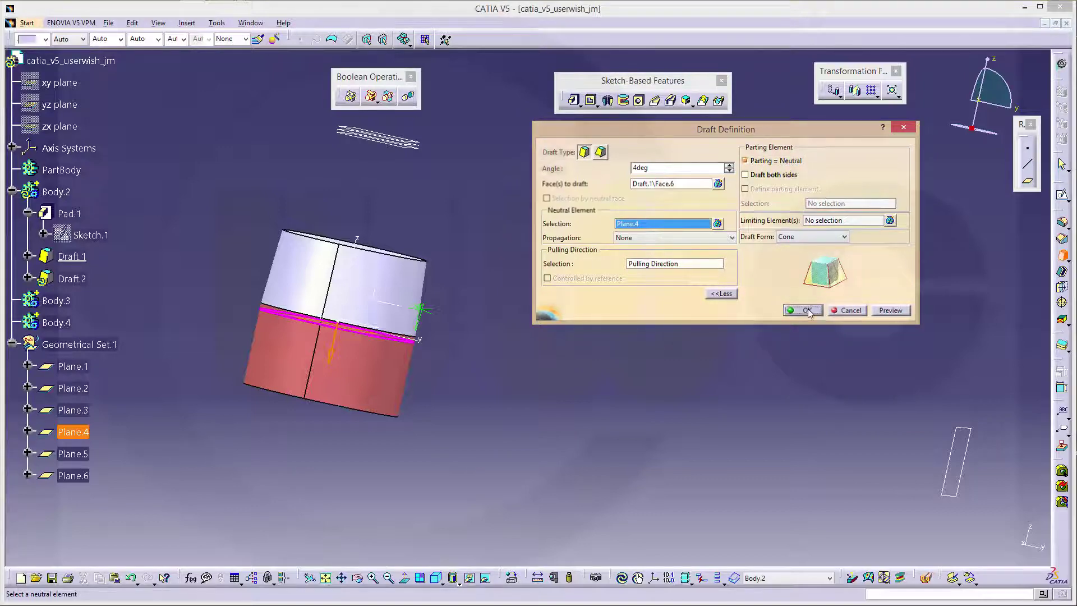
- Define Body.3 as the in-work object
middle_click_drag(510, 331, 421, 361)
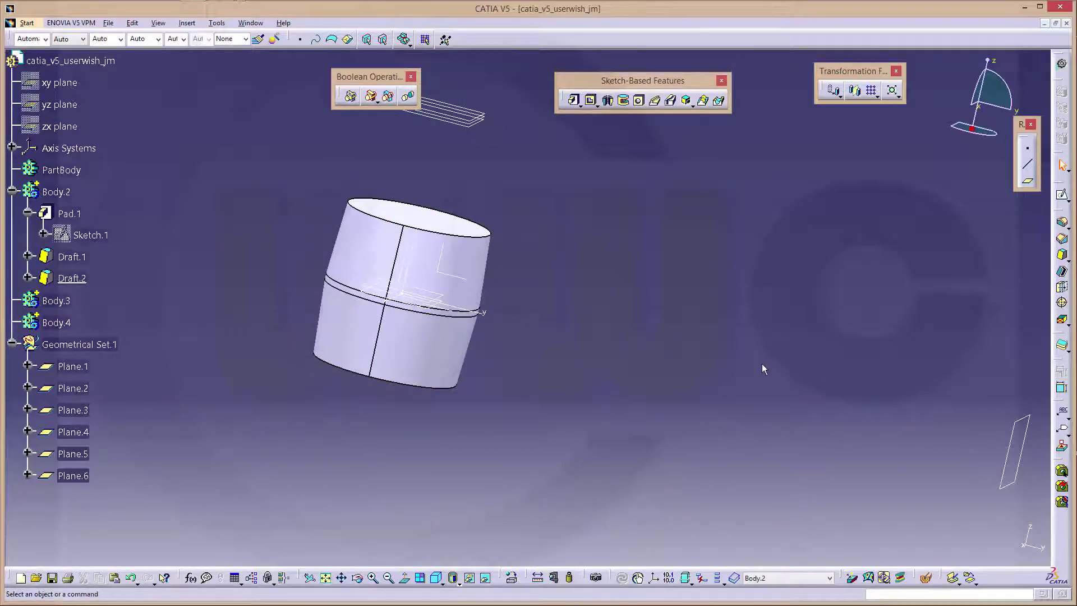
middle_click_drag(762, 364, 718, 403)
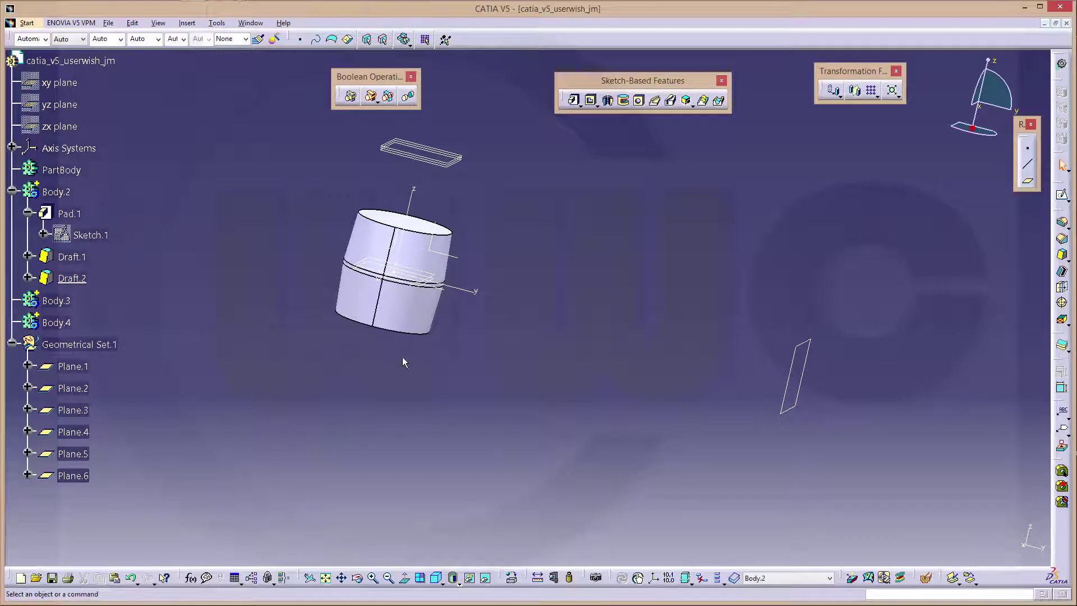
right_click(61, 307)
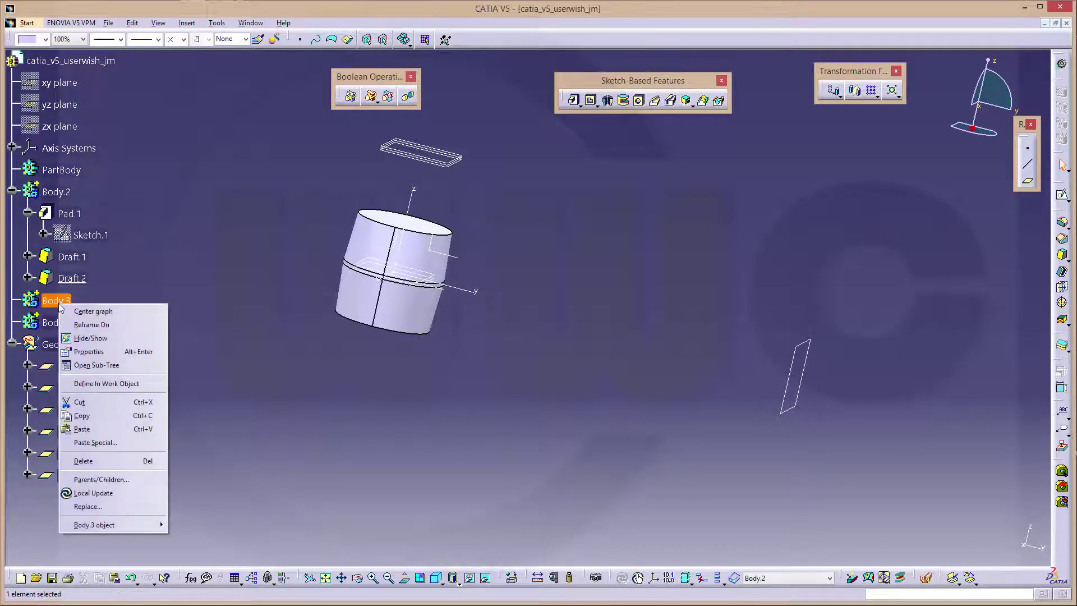
left_click(113, 384)
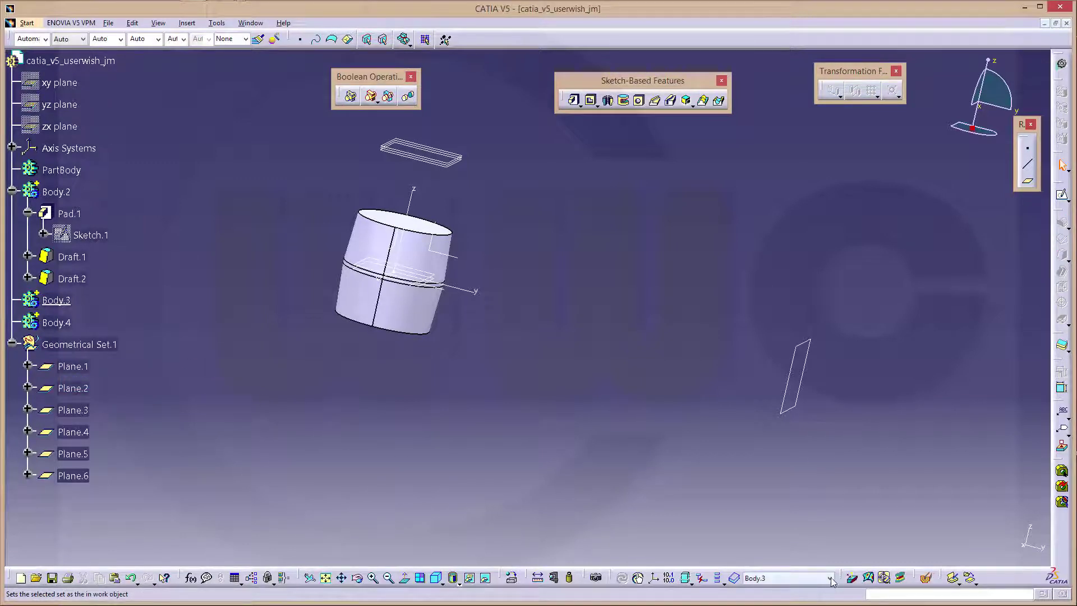
- Switch the in-work object to Body.4 and return it to Body.3
left_click(830, 578)
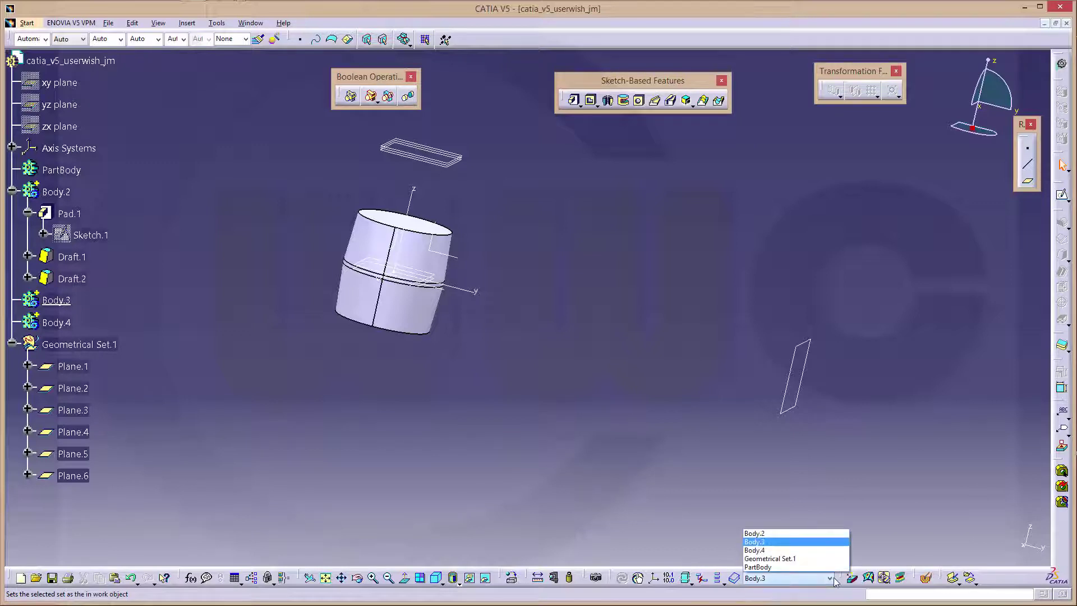
left_click(766, 550)
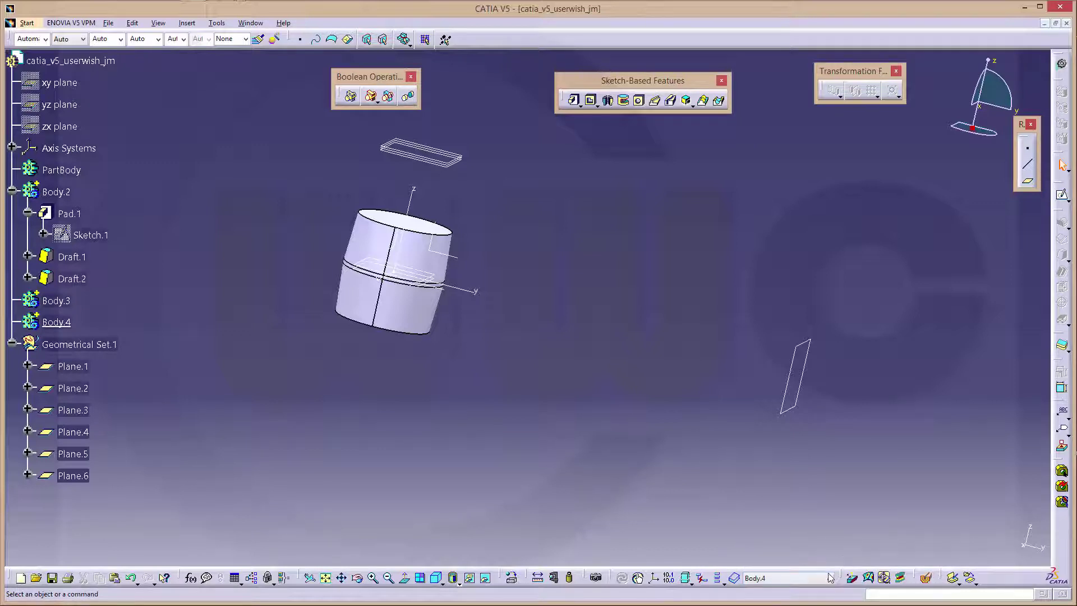
left_click(831, 578)
left_click(769, 542)
- Start a new sketch on Plane.2 in Body.3
middle_click_drag(590, 380, 561, 317)
middle_click_drag(663, 256, 581, 321)
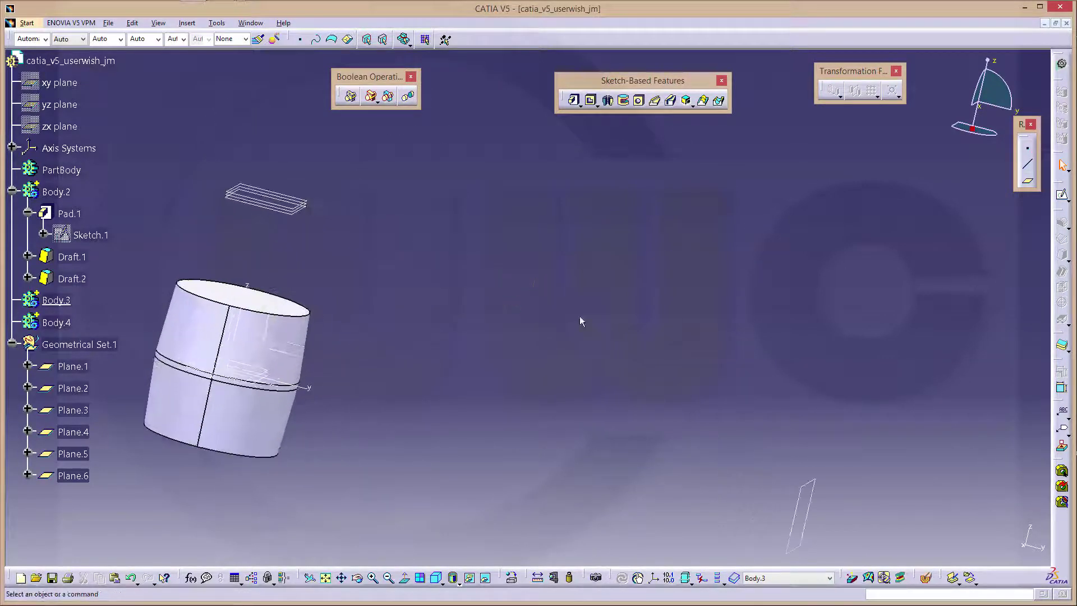
left_click(1062, 198)
mouse_move(412, 241)
middle_mouse_down()
mouse_move(377, 249)
mouse_move(404, 200)
mouse_move(558, 373)
middle_mouse_up()
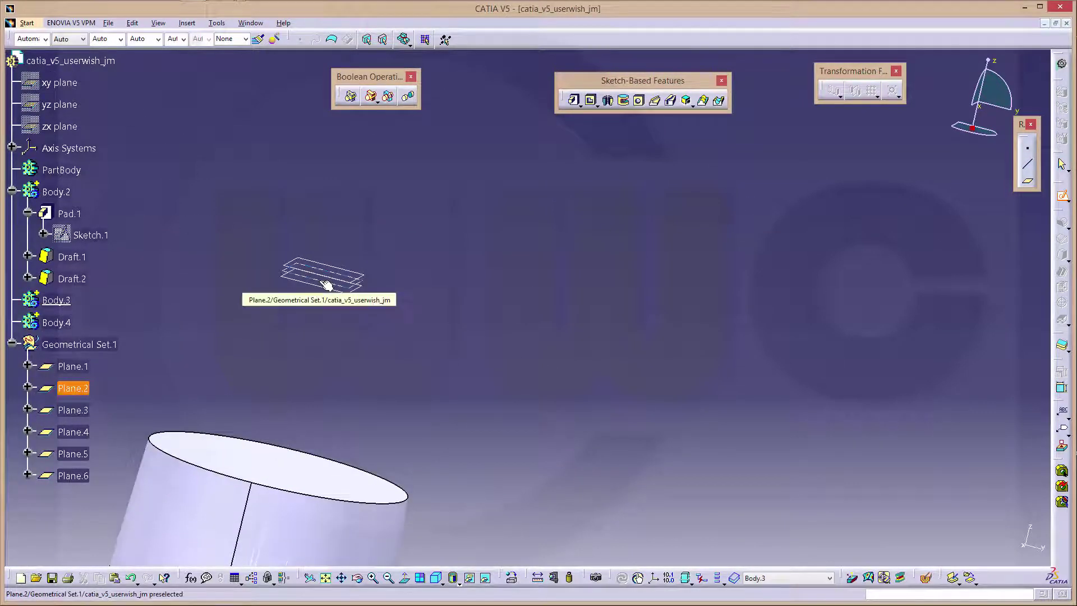
left_click(309, 288)
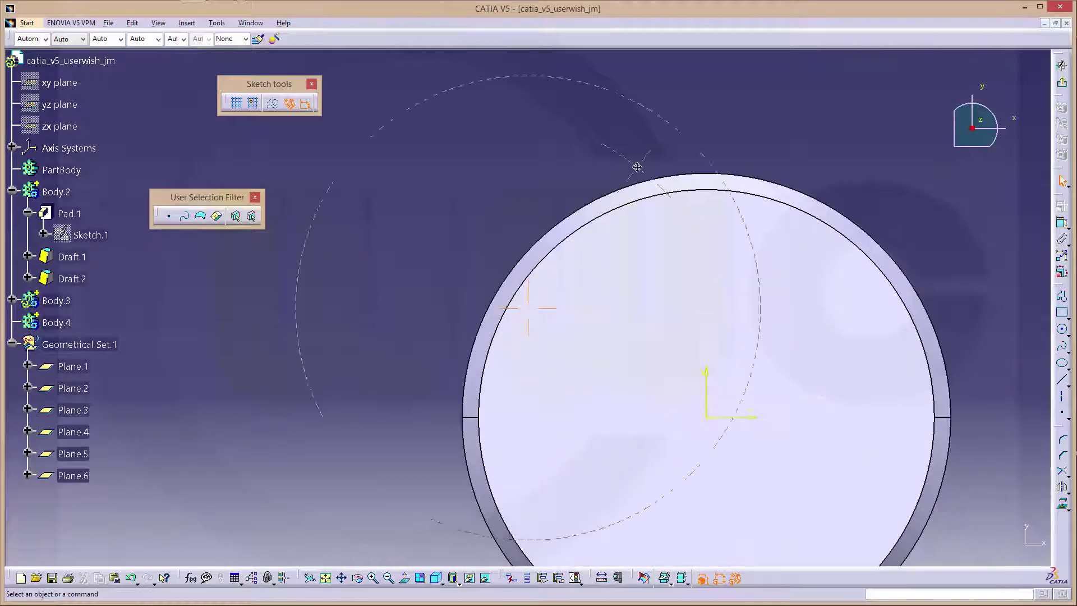
- Sketch a circle about 68.6 mm in diameter between the large boss and the distant vertical plane
left_click_drag(653, 366, 652, 364)
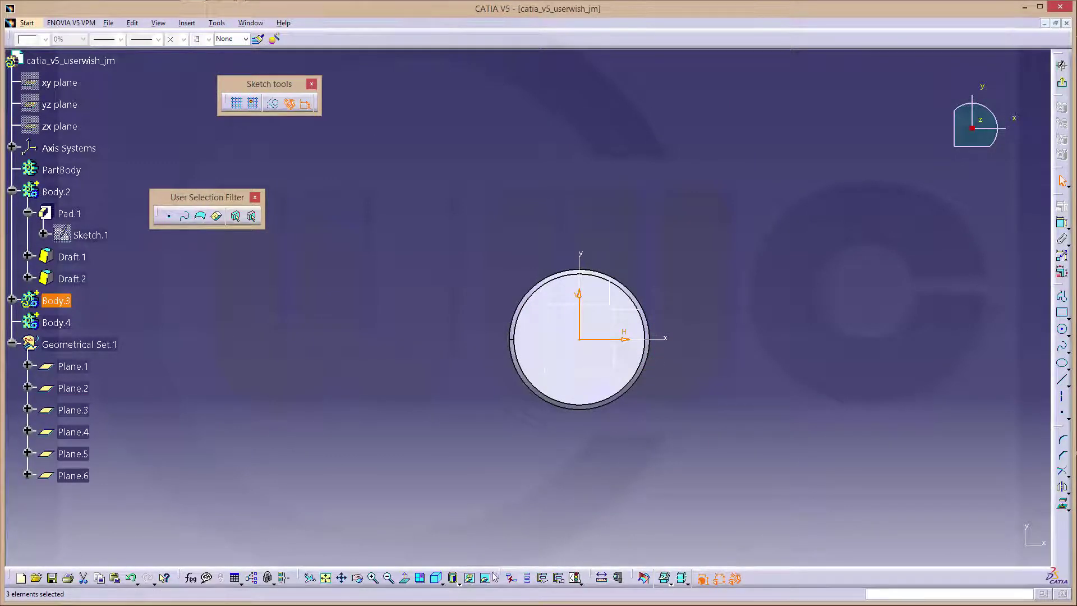
left_click(668, 430)
middle_click_drag(694, 404, 736, 401)
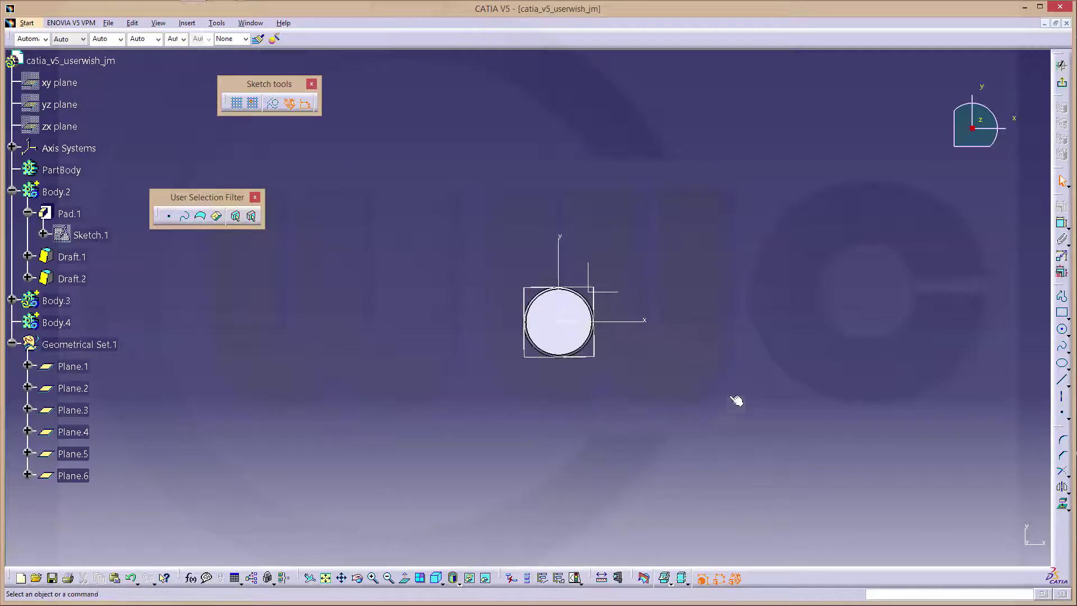
mouse_move(694, 280)
middle_mouse_down()
mouse_move(681, 415)
mouse_move(692, 388)
middle_mouse_up()
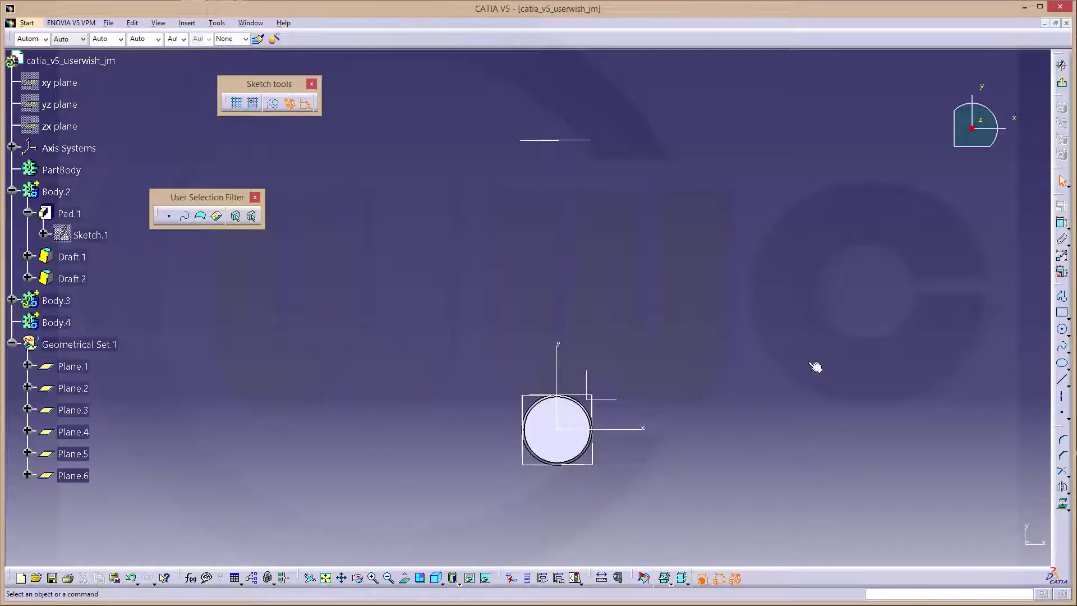
left_click(1062, 330)
left_click(608, 201)
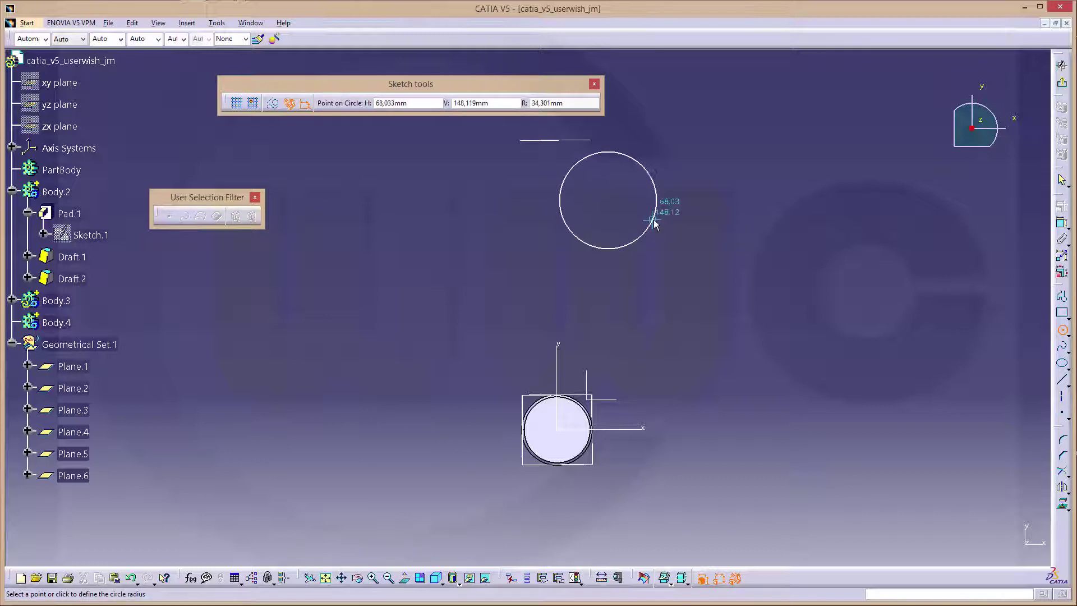
left_click(655, 209)
- Constrain the circle's centre to be coincident with the distant vertical plane's edge and the vertical axis
left_click(1064, 225)
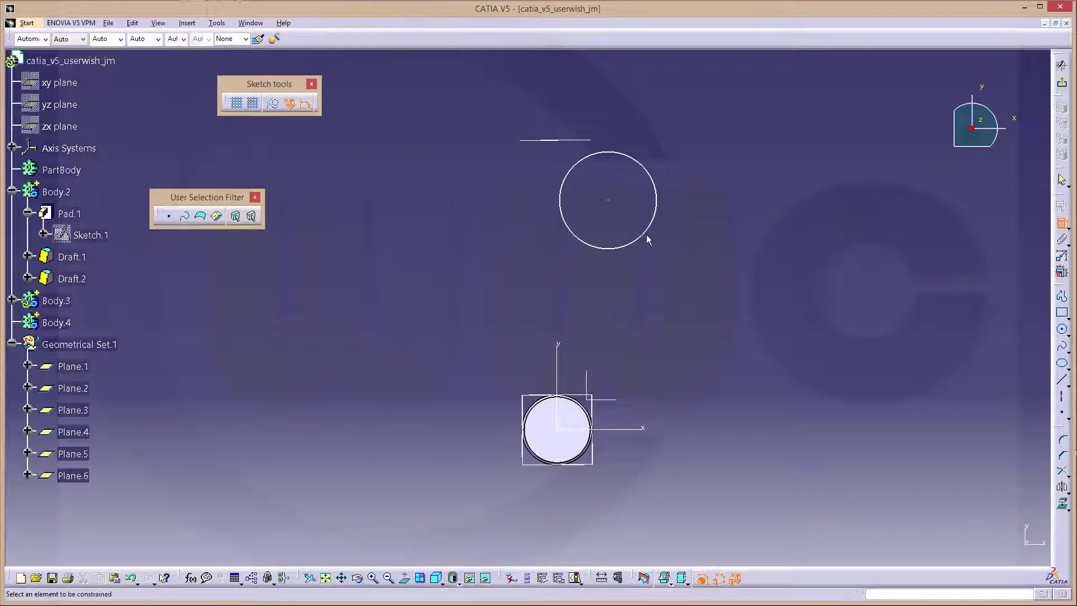
left_click(609, 201)
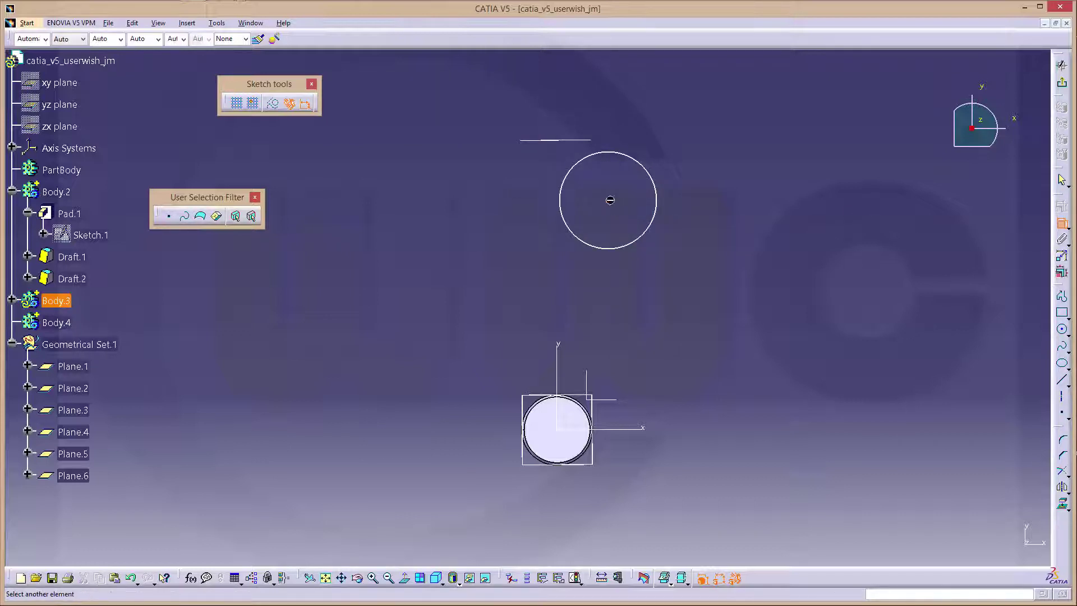
left_click(578, 140)
right_click(645, 114)
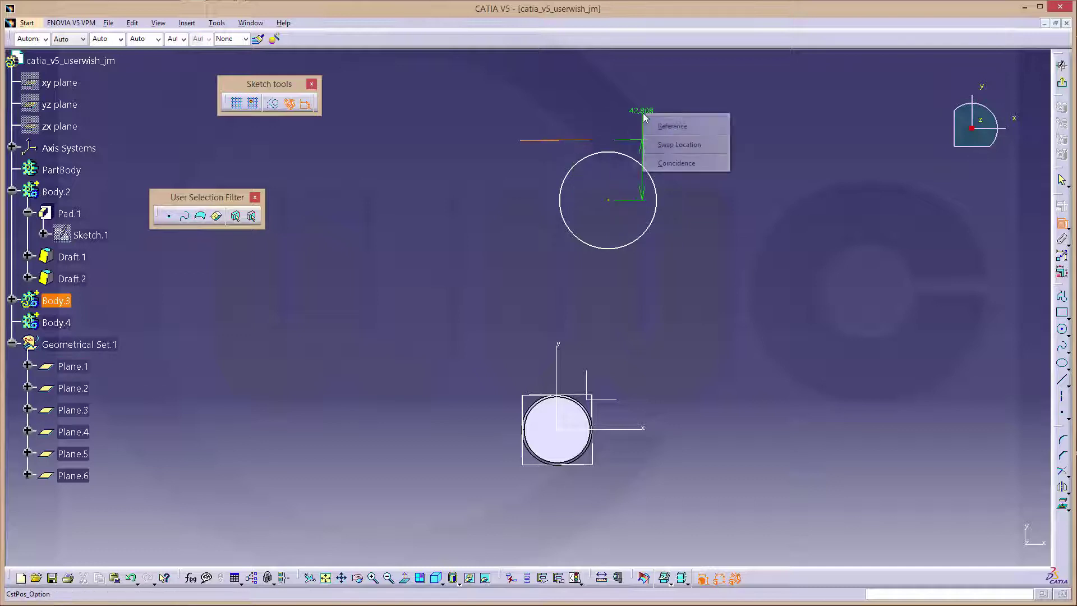
left_click(681, 164)
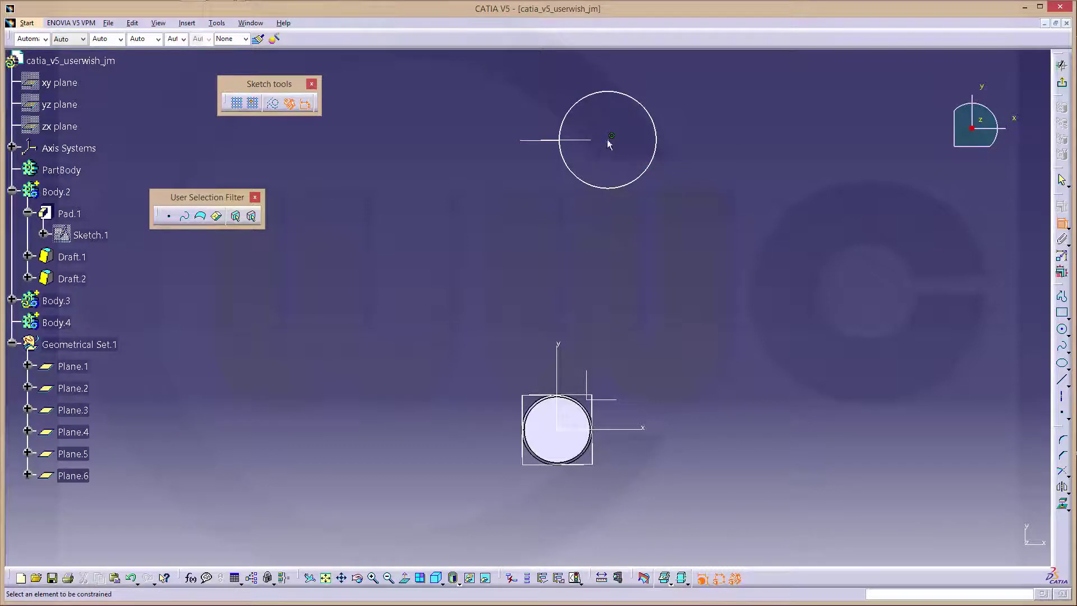
left_click(609, 139)
left_click(559, 357)
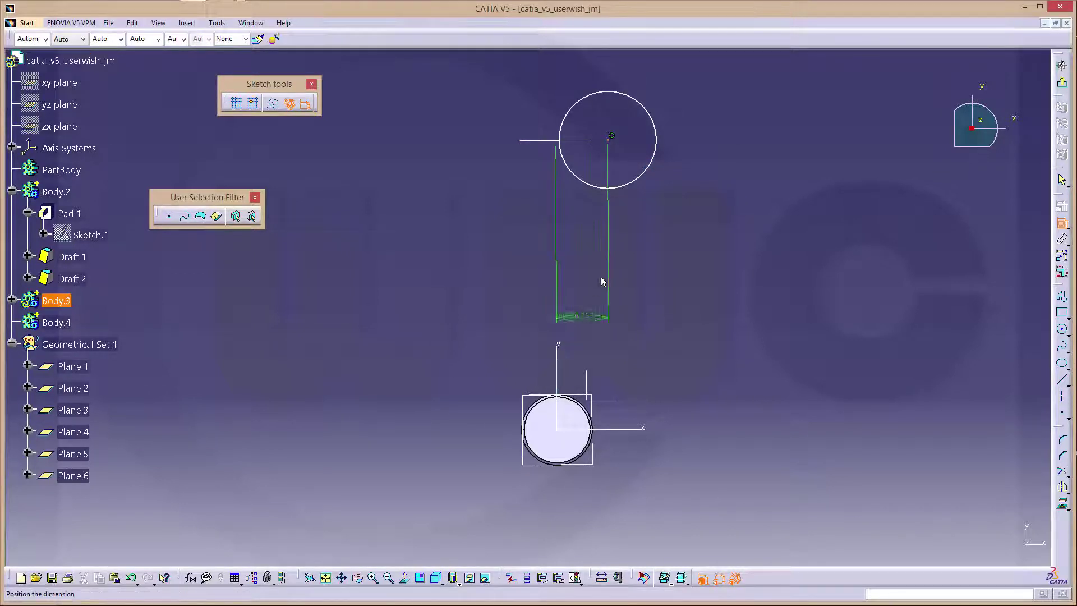
right_click(629, 263)
left_click(675, 313)
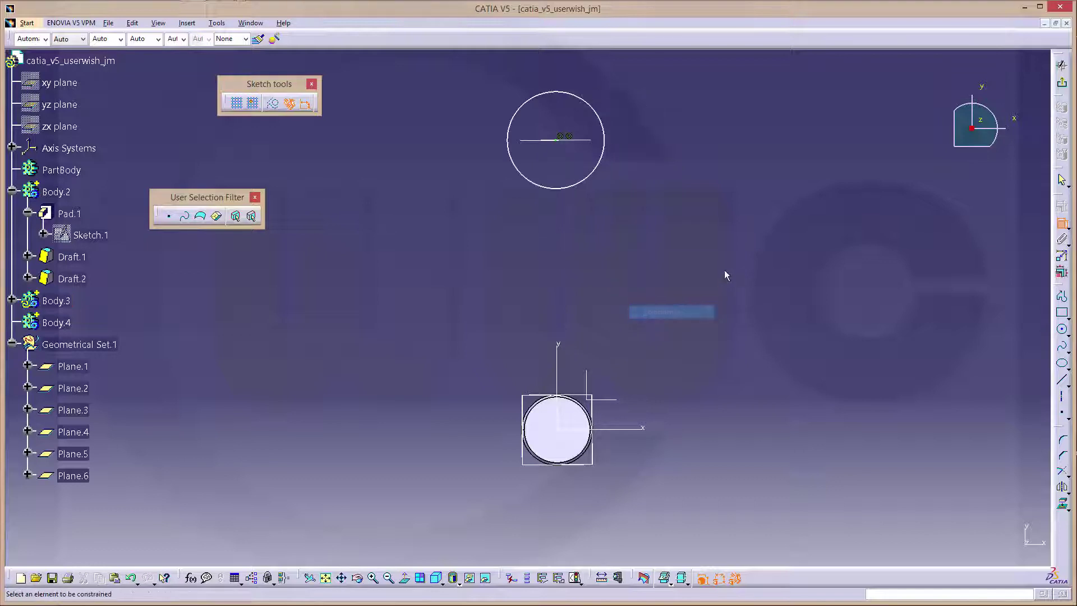
- Dimension the circle's diameter, set it to 30 mm, and exit the sketch
left_click(596, 169)
left_click(731, 203)
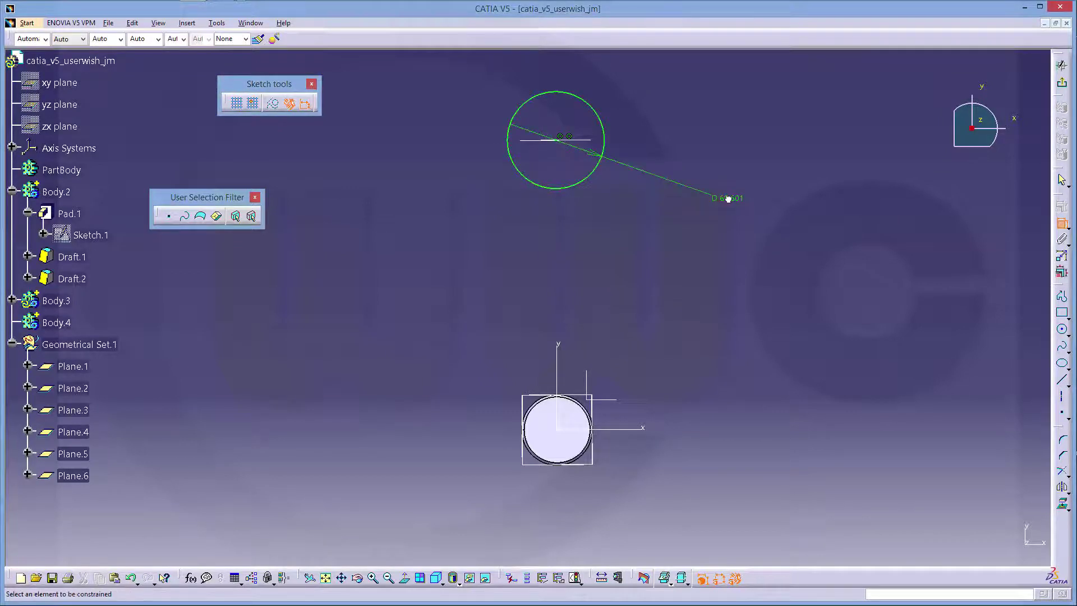
double_click(727, 198)
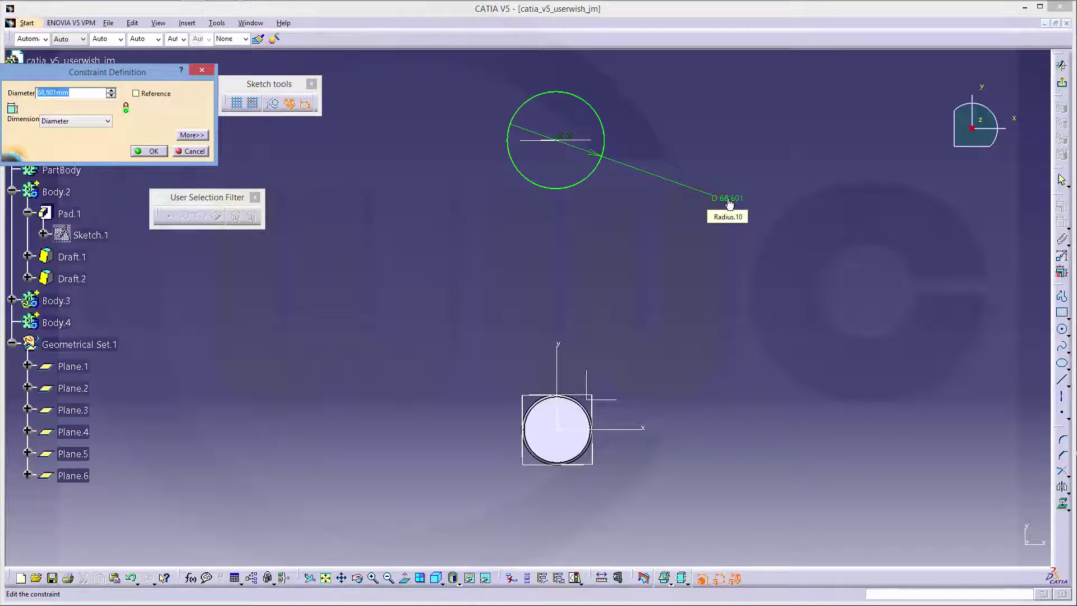
type("30")
key("Return")
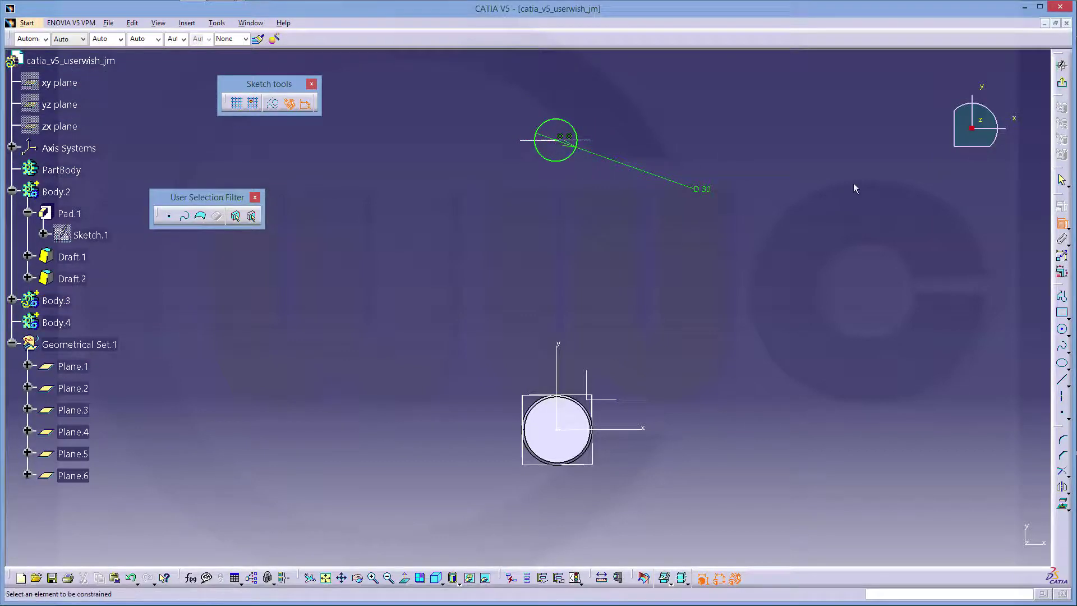
left_click(1062, 65)
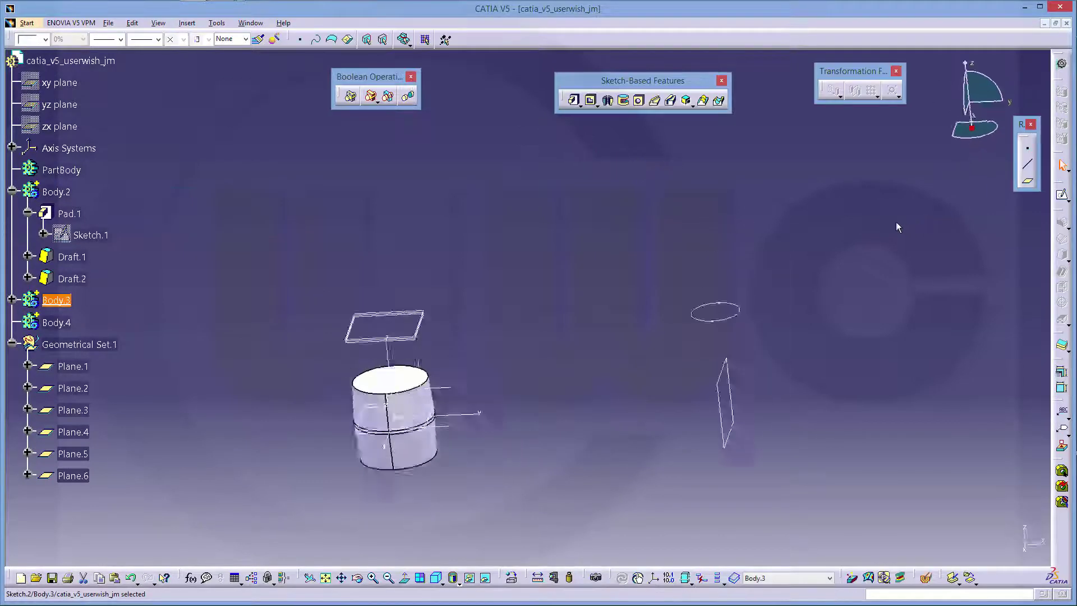
- Pad the 30 mm circle sketch with a length of 15 mm and mirrored extent
left_click(573, 100)
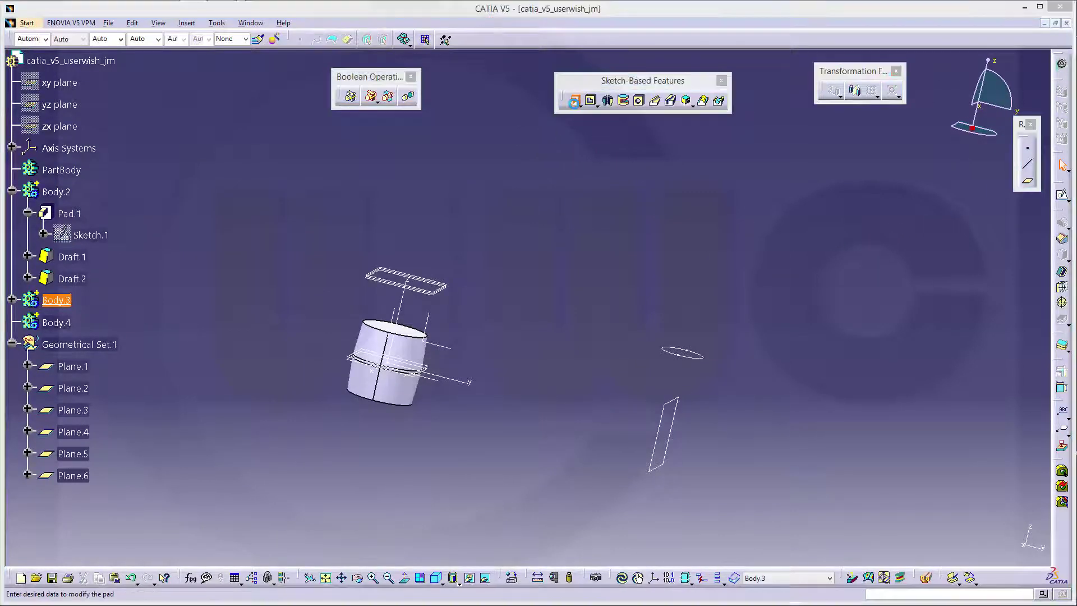
left_click(810, 391)
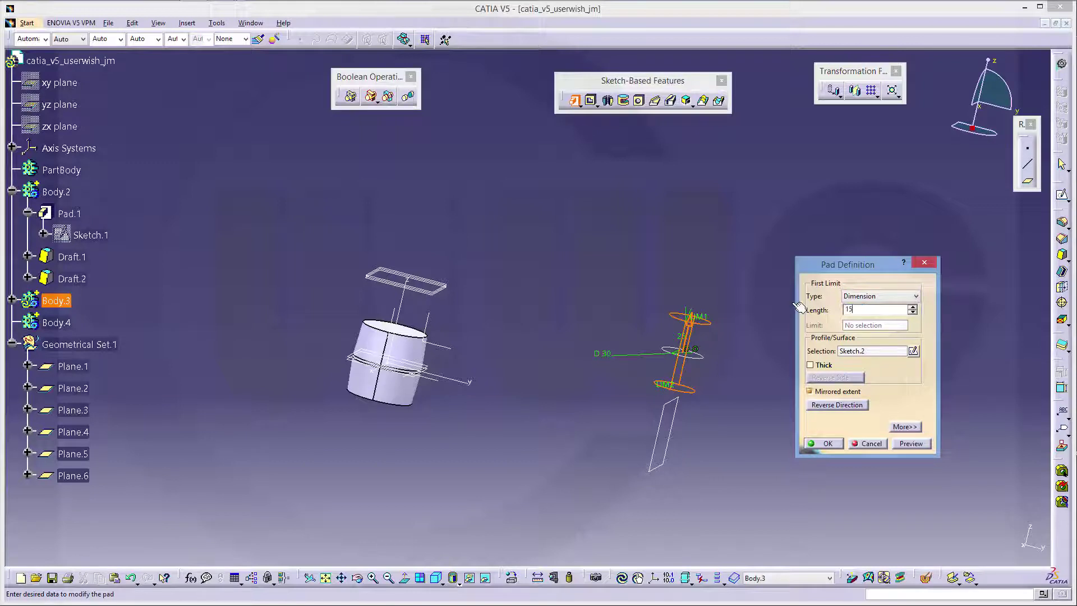
key("Return")
left_click(733, 387)
- Draft the small boss's side face by 4 degrees, using Plane.5 as the neutral element with Parting = Neutral enabled
middle_click_drag(696, 421, 632, 387)
middle_click_drag(550, 337, 596, 314)
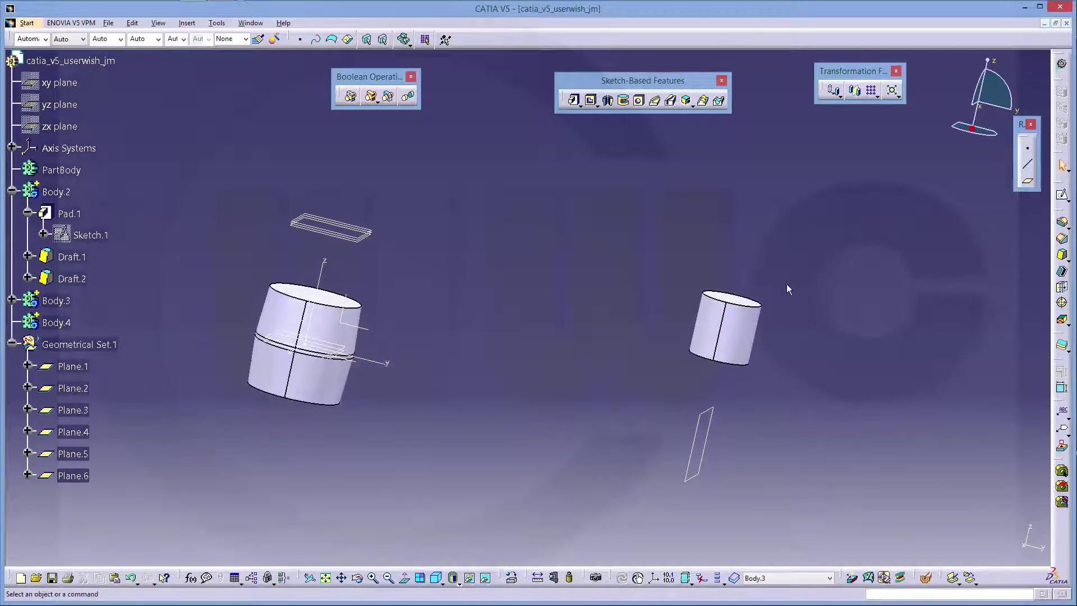
left_click(1062, 256)
left_click(725, 344)
middle_click_drag(805, 402, 933, 505)
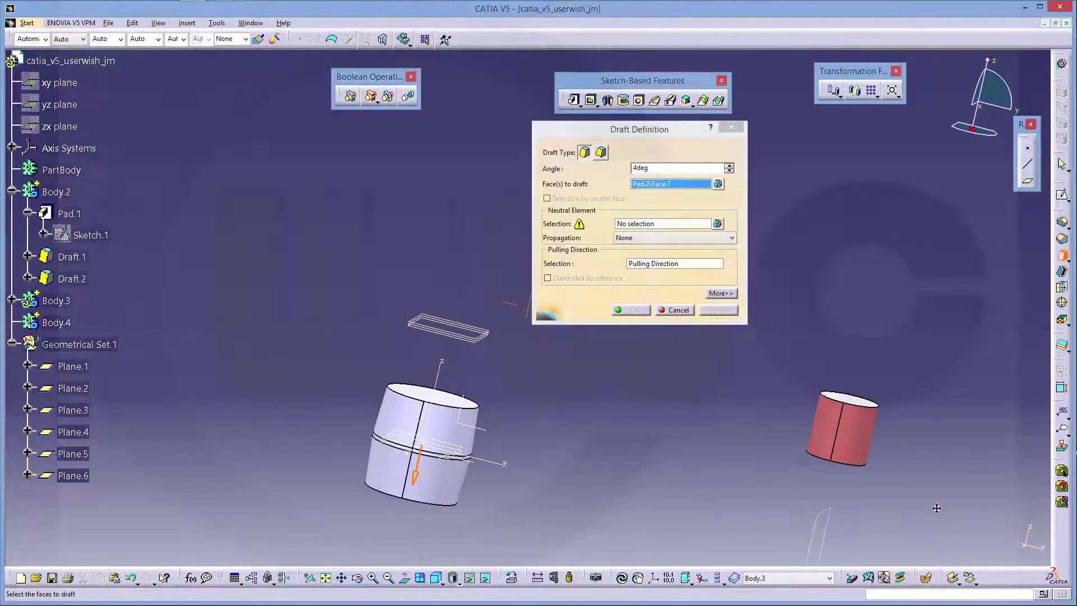
middle_click_drag(522, 444, 521, 414)
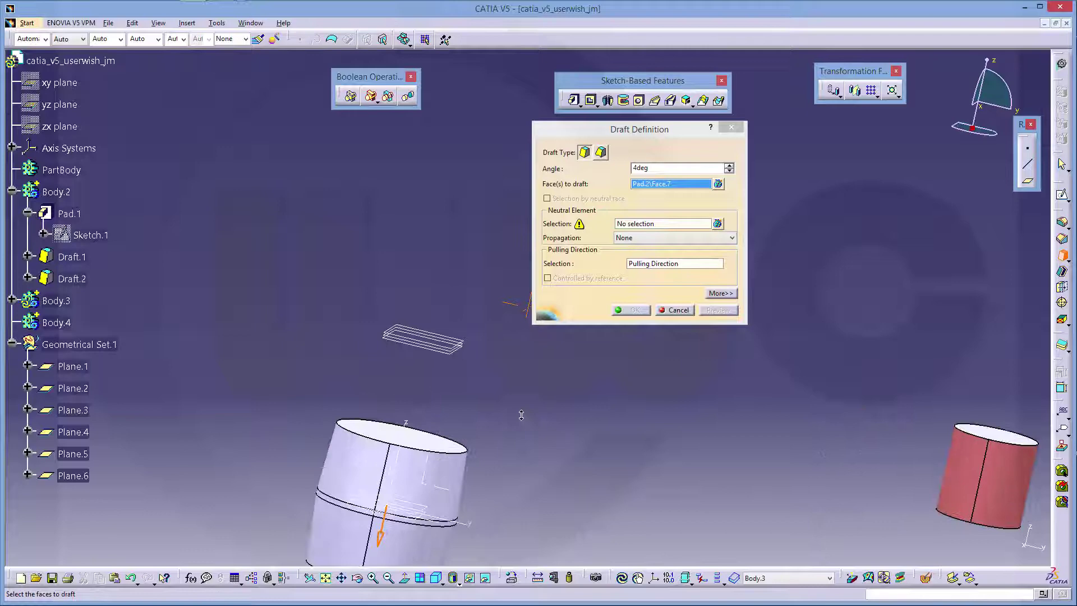
left_click(636, 224)
left_click(442, 333)
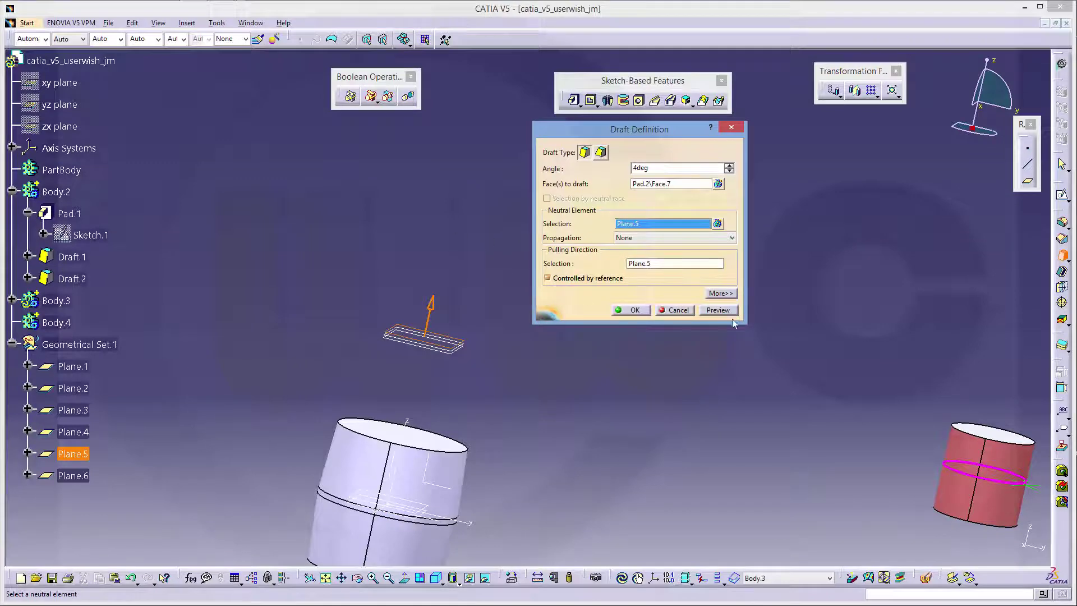
left_click(721, 294)
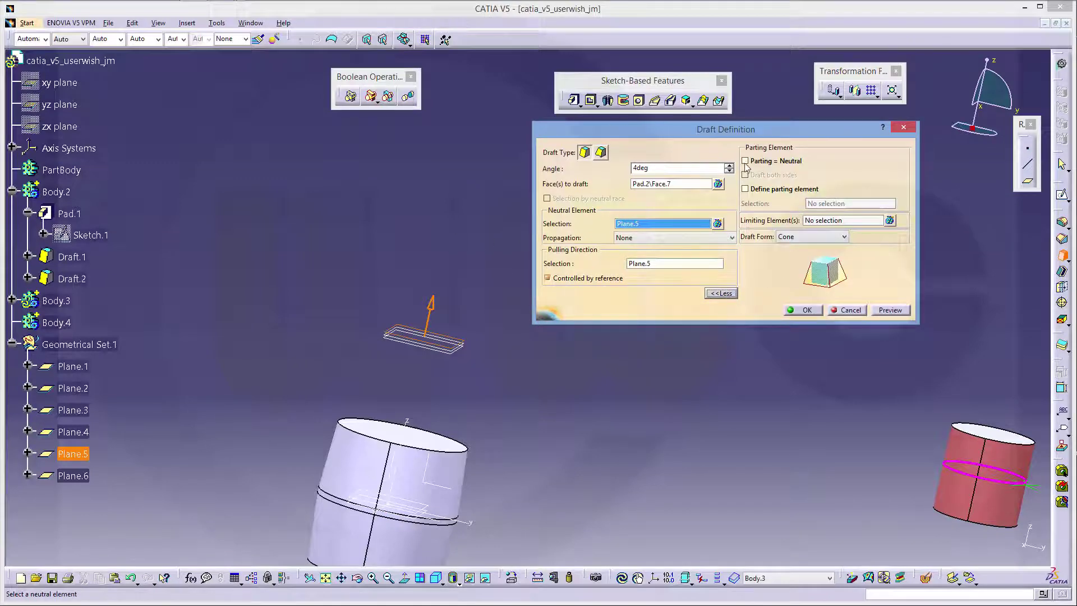
left_click(745, 161)
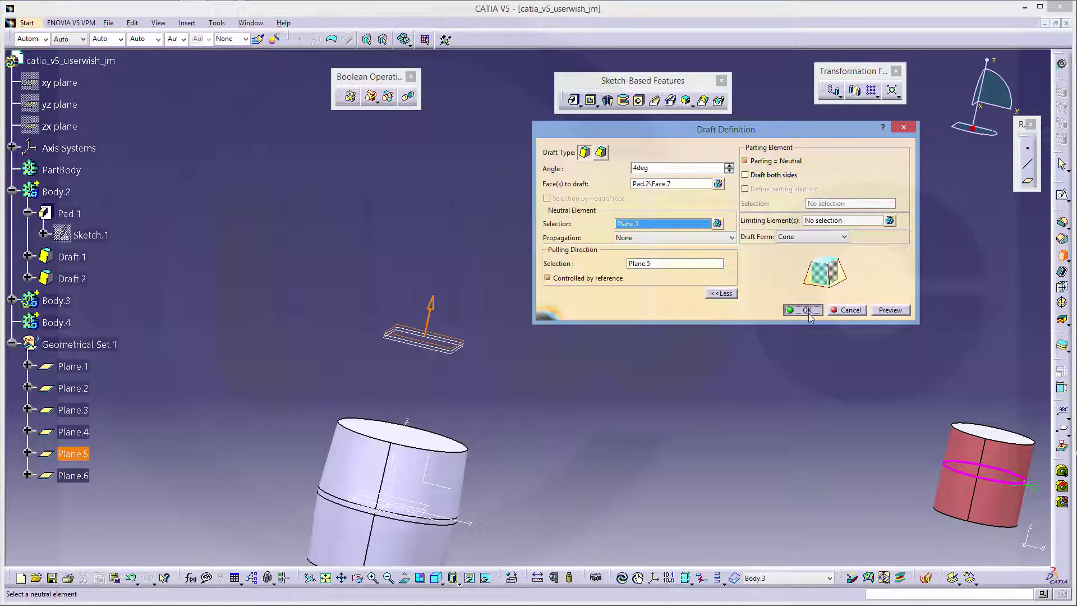
left_click(808, 312)
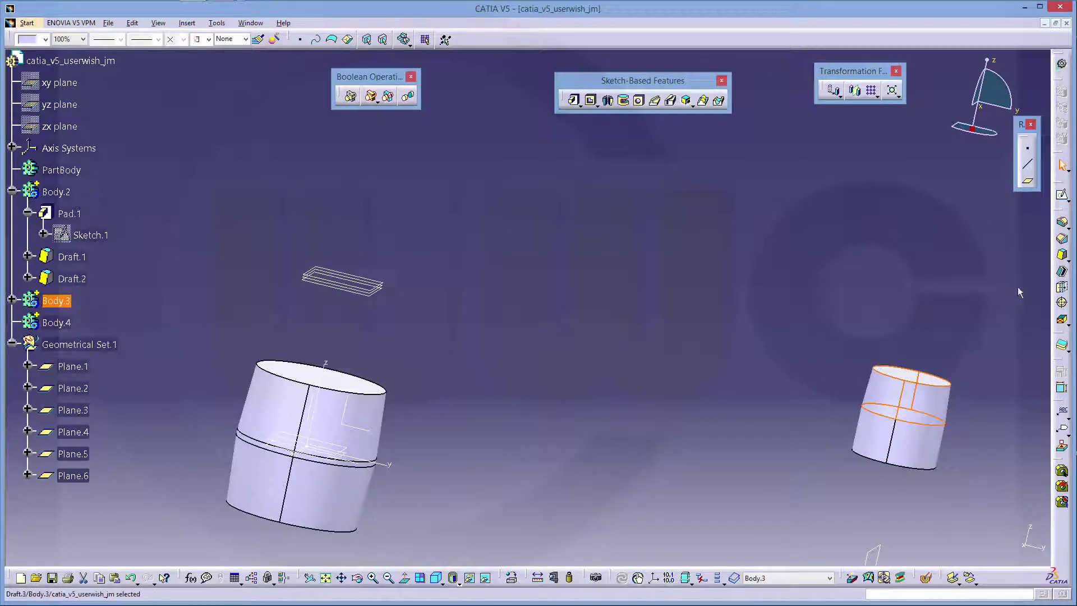
- Draft the small boss's lower side face by 4 degrees about Plane.6, with reversed pulling direction and Parting = Neutral enabled
left_click(1063, 255)
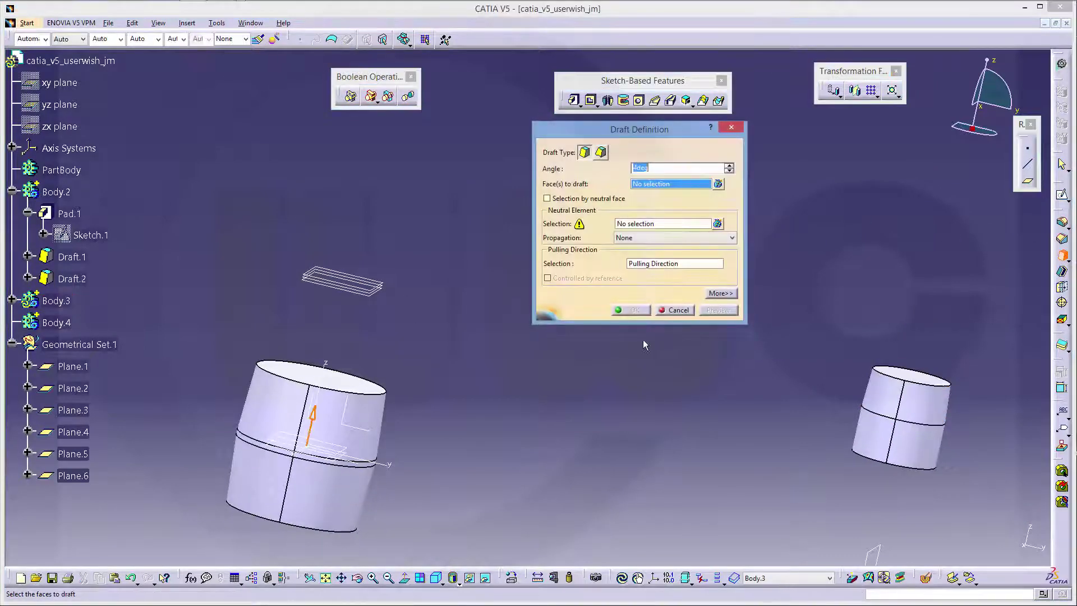
middle_click_drag(643, 339, 674, 357)
left_click(922, 445)
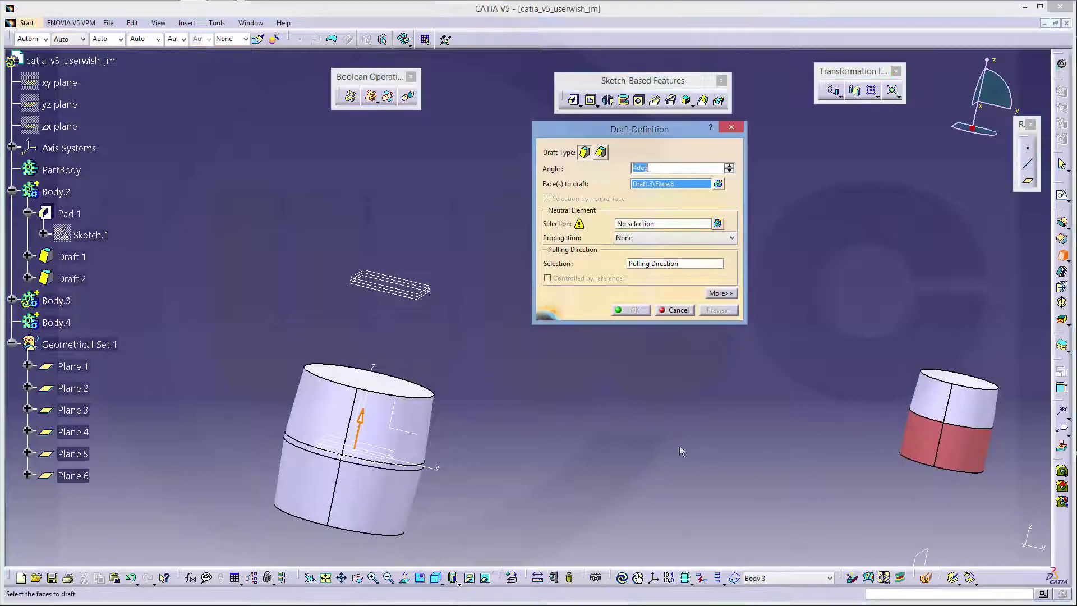
left_click(634, 224)
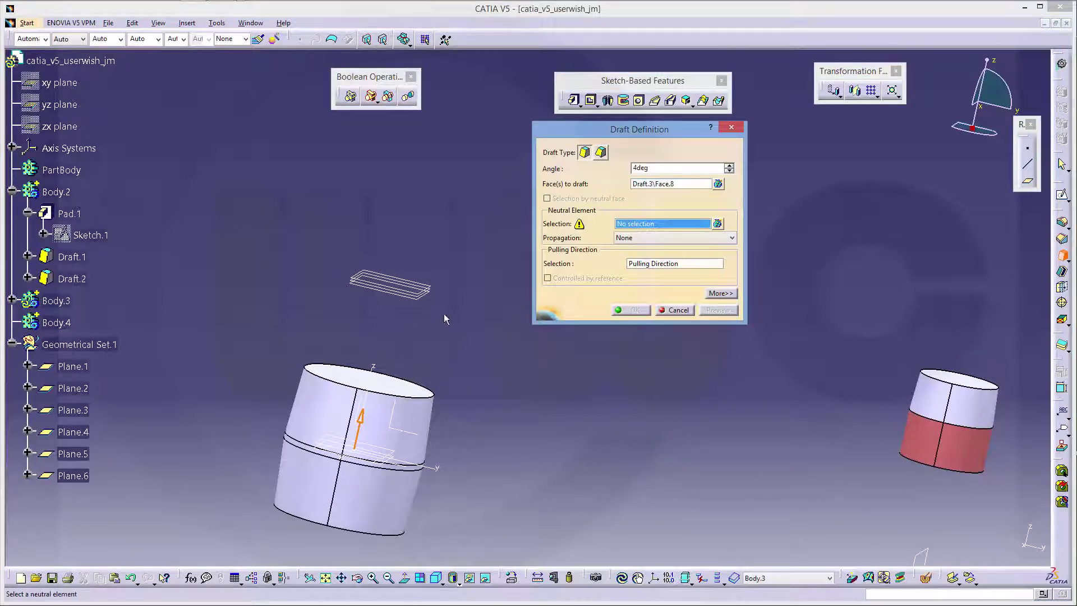
left_click(413, 295)
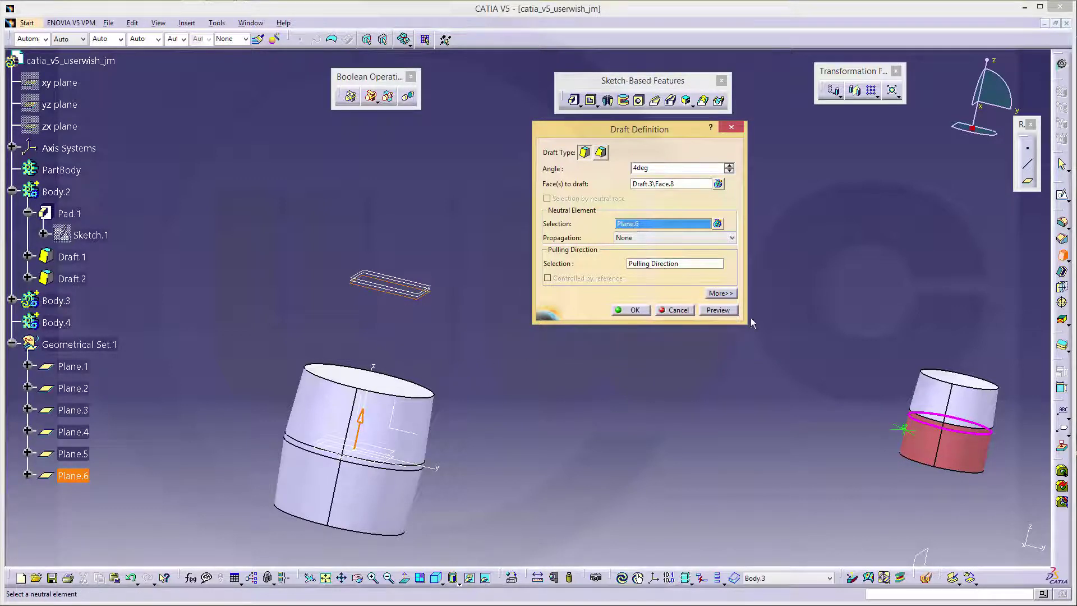
left_click(362, 425)
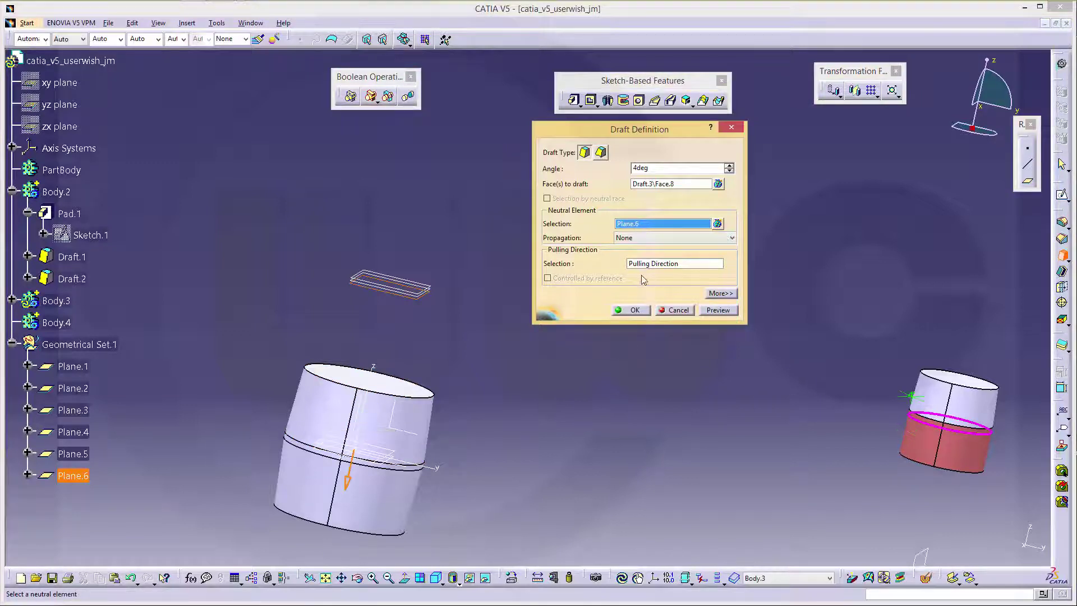
left_click(722, 293)
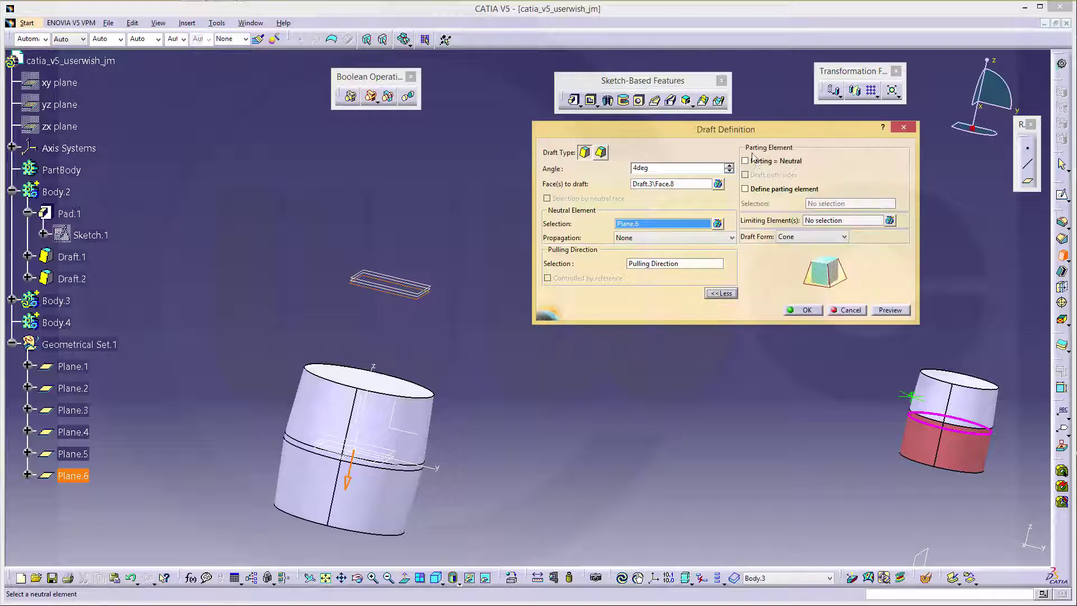
left_click(745, 162)
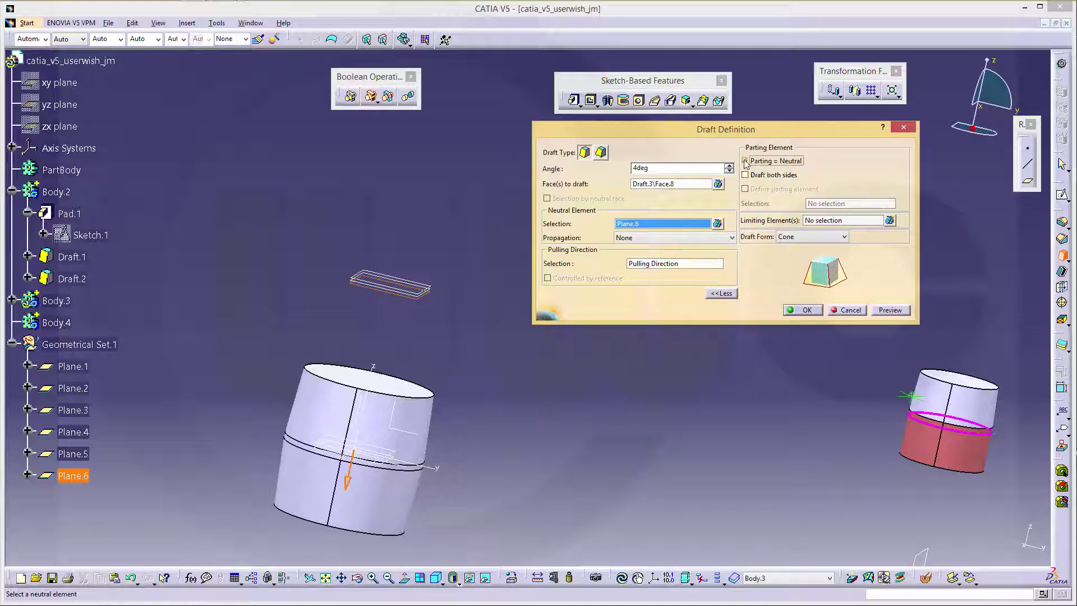
left_click(802, 311)
- Collapse Body.2 in the tree and make Body.4 the in-work object
middle_click_drag(738, 356, 544, 317)
left_click(12, 191)
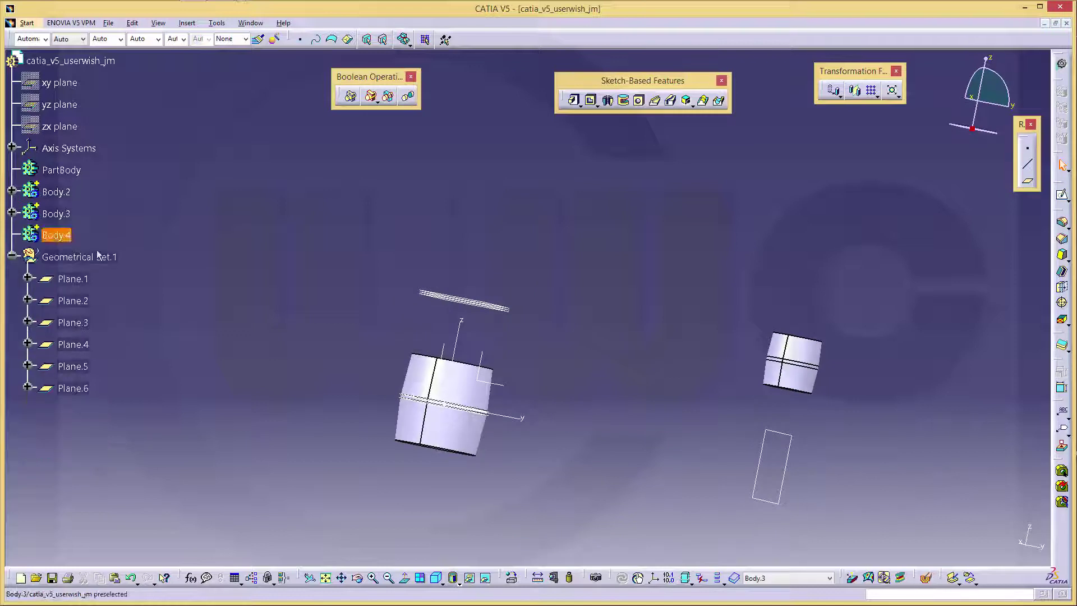
middle_click_drag(224, 275, 349, 313)
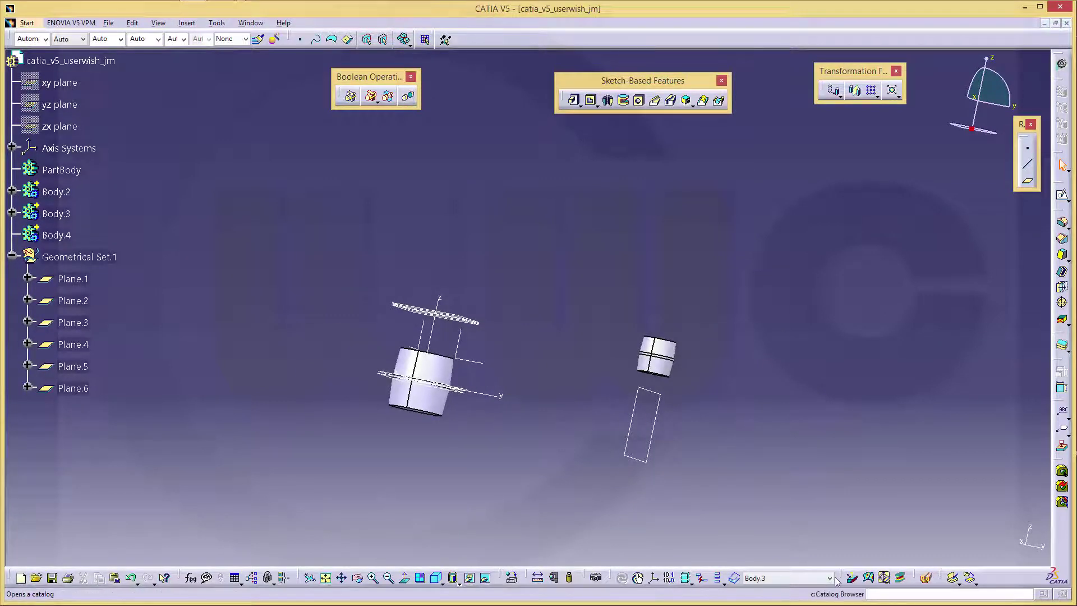
left_click(831, 578)
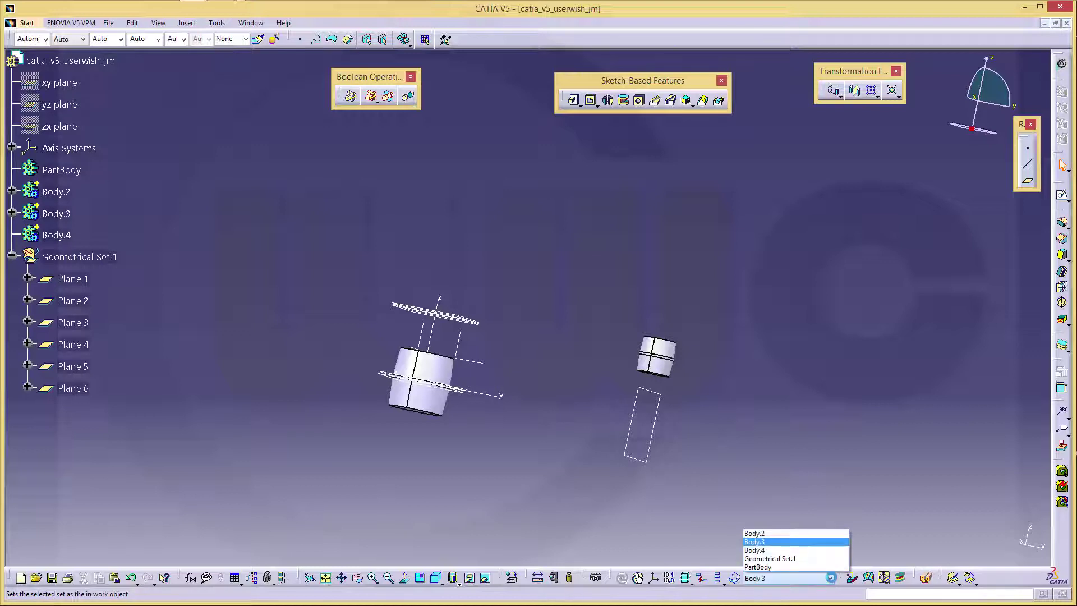
left_click(753, 551)
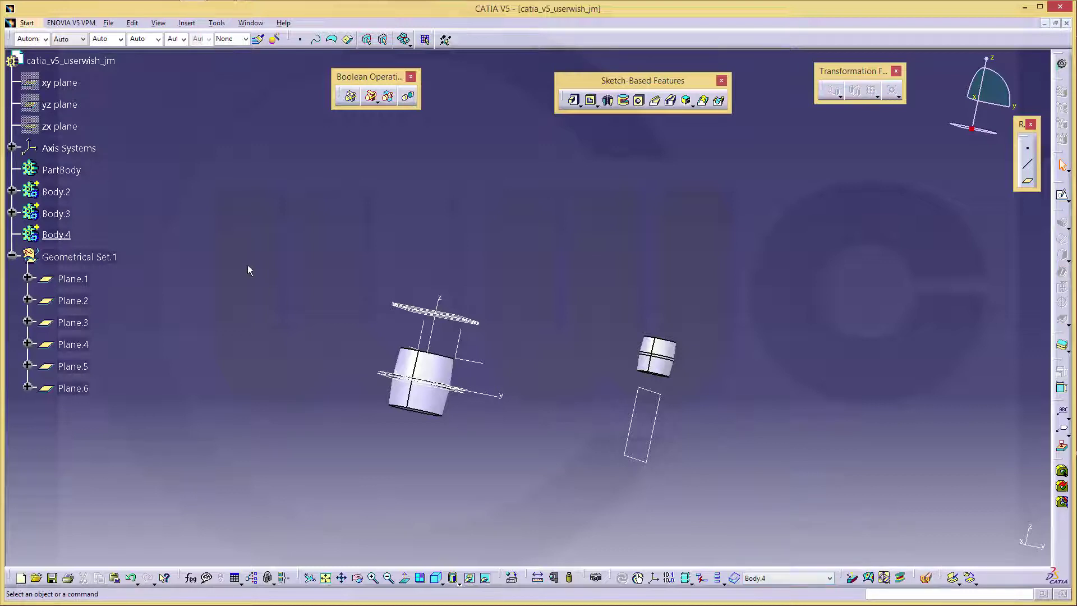
- Hide Body.2 and Body.3, the large and small boss bodies
right_click(57, 192)
left_click(82, 229)
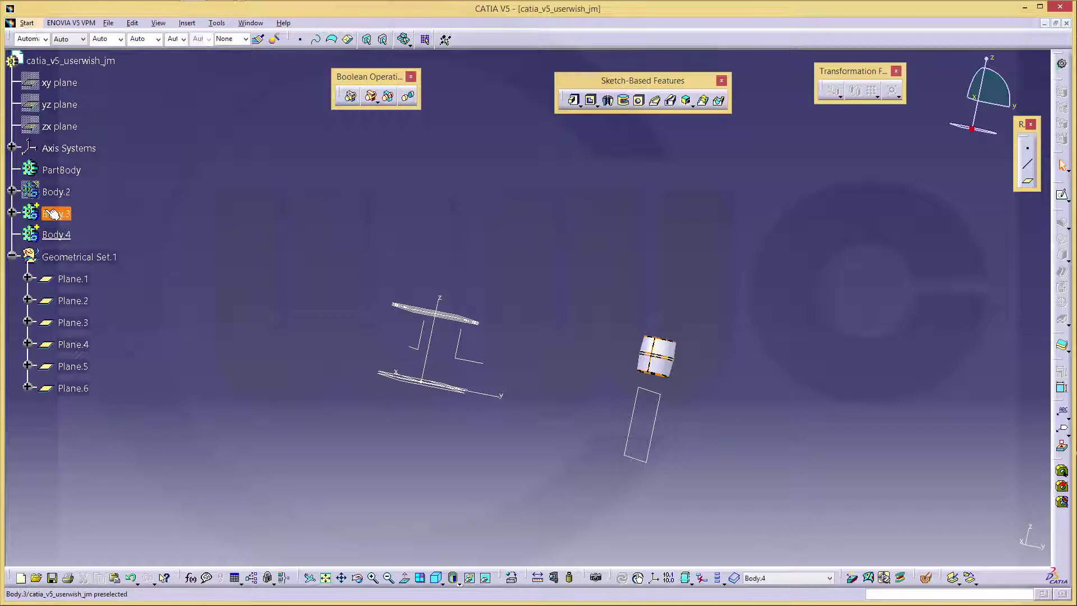
right_click(48, 212)
left_click(81, 246)
- Hide the draft reference planes Plane.3 through Plane.6
middle_click_drag(317, 286, 328, 312)
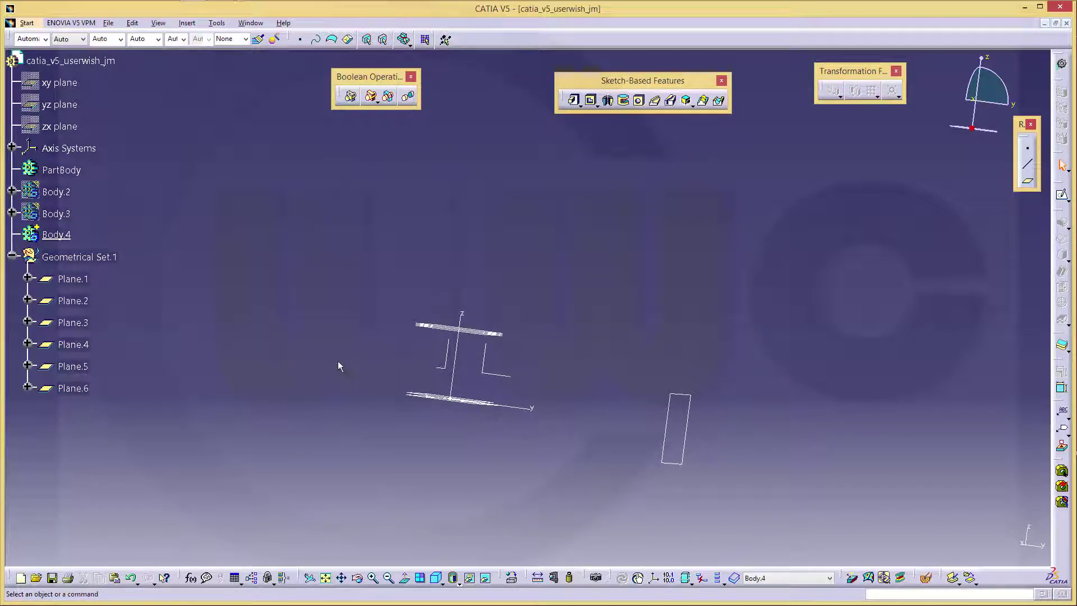
mouse_move(338, 367)
middle_mouse_down()
mouse_move(344, 337)
mouse_move(337, 372)
mouse_move(346, 369)
middle_mouse_up()
left_click(72, 323)
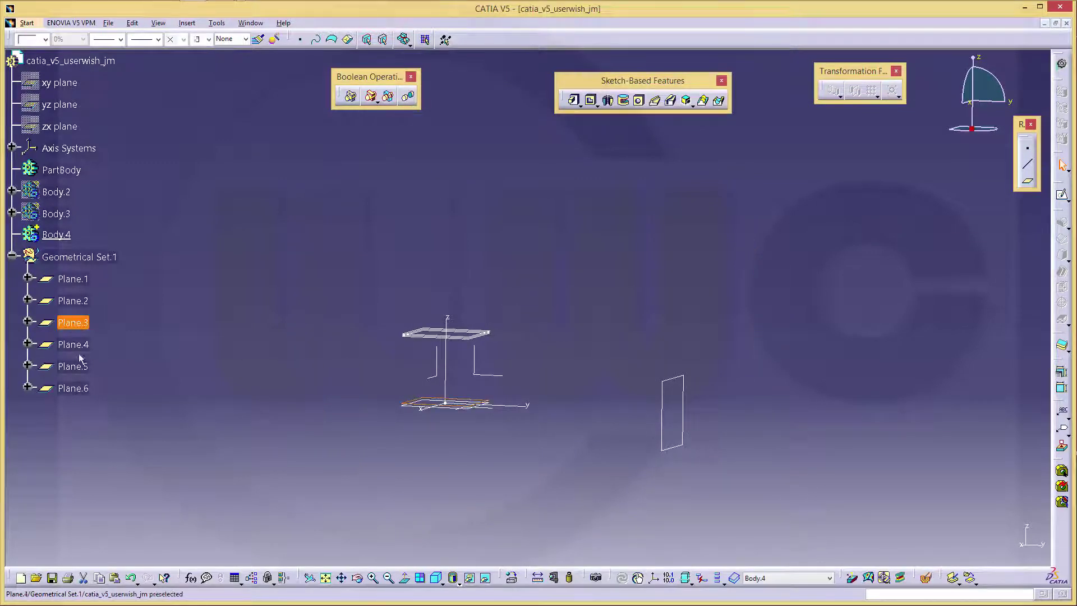
left_click(75, 389, "shift")
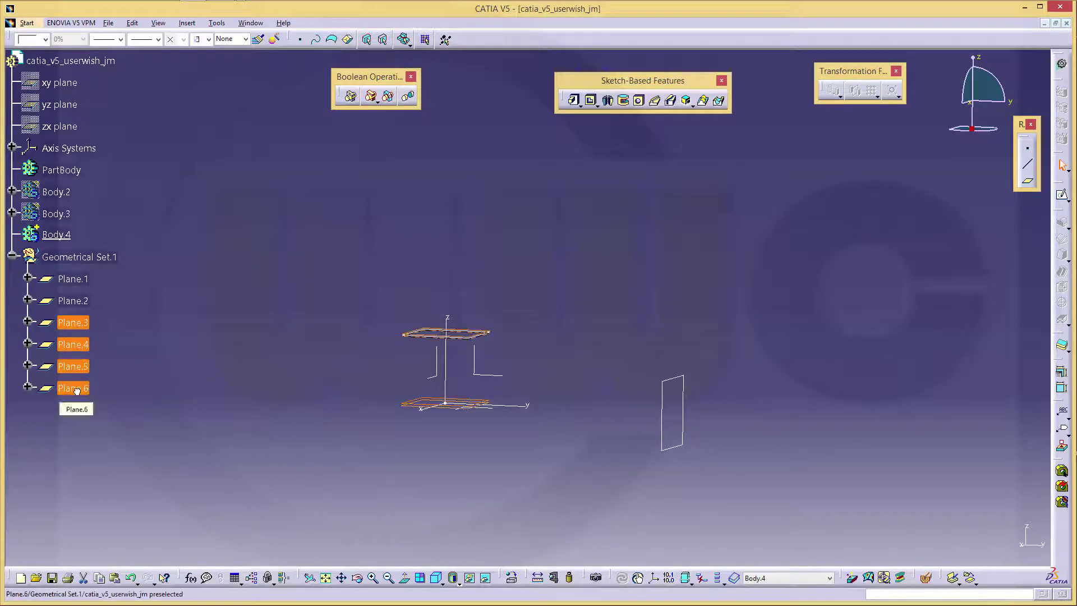
right_click(75, 388)
left_click(130, 198)
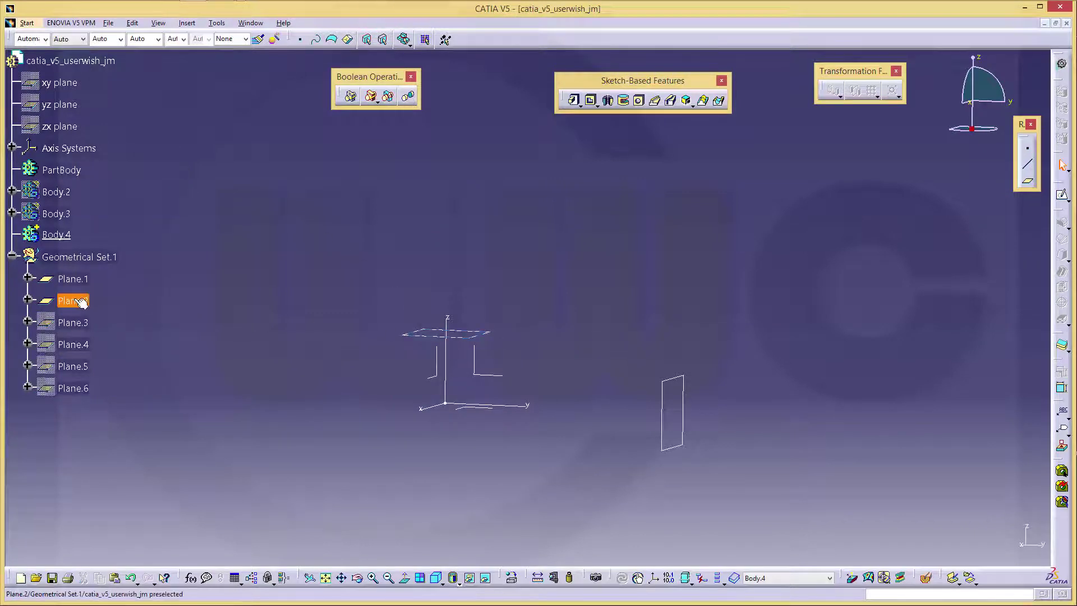
- Open a sketch on the axis system's yz plane and hide the sketch's H and V axes
middle_click_drag(372, 342, 498, 314)
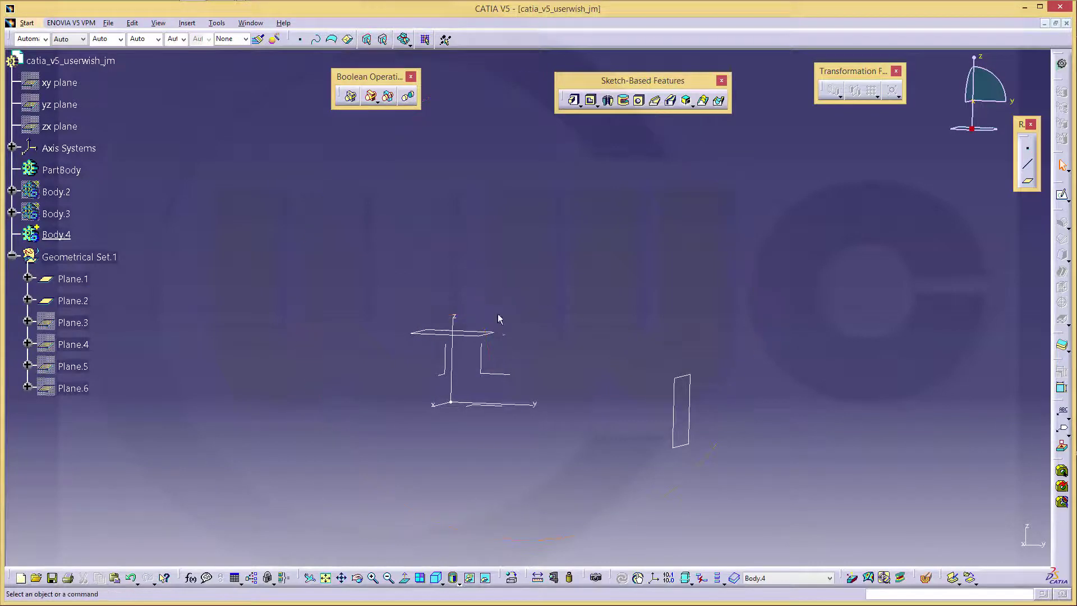
left_click(1062, 195)
left_click(497, 375)
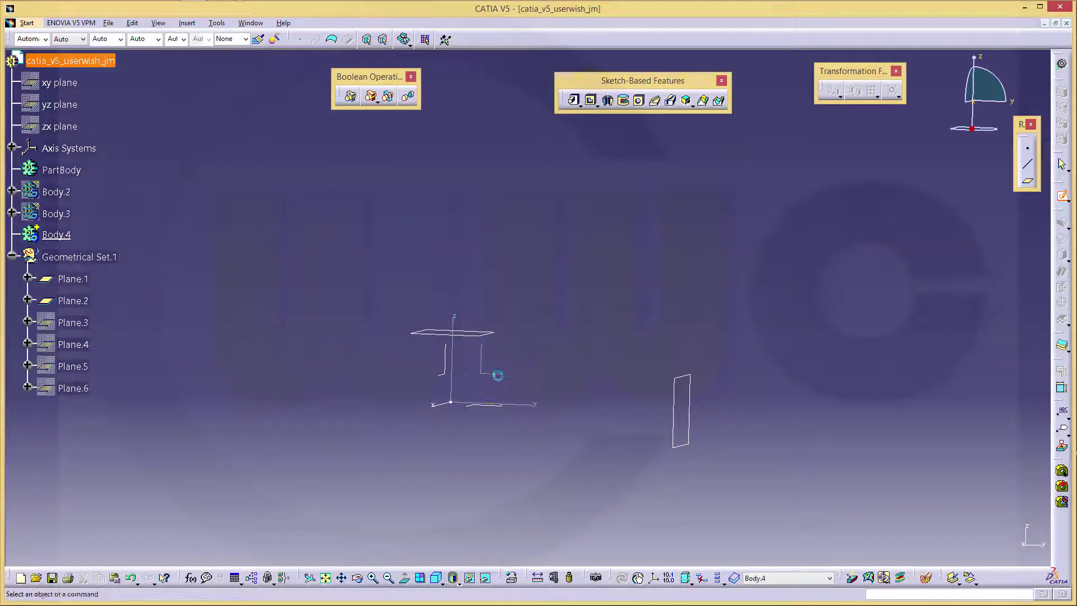
mouse_move(422, 353)
left_mouse_down()
mouse_move(484, 418)
mouse_move(509, 424)
left_mouse_up()
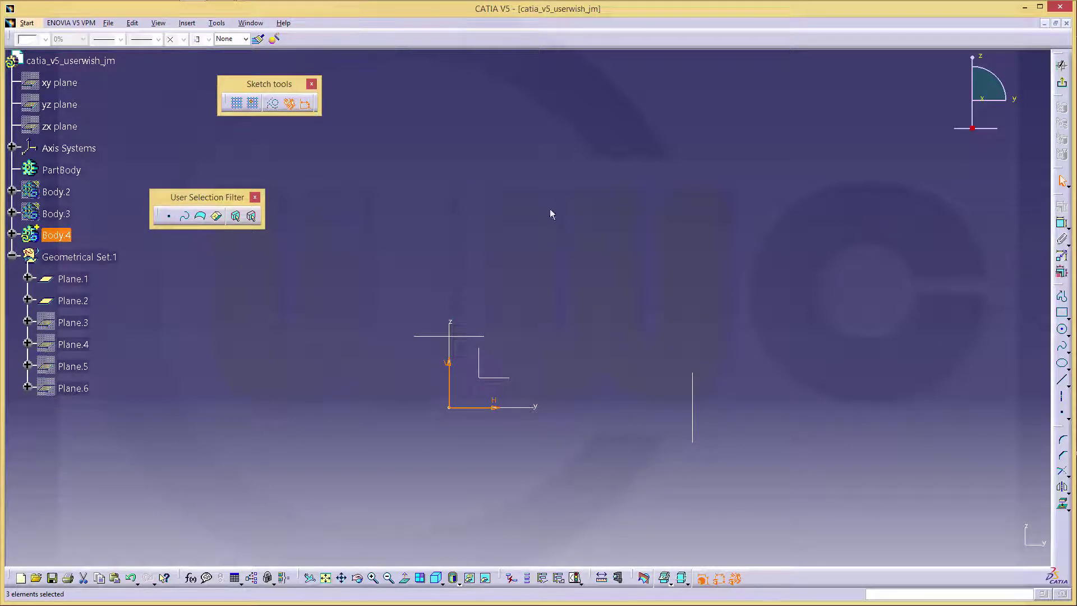
left_click(471, 576)
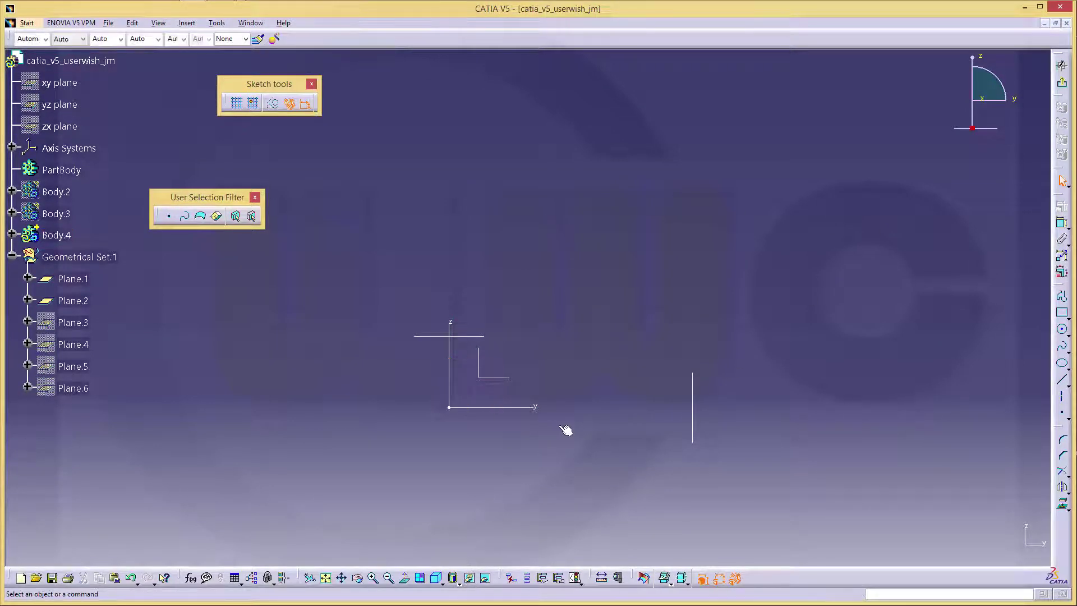
- Sketch an open three-segment profile with near-horizontal ends and a slanted middle, ending at about H 204 mm, V 56 mm
left_click(1062, 297)
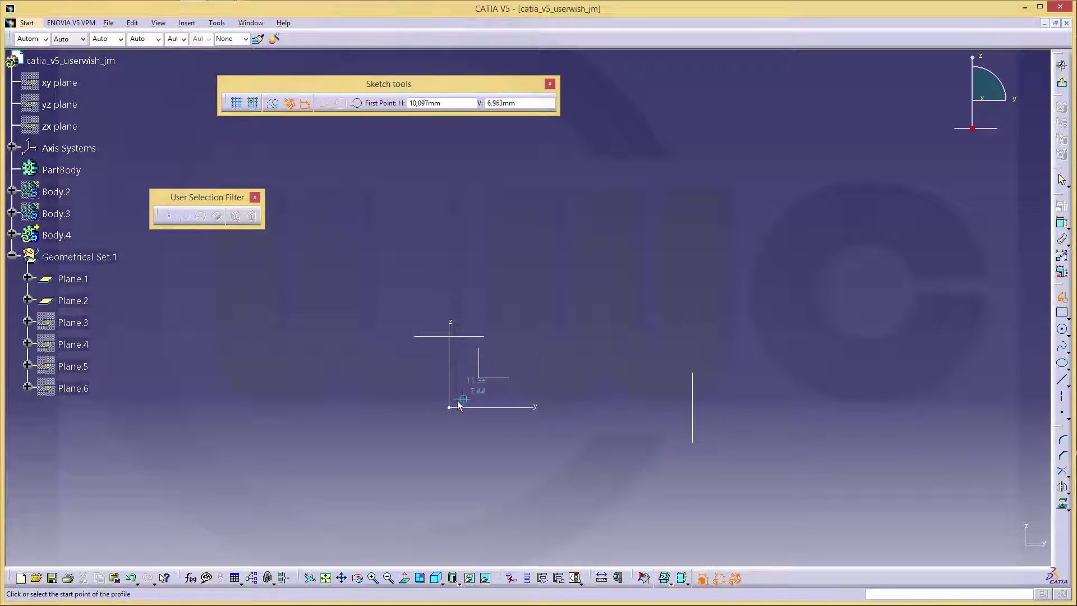
left_click(422, 395)
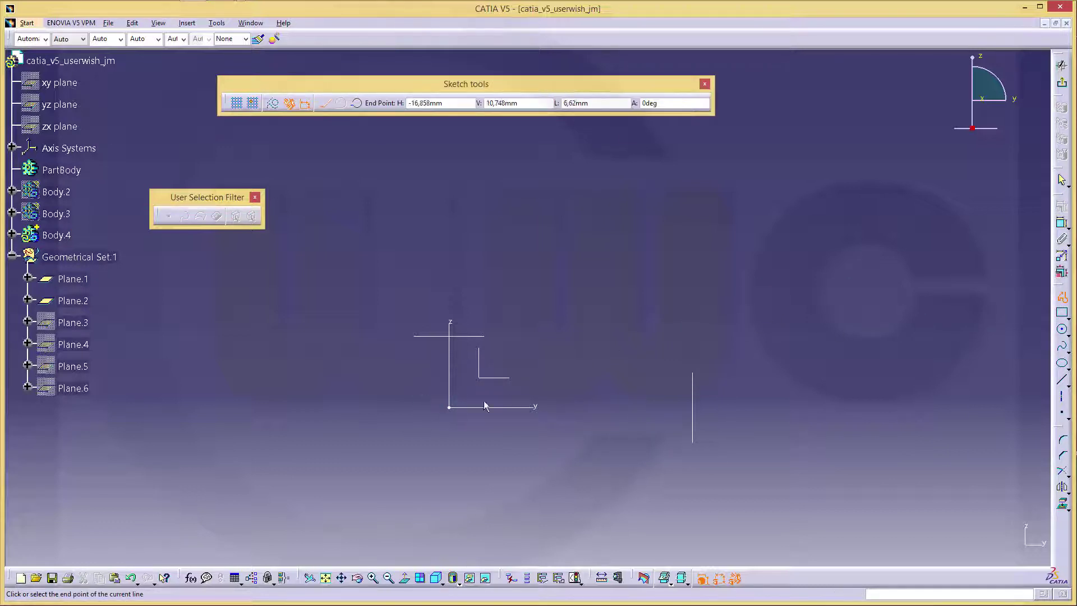
left_click(565, 392)
left_click_drag(624, 352, 634, 344)
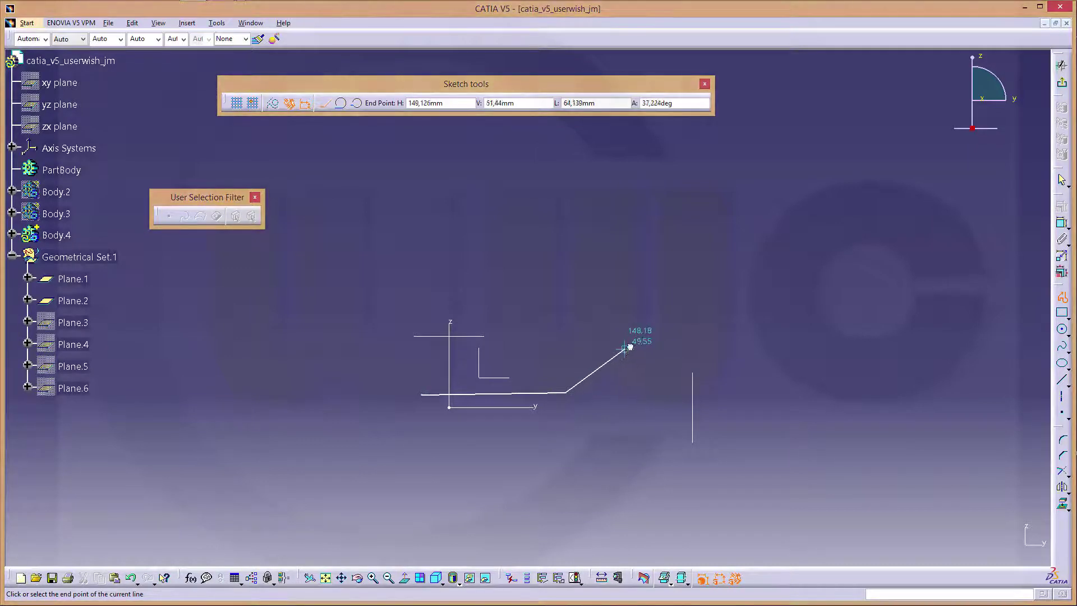
left_click(326, 105)
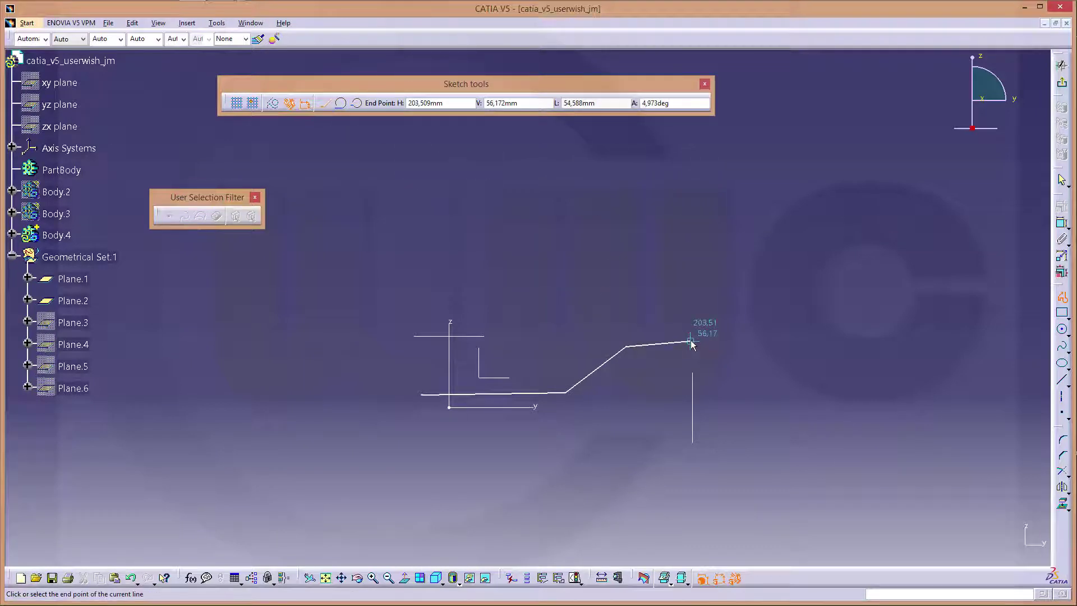
left_click(692, 342)
key("Escape")
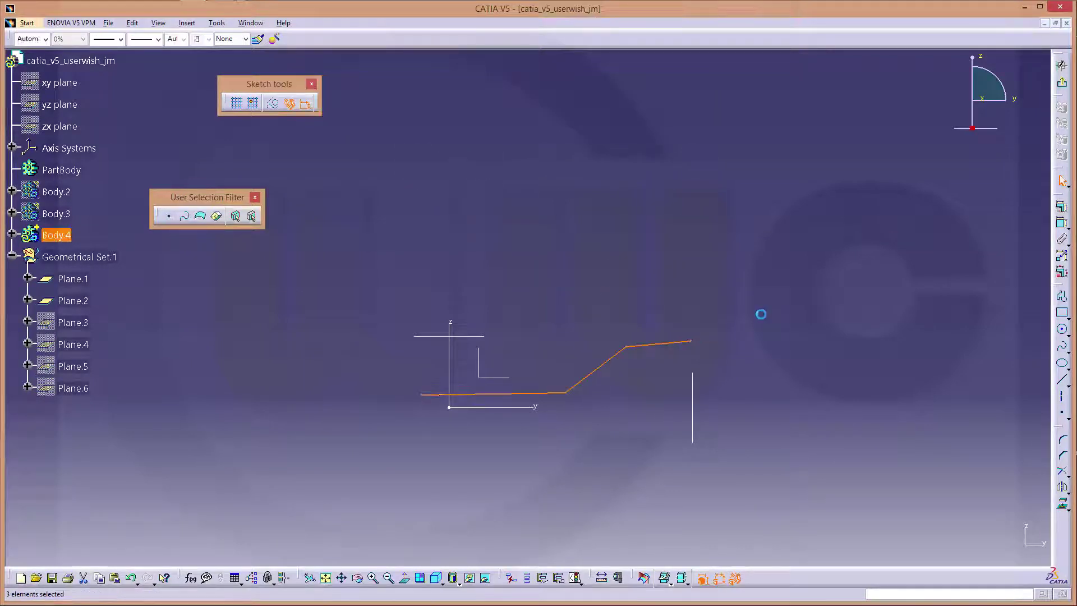
left_click(760, 314)
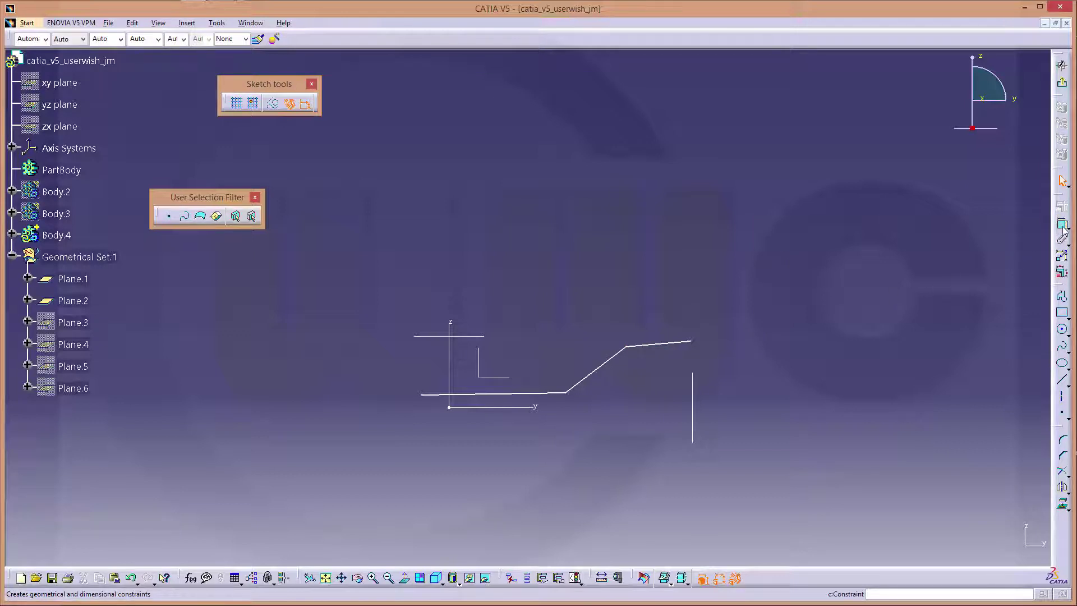
left_click(691, 343)
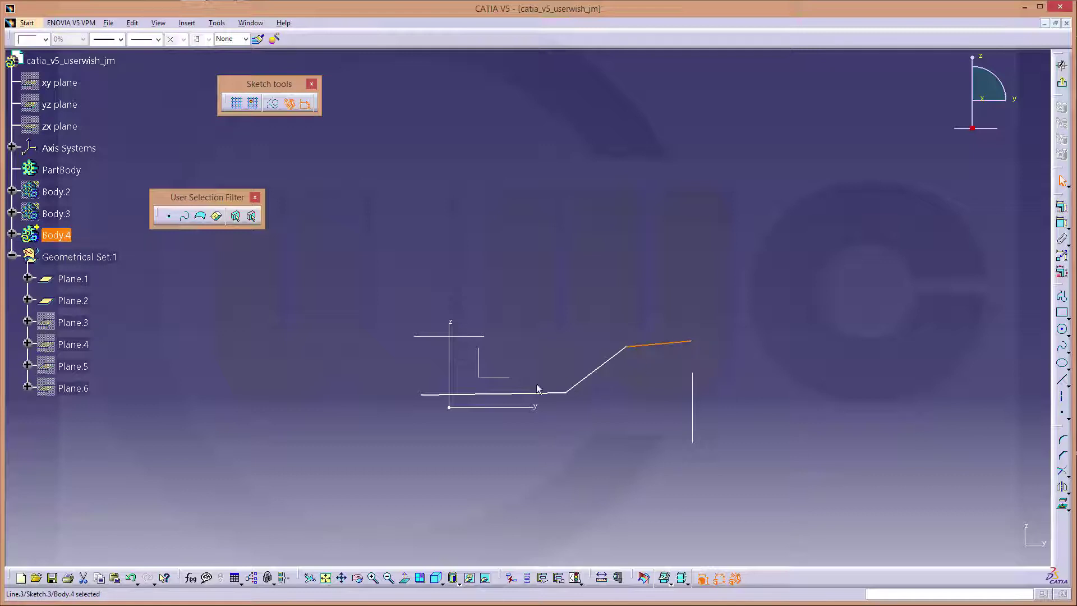
left_click(527, 393)
left_click(1062, 222)
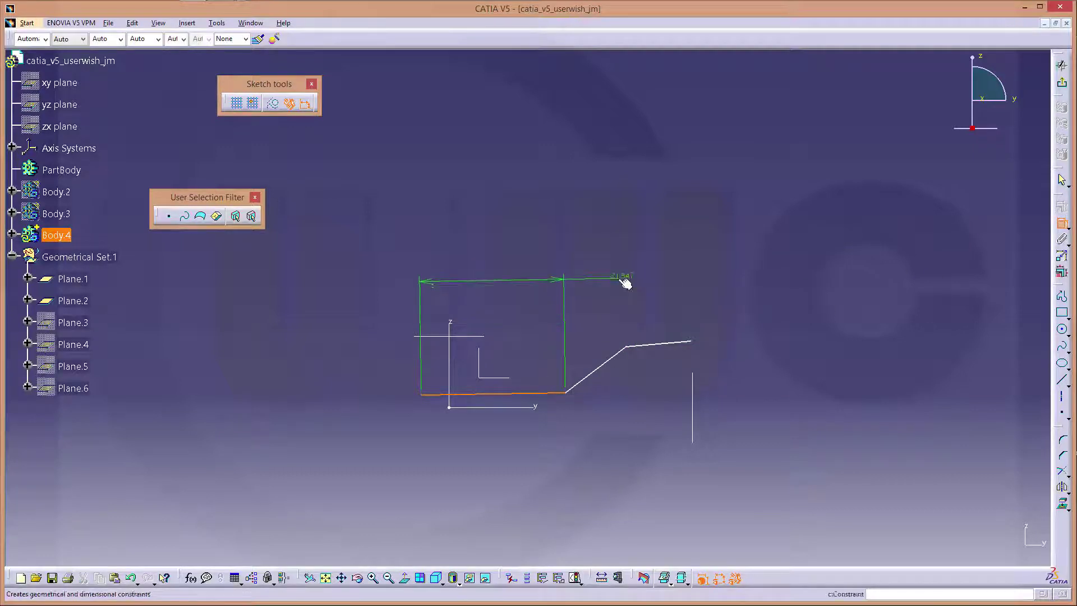
key("Escape")
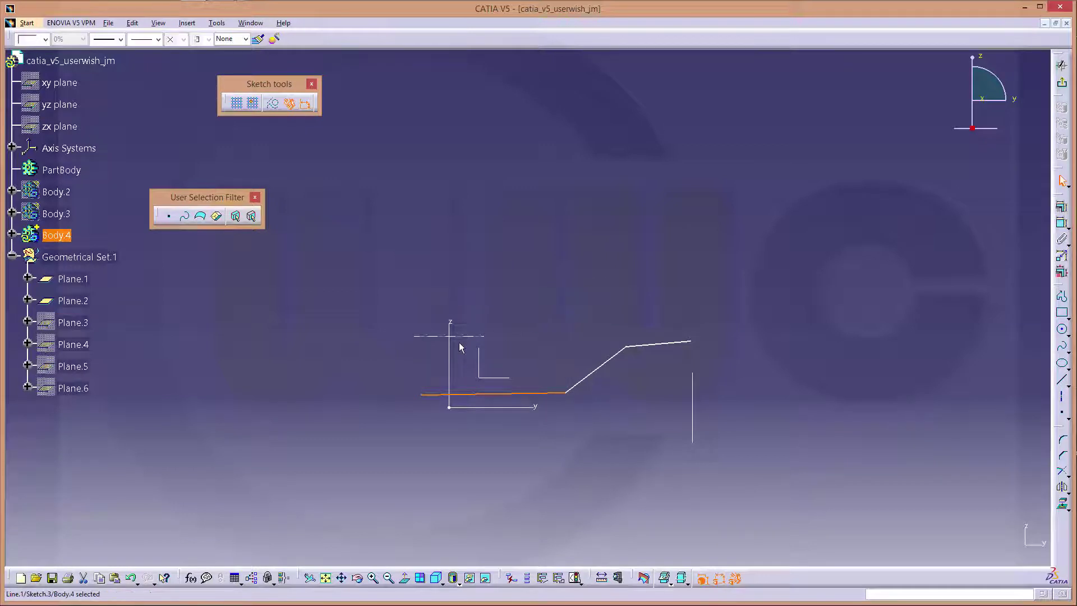
left_click(652, 300)
- Constrain the profile's upper segment coincident with the horizontal plane trace and its lower segment coincident with the y axis
left_click(1062, 223)
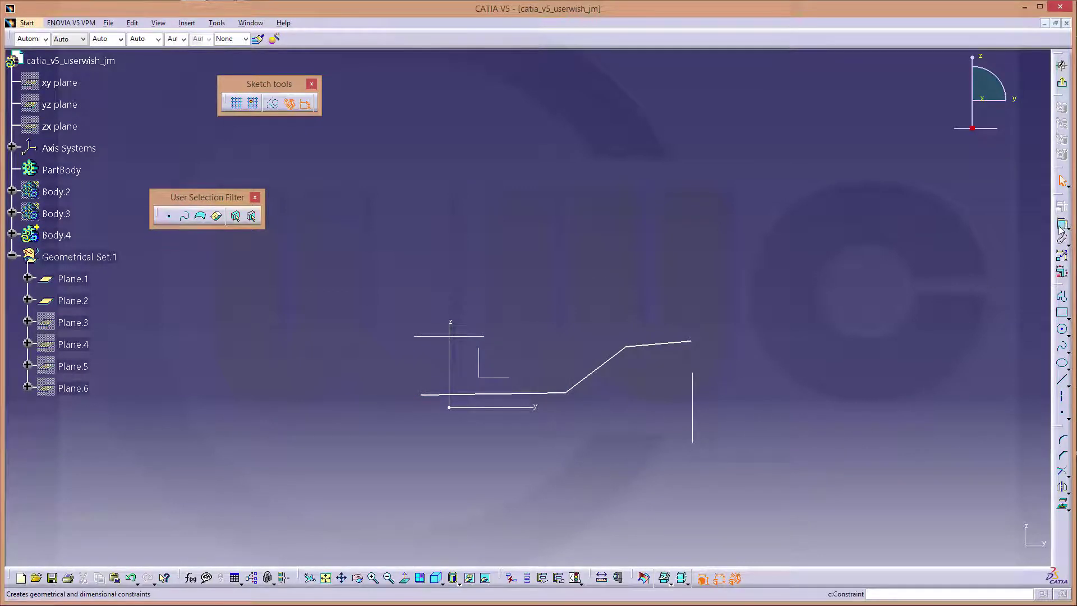
left_click(663, 346)
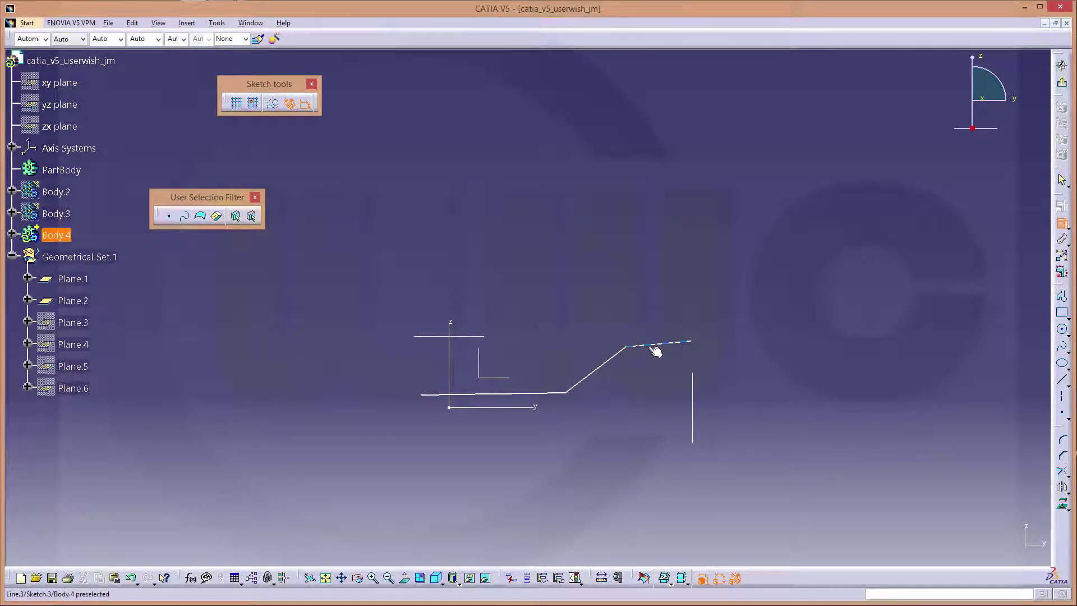
left_click(470, 338)
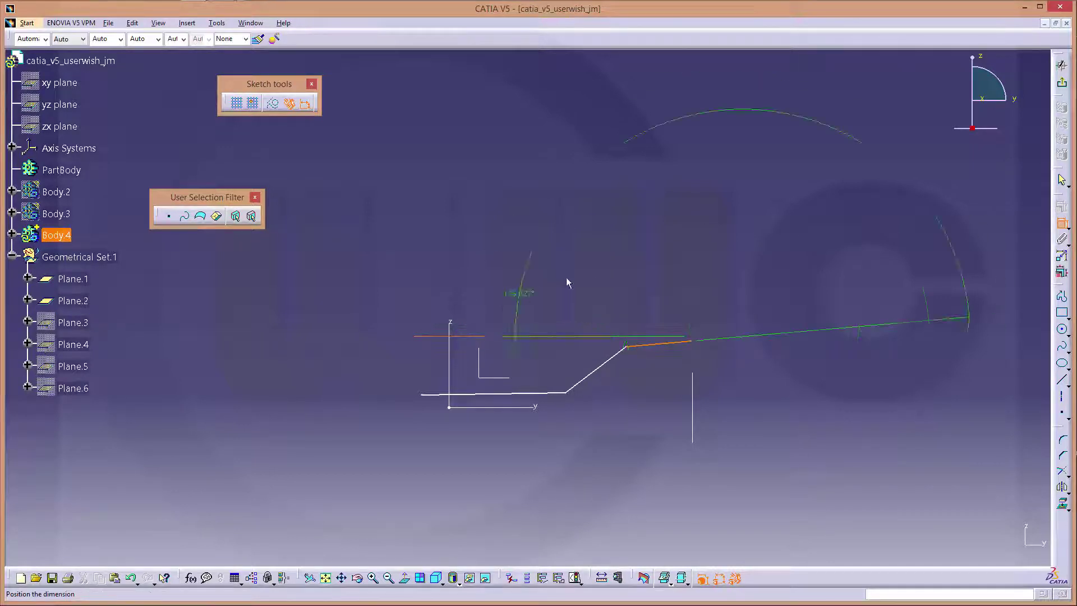
right_click(567, 281)
left_click(627, 348)
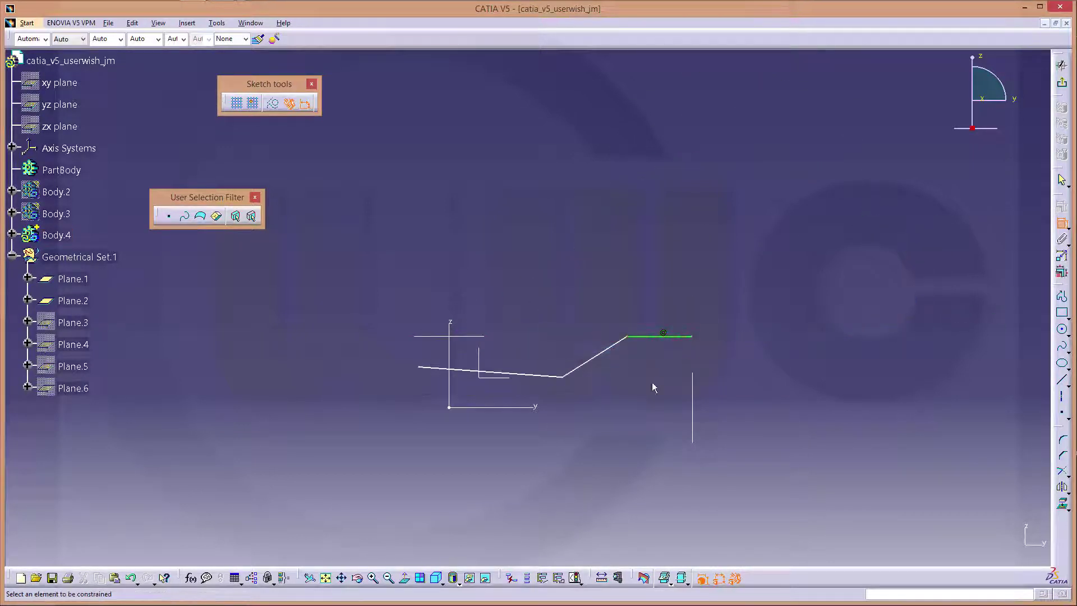
left_click(464, 372)
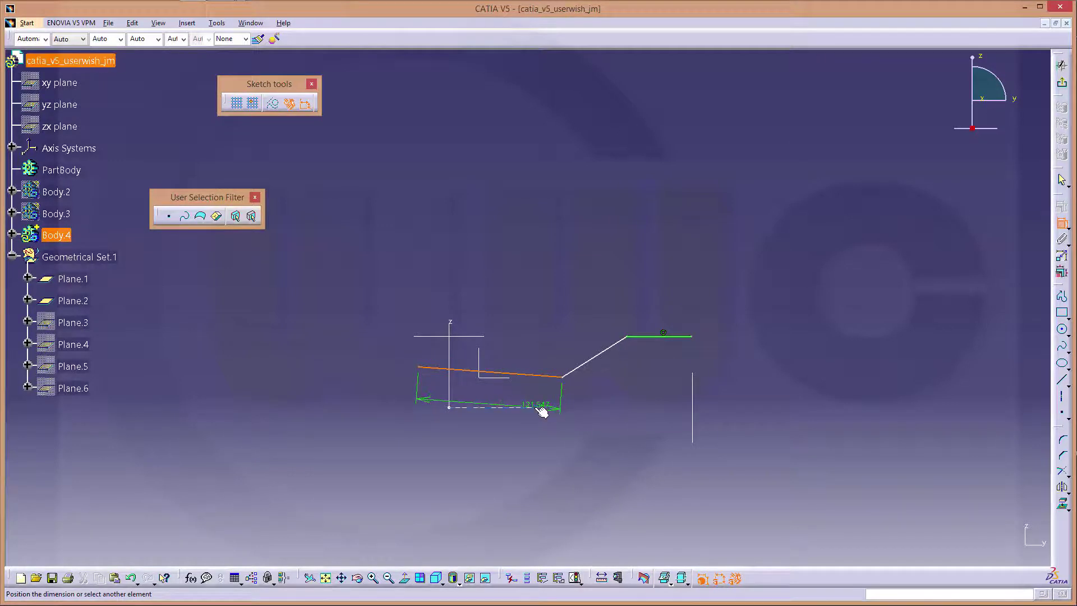
right_click(570, 415)
left_click(601, 478)
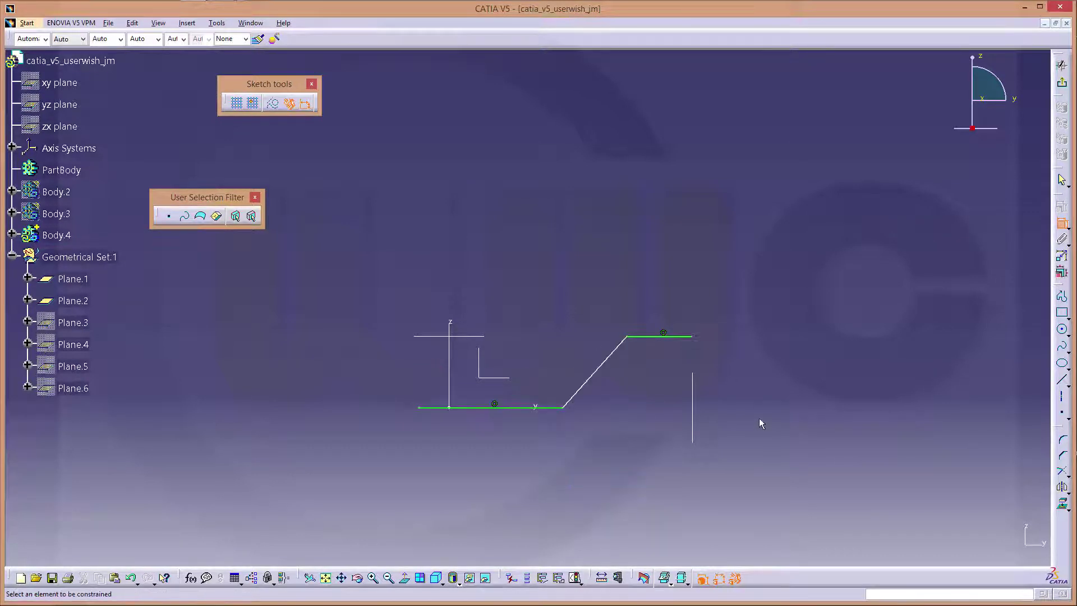
- Make the upper segment's free endpoint coincident with the vertical plane trace and the lower segment's free endpoint coincident with the z axis
left_click(695, 338)
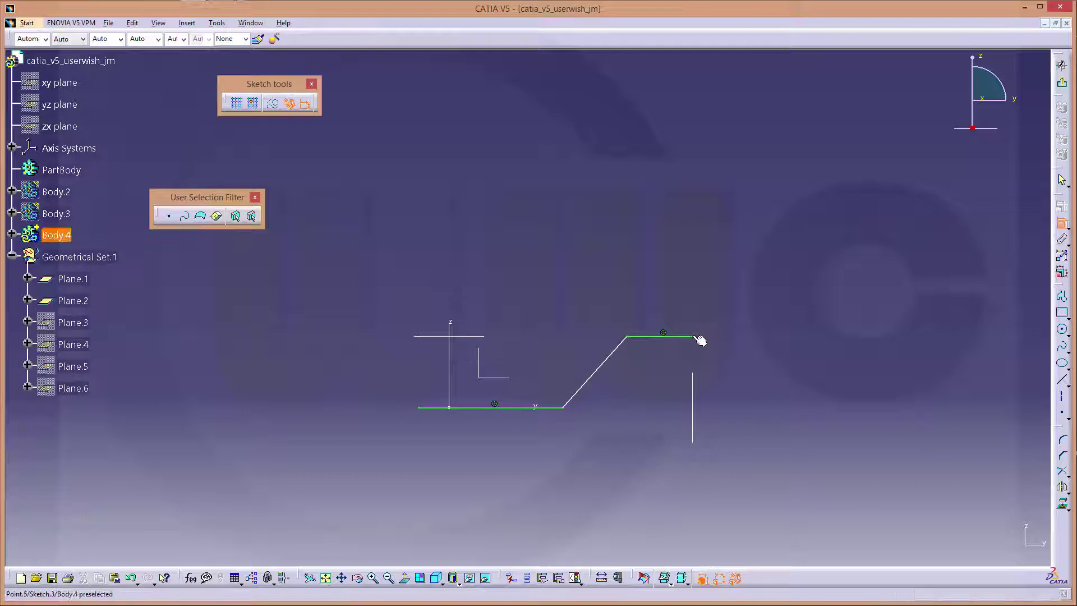
left_click(694, 399)
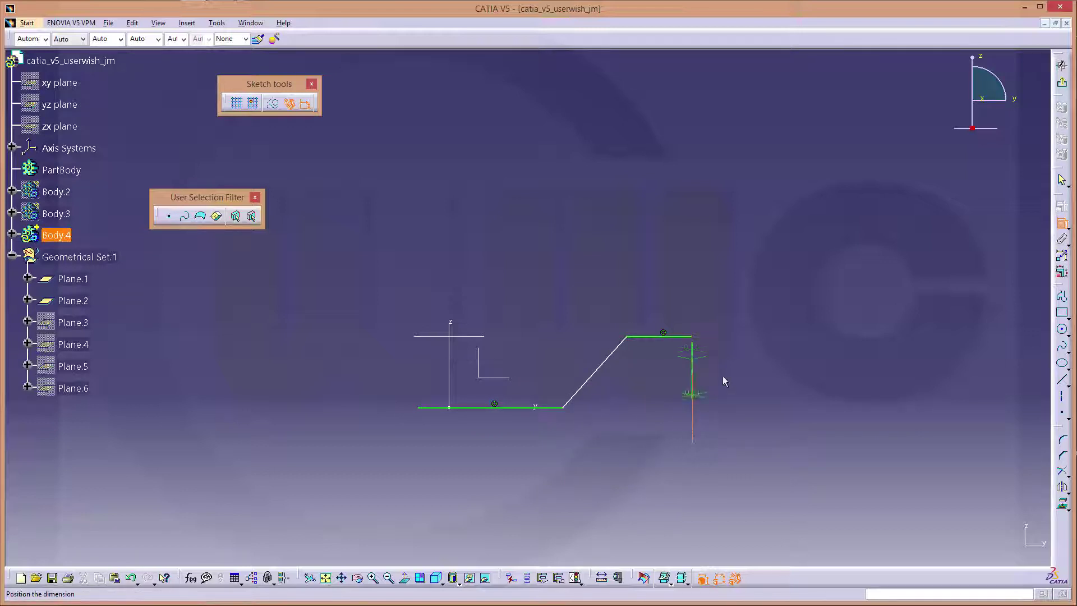
right_click(752, 362)
left_click(777, 403)
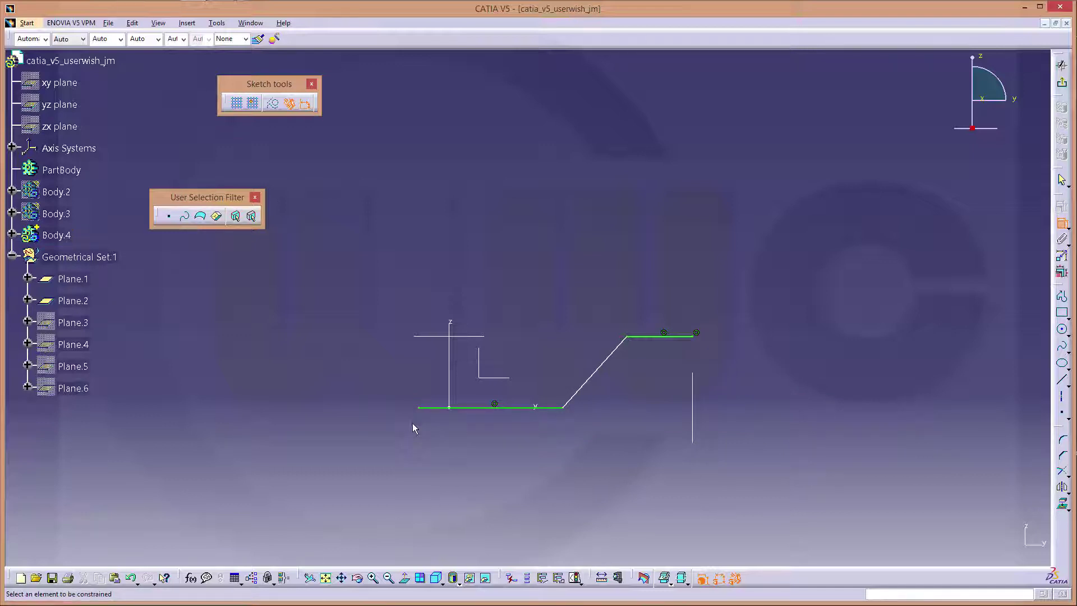
left_click(418, 409)
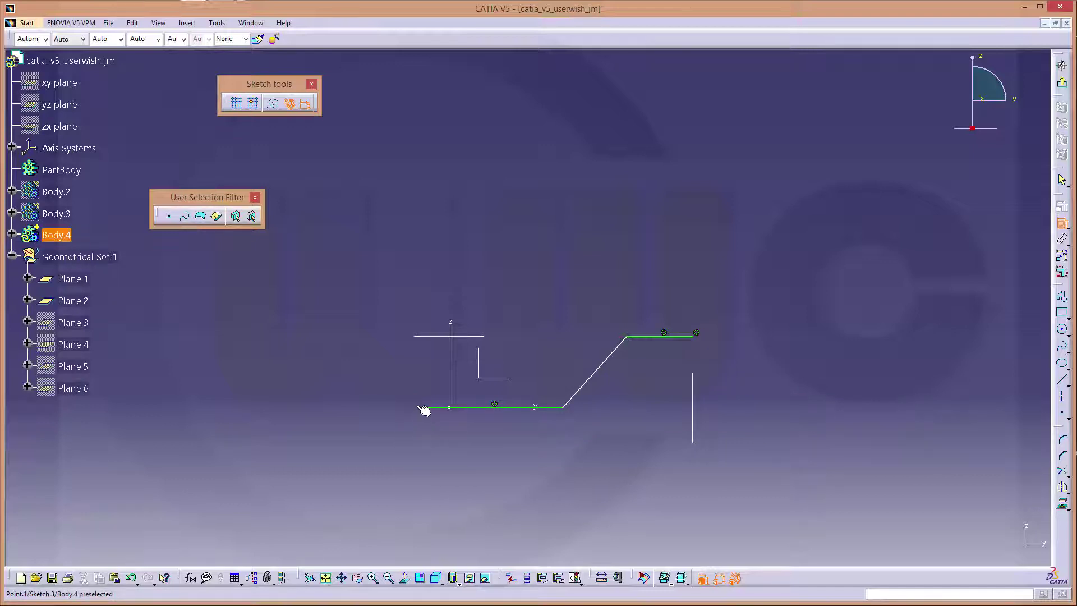
left_click(449, 325)
right_click(518, 277)
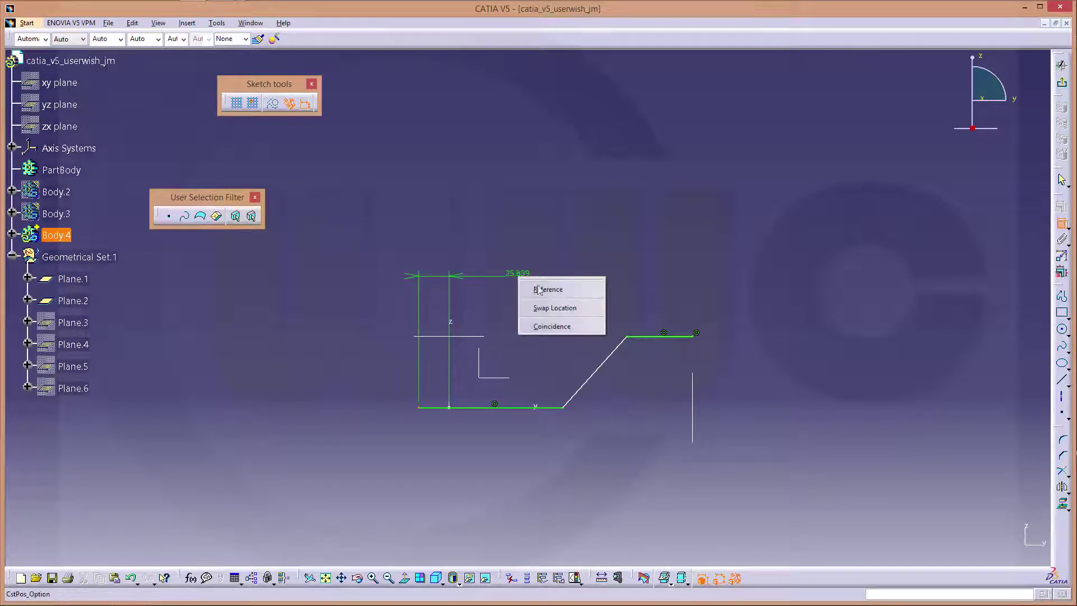
left_click(547, 327)
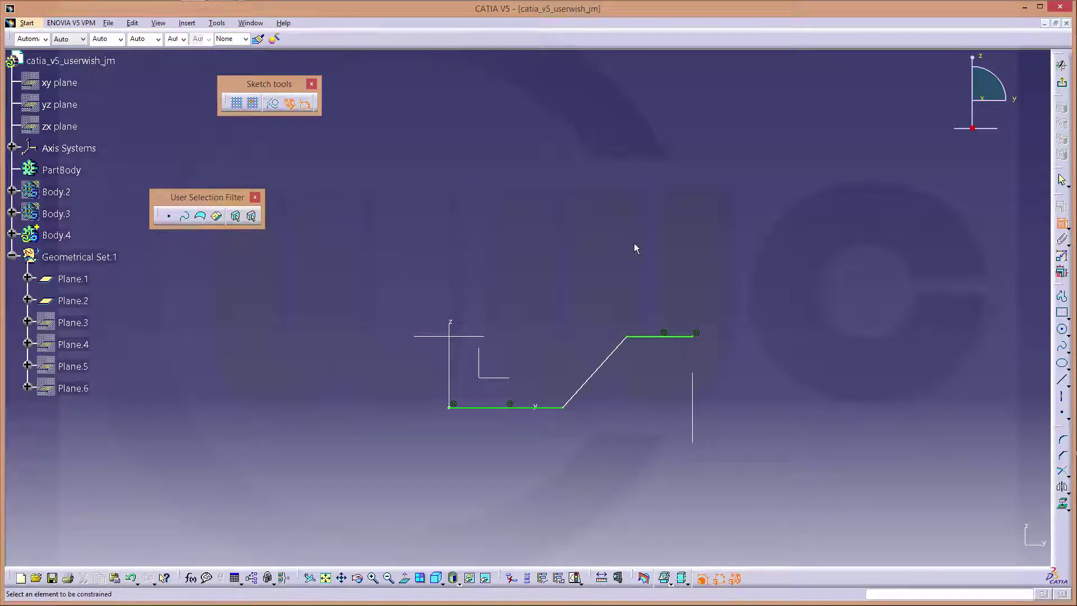
- Dimension the lower horizontal segment's length below the profile and set it to 46.7 mm
left_click(499, 413)
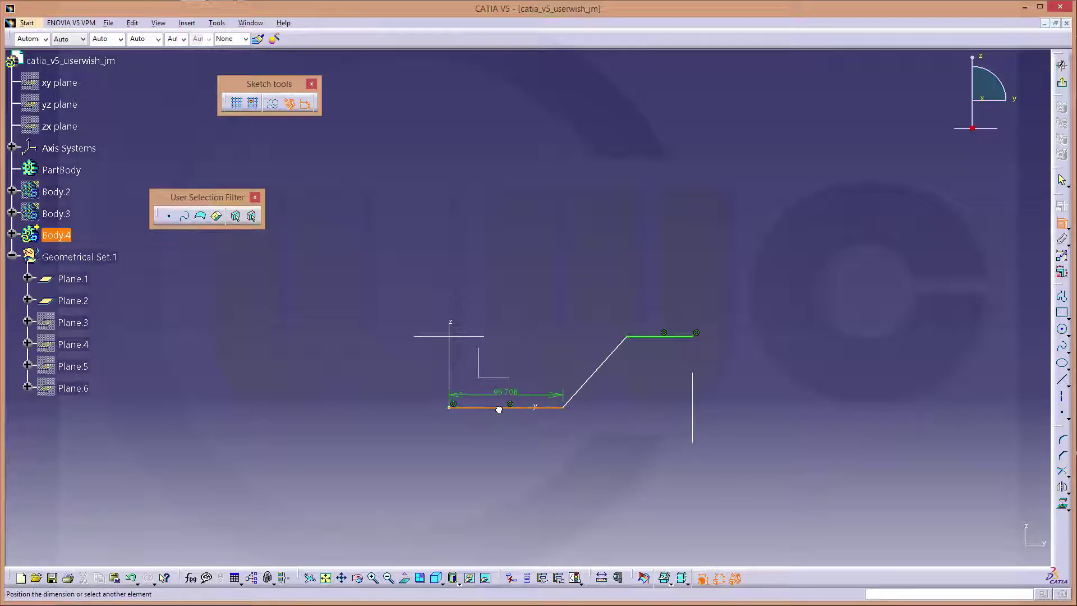
double_click(505, 452)
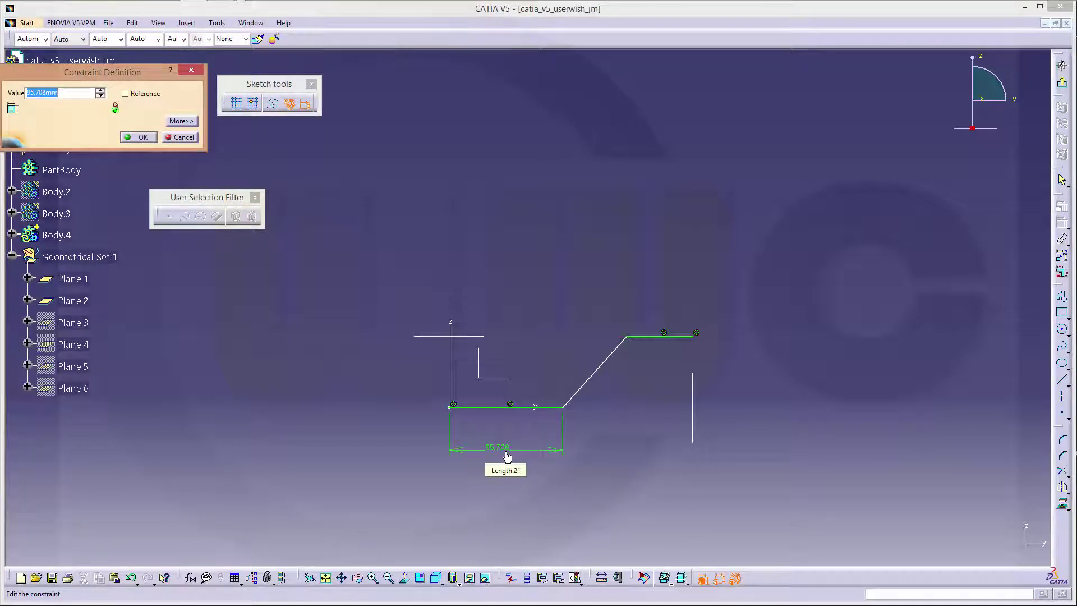
type("46,7")
key("Return")
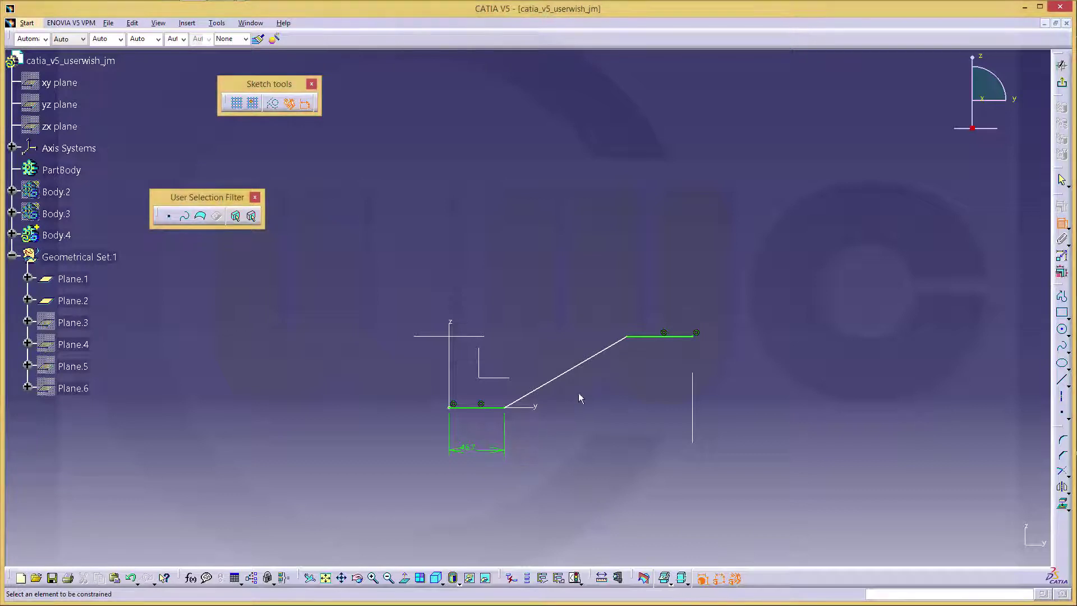
- Dimension the upper horizontal segment's length above the profile and set it to 42.4 mm
left_click(649, 337)
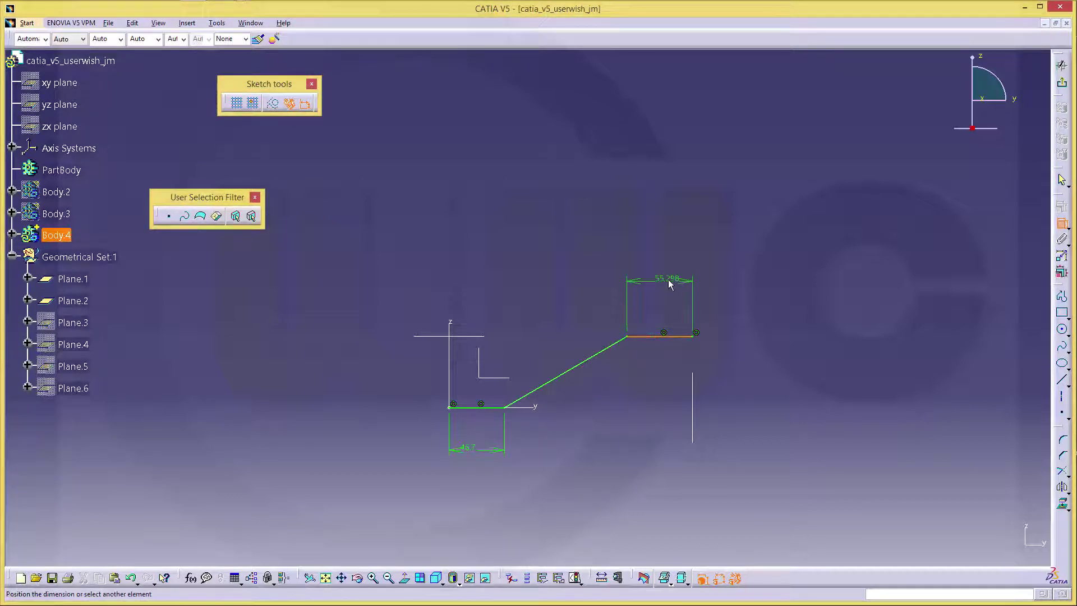
left_click(669, 279)
double_click(669, 286)
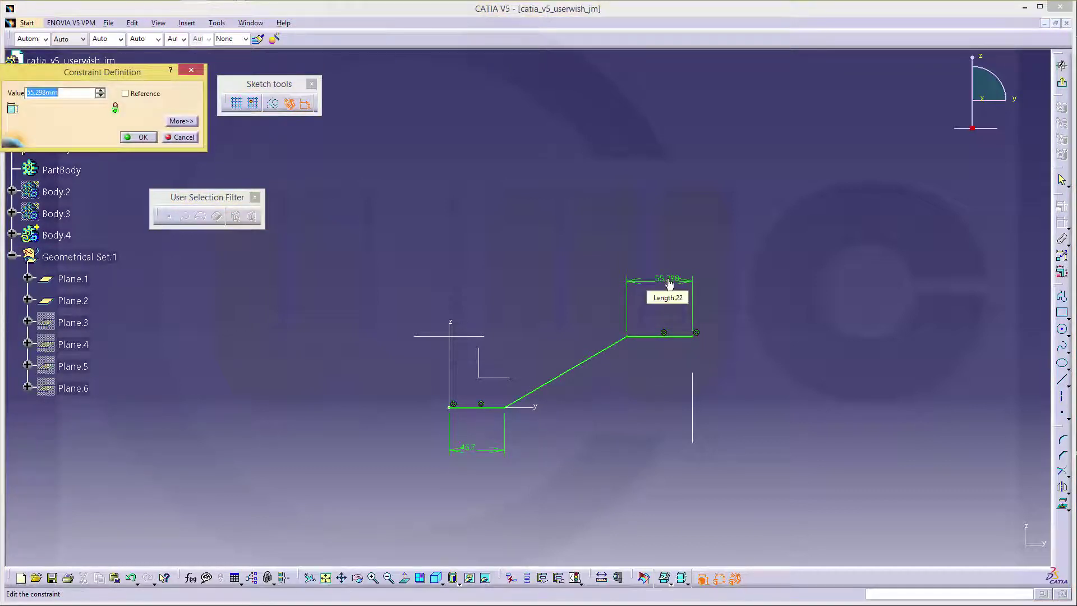
type("42,4mm")
key("Return")
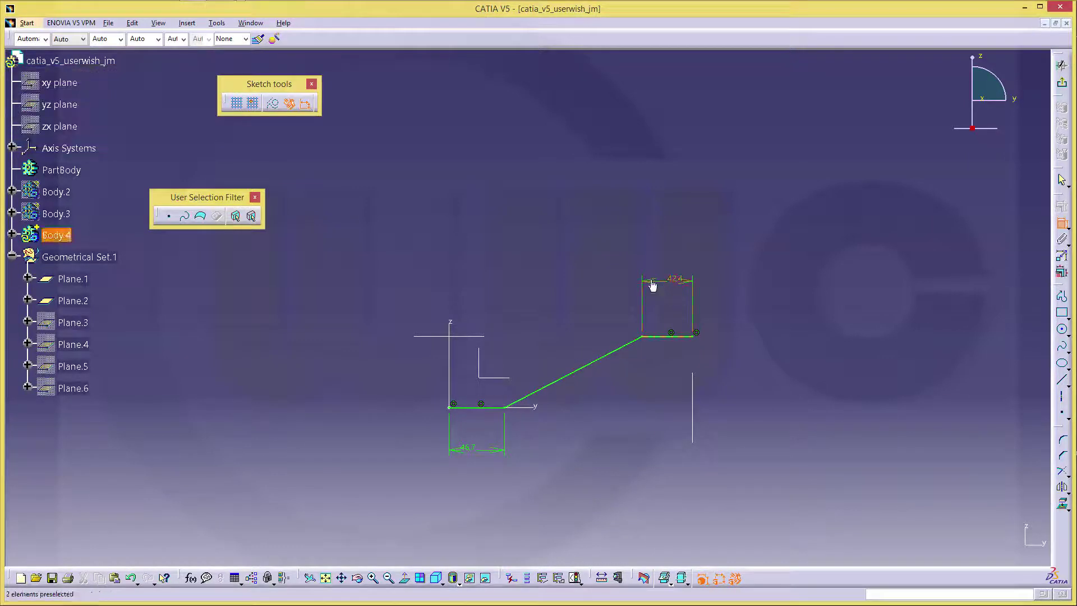
- Consult the dimensioned lever drawing and convert the three-segment profile in the sketch to construction geometry
key("alt+Tab")
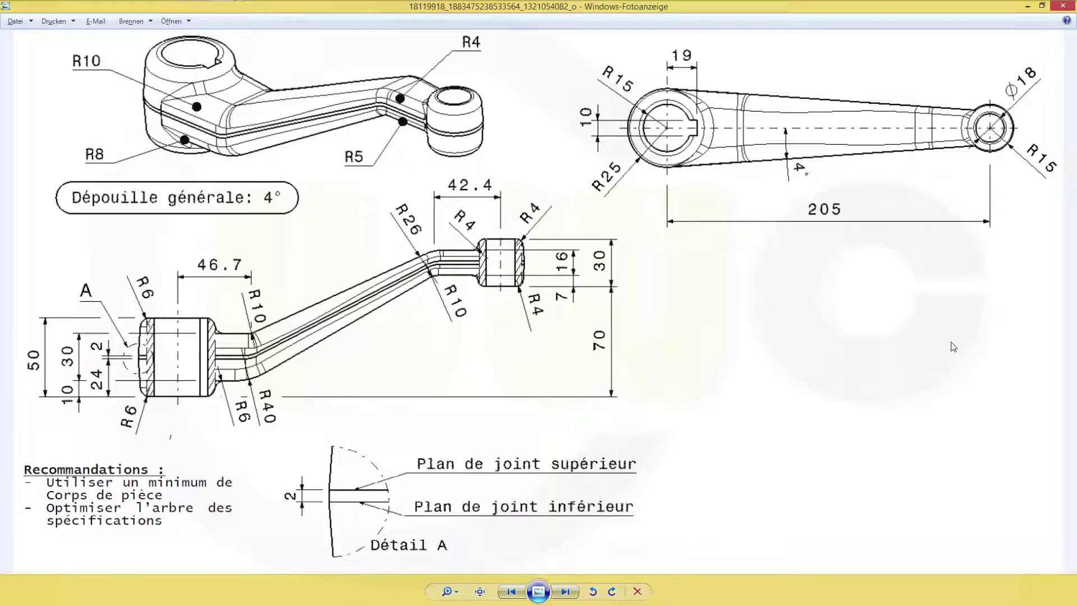
key("alt+Tab")
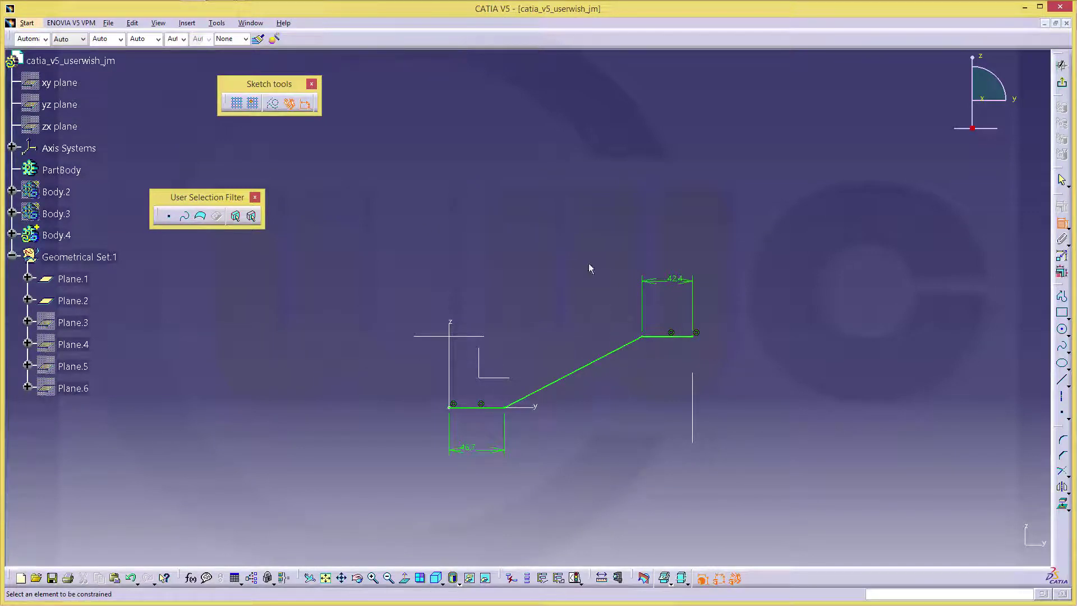
left_click_drag(379, 269, 760, 454)
key("Escape")
left_click_drag(761, 446, 378, 255)
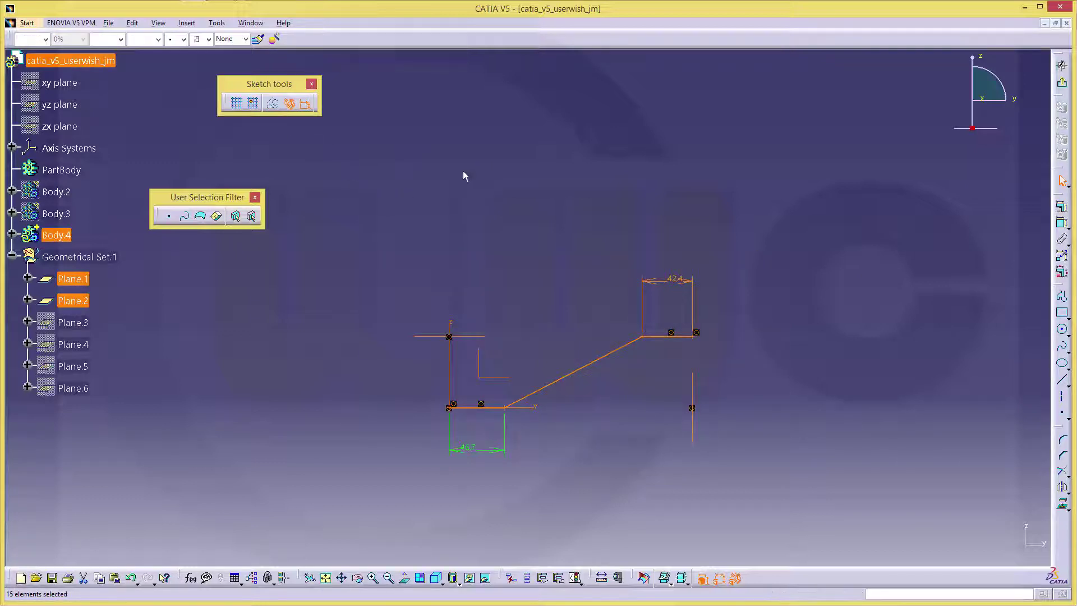
left_click(273, 104)
left_click(479, 177)
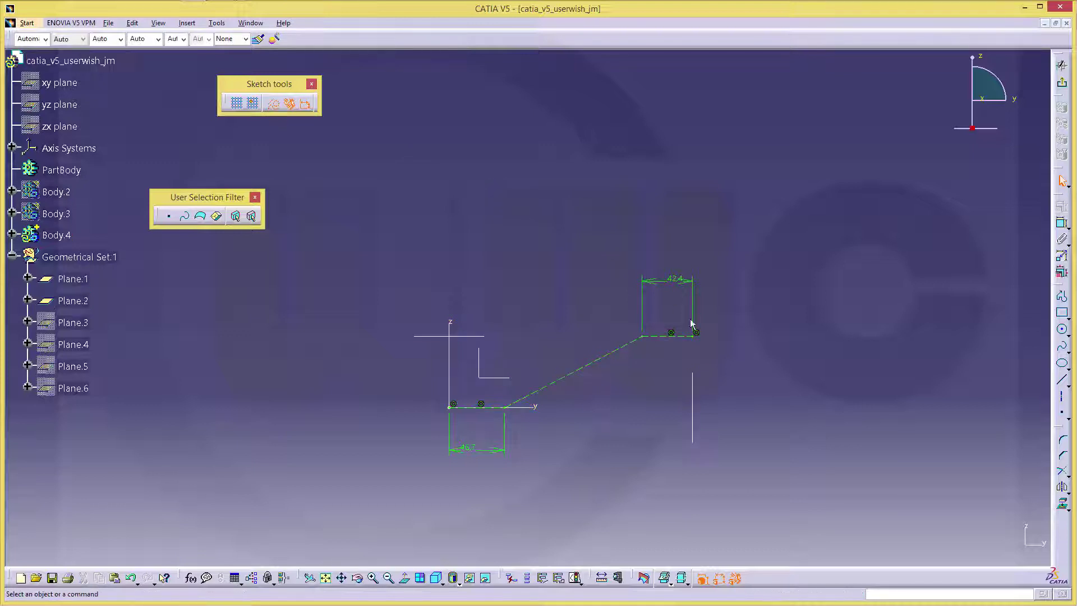
mouse_move(782, 409)
middle_mouse_down()
mouse_move(524, 301)
mouse_move(523, 266)
mouse_move(595, 255)
mouse_move(603, 269)
mouse_move(574, 411)
mouse_move(624, 425)
mouse_move(589, 435)
mouse_move(594, 423)
mouse_move(578, 409)
mouse_move(588, 396)
mouse_move(543, 347)
middle_mouse_up()
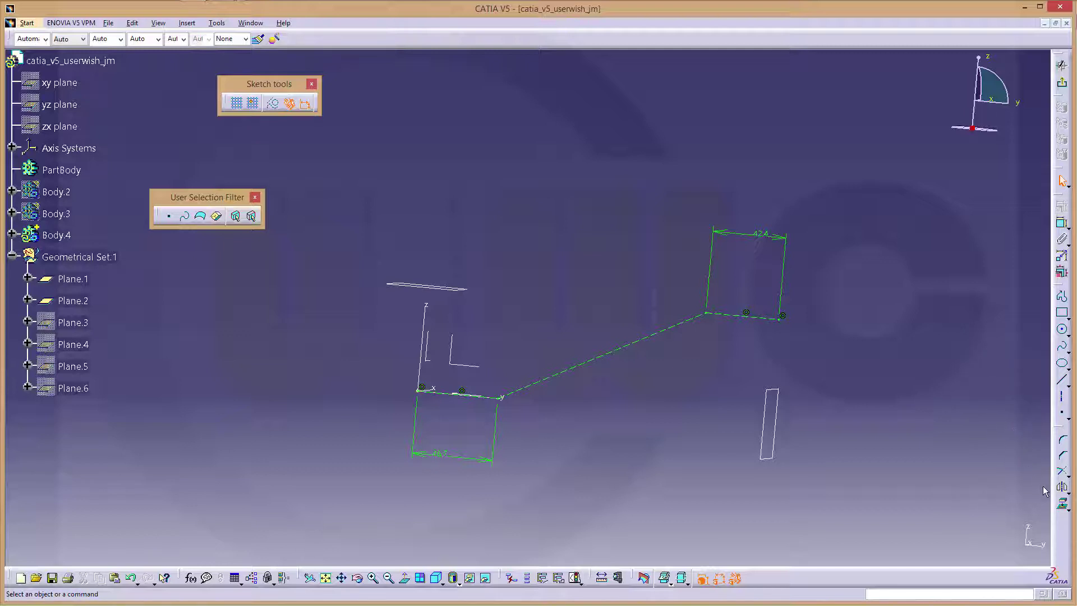
left_click(1069, 495)
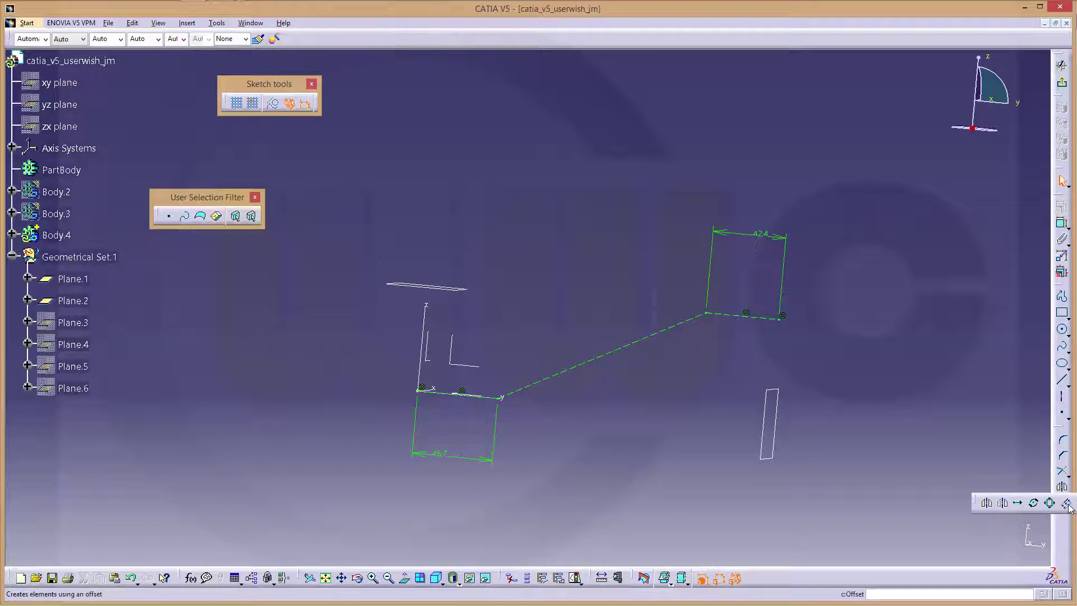
left_click(1068, 504)
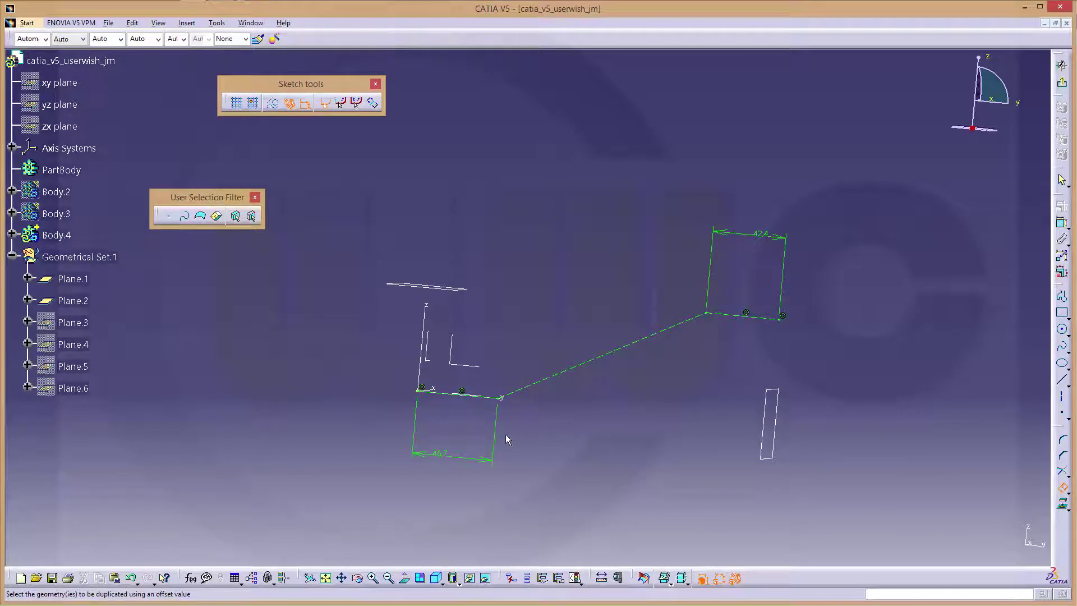
left_click(494, 402)
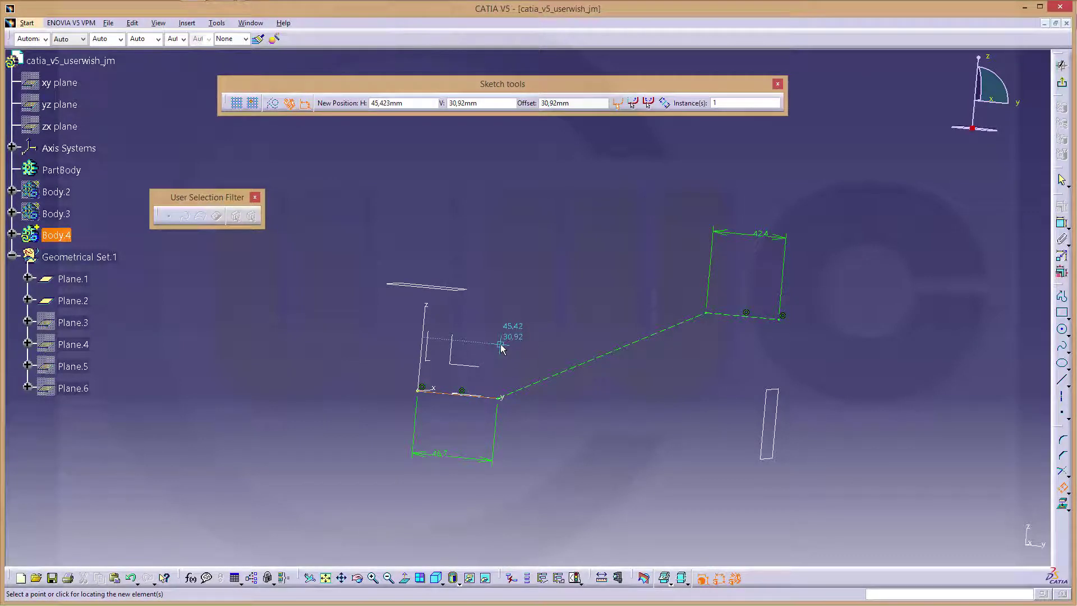
type("25")
key("Return")
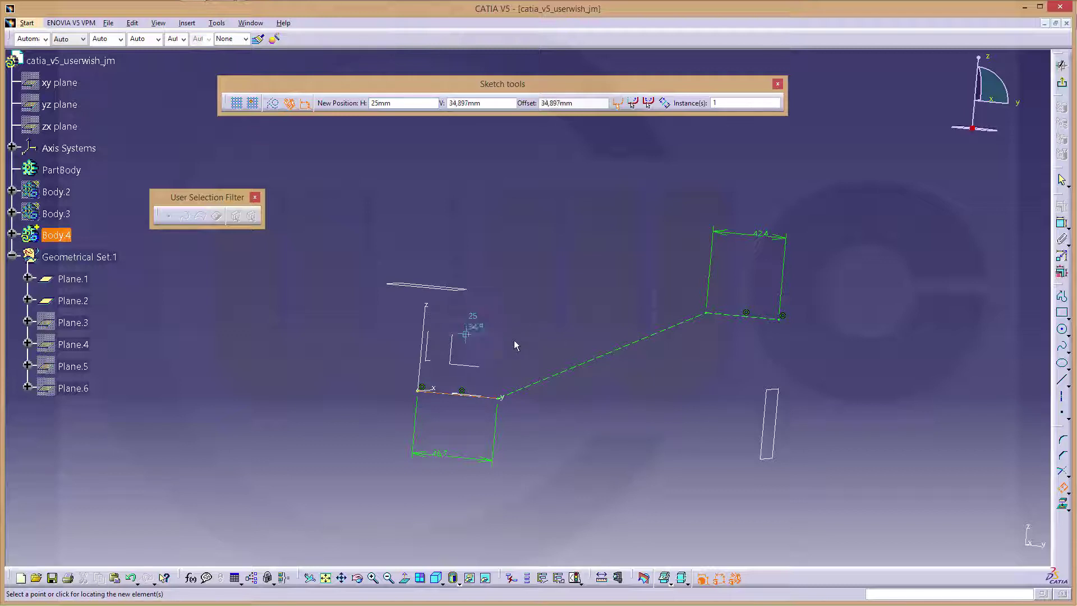
key("Escape")
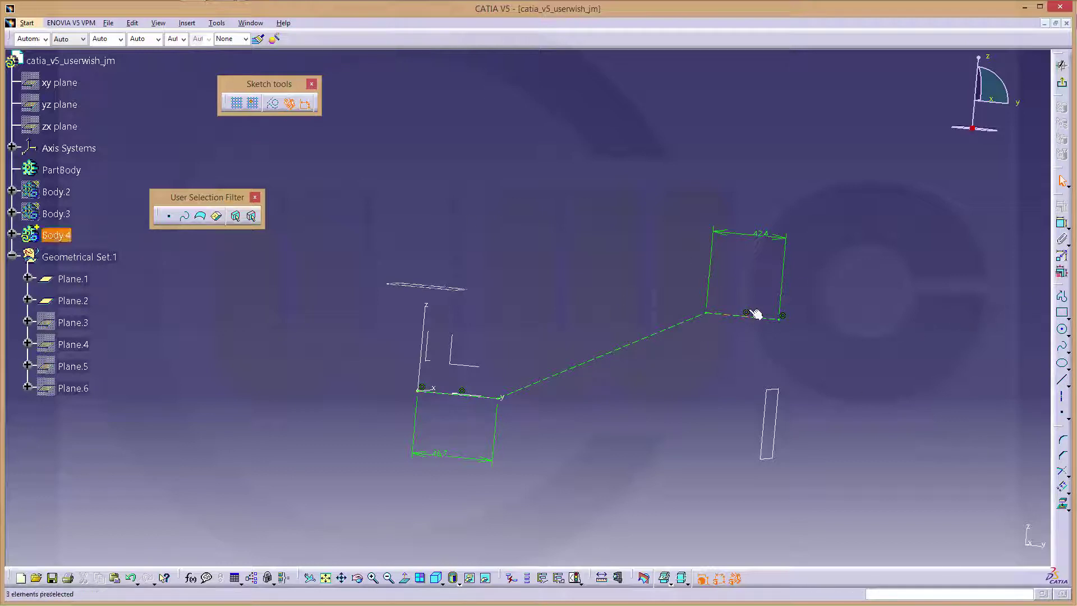
- Draw a closed eight-sided profile enclosing the construction centreline, roughly following its two bends and extending past both ends
left_click(1062, 296)
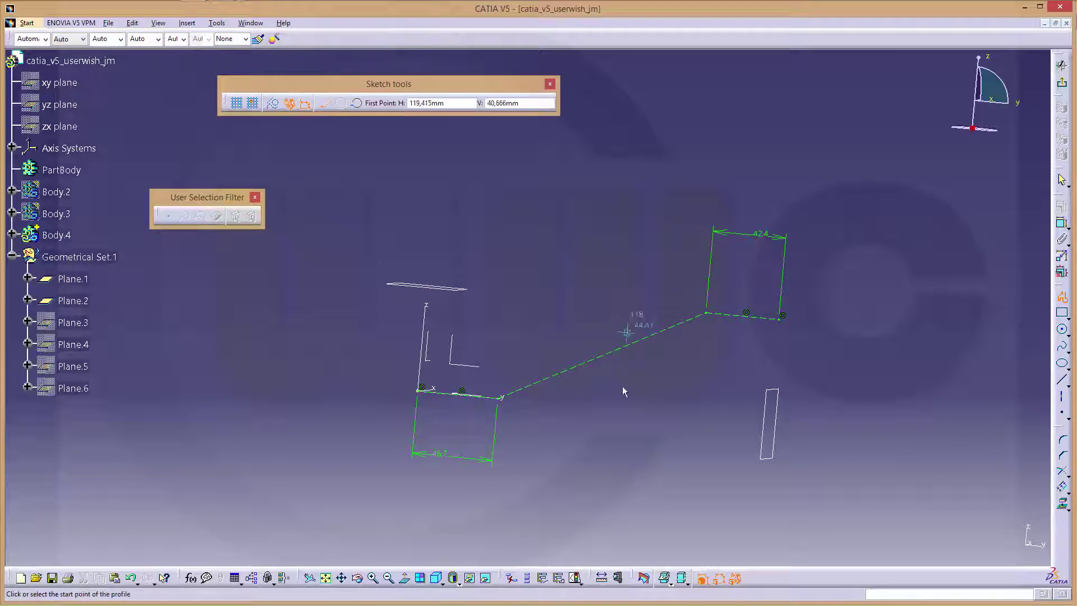
left_click(406, 580)
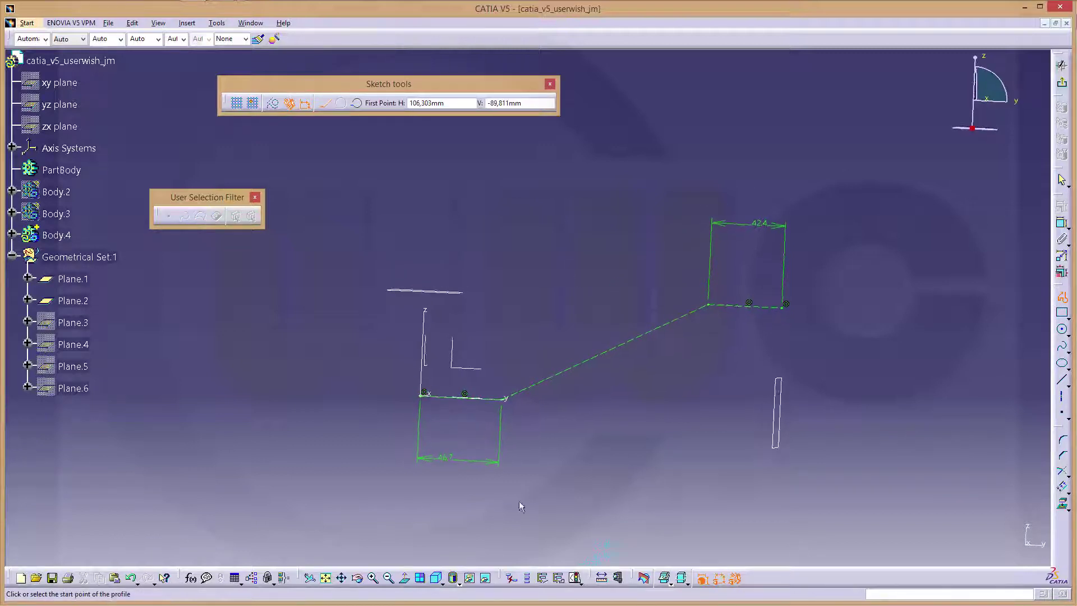
left_click(402, 352)
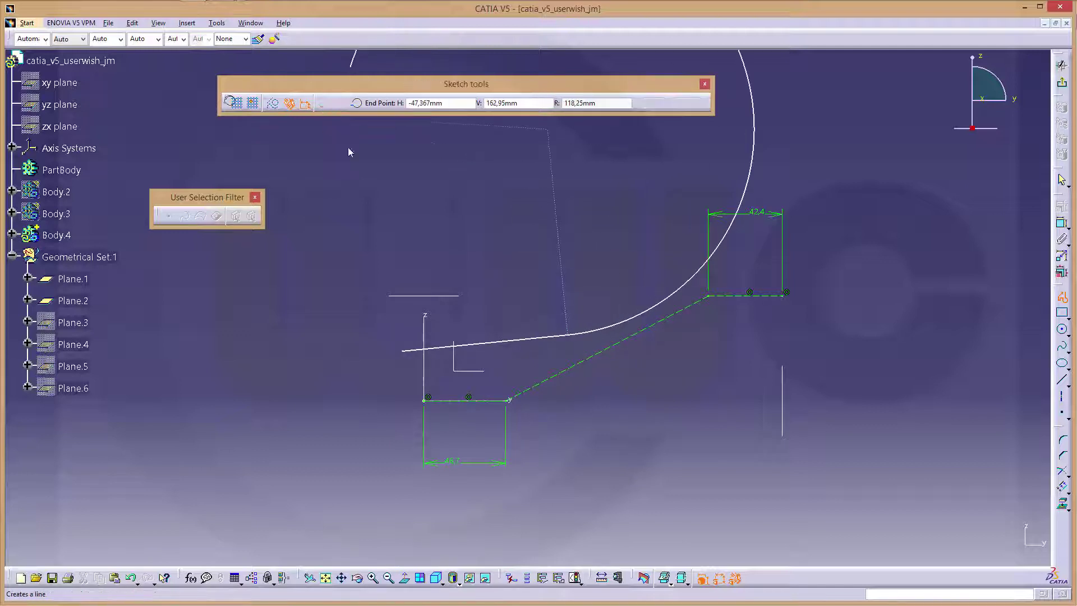
left_click(682, 262)
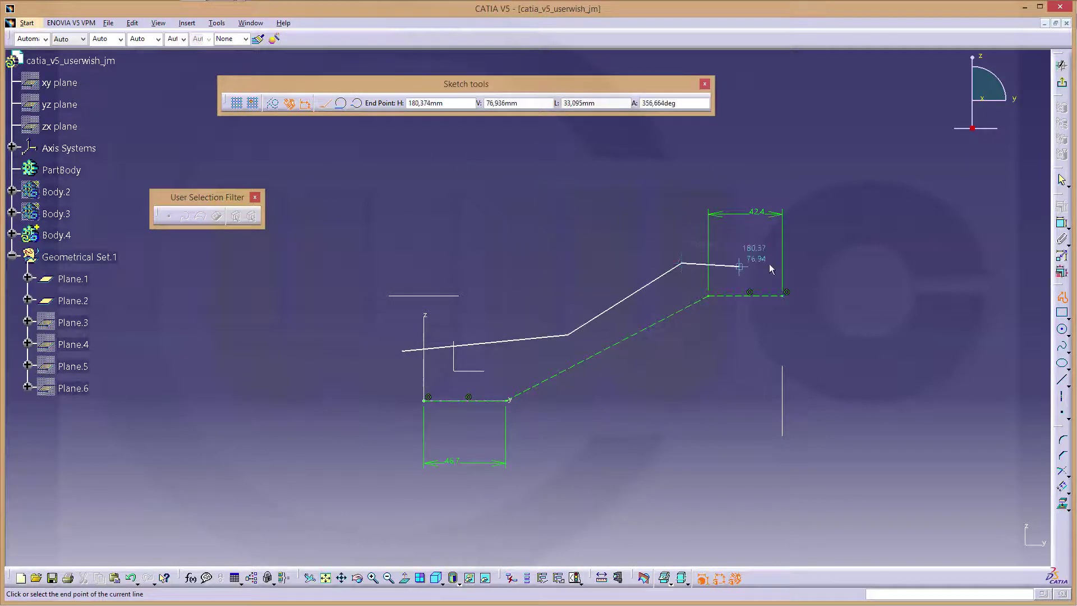
left_click(820, 256)
left_click(812, 338)
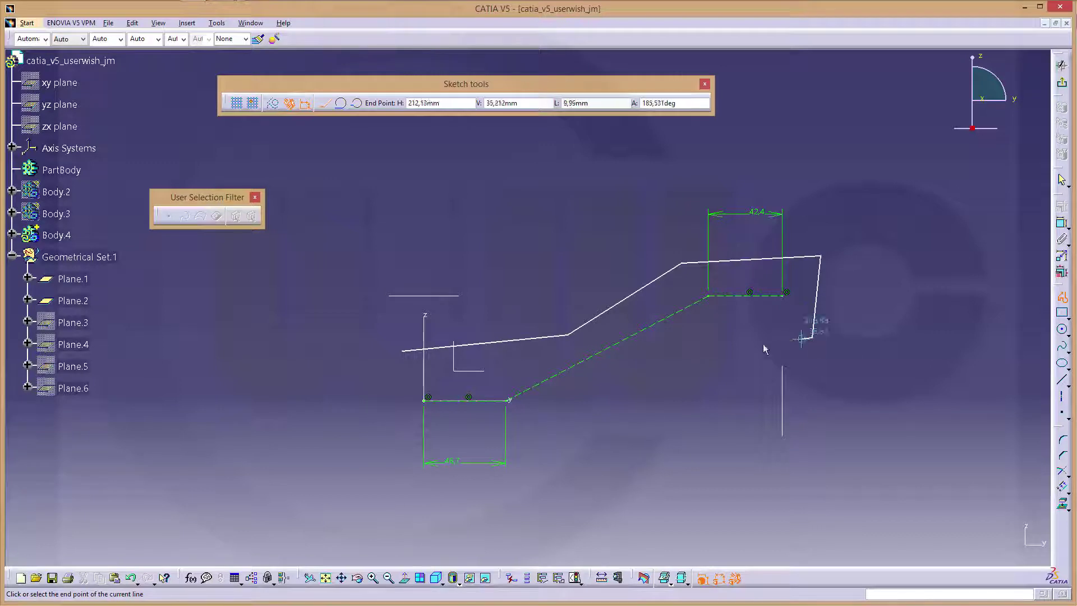
left_click(695, 347)
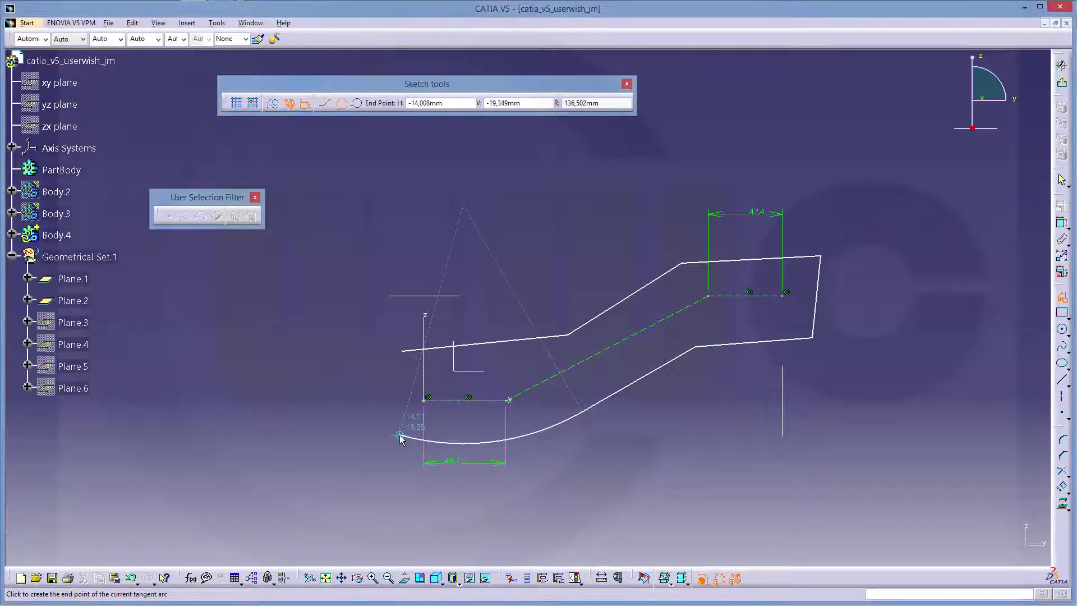
left_click(325, 104)
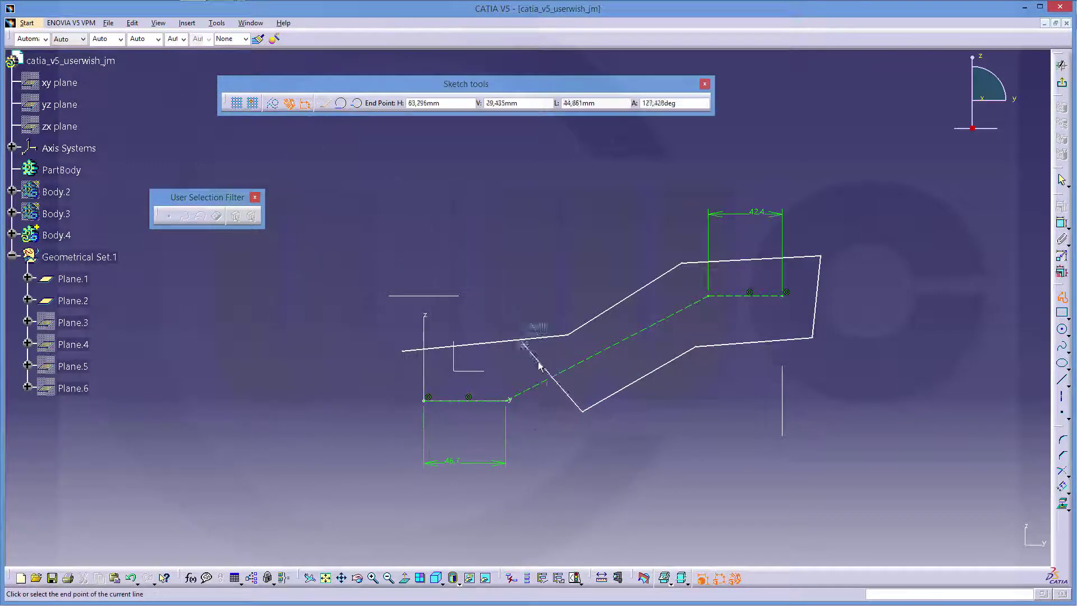
left_click(406, 427)
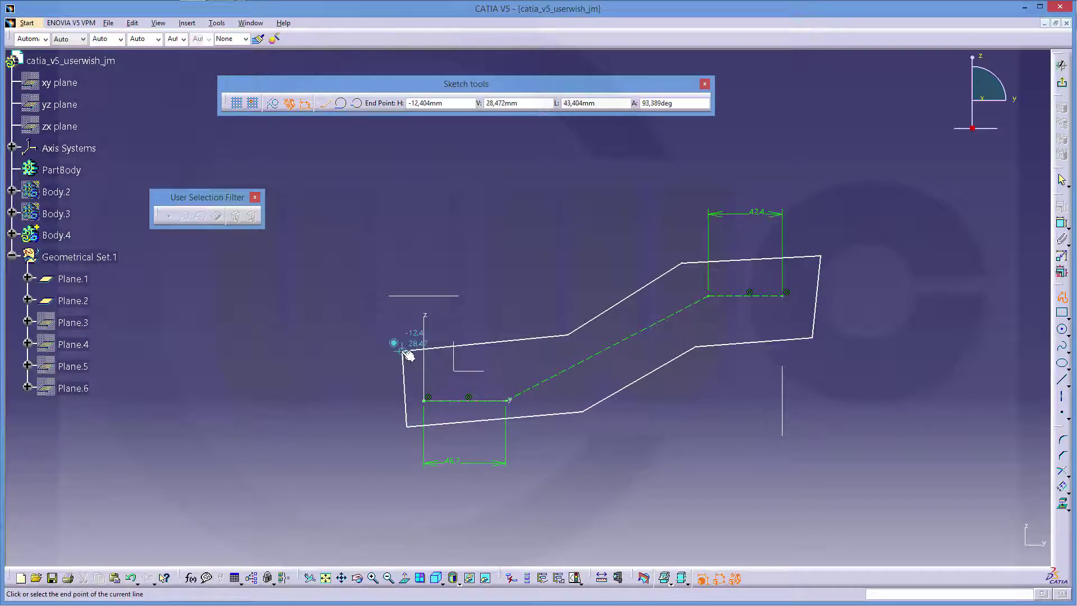
left_click(403, 352)
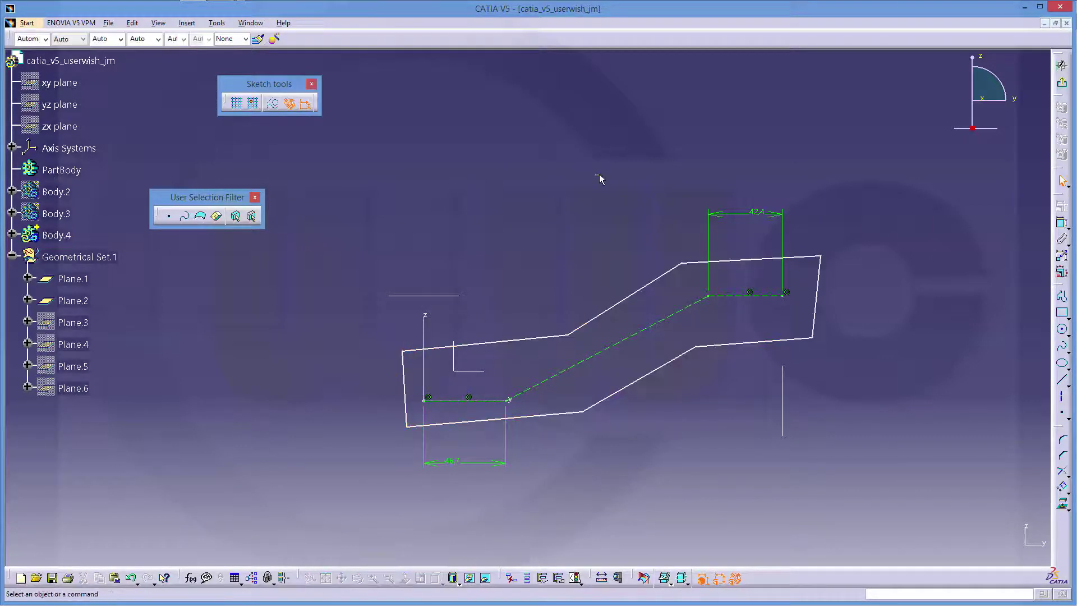
- Constrain the top and bottom edges of the profile's upper end to be symmetric about the upper horizontal centreline segment
left_click(1063, 224)
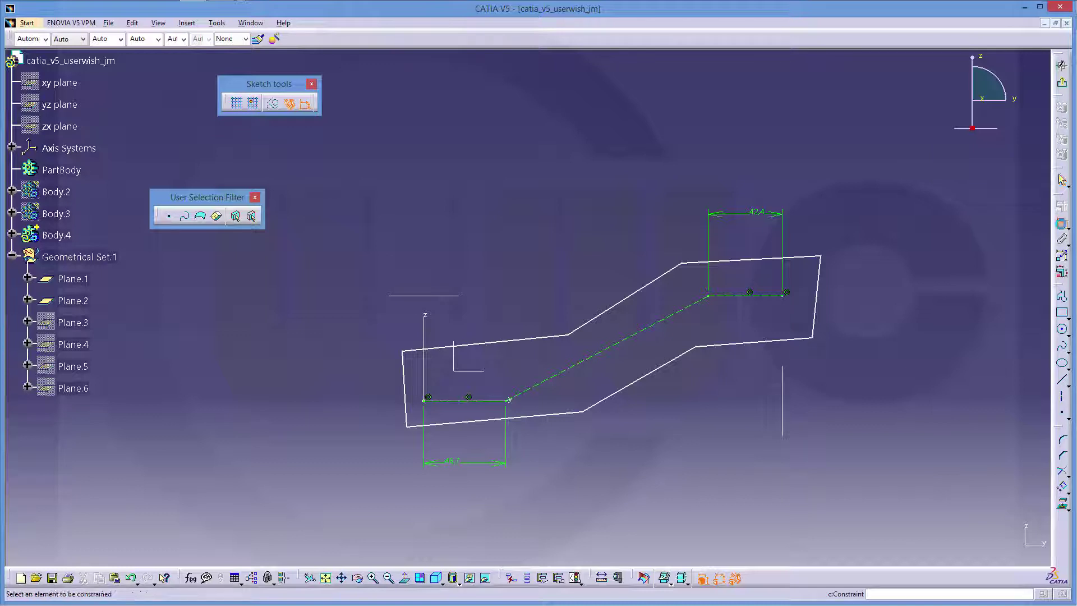
left_click(748, 261)
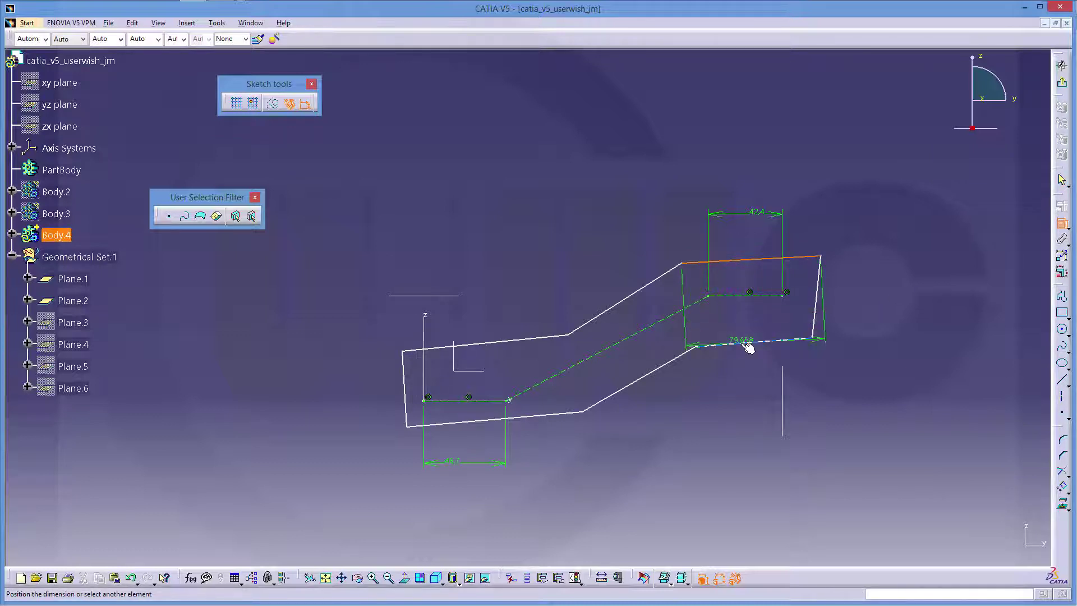
left_click(746, 342)
right_click(752, 324)
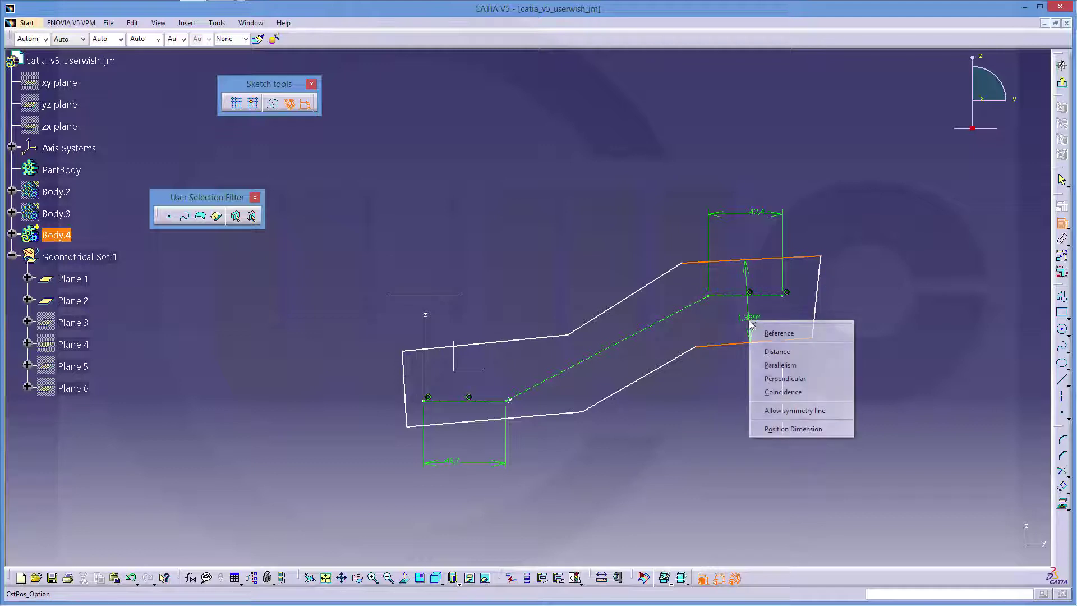
left_click(794, 410)
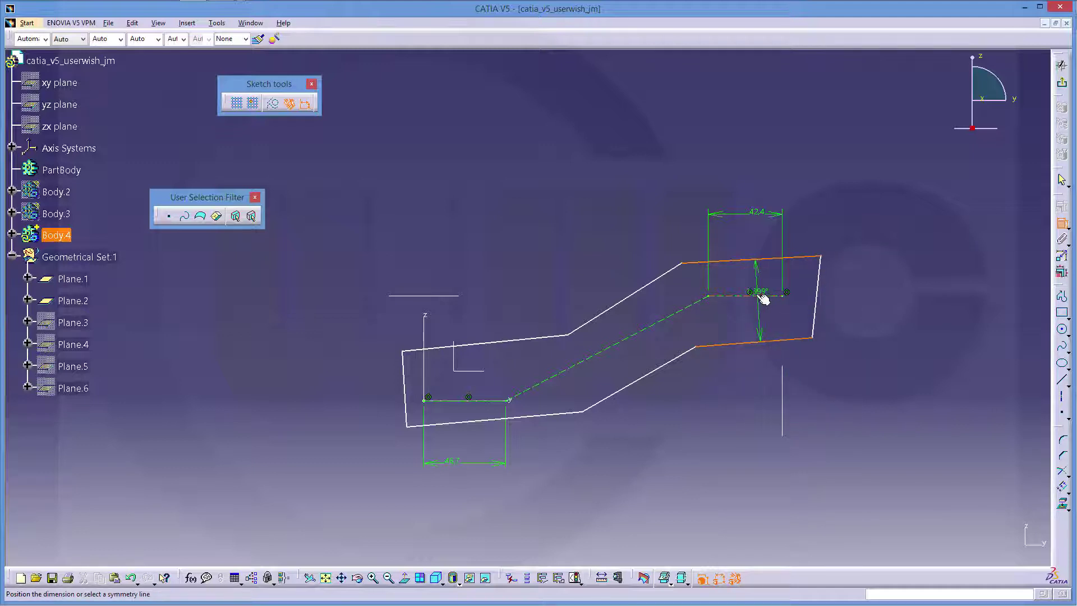
left_click(759, 296)
- Constrain the top and bottom edges of the profile's lower end to be symmetric about the lower horizontal centreline segment
left_click(493, 342)
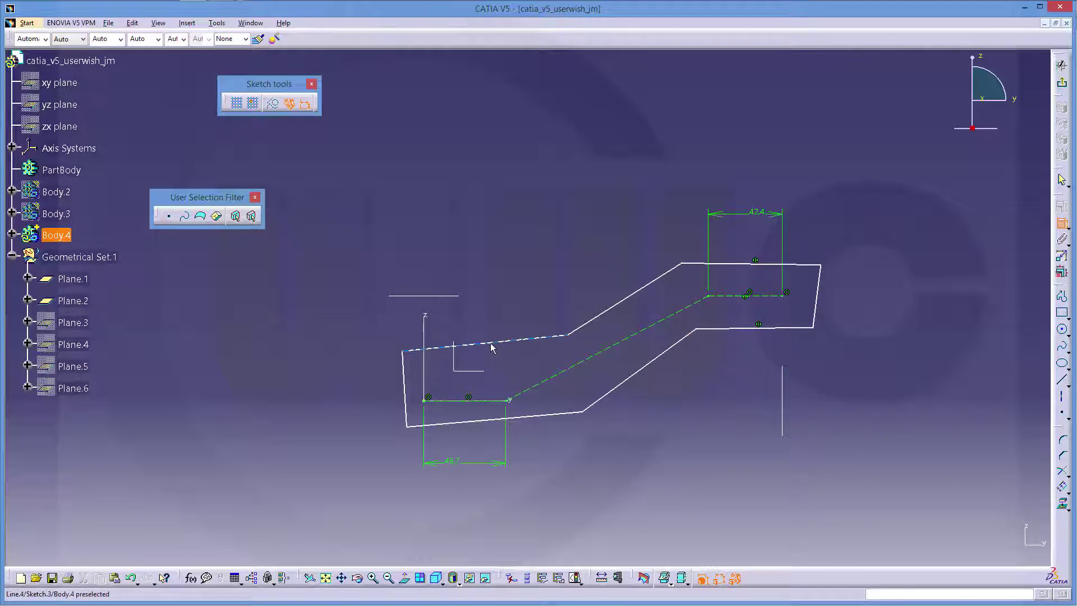
left_click(552, 414)
right_click(561, 442)
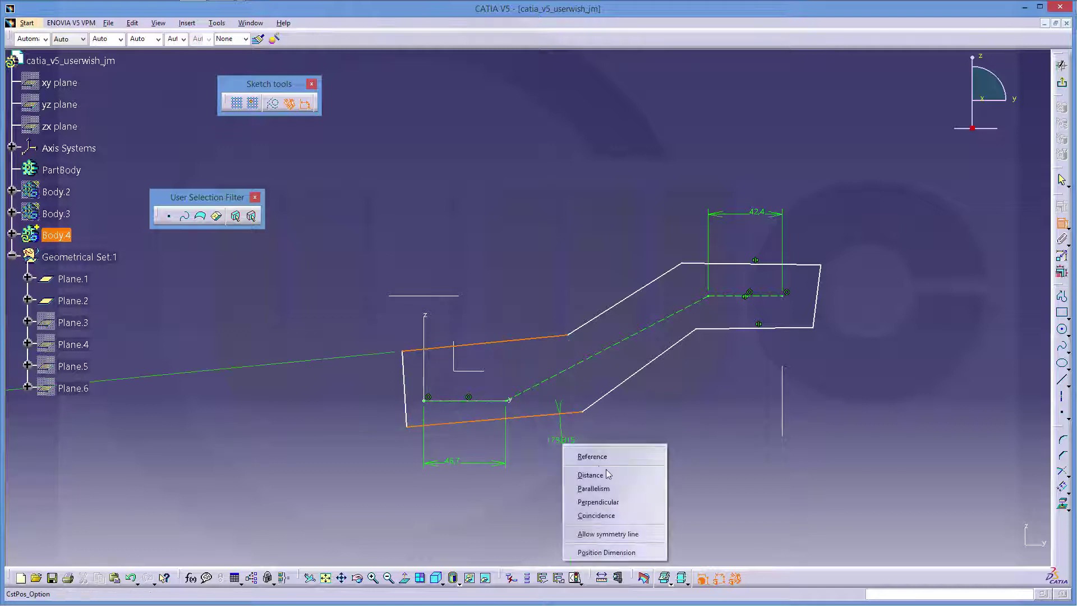
left_click(615, 533)
left_click(500, 401)
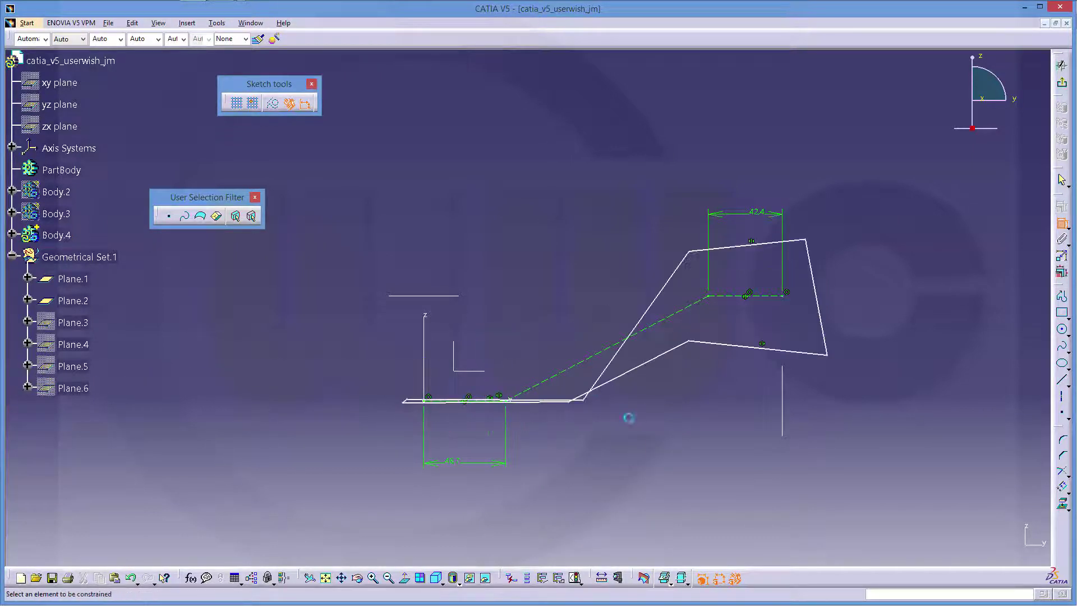
key("Escape")
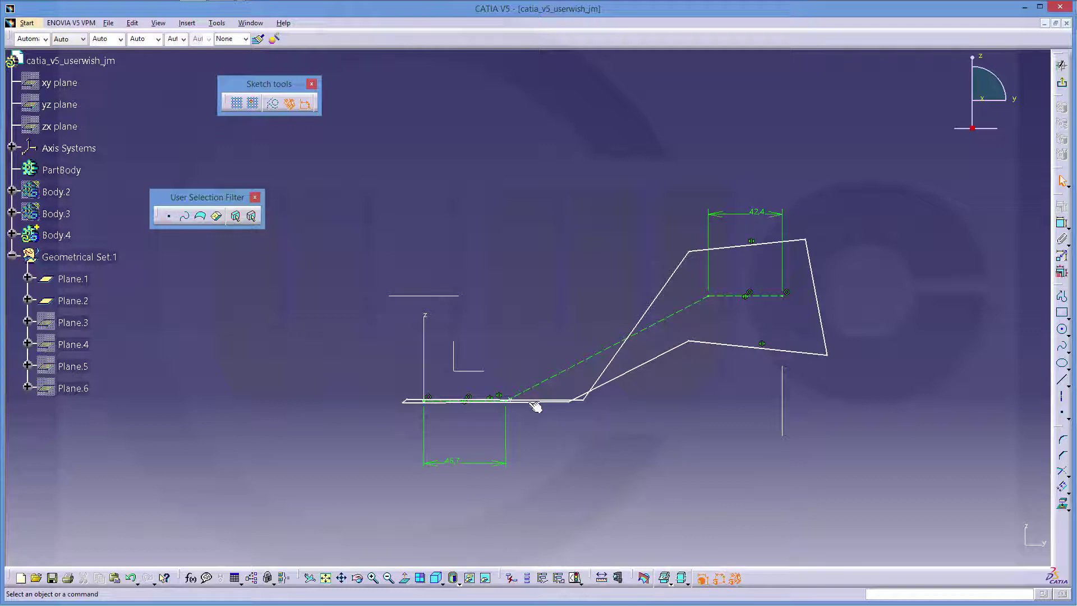
- Pull the lower end's collapsed edges apart to either side of the centreline, and move the upper end's top edge slightly closer to it
mouse_move(529, 402)
left_mouse_down()
mouse_move(513, 339)
mouse_move(524, 330)
left_mouse_up()
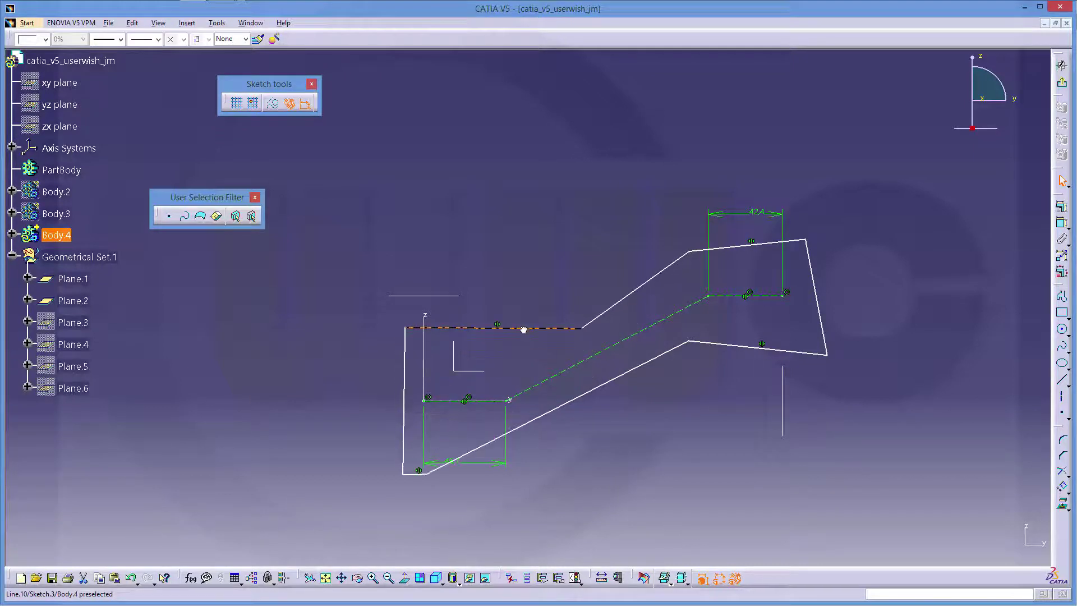
left_click_drag(427, 473, 500, 460)
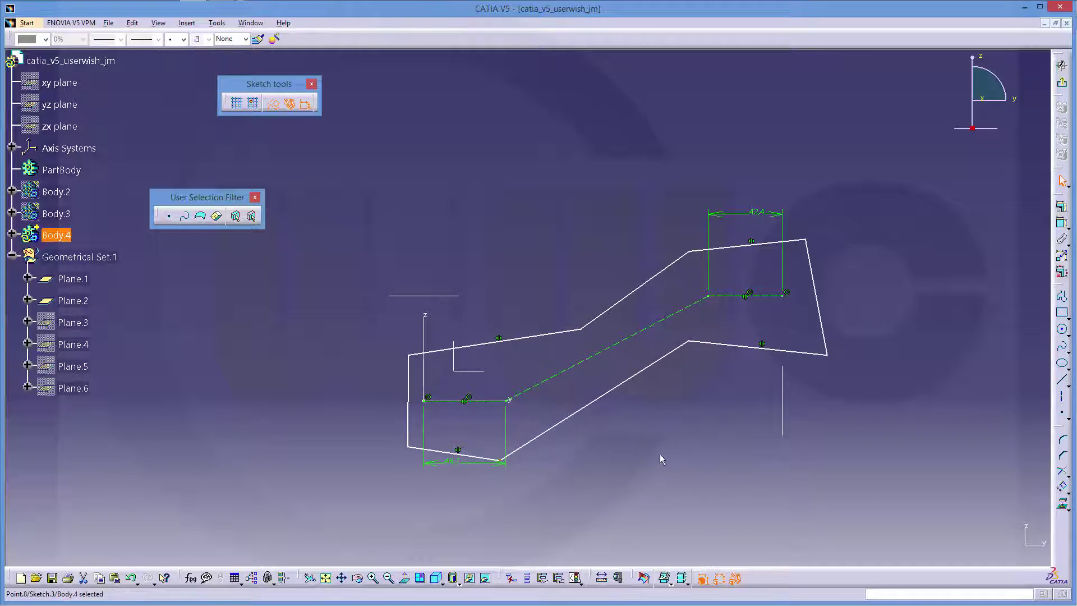
left_click(1064, 229)
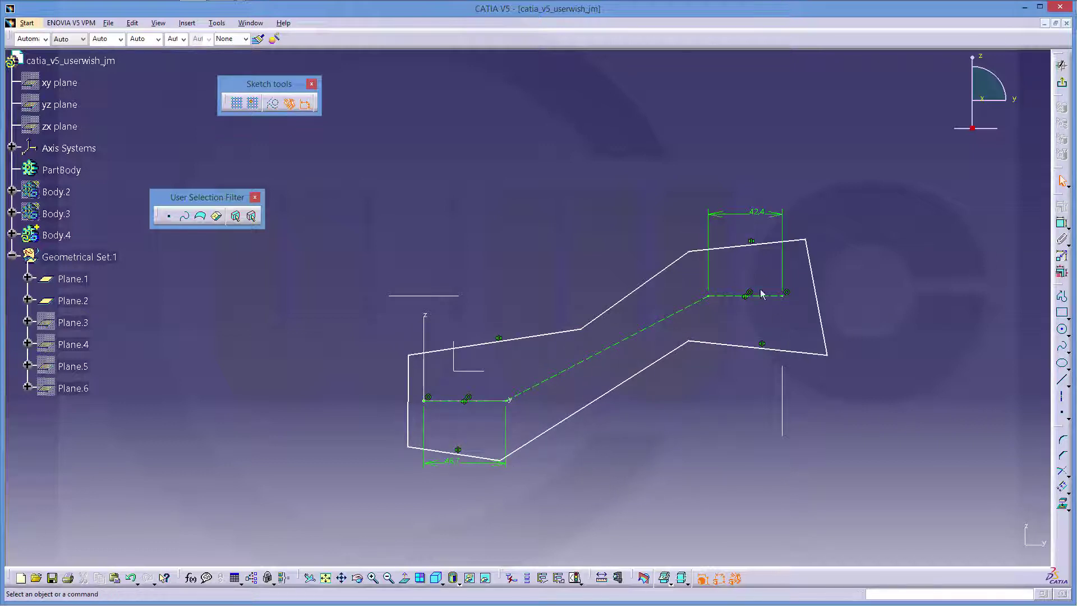
left_click(756, 245)
left_click_drag(756, 245, 753, 249)
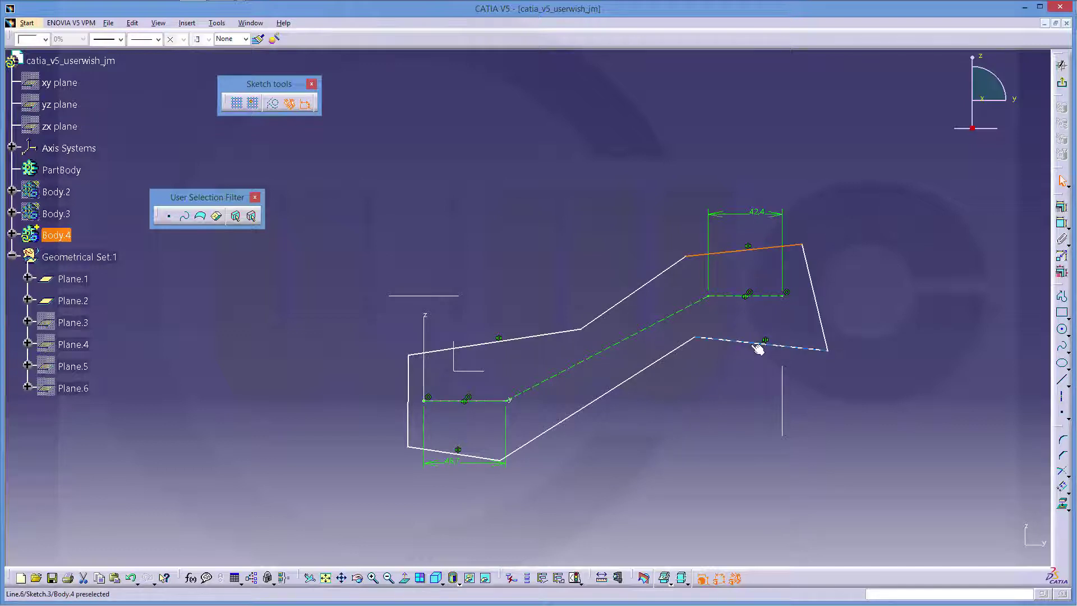
left_click(982, 245)
- Add a distance constraint between the upper end's top and bottom edges and set it to 30 mm
left_click(1062, 229)
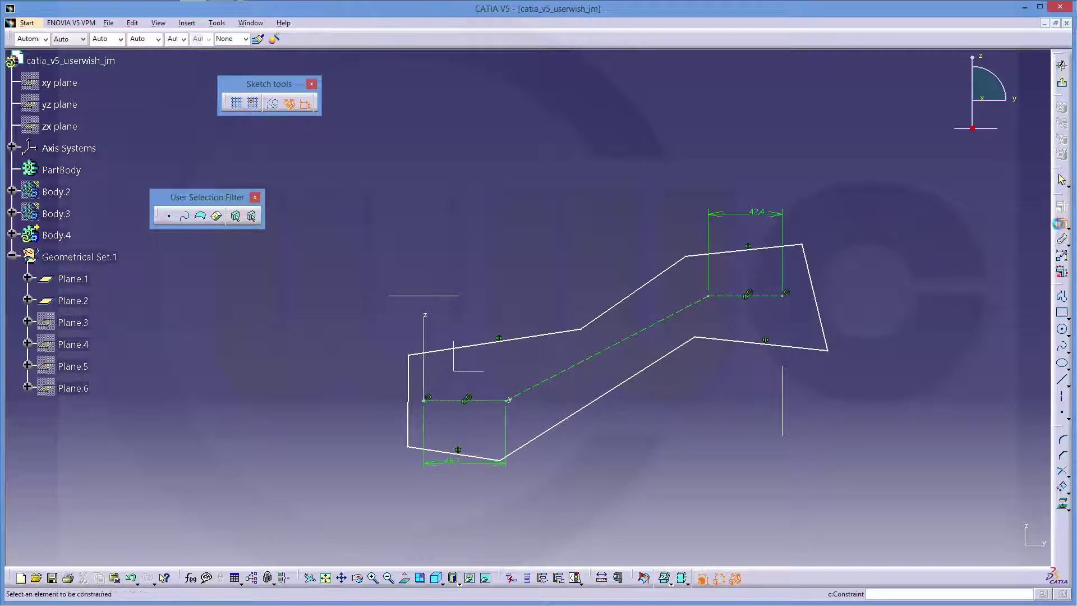
left_click(746, 250)
left_click(746, 343)
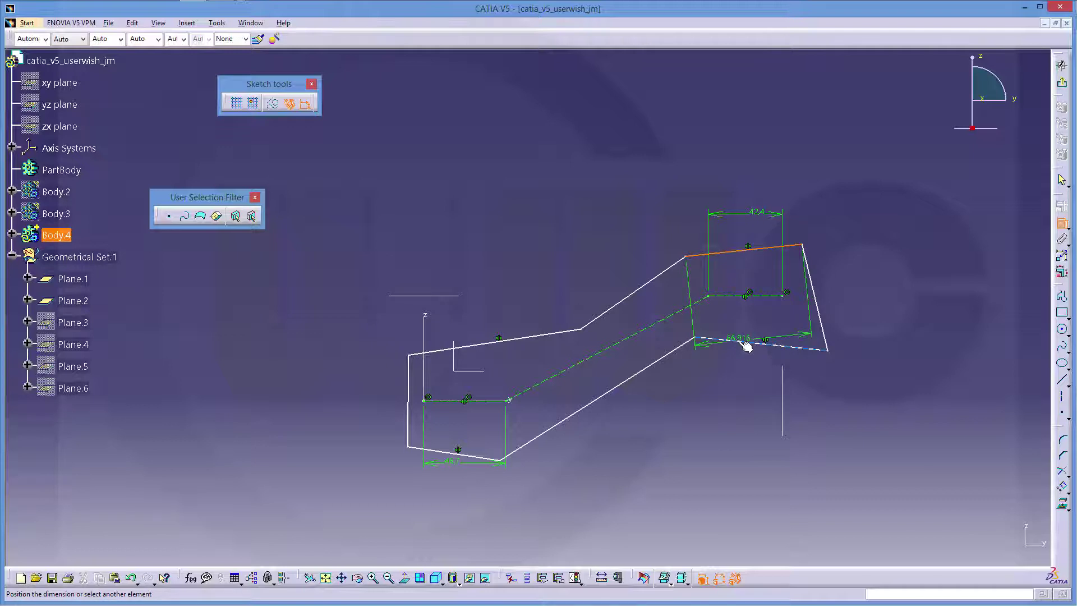
right_click(753, 312)
left_click(778, 340)
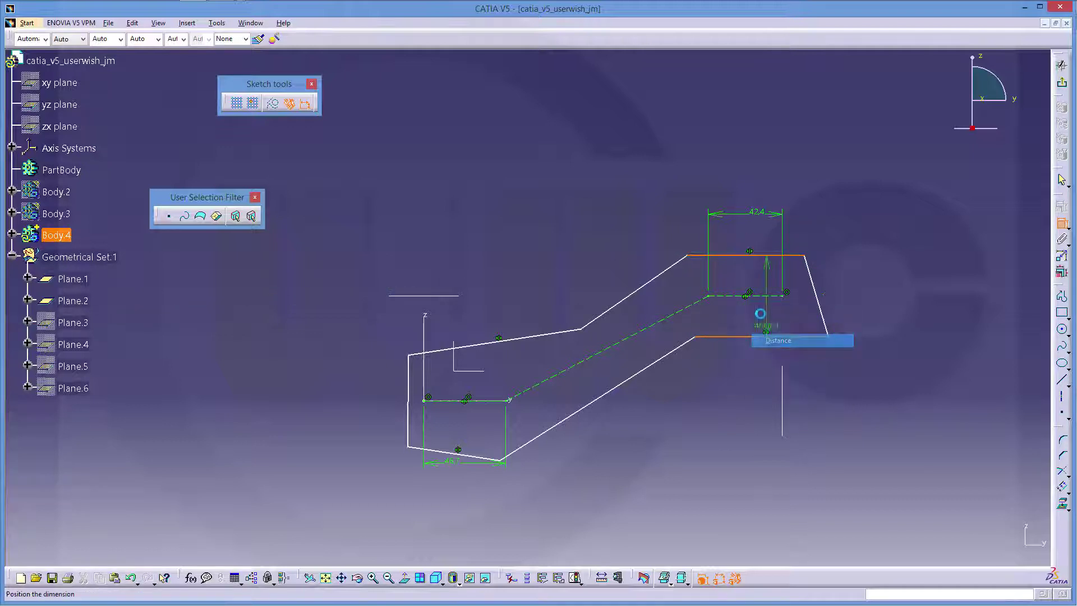
left_click(760, 315)
double_click(758, 315)
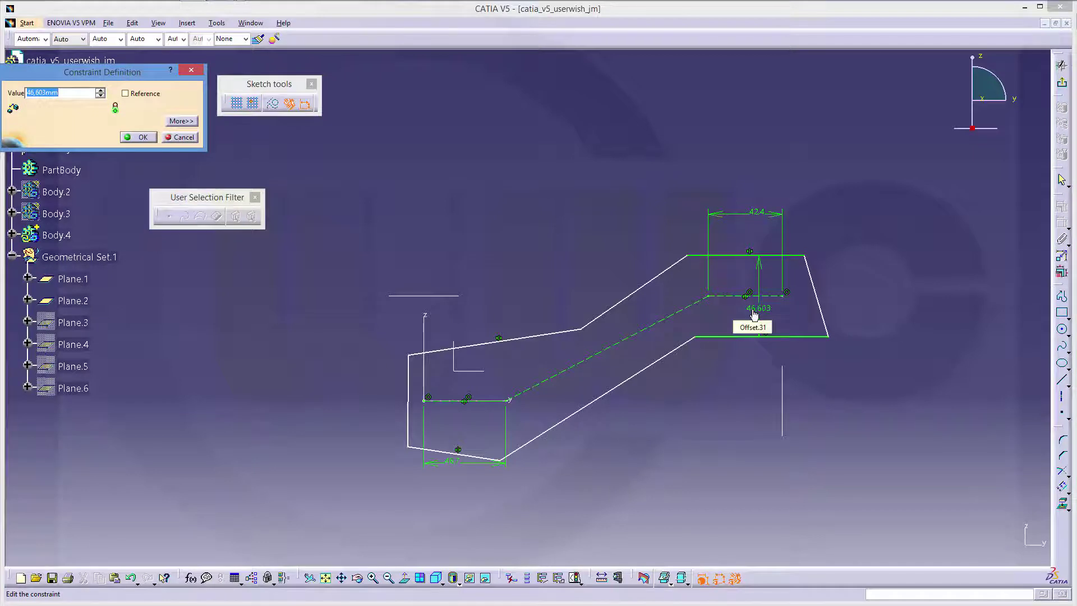
type("30")
key("Return")
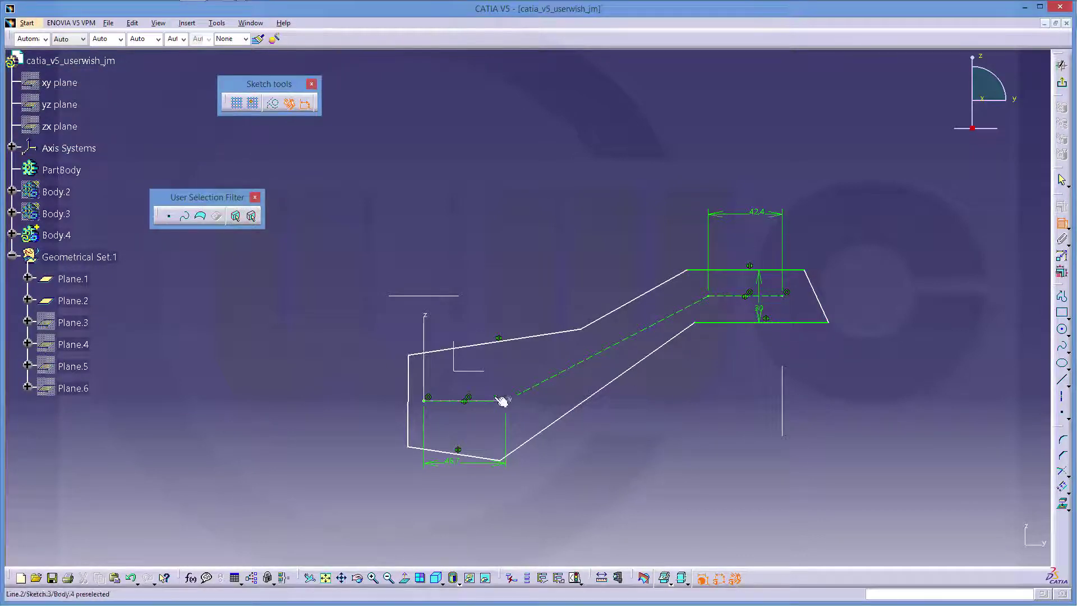
- Add a distance constraint between the lower end's top and bottom edges and set it to 50 mm
left_click(444, 354)
left_click(455, 452)
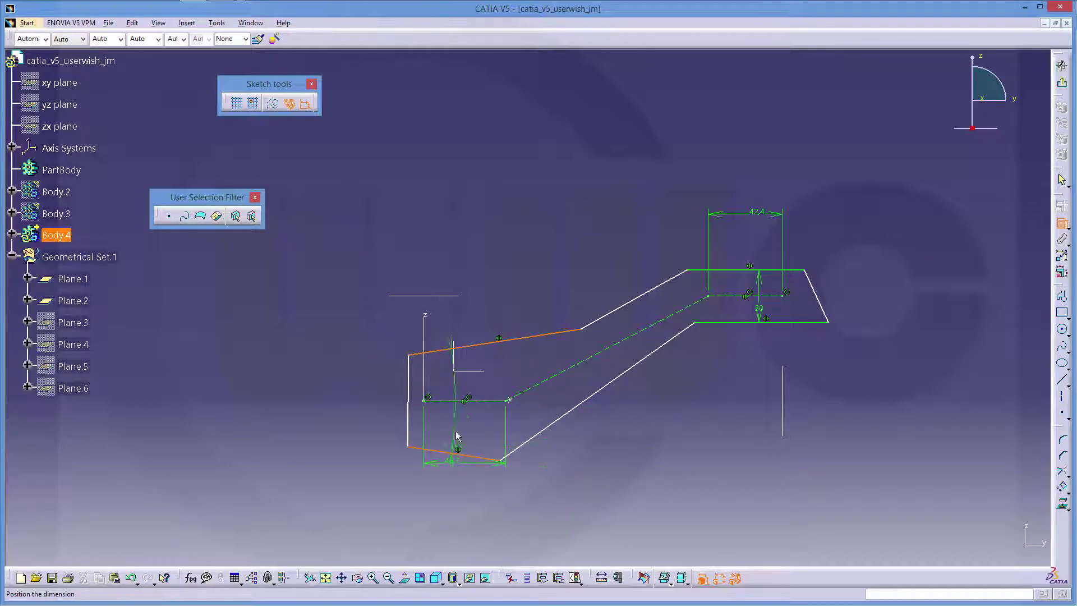
right_click(453, 419)
left_click(472, 462)
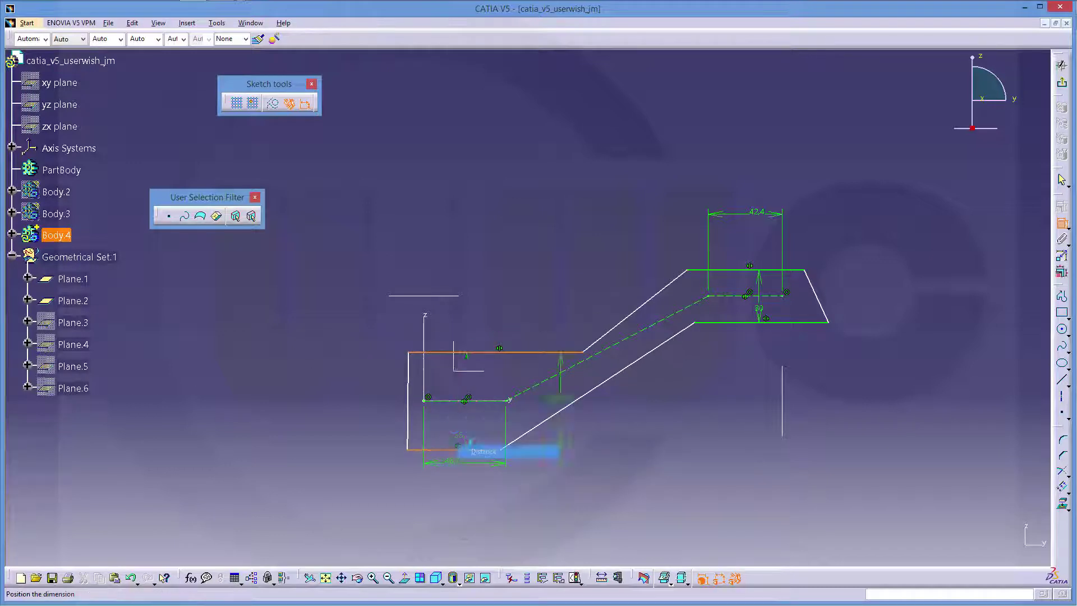
left_click(454, 428)
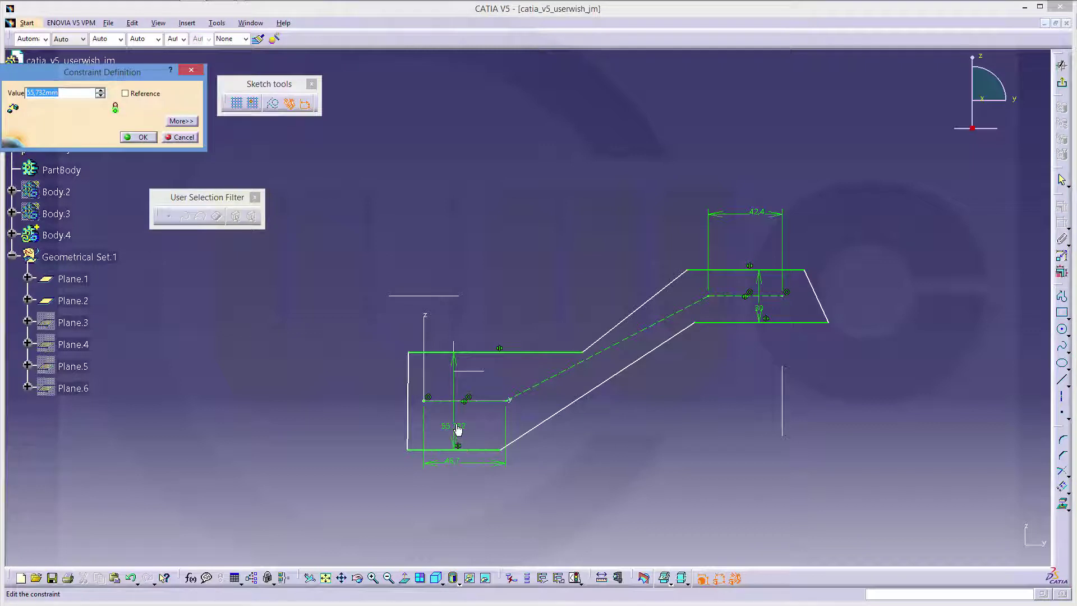
type("50")
key("Return")
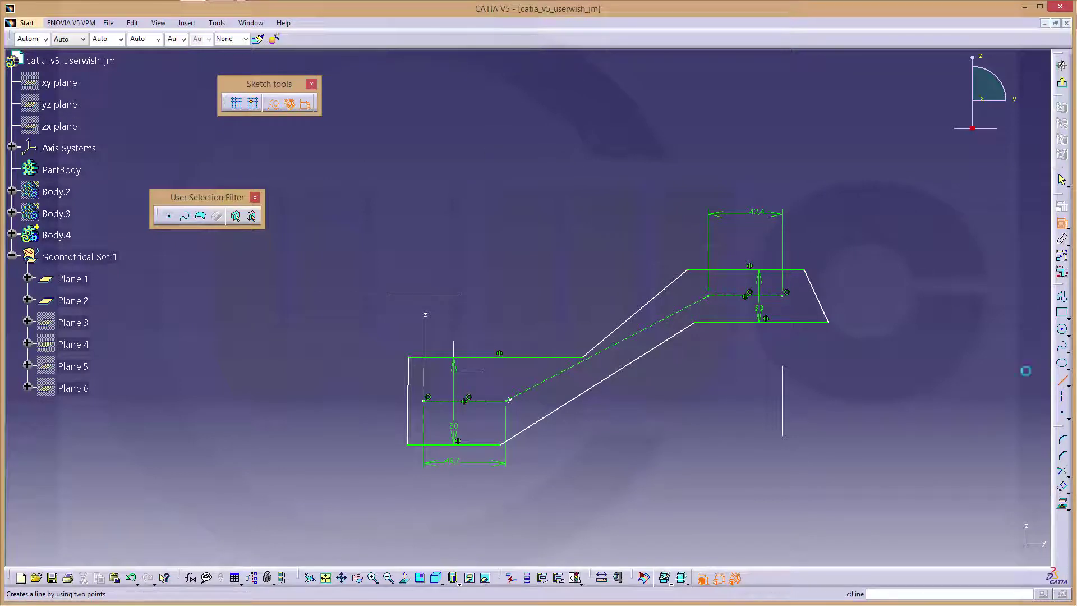
- Draw two construction lines across the profile, joining the opposite corners at the upper bend and at the lower bend
left_click(688, 271)
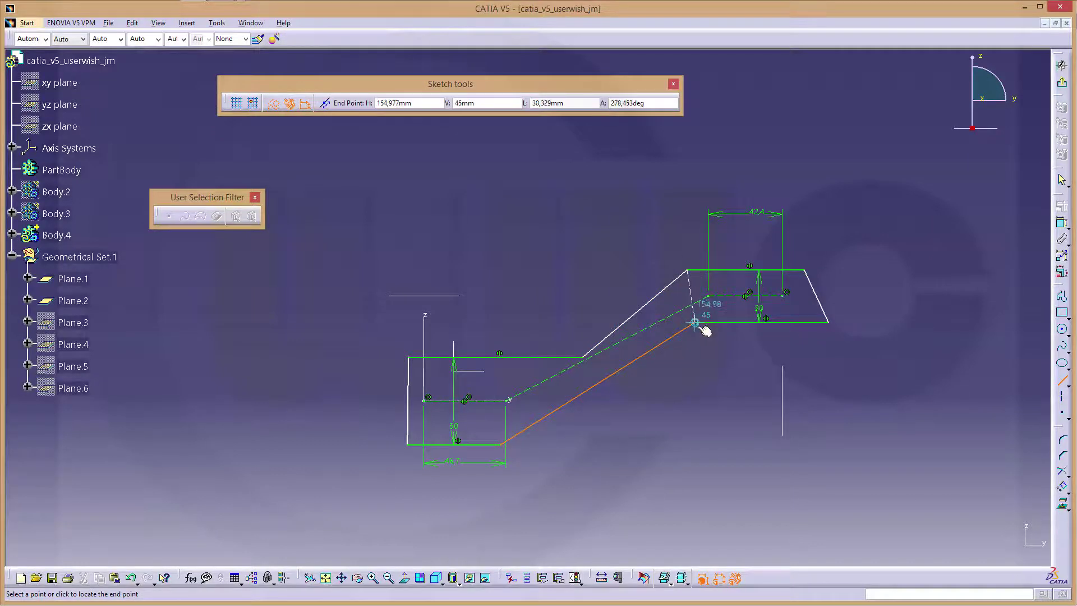
left_click(695, 322)
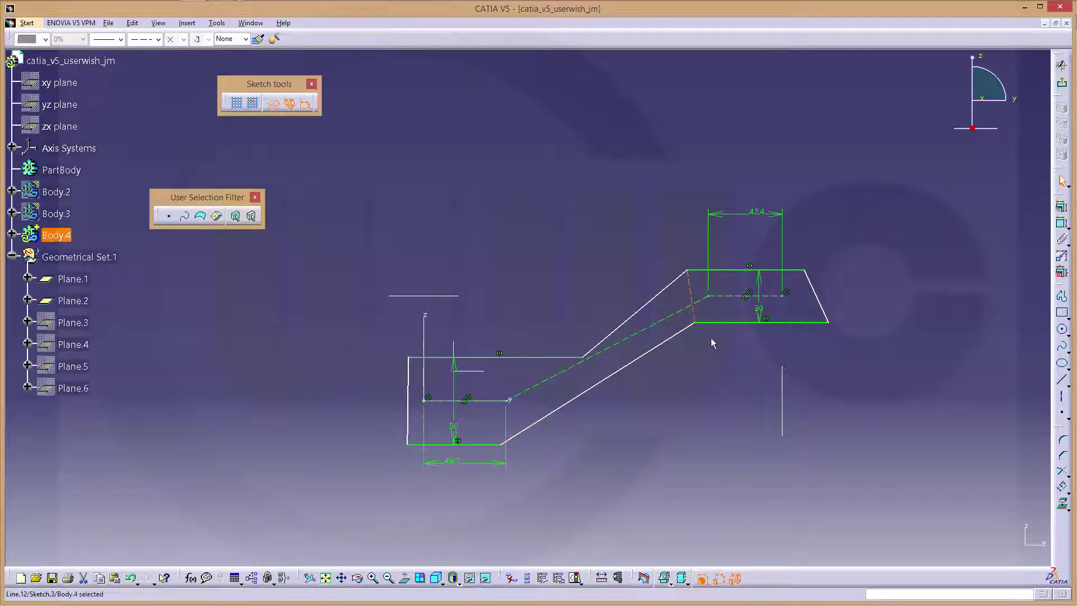
left_click(1062, 380)
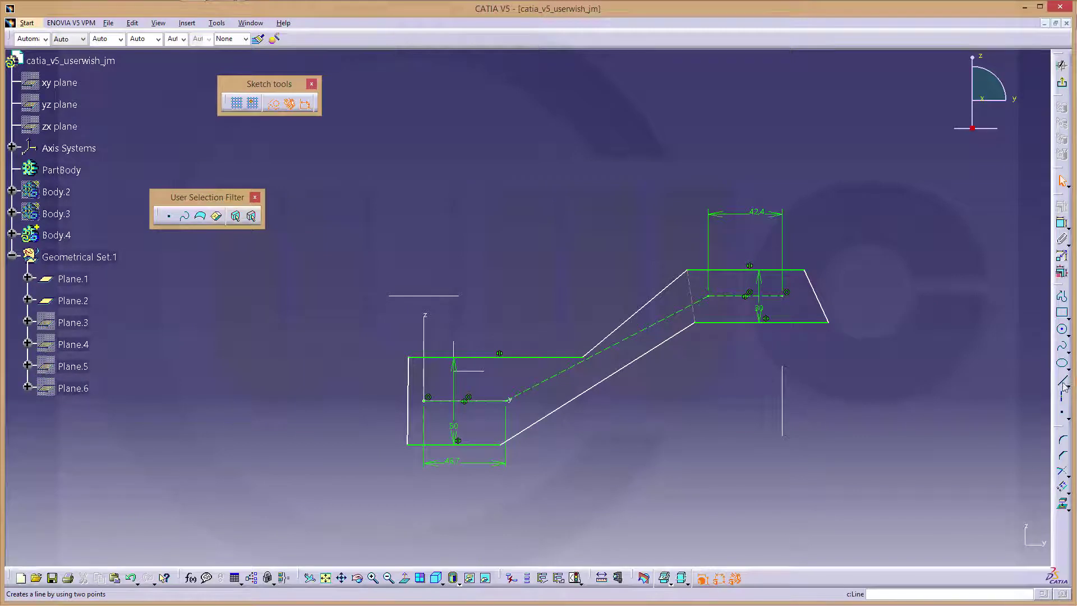
left_click(585, 359)
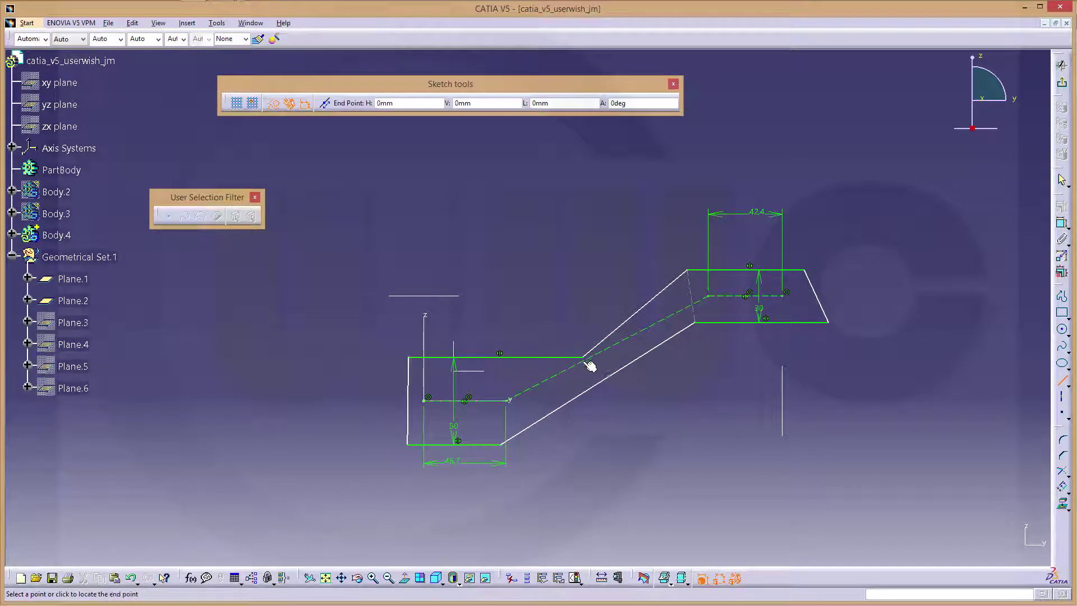
left_click(502, 446)
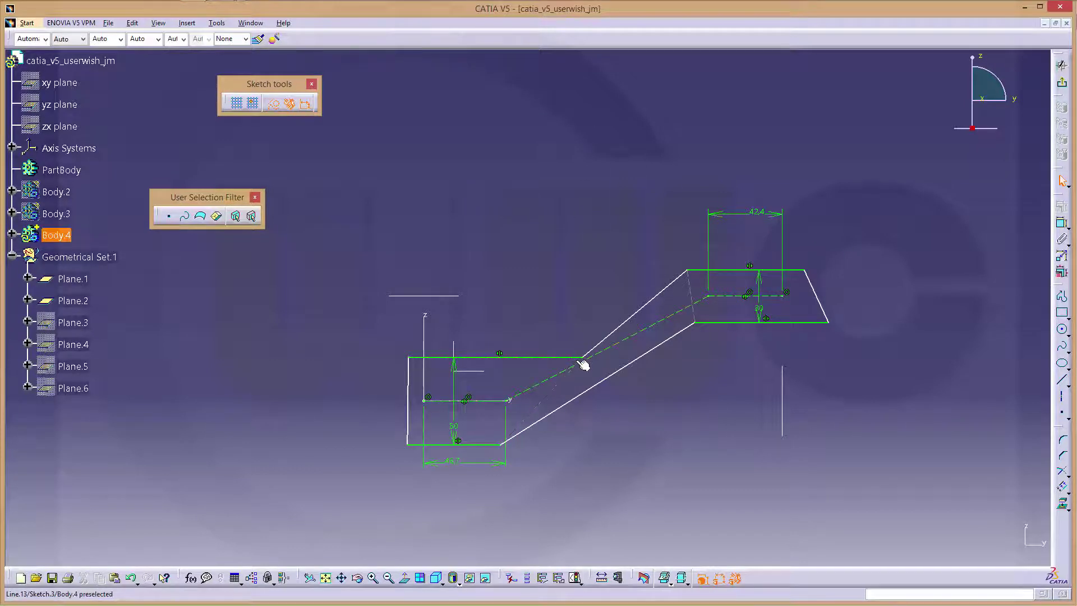
- Move the lower bend's upper corner nearly above its lower corner, and make the upper bend's construction line perpendicular to the upper end's top edge
mouse_move(585, 358)
left_mouse_down()
mouse_move(498, 354)
mouse_move(509, 357)
left_mouse_up()
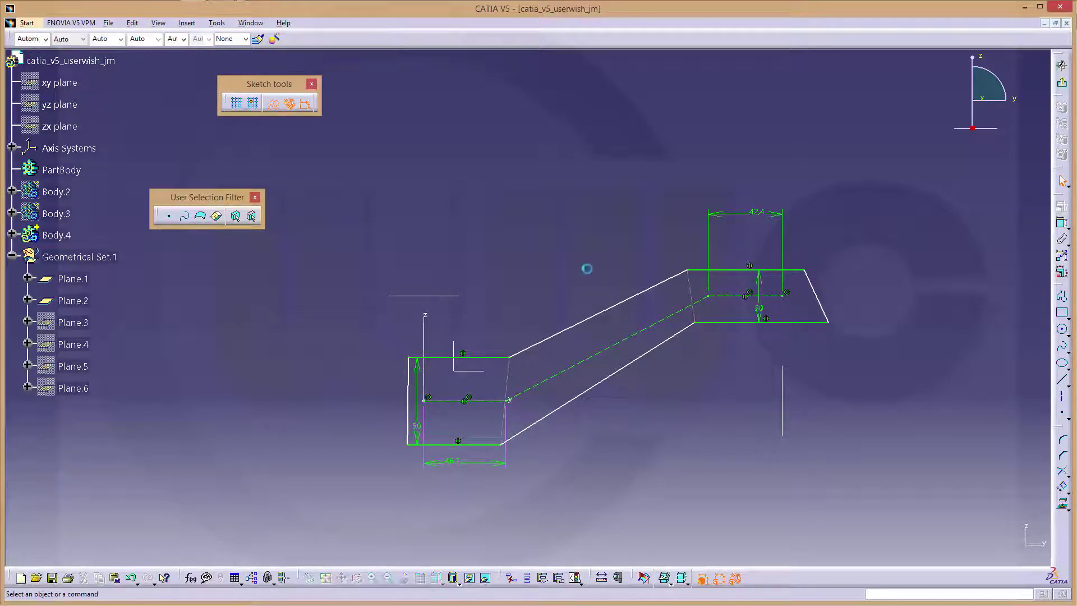
left_click(1062, 223)
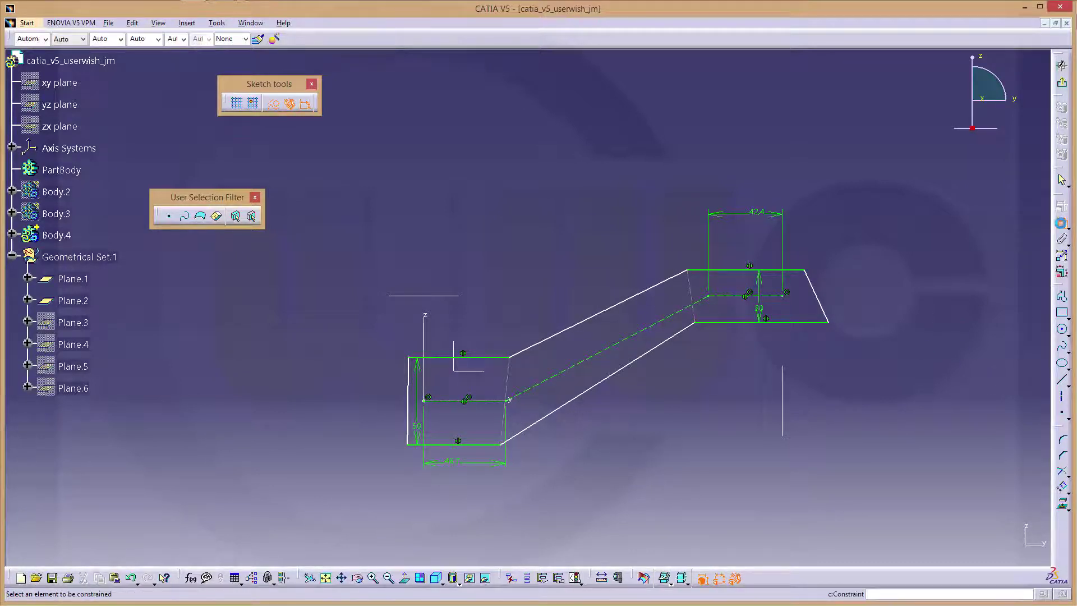
left_click(693, 282)
right_click(706, 273)
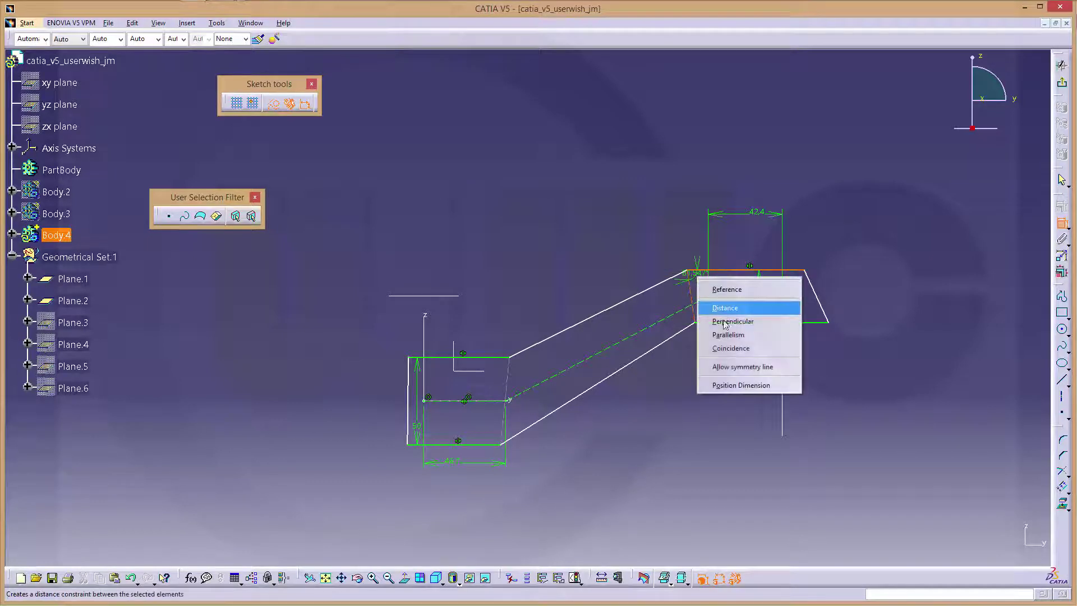
left_click(729, 317)
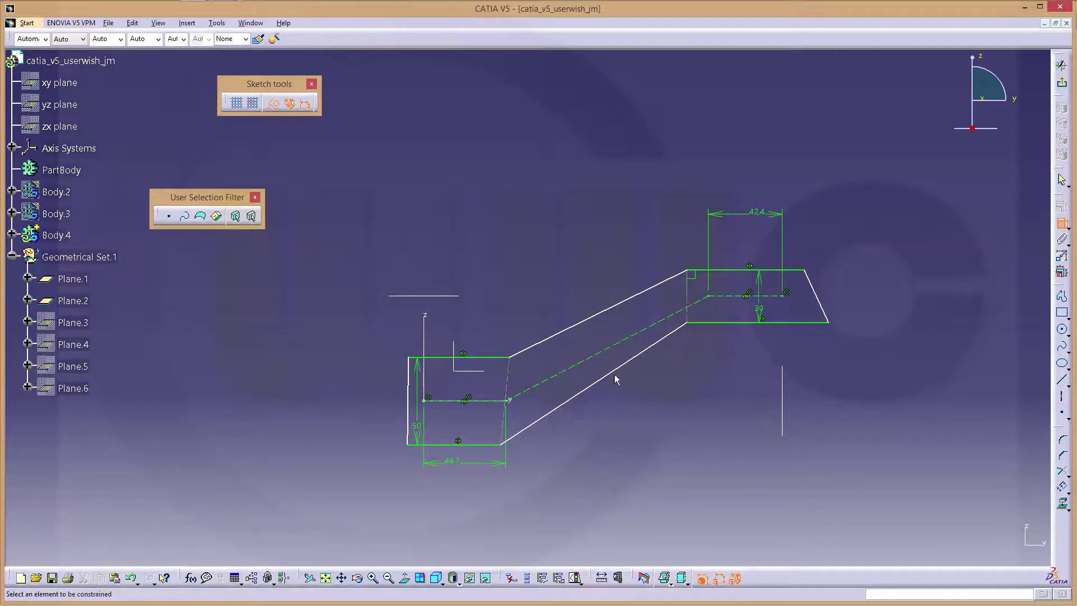
- Constrain the lower bend's construction line perpendicular to the lower end's top edge
left_click(513, 372)
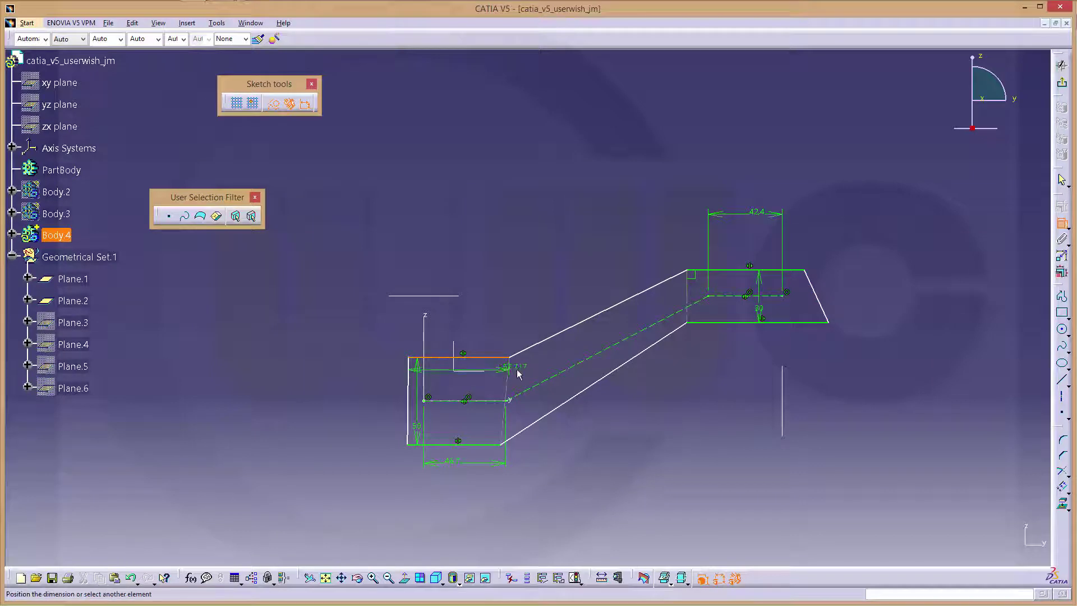
left_click(506, 376)
right_click(505, 370)
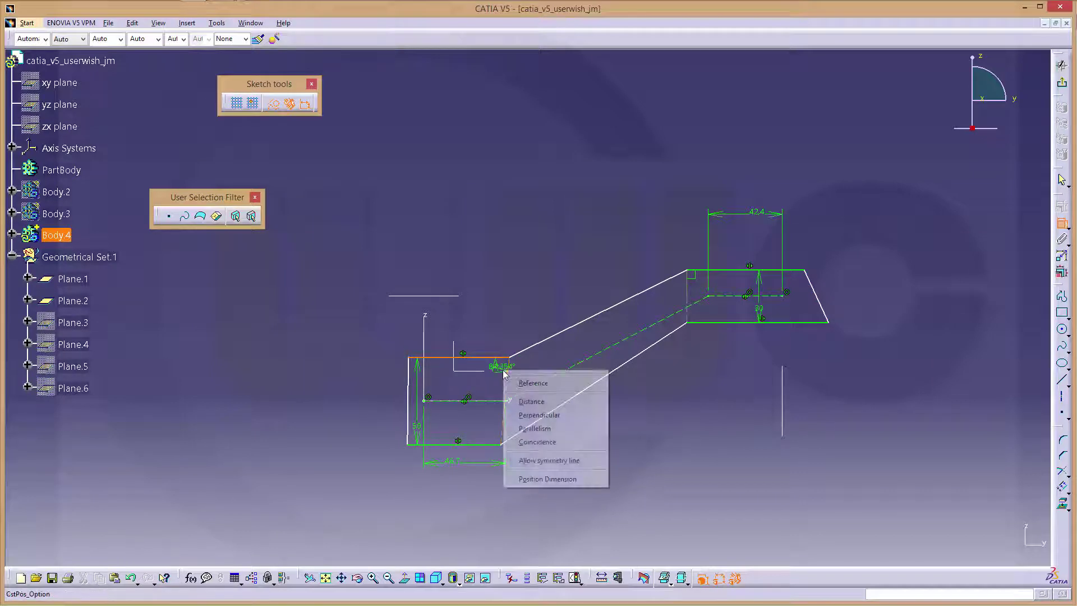
left_click(538, 416)
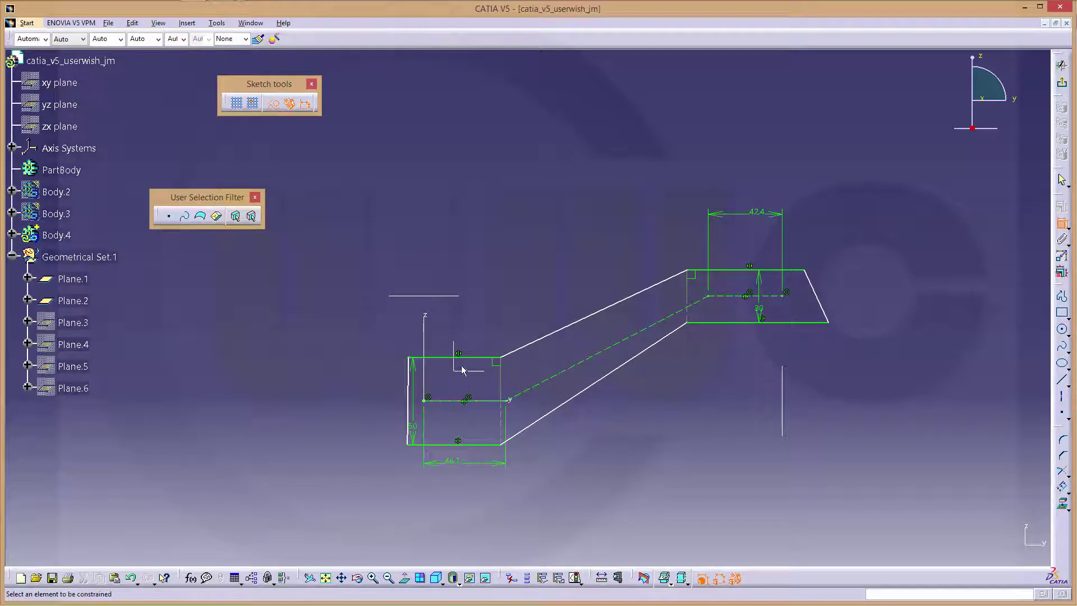
- Make the construction lines across the lower and upper bends coincident with the matching bend points of the centreline
left_click(501, 388)
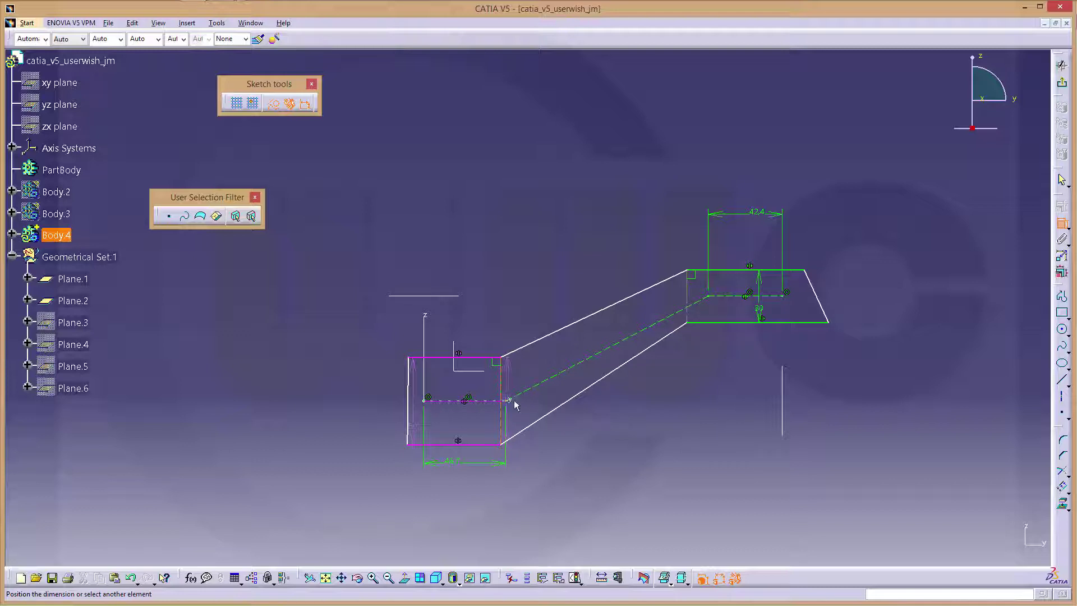
left_click(512, 402)
right_click(530, 293)
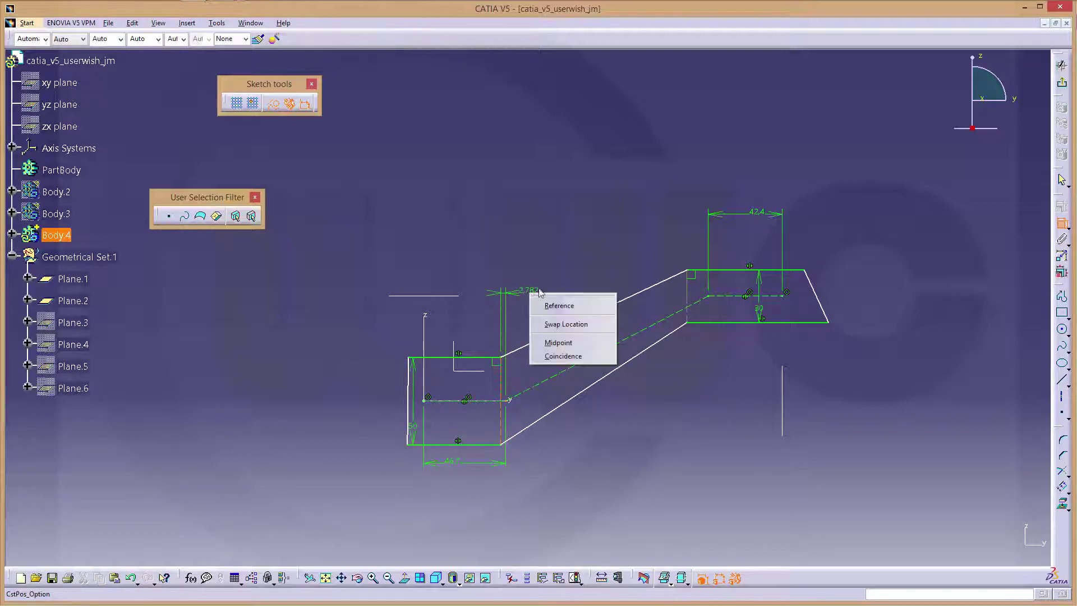
left_click(563, 357)
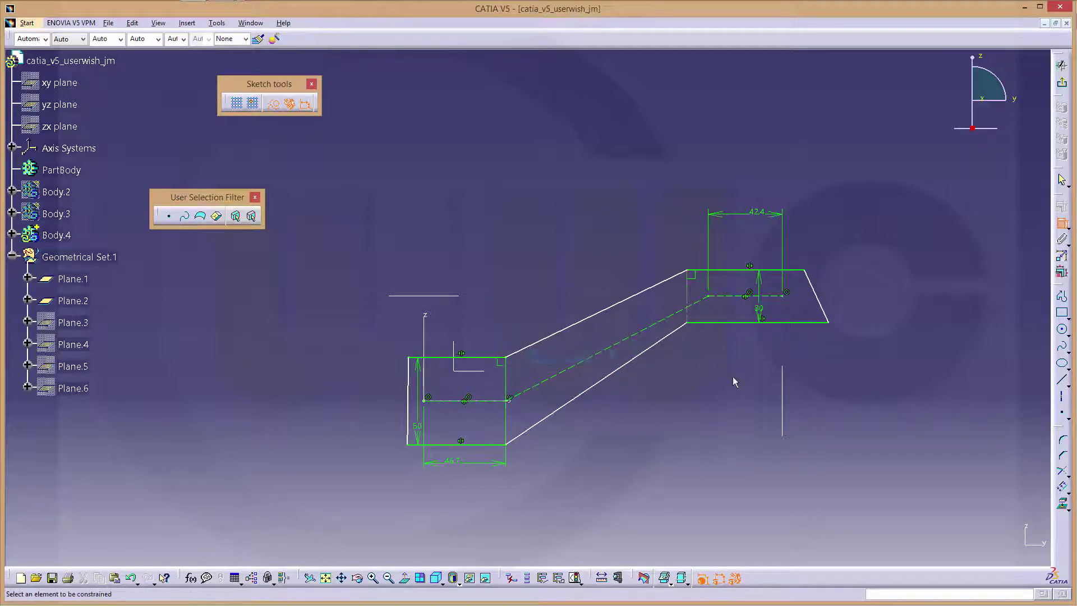
left_click(710, 296)
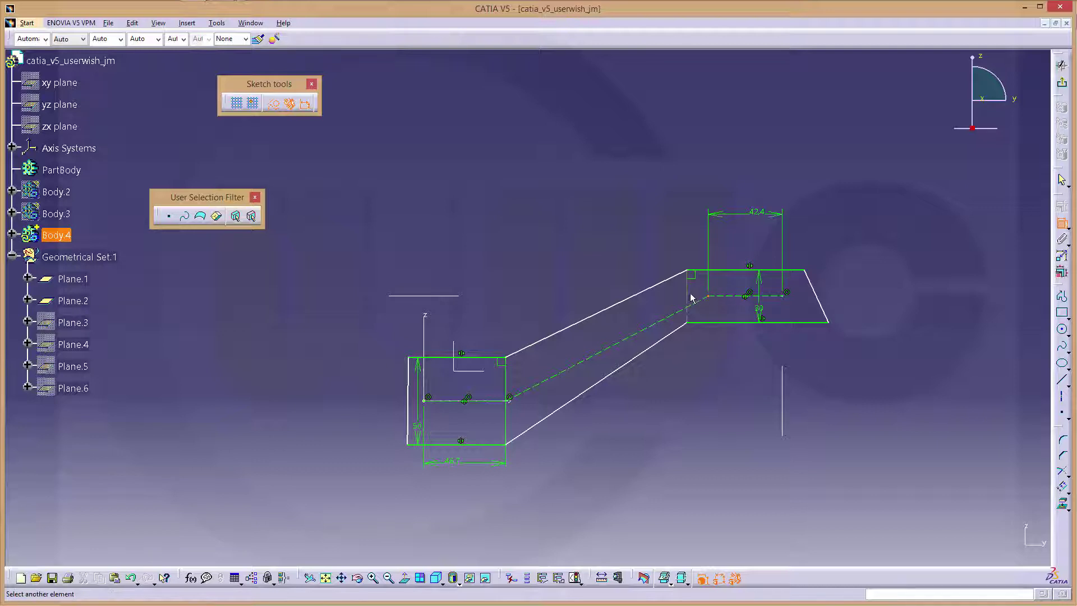
left_click(691, 297)
right_click(698, 296)
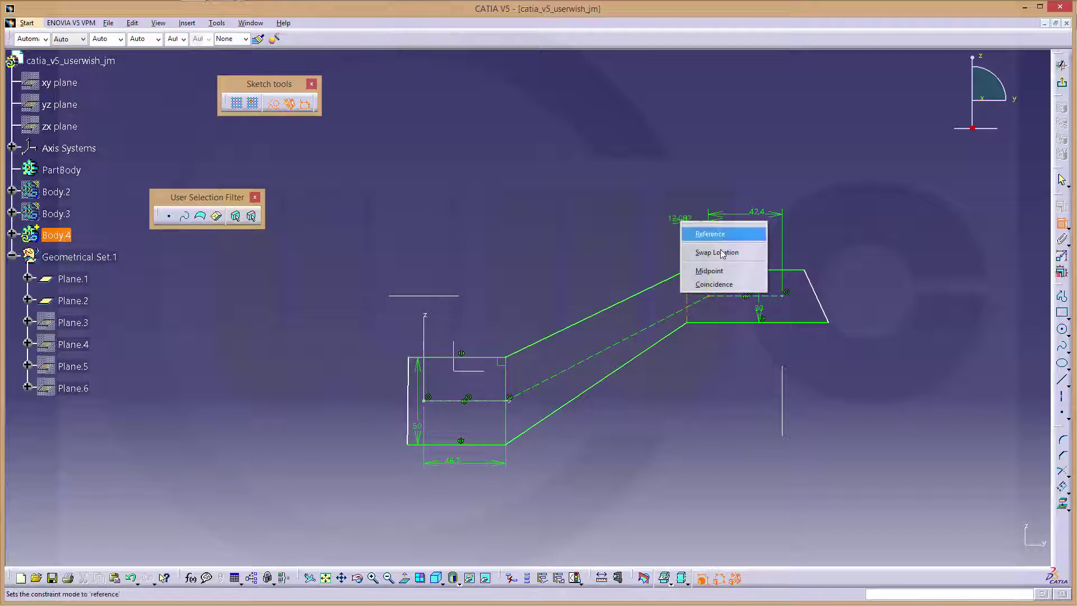
left_click(715, 284)
- Make the upper end's closing edge coincident with the vertical reference plane and the lower end's with the z axis, and finish the sketch
left_click(822, 303)
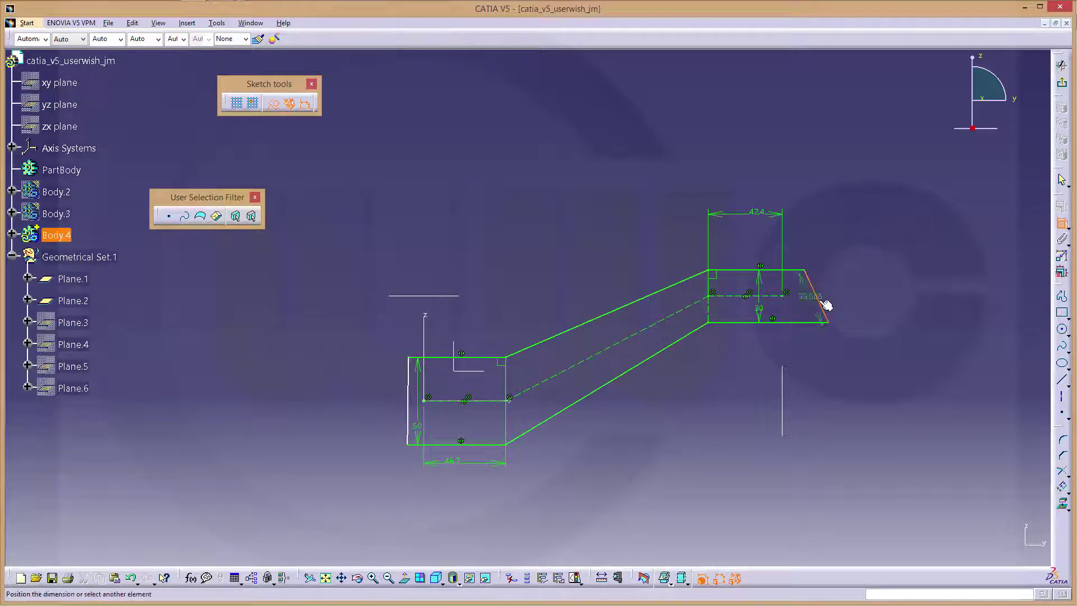
left_click(784, 391)
right_click(833, 374)
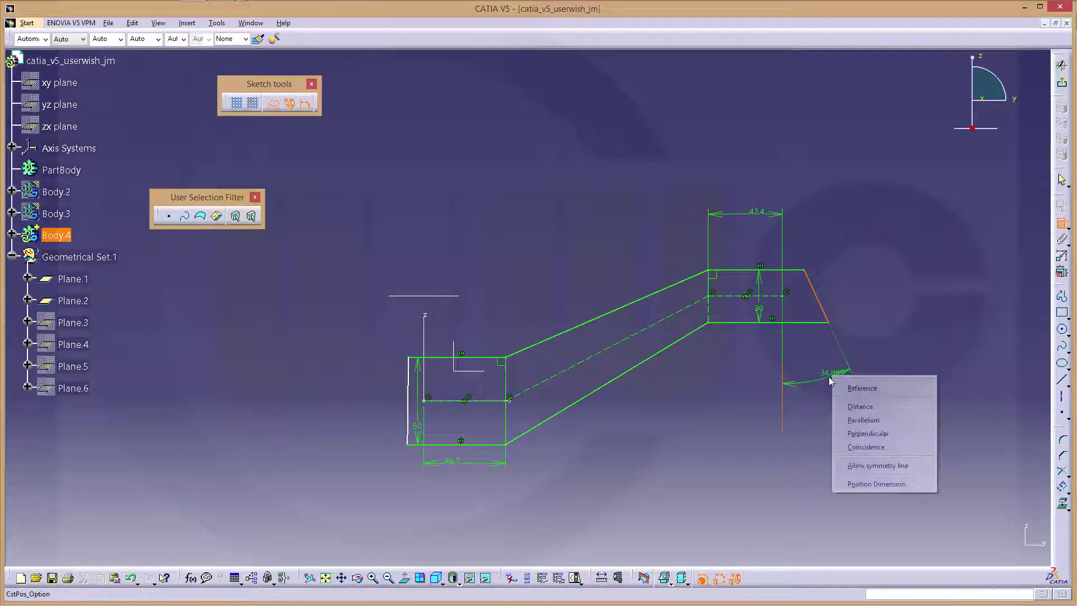
left_click(849, 448)
left_click(409, 401)
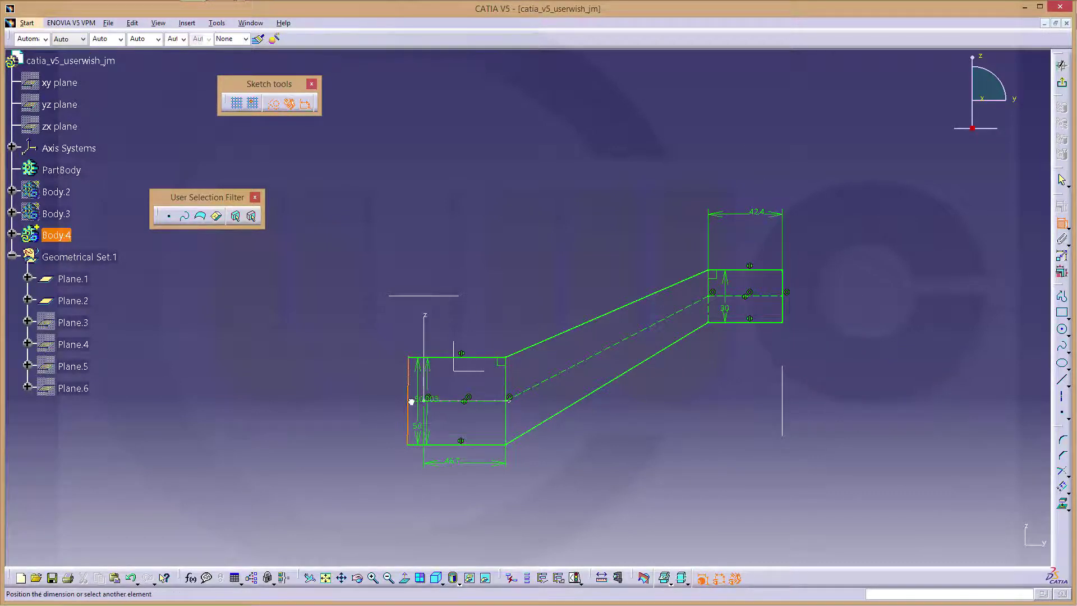
left_click(425, 316)
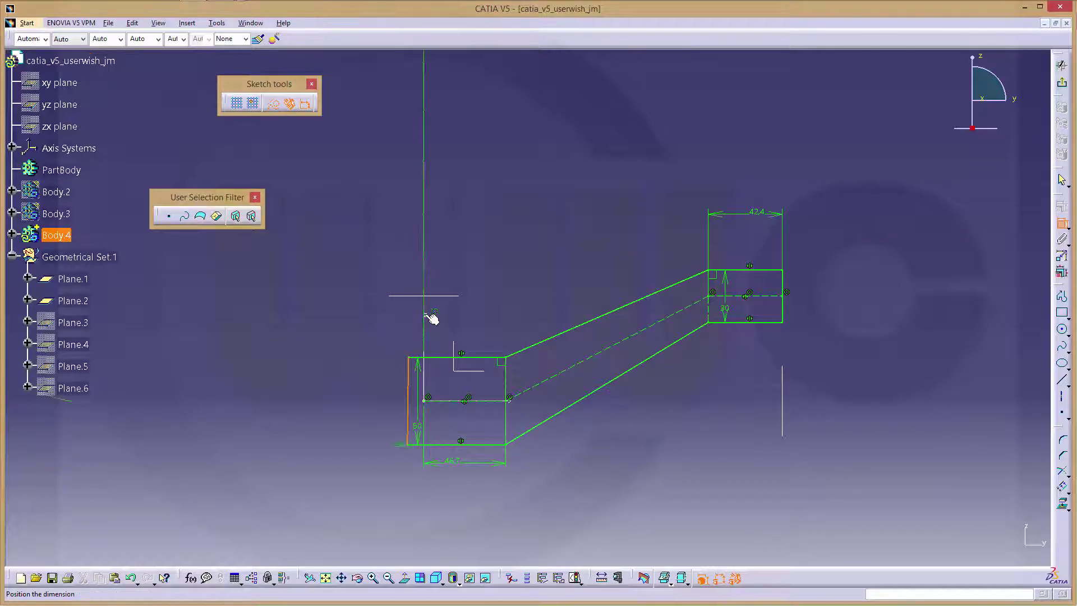
right_click(526, 307)
left_click(578, 380)
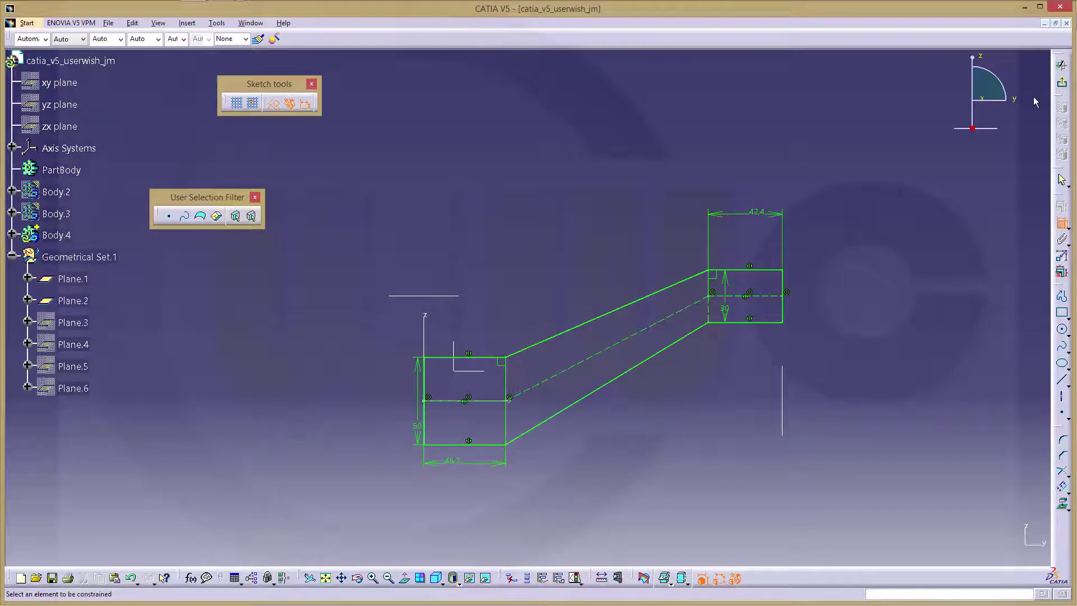
left_click(1067, 85)
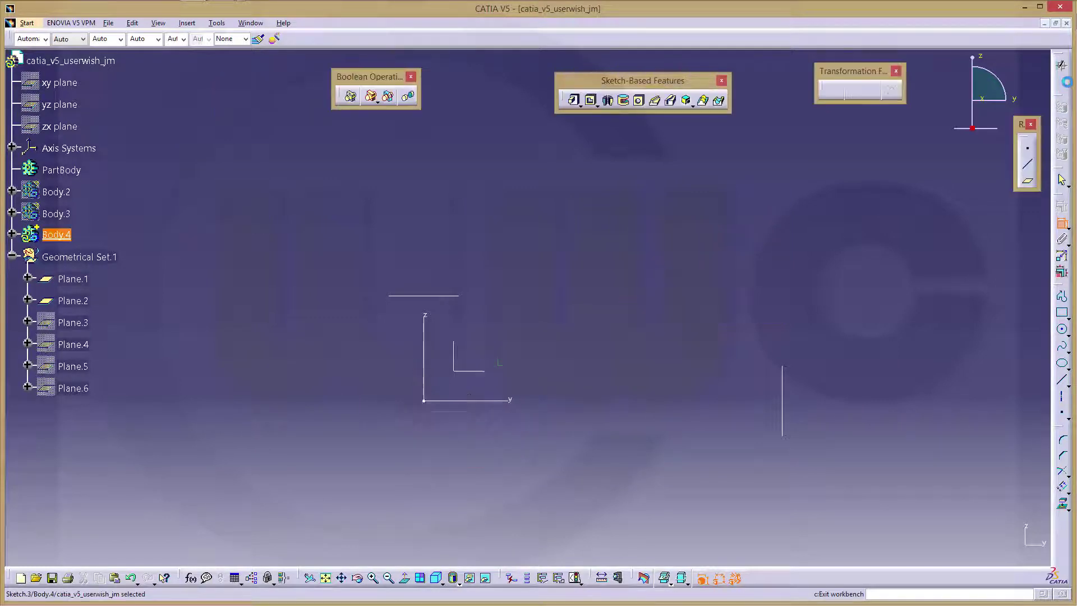
- Pad the arm's side profile in Body.4 with a length of 30 mm and mirrored extent
mouse_move(570, 305)
middle_mouse_down()
mouse_move(598, 279)
mouse_move(594, 351)
middle_mouse_up()
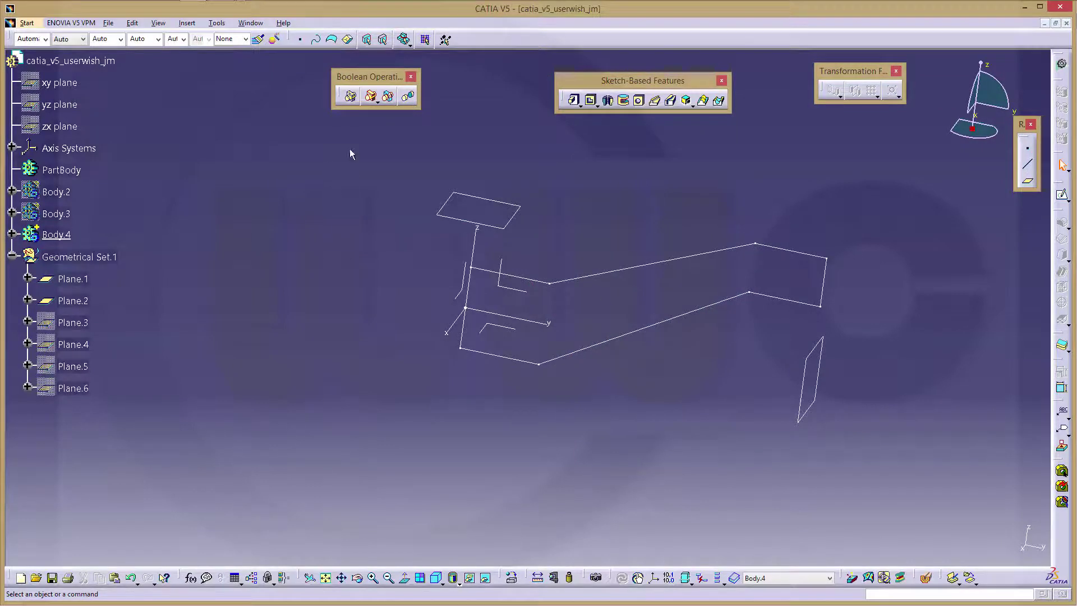
left_click(574, 101)
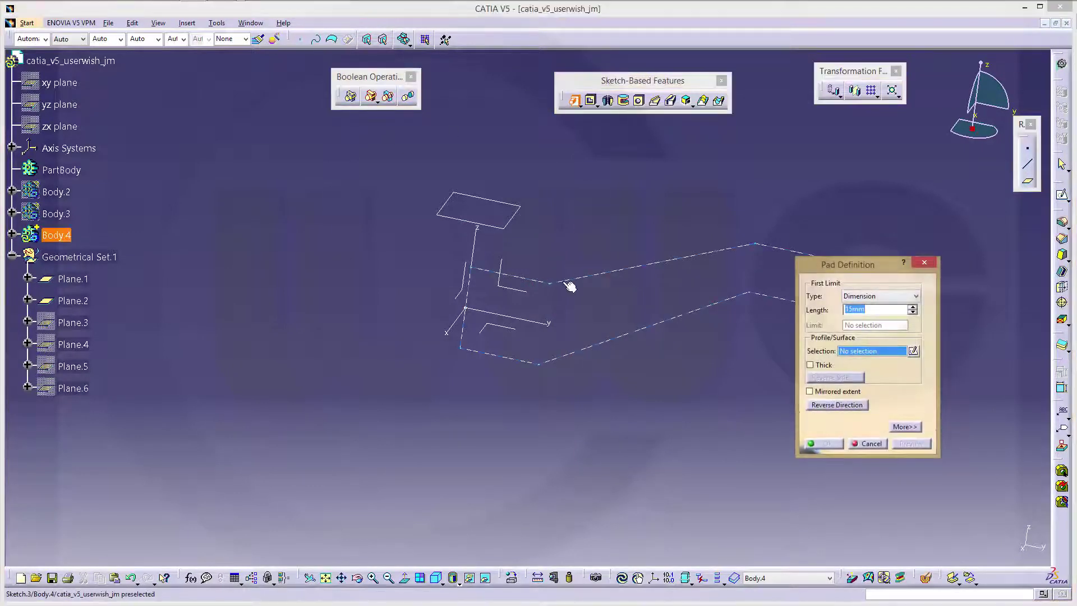
left_click(570, 283)
left_click(823, 395)
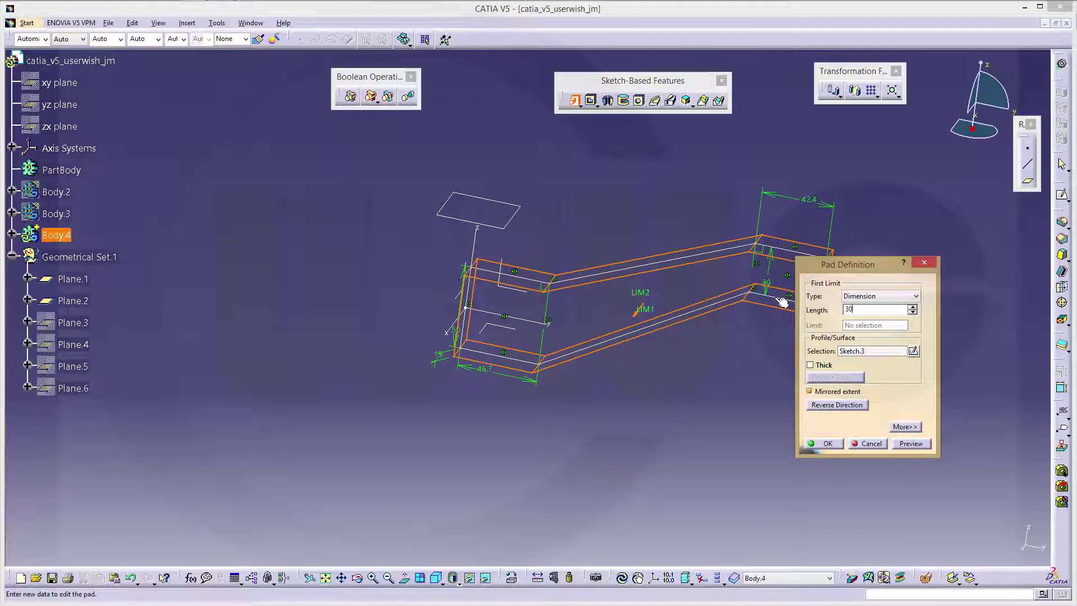
key("Return")
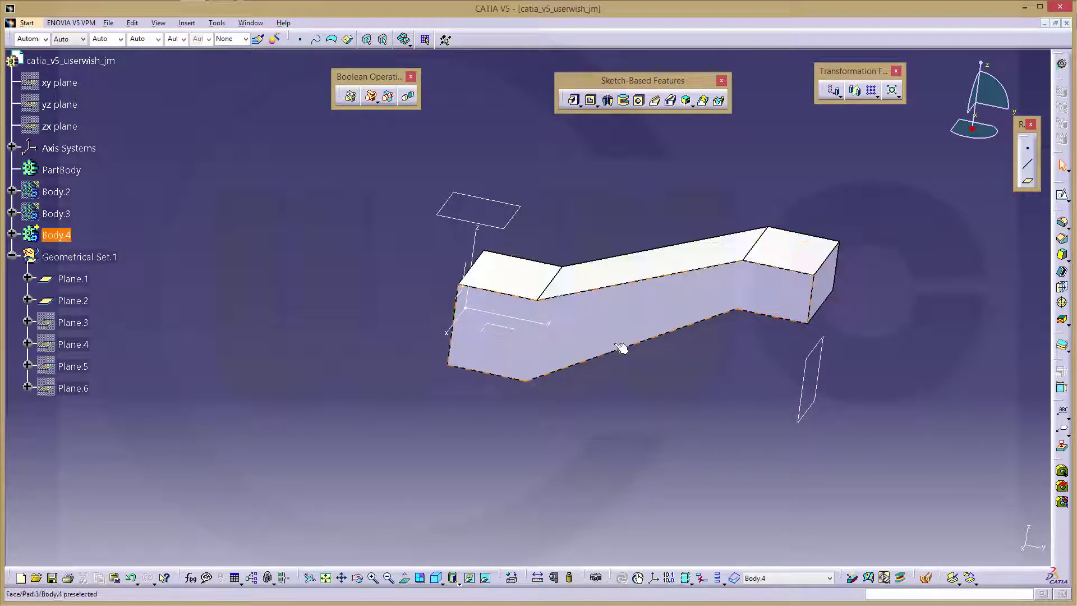
middle_click_drag(621, 348, 502, 381)
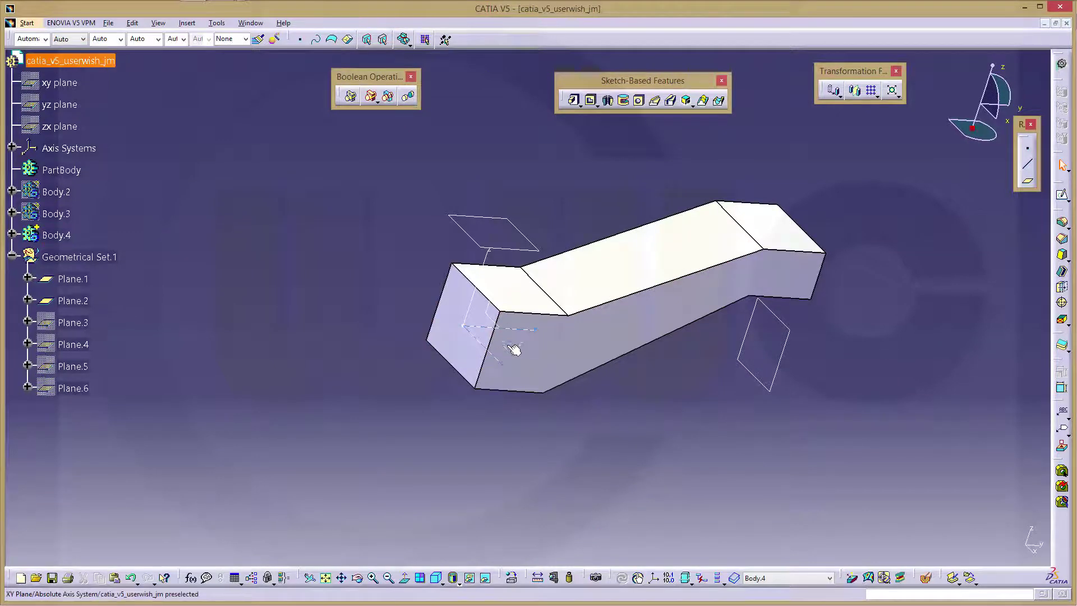
- Consult the dimensioned drawing in Windows-Fotoanzeige, and create a positioned sketch on the absolute axis system's xy plane back in CATIA
key("alt+Tab")
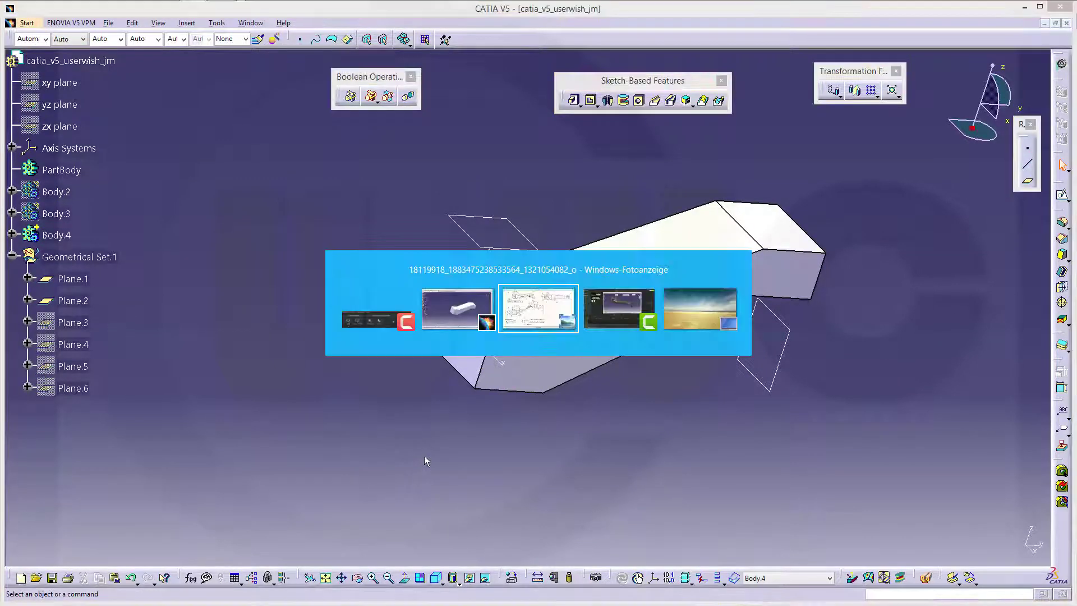
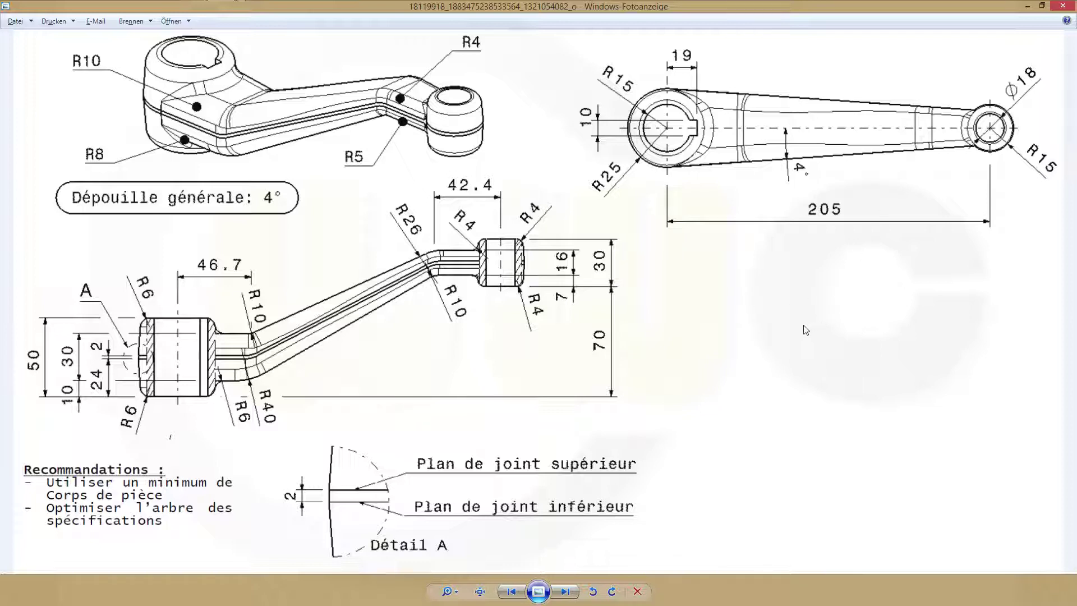
key("alt+Tab")
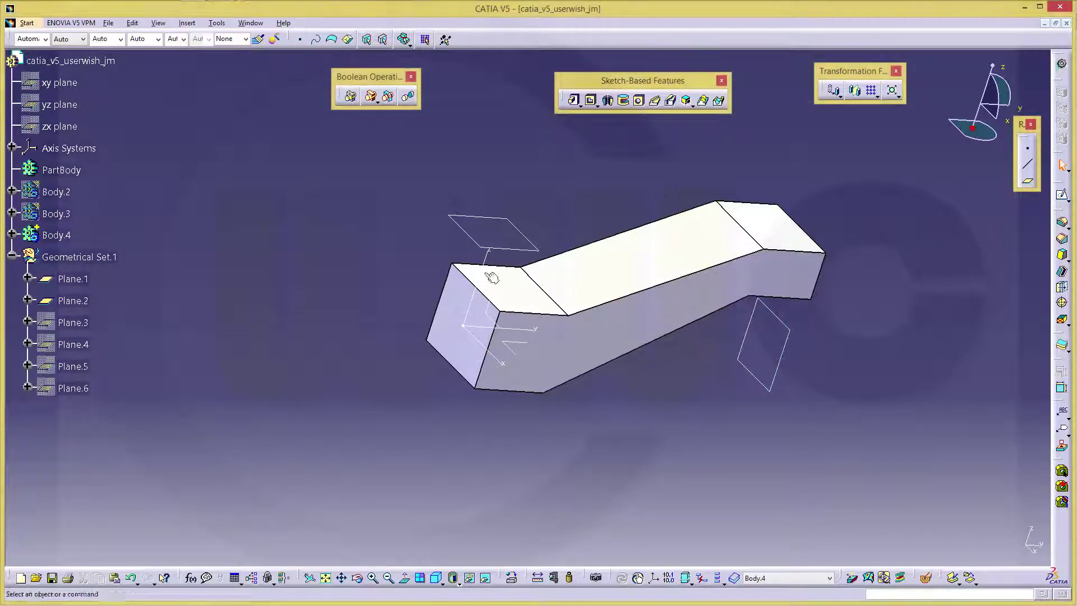
middle_click_drag(432, 317, 438, 314)
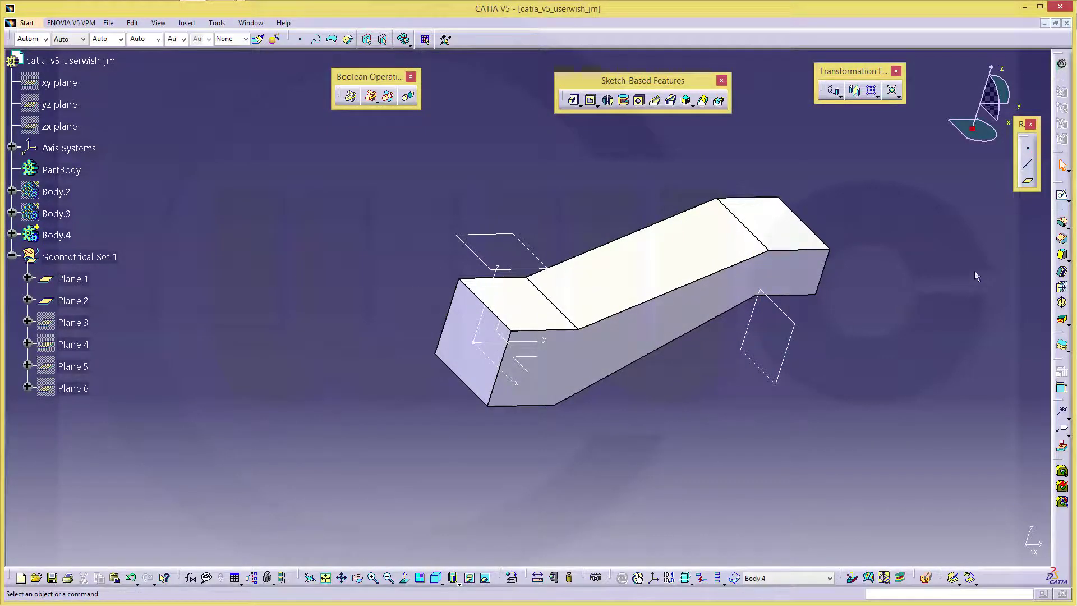
left_click(1069, 202)
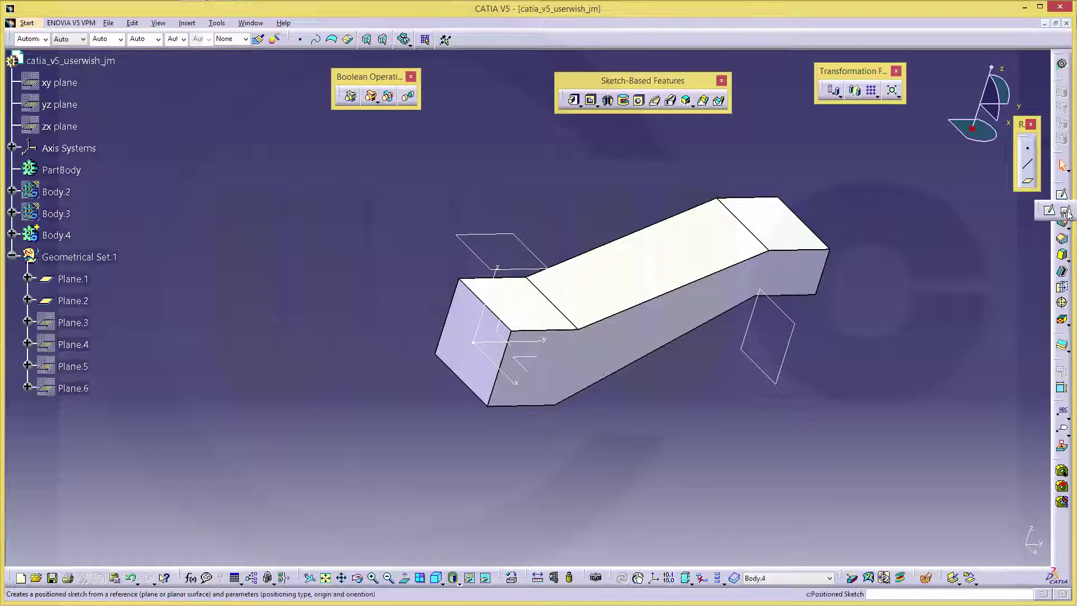
left_click(612, 363)
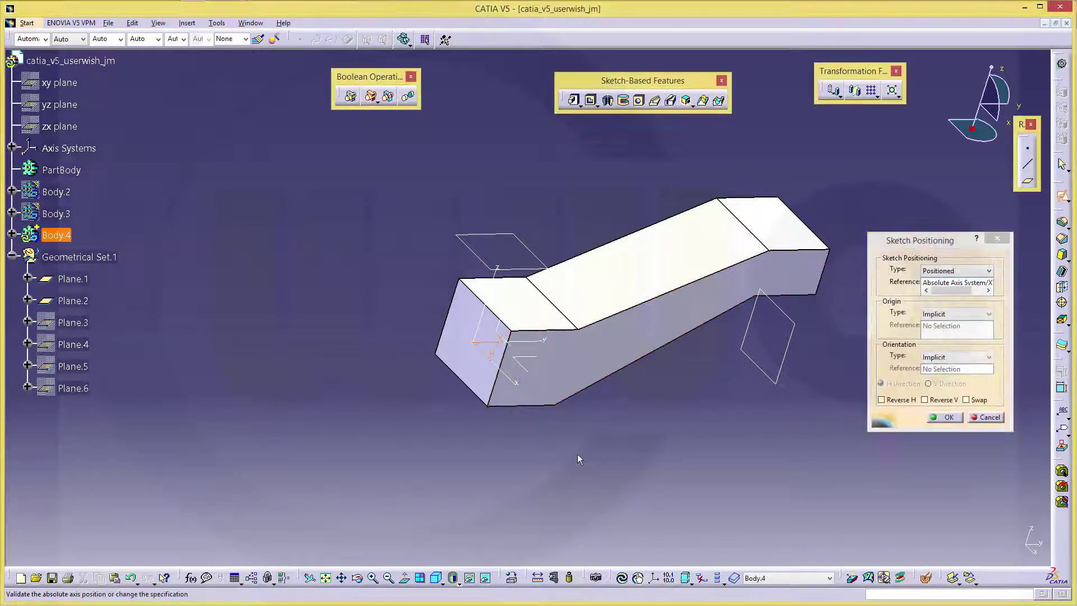
left_click(927, 419)
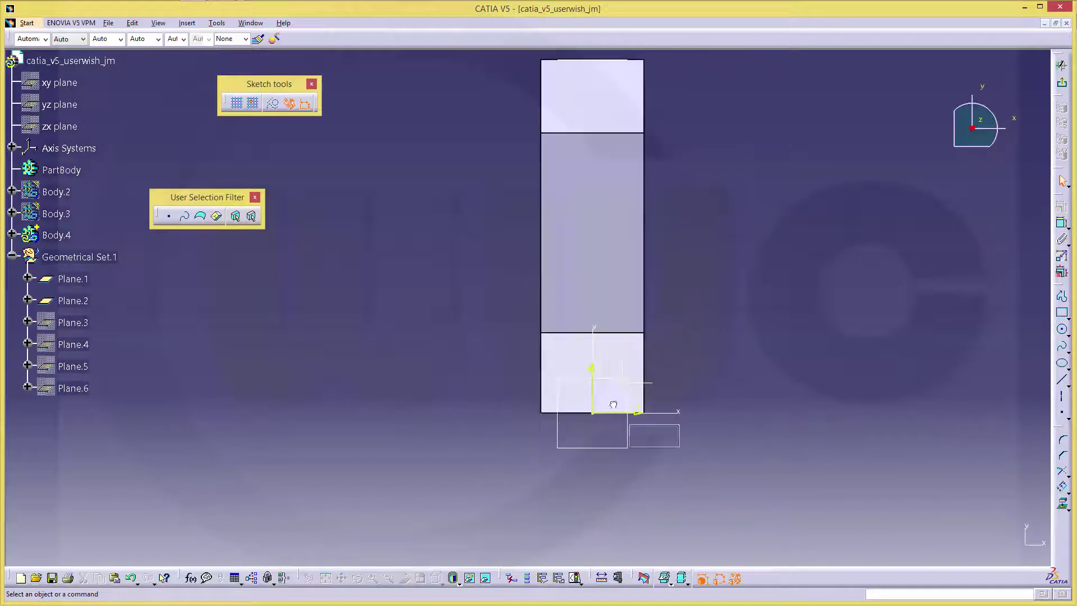
- Hide the new sketch's origin and its H and V axes
left_click_drag(680, 449, 572, 351)
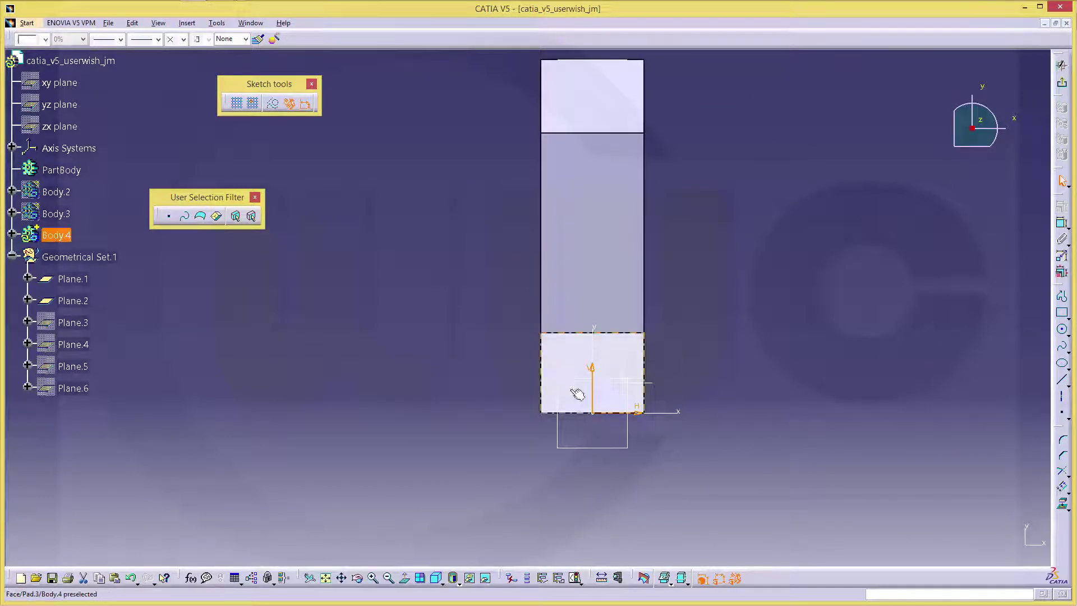
left_click(472, 580)
middle_click_drag(753, 351, 747, 401)
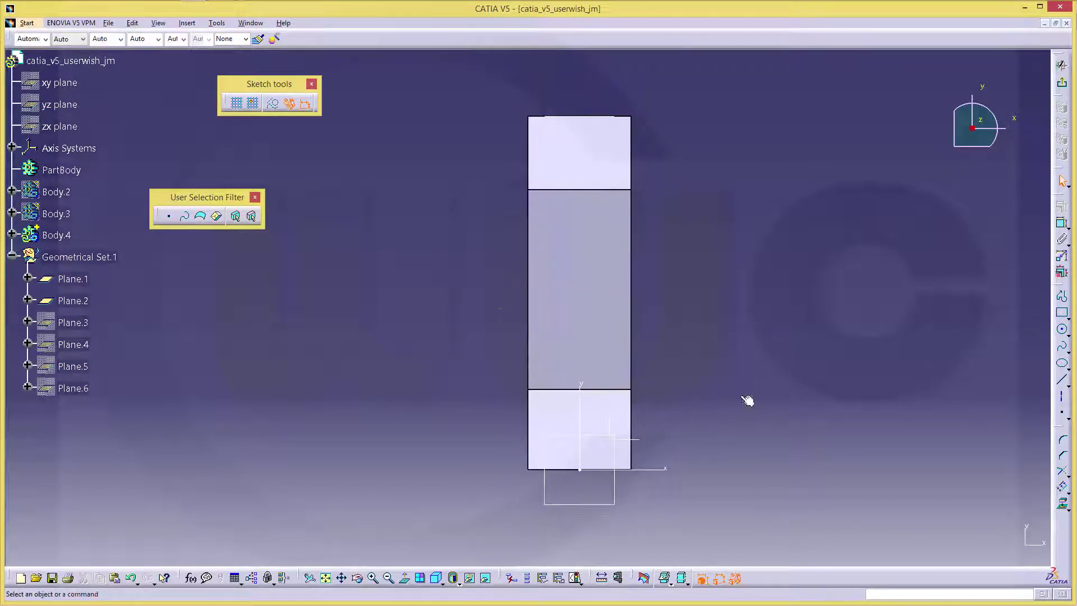
- Sketch a closed four-sided outline around the arm, tapering from a wide lower end to a narrower upper end
left_click(1064, 298)
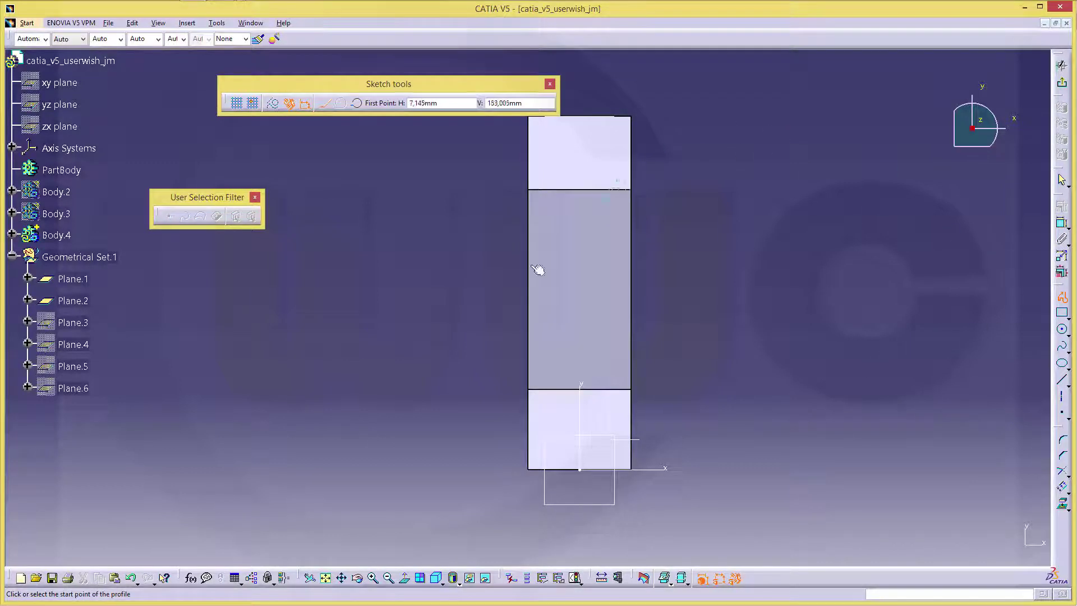
left_click(480, 449)
left_click(695, 449)
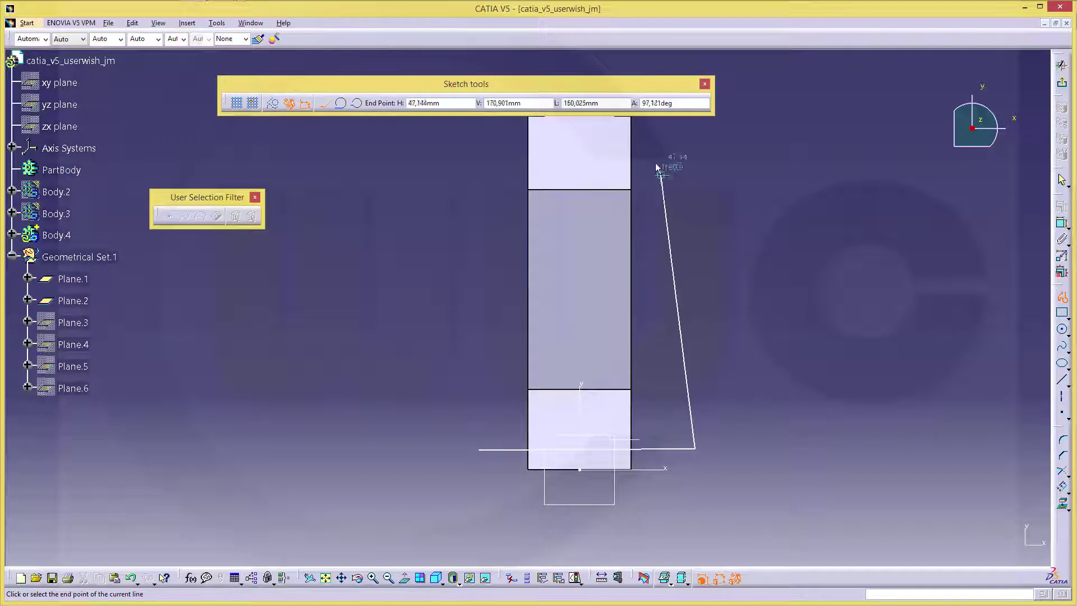
left_click(647, 131)
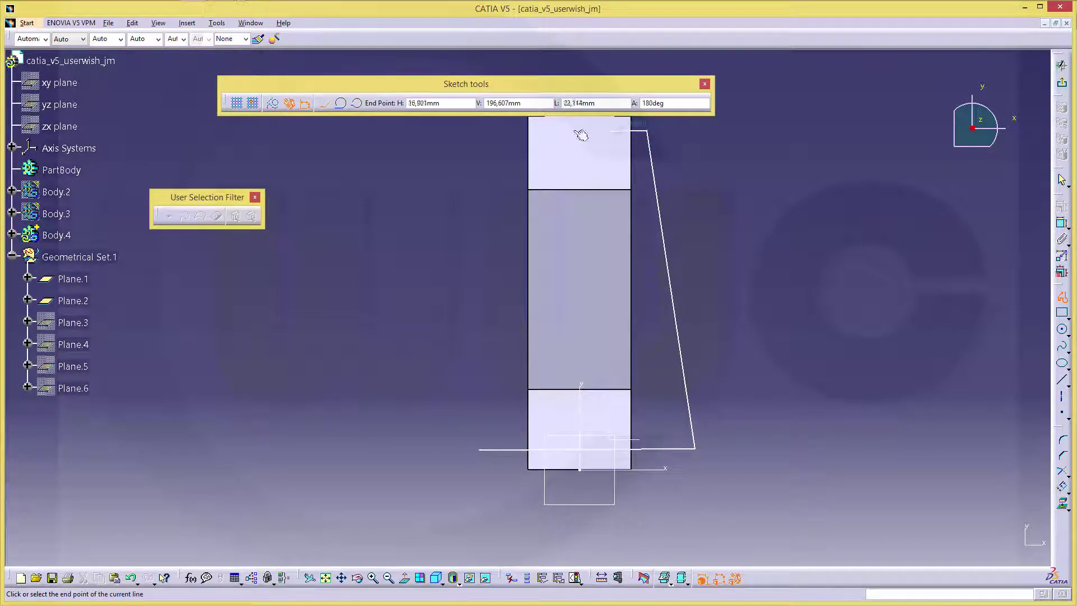
left_click(511, 133)
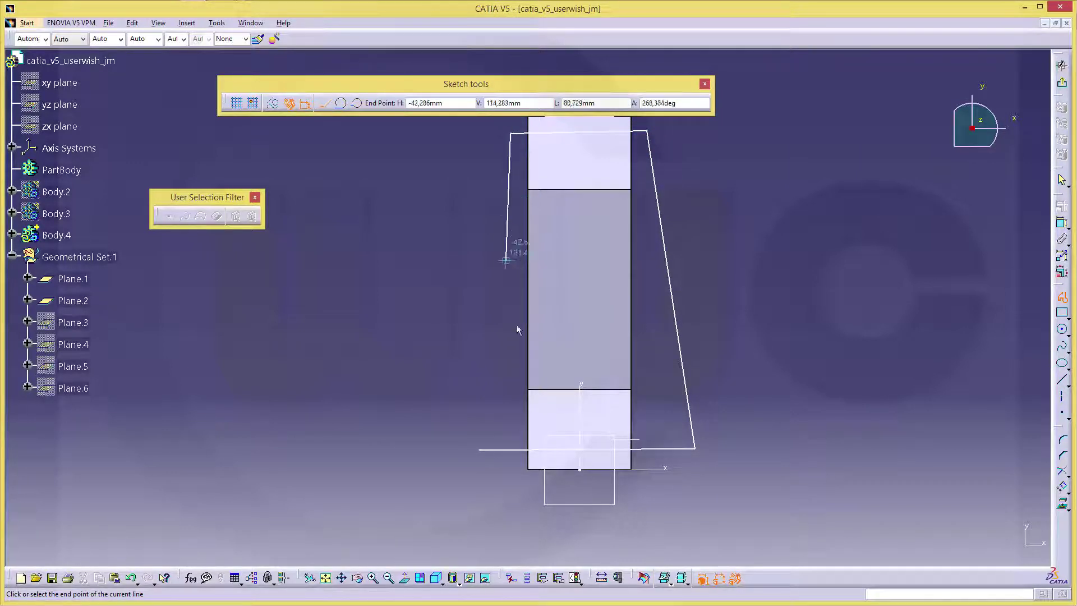
left_click(486, 452)
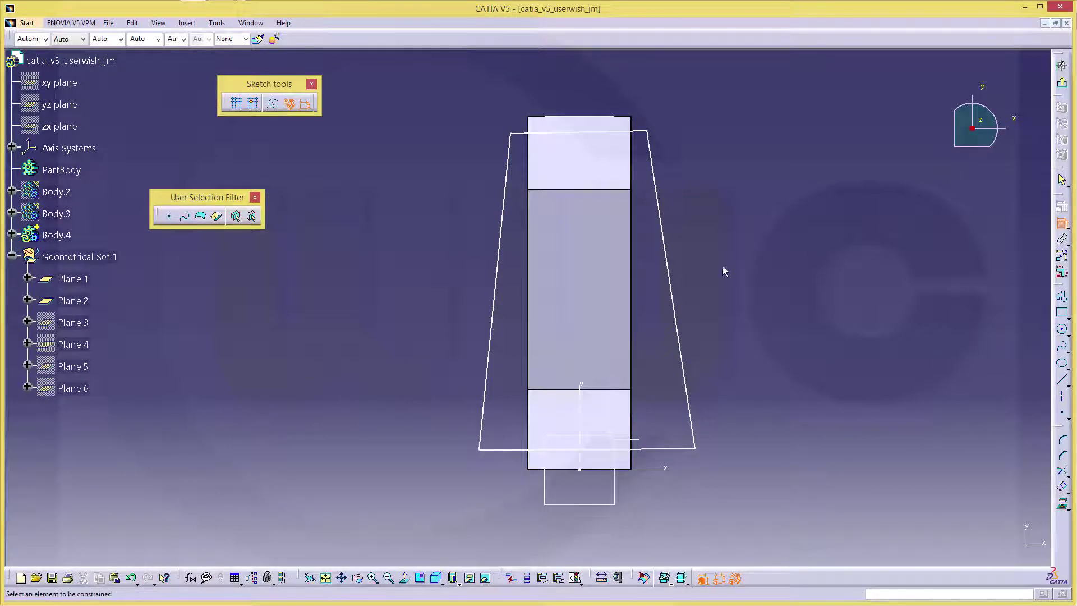
- Make the outline's two slanted side lines symmetric about the vertical y axis
left_click(673, 296)
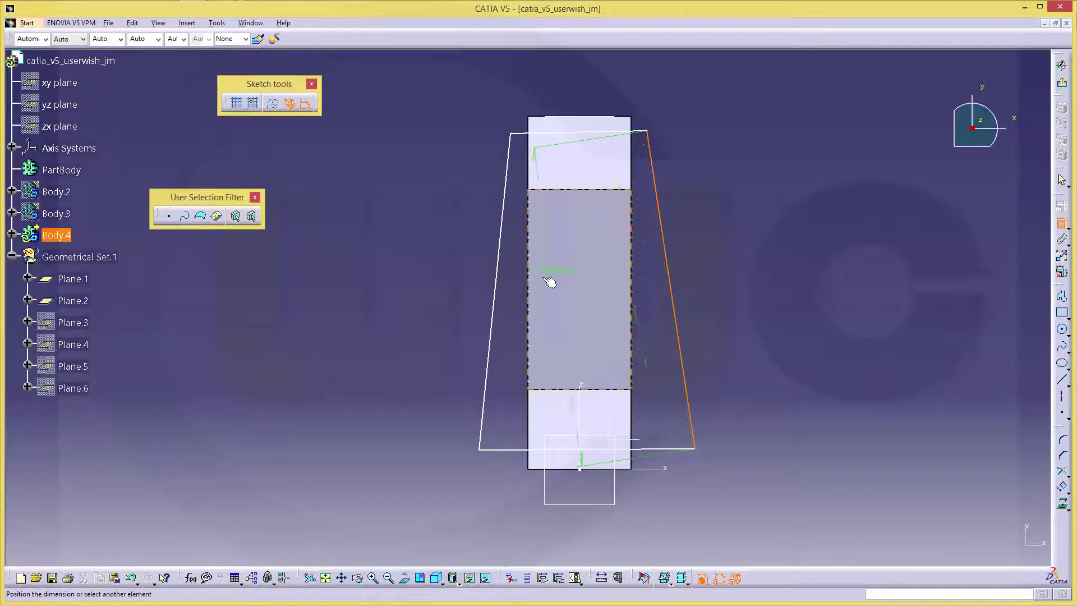
left_click(493, 315)
right_click(513, 294)
left_click(563, 384)
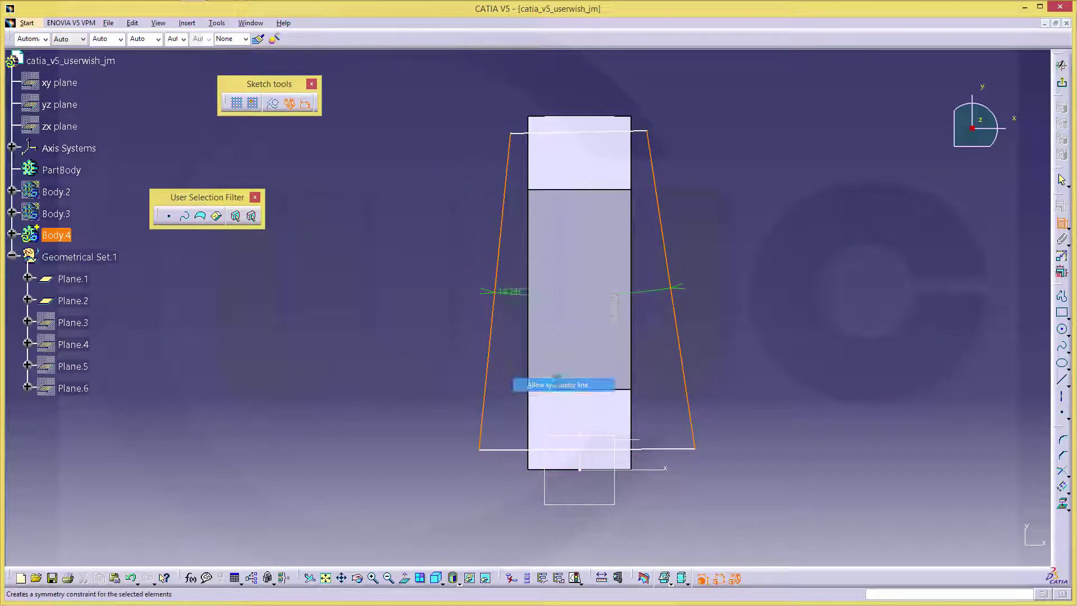
left_click(580, 393)
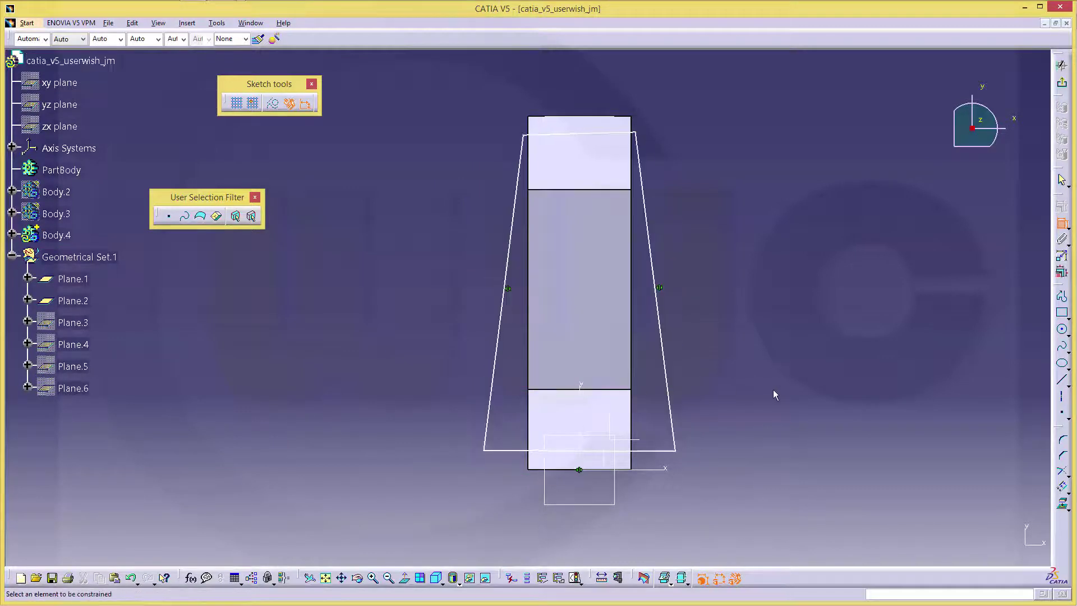
- Make the outline's upper edge coincident with the arm's upper end and its lower edge coincident with the horizontal x axis
left_click(605, 134)
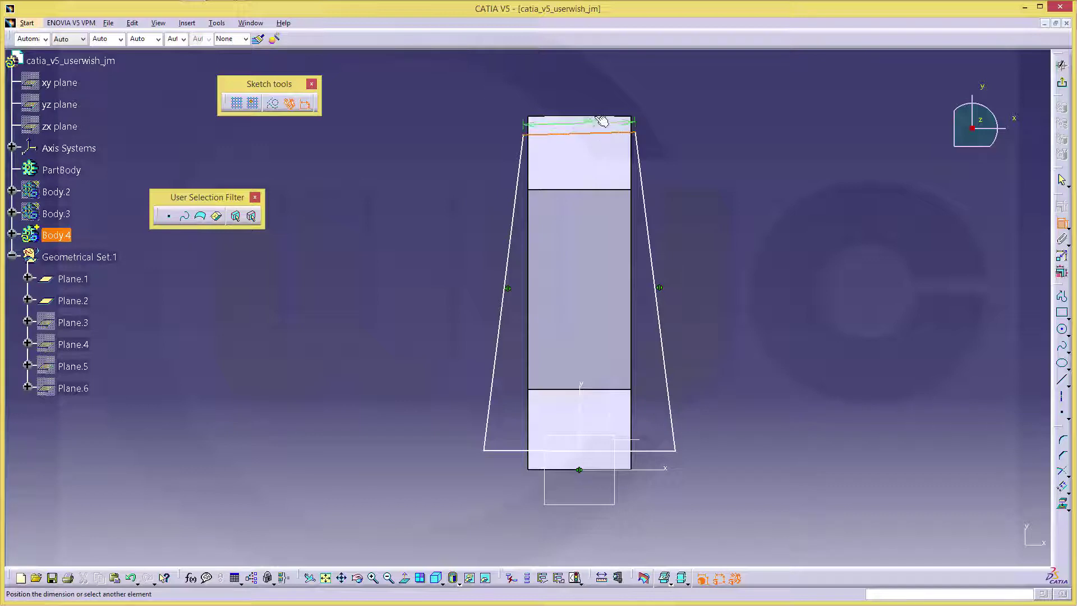
right_click(629, 83)
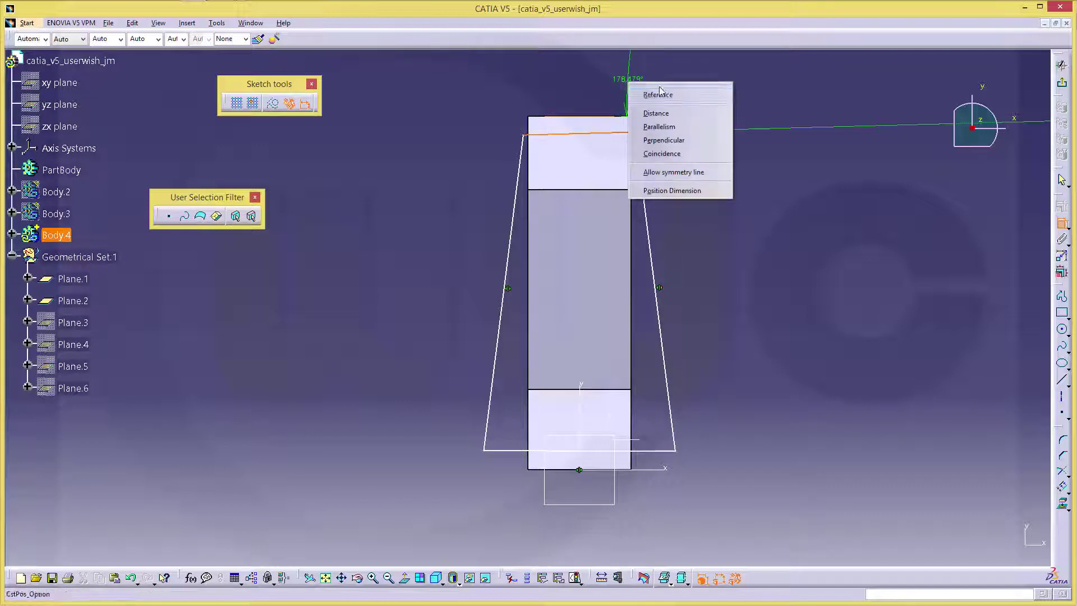
left_click(679, 150)
left_click(656, 446)
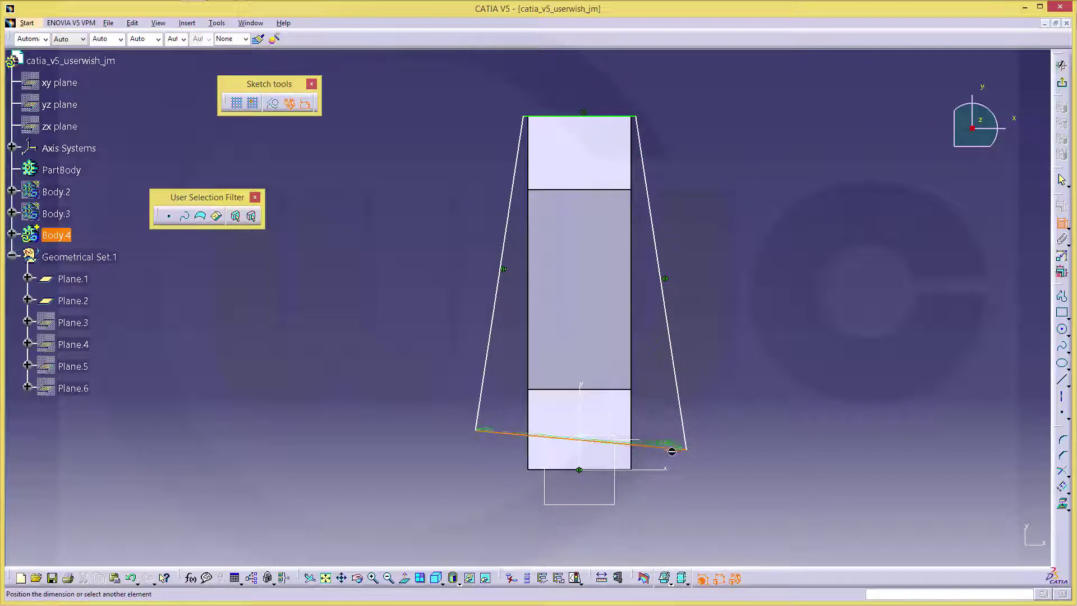
right_click(703, 470)
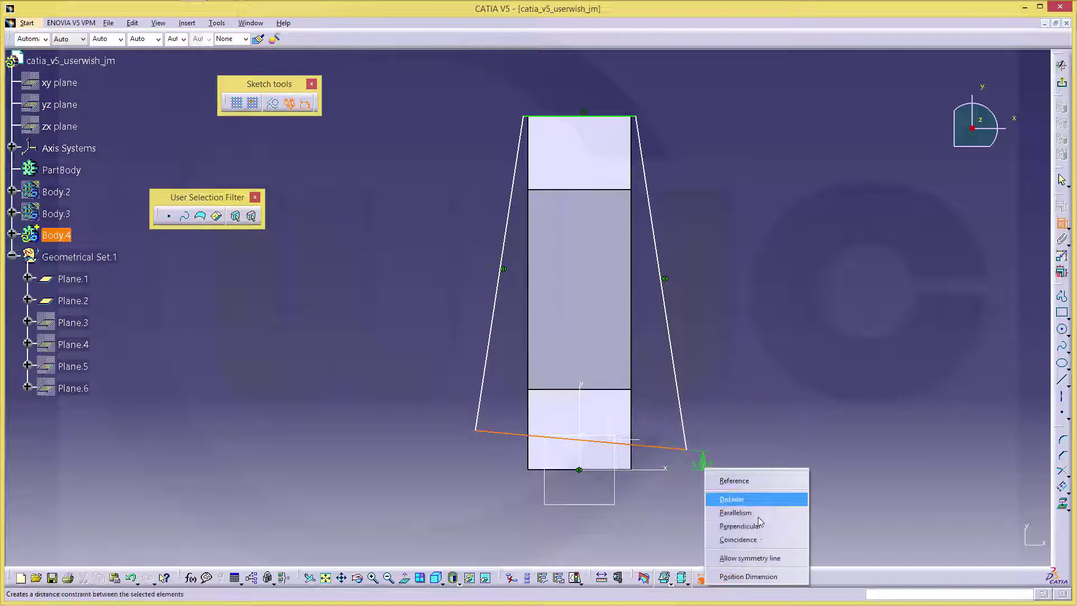
left_click(751, 558)
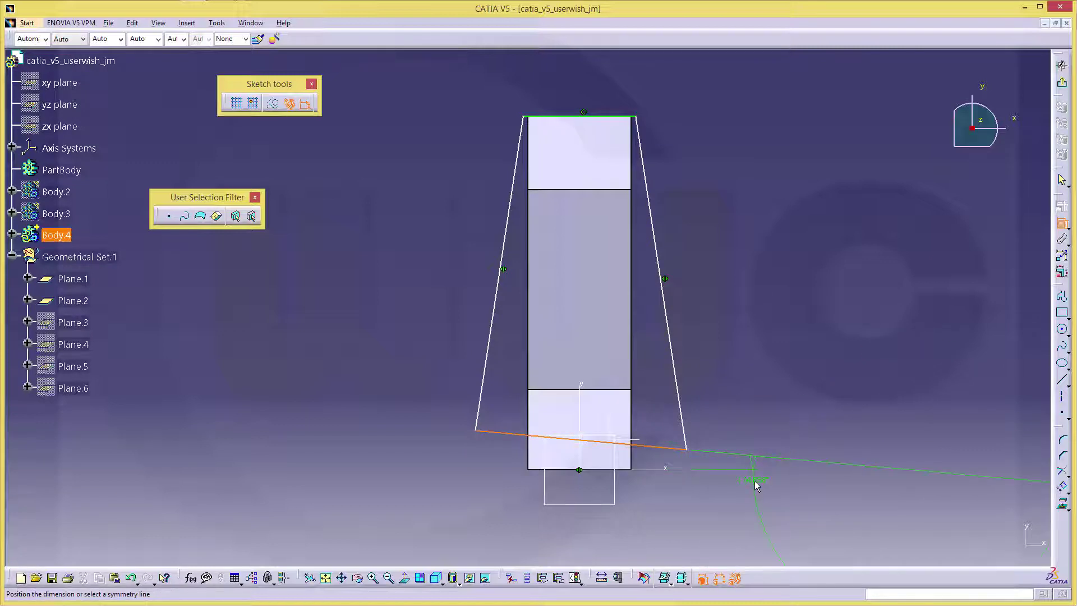
right_click(756, 486)
left_click(799, 553)
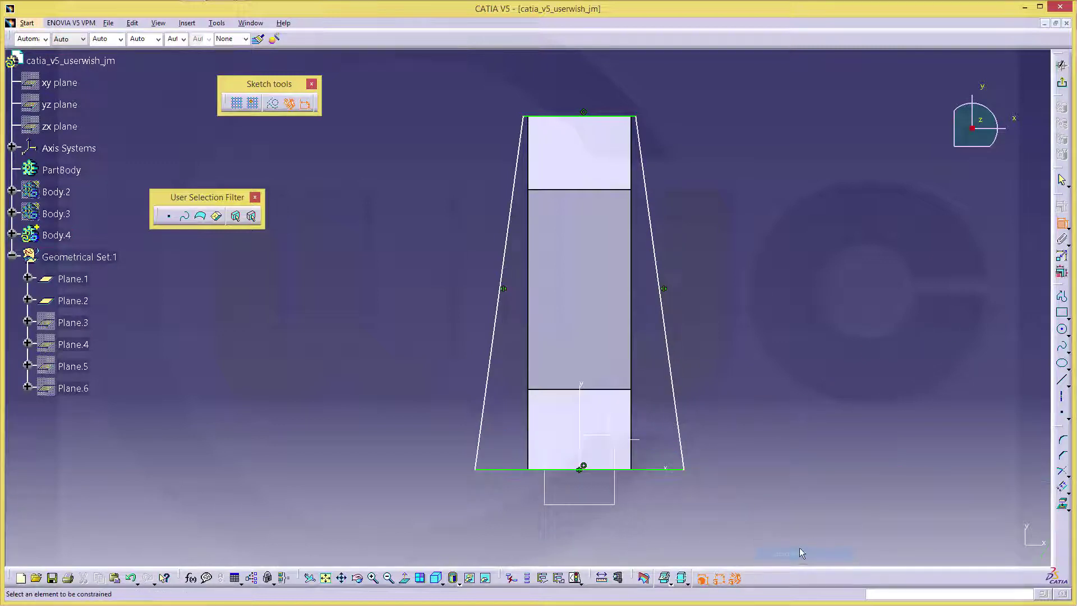
- Dimension the angle between the outline's lower edge and one slanted side, and set it to 86 degrees
left_click(666, 469)
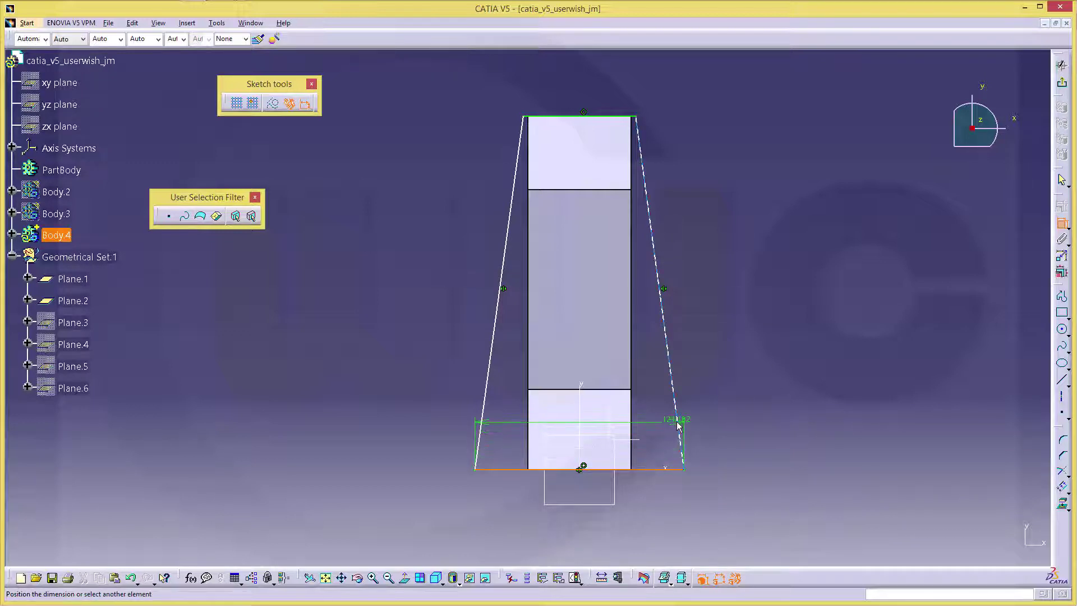
left_click(678, 424)
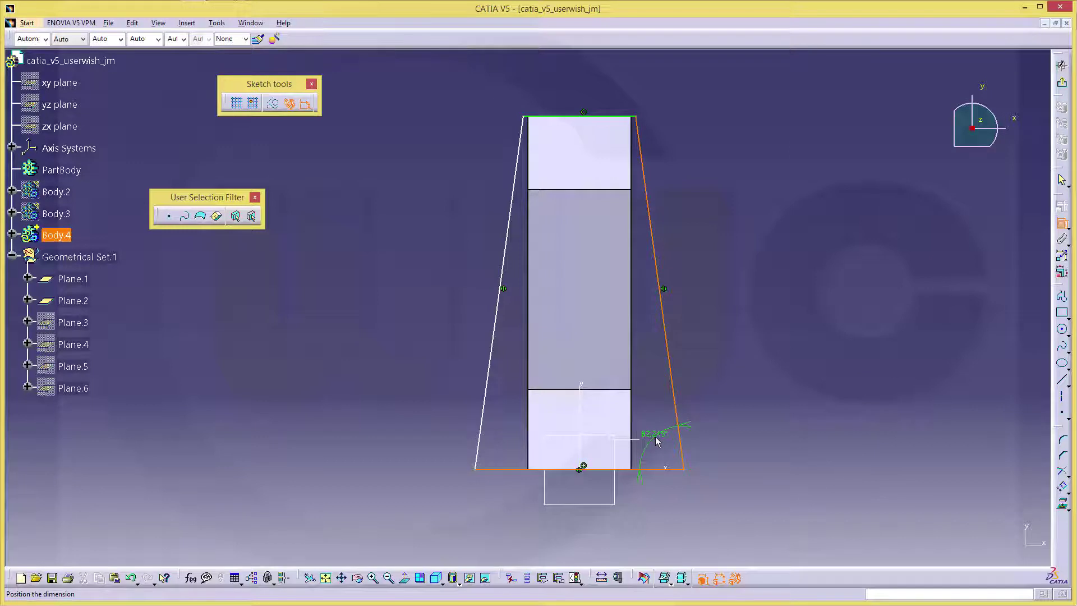
left_click(656, 442)
double_click(655, 434)
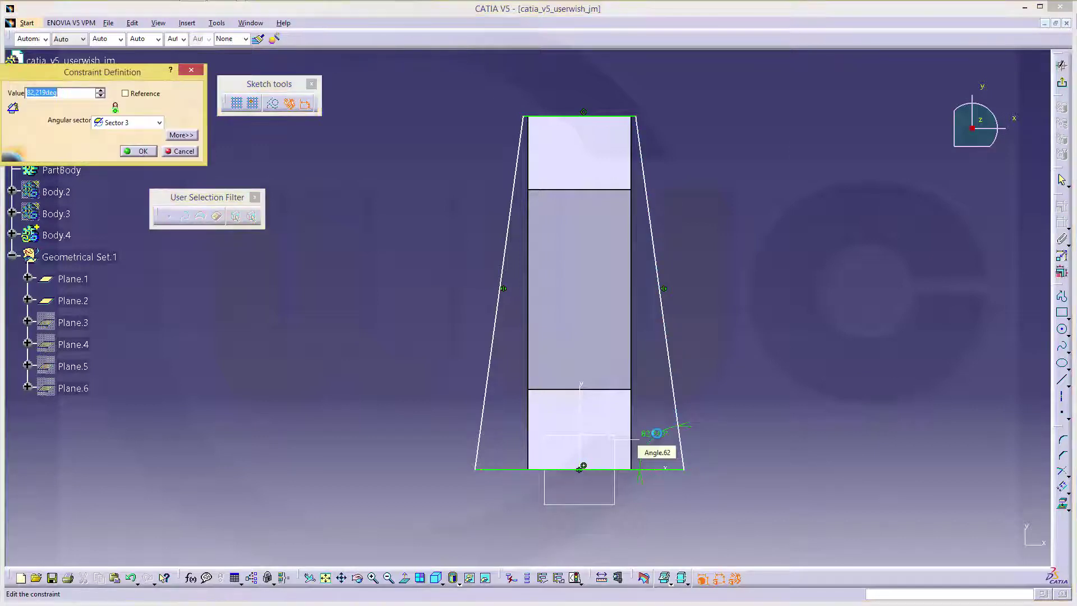
type("86")
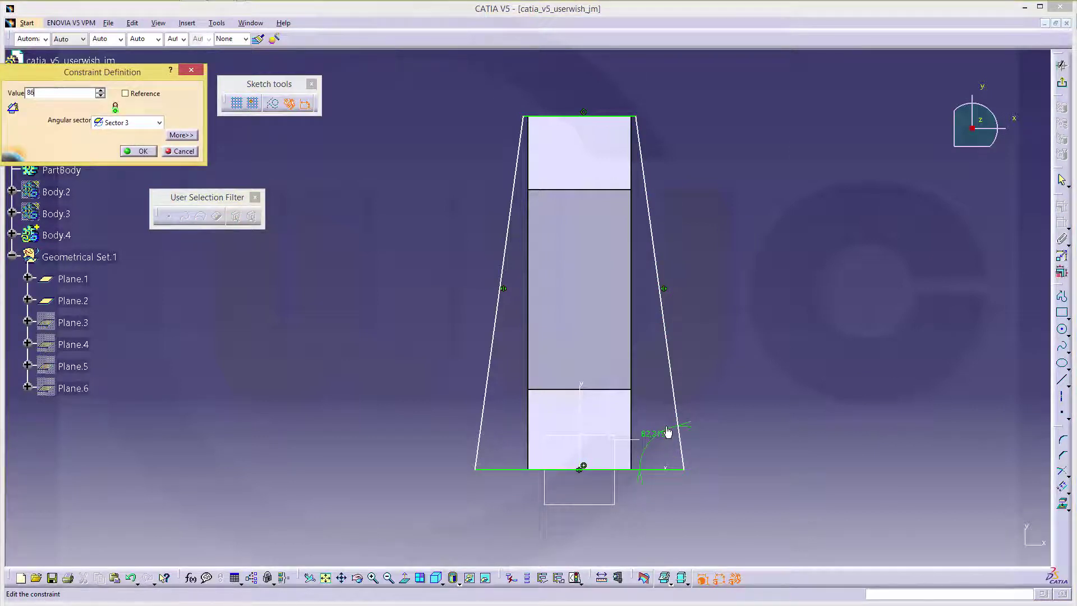
key("Return")
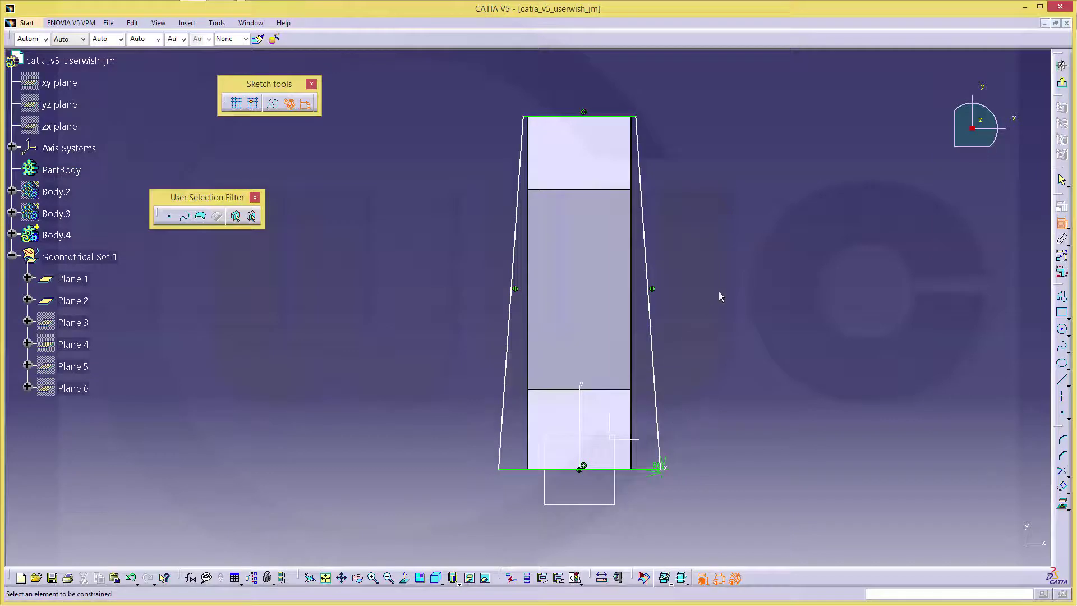
- Dimension the outline's lower edge, set its length to 50 mm, and finish the sketch
left_click(650, 469)
left_click(618, 517)
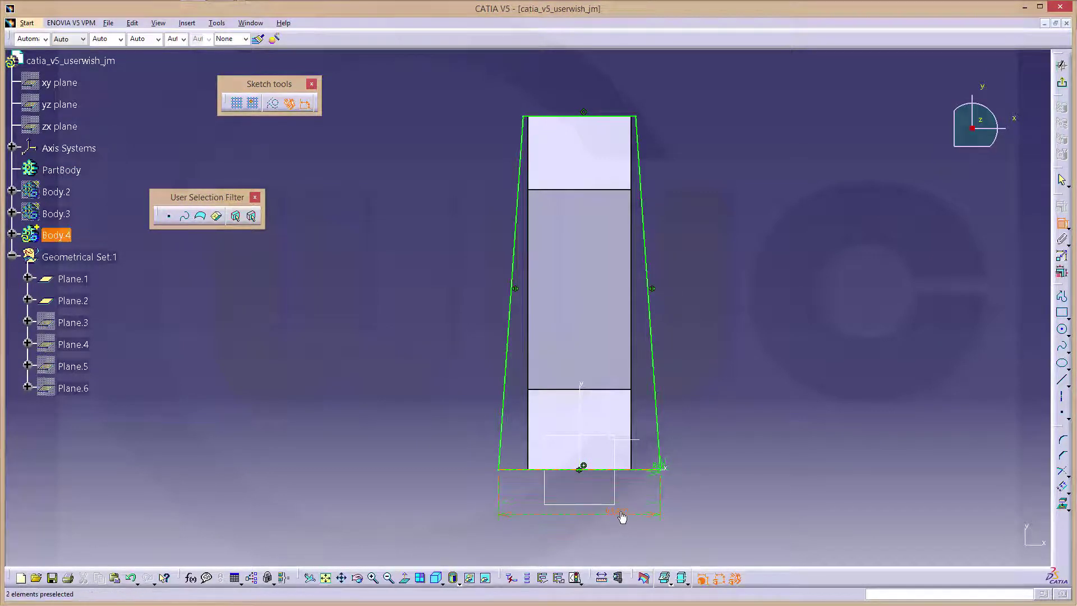
double_click(620, 513)
type("50")
key("Return")
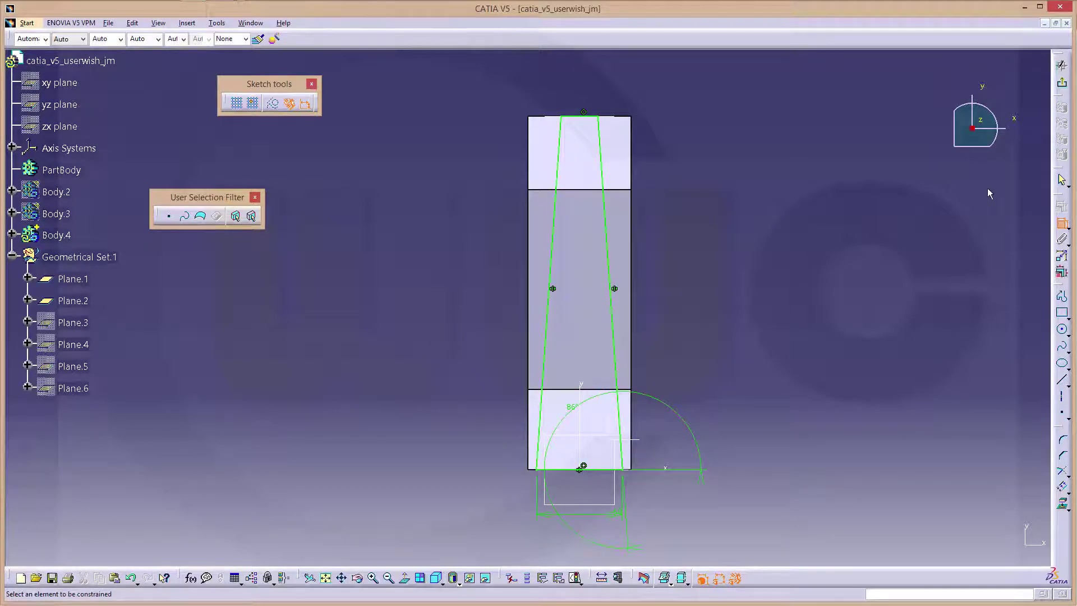
left_click(1062, 82)
- Pocket Body.4 with Sketch.4, setting both limits to Up to last and reversing the side so the material outside the profile is removed
middle_click_drag(785, 267, 483, 198)
left_click(592, 101)
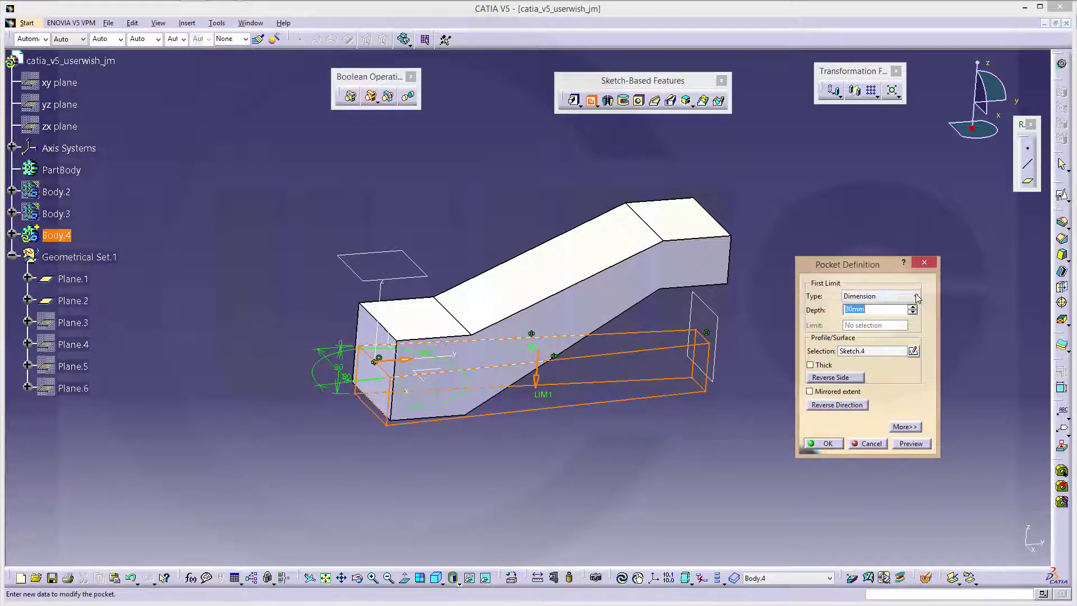
left_click(916, 296)
left_click(874, 325)
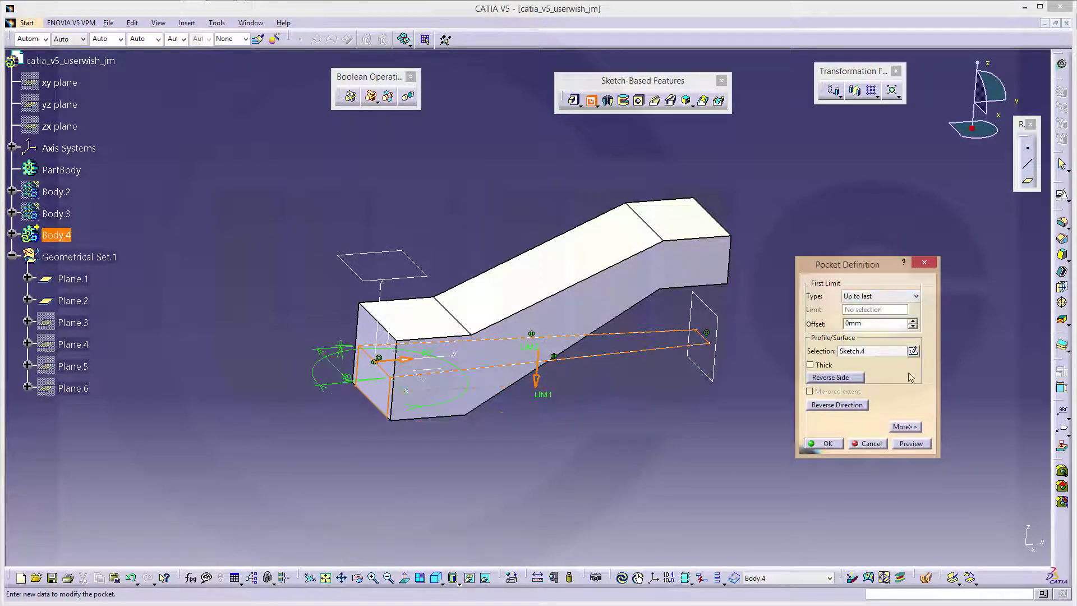
left_click(905, 427)
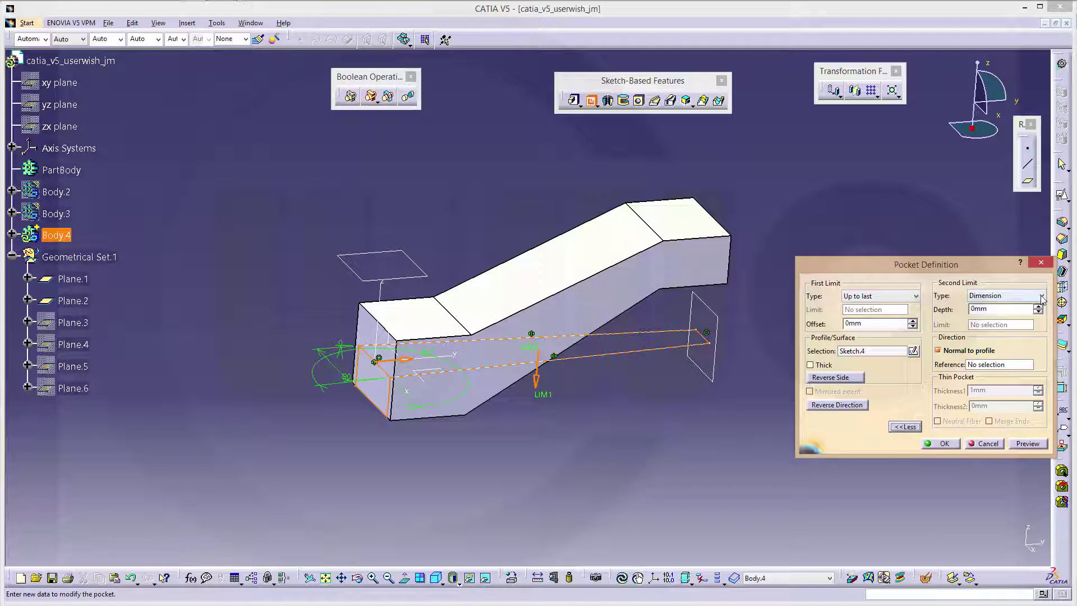
left_click(1042, 296)
left_click(983, 324)
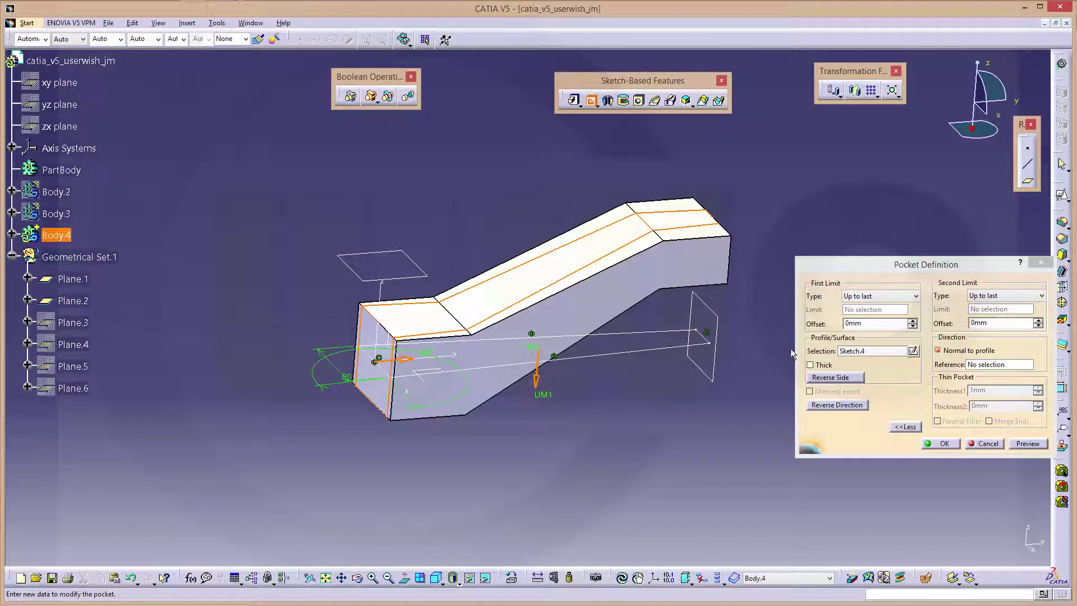
left_click(830, 378)
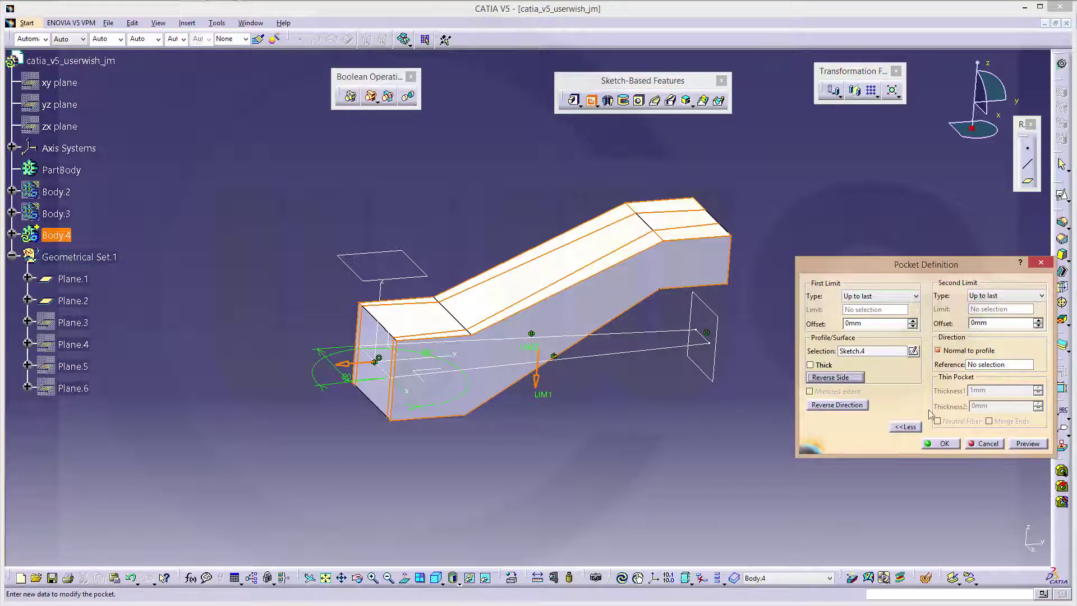
left_click(945, 443)
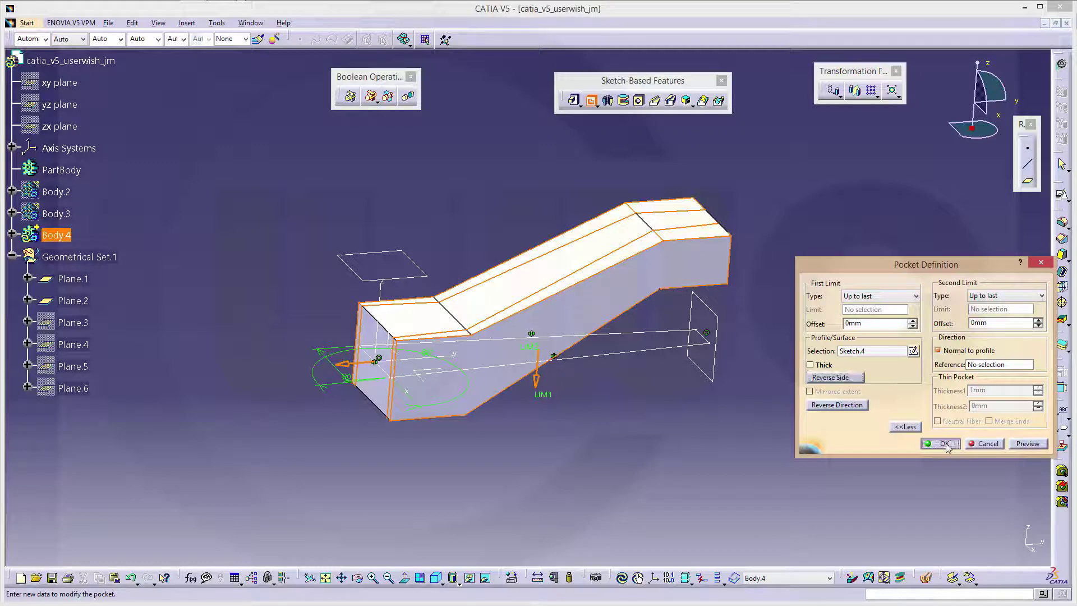
middle_click_drag(582, 337, 557, 213)
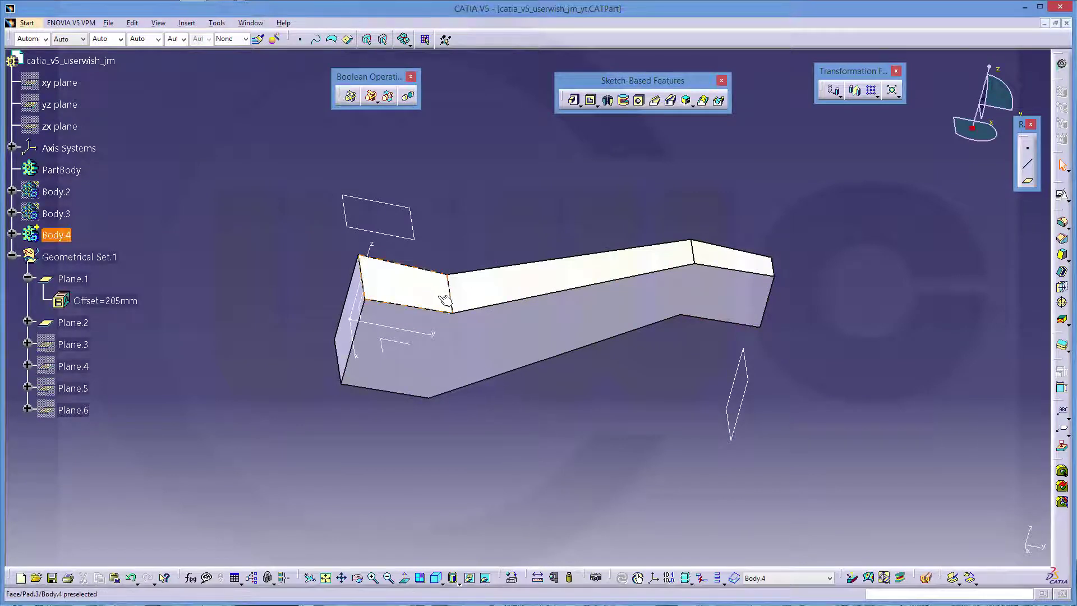
middle_click_drag(633, 442, 507, 298)
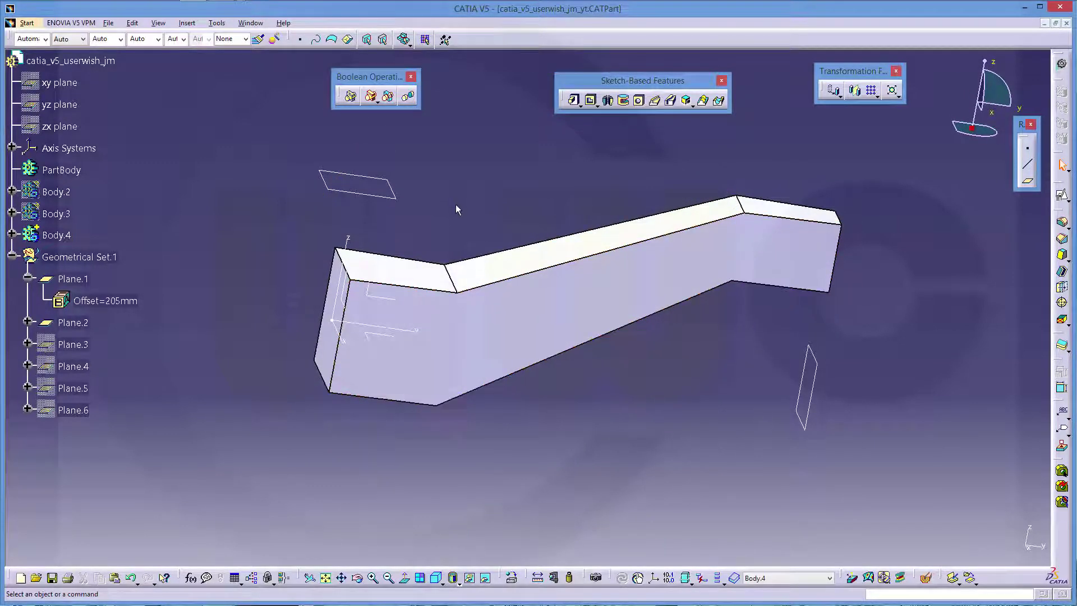
middle_click_drag(579, 395, 583, 373)
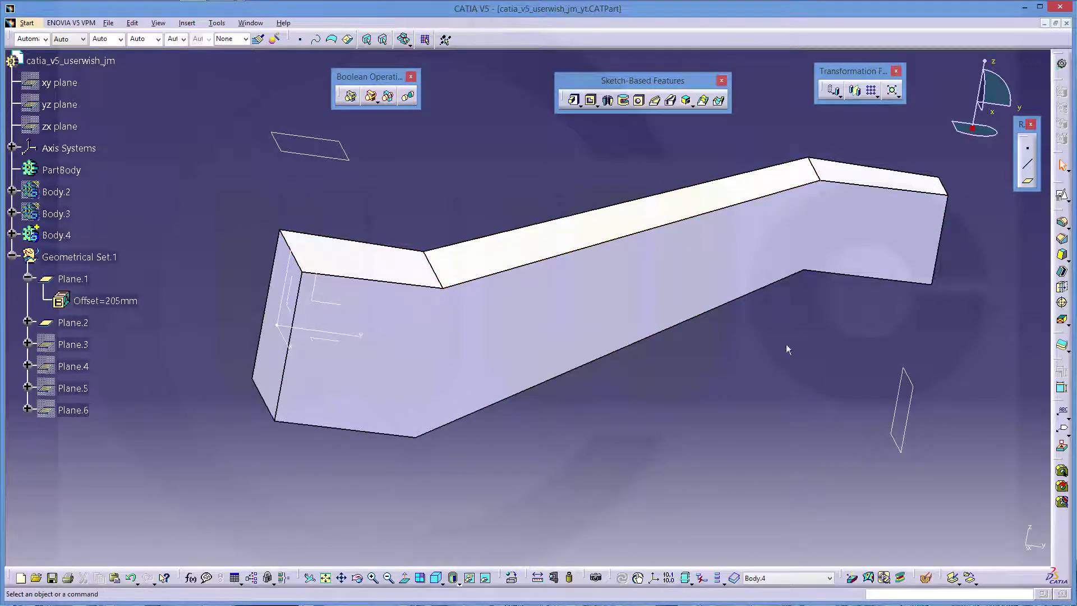
middle_click_drag(711, 376, 698, 410)
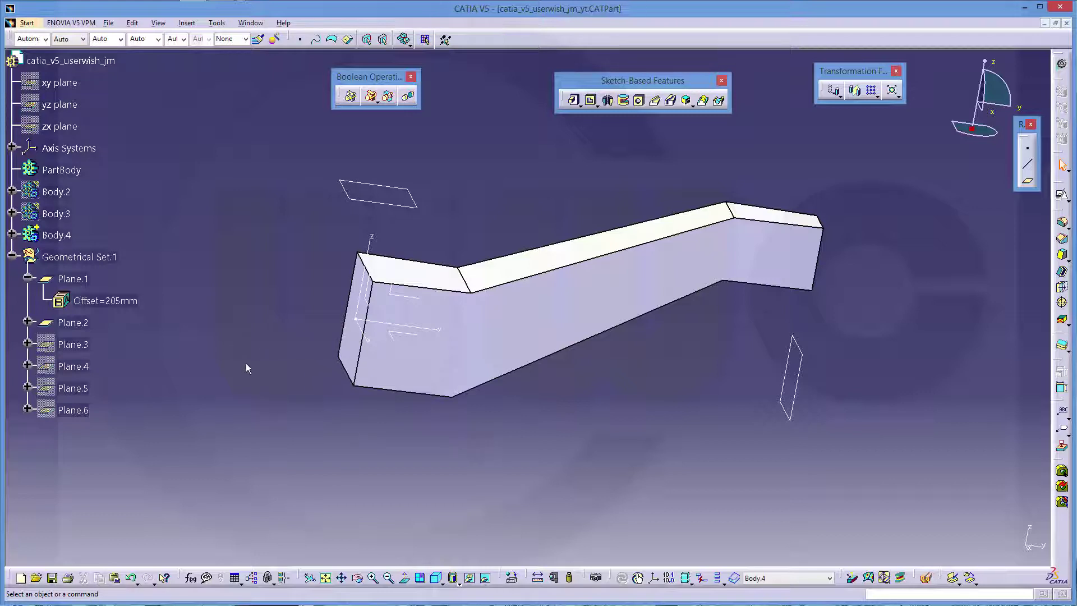
- Switch to the Generative Shape Design workbench and expand Body.4 in the specification tree to show its features
left_click(1063, 68)
left_click(964, 188)
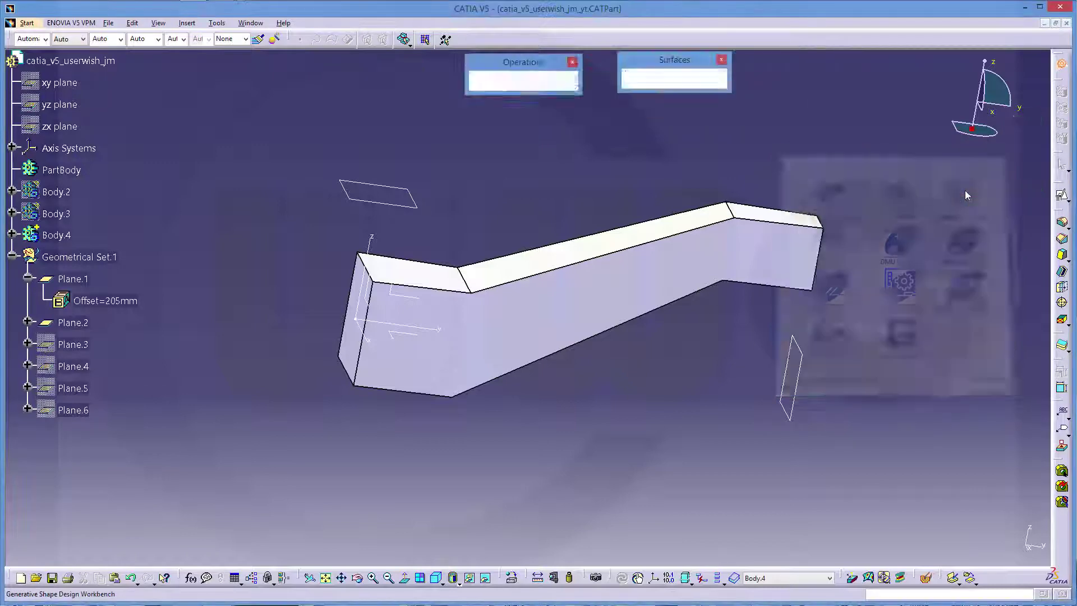
left_click(12, 191)
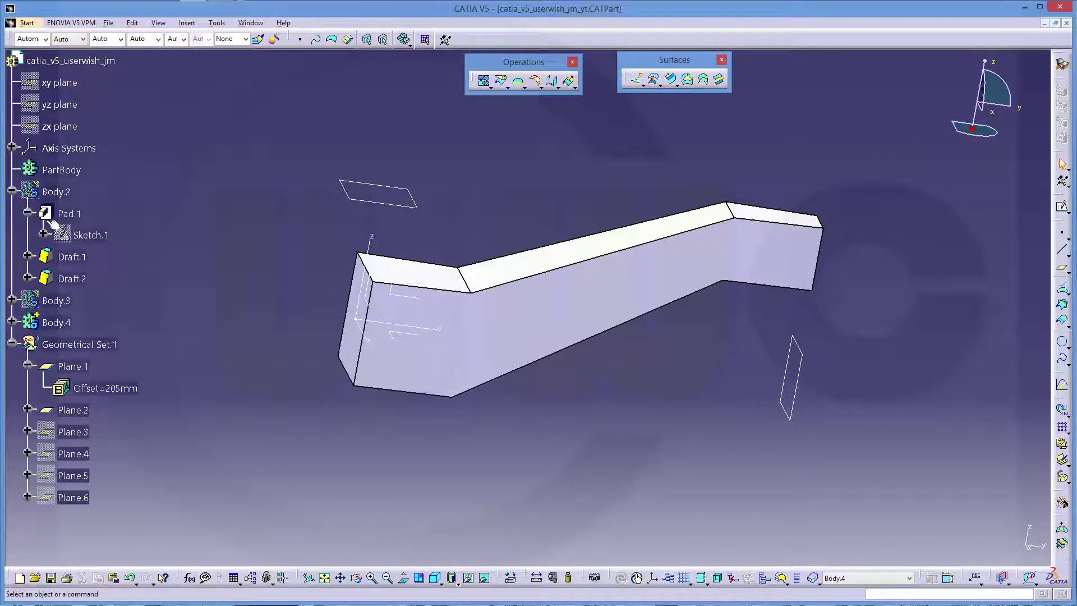
left_click(12, 191)
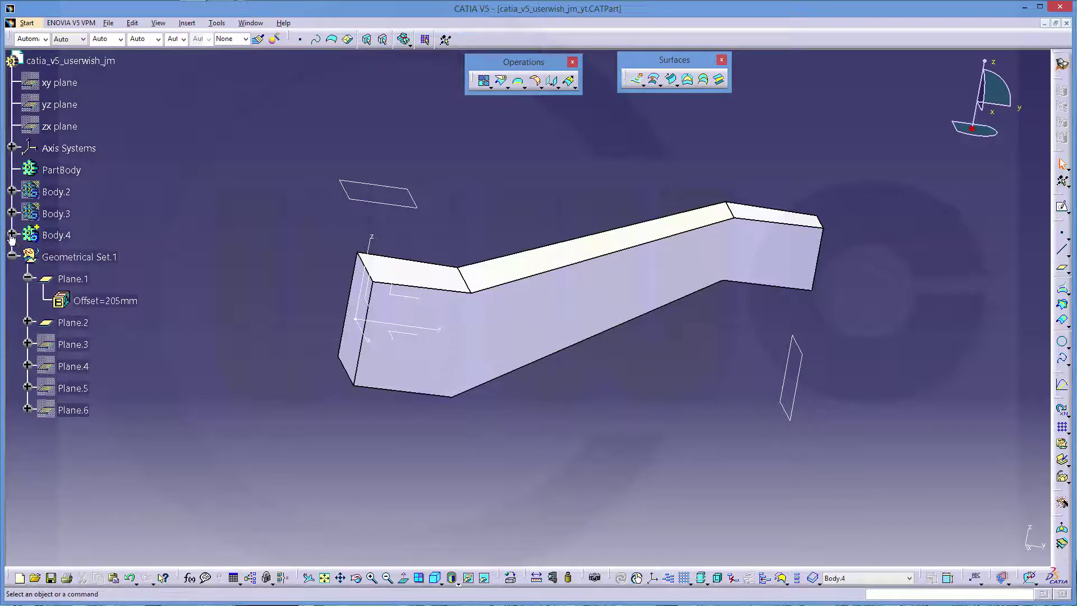
left_click(12, 235)
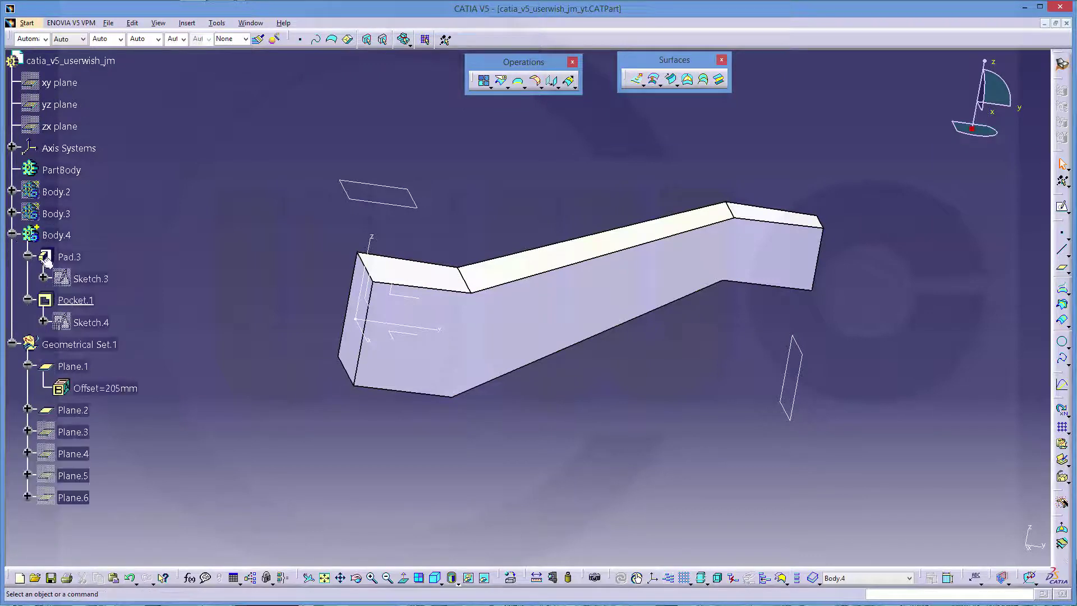
- Copy Sketch.3 from Pad.3 and paste the copy into the part
right_click(92, 280)
left_click(118, 389)
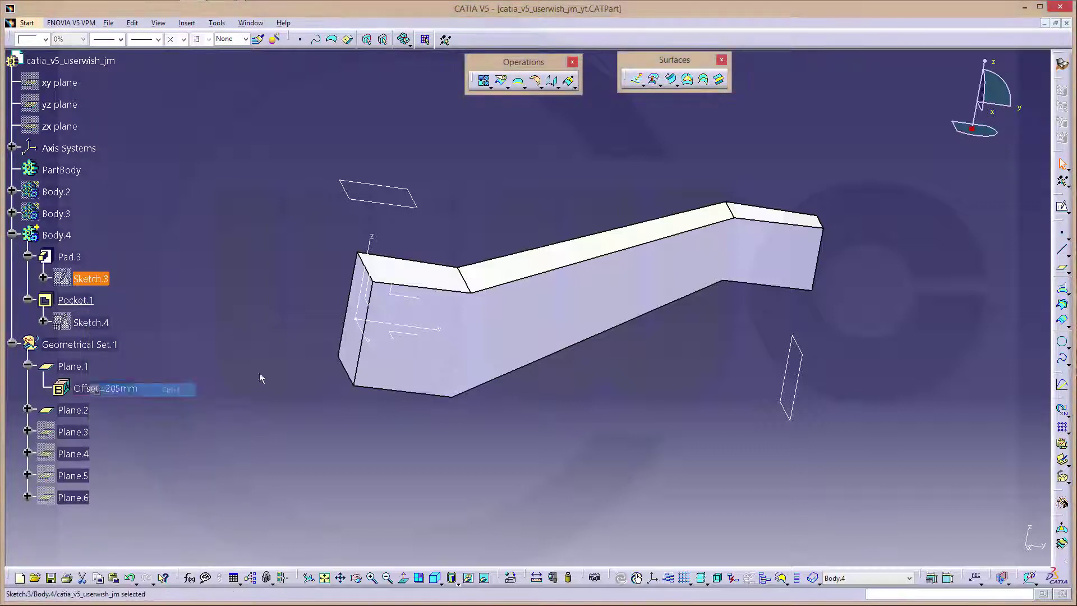
right_click(401, 298)
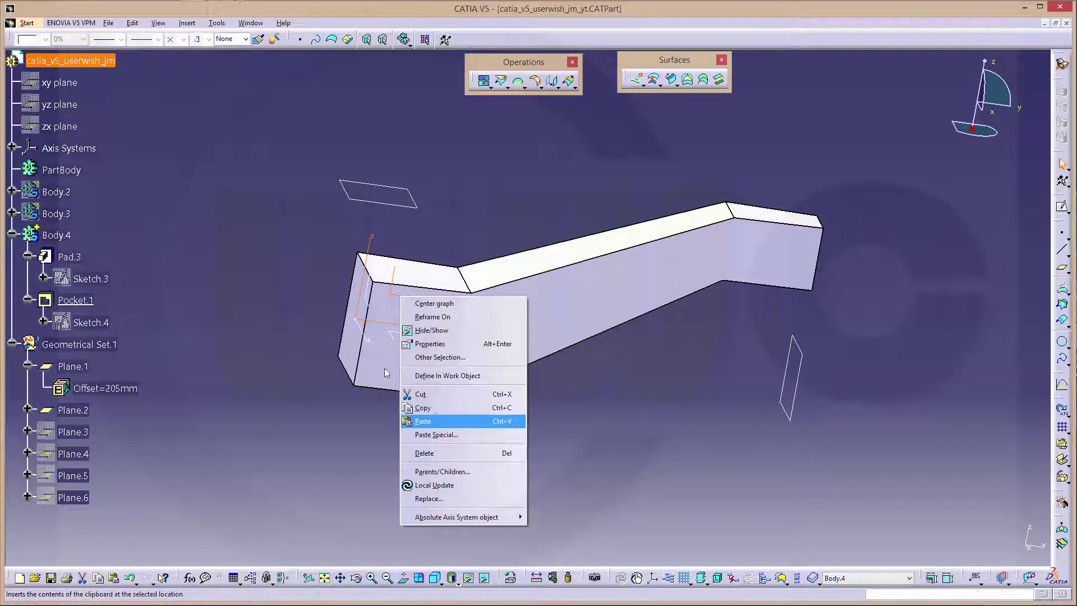
key("Escape")
right_click(86, 58)
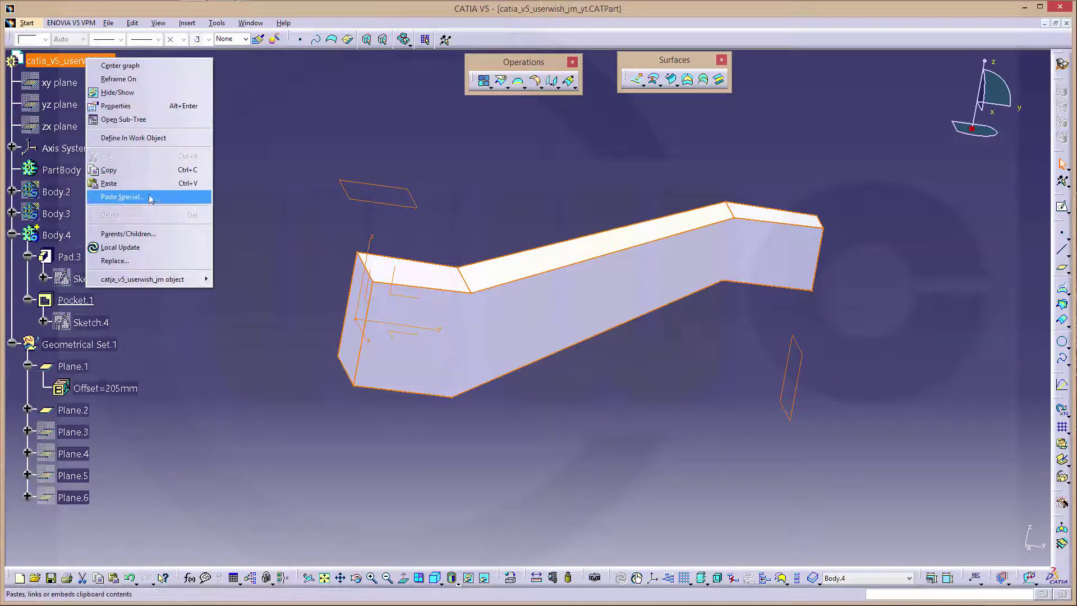
left_click(112, 183)
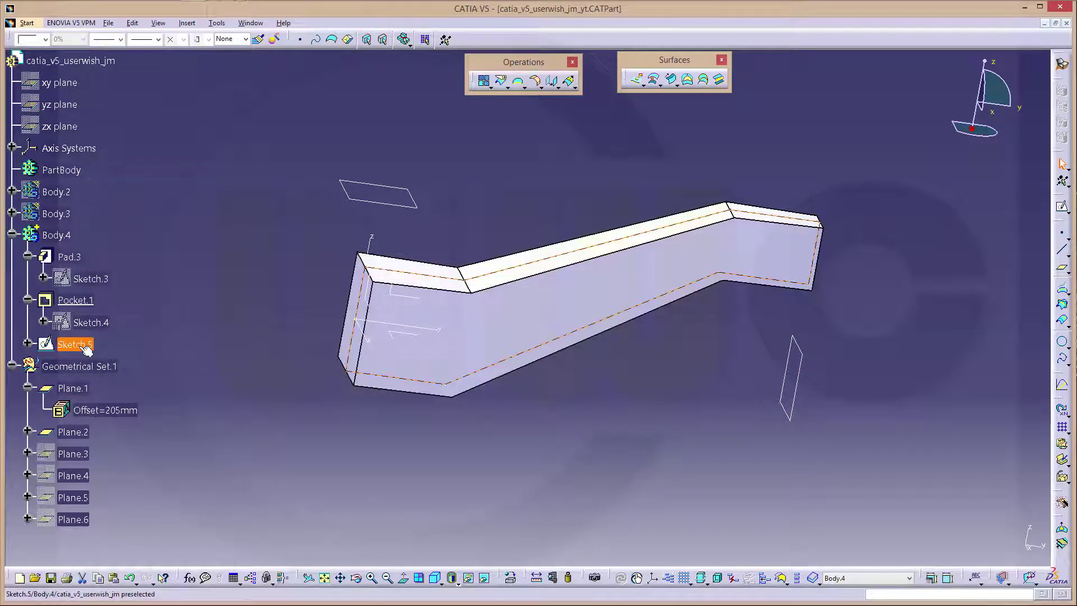
- Hide the pasted Sketch.5, show it again, and compare it with the profile of Body.4
right_click(80, 346)
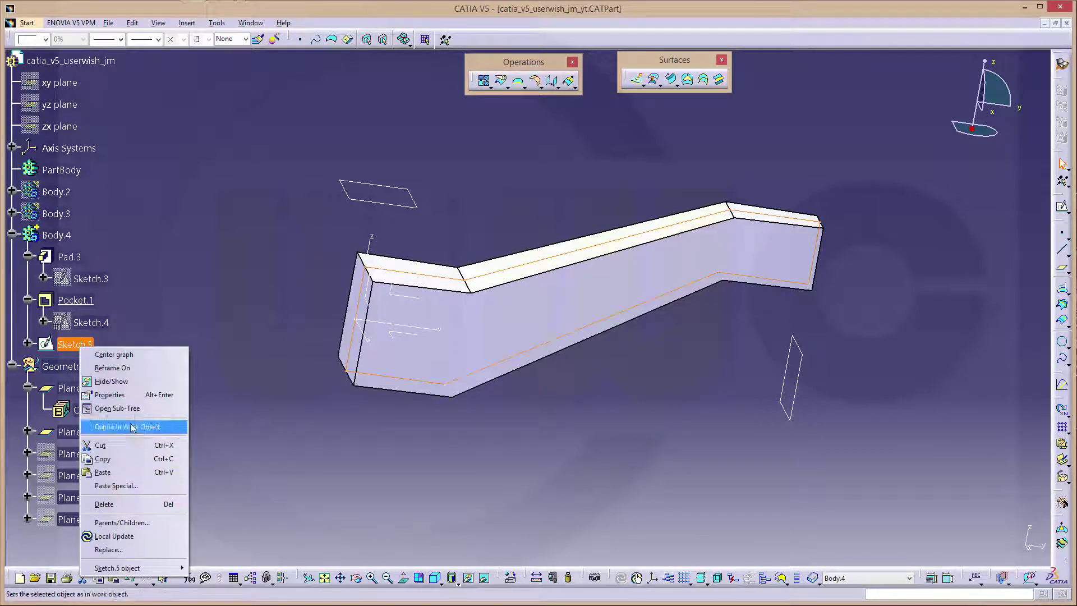
left_click(118, 381)
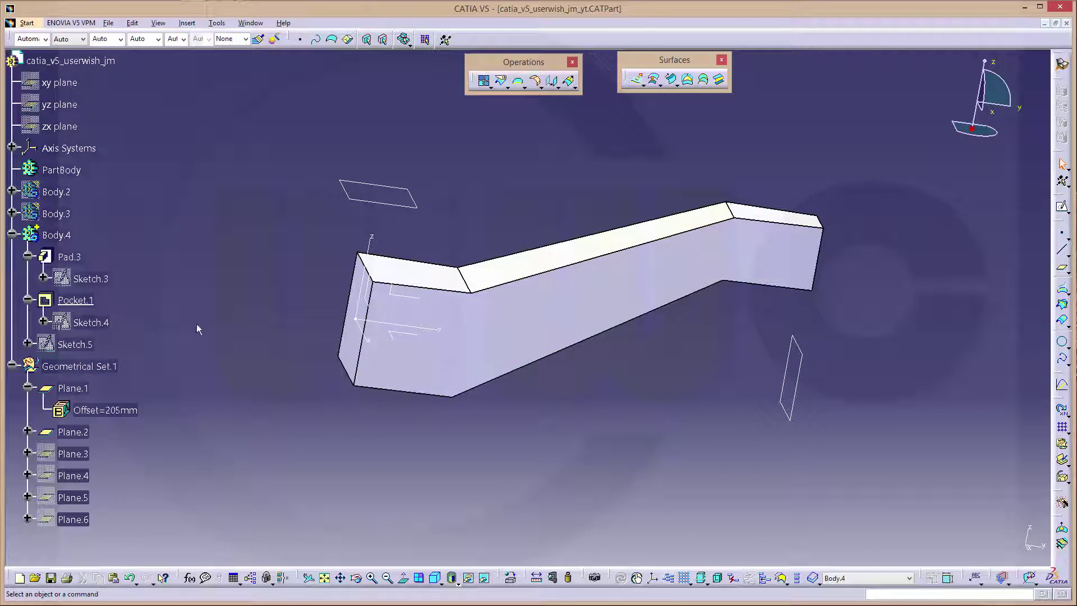
right_click(77, 344)
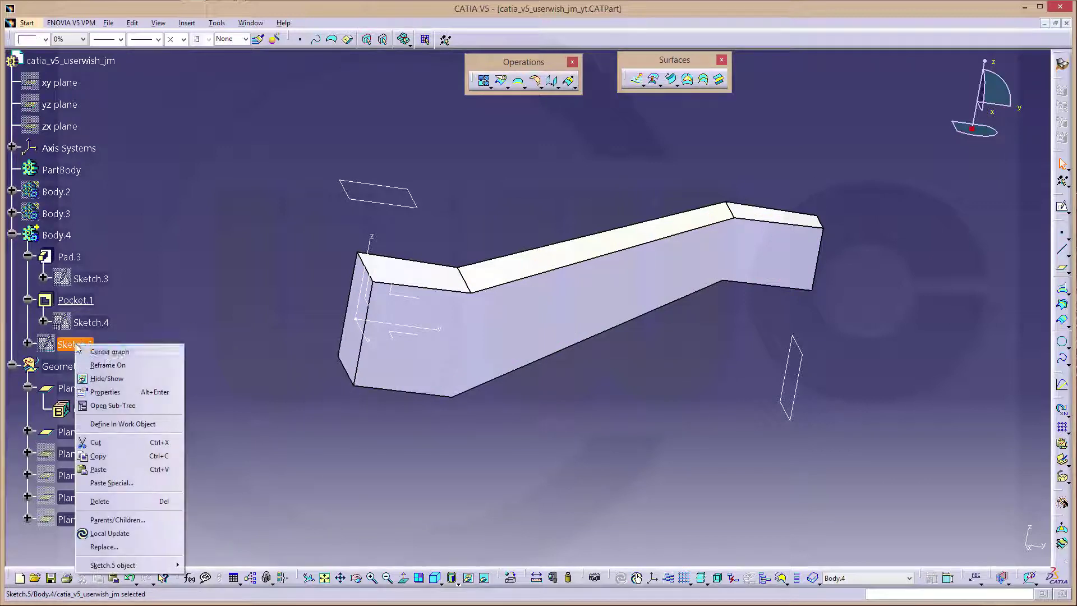
left_click(117, 380)
middle_click_drag(457, 448, 435, 432)
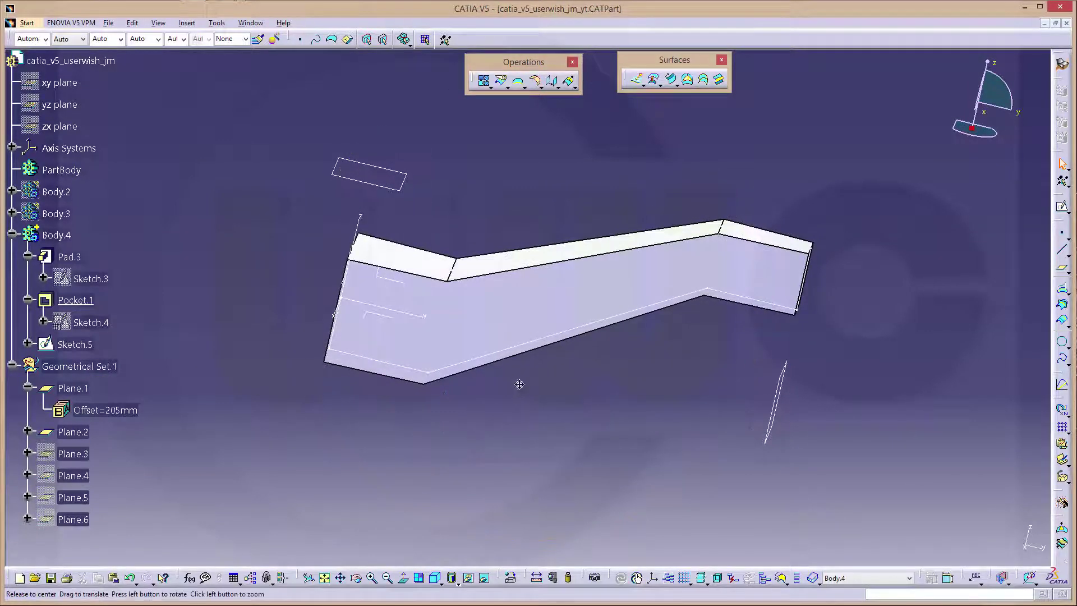
mouse_move(519, 380)
middle_mouse_down()
mouse_move(538, 322)
mouse_move(538, 343)
middle_mouse_up()
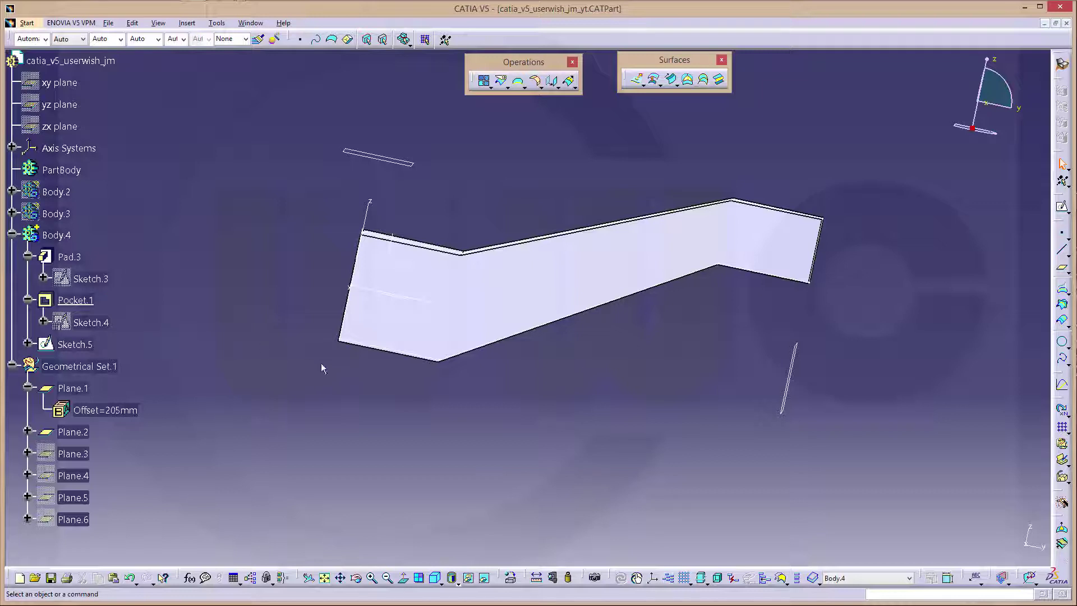
middle_click_drag(493, 427, 524, 413)
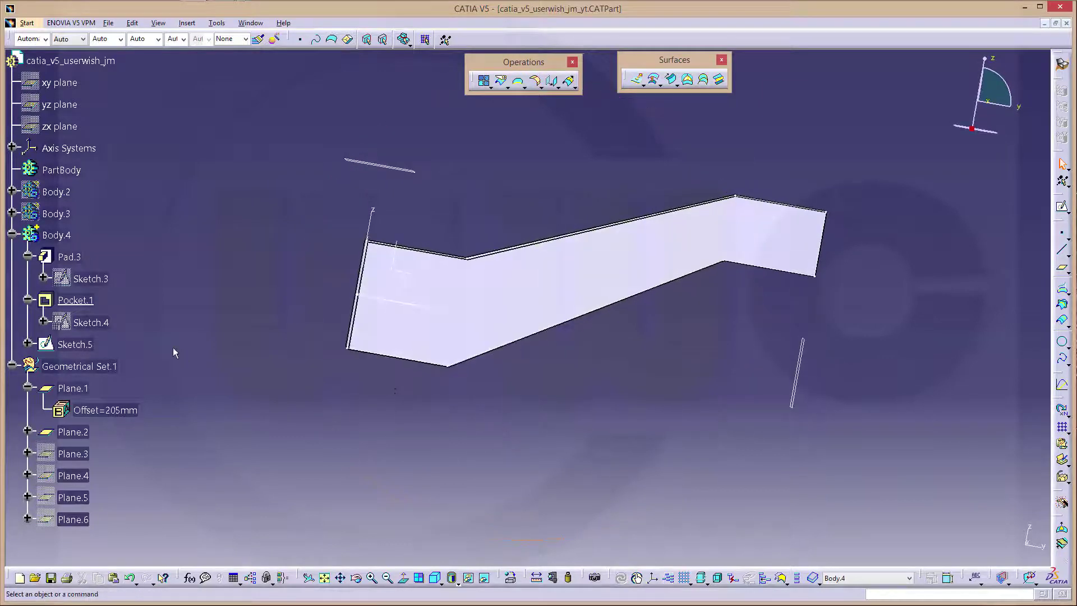
- Edit Sketch.3, setting the lower end's height to 30 mm and the upper end's height to 16 mm, and finish the sketch
double_click(92, 278)
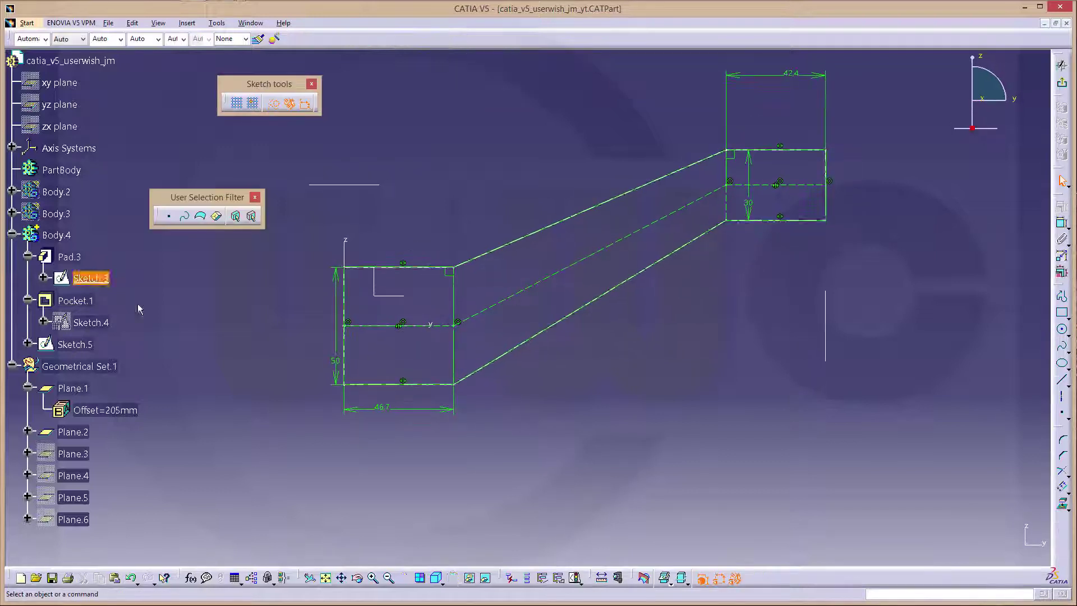
double_click(336, 362)
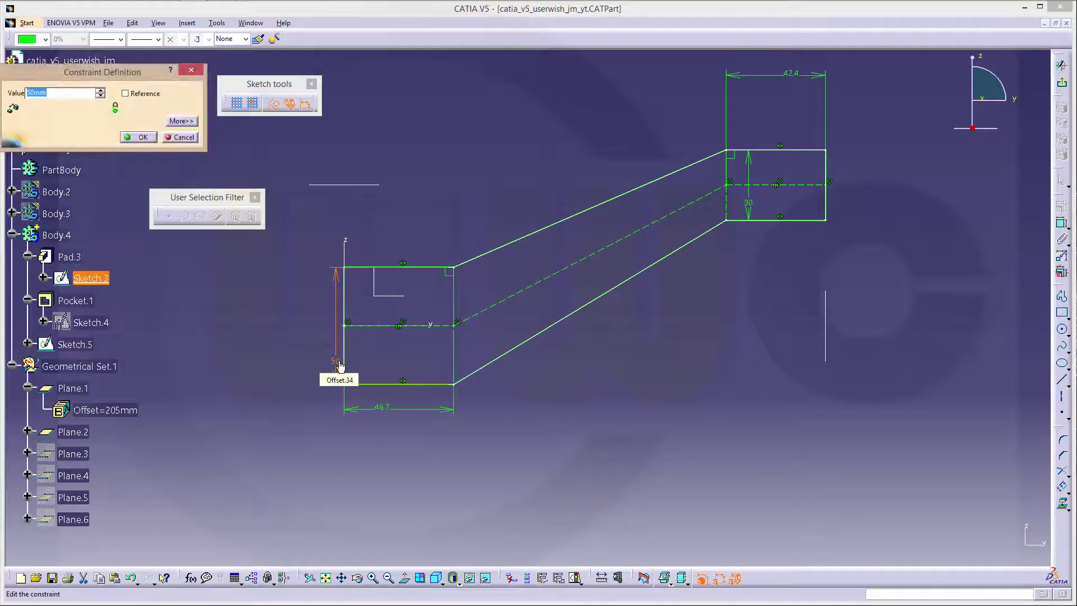
type("30")
key("Return")
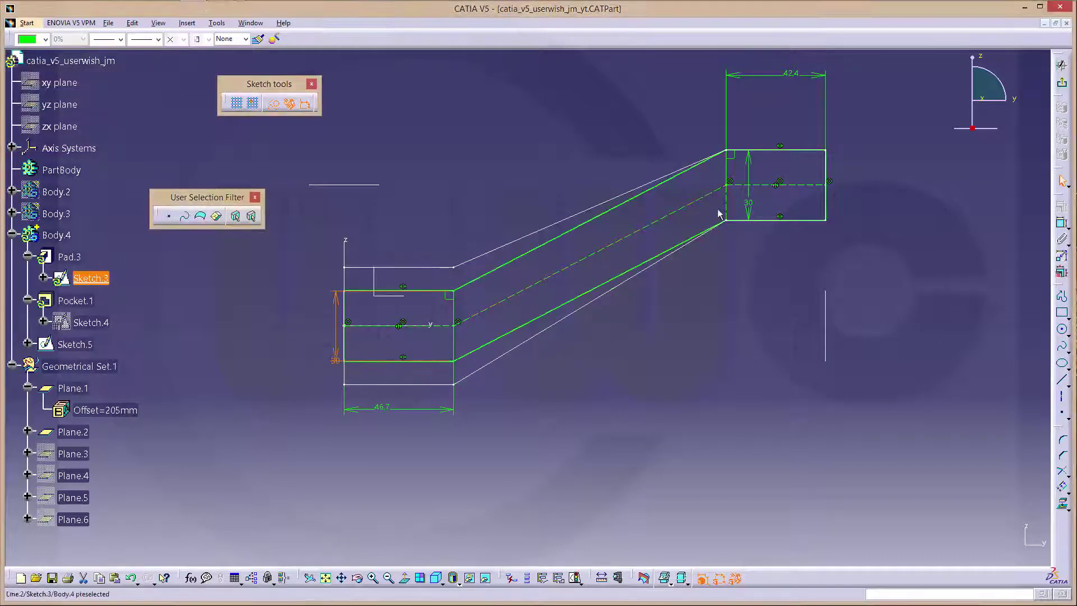
double_click(751, 204)
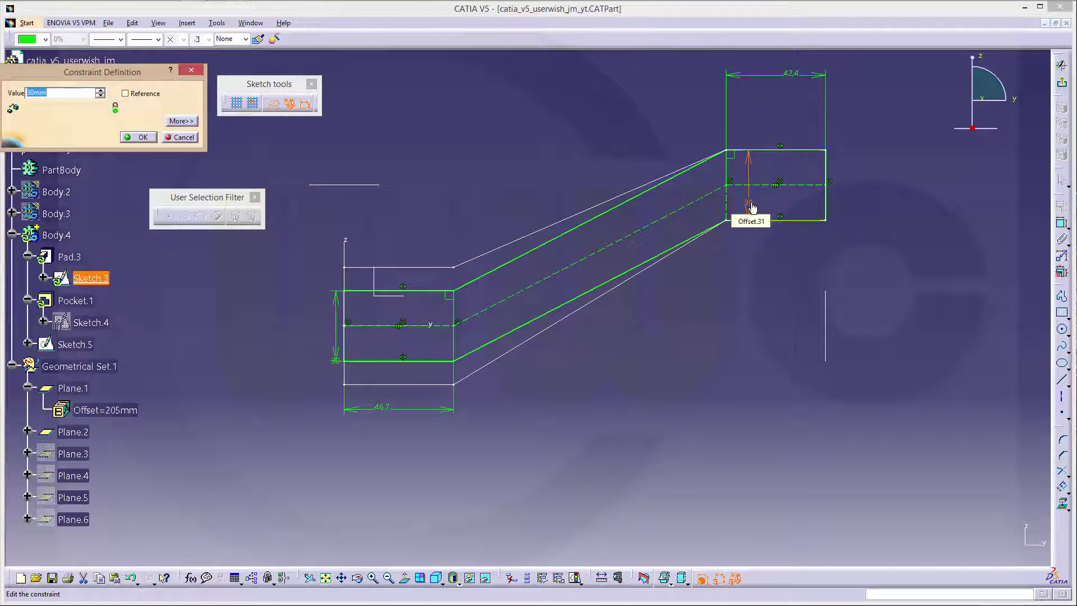
type("15")
key("Return")
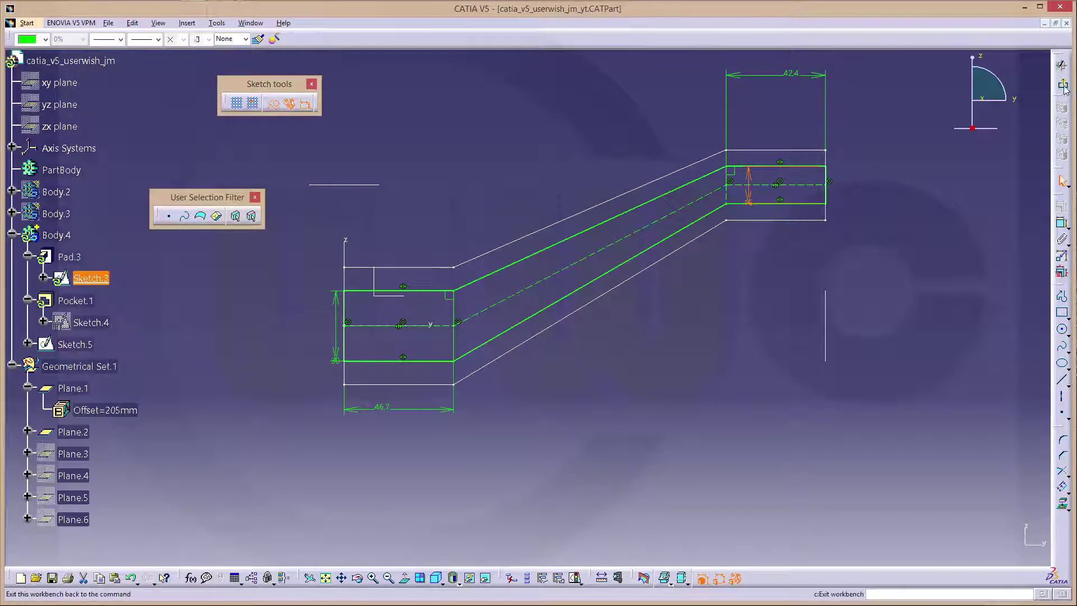
left_click(1064, 86)
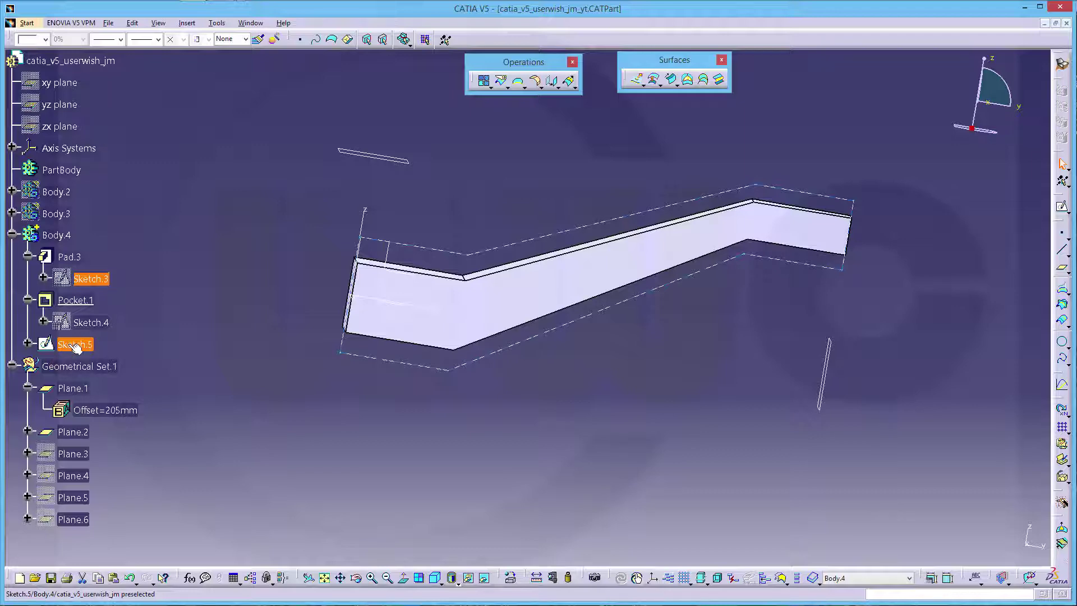
- Edit the copied Sketch.5 to a 30 mm lower-end height and a 16 mm upper-end height, then exit the sketch
double_click(74, 344)
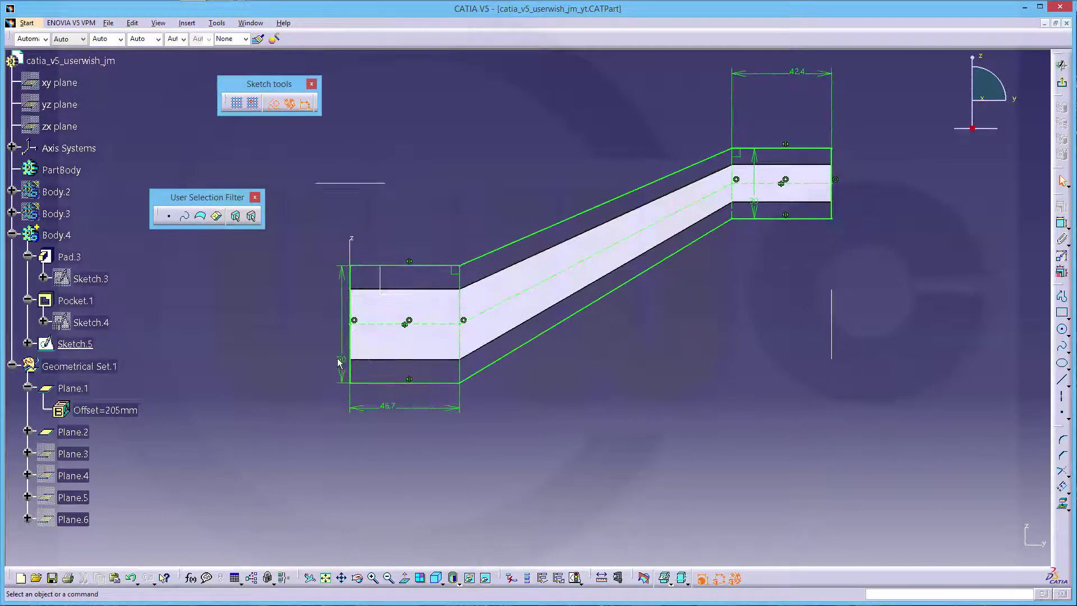
double_click(342, 362)
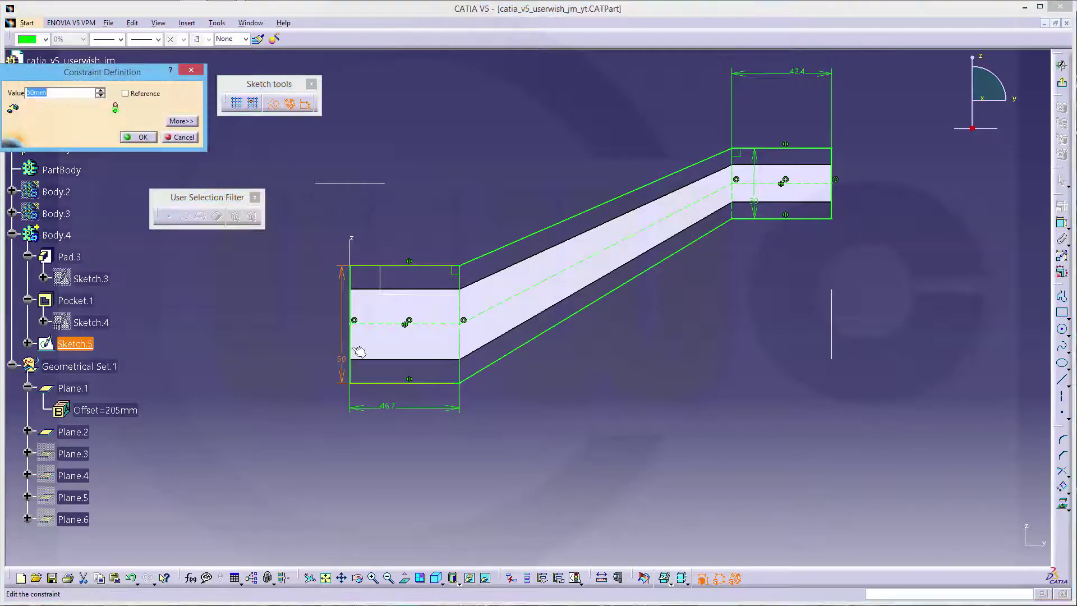
type("30")
key("Return")
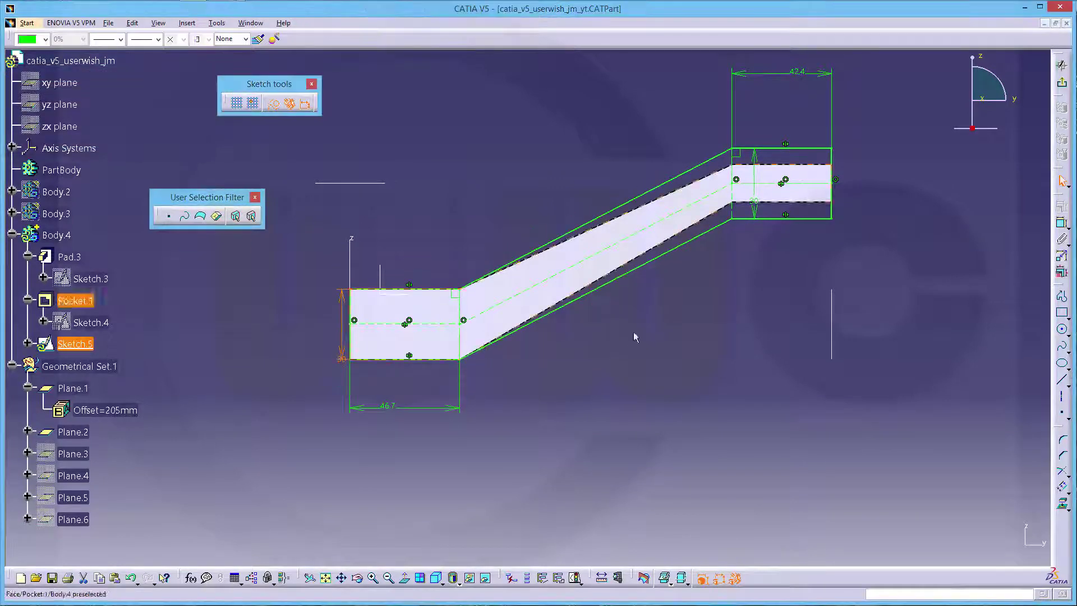
double_click(763, 202)
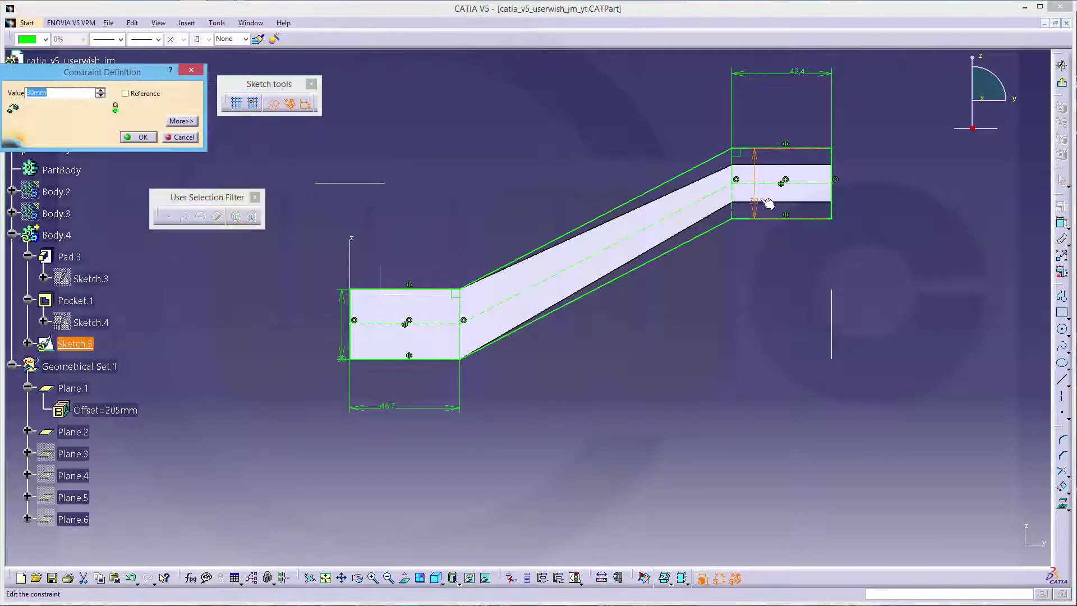
type("16")
key("Return")
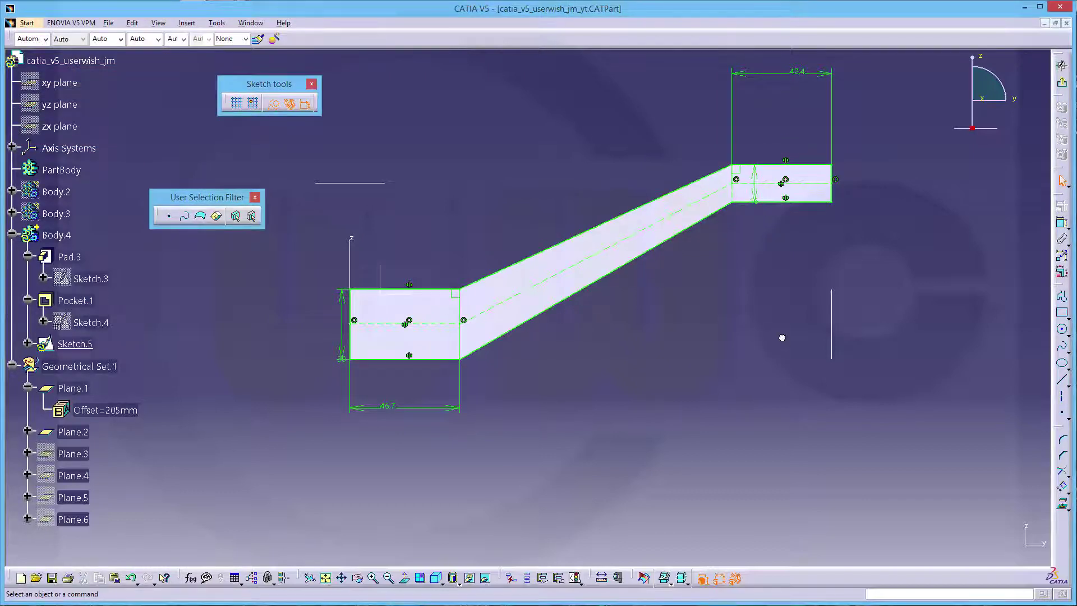
left_click(1062, 106)
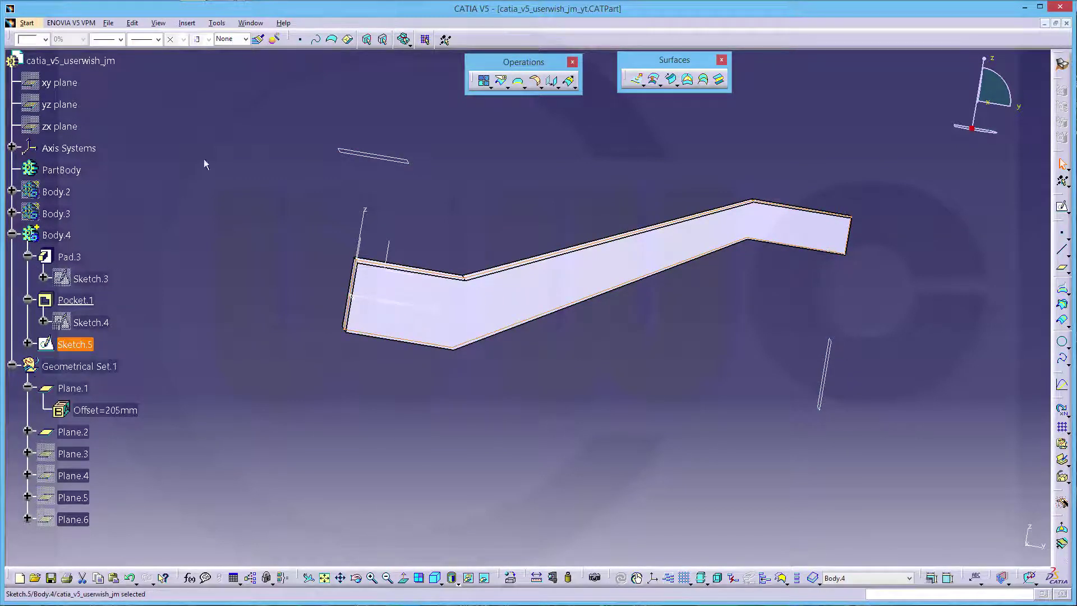
- Insert a geometrical set named surface that contains Sketch.5
left_click(187, 23)
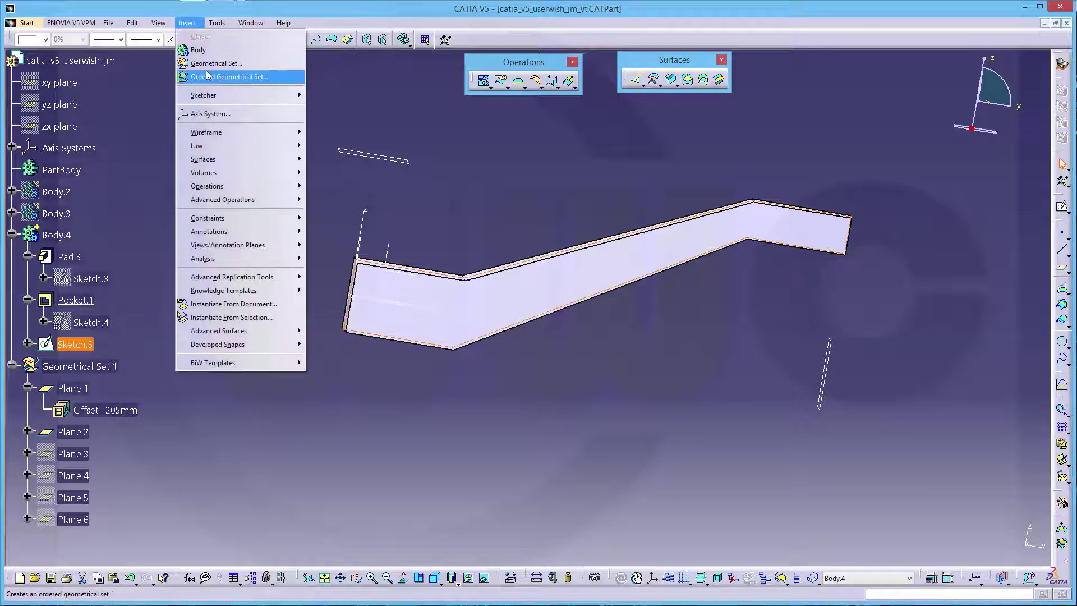
left_click(219, 63)
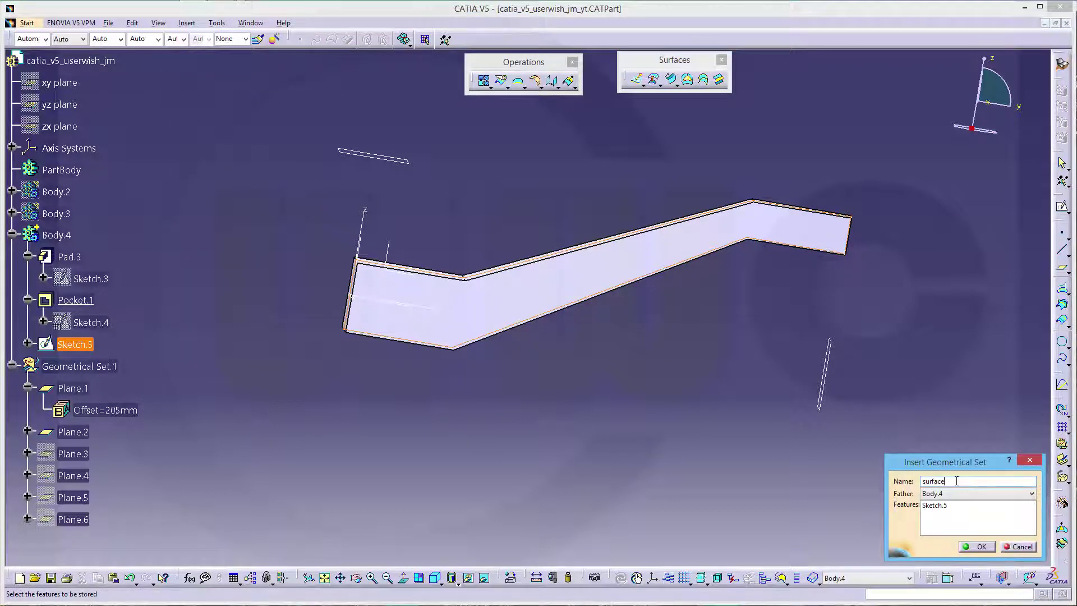
key("Return")
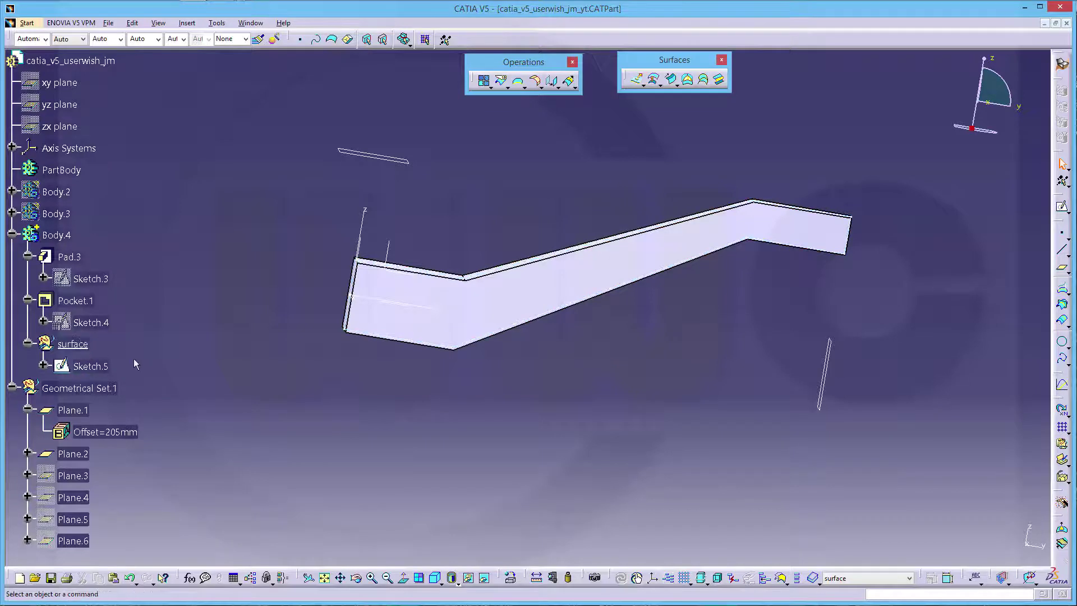
- Move the surface geometrical set from Body.4 into PartBody at the last position
right_click(73, 343)
mouse_move(149, 564)
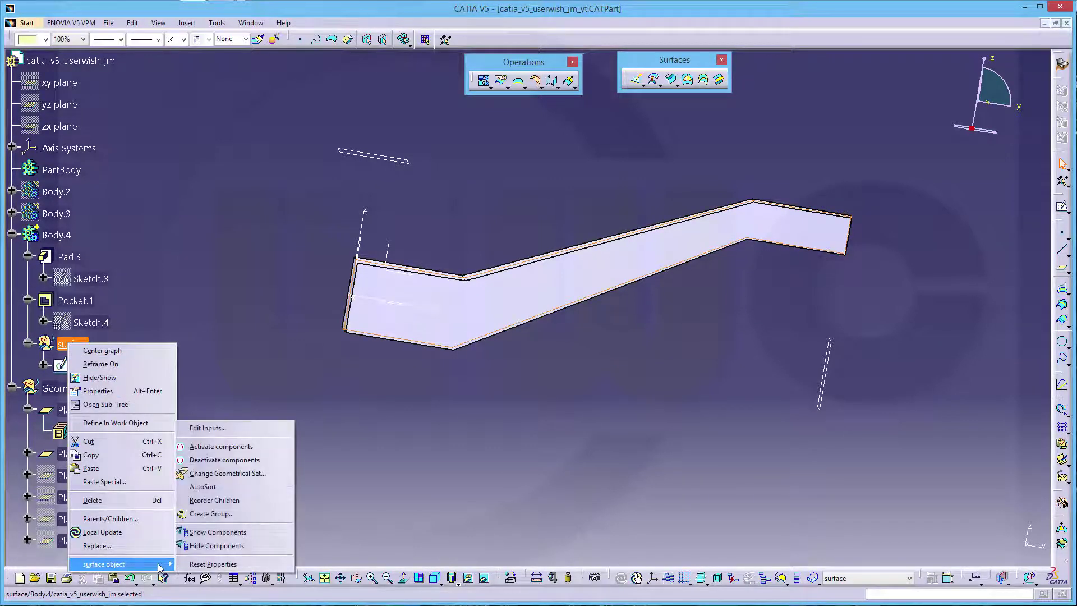
left_click(208, 474)
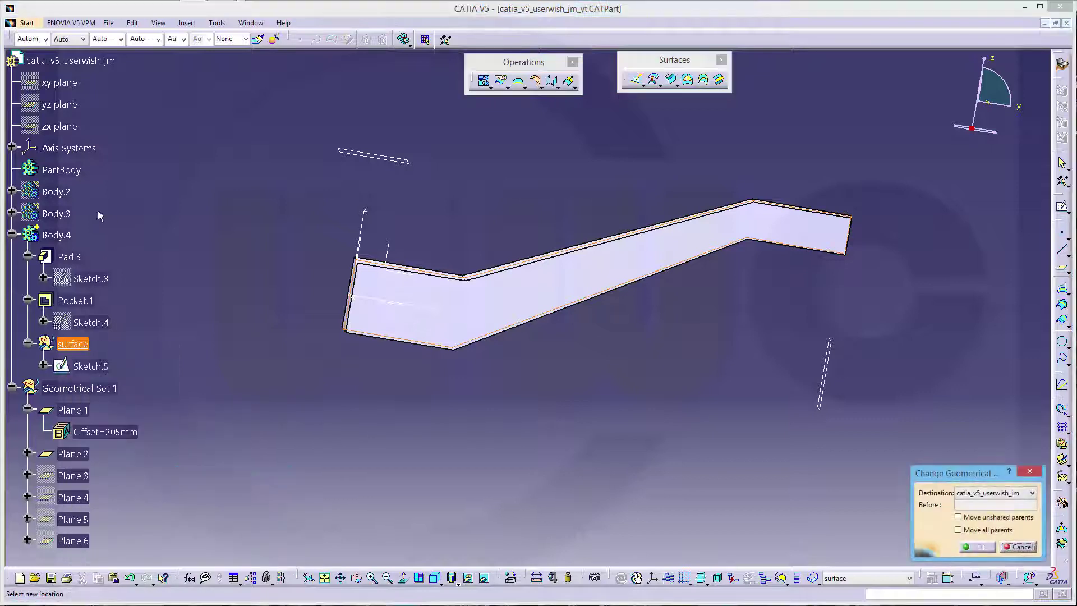
left_click(73, 170)
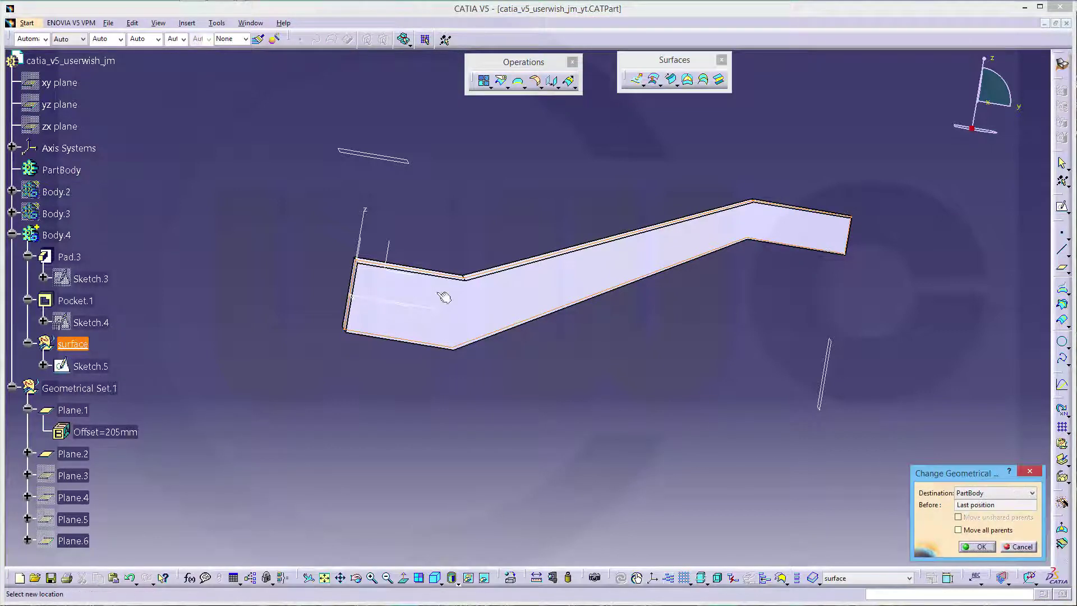
left_click(978, 547)
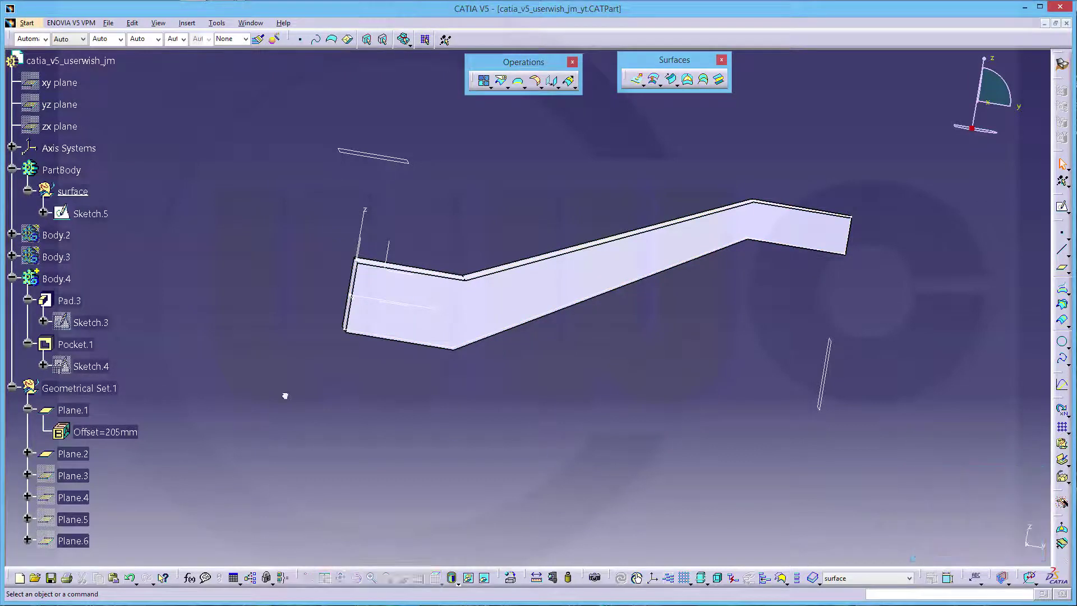
- Collapse Geometrical Set.1 and move the surface set to the part root catia_v5_userwish_jm at the last position
left_click(11, 389)
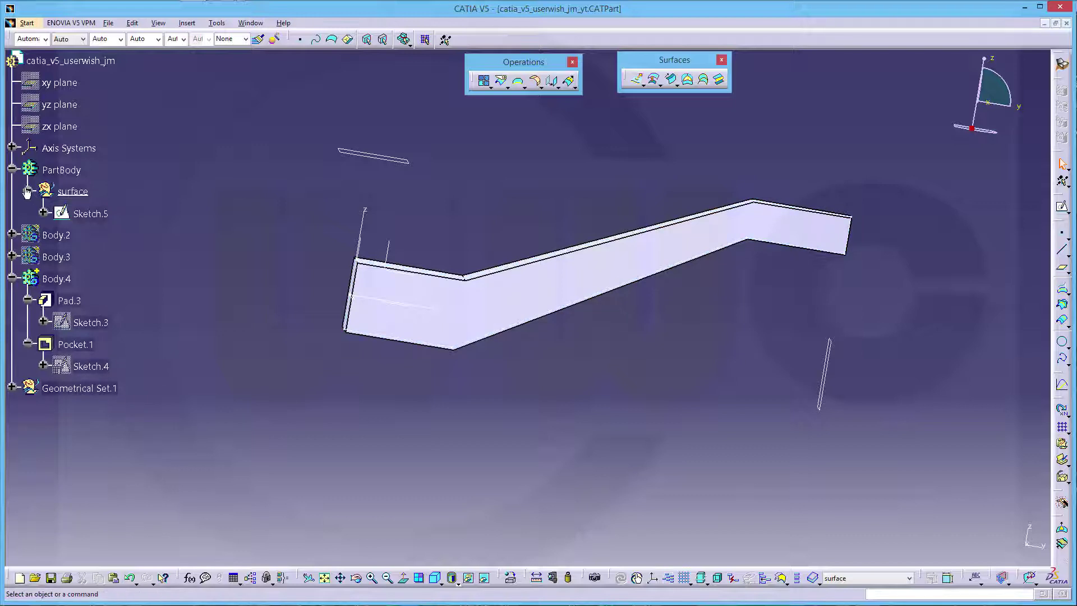
left_click(71, 193)
right_click(70, 196)
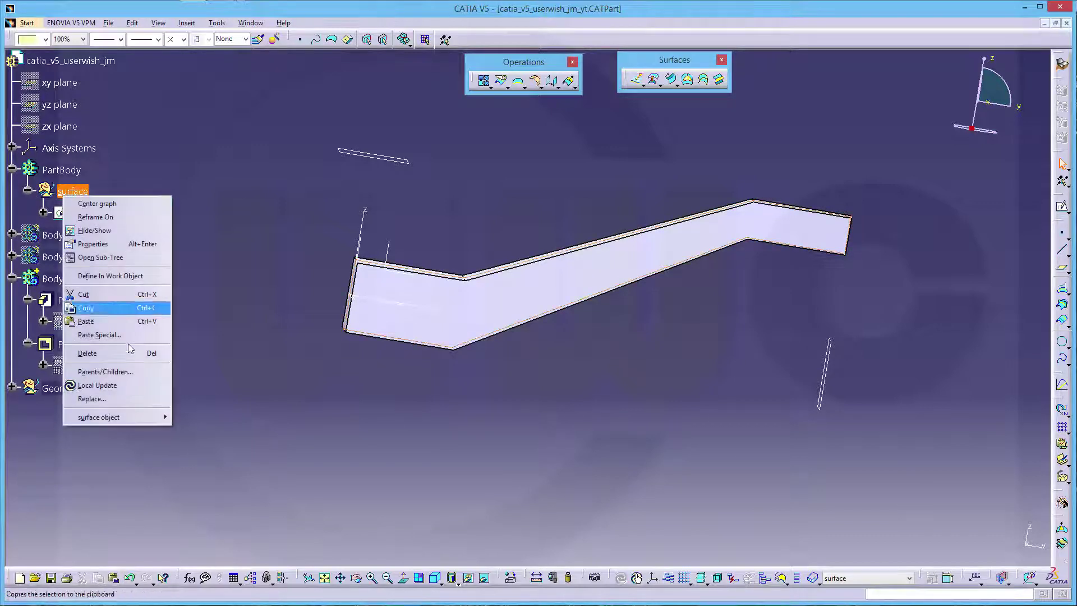
mouse_move(150, 418)
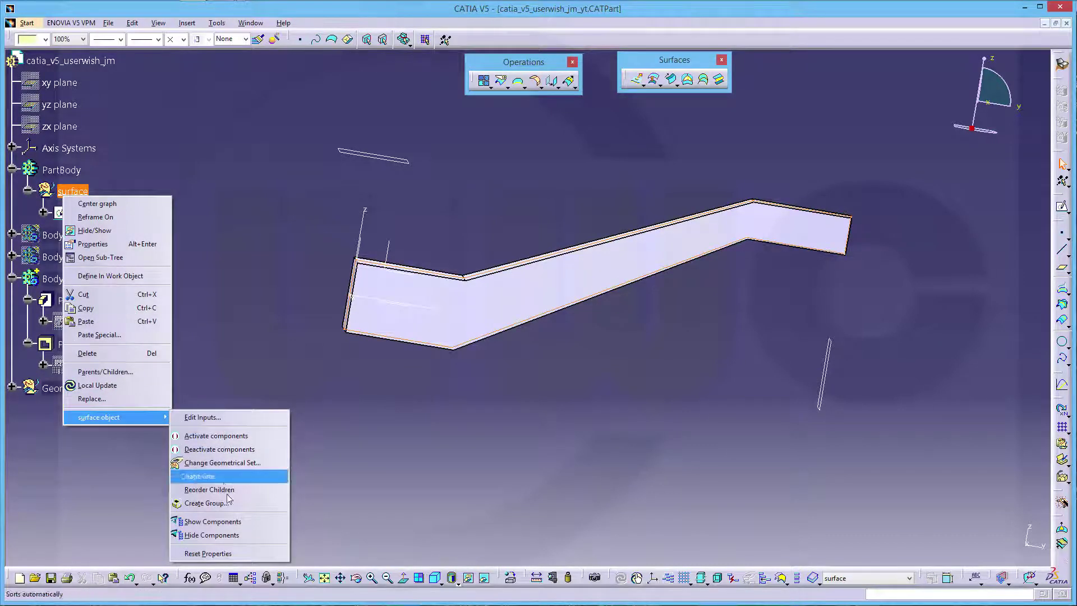
left_click(222, 463)
left_click(82, 59)
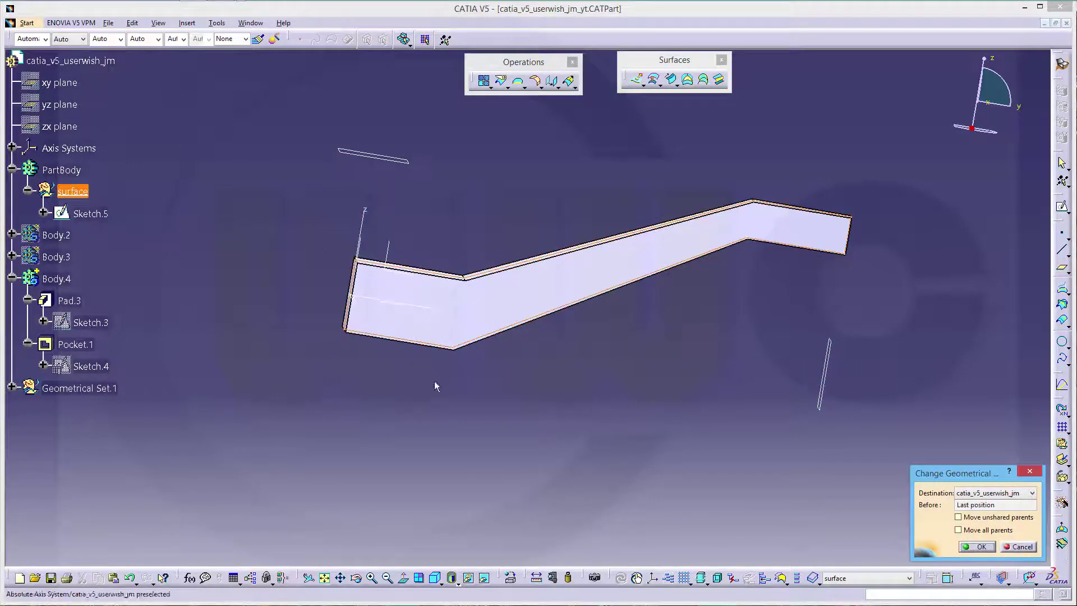
left_click(981, 548)
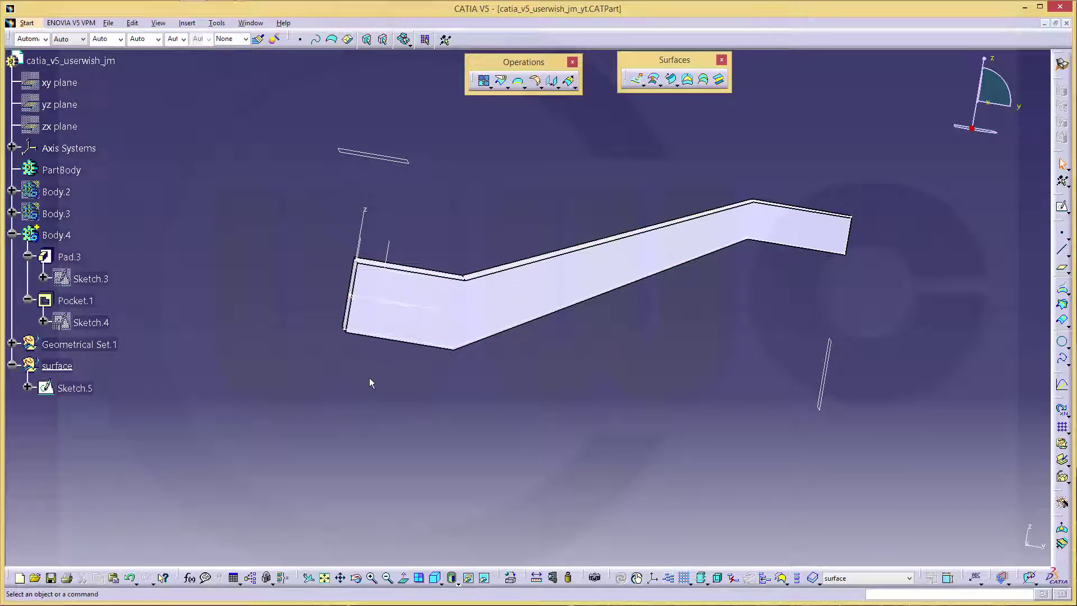
- Bring up the commands available for Body.4
right_click(53, 235)
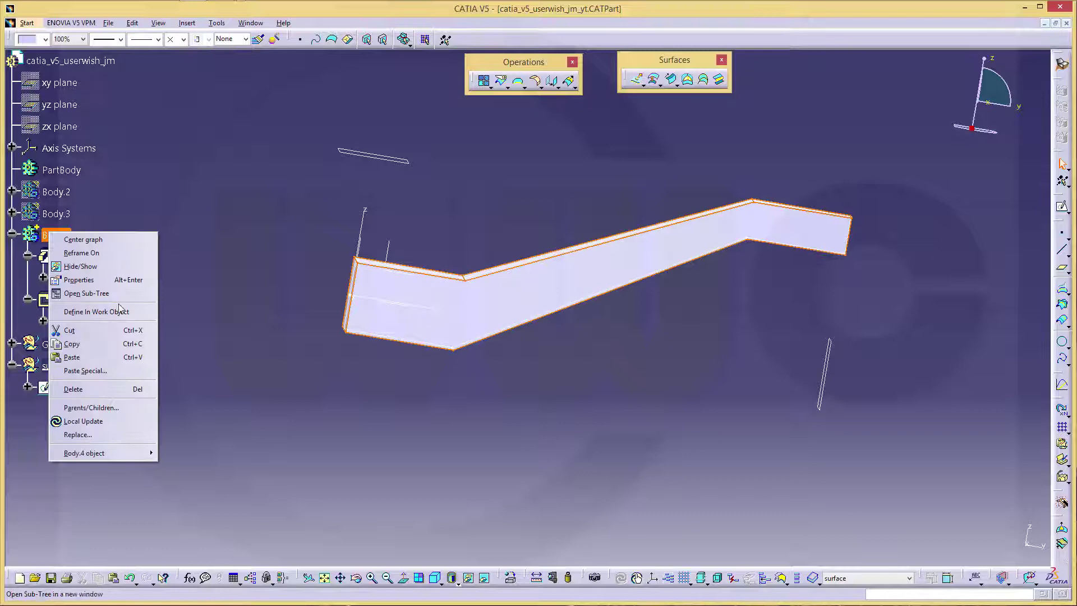
- Hide Body.4, open Sketch.5 for editing and convert all of its geometry to construction elements
left_click(87, 267)
double_click(79, 386)
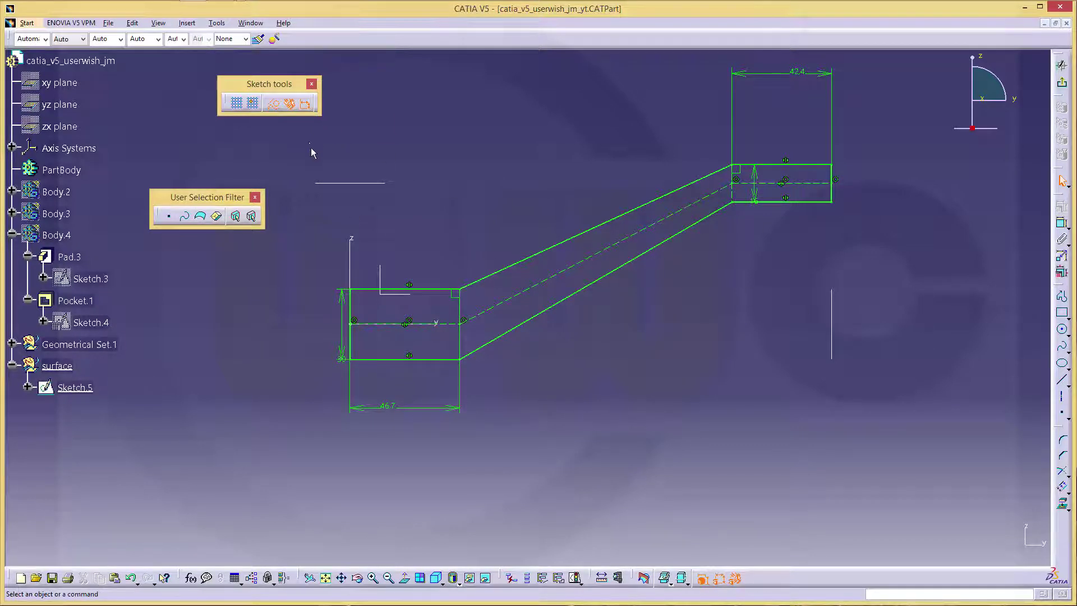
mouse_move(310, 147)
left_mouse_down()
mouse_move(318, 178)
mouse_move(877, 385)
mouse_move(898, 416)
left_mouse_up()
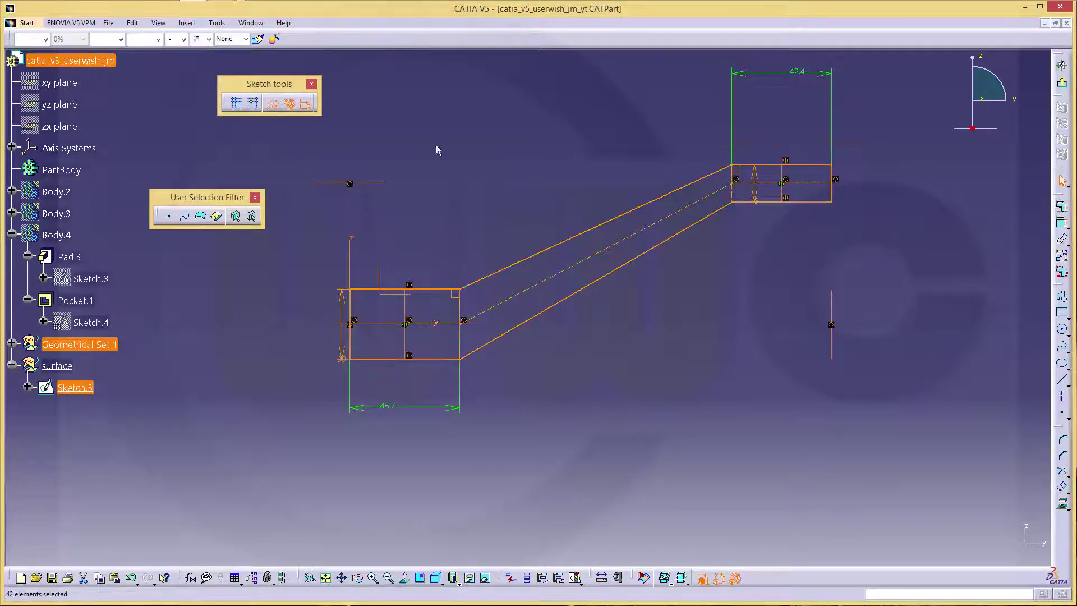
left_click(273, 103)
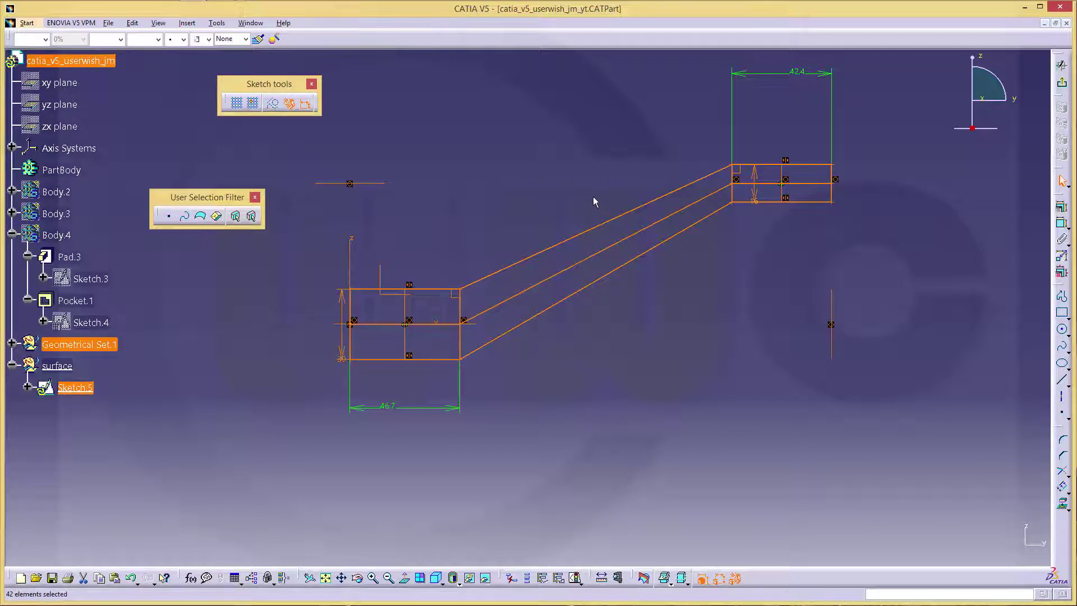
left_click(582, 174)
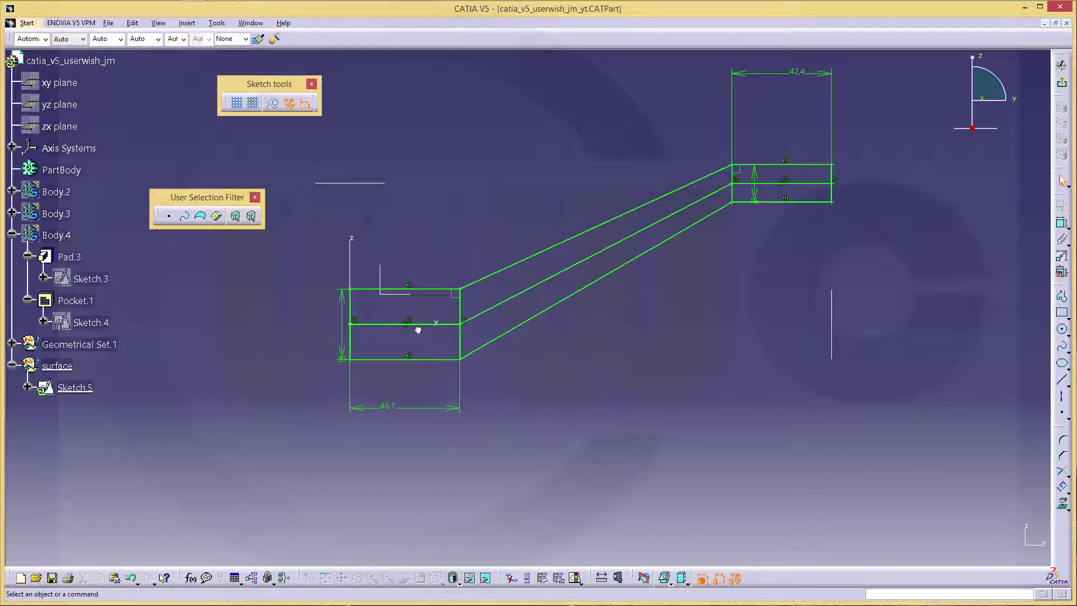
left_click_drag(913, 365, 896, 399)
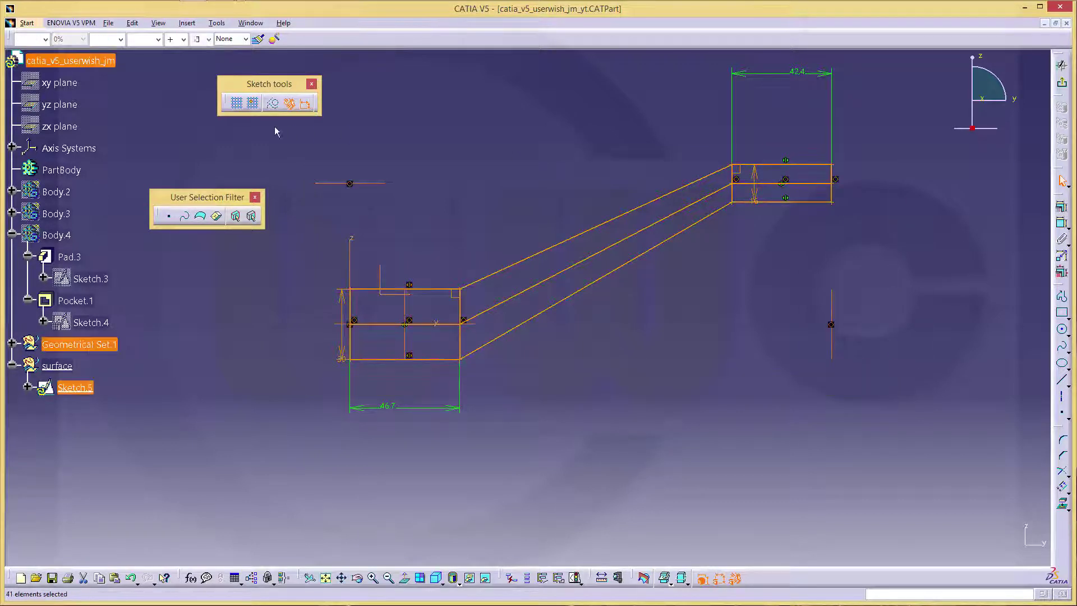
left_click(273, 105)
left_click(585, 360)
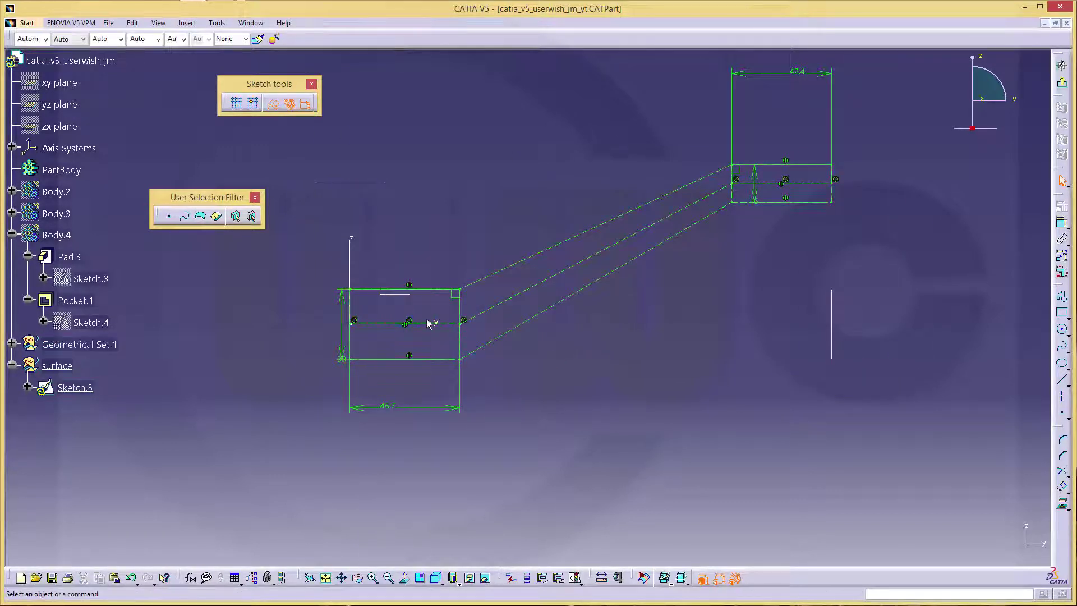
- Convert the three connected centreline segments of the sketch back to standard geometry and exit the sketch
left_click(428, 323)
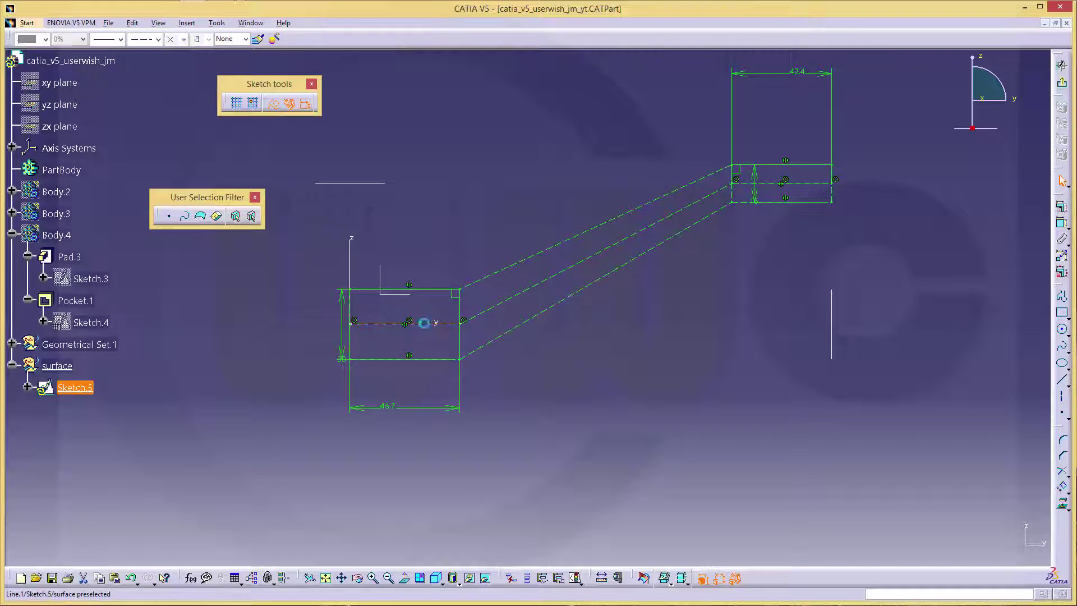
left_click(518, 292, "ctrl")
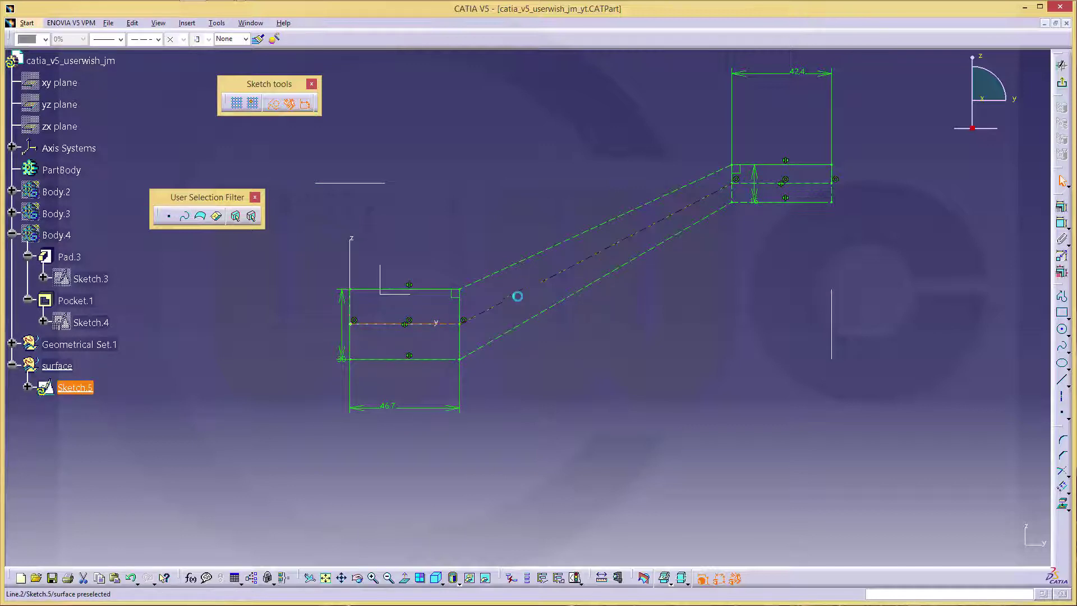
left_click(780, 185, "ctrl")
left_click(273, 104)
left_click(880, 235)
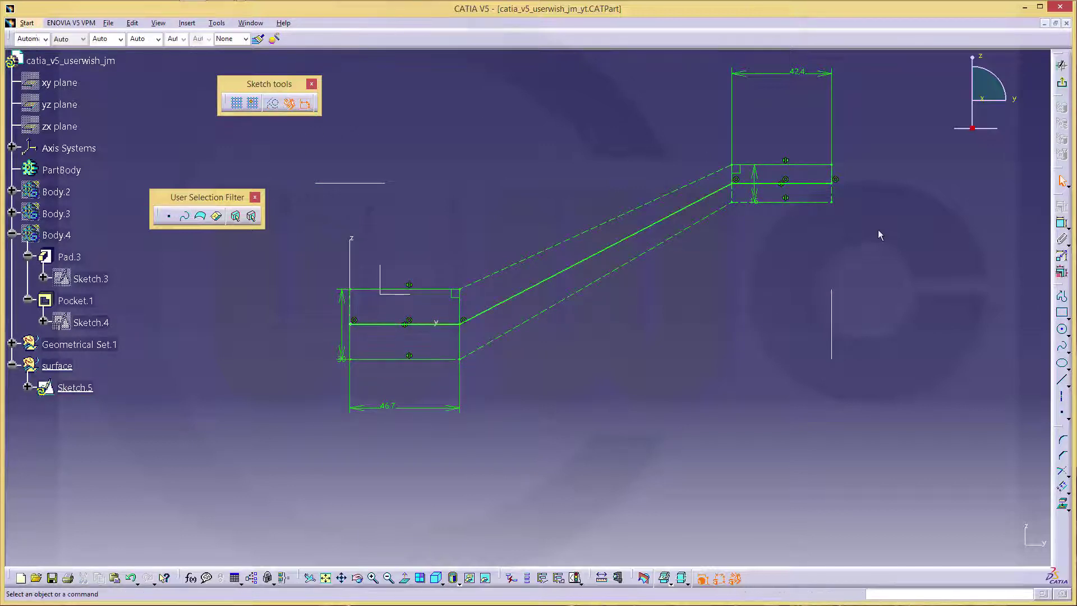
left_click(1062, 66)
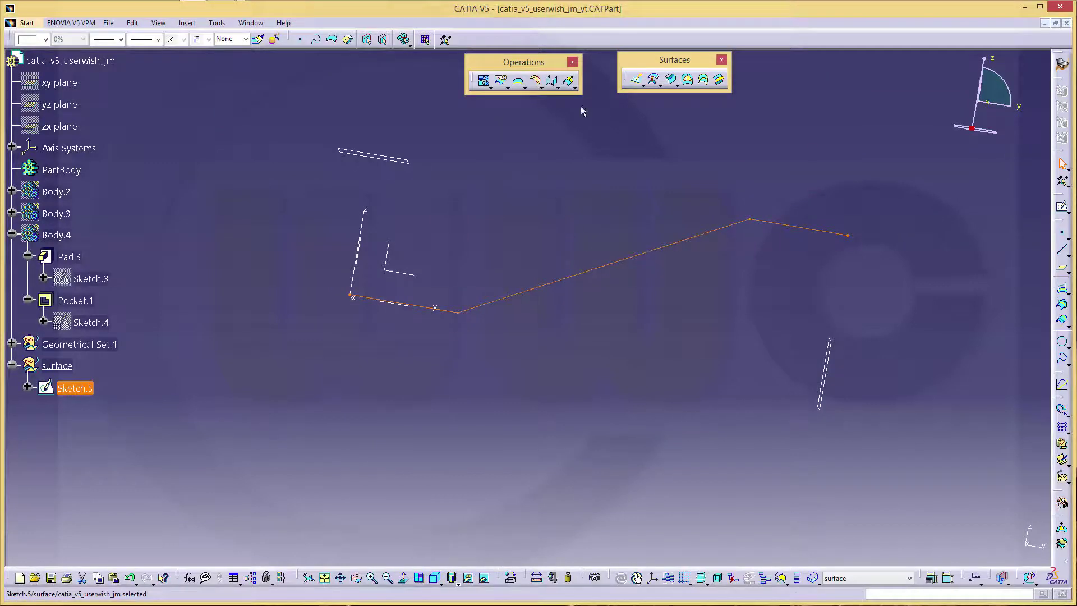
- Extrude Sketch.5 as a surface along the sketch normal by 30 mm with mirrored extent
left_click(637, 79)
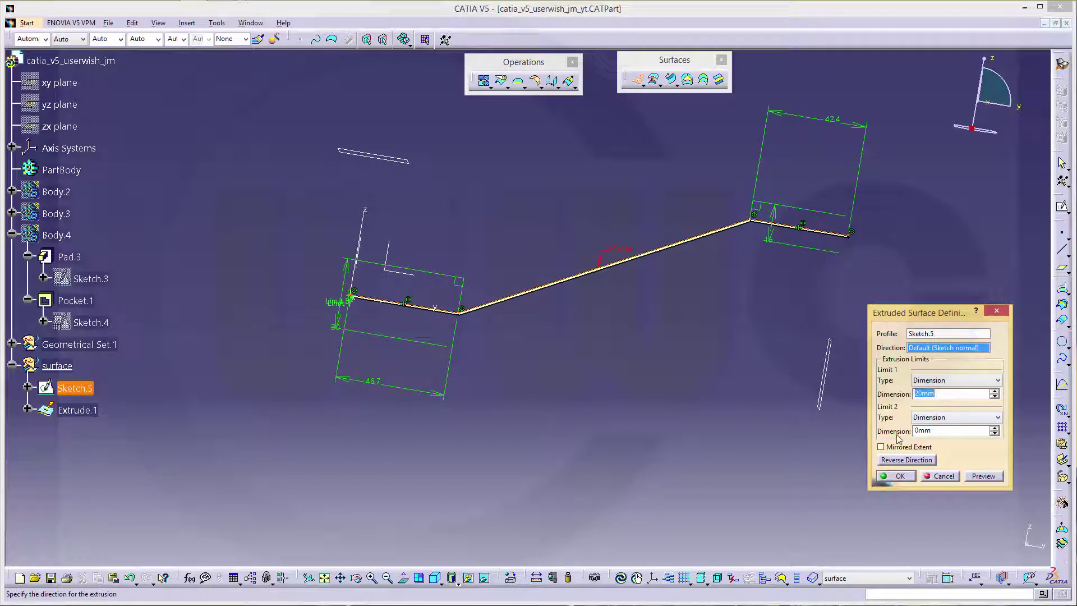
left_click(881, 447)
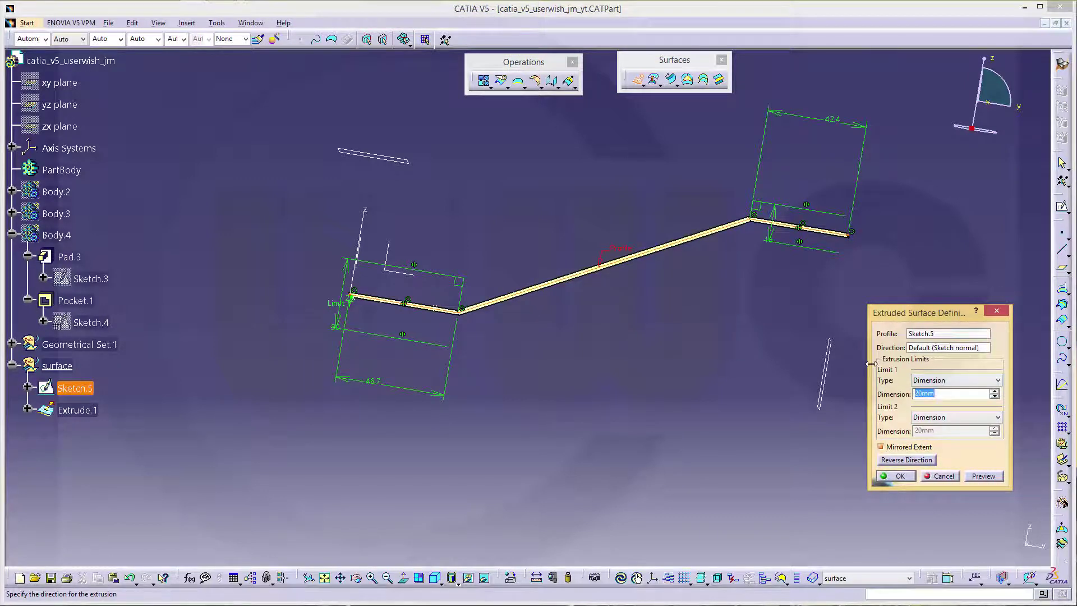
type("30")
left_click(900, 476)
- Add a 25 mm edge fillet to the lower bend edge of the extruded surface
middle_click_drag(587, 377, 601, 500)
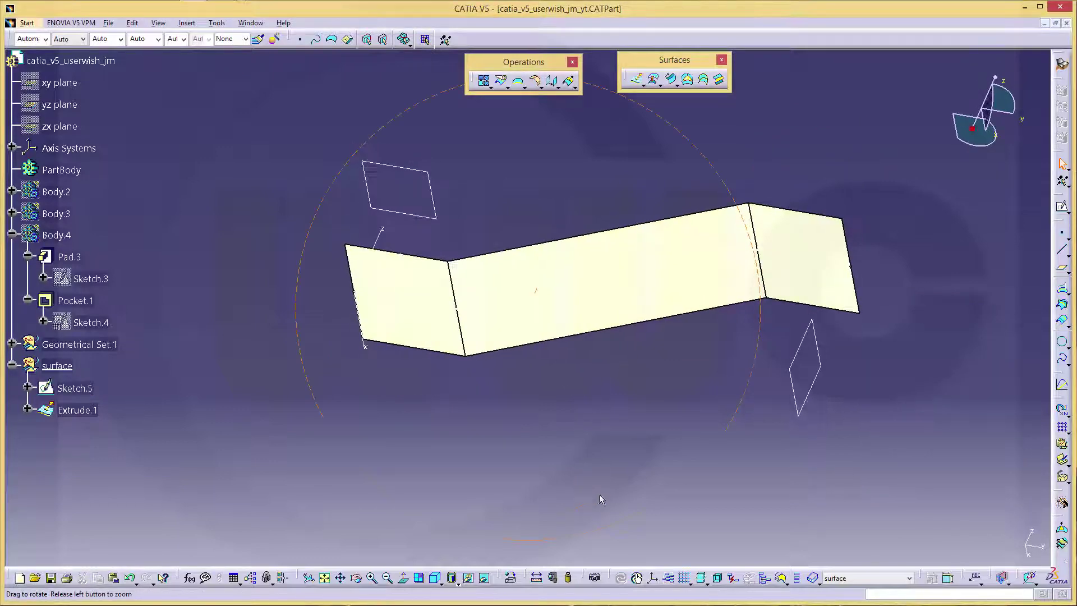
middle_click_drag(608, 409, 554, 329)
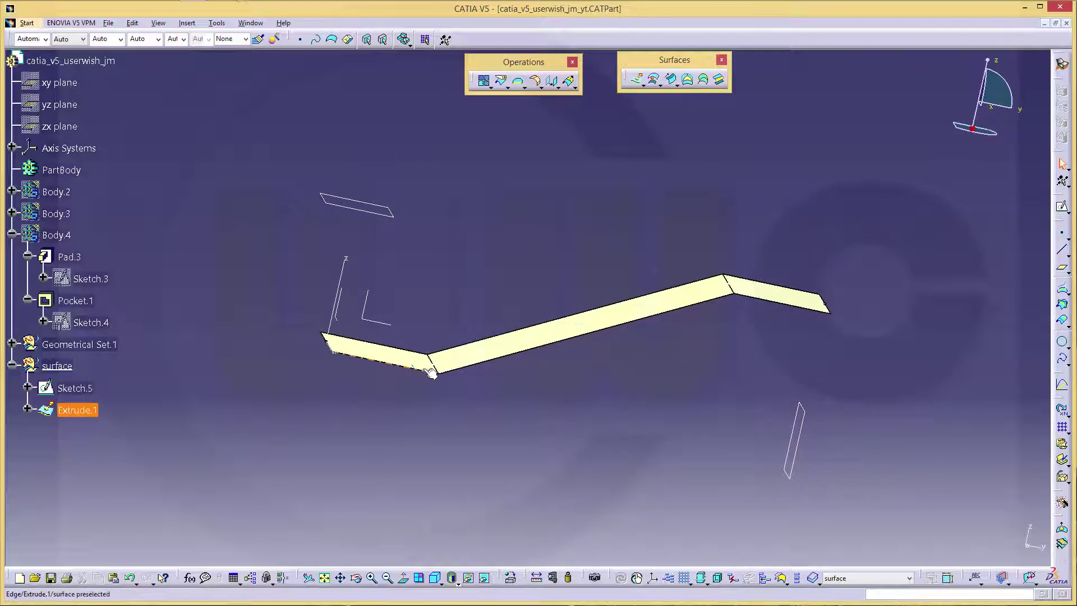
middle_click_drag(733, 181, 646, 167)
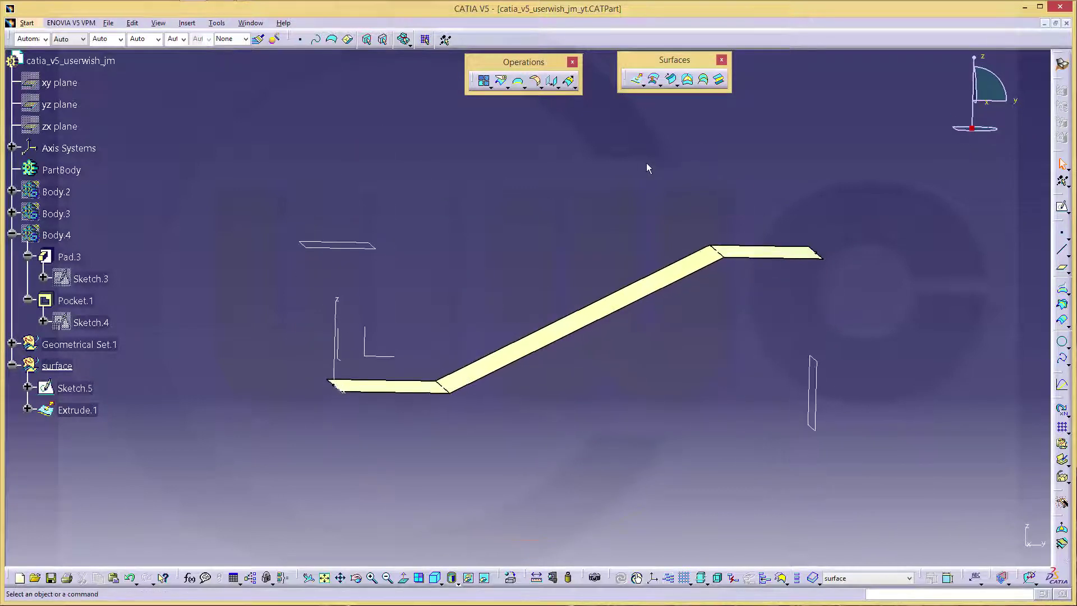
left_click(534, 80)
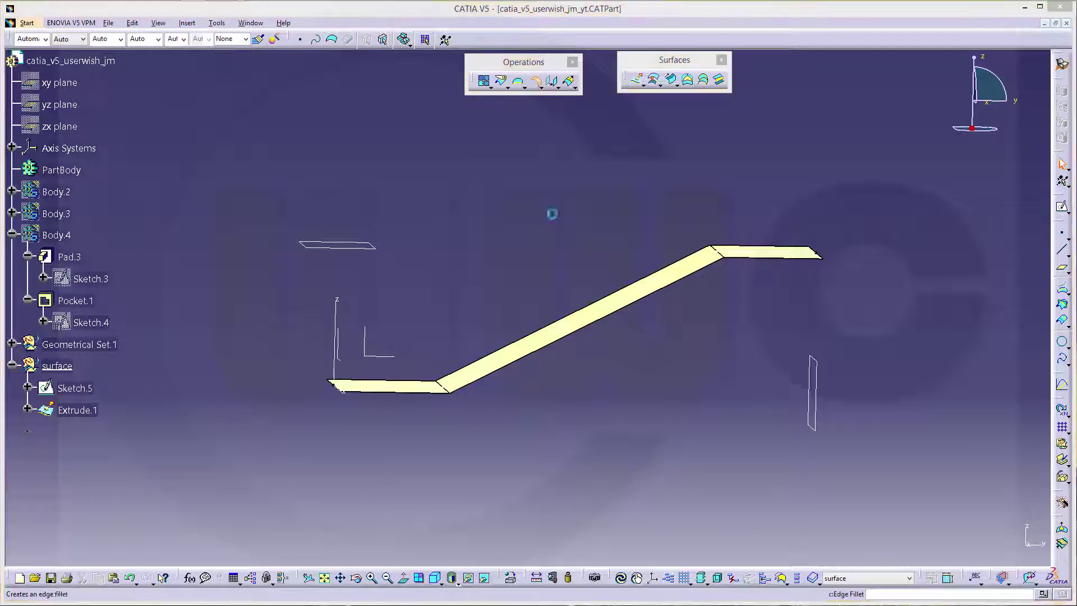
middle_click_drag(483, 250, 507, 294)
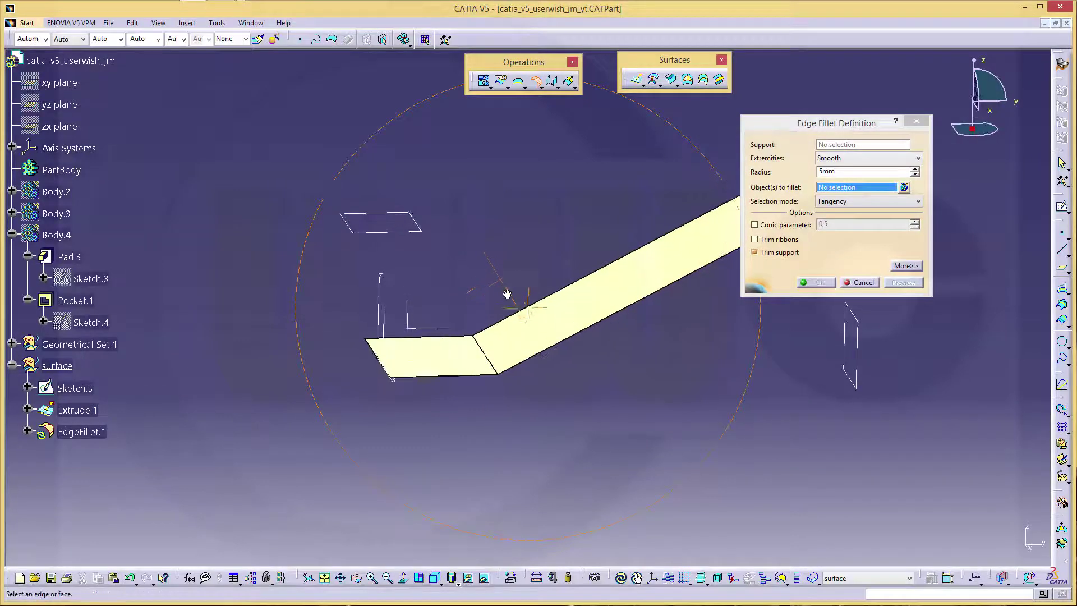
left_click(497, 367)
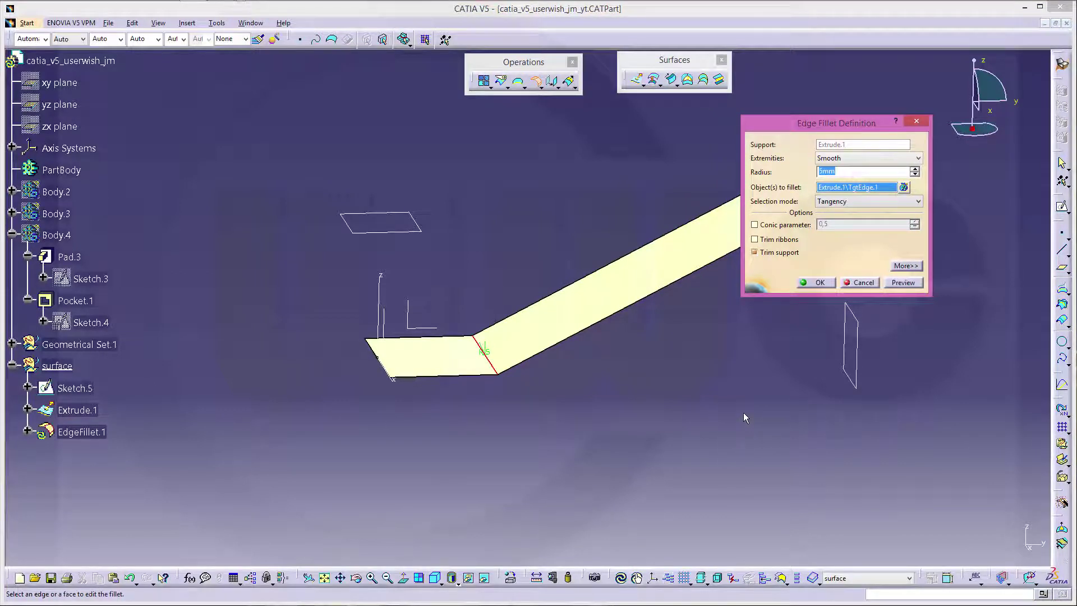
type("25")
key("Return")
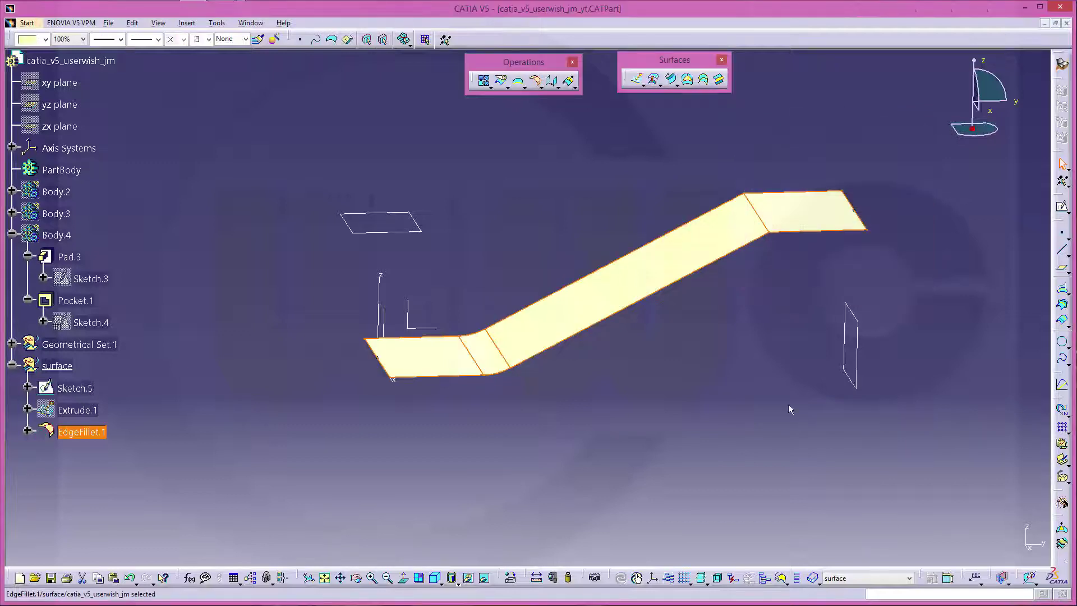
- Add an 18 mm edge fillet to the upper bend edge of the surface
left_click(535, 82)
middle_click_drag(712, 224, 610, 260)
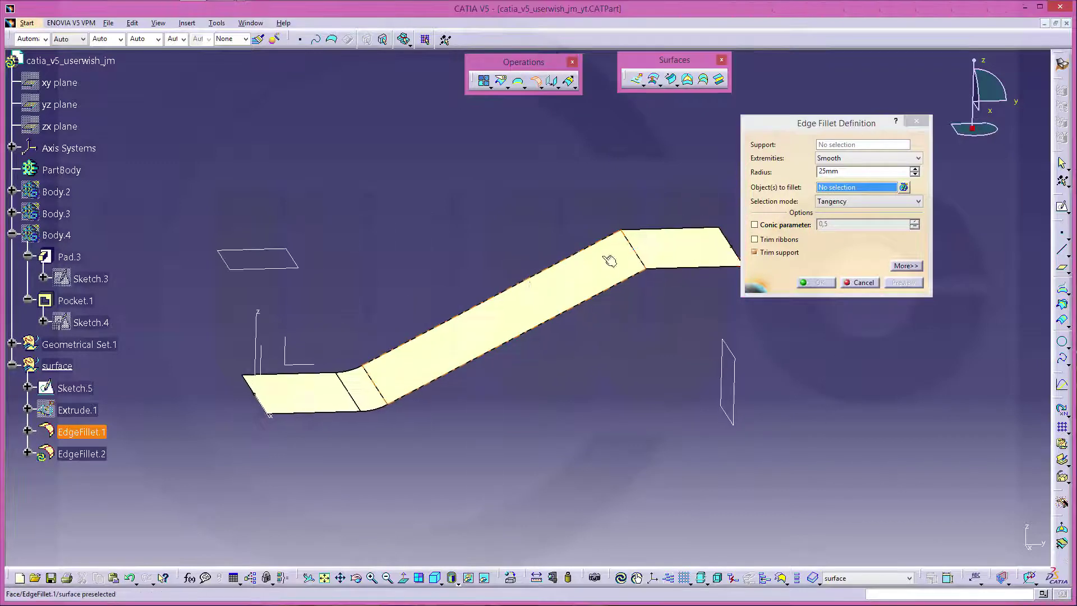
left_click(644, 260)
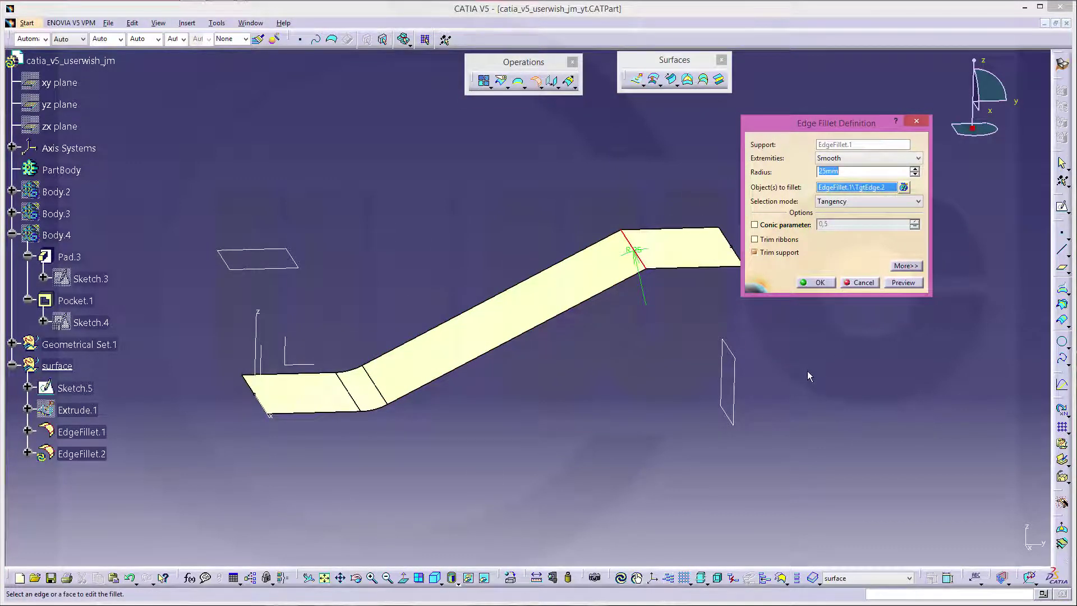
type("18")
key("Return")
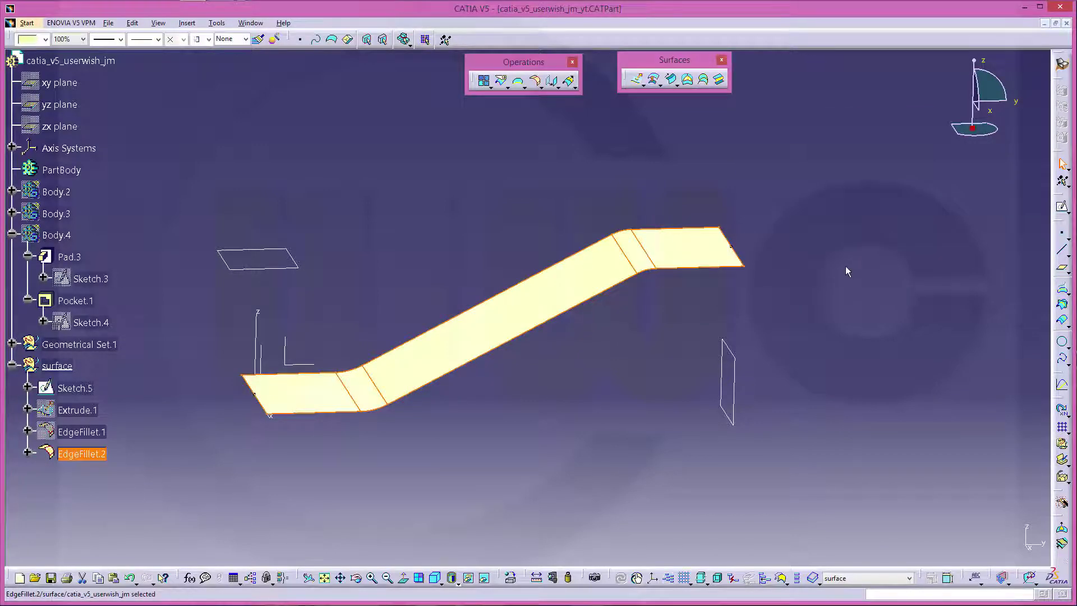
- Consult the bend radii in the reference drawing in the photo viewer, then set the upper bend fillet's radius to 19 mm
key("alt+Tab")
key("alt+Tab")
key("alt+Tab")
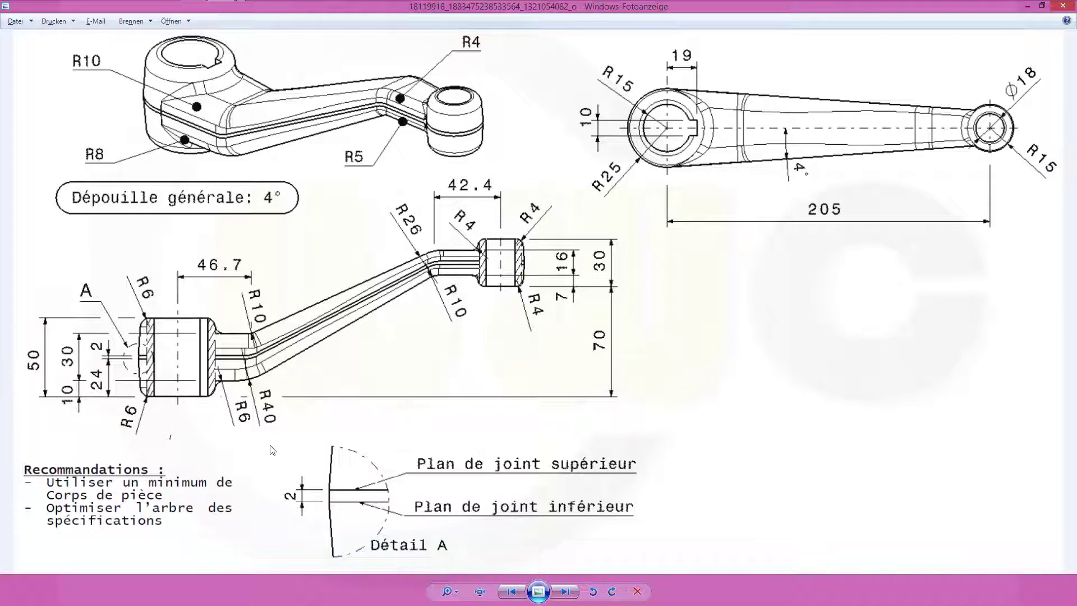
key("alt+Tab")
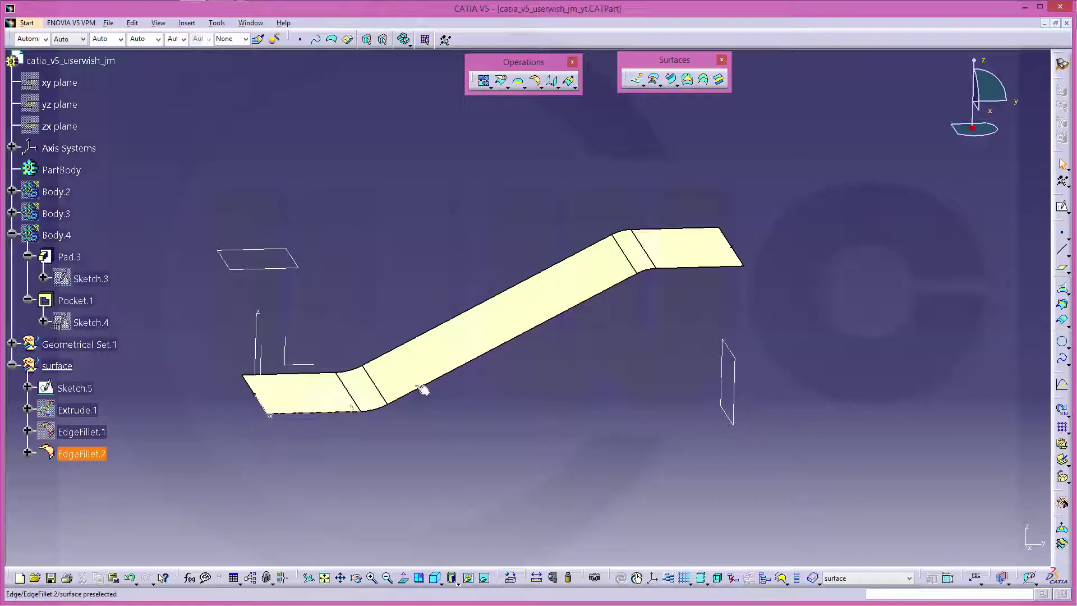
left_click(89, 452)
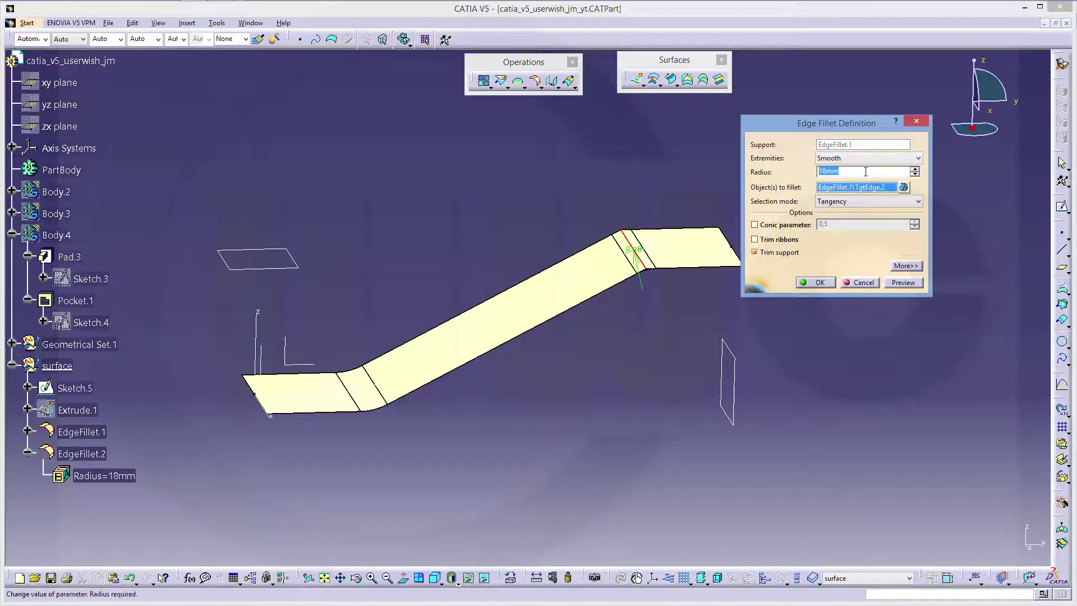
type("19")
key("Return")
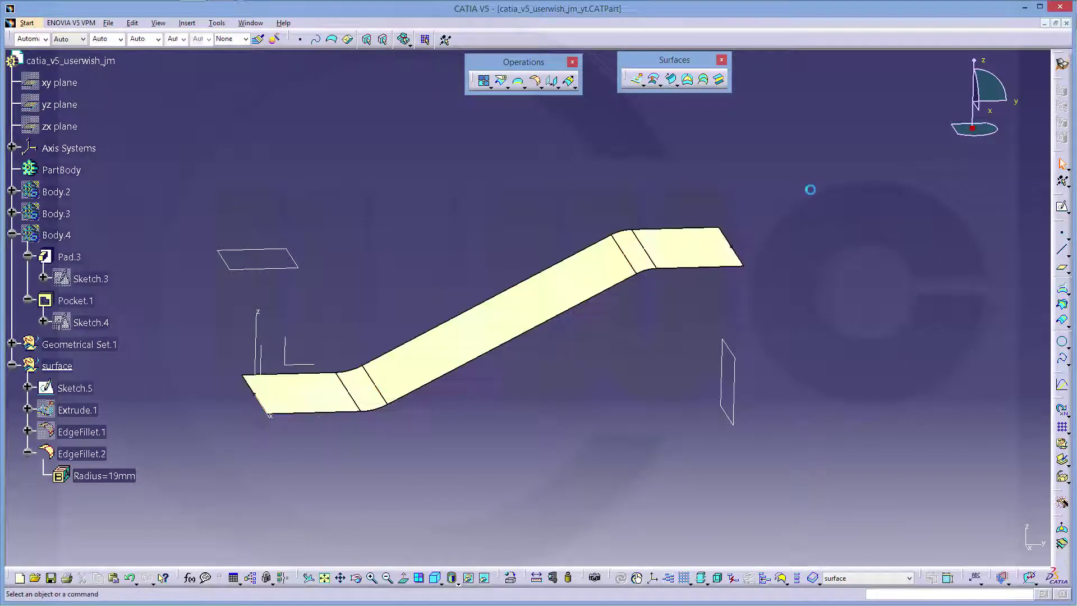
- Offset the filleted surface EdgeFillet.2 by 1 mm on both sides
middle_click_drag(514, 414, 751, 335)
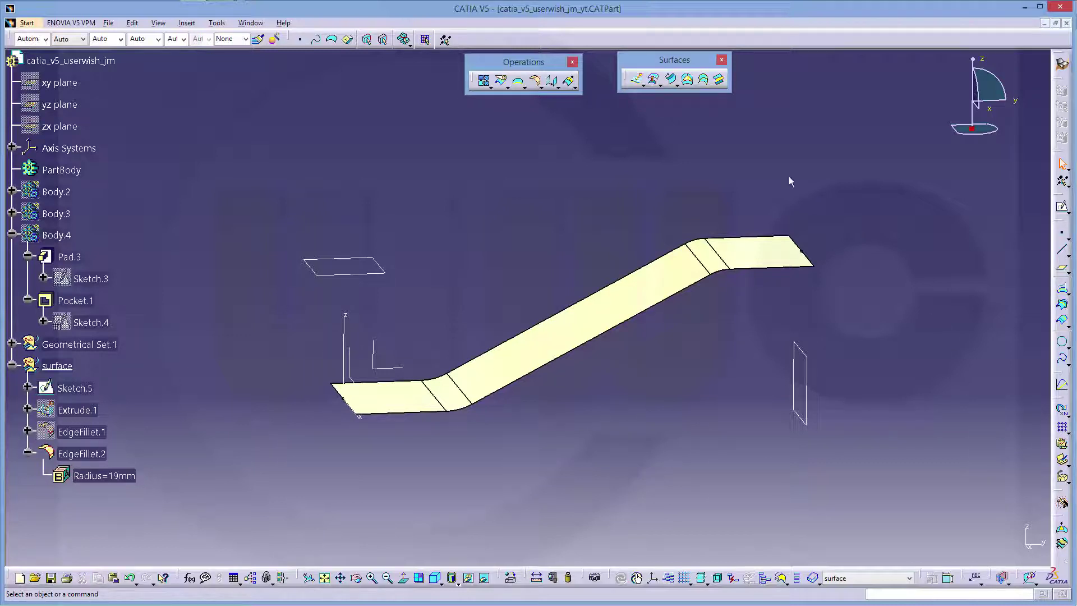
left_click(653, 82)
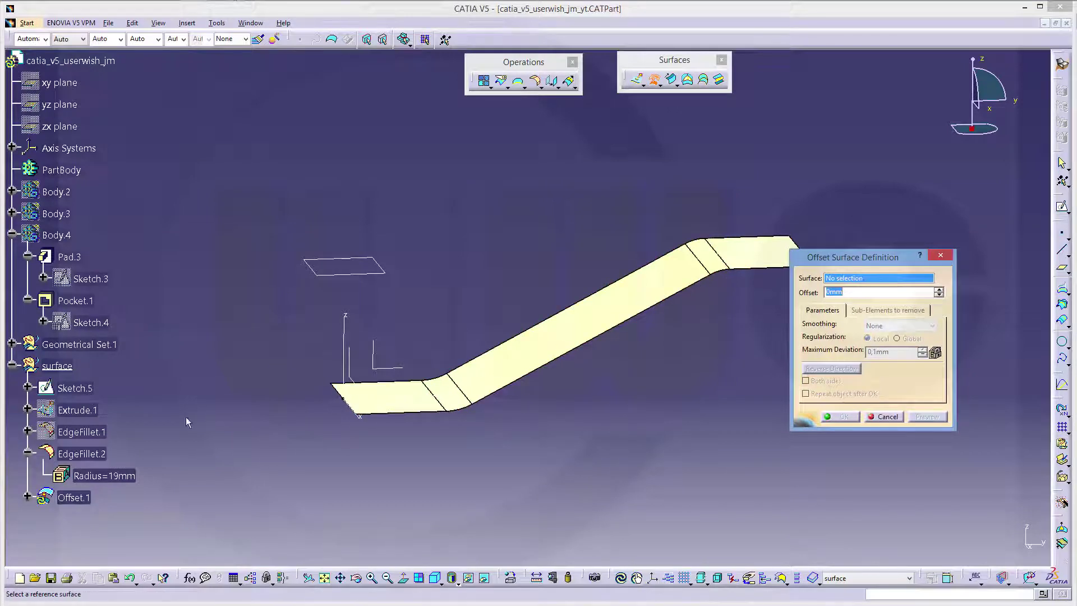
left_click(90, 459)
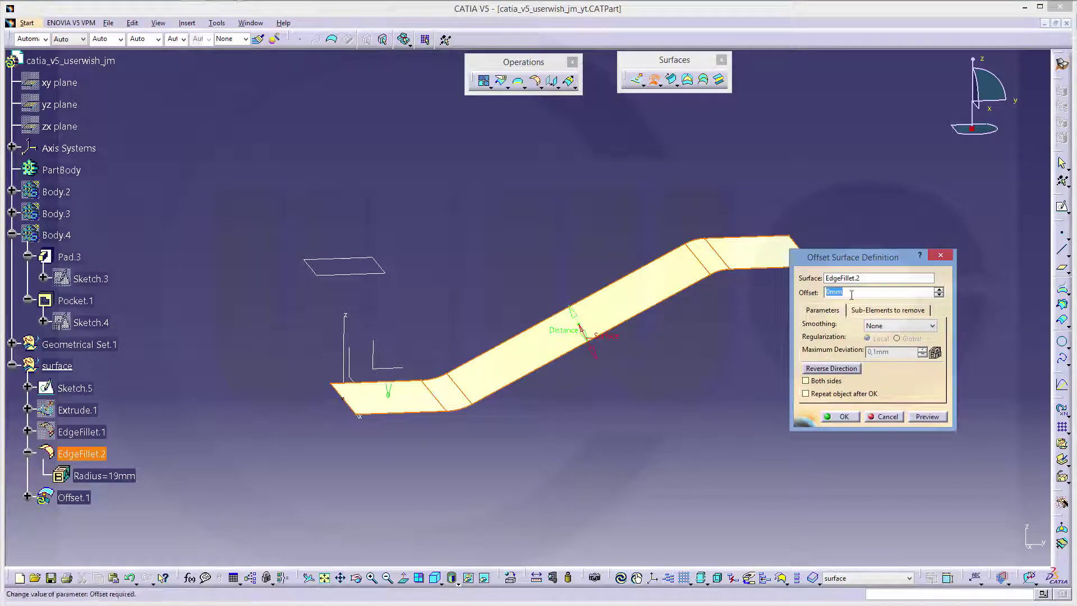
type("1")
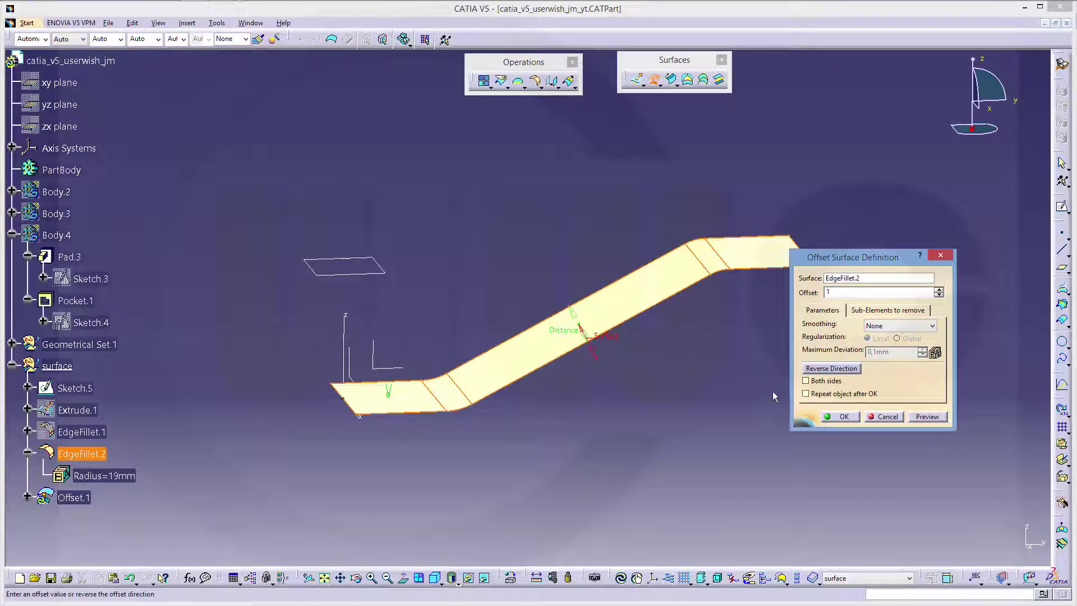
left_click(806, 381)
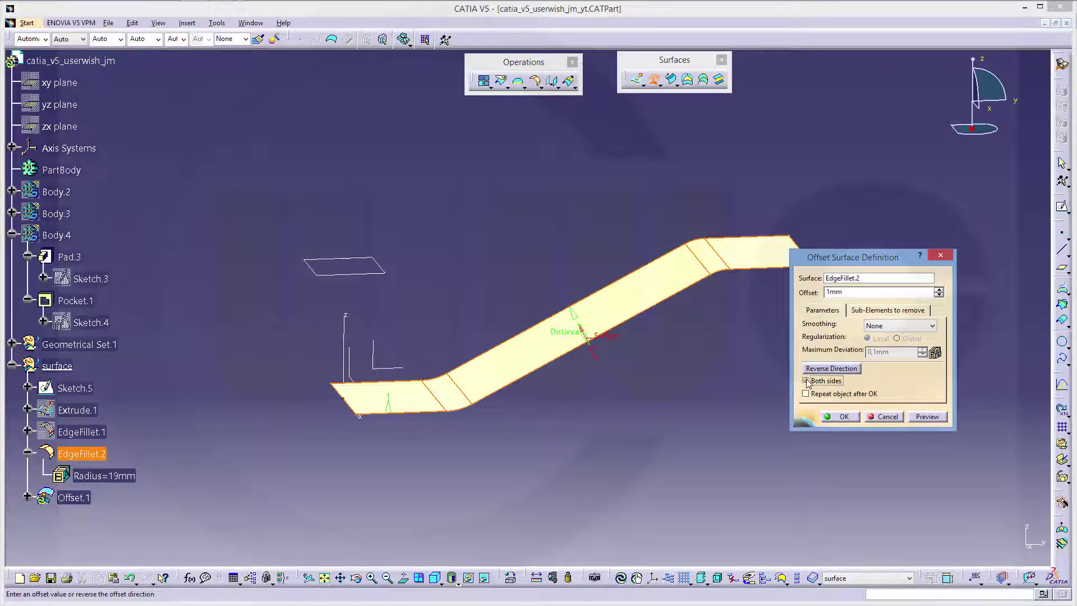
left_click(843, 416)
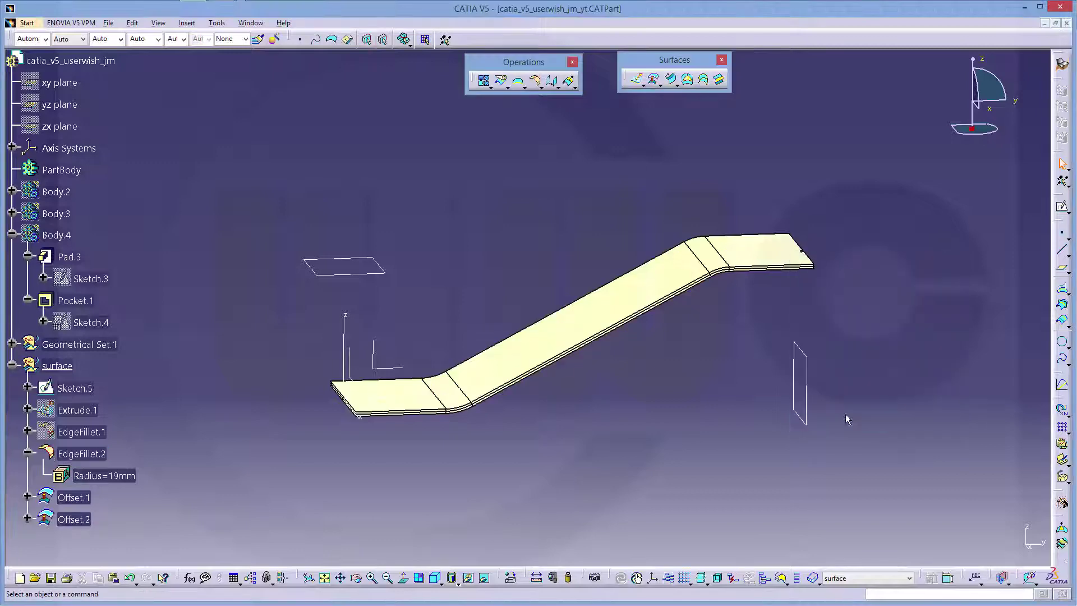
- Hide the filleted middle surface EdgeFillet.2 and Sketch.5
left_click(95, 453)
right_click(95, 454)
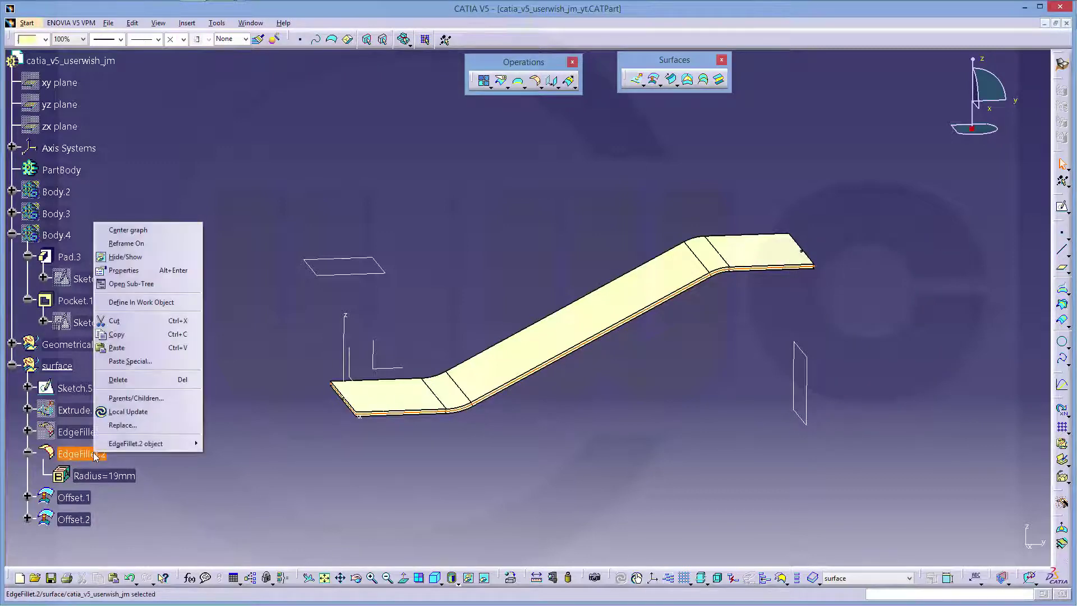
left_click(125, 257)
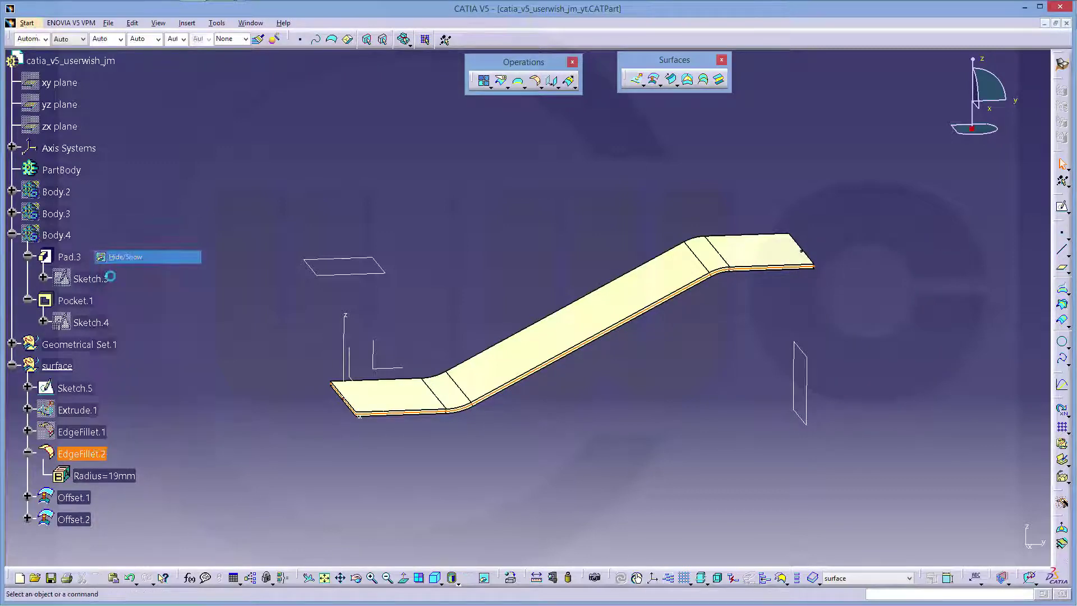
right_click(87, 389)
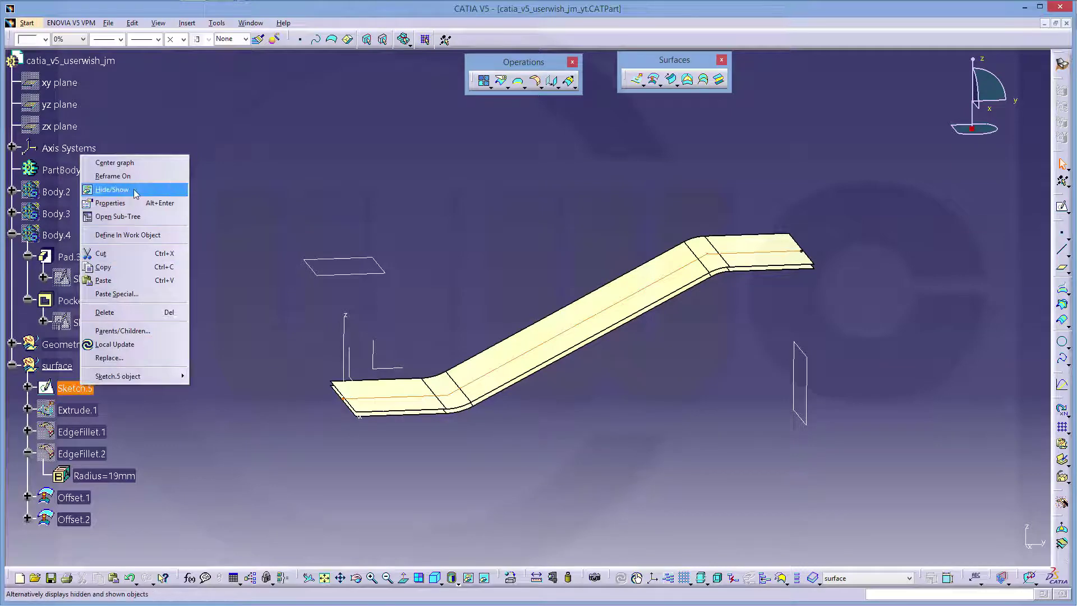
left_click(112, 190)
- Show Body.4 together with the two offset surfaces and check where they cut through the solid
middle_click_drag(592, 412, 615, 461)
left_click(59, 236)
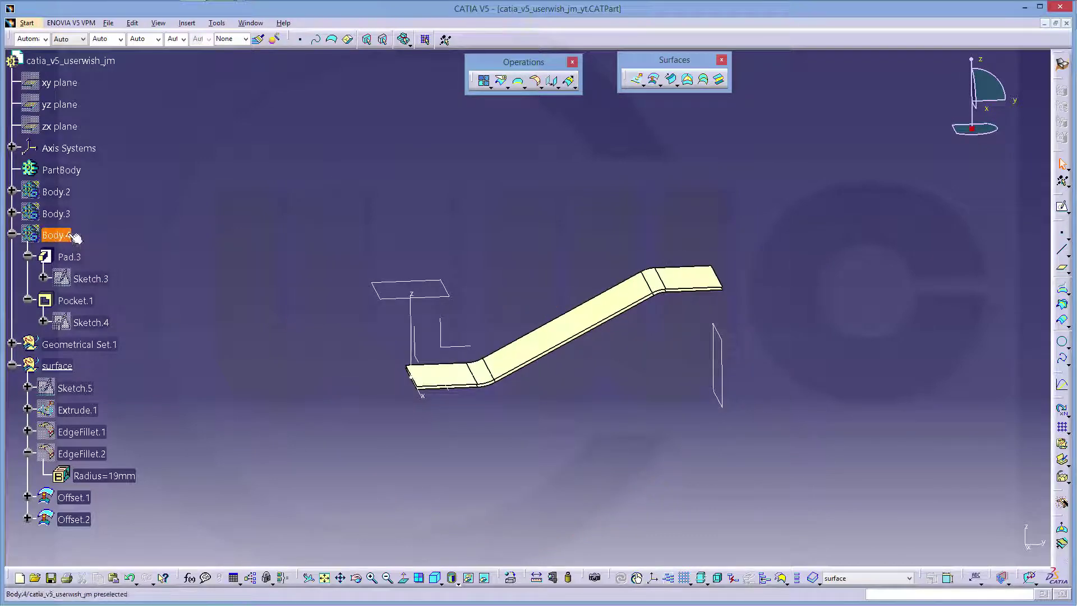
right_click(59, 235)
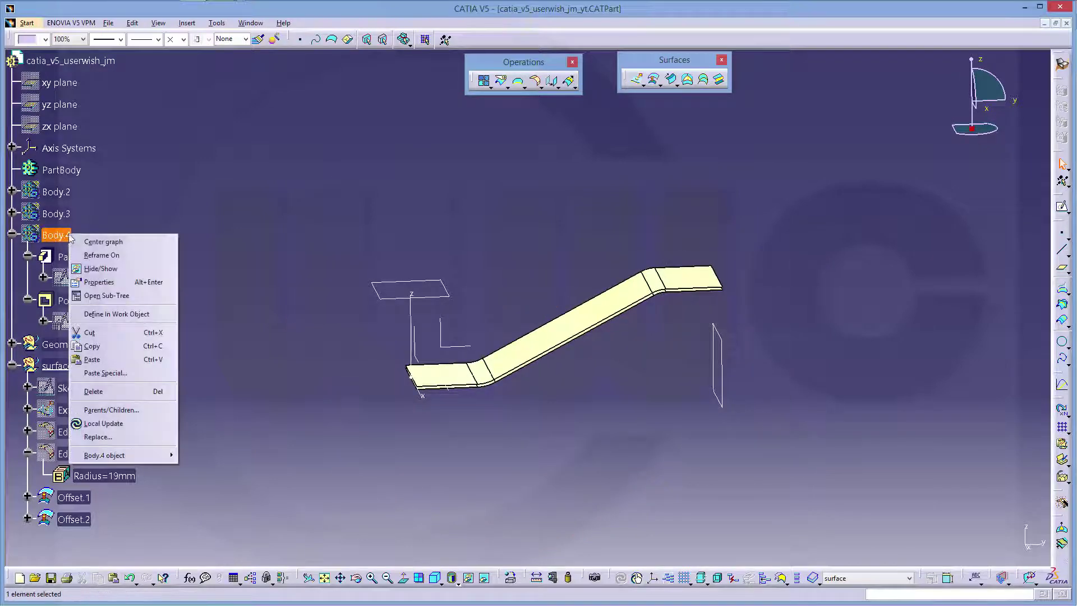
left_click(107, 273)
middle_click_drag(461, 412, 585, 446)
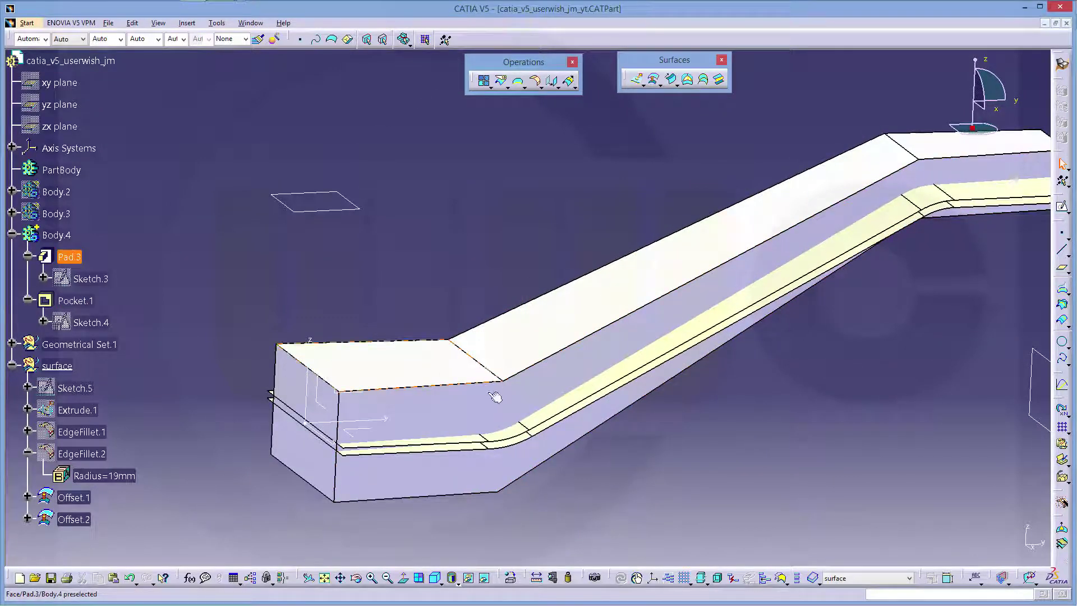
mouse_move(659, 496)
middle_mouse_down()
mouse_move(648, 444)
mouse_move(652, 484)
mouse_move(663, 486)
middle_mouse_up()
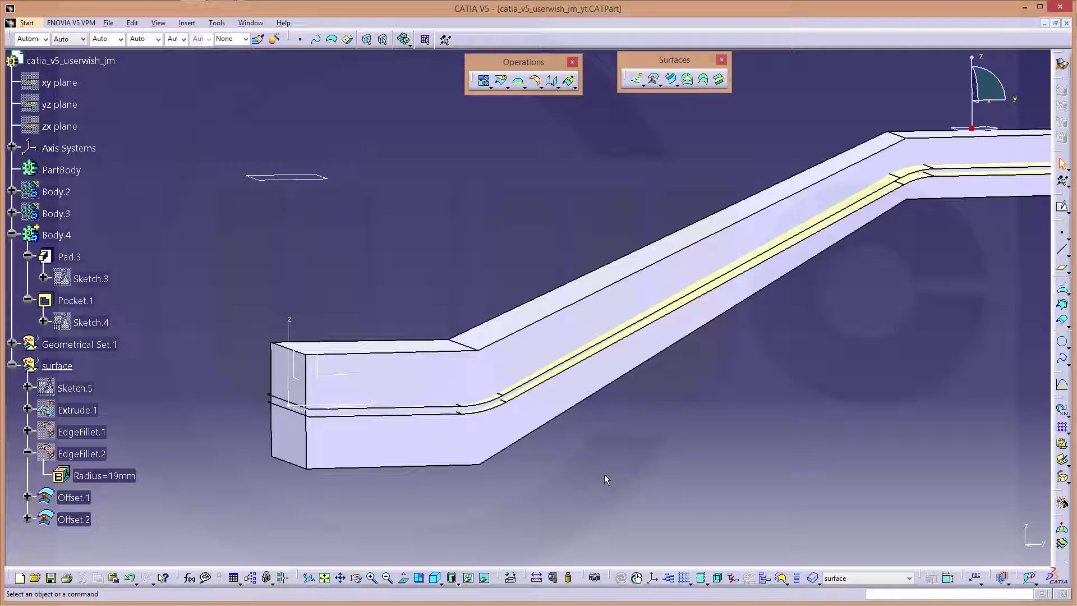
middle_click_drag(622, 440, 473, 344)
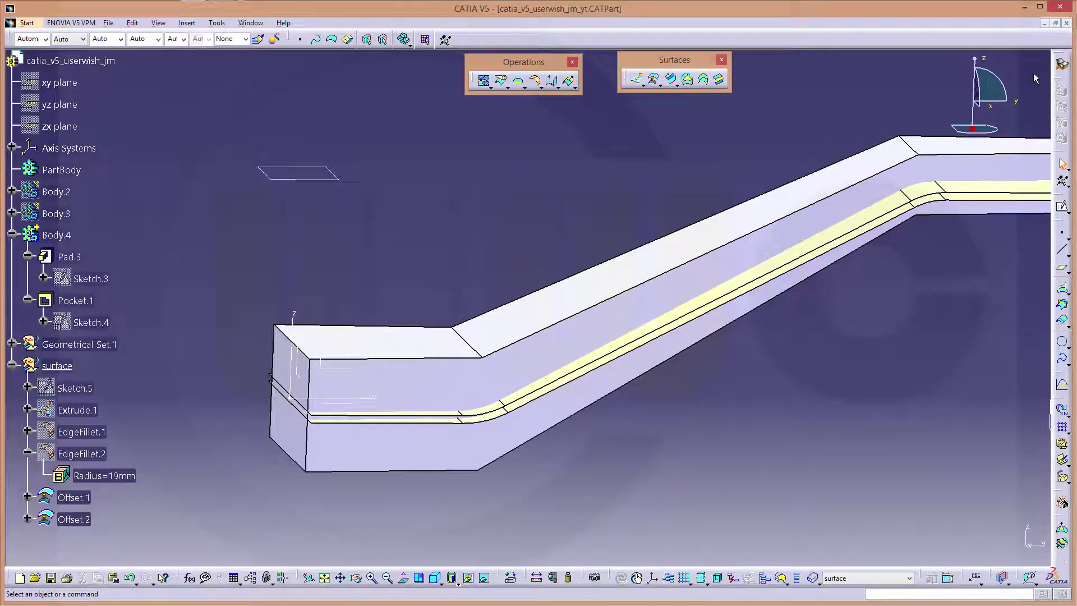
- Switch to the Part Design workbench and define Body.4 as the in-work object
left_click(1063, 65)
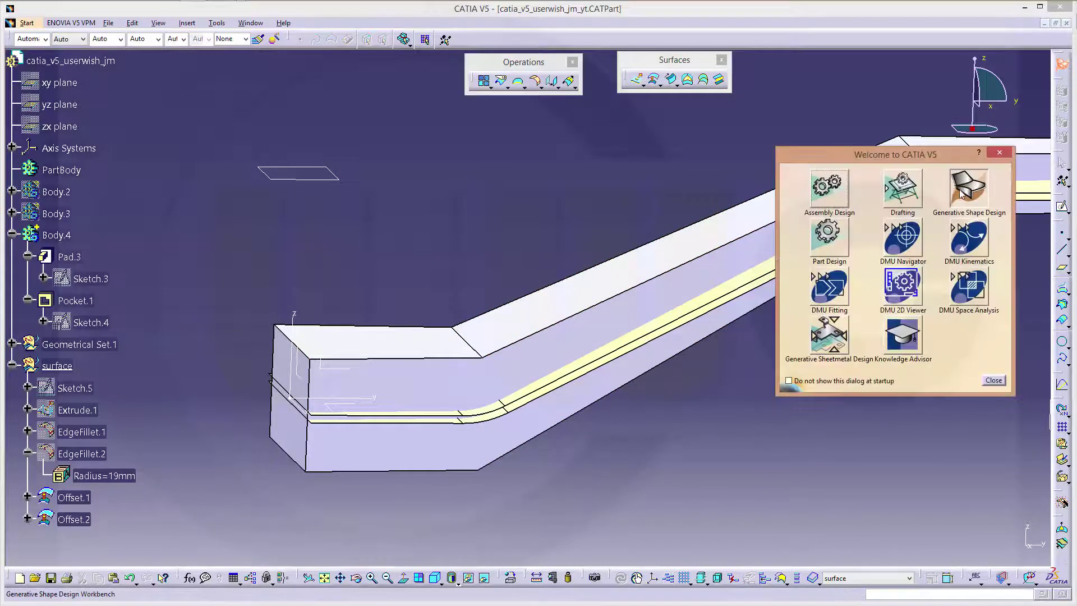
left_click(824, 245)
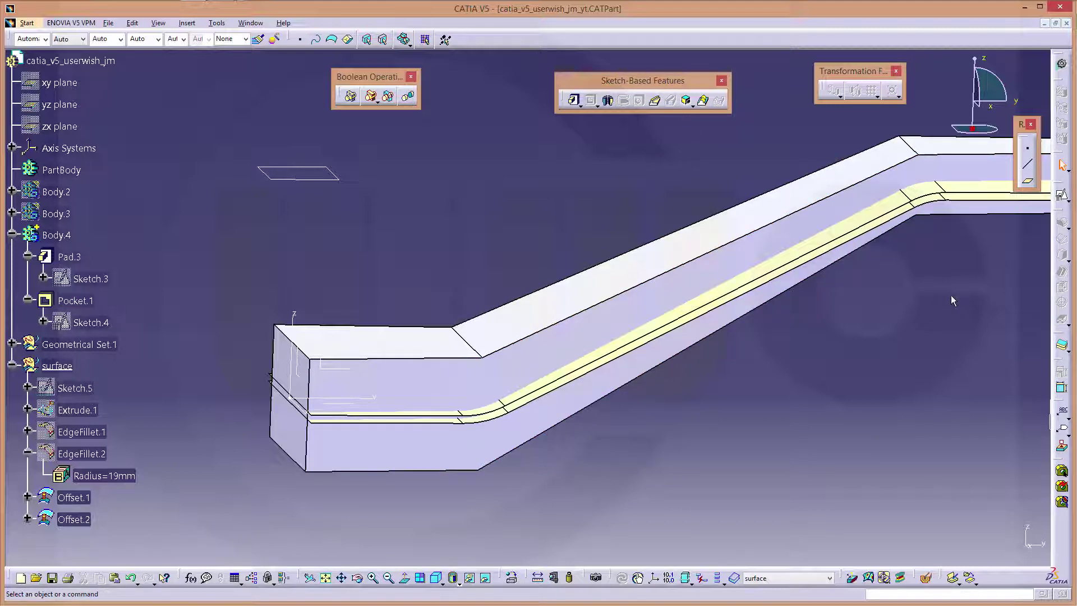
left_click(56, 235)
right_click(56, 235)
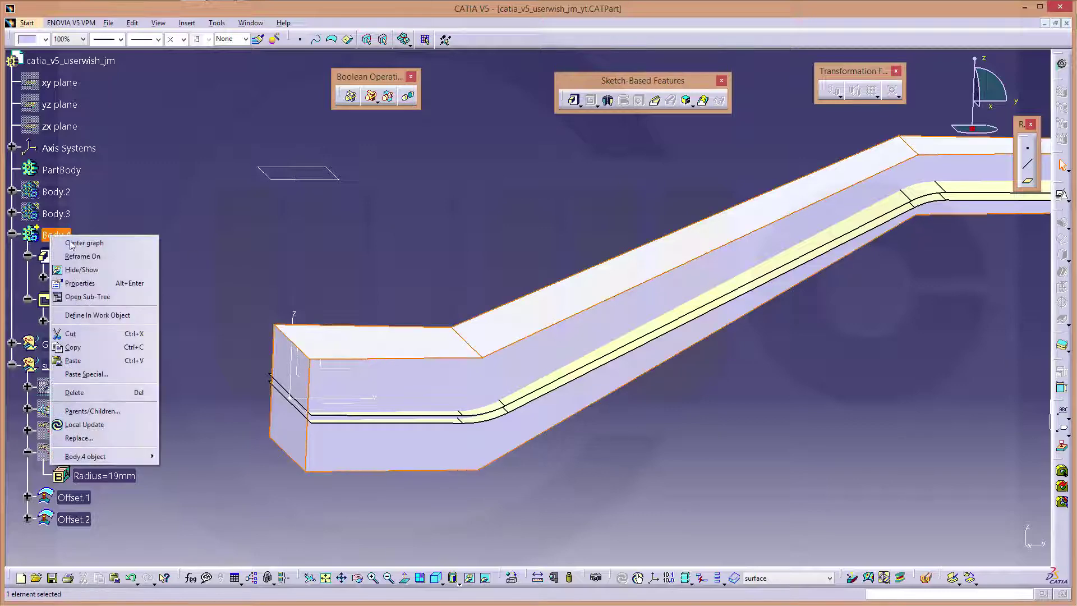
left_click(95, 315)
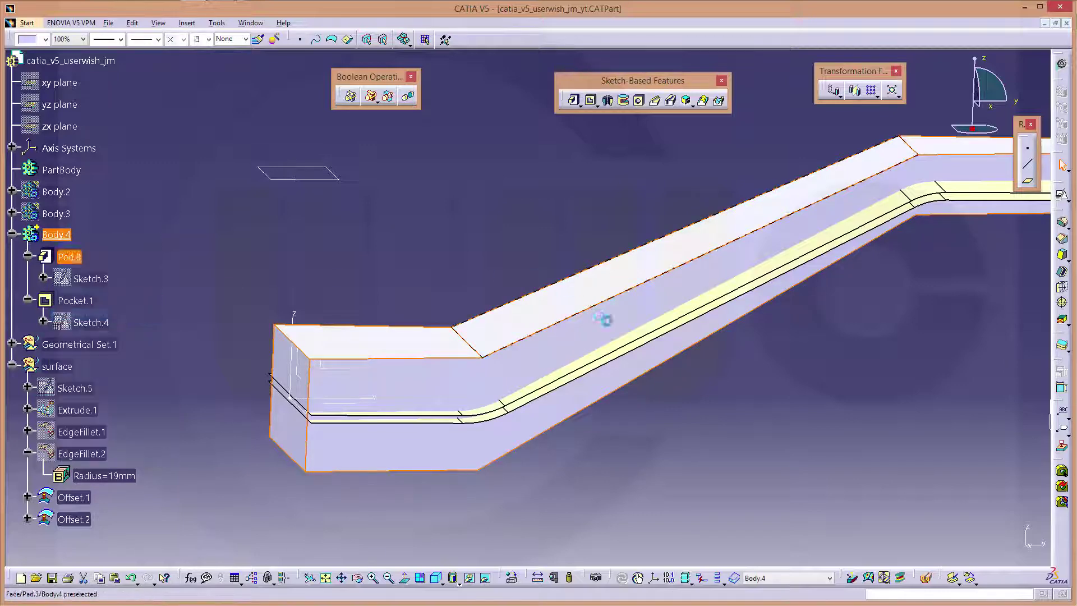
- Add a 10 mm edge fillet to Body.4's two inner bend edges, above the lower bend and beneath the upper bend
left_click(1064, 223)
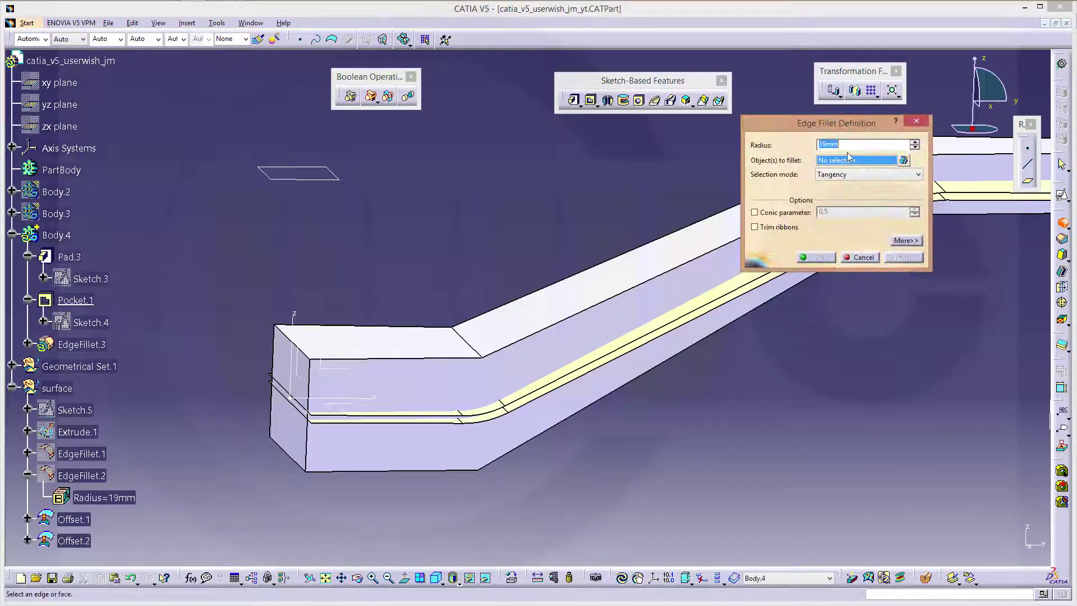
left_click(466, 343)
middle_click_drag(659, 454, 590, 337)
middle_click_drag(640, 293, 443, 349)
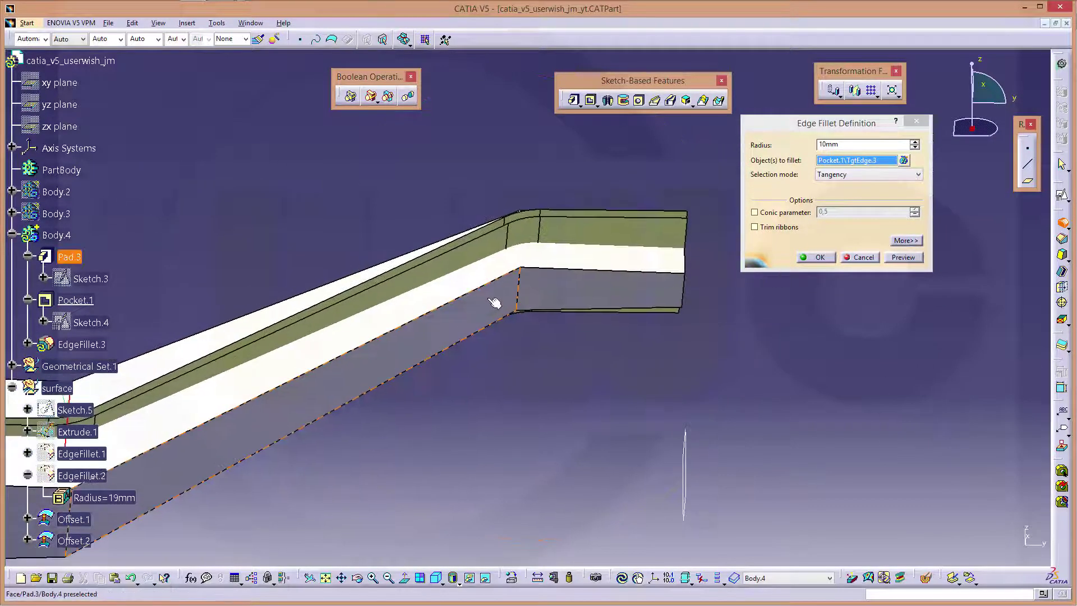
left_click(523, 297)
middle_click_drag(473, 271, 597, 225)
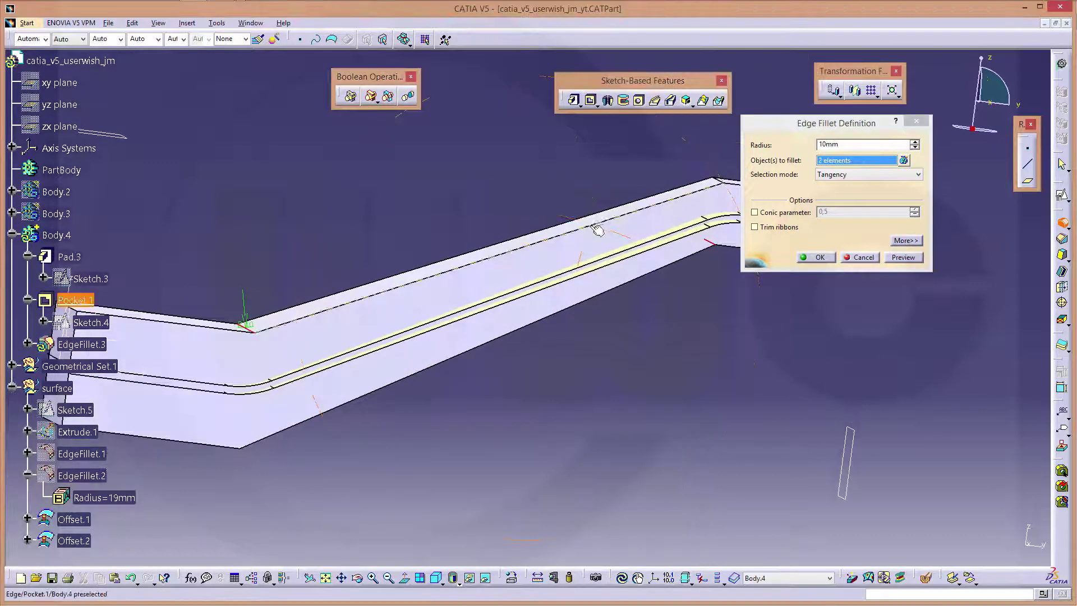
left_click(819, 258)
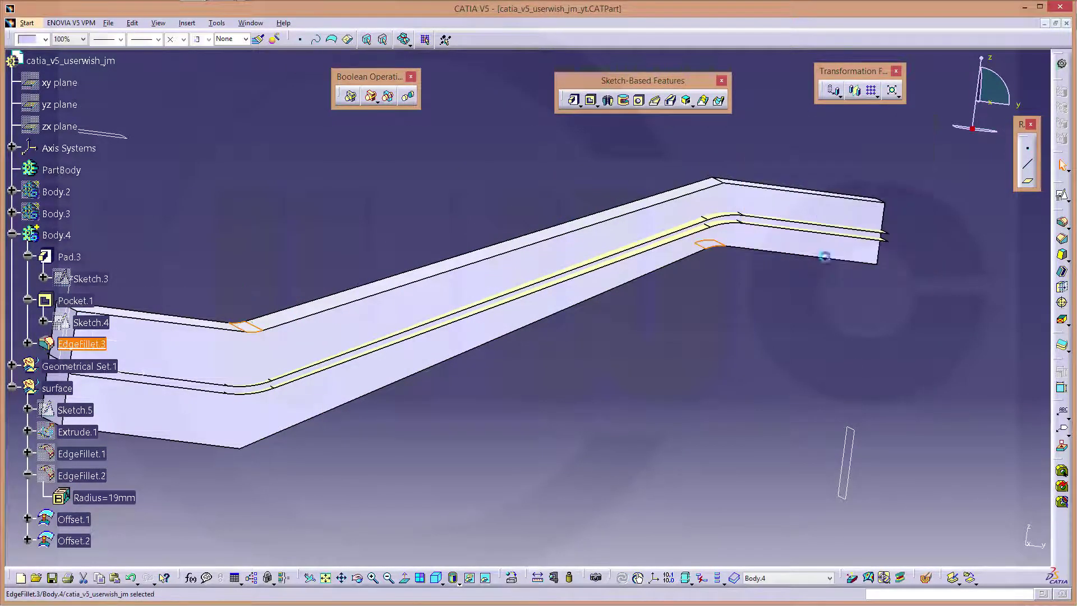
- Add a 40 mm edge fillet to the outer edge on the underside of Body.4's lower bend
middle_click_drag(696, 427, 709, 356)
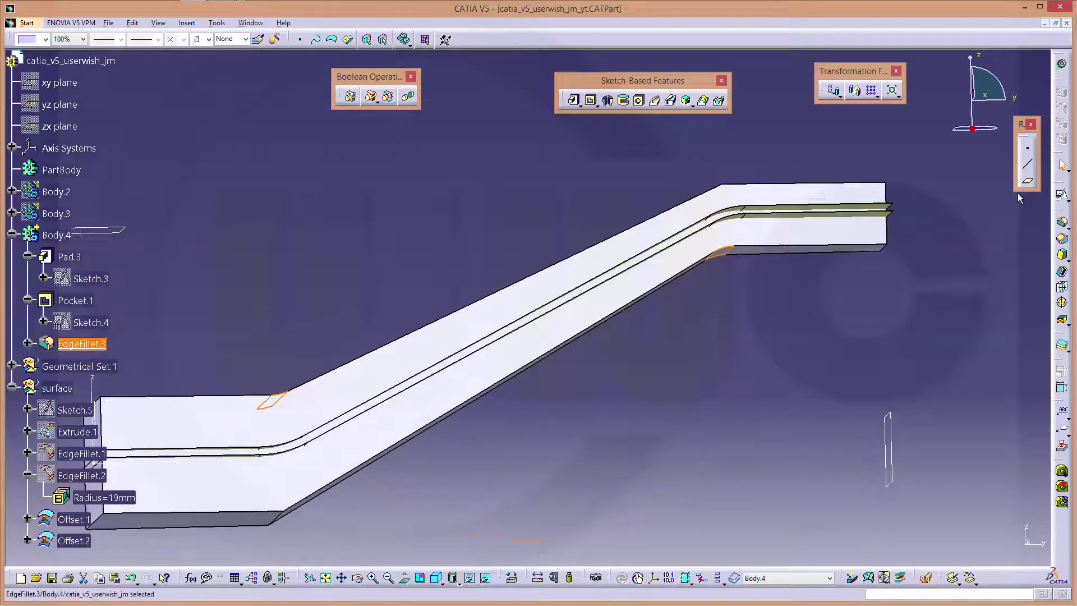
left_click(1062, 222)
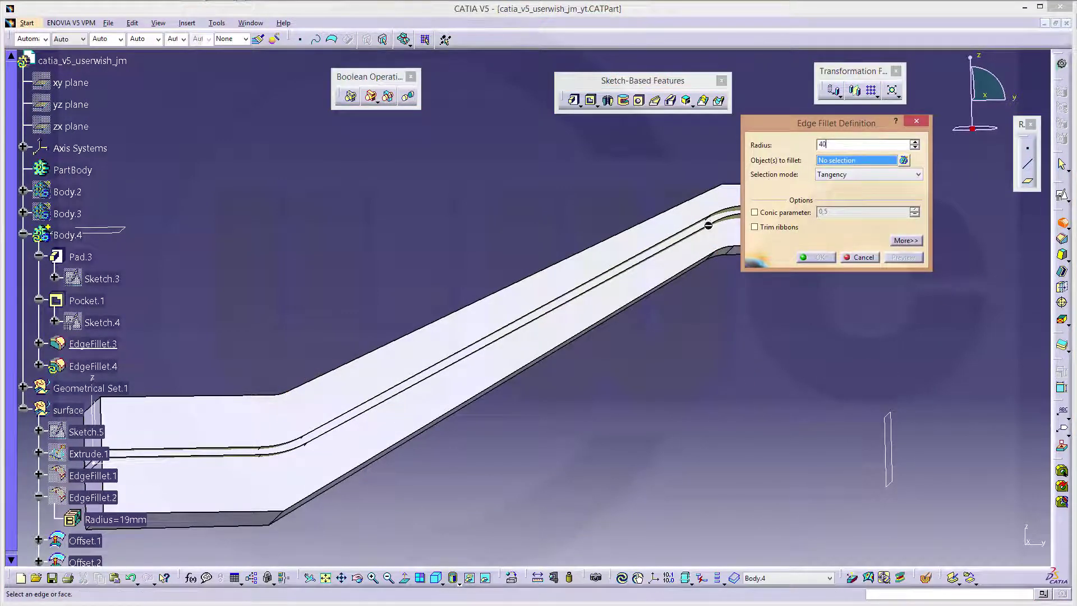
left_click(286, 523)
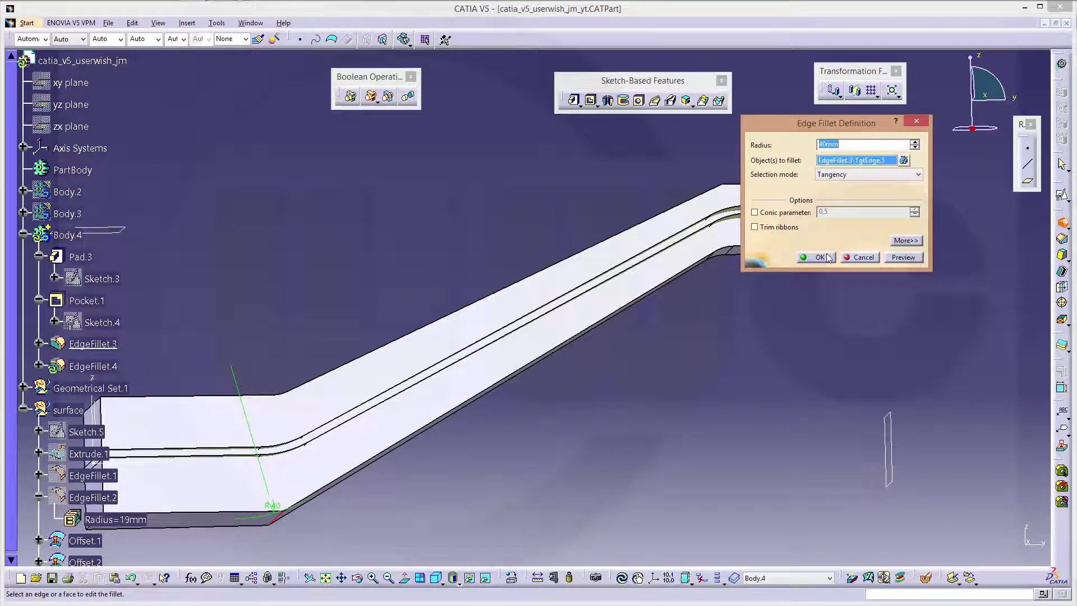
left_click(819, 258)
- Add a 26 mm edge fillet to the outer edge on the top of Body.4's upper bend
middle_click_drag(770, 328, 957, 258)
left_click(1062, 223)
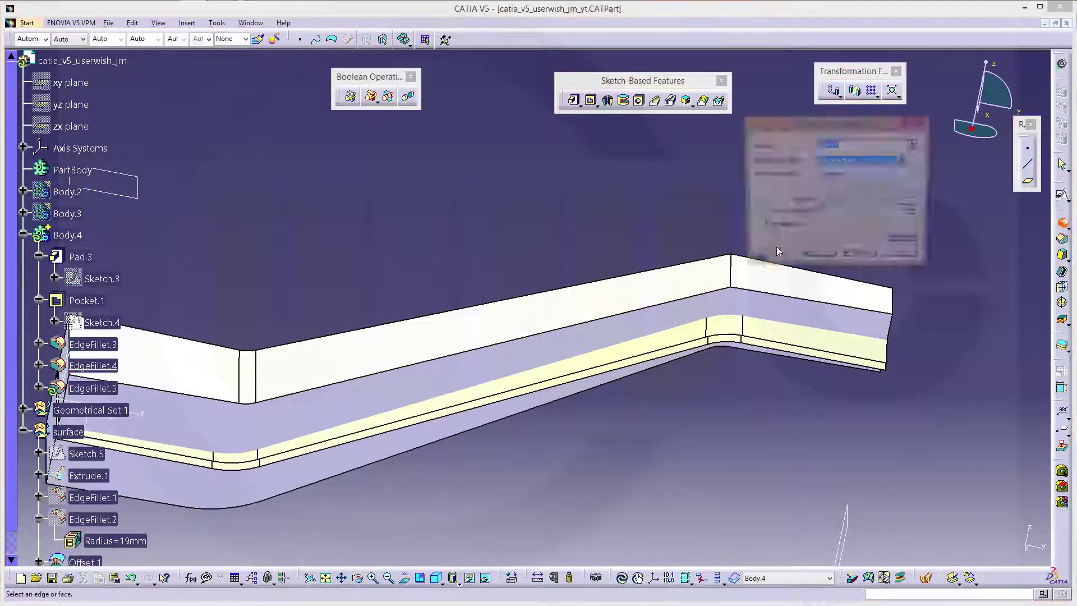
left_click(735, 274)
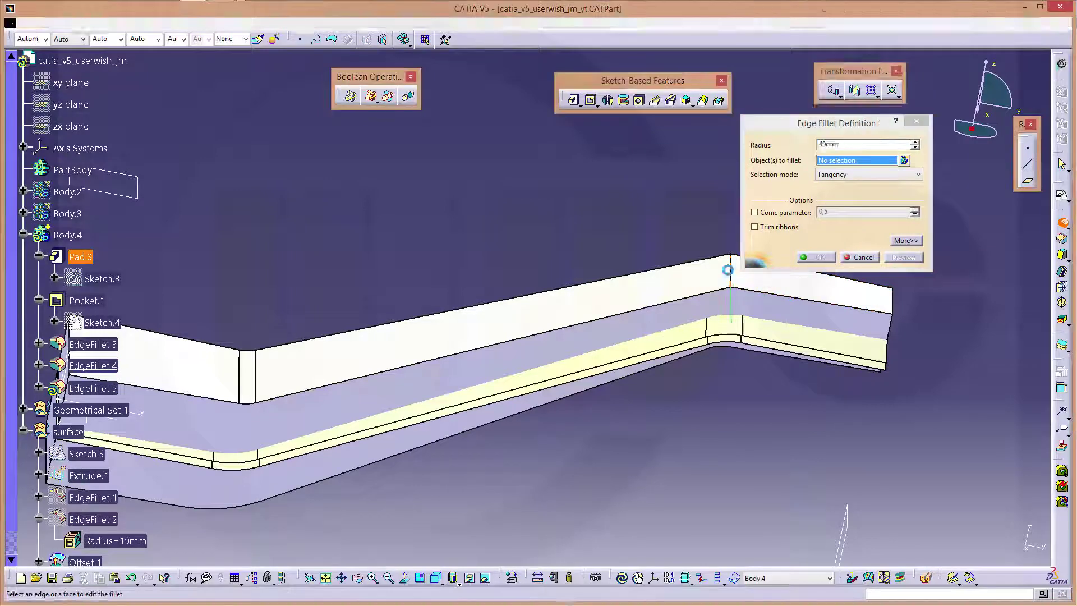
type("26")
key("Return")
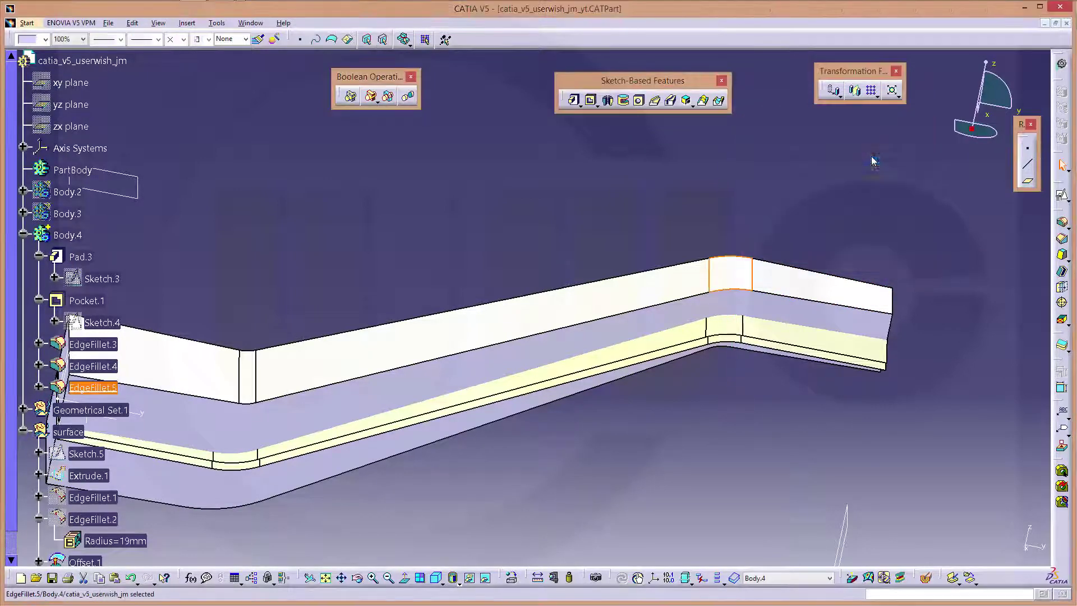
- Set up a 4° draft on Body.4 with its two long side faces as the faces to draft
middle_click_drag(690, 409, 530, 302)
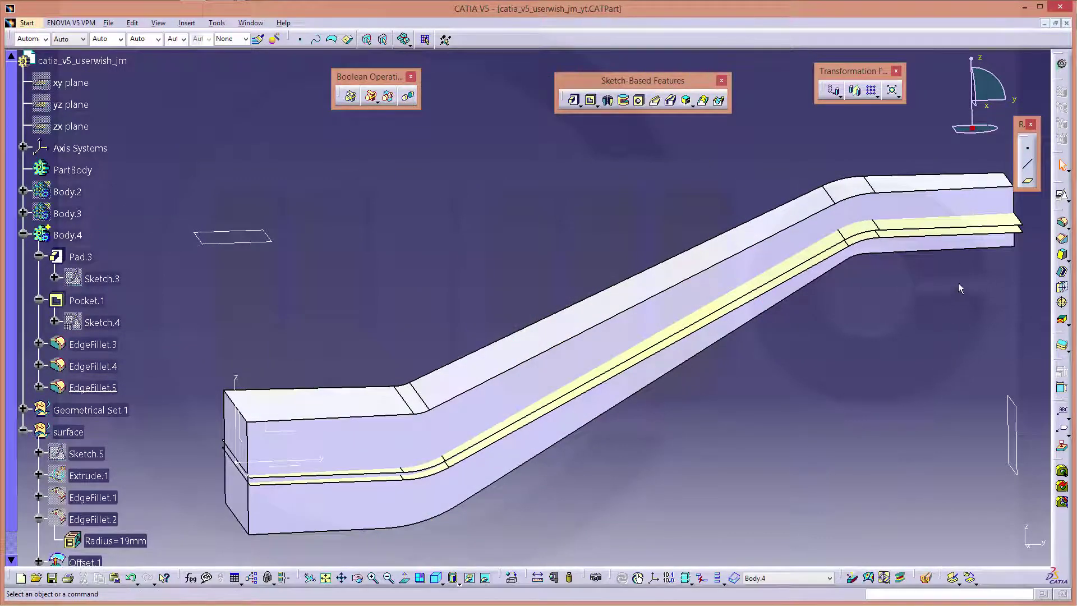
left_click(1062, 256)
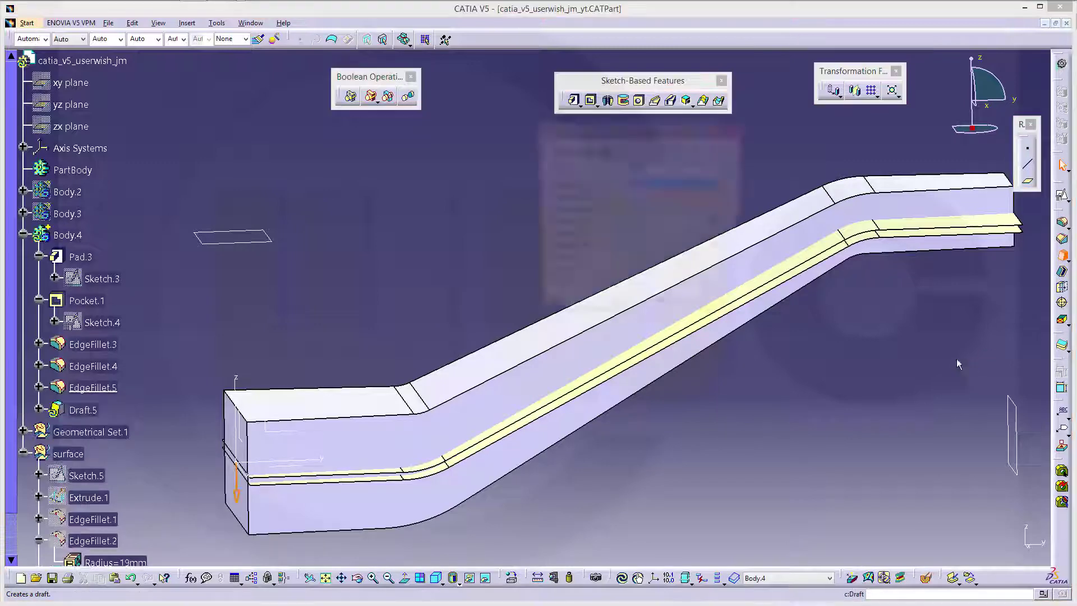
left_click(378, 447)
middle_click_drag(378, 448, 610, 422)
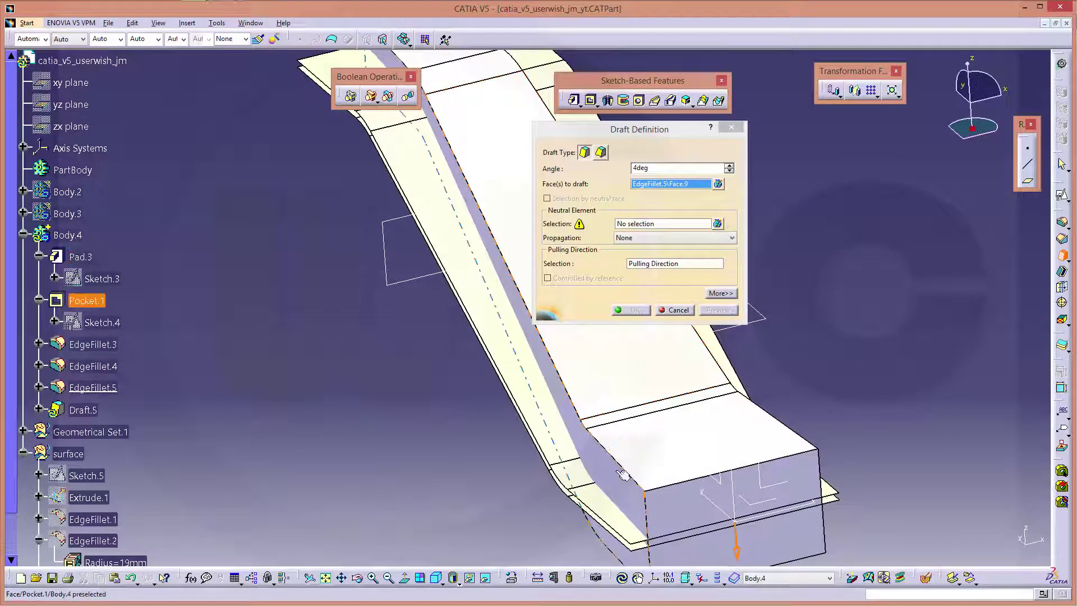
left_click(624, 473)
middle_click_drag(914, 436, 579, 392)
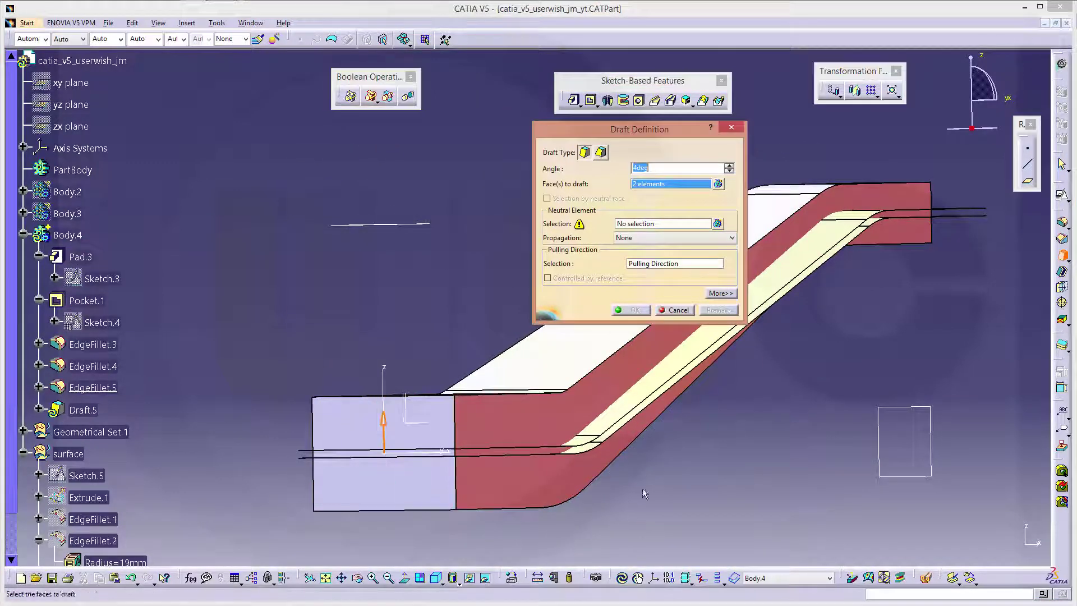
middle_click_drag(381, 477, 629, 347)
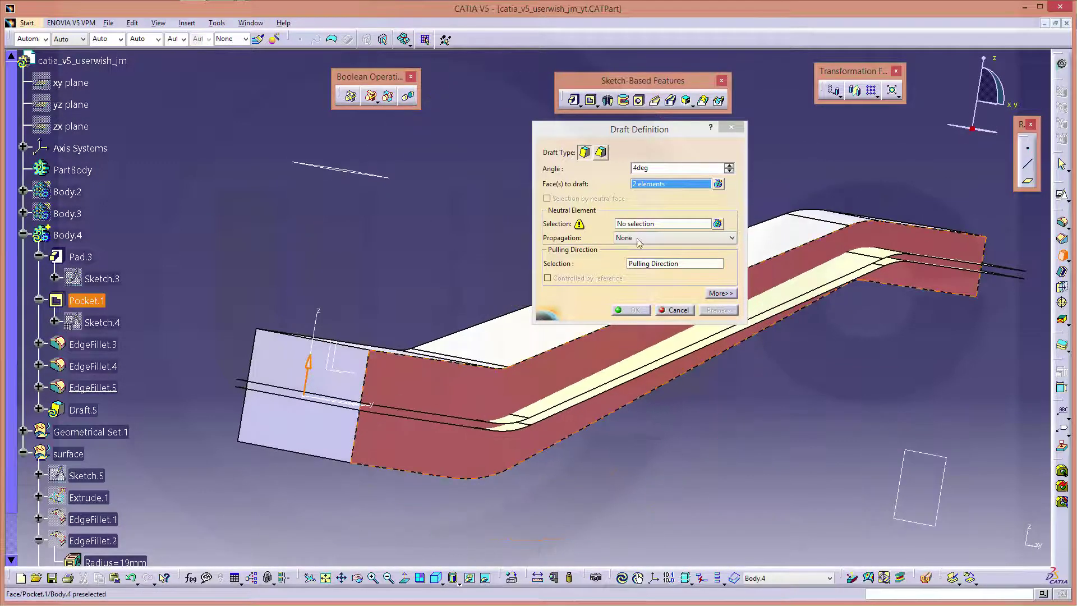
- Use Offset.2 as the draft's neutral element, set the parting element equal to neutral, then preview and create the draft
left_click(651, 225)
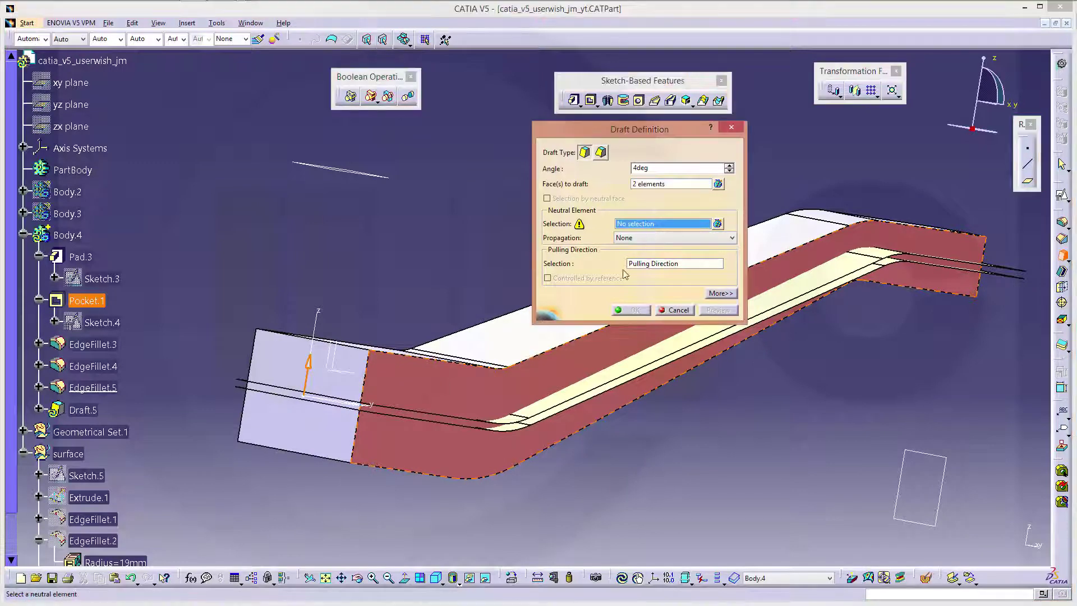
left_click(592, 389)
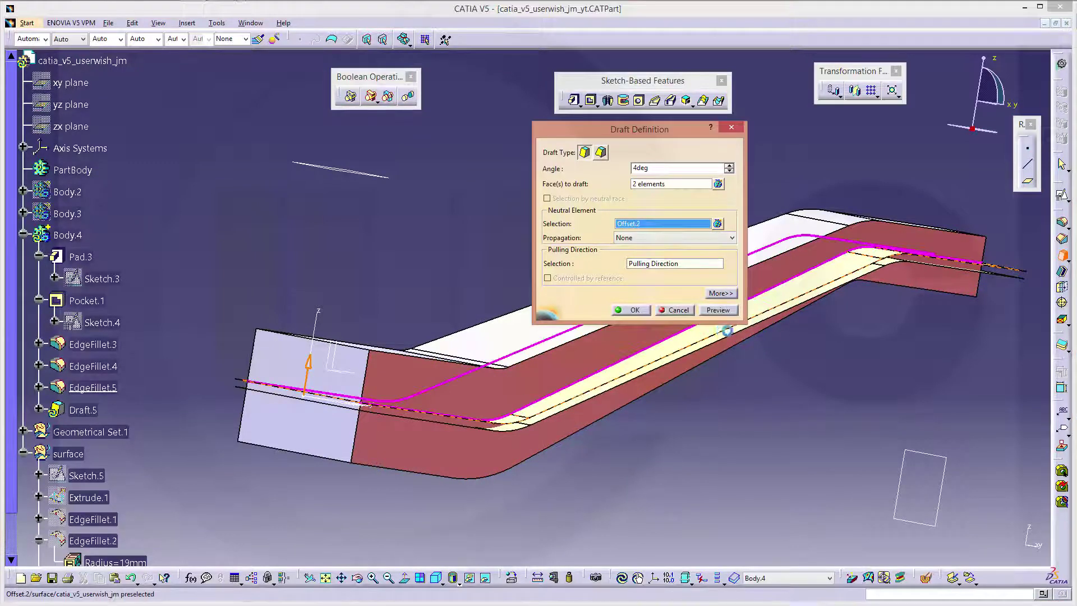
middle_click_drag(592, 388, 744, 312)
left_click(722, 293)
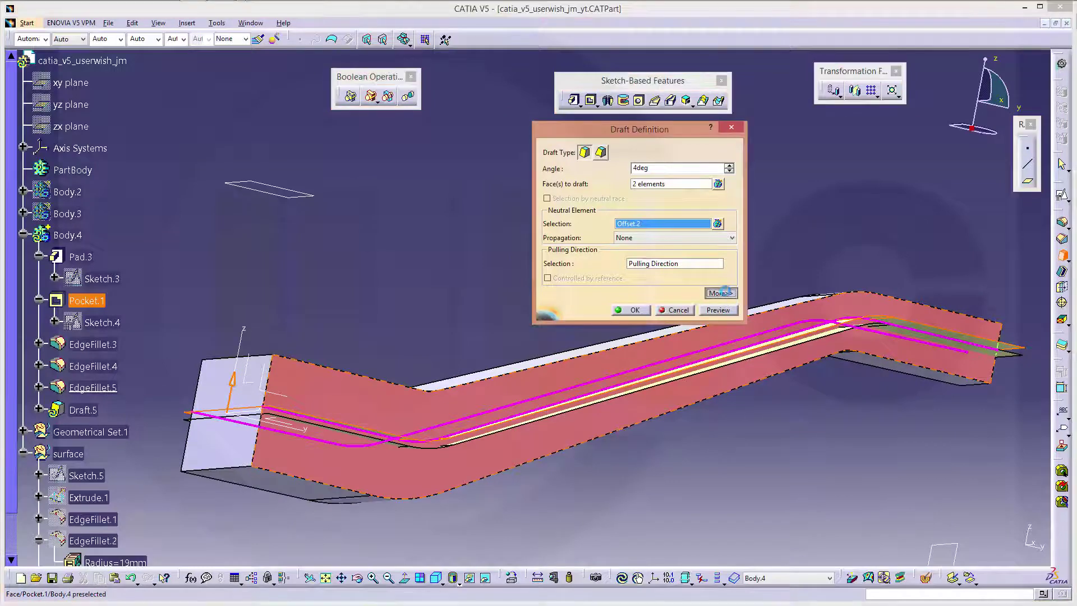
left_click(745, 162)
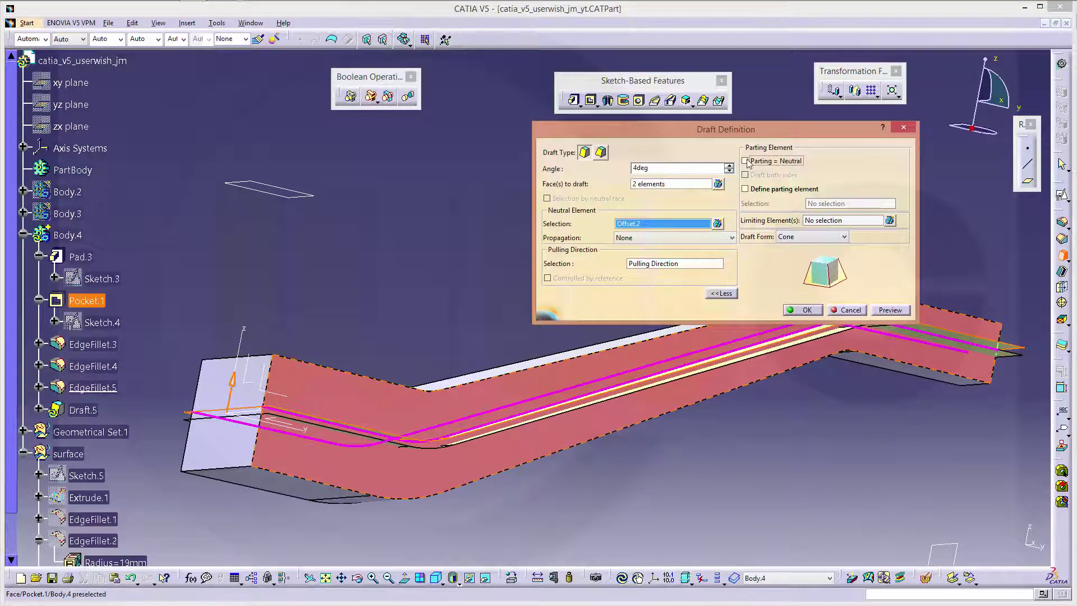
left_click(891, 311)
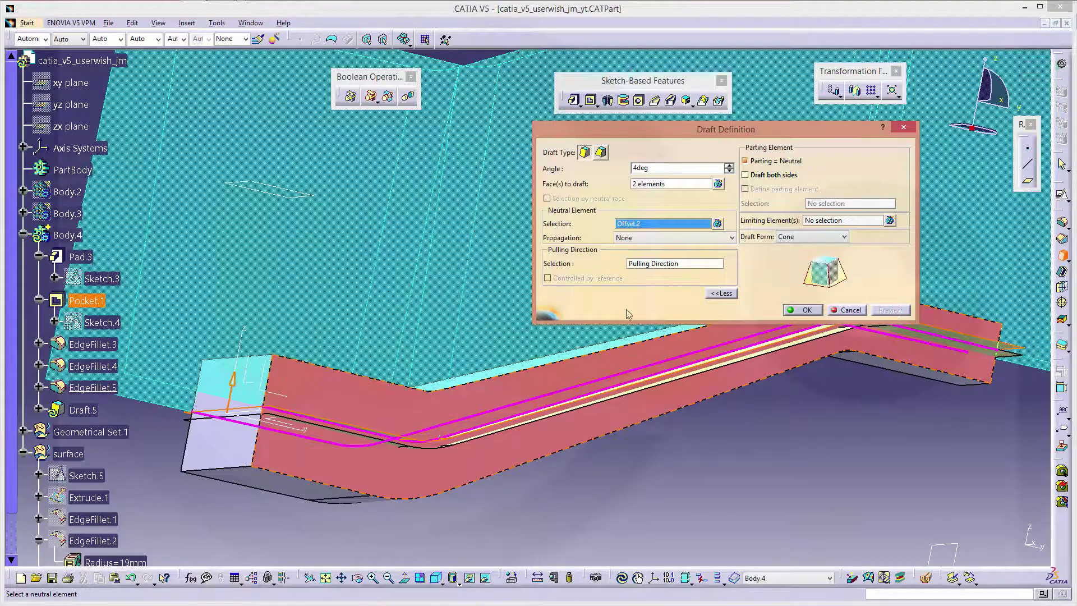
middle_click_drag(891, 310, 715, 323)
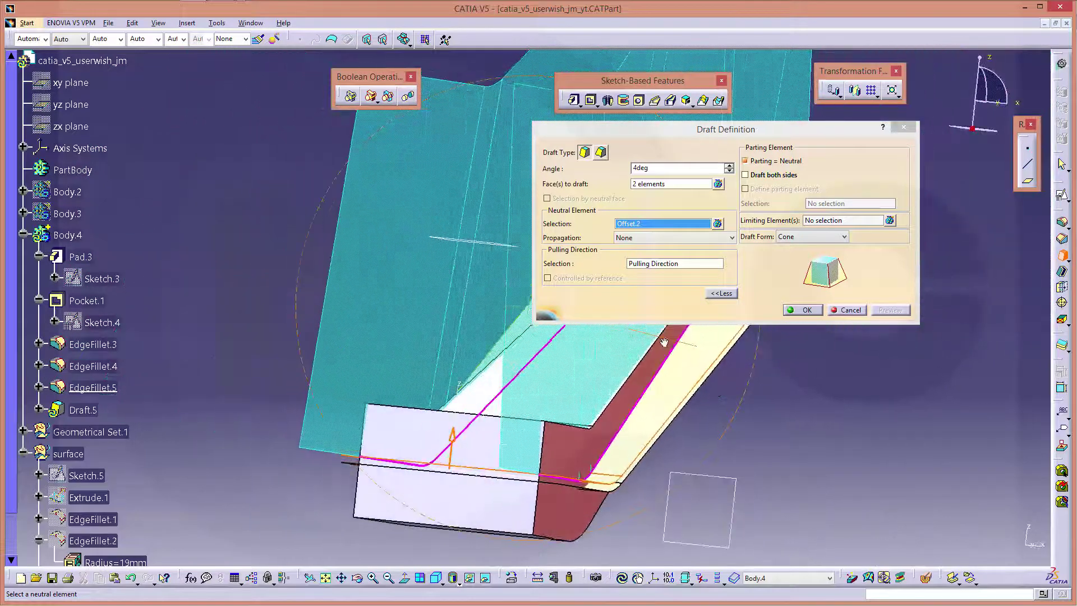
left_click(805, 310)
middle_click_drag(806, 311, 686, 311)
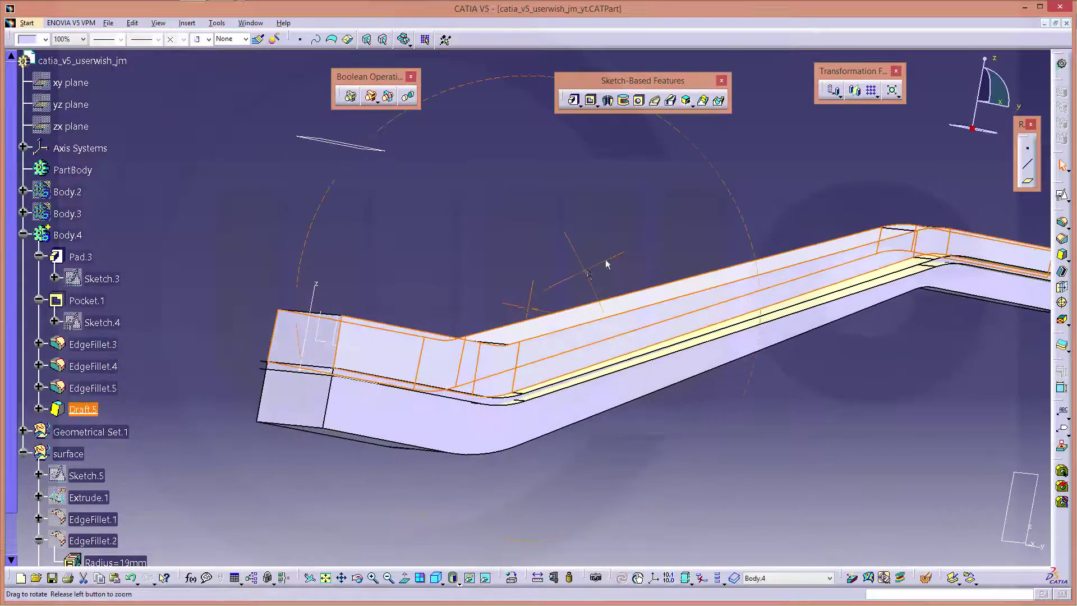
- Set up a second 4° draft on Body.4 with the two long side faces below the parting surfaces as faces to draft
left_click(1062, 255)
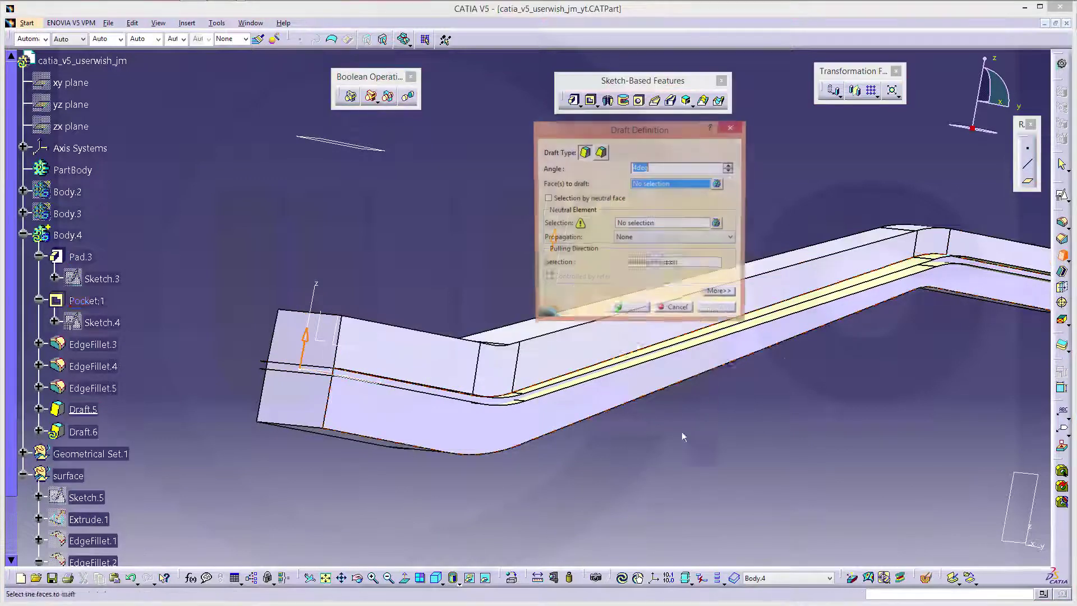
left_click(401, 421)
middle_click_drag(254, 286, 645, 354)
left_click(742, 371)
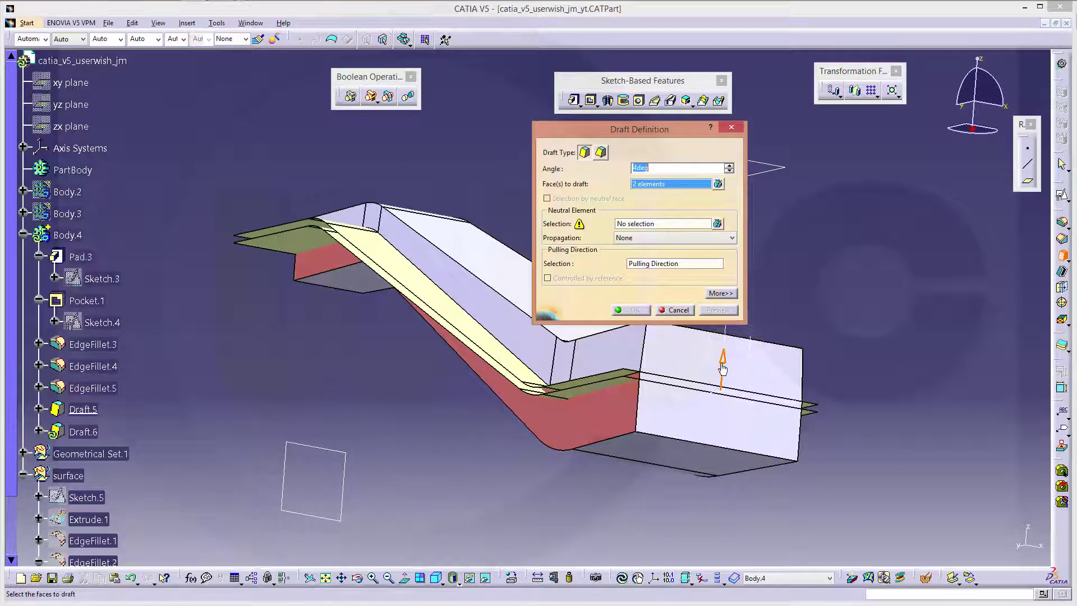
middle_click_drag(846, 352, 553, 243)
- Use Offset.1 as the draft's neutral element, set the parting element equal to neutral, and create the draft
left_click(656, 225)
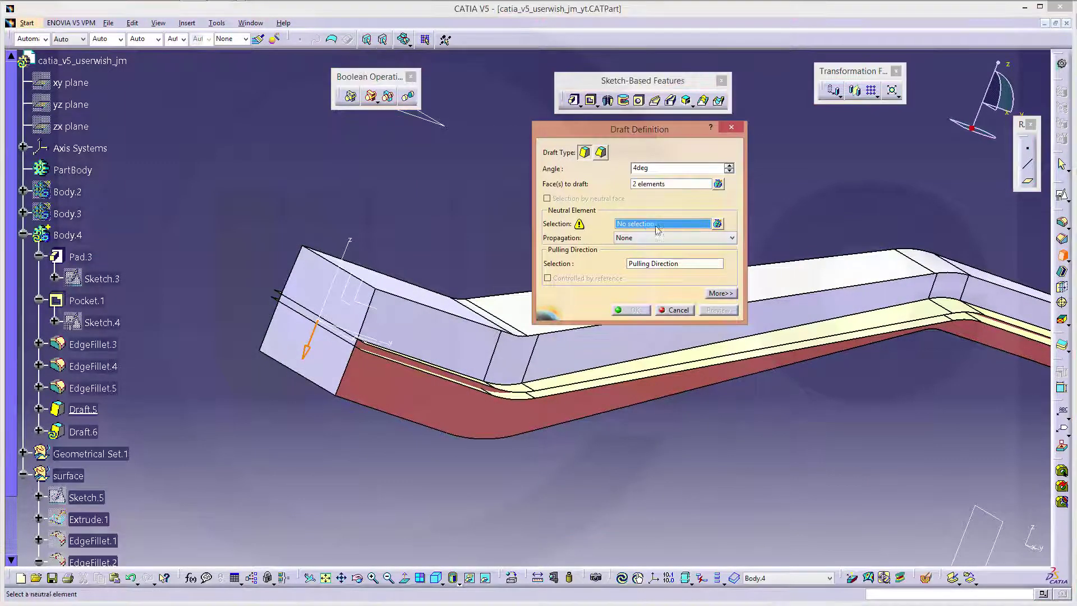
left_click(654, 381)
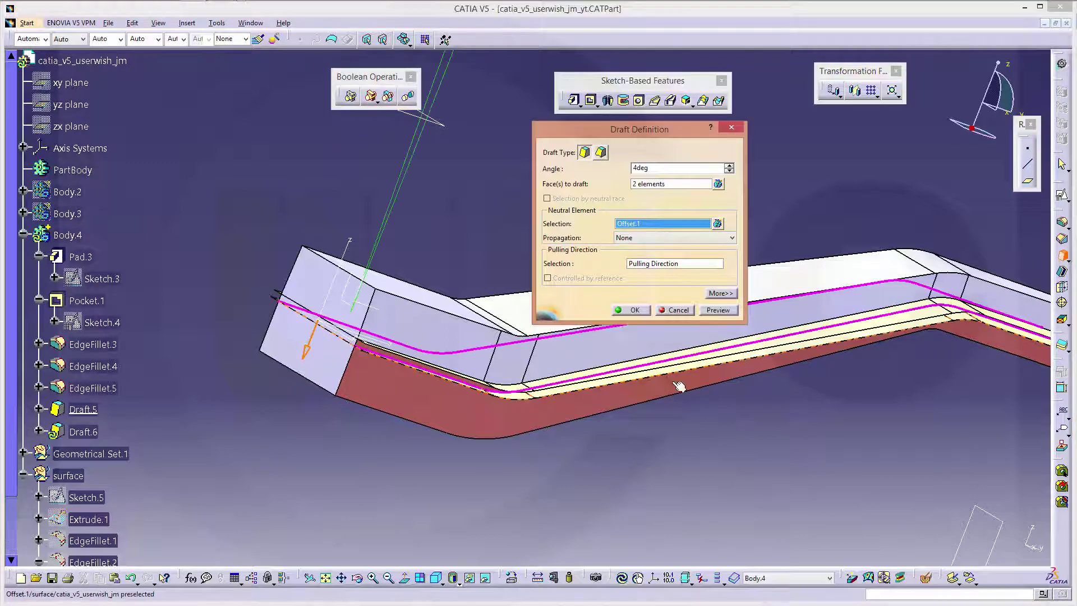
middle_click_drag(679, 387, 680, 390)
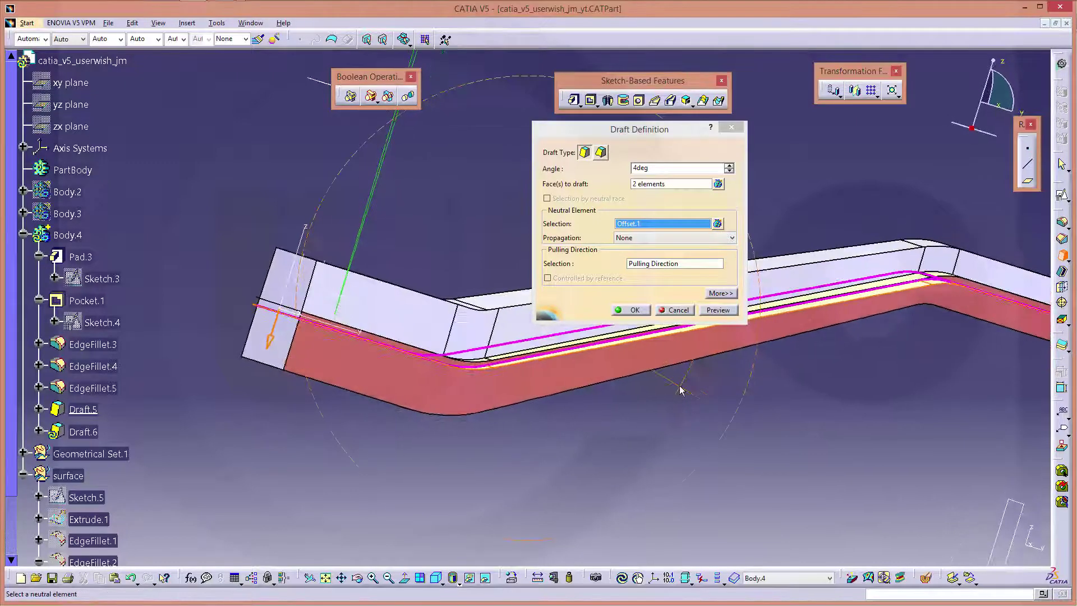
left_click(721, 293)
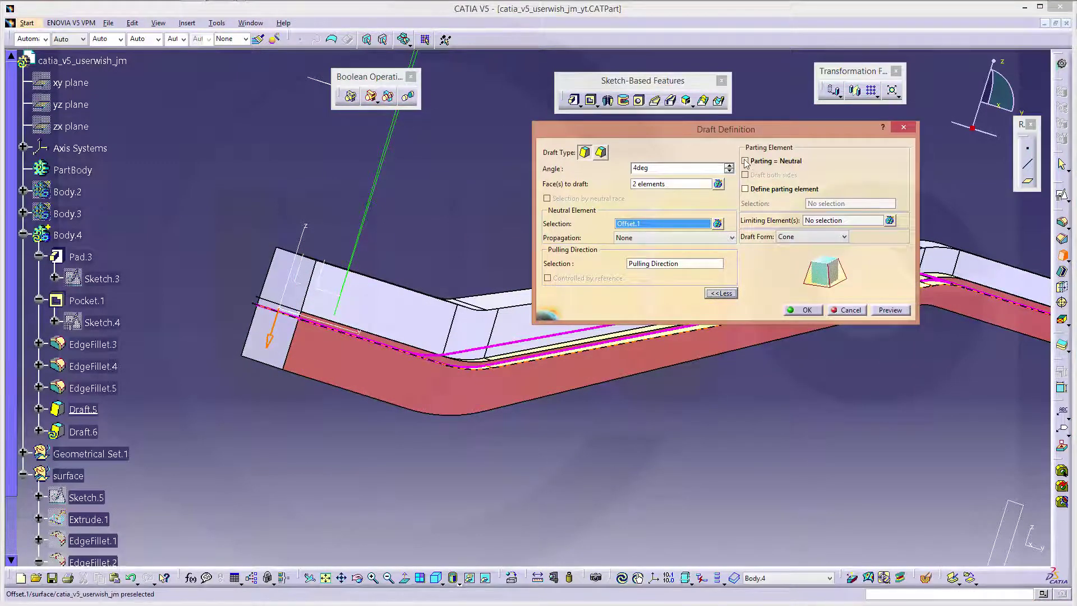
left_click(746, 161)
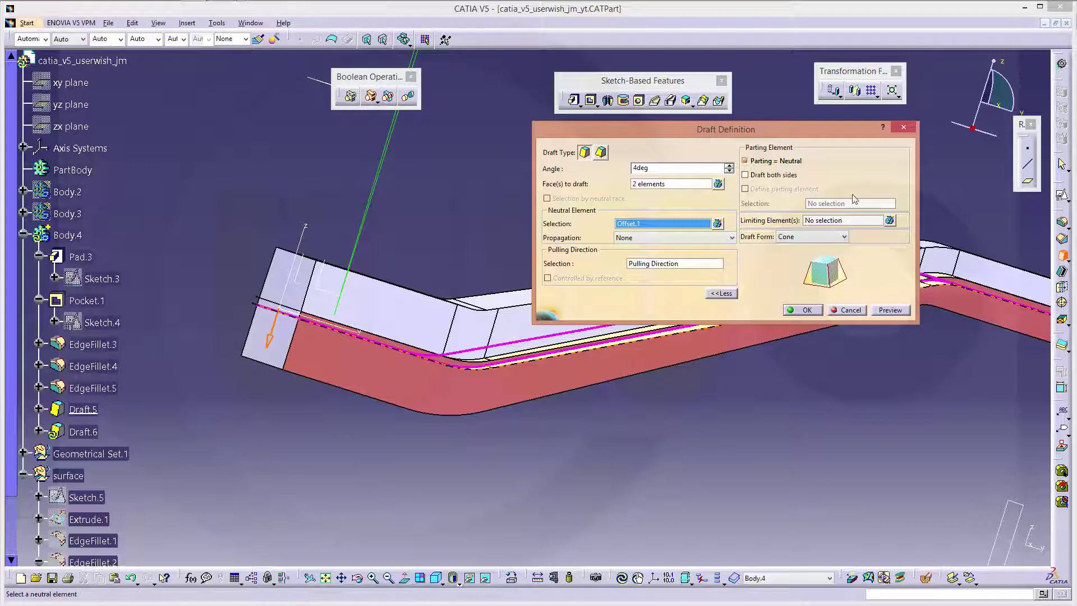
left_click(805, 310)
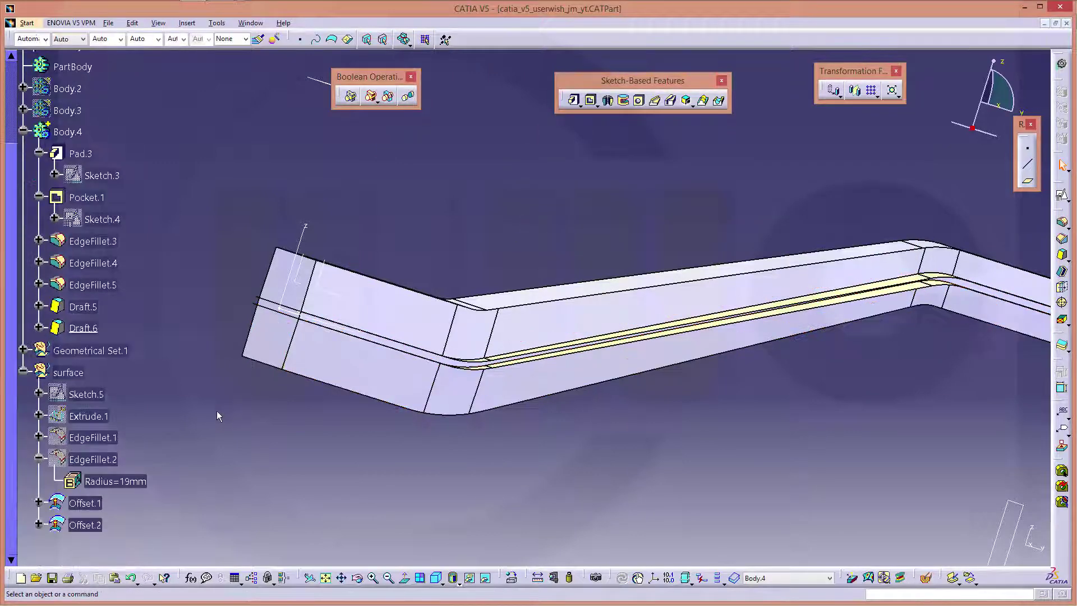
- Hide the geometrical set named surface
left_click(67, 321)
right_click(70, 322)
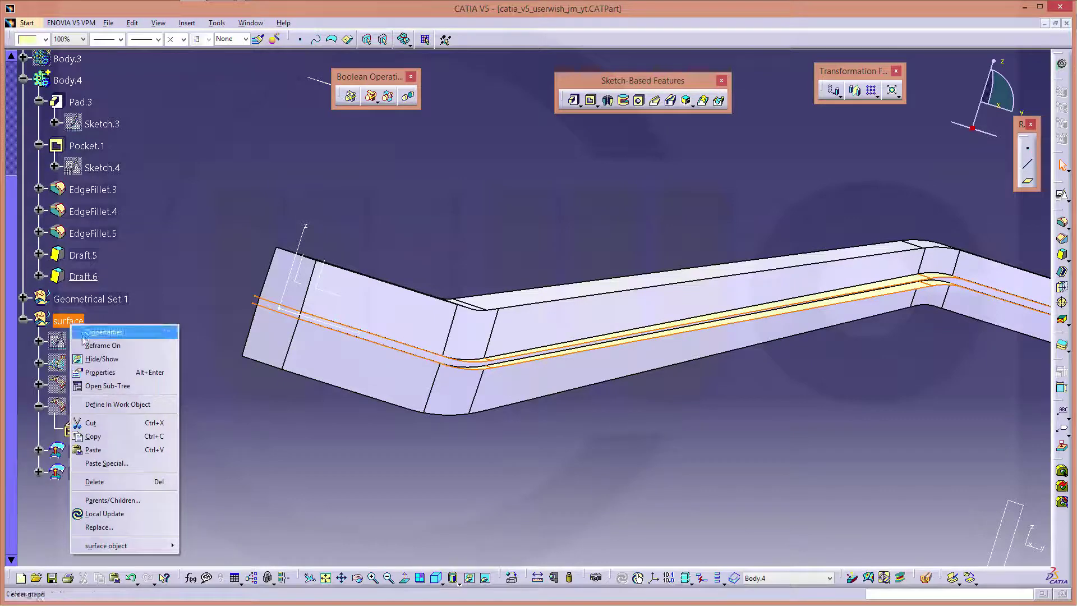
left_click(101, 359)
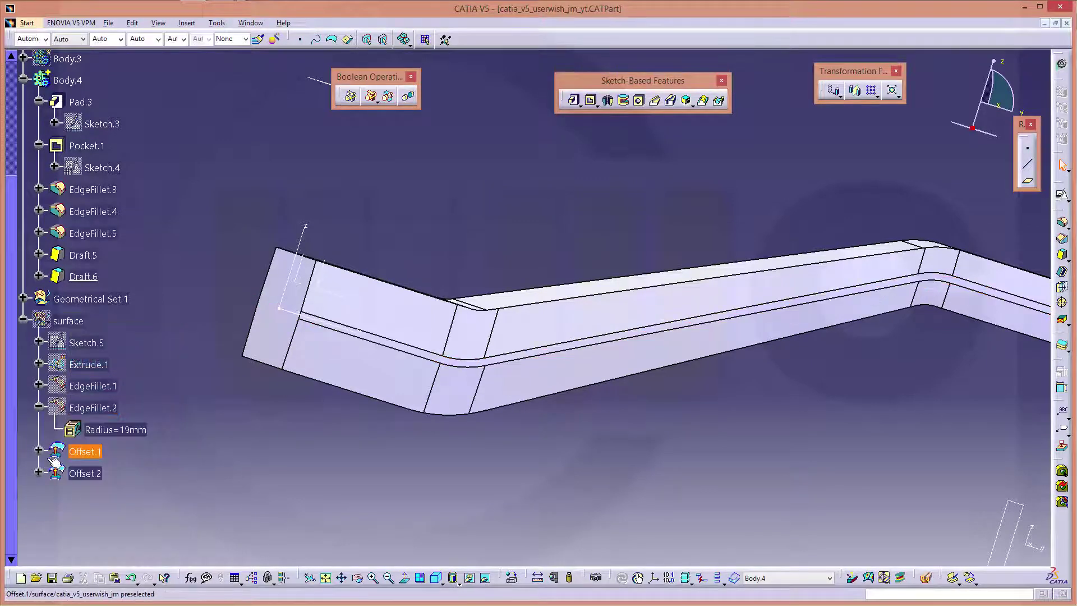
middle_click_drag(332, 411, 494, 280)
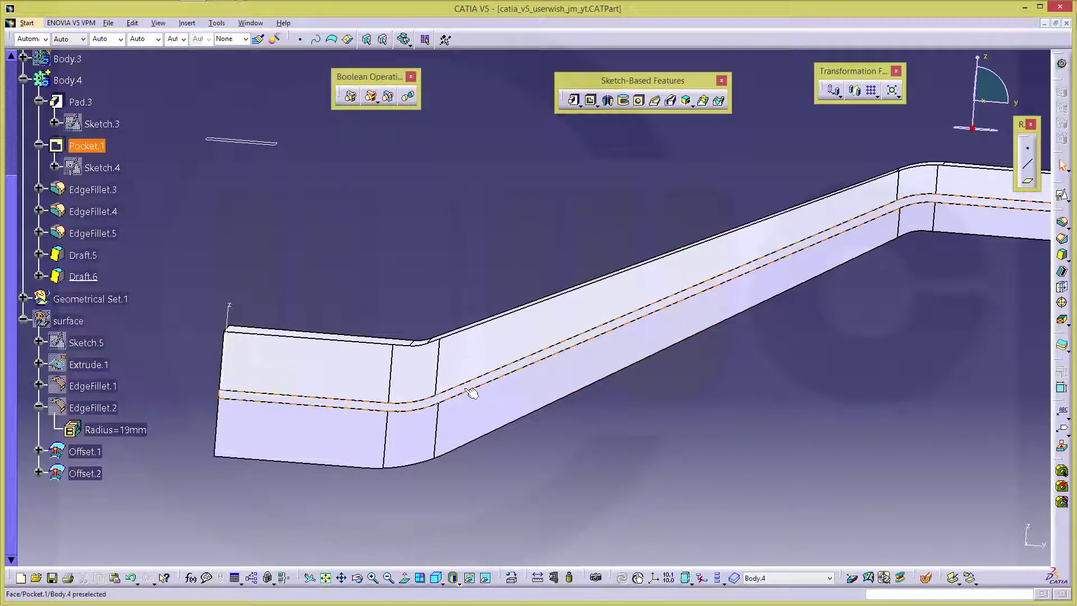
- Check the fillet radii in the reference drawing and set up a 10 mm variable radius fillet on one upper long edge of Body.4
key("alt+Tab")
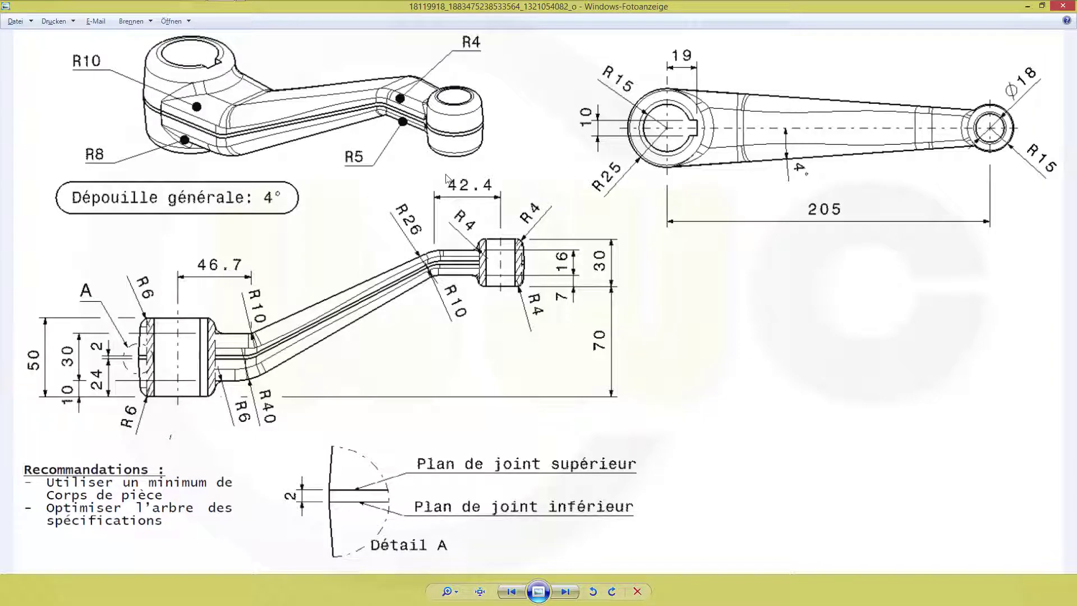
key("alt+Tab")
middle_click_drag(440, 190, 436, 262)
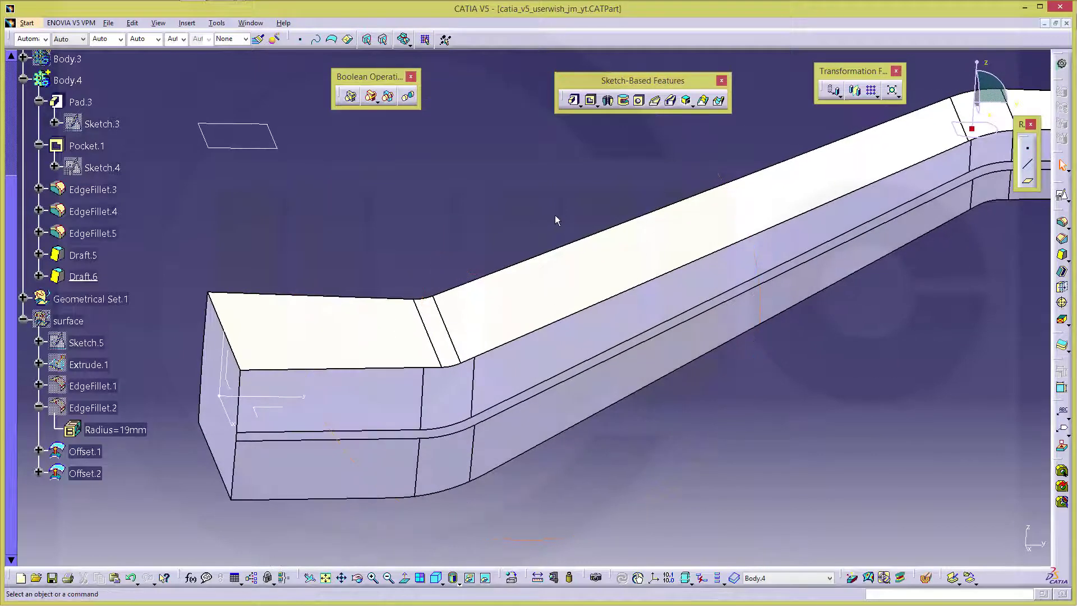
left_click(1071, 229)
left_click(1019, 236)
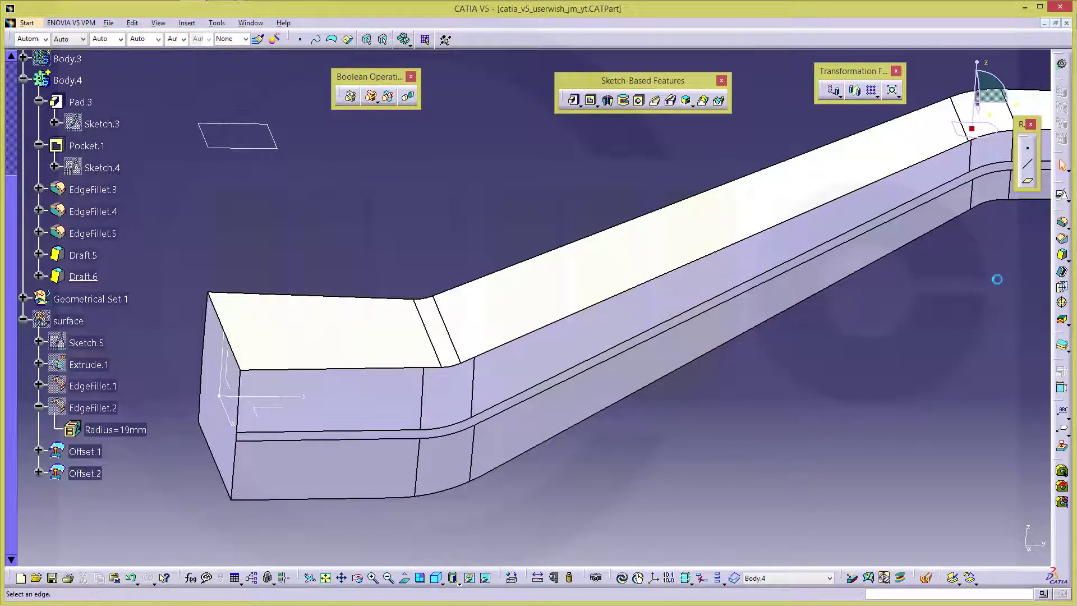
middle_click_drag(774, 422, 698, 404)
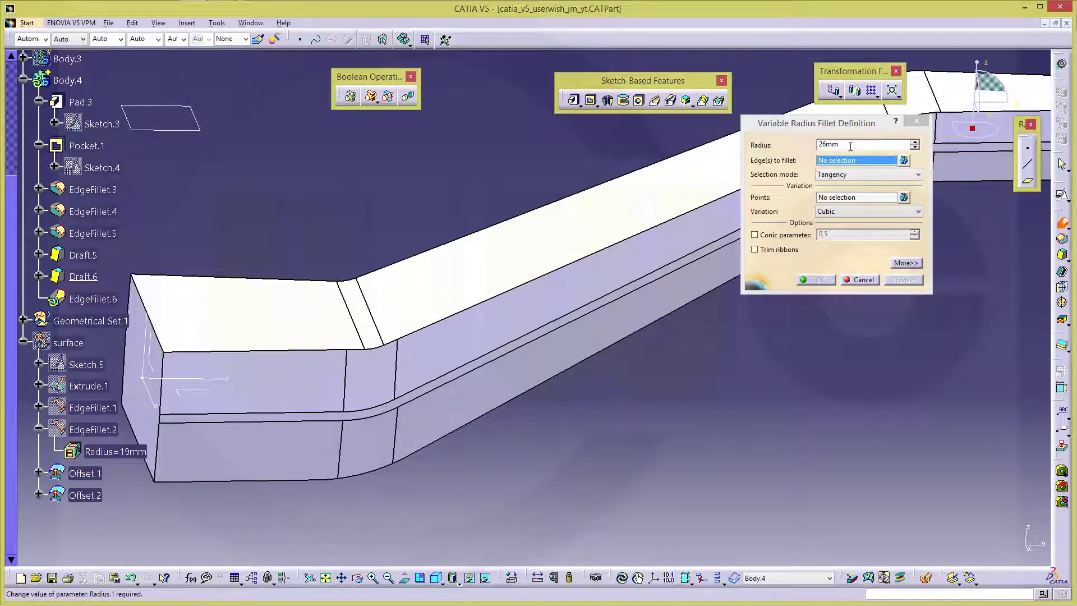
left_click_drag(849, 146, 762, 143)
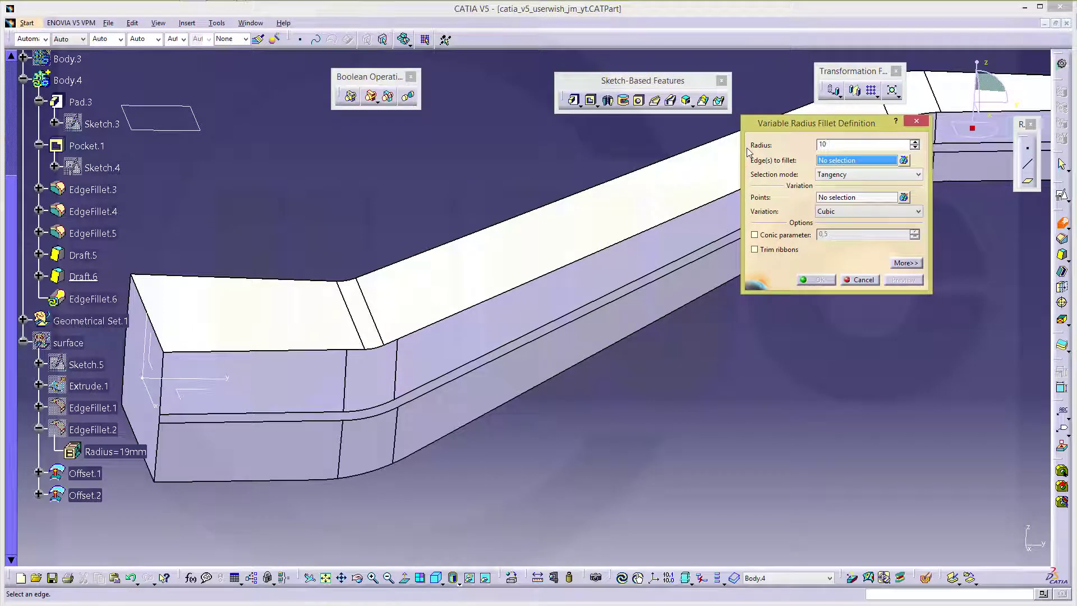
left_click(286, 354)
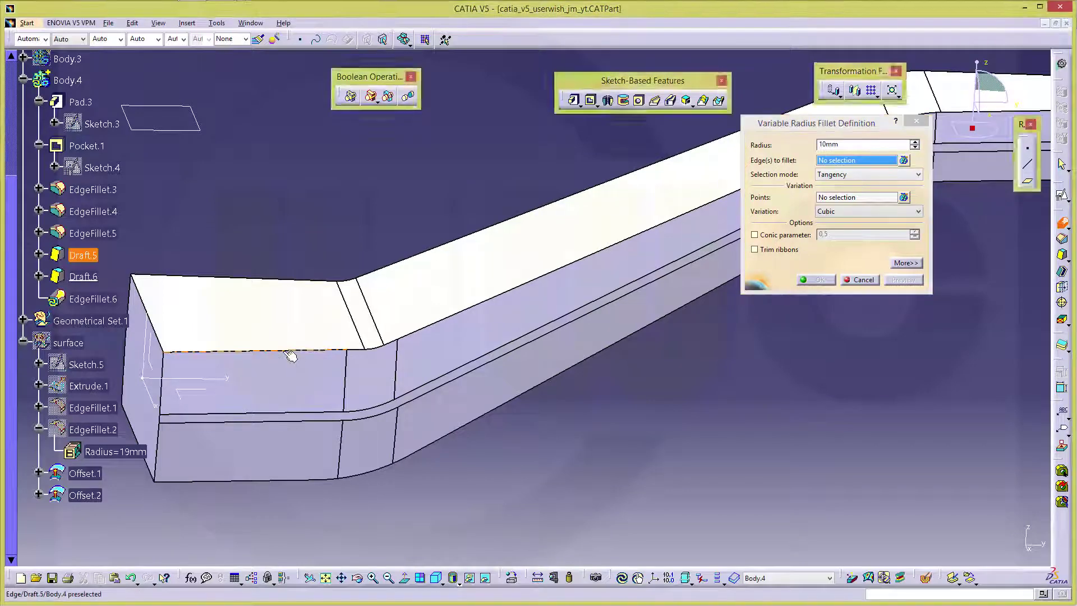
middle_click_drag(644, 414, 641, 453)
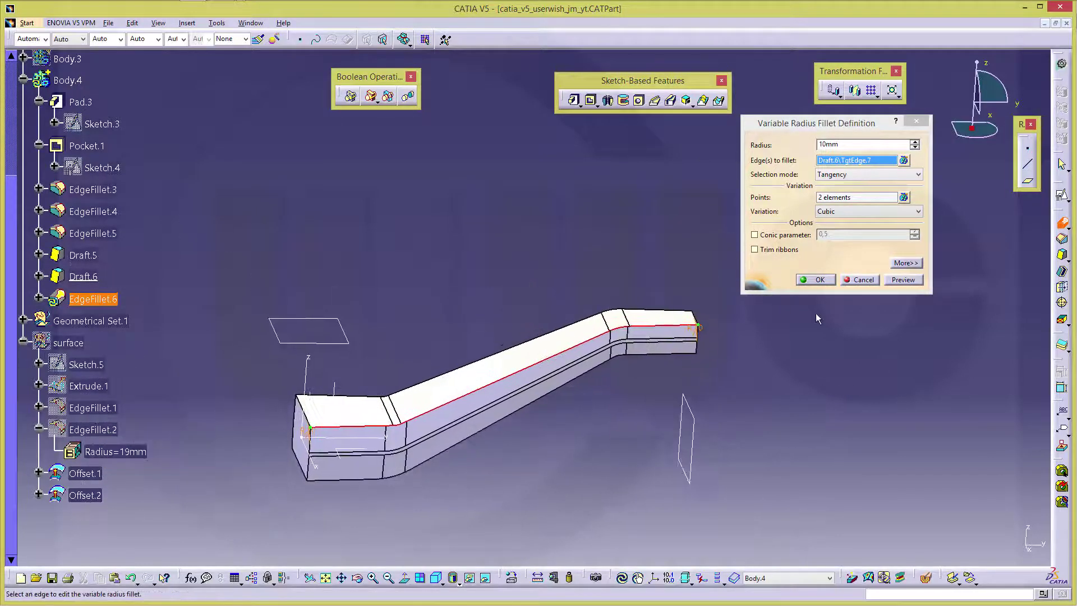
- Add variation points to the fillet at the lower bend's vertex facing the large end and the upper bend's vertex facing the small end
left_click(836, 200)
middle_click_drag(509, 440, 552, 262)
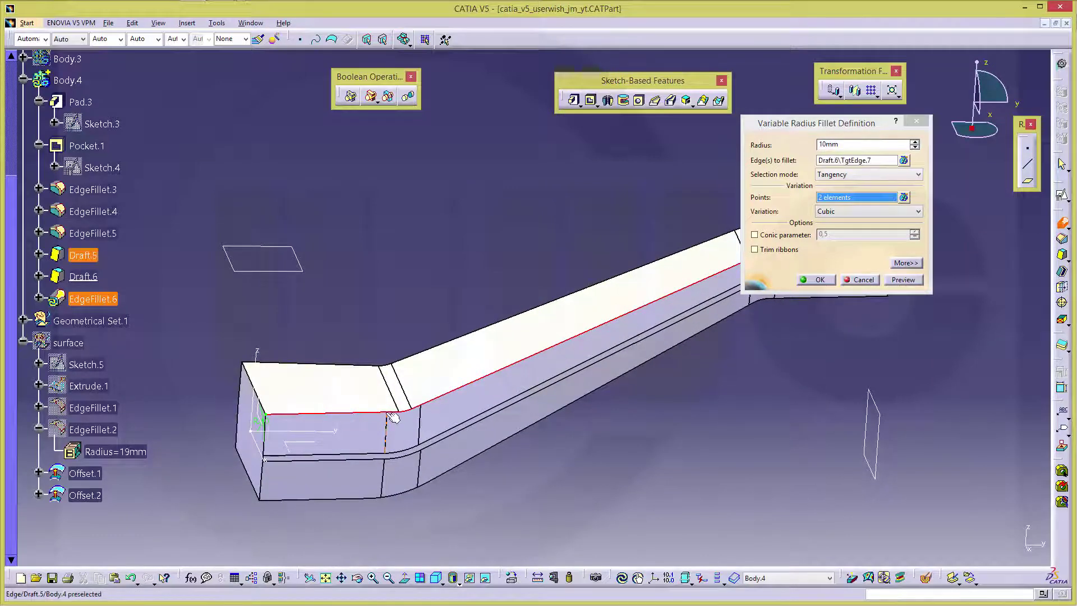
left_click(387, 418)
middle_click_drag(386, 418, 747, 297)
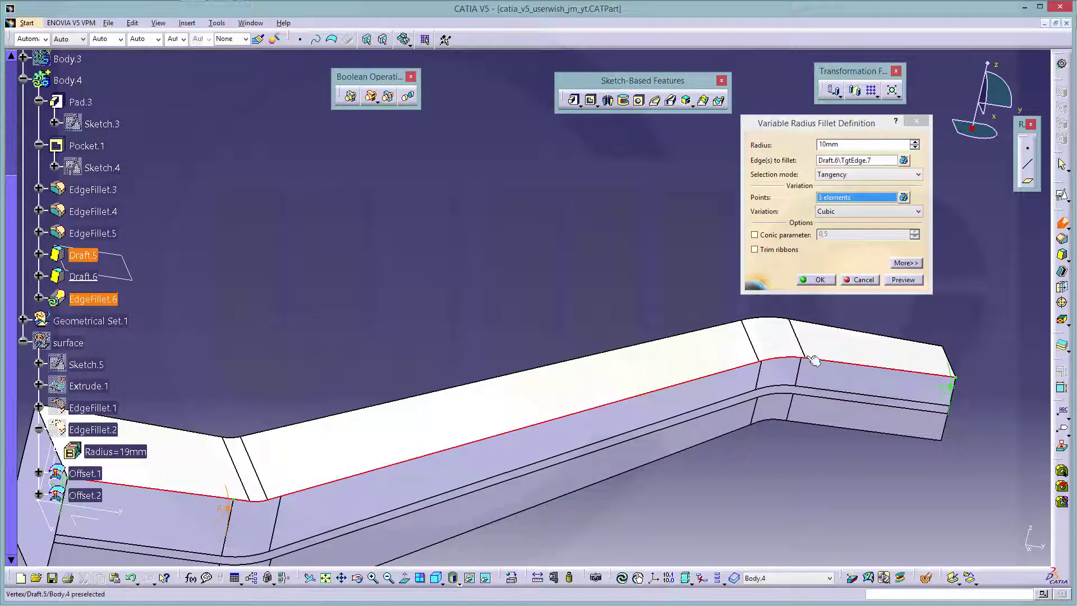
left_click(797, 360)
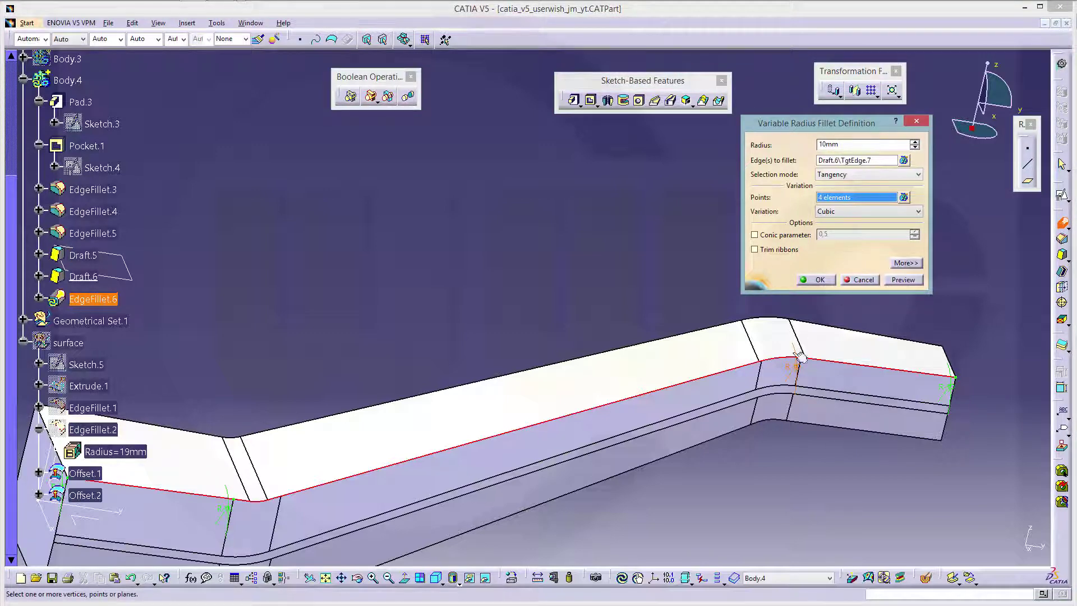
- Set the radius at the upper bend point and at the arm's small end to 4 mm and create the variable fillet
double_click(797, 367)
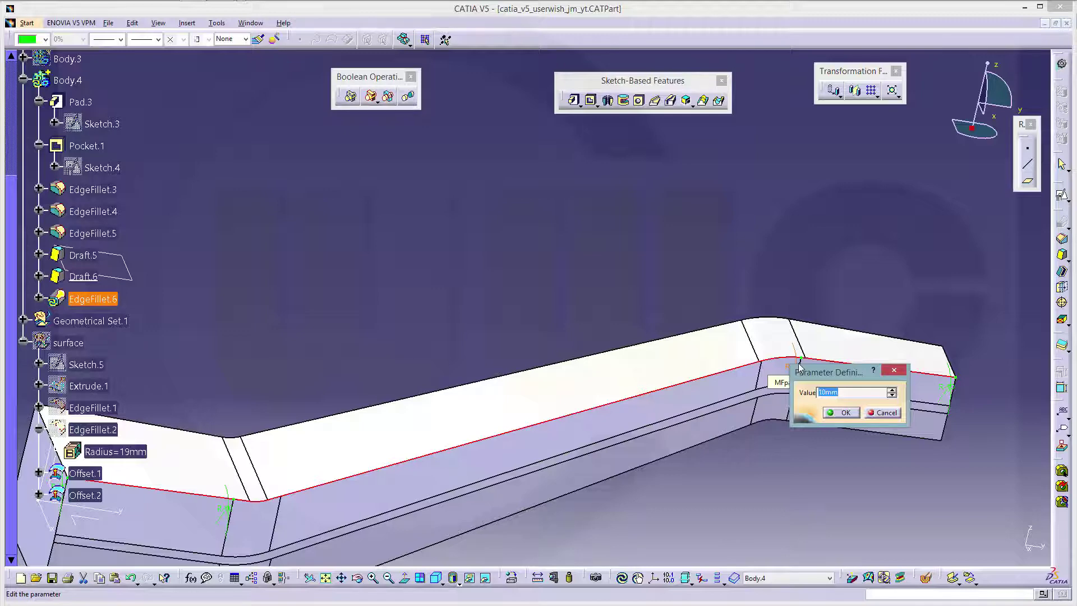
left_click(842, 414)
double_click(952, 389)
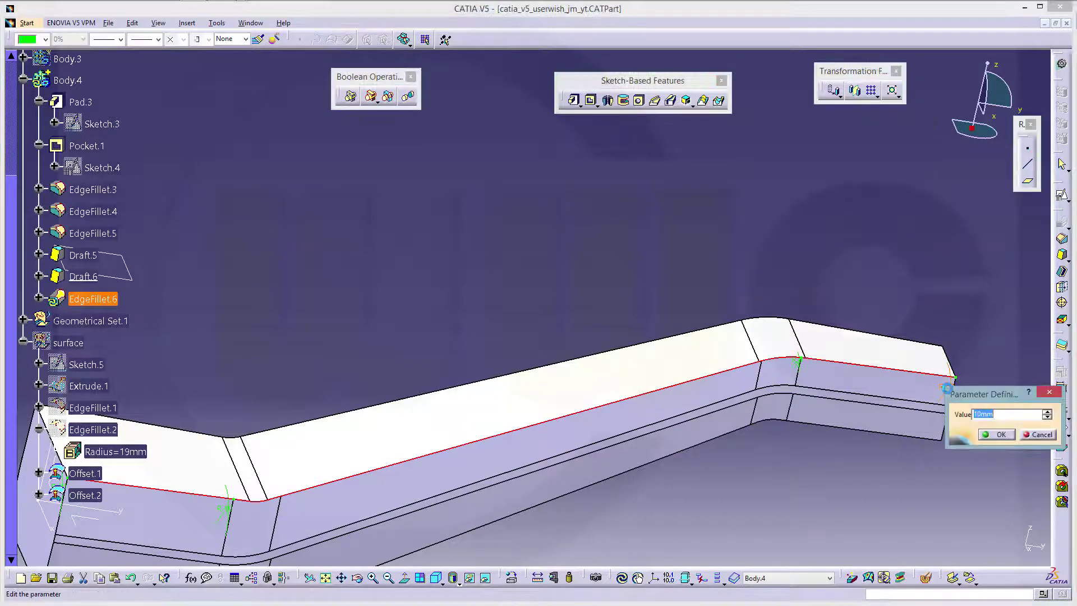
key("Return")
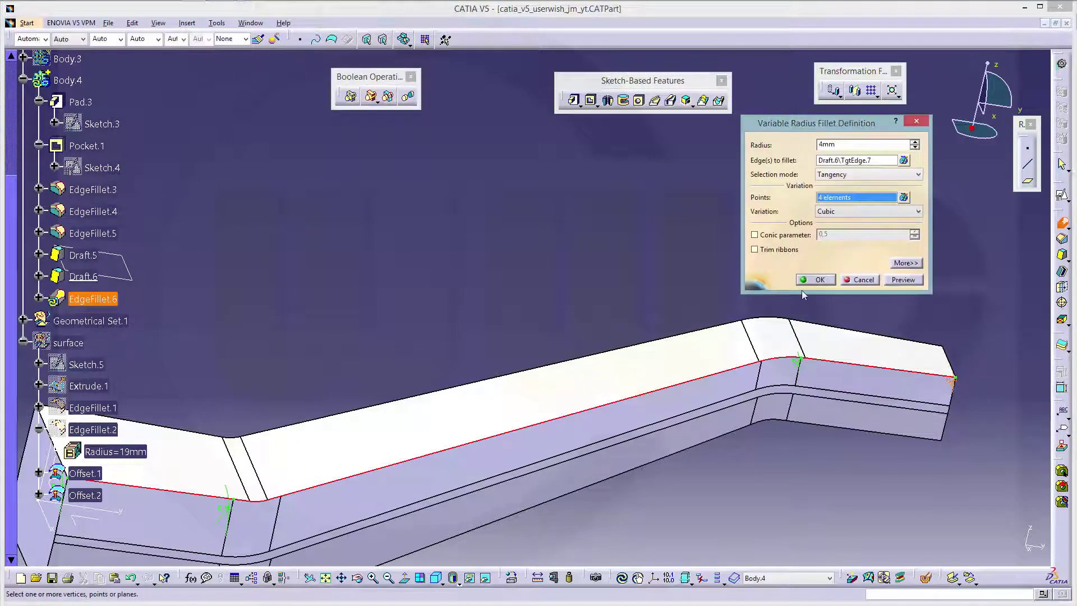
left_click(816, 280)
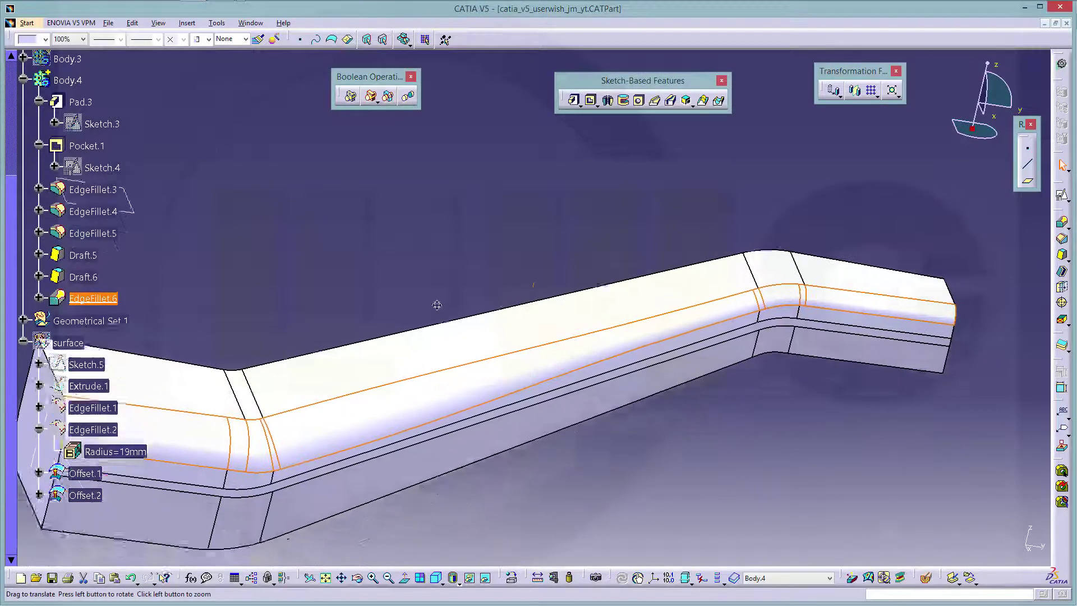
- Set up a 4 mm variable radius fillet on the opposite upper long edge of Body.4
middle_click_drag(436, 305, 471, 396)
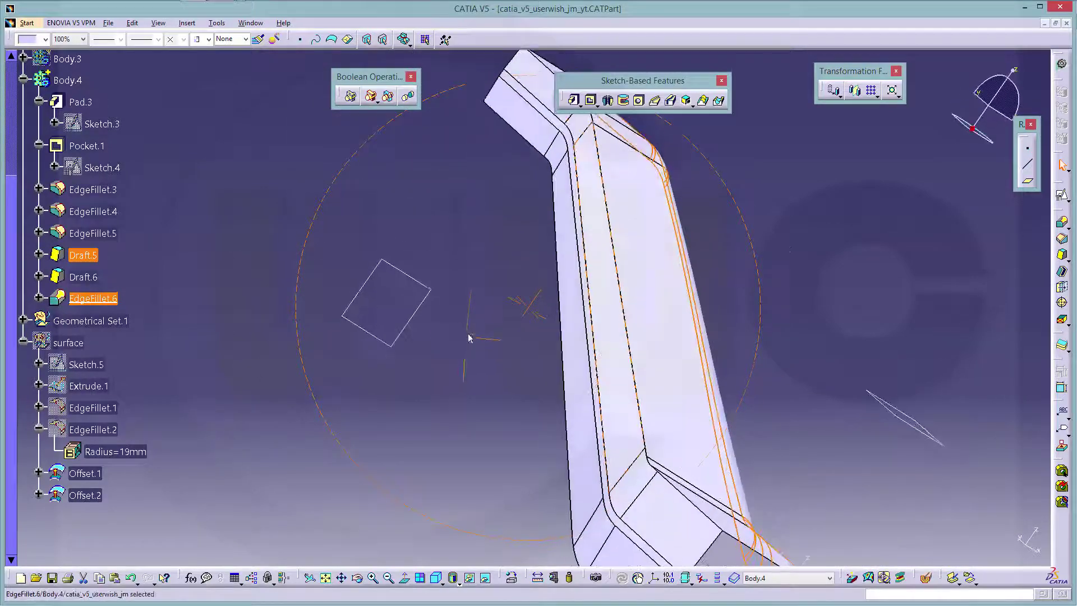
left_click(1062, 222)
left_click(651, 437)
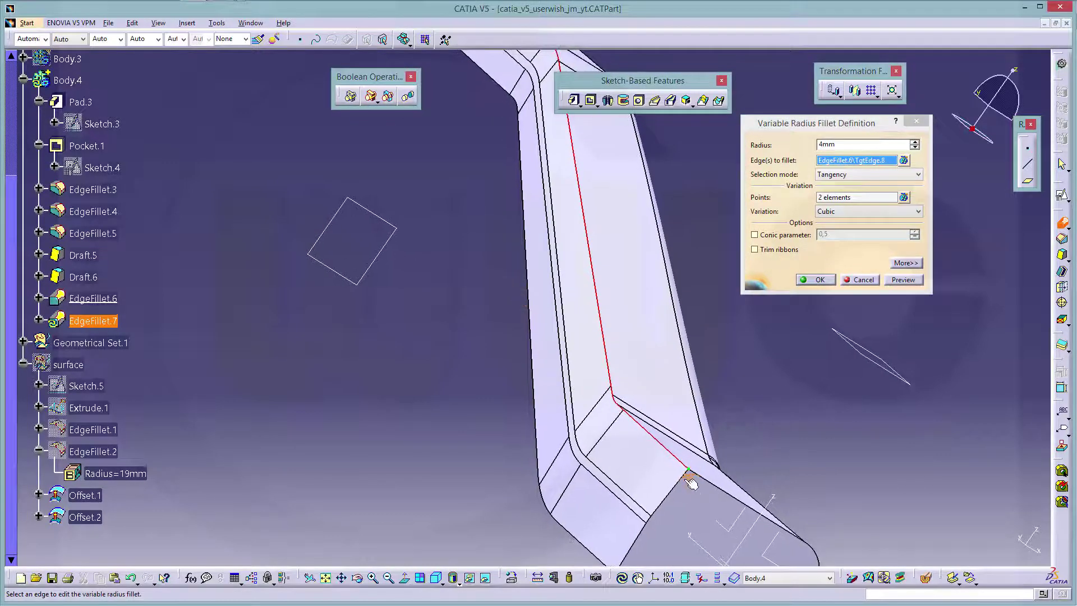
middle_click_drag(680, 404, 792, 218)
- Add variation points on the opposite edge at the outer vertices of the upper and lower bends
left_click(831, 199)
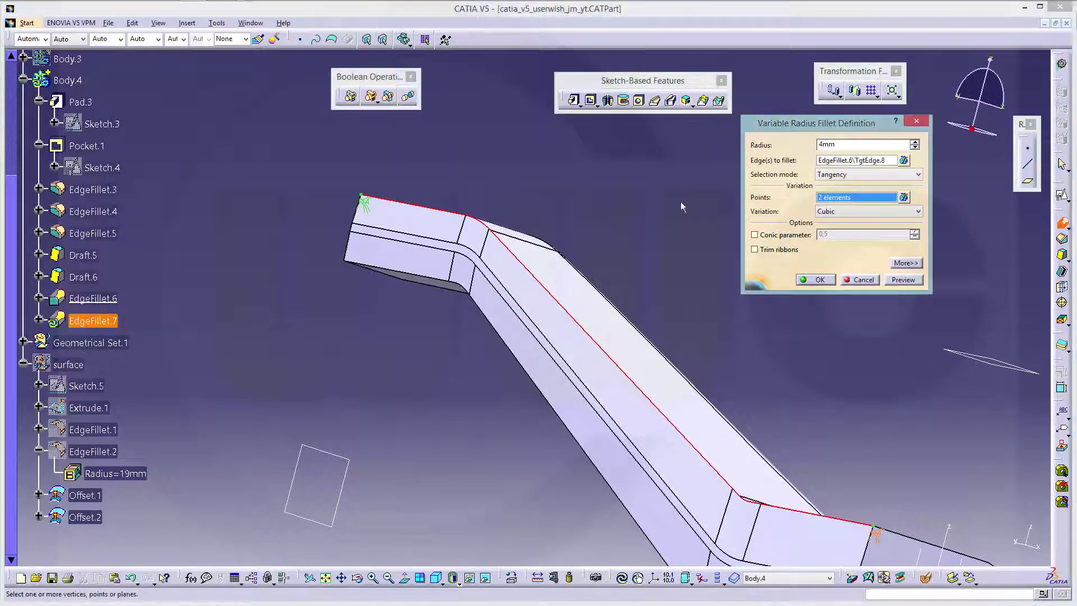
left_click(463, 220)
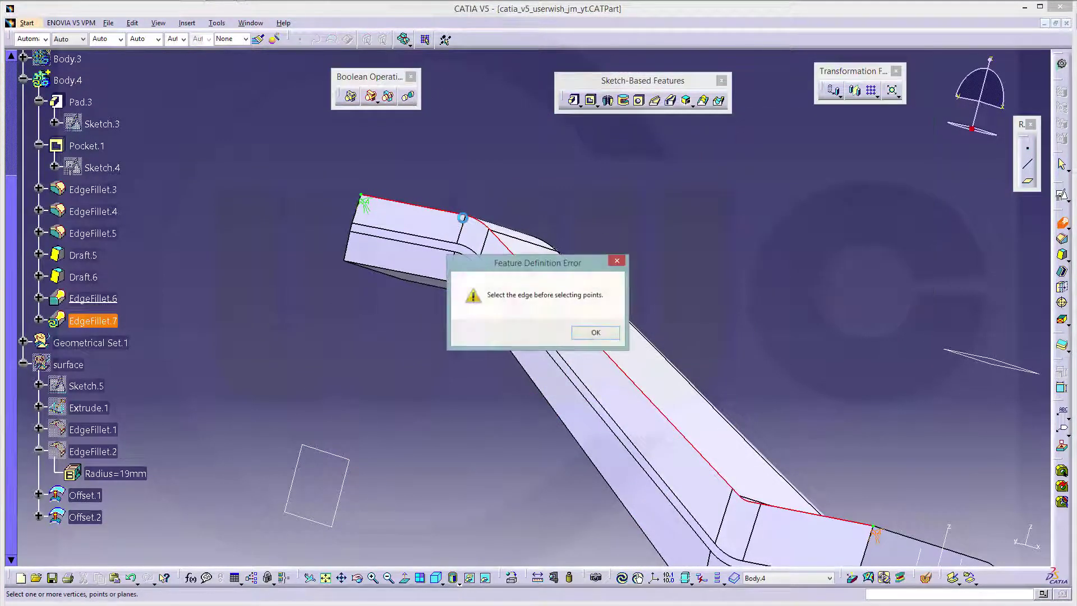
left_click(587, 335)
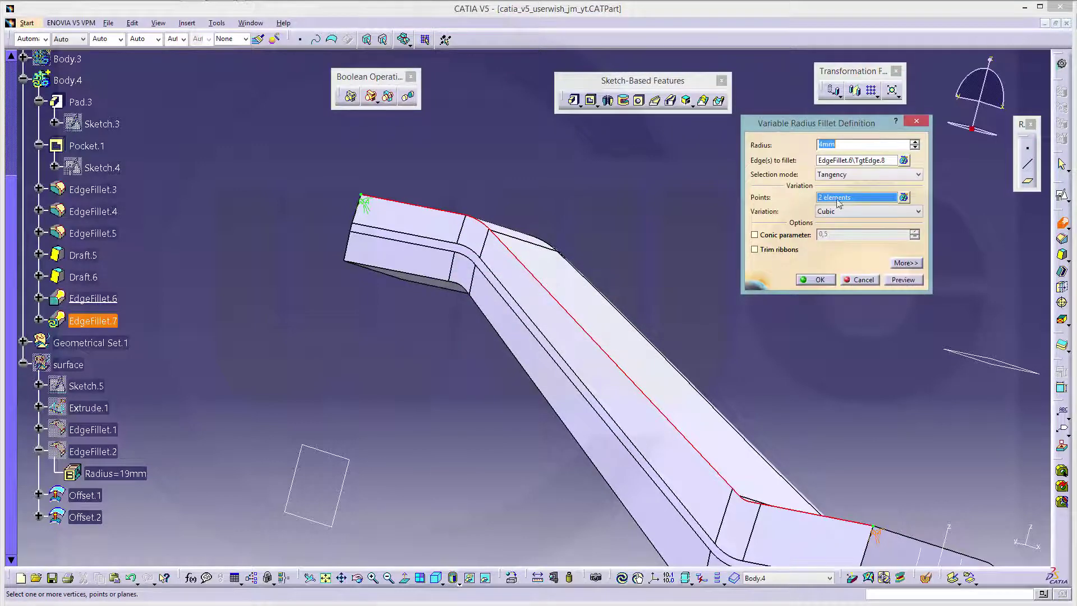
left_click(467, 216)
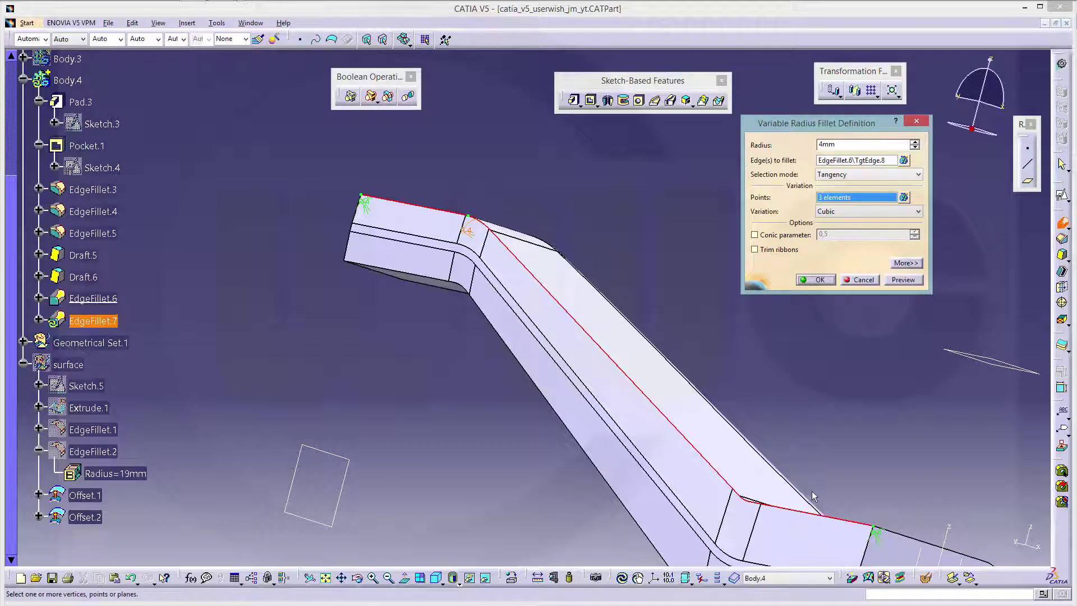
left_click(766, 510)
- Set the radius at the lower bend point and at the arm's large end to 10 mm and create the second variable fillet
double_click(764, 512)
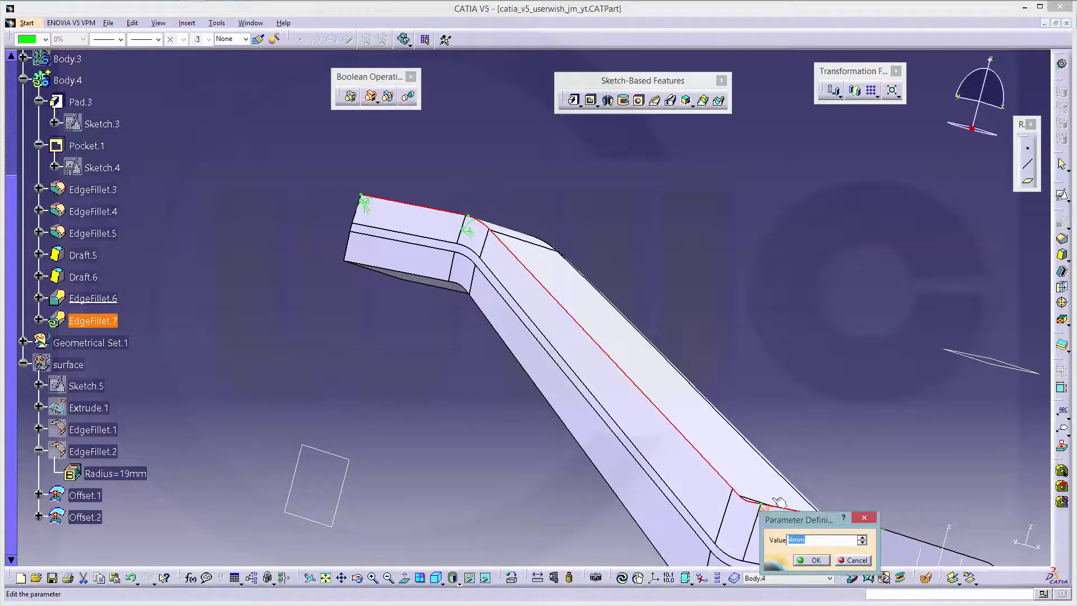
key("Return")
middle_click_drag(925, 515, 827, 391)
double_click(780, 412)
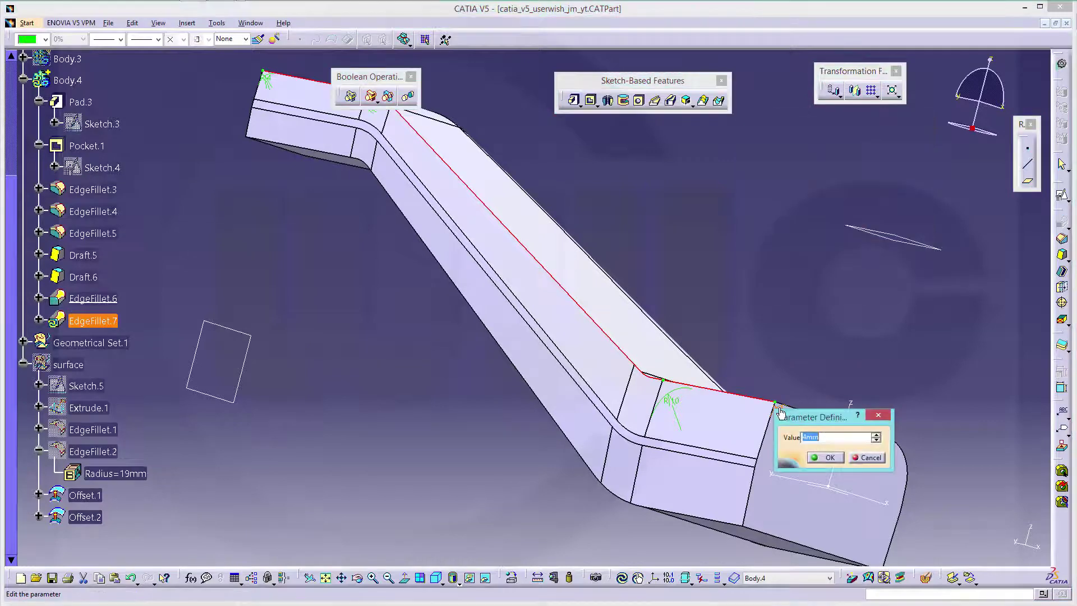
key("Return")
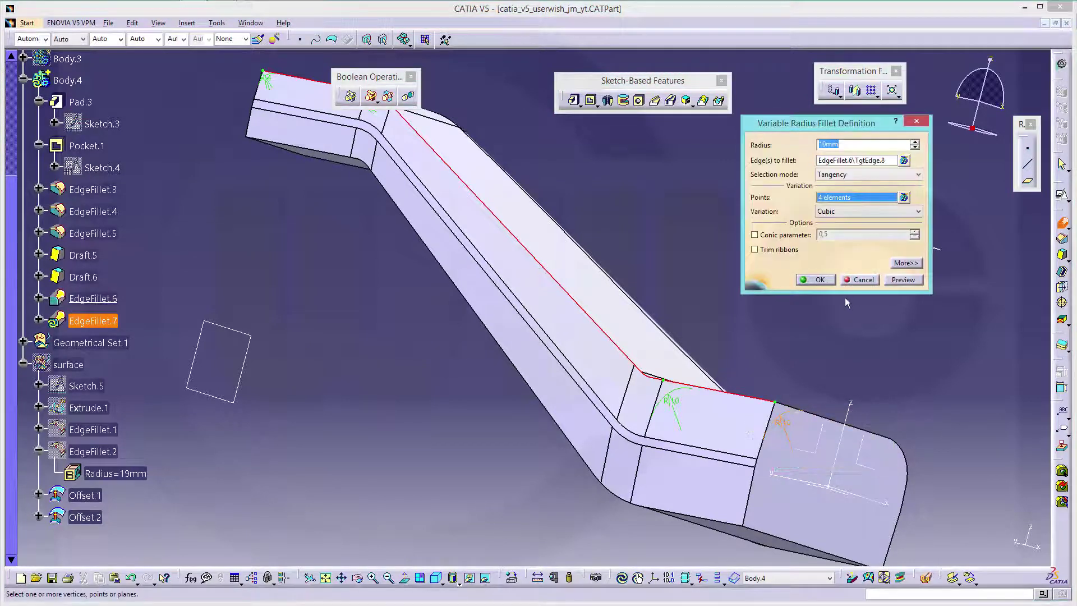
left_click(816, 279)
middle_click_drag(729, 296, 423, 343)
middle_click_drag(748, 447, 542, 315)
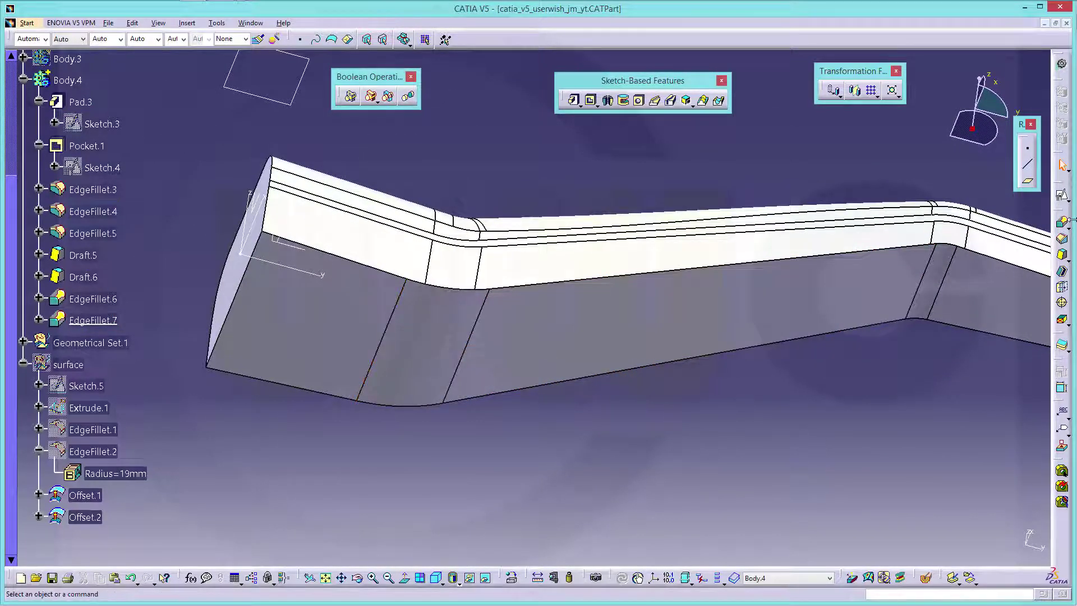
- Set up an 8 mm variable radius fillet on the first lower long edge of Body.4
left_click(1063, 224)
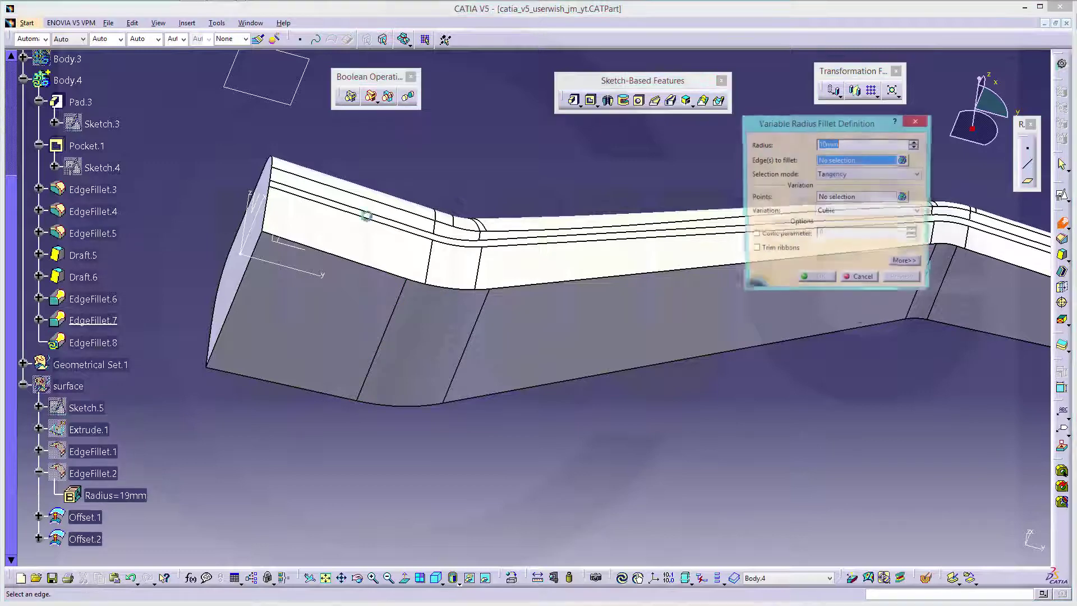
left_click(338, 255)
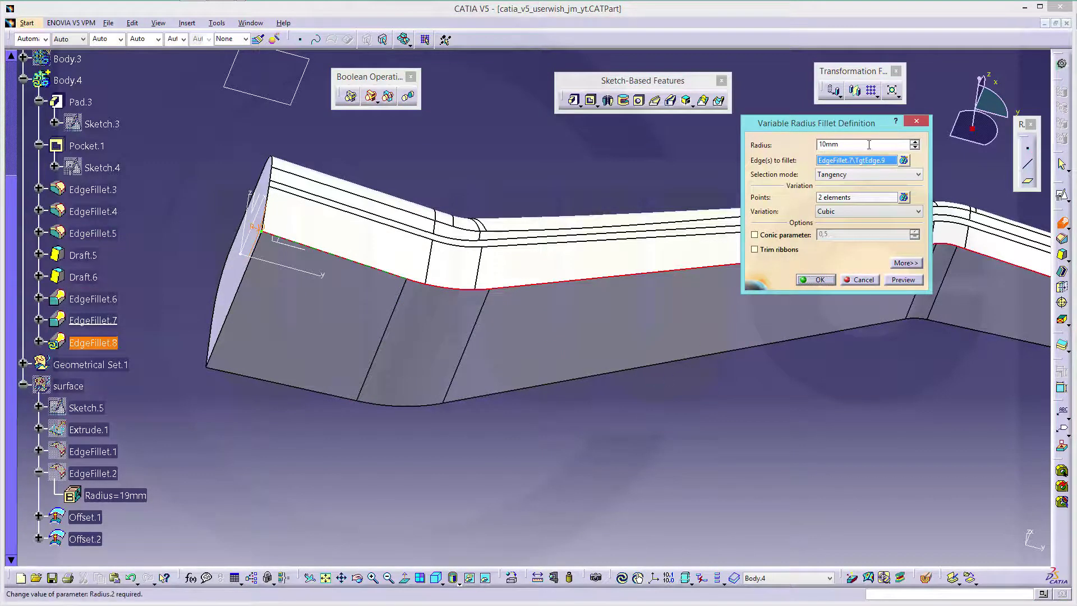
left_click_drag(867, 145, 745, 140)
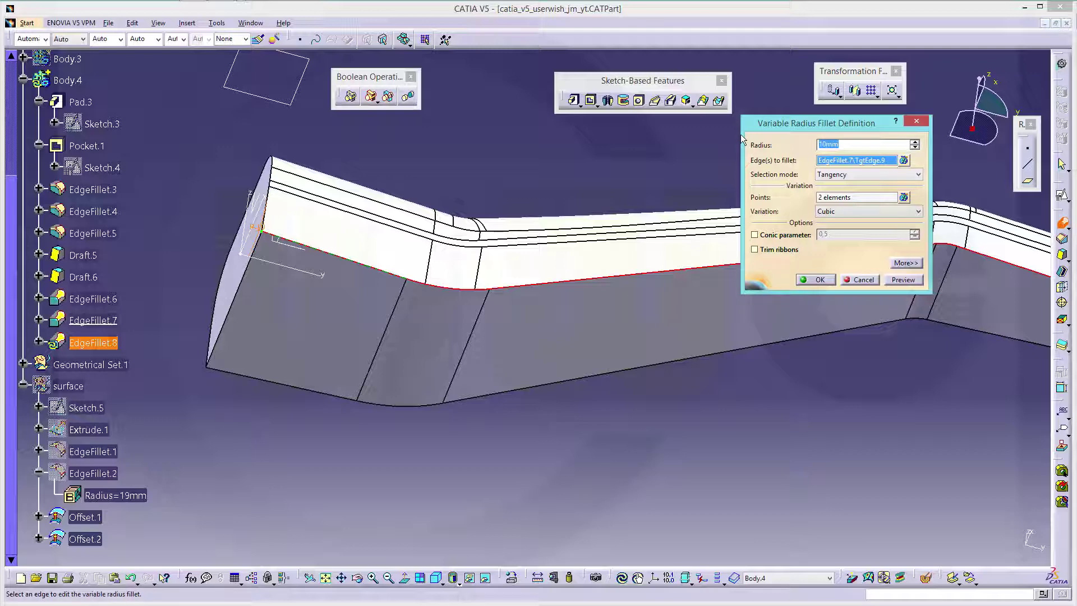
key("Return")
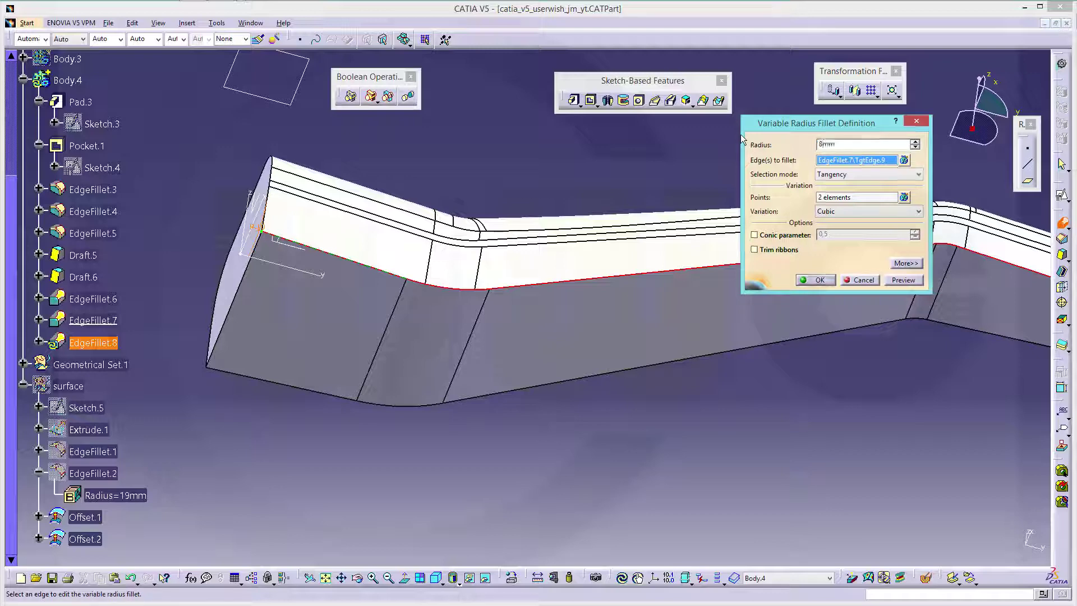
left_click(605, 333)
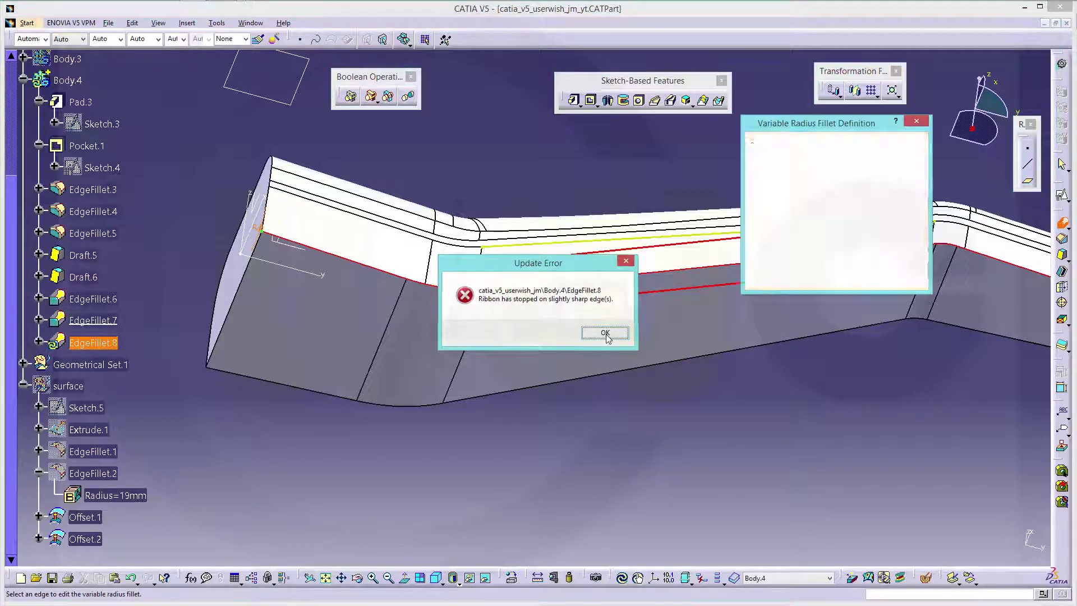
- Add variation points on the lower edge at the outer vertices of the lower and upper bends
middle_click_drag(705, 155, 601, 238)
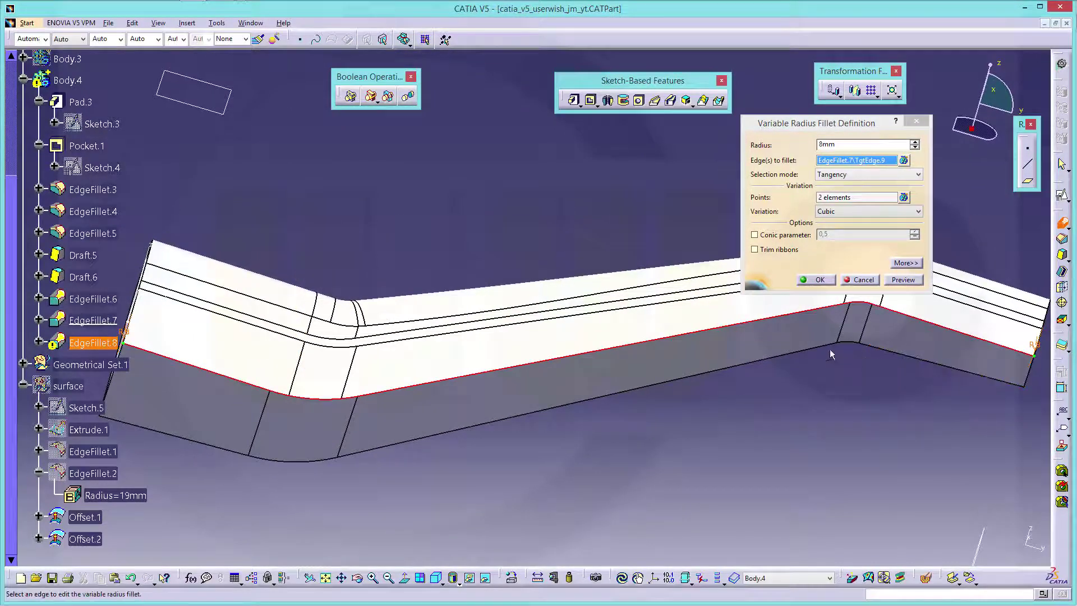
left_click(842, 197)
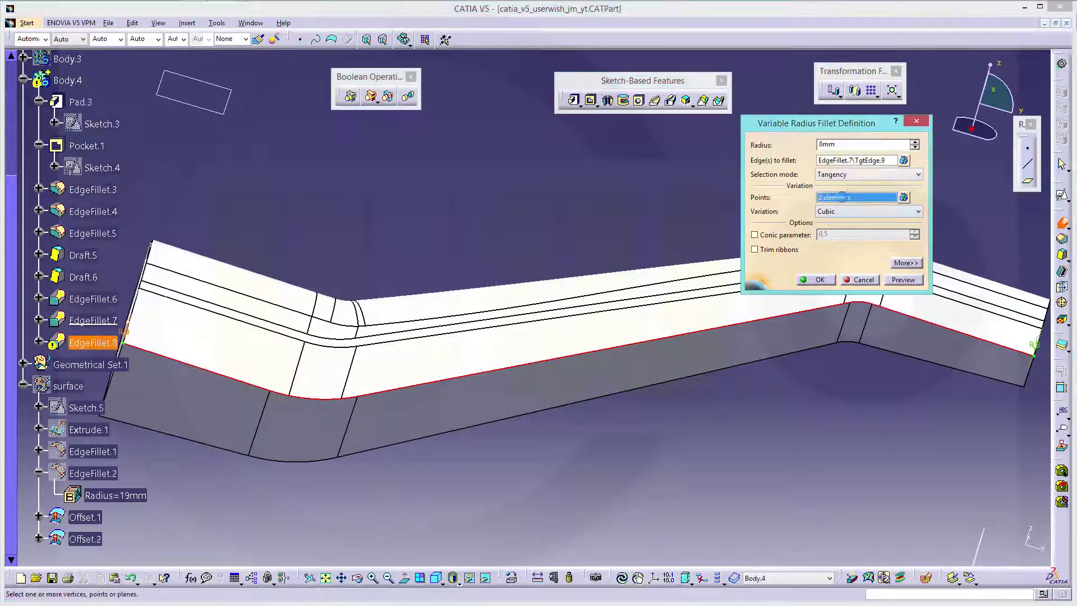
left_click(289, 402)
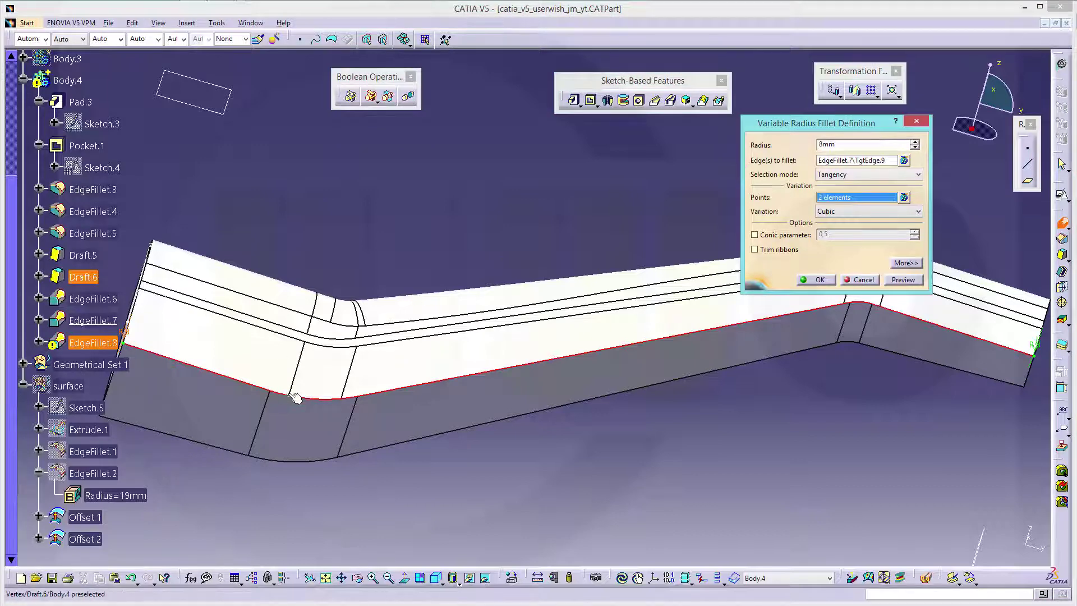
middle_click_drag(672, 435, 513, 525)
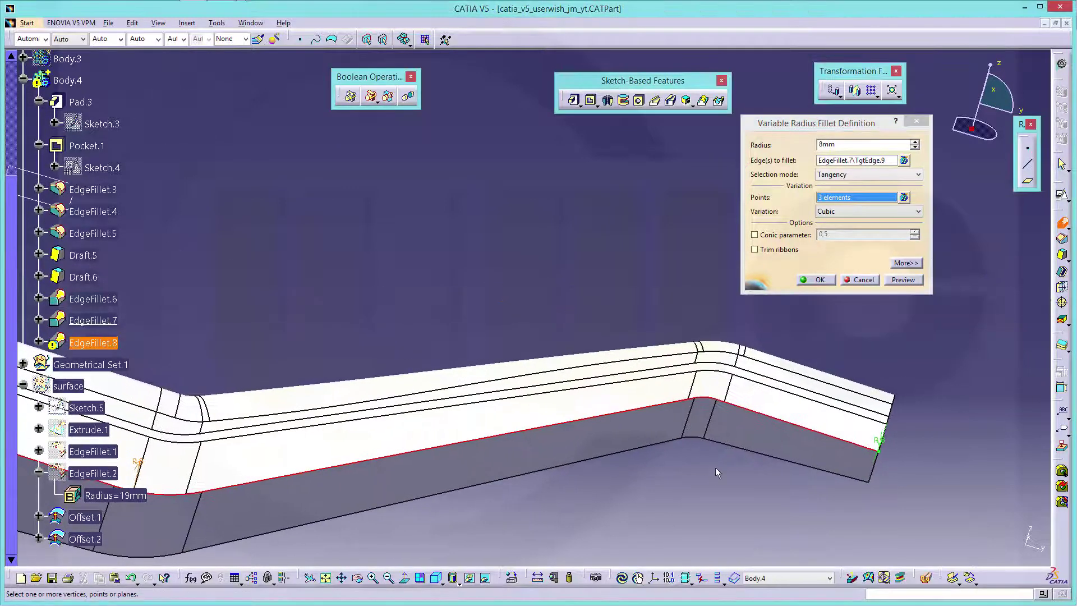
left_click(728, 402)
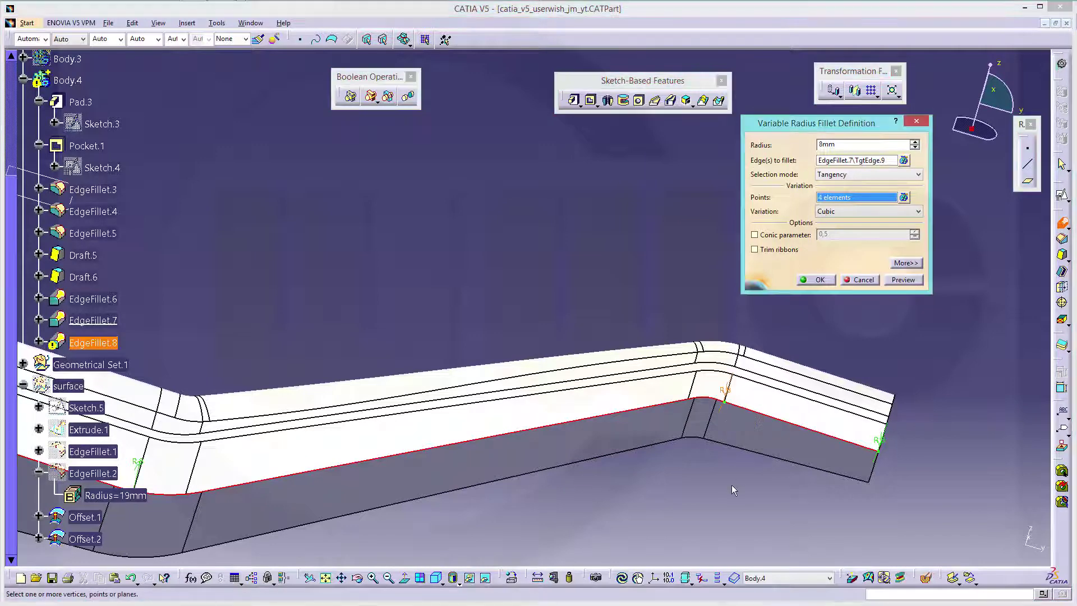
- Set the radius at the upper bend point and at the arm's small end to 5 mm and create the fillet
double_click(724, 392)
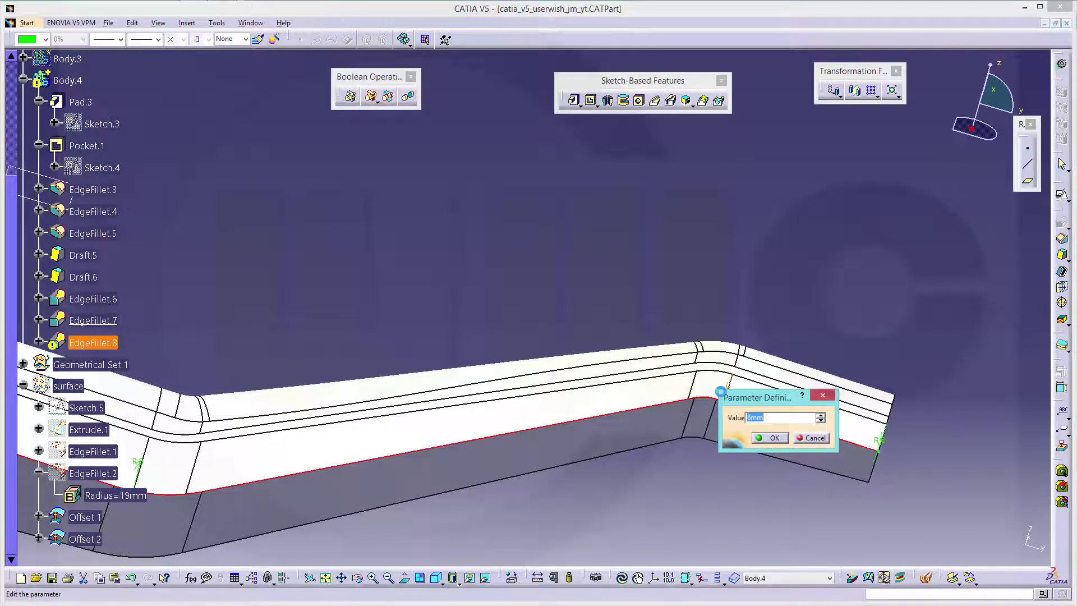
key("Return")
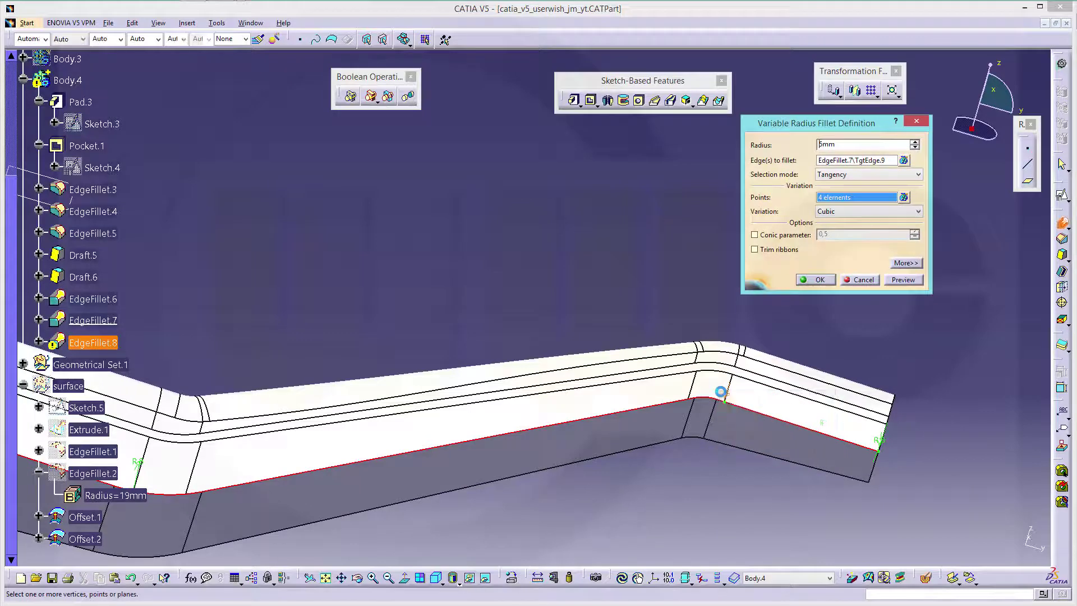
double_click(879, 443)
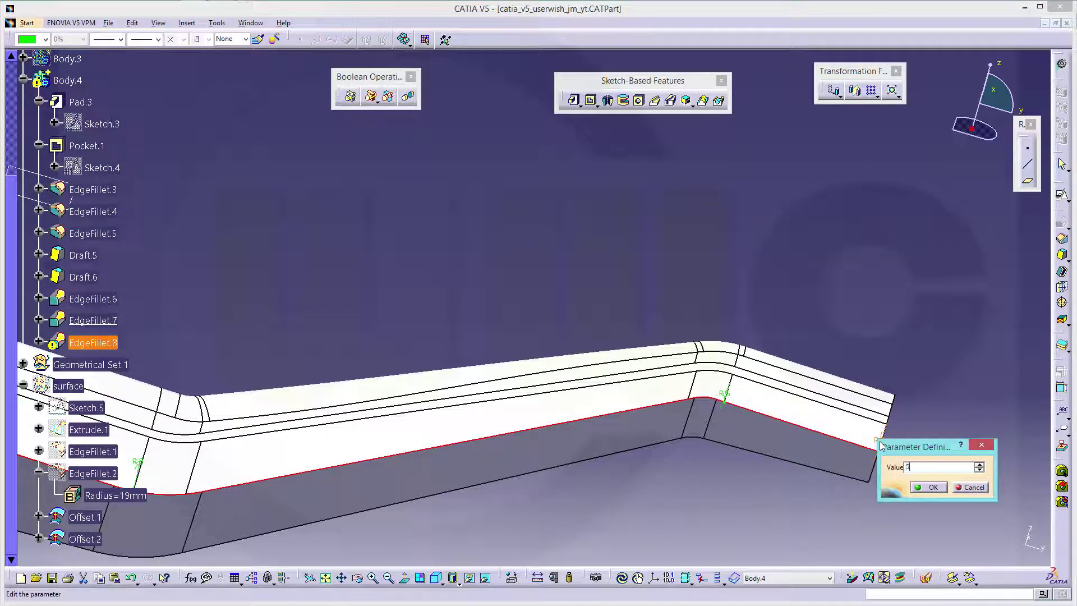
key("Return")
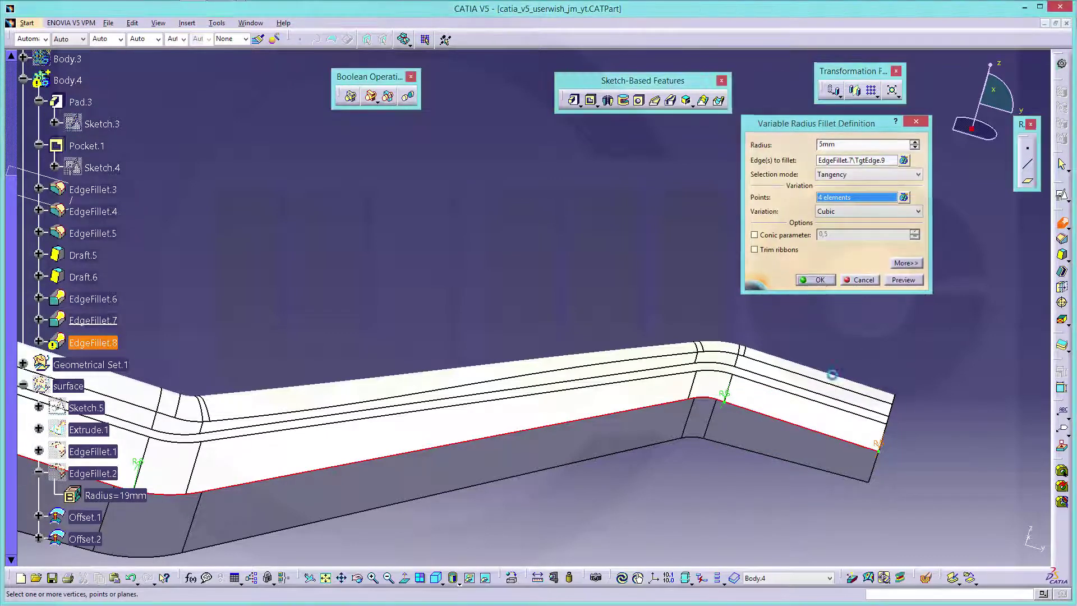
- Set up a variable radius fillet on the opposite lower long edge of Body.4 with 8 mm at the large end
middle_click_drag(589, 497, 567, 327)
middle_click_drag(449, 359, 1044, 317)
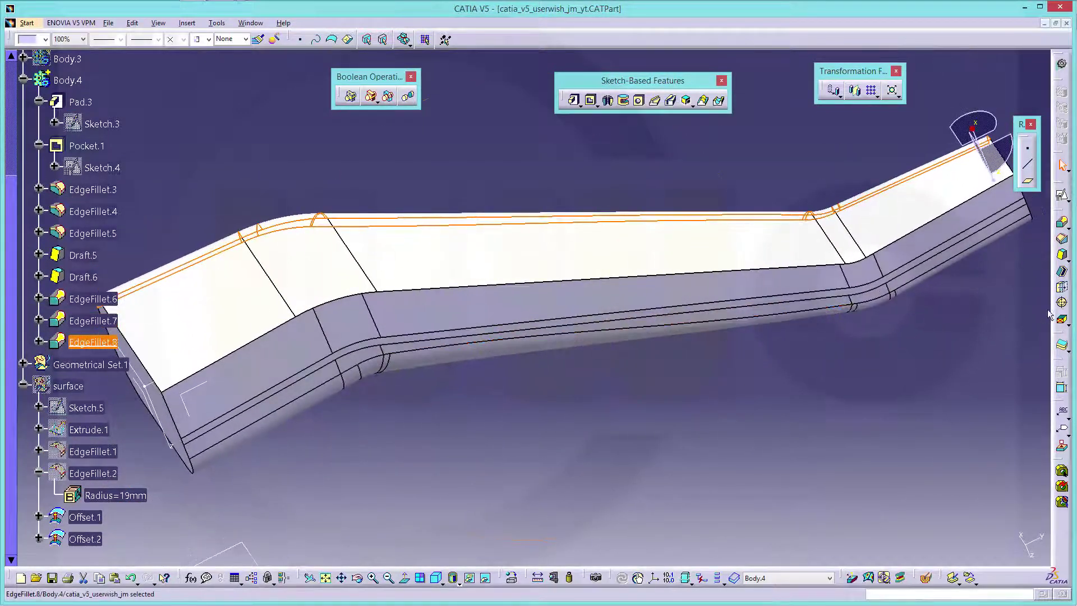
left_click(1062, 223)
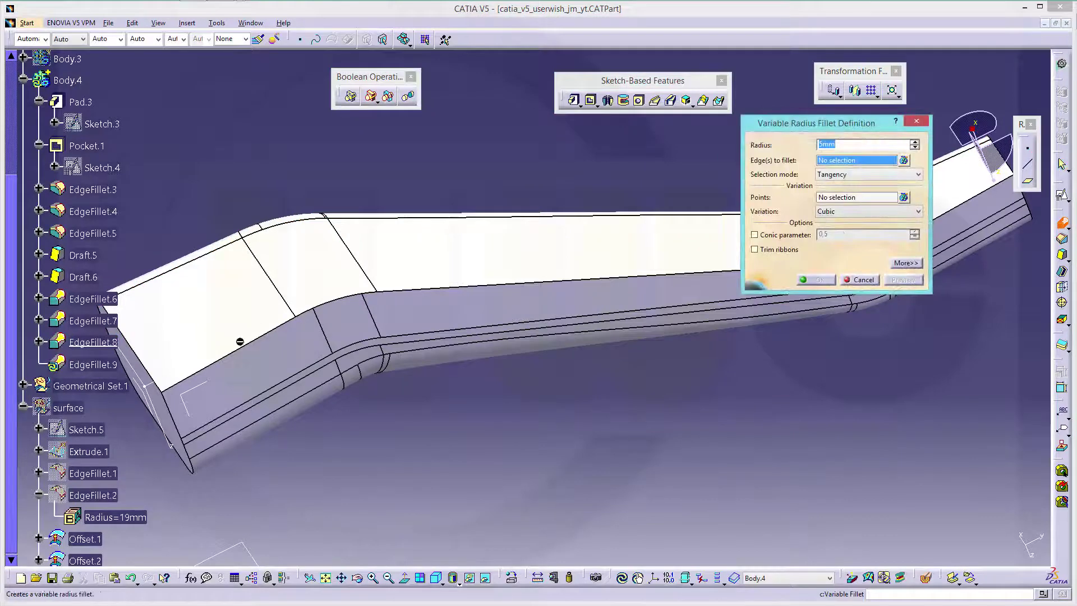
left_click(240, 351)
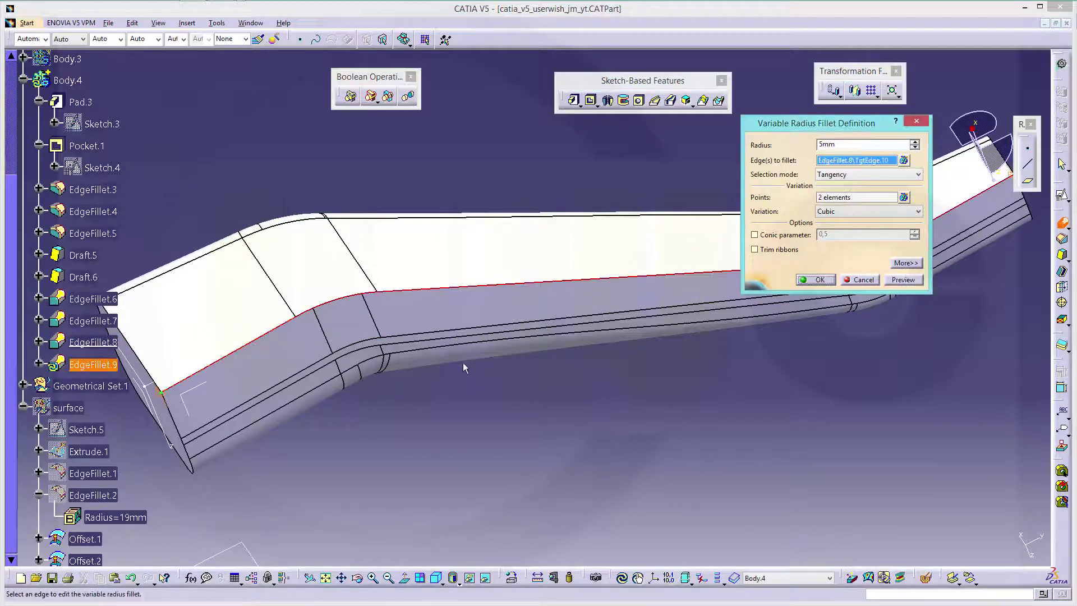
middle_click_drag(375, 456, 516, 465)
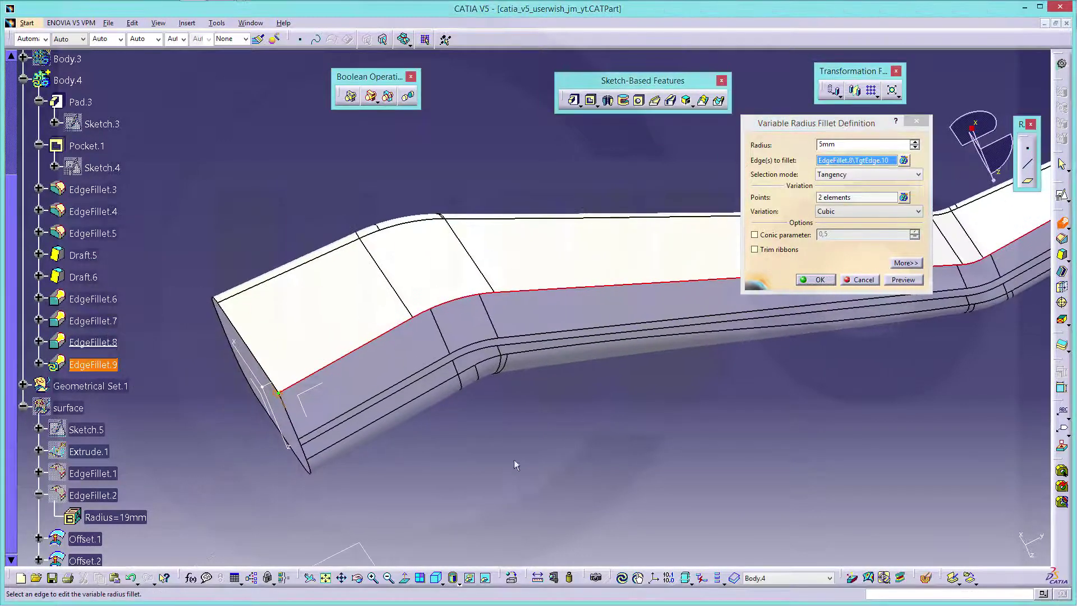
double_click(278, 396)
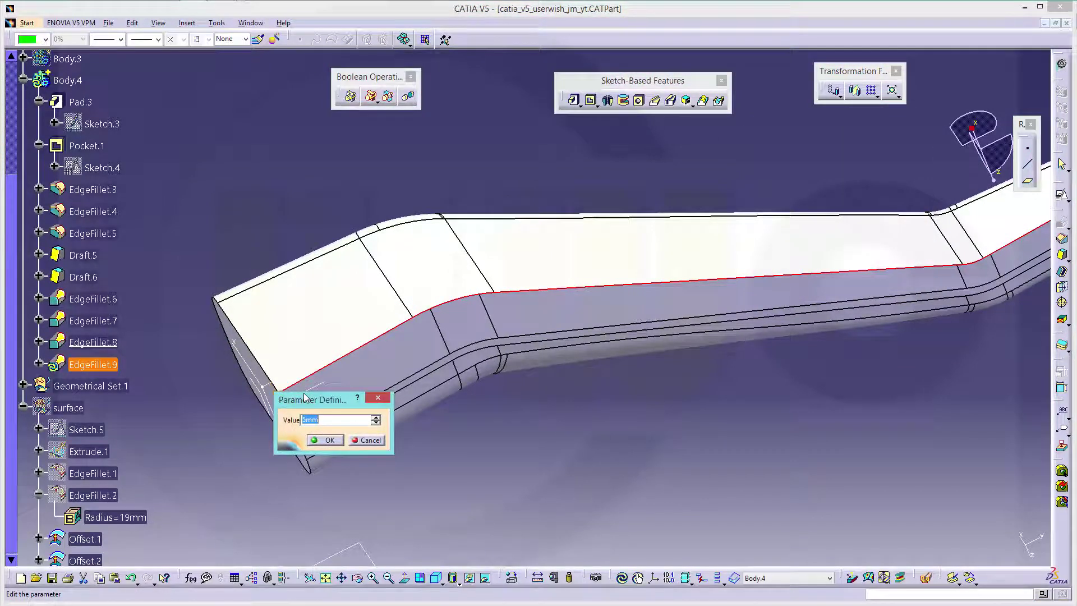
type("8")
key("Return")
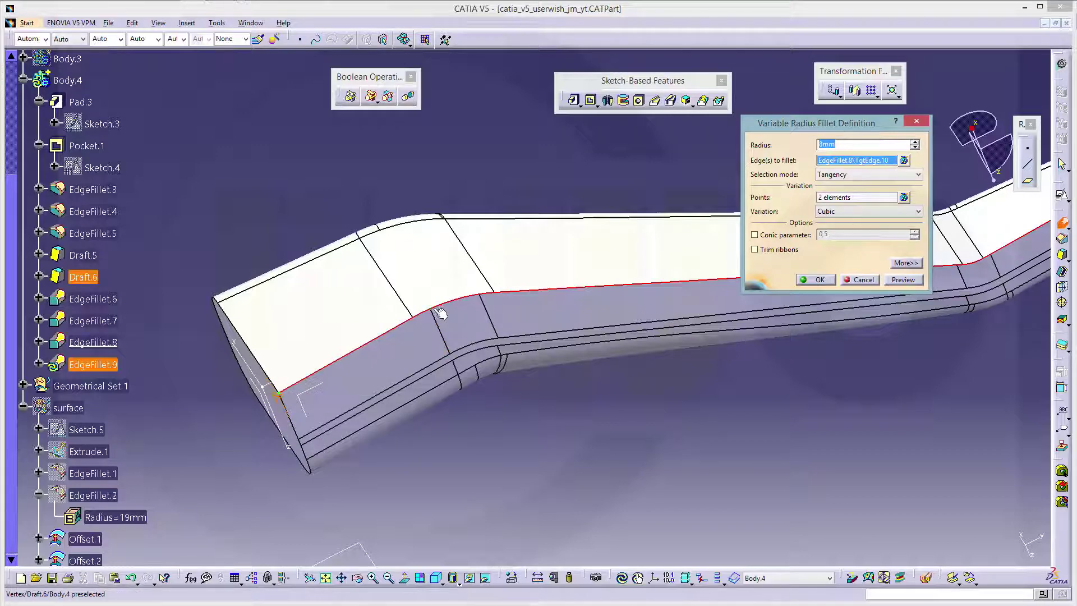
- Add variation points at the outer vertices of both bends on this edge, with 8 mm at the lower bend
left_click(834, 196)
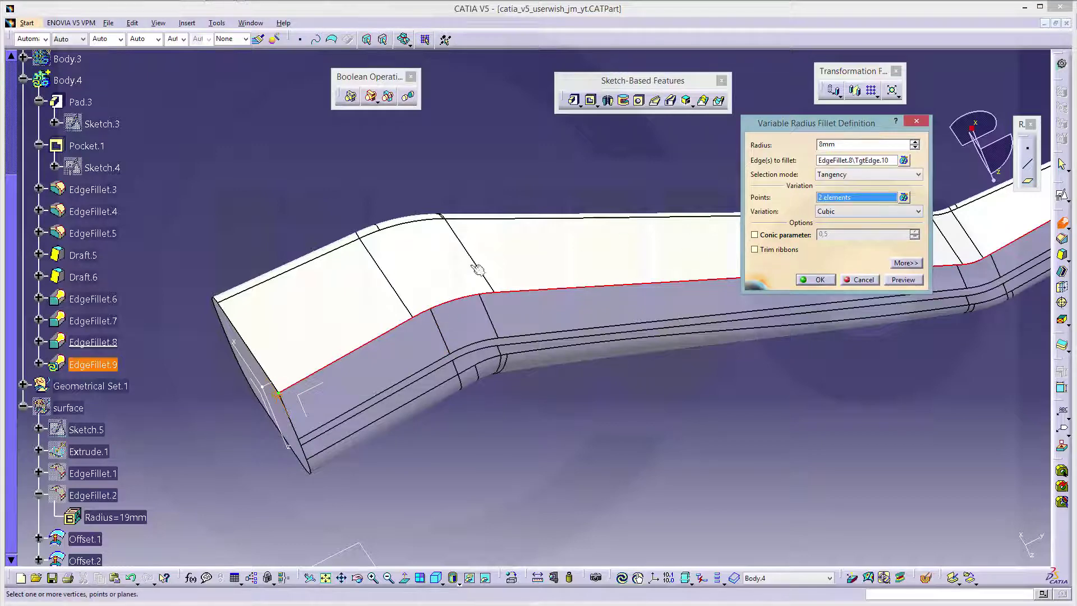
left_click(441, 316)
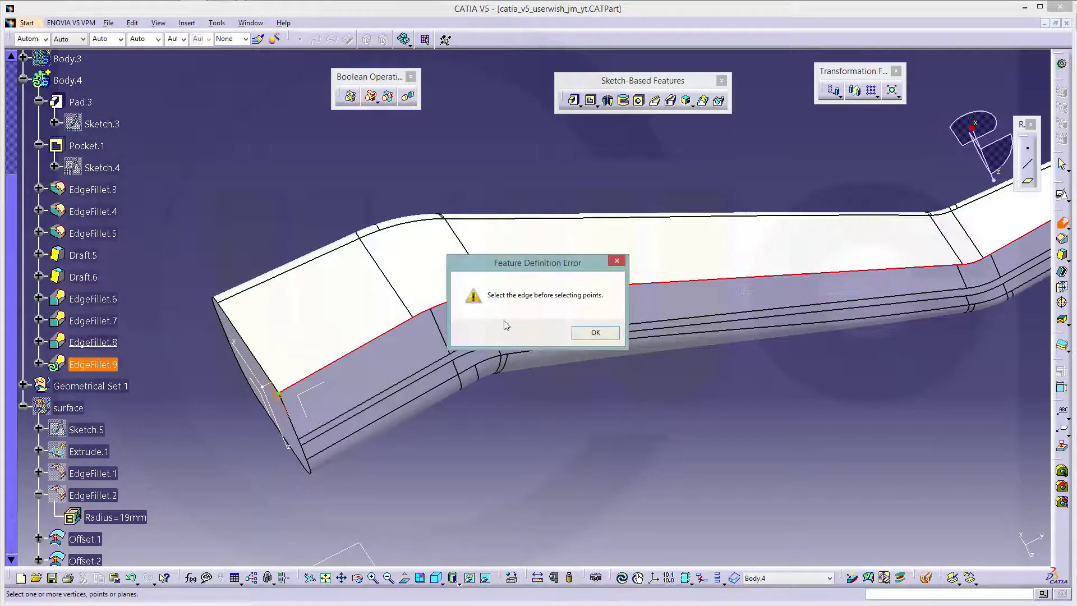
left_click(594, 332)
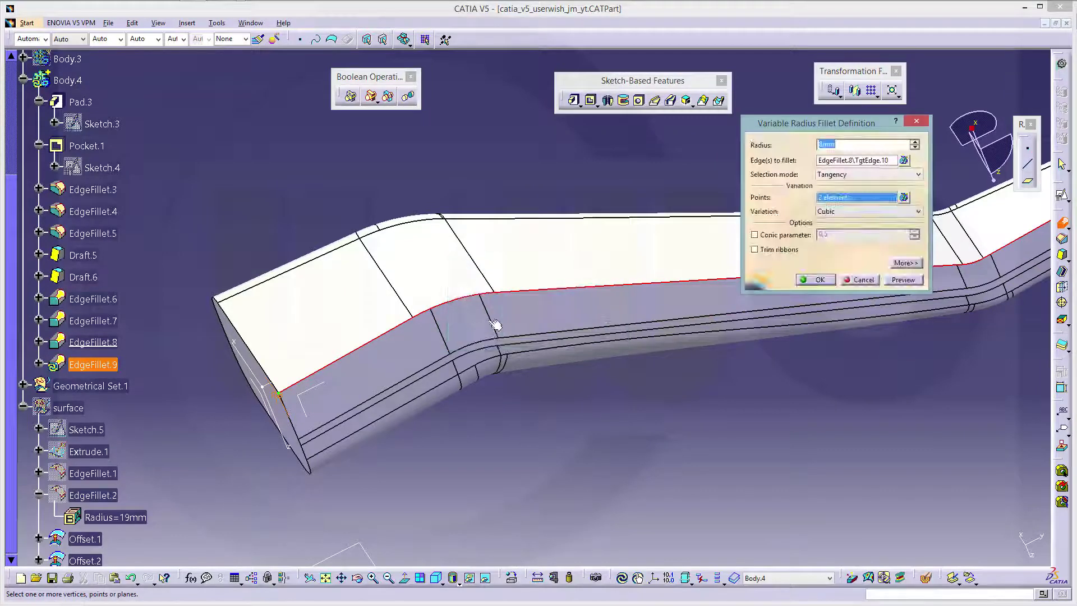
left_click(441, 316)
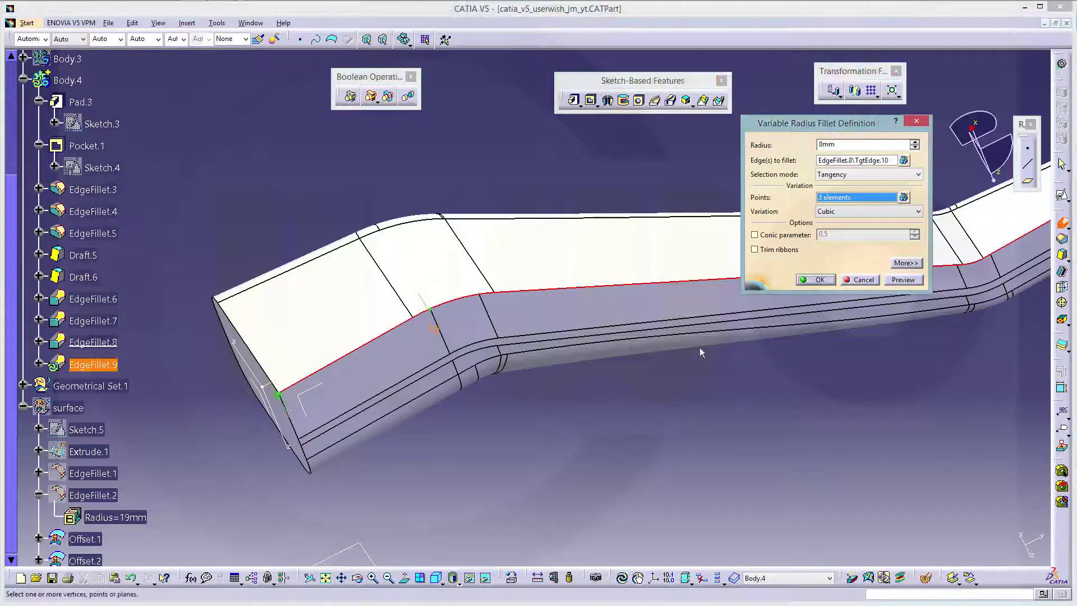
middle_click_drag(700, 353, 575, 424)
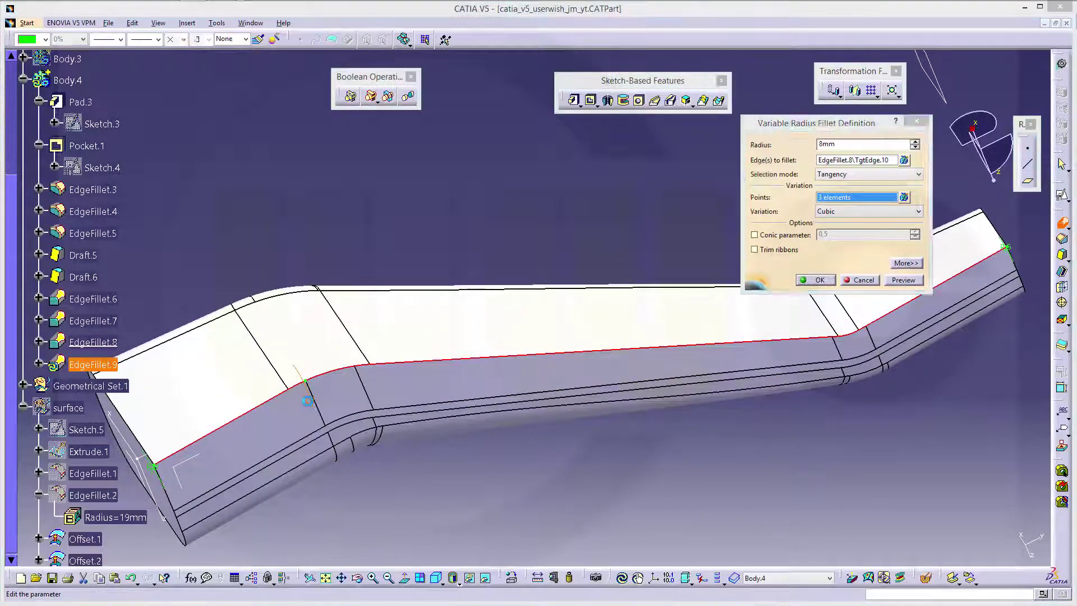
double_click(311, 402)
left_click(359, 448)
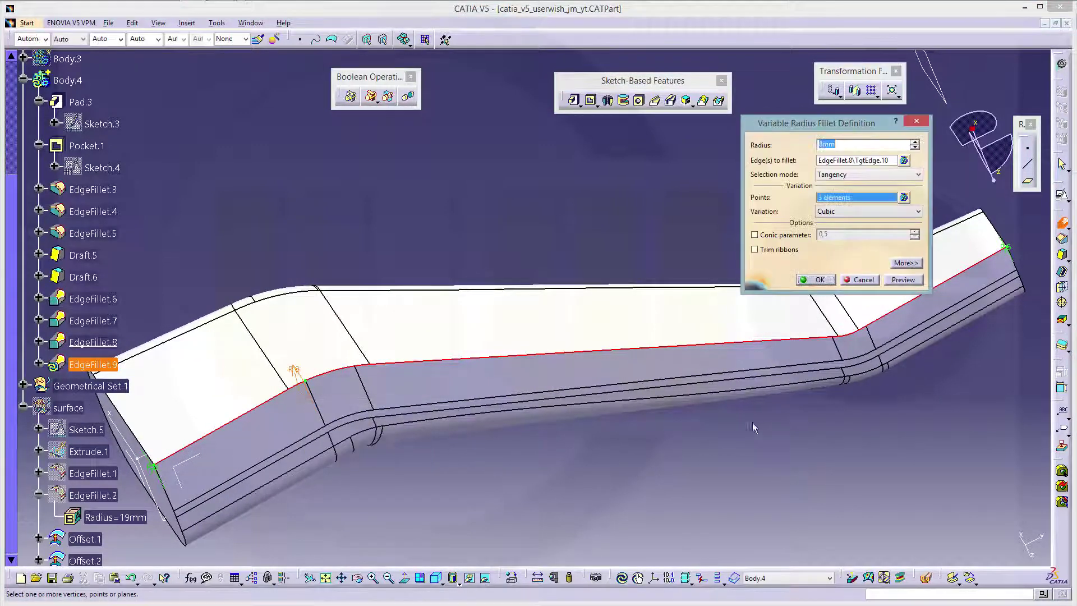
middle_click_drag(942, 256, 778, 346)
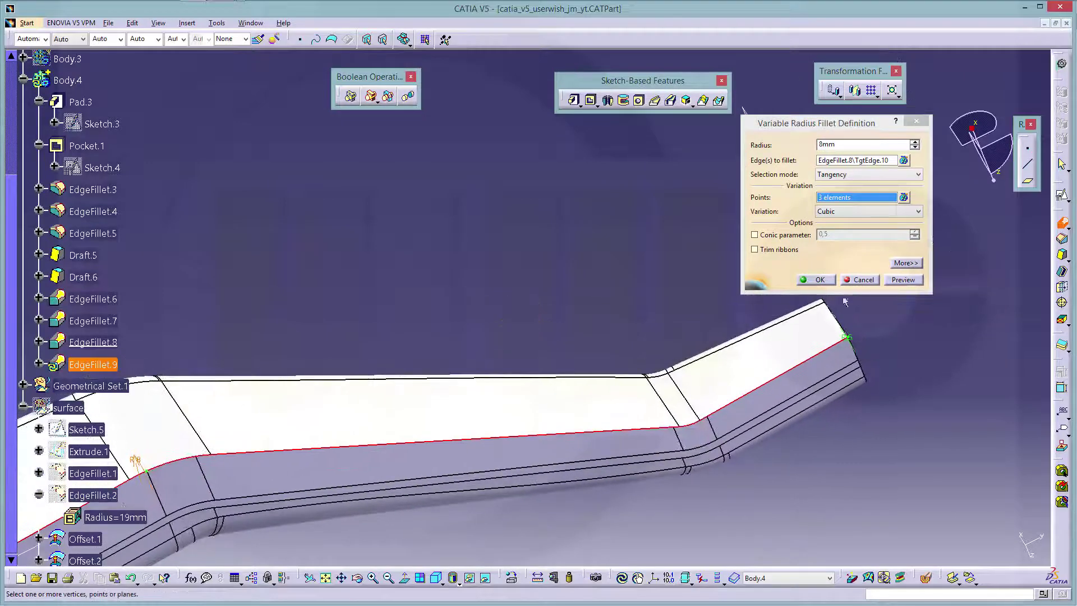
left_click(706, 419)
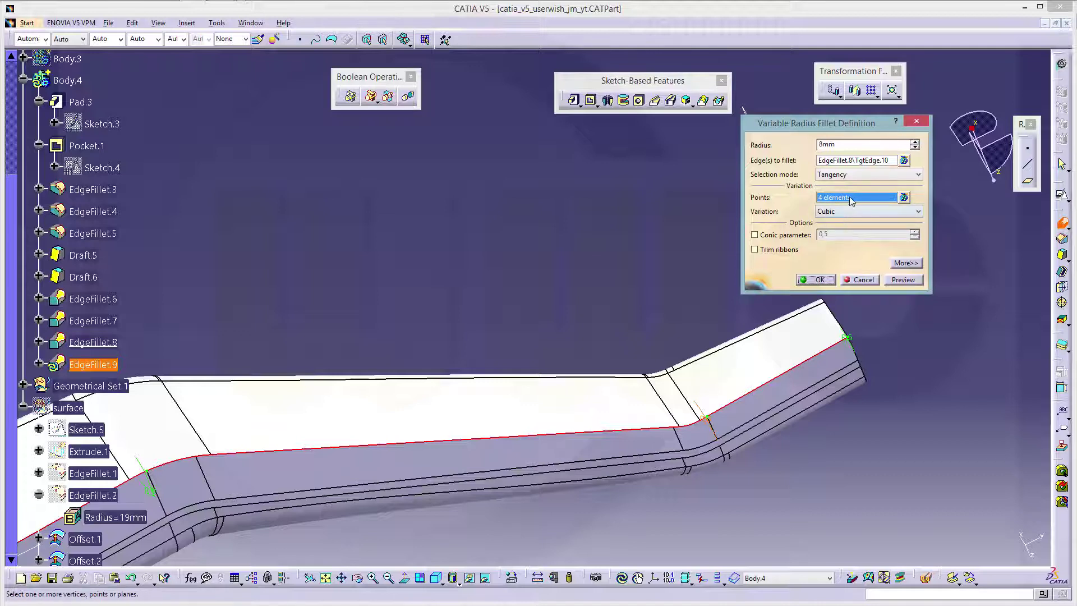
- Set the radius at the upper bend point to 5 mm and create the last long-edge variable fillet
double_click(705, 422)
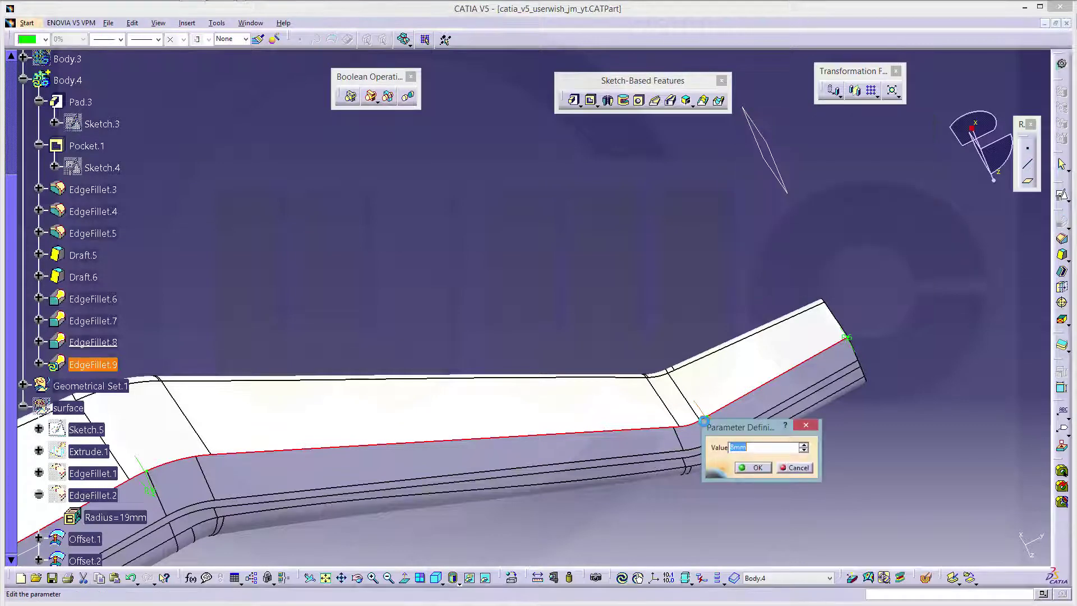
left_click(752, 467)
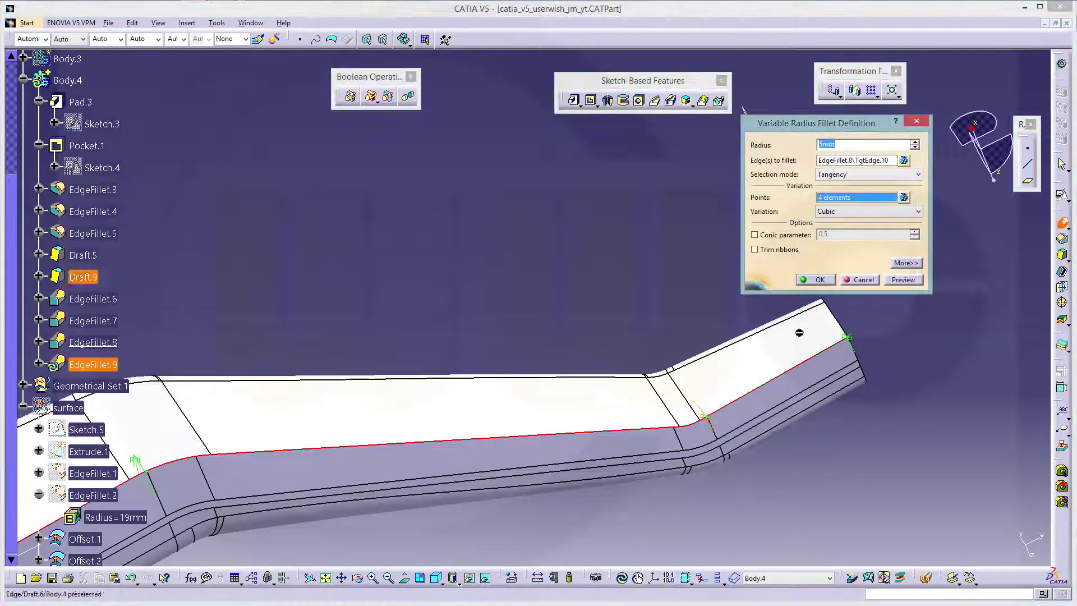
left_click(809, 287)
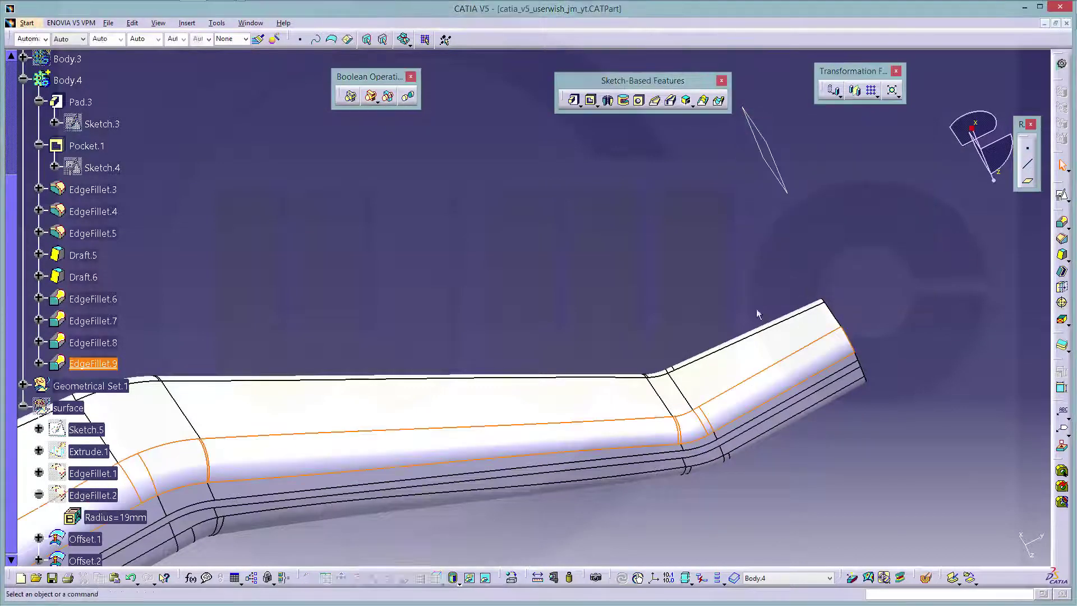
- Collapse the feature lists of Body.4 in the tree and show the hidden Body.3 and Body.2 again
middle_click_drag(482, 427, 393, 359)
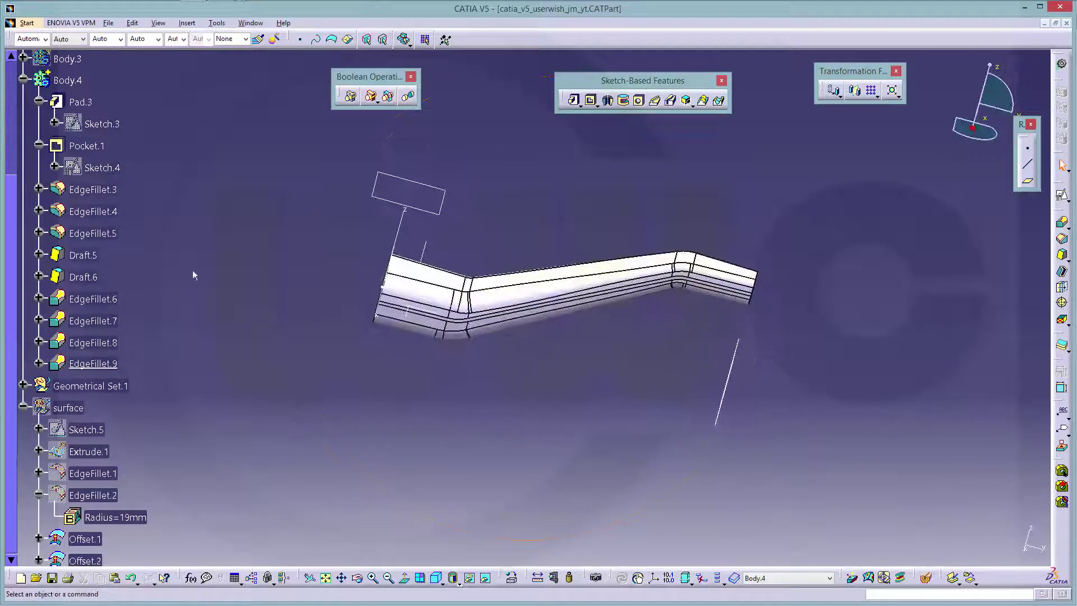
left_click(23, 80)
left_click(23, 94)
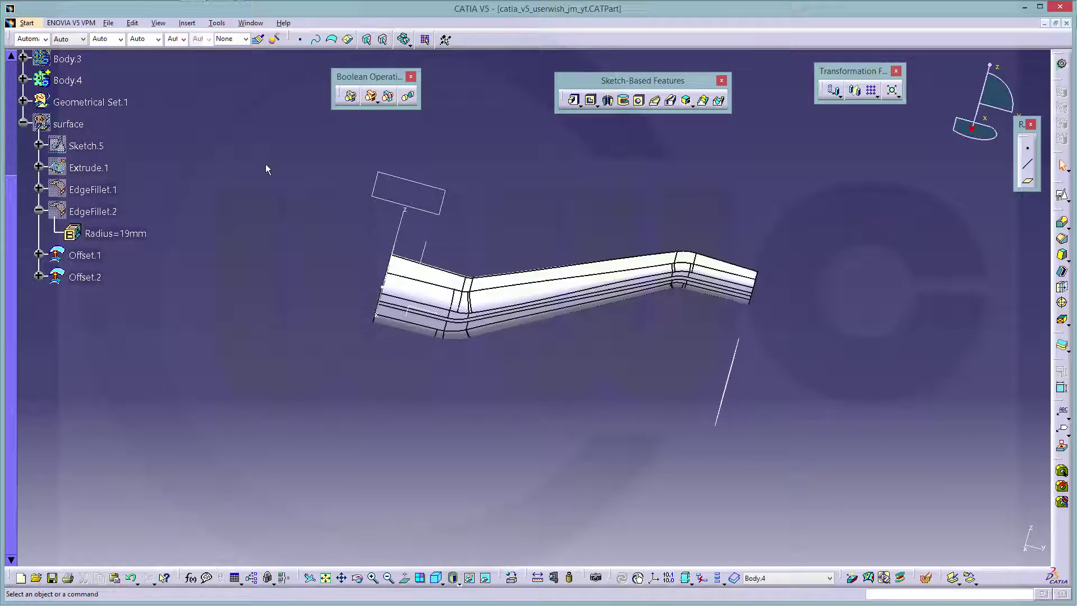
middle_click_drag(242, 197, 238, 197)
scroll(240, 197, "up", 3)
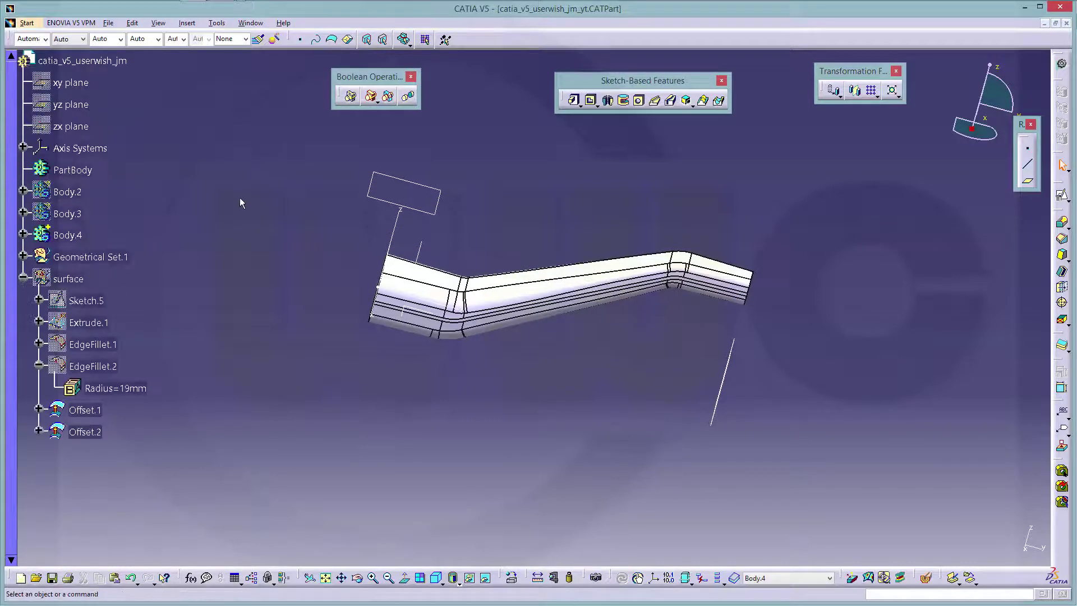
right_click(77, 218)
left_click(93, 243)
right_click(77, 192)
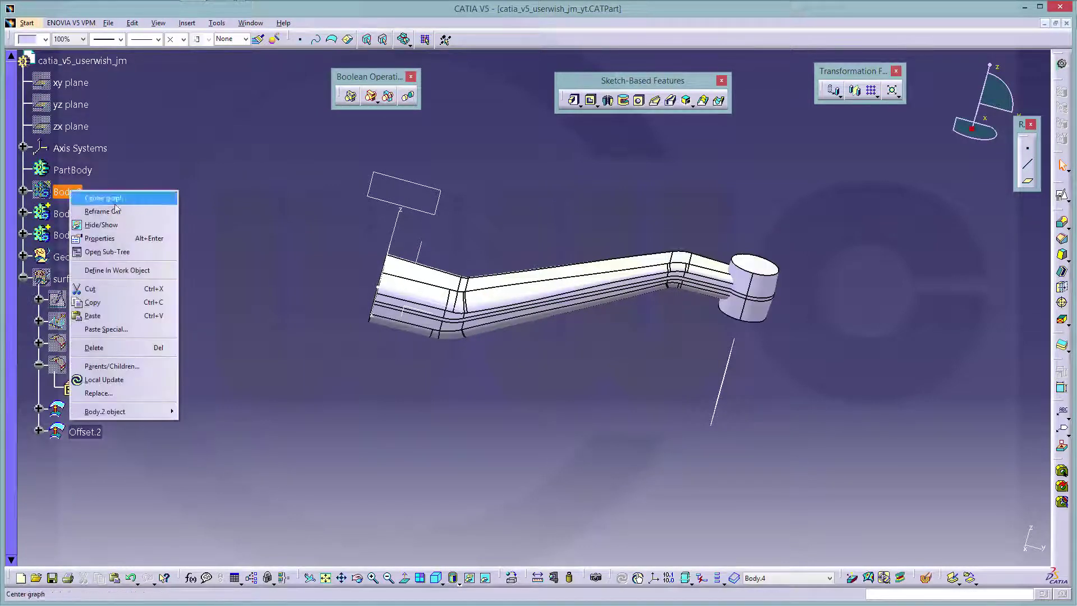
left_click(123, 228)
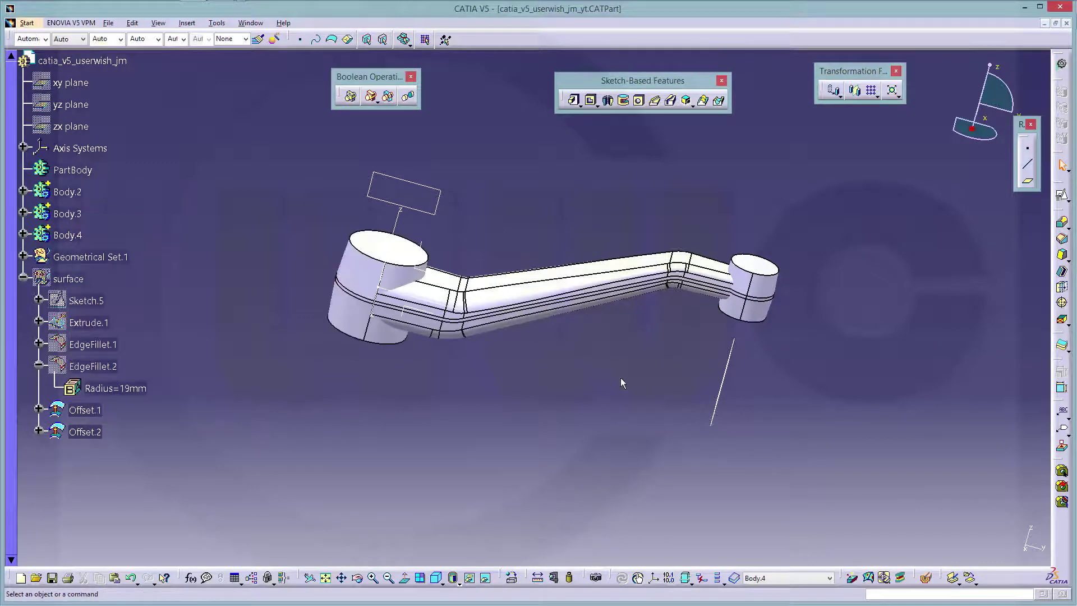
- Round the four long edges bordering the narrow middle strip on both sides of Body.4 with a 1 mm edge fillet
middle_click_drag(621, 379, 609, 319)
middle_click_drag(492, 378, 645, 361)
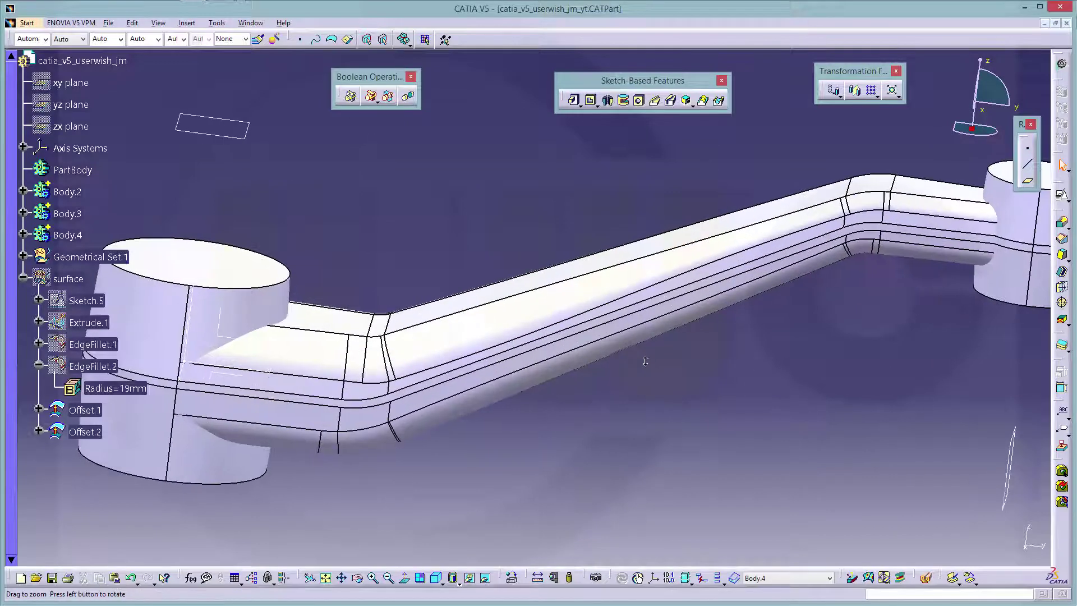
middle_click_drag(557, 434, 545, 223)
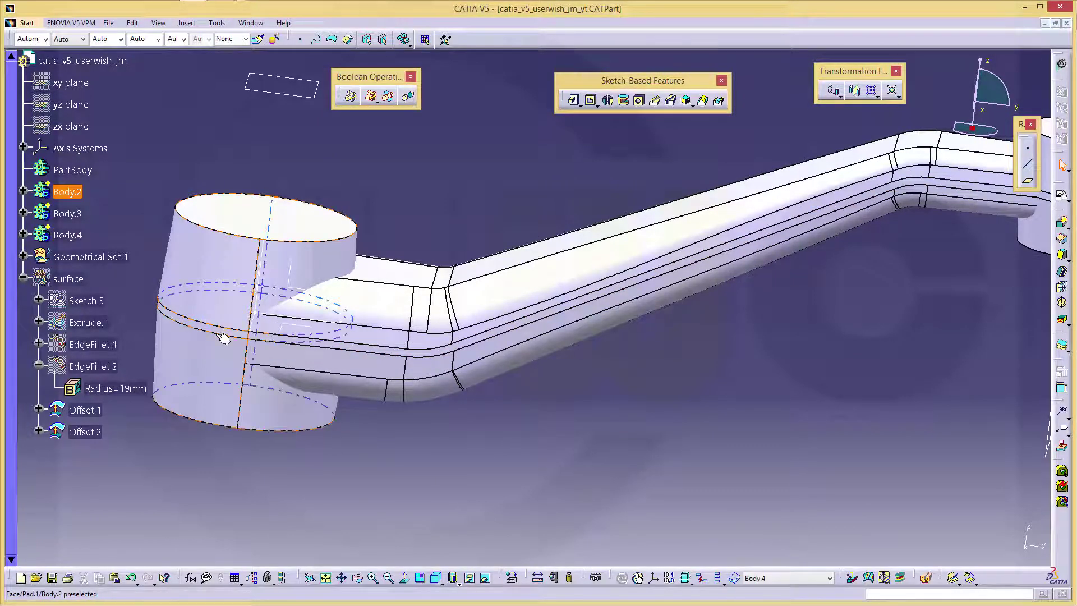
middle_click_drag(829, 381, 794, 326)
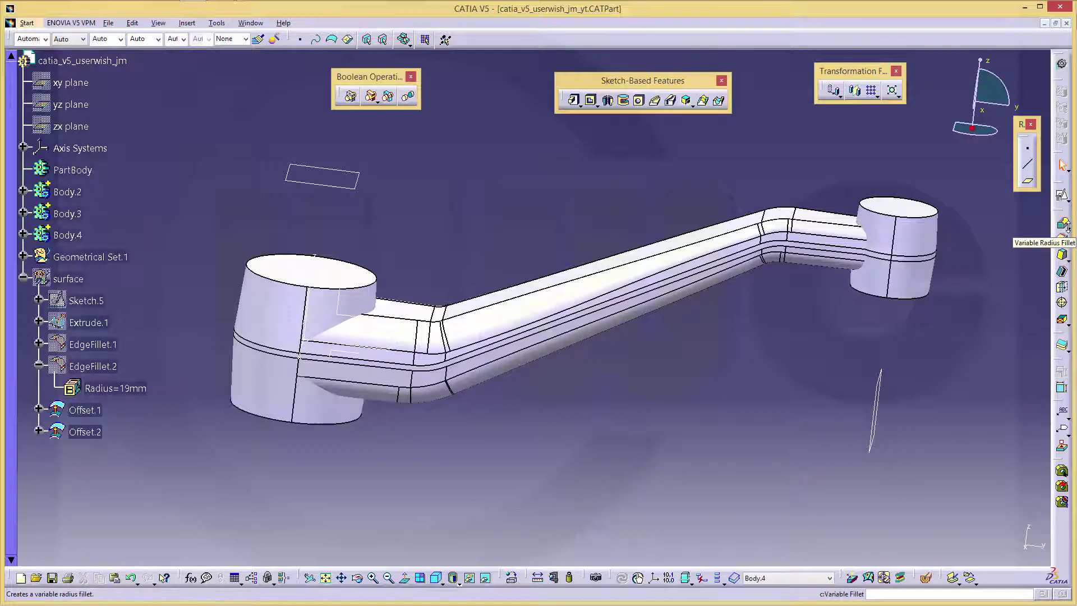
left_click(1068, 229)
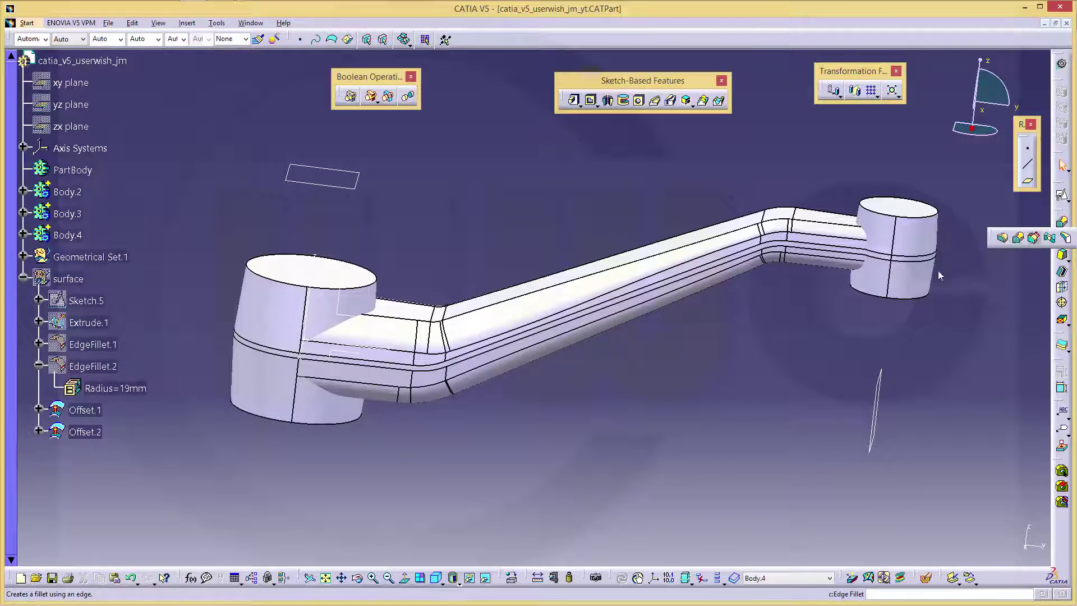
type("1")
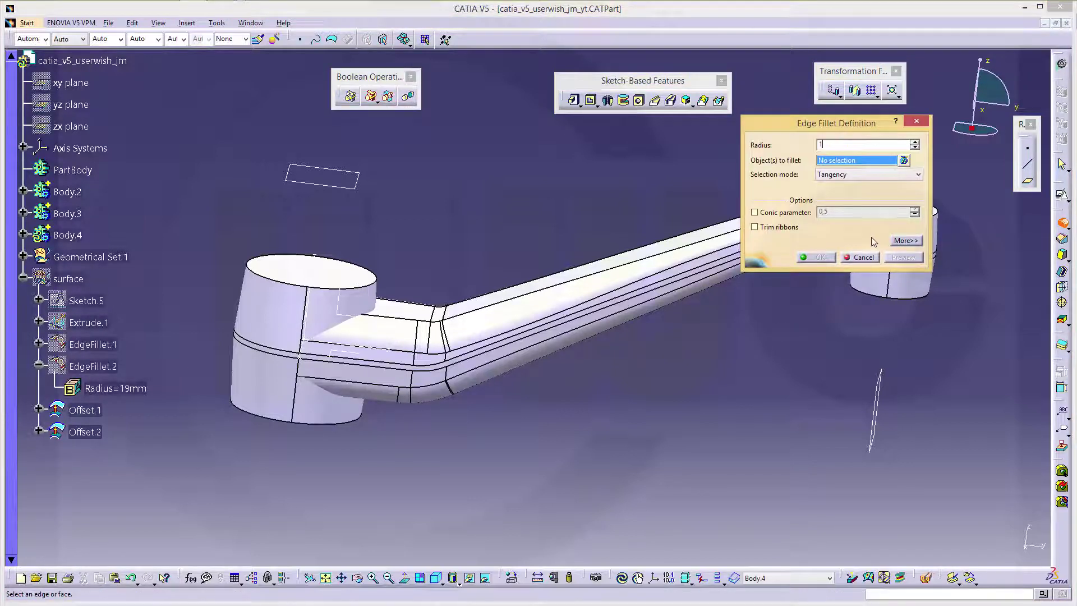
left_click(405, 372)
left_click(404, 372)
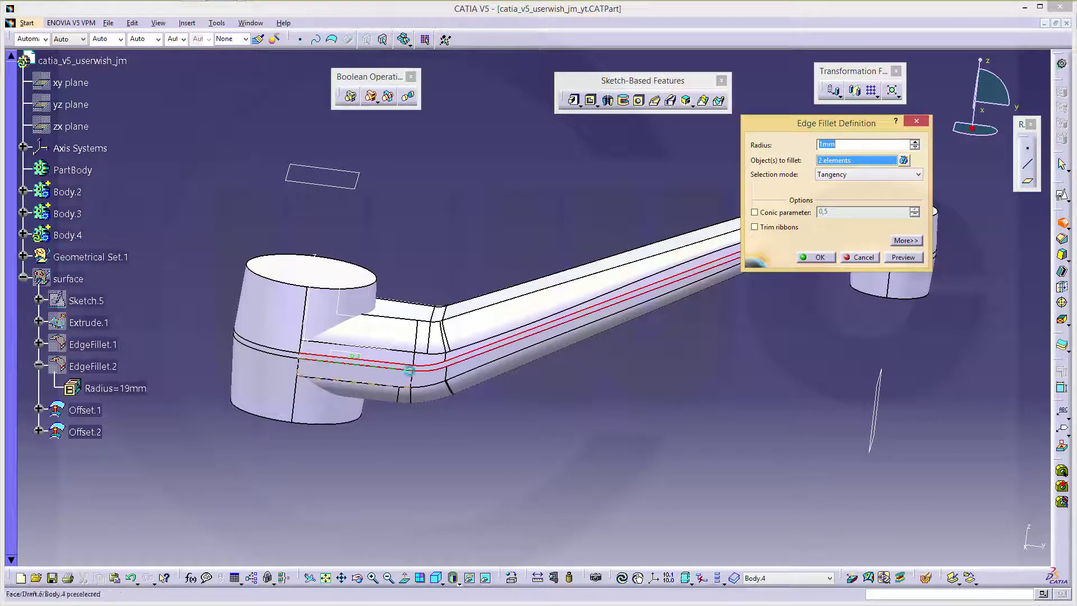
middle_click_drag(483, 250, 604, 348)
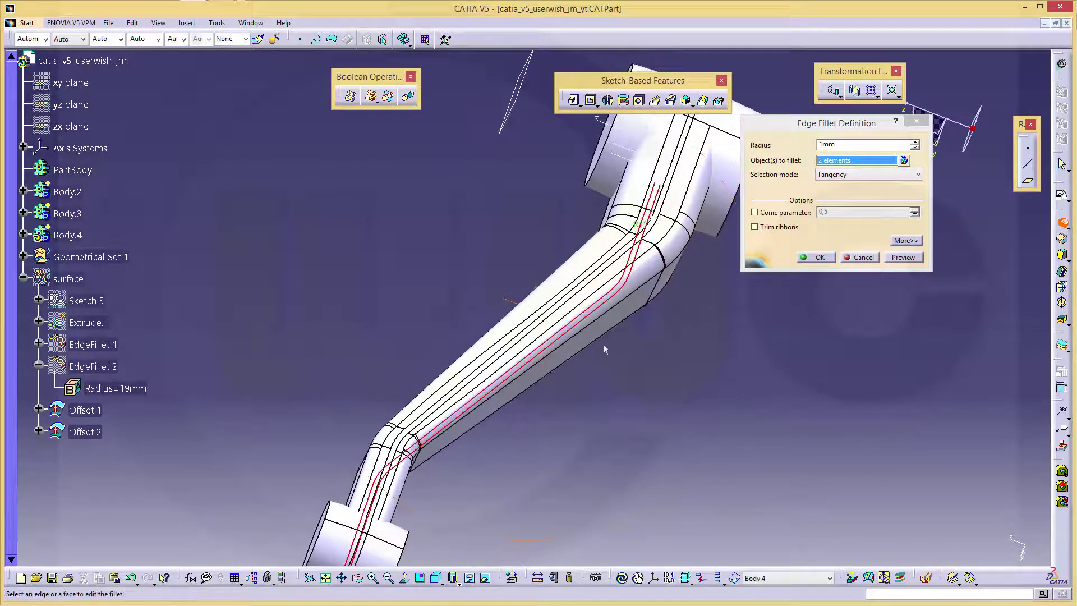
left_click(553, 315)
left_click(557, 321)
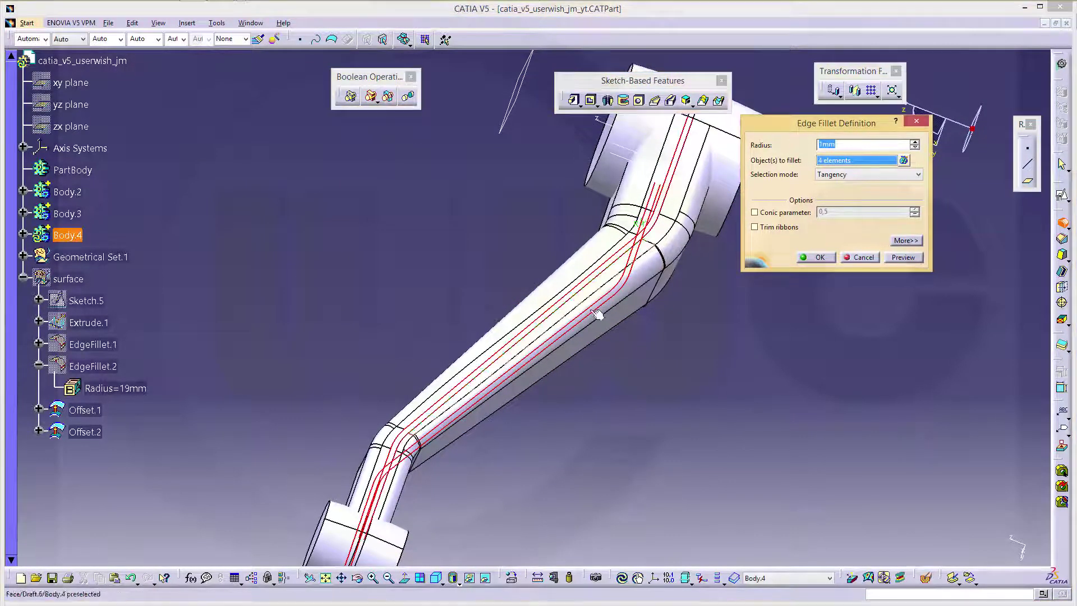
left_click(819, 259)
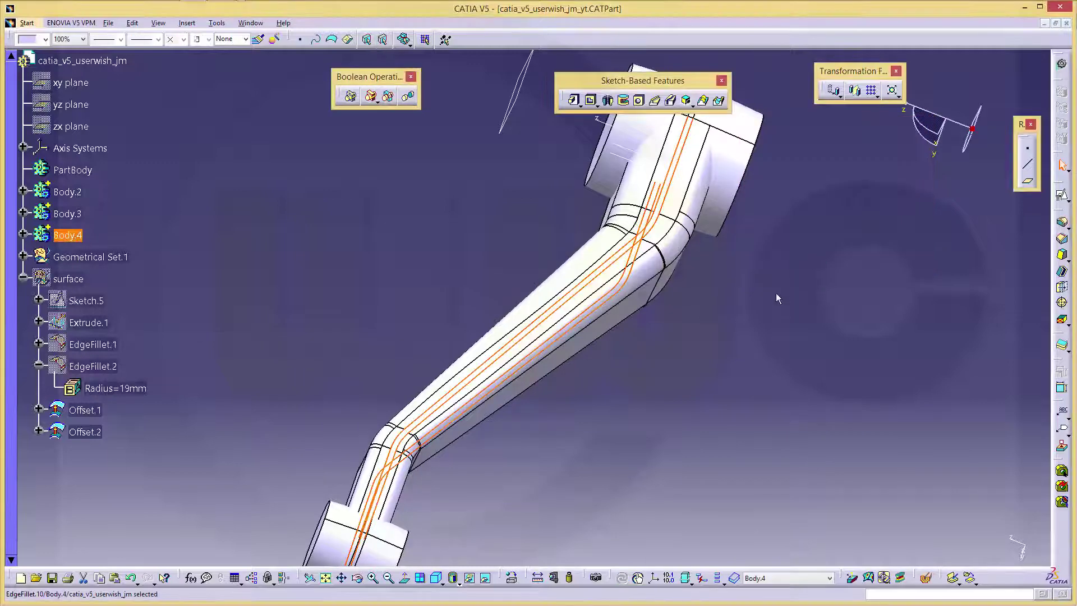
- Make Body.3, the small end cylinder, the in-work object
middle_click_drag(650, 311, 695, 297)
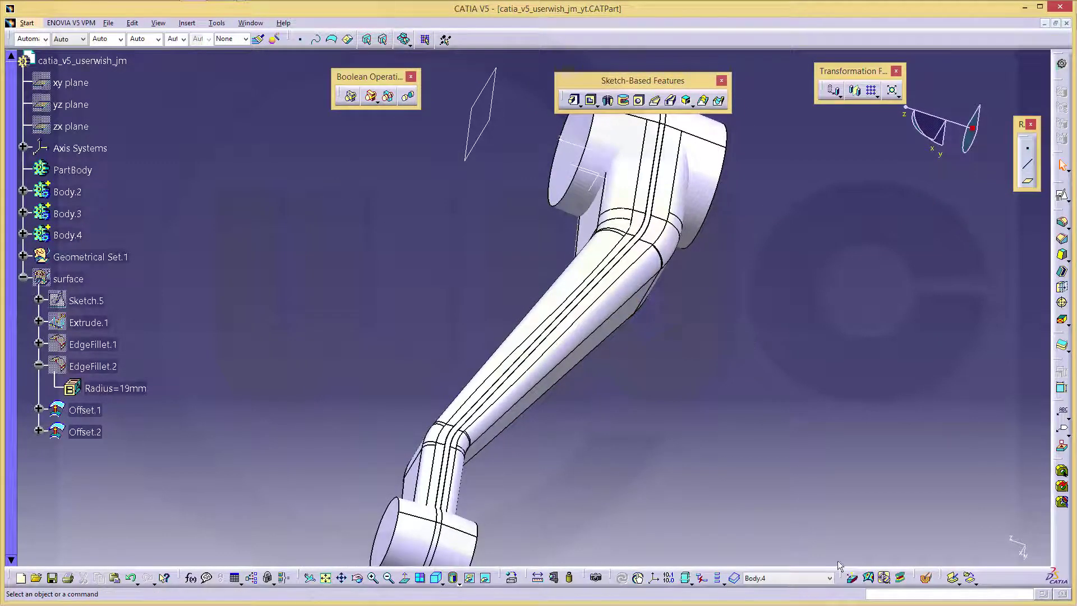
left_click(830, 578)
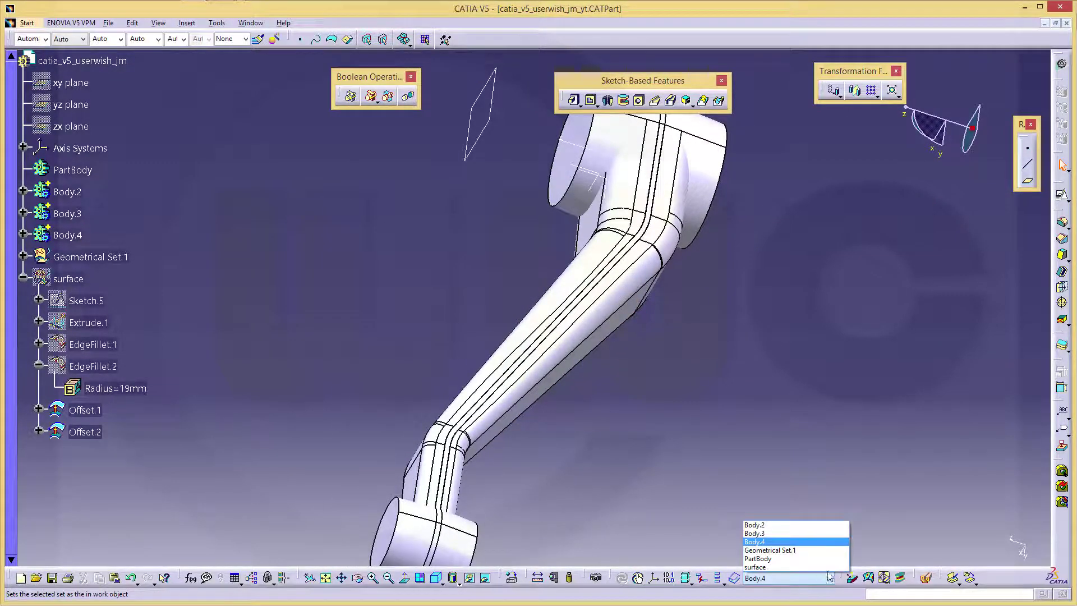
left_click(772, 533)
middle_click_drag(615, 344, 583, 132)
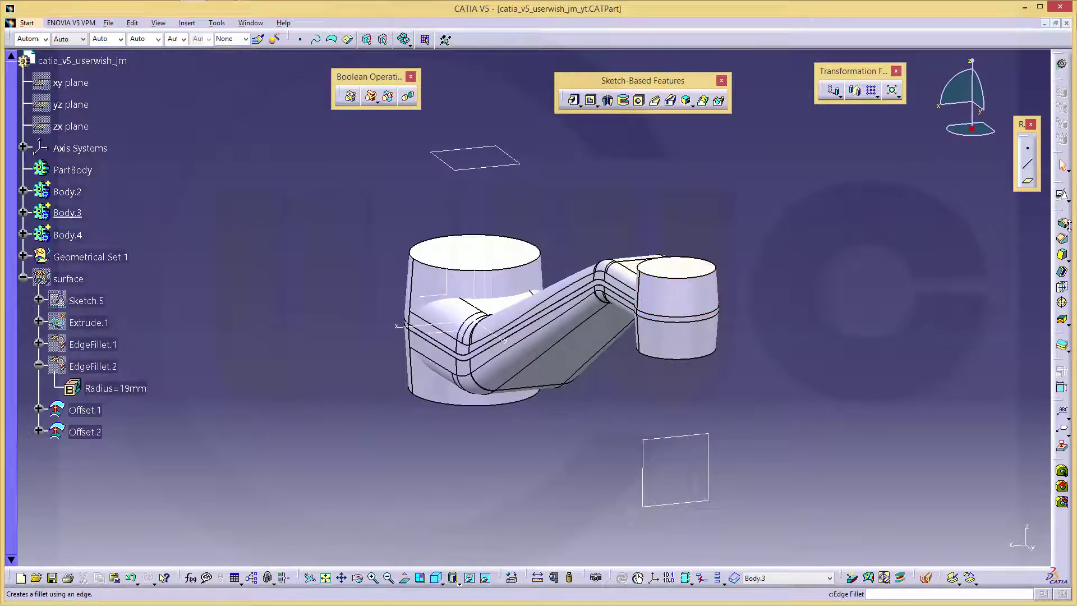
left_click(1066, 229)
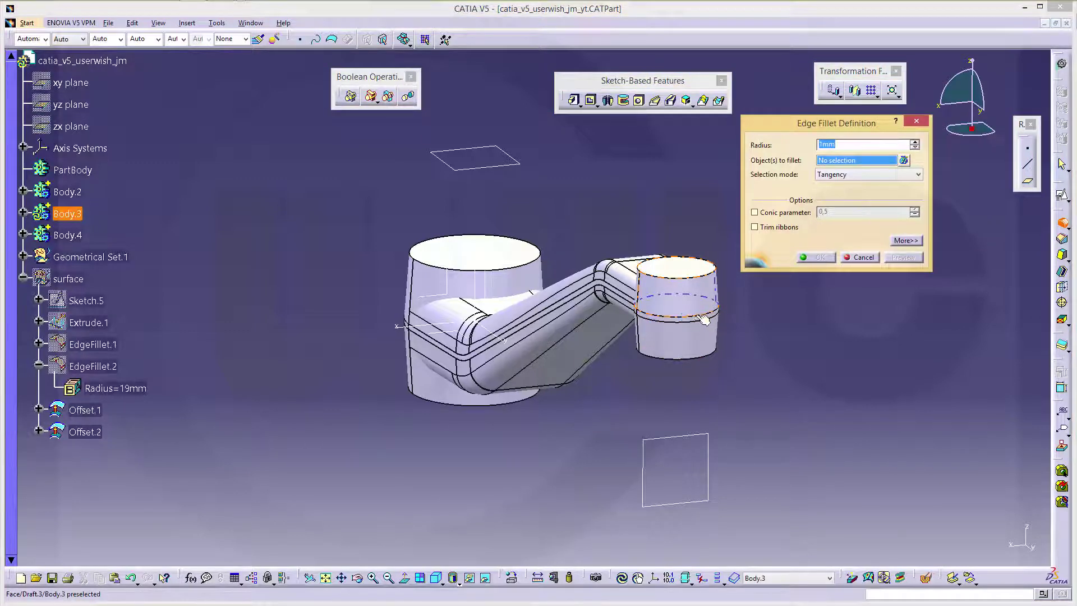
middle_click_drag(731, 366, 561, 317)
middle_click_drag(486, 314, 414, 278)
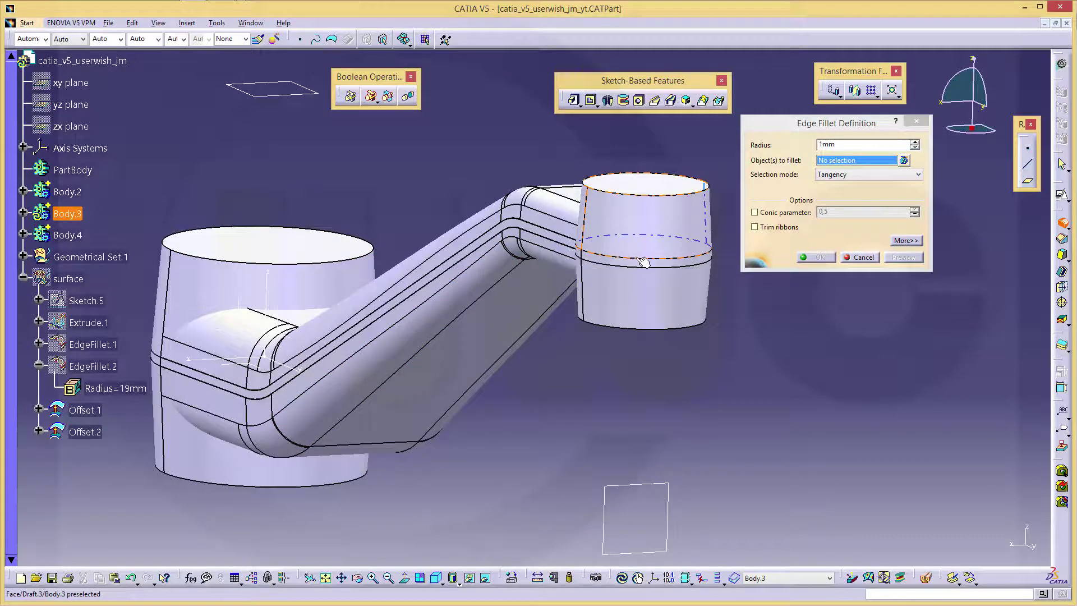
middle_click_drag(702, 295, 696, 287)
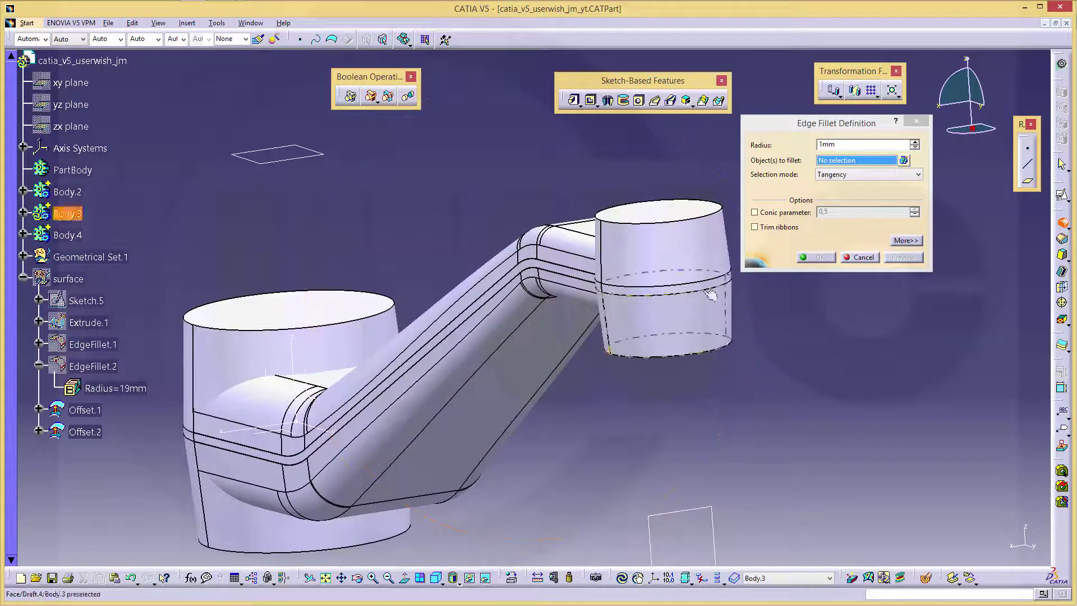
left_click(866, 259)
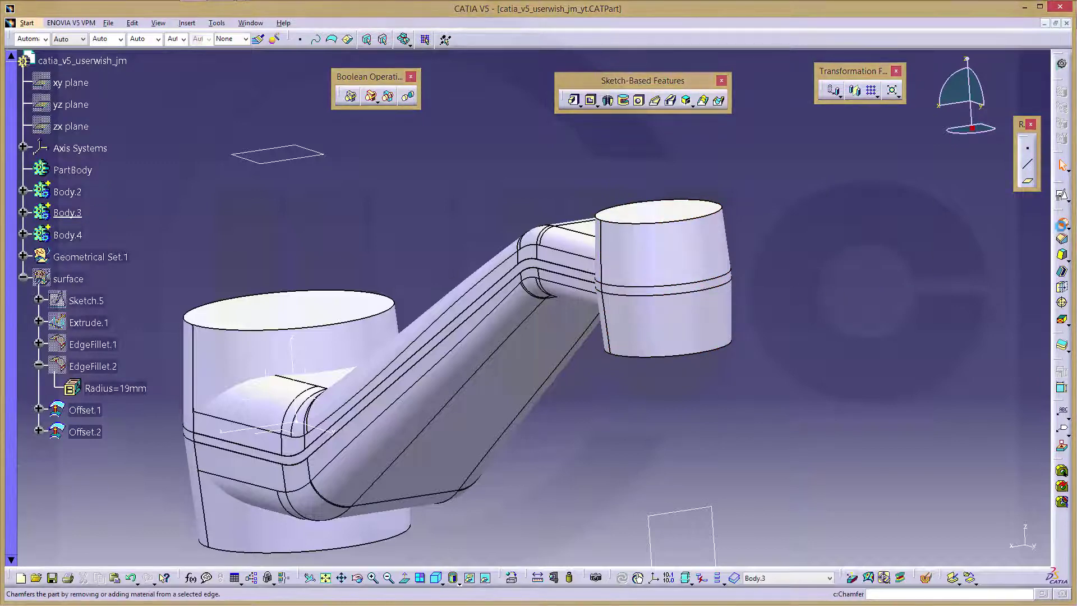
- Start an edge fillet for Body.3 and display only the current body to reach its edges
left_click(1060, 227)
middle_click_drag(673, 270, 460, 321)
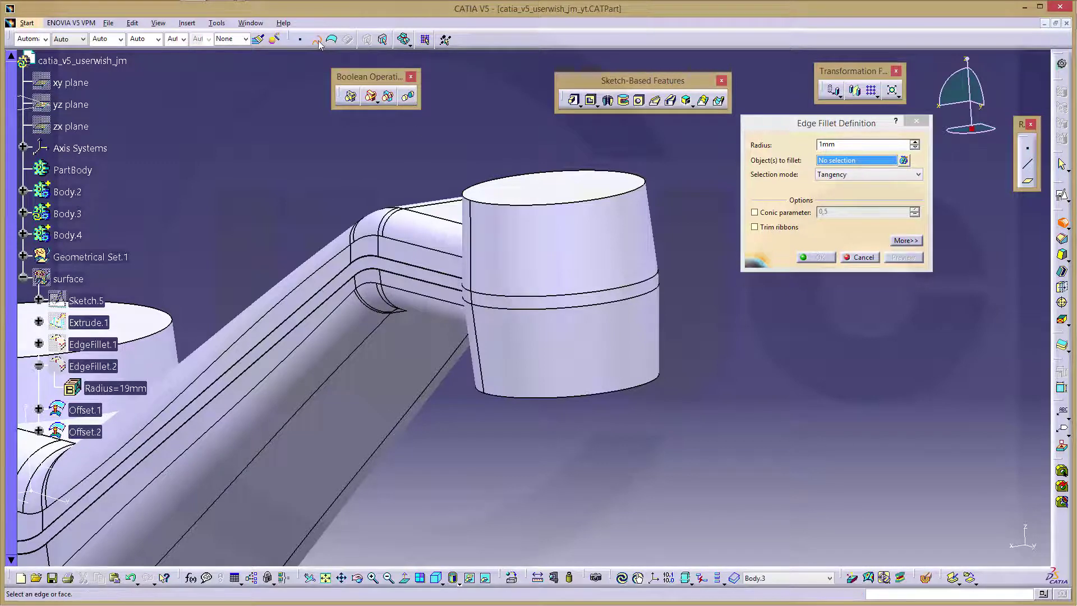
left_click(718, 582)
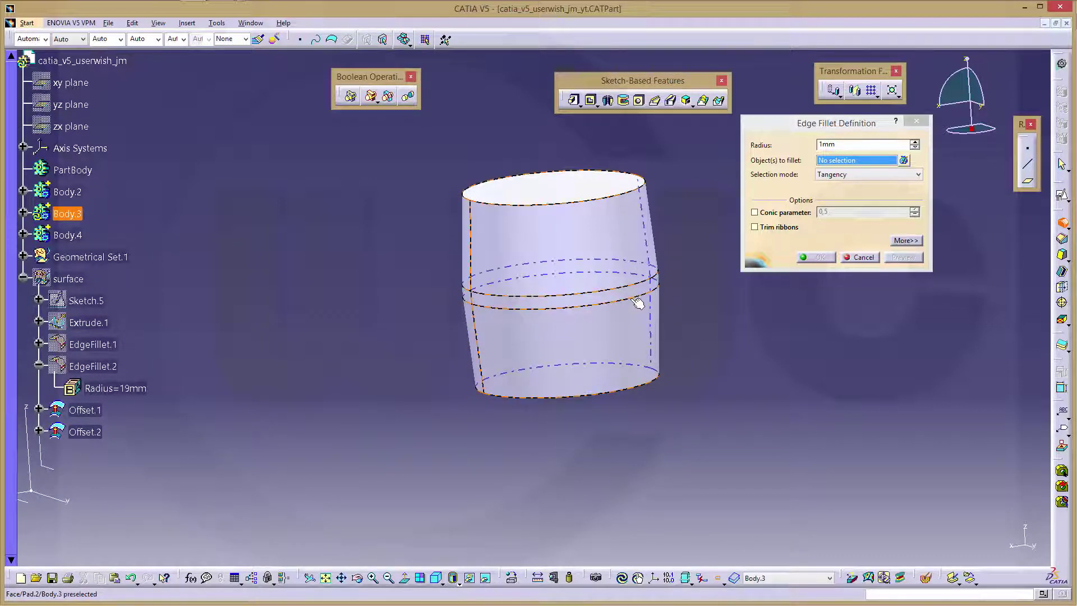
middle_click_drag(645, 300, 460, 376)
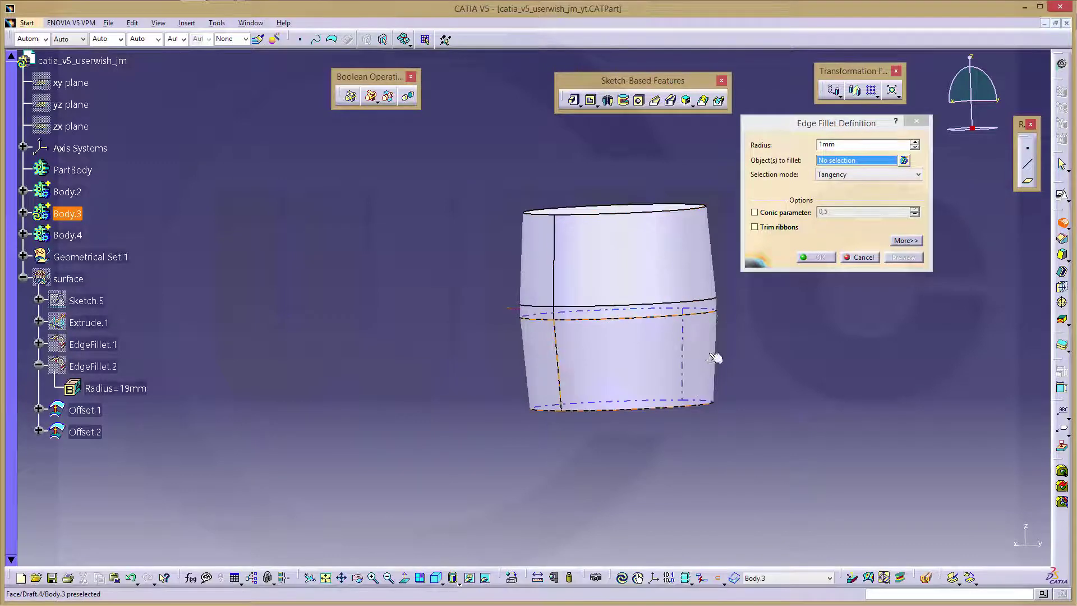
mouse_move(707, 353)
middle_mouse_down()
mouse_move(707, 321)
mouse_move(583, 367)
middle_mouse_up()
middle_click_drag(583, 367, 599, 303)
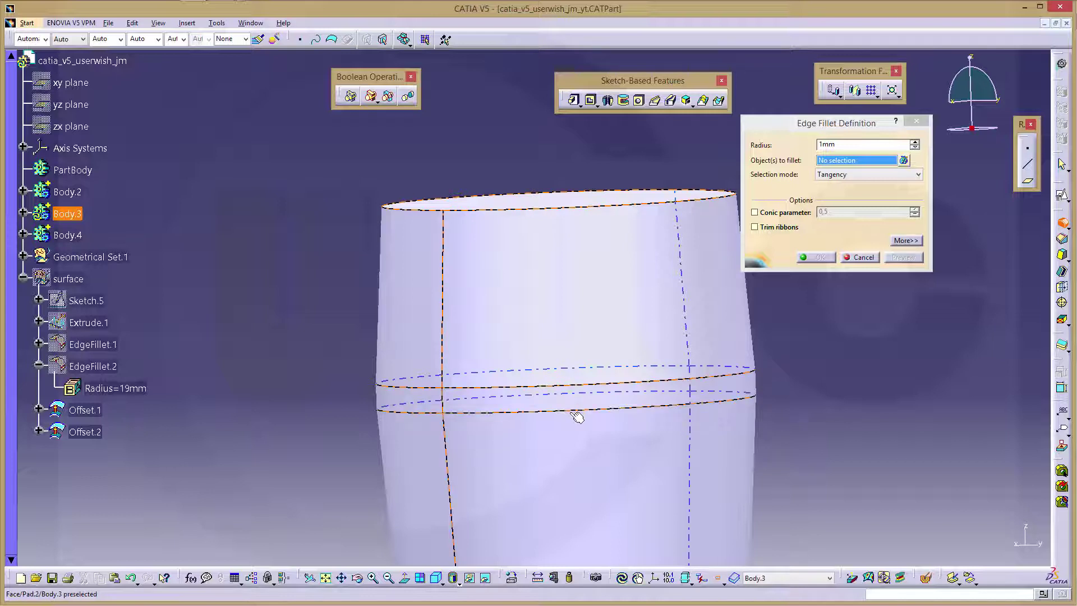
left_click(316, 40)
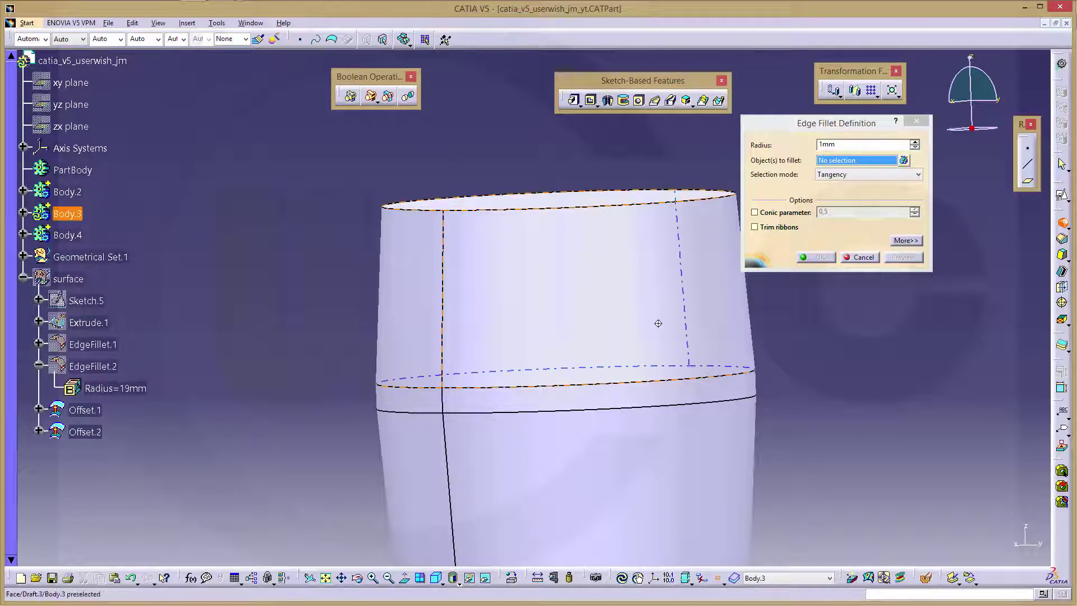
middle_click_drag(658, 323, 570, 243, "ctrl")
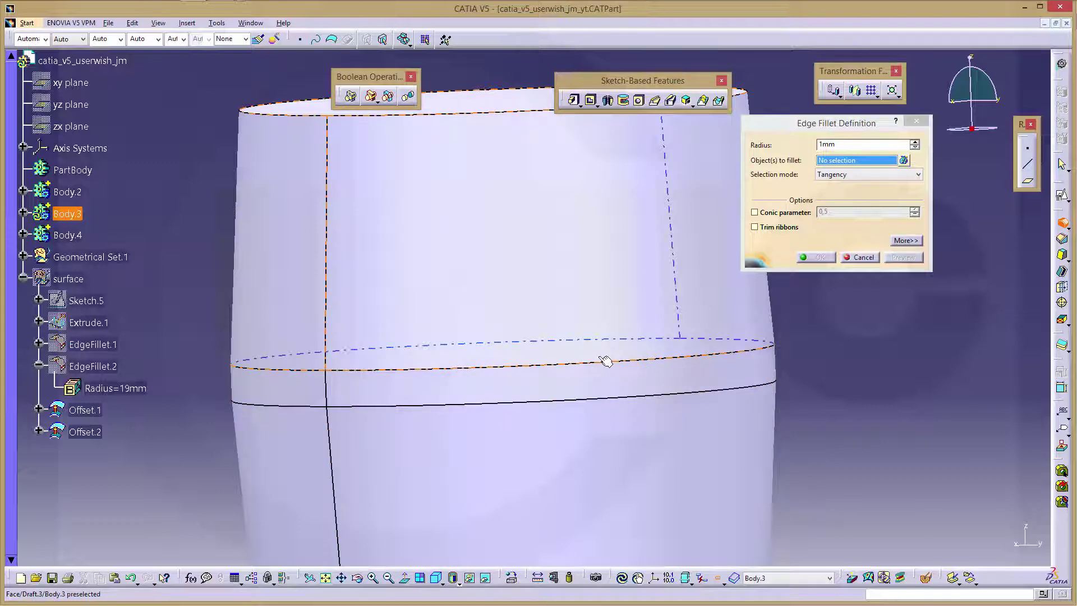
middle_click_drag(606, 365, 620, 397, "ctrl")
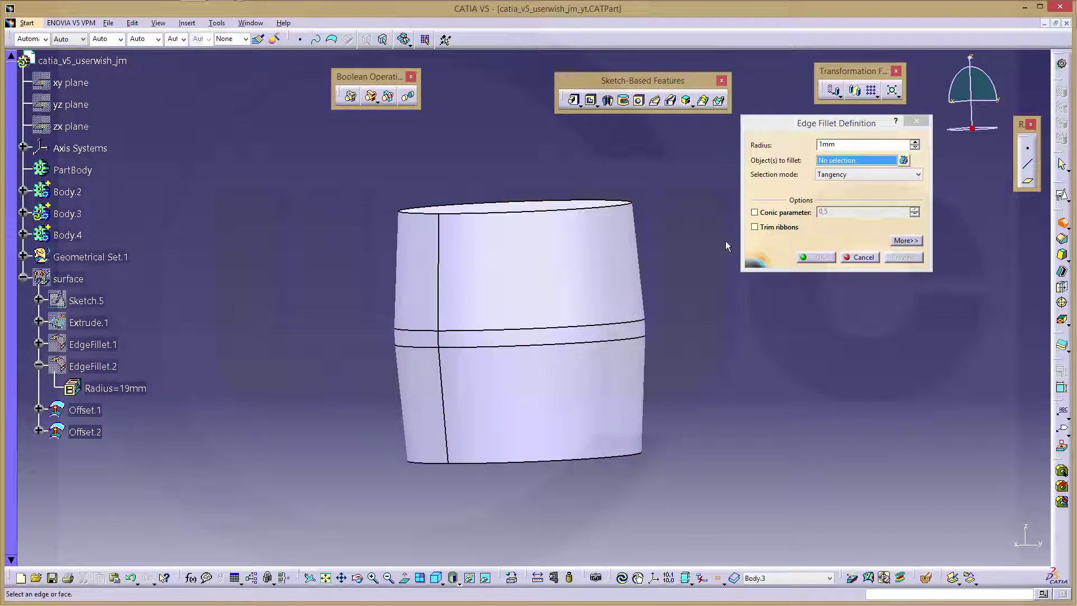
- Fillet the upper and lower circular end edges of Body.3 with a 4 mm radius
left_click_drag(866, 145, 756, 145)
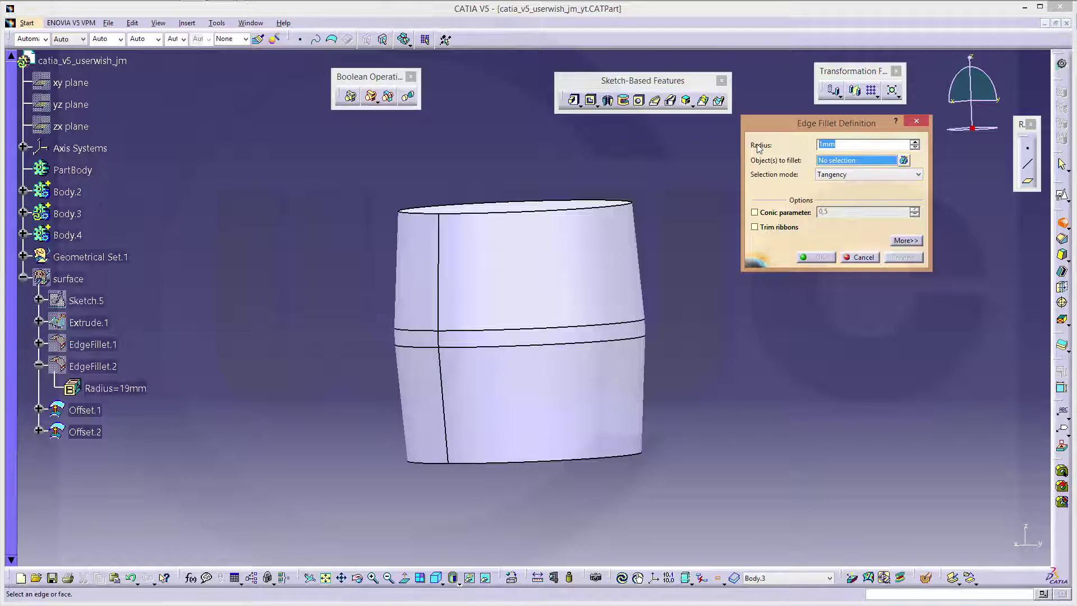
type("4")
left_click(594, 210)
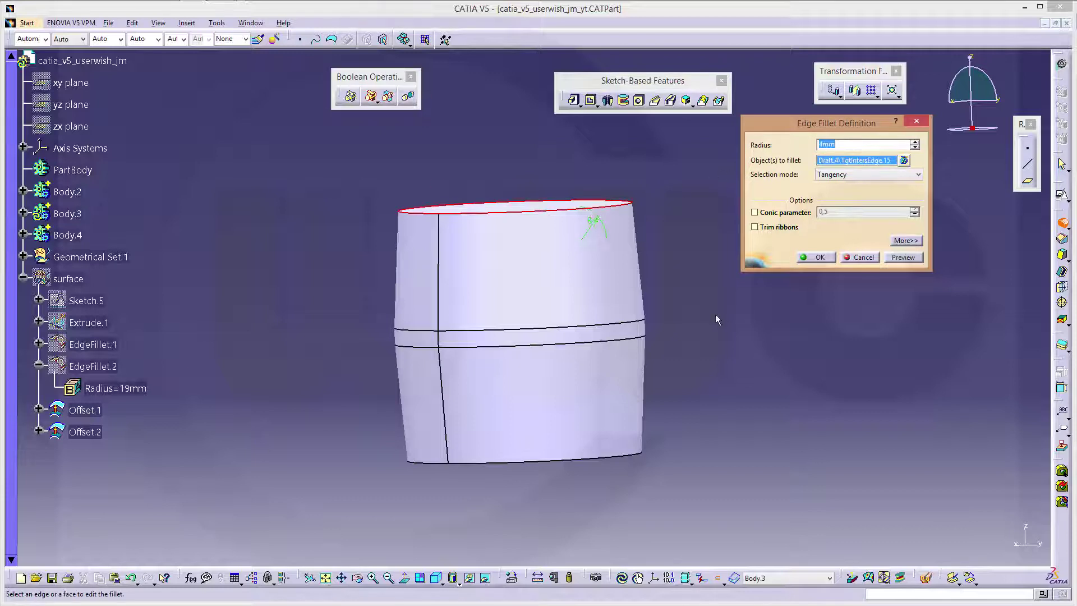
left_click(593, 458)
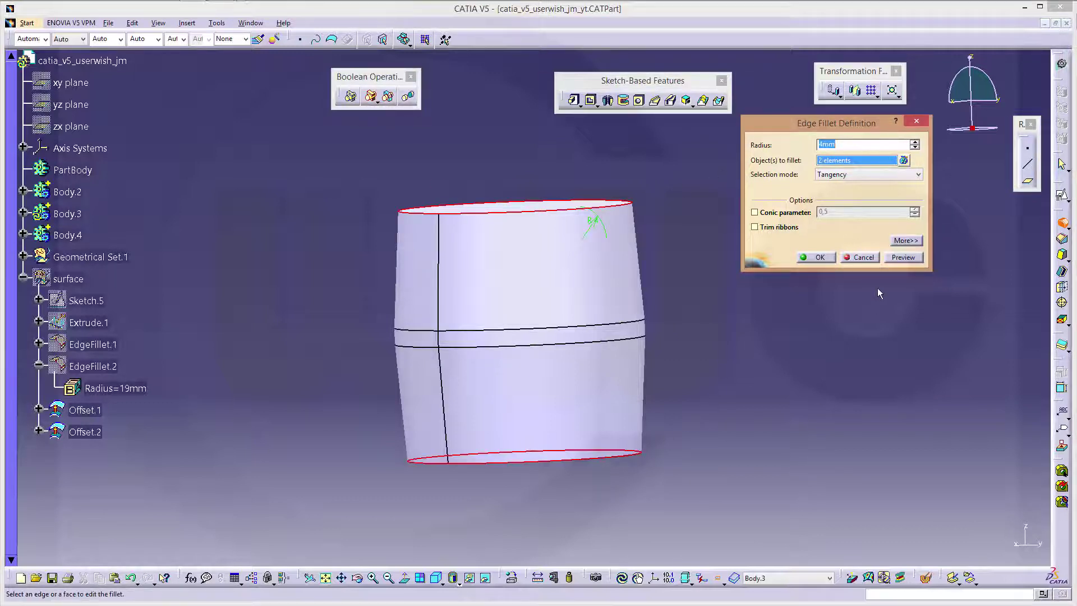
left_click(819, 257)
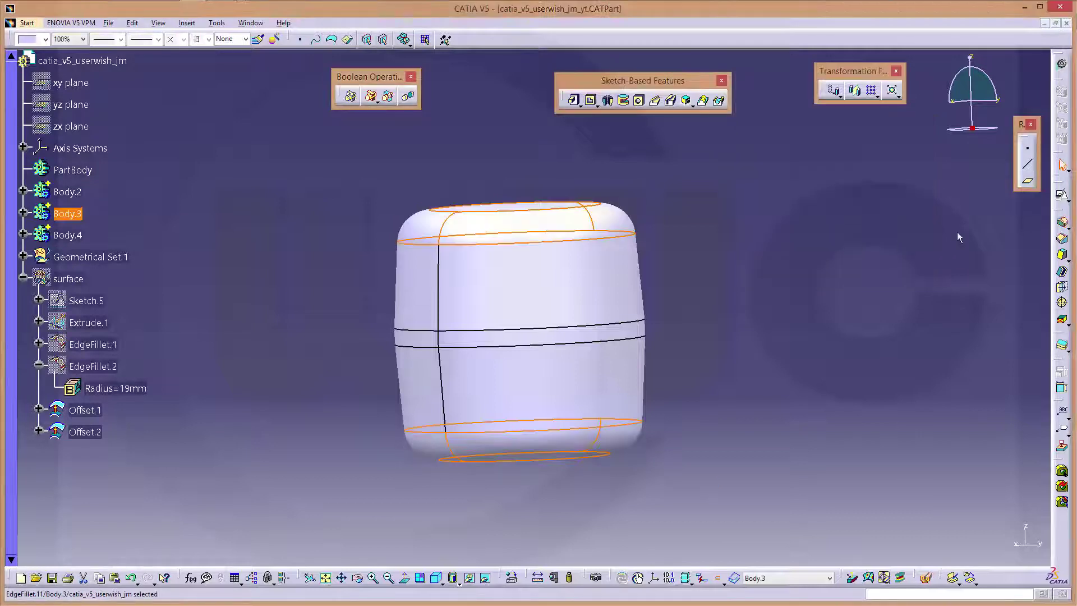
left_click(1061, 223)
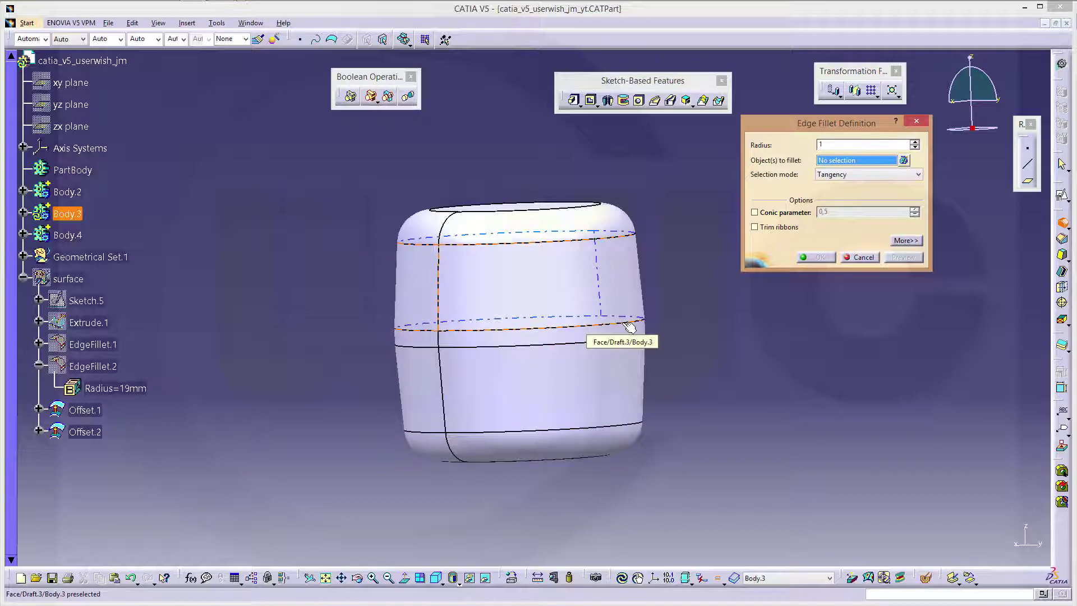
middle_click_drag(753, 405, 736, 298, "ctrl")
middle_click_drag(637, 361, 612, 368)
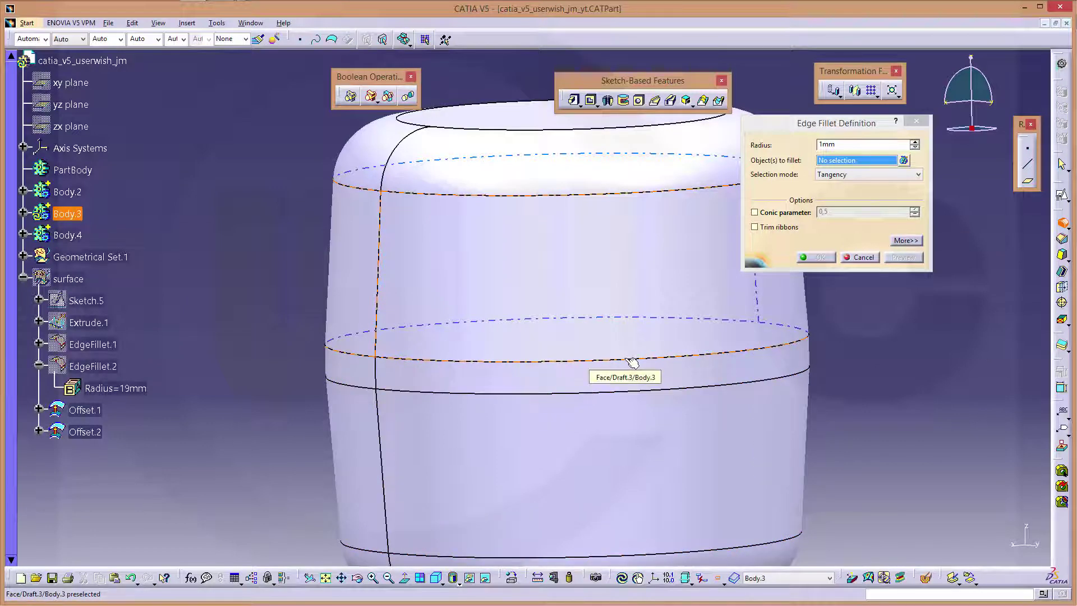
mouse_move(634, 361)
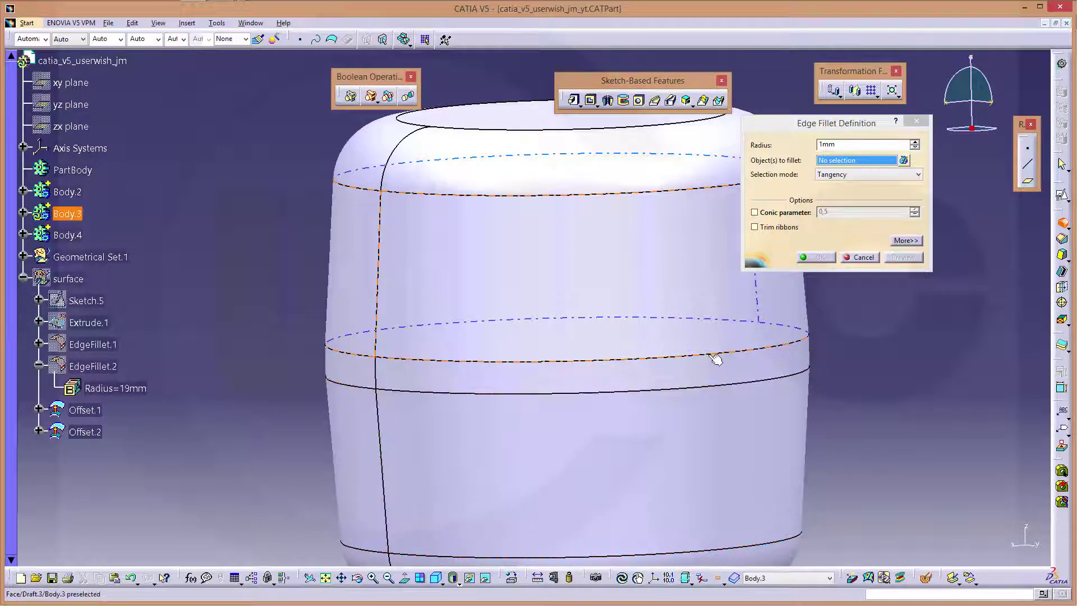
left_click(873, 259)
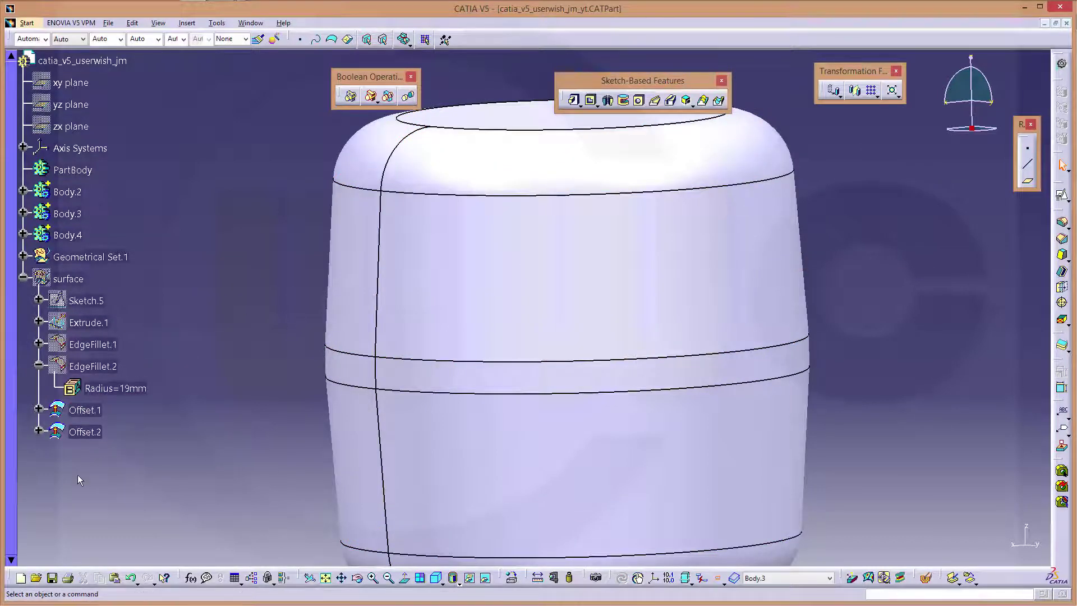
- Delete the edge fillet on the circular end edges of Body.3 and collapse the body's tree branch
left_click(23, 214)
right_click(119, 322)
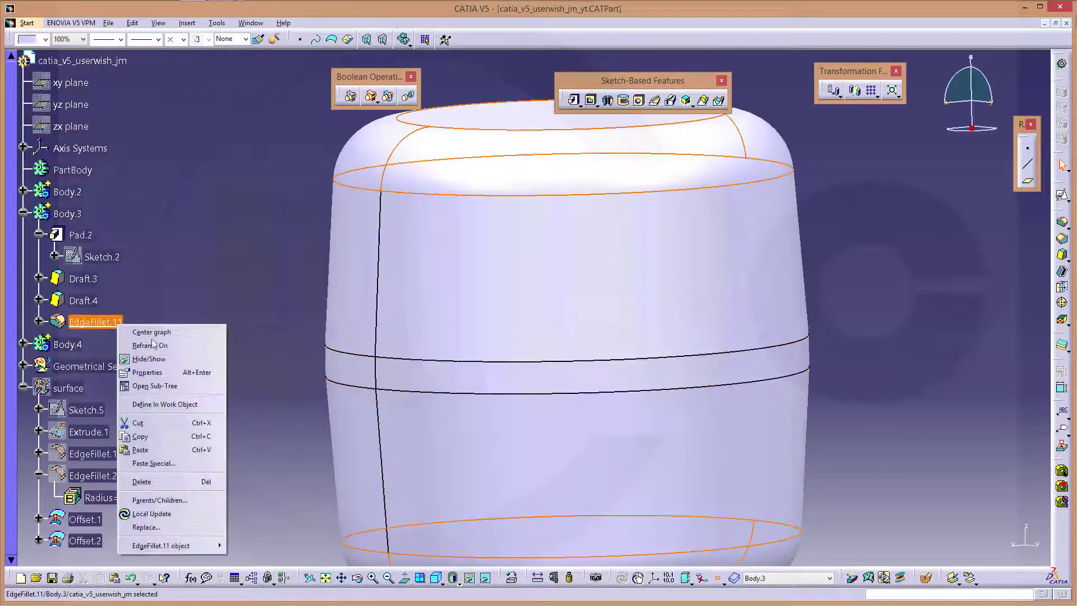
left_click(168, 482)
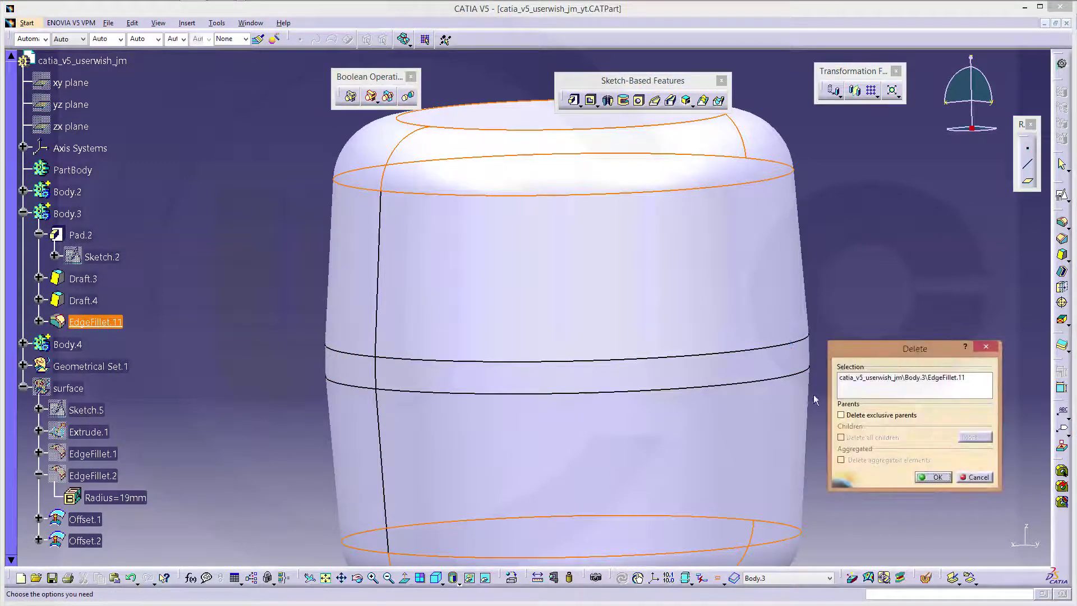
left_click(947, 478)
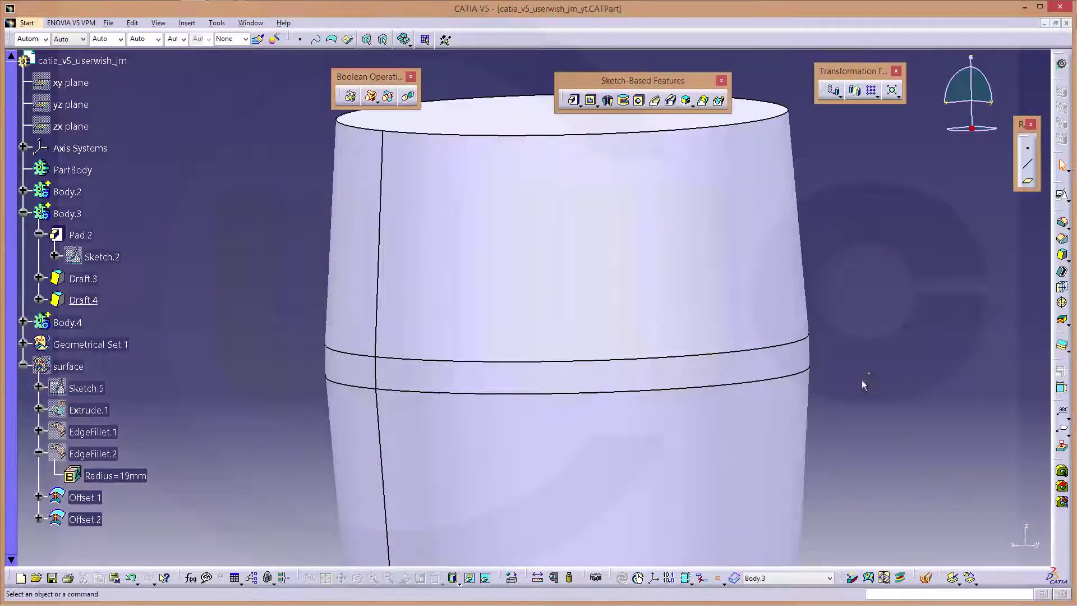
left_click(594, 339)
middle_click_drag(594, 339, 433, 344)
left_click(433, 344)
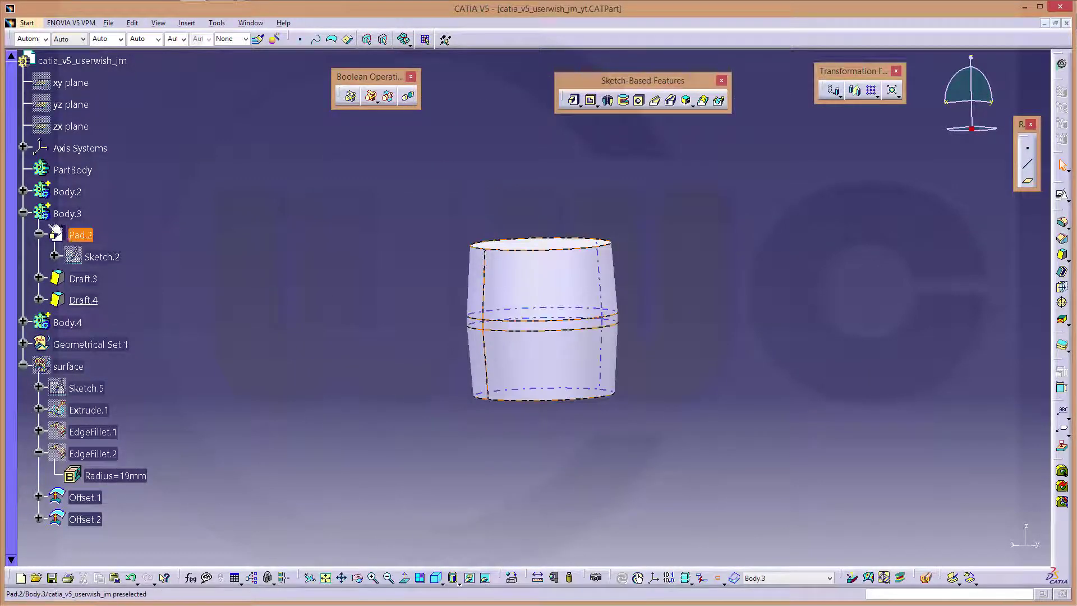
left_click(23, 212)
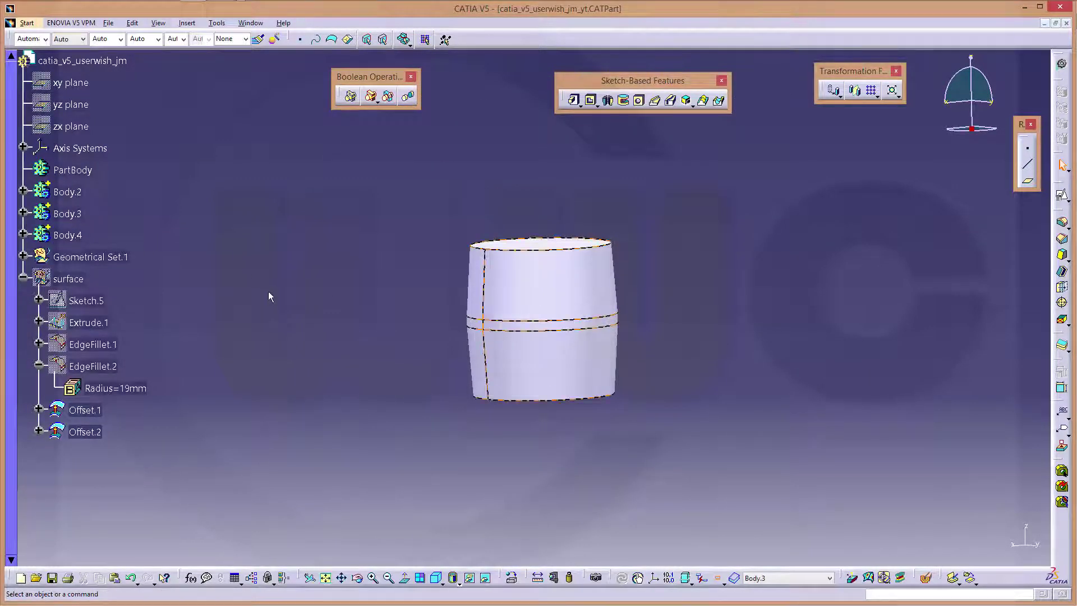
- Turn off the current-body-only display to show the whole lever arm with both end cylinders
middle_click_drag(268, 297, 535, 279)
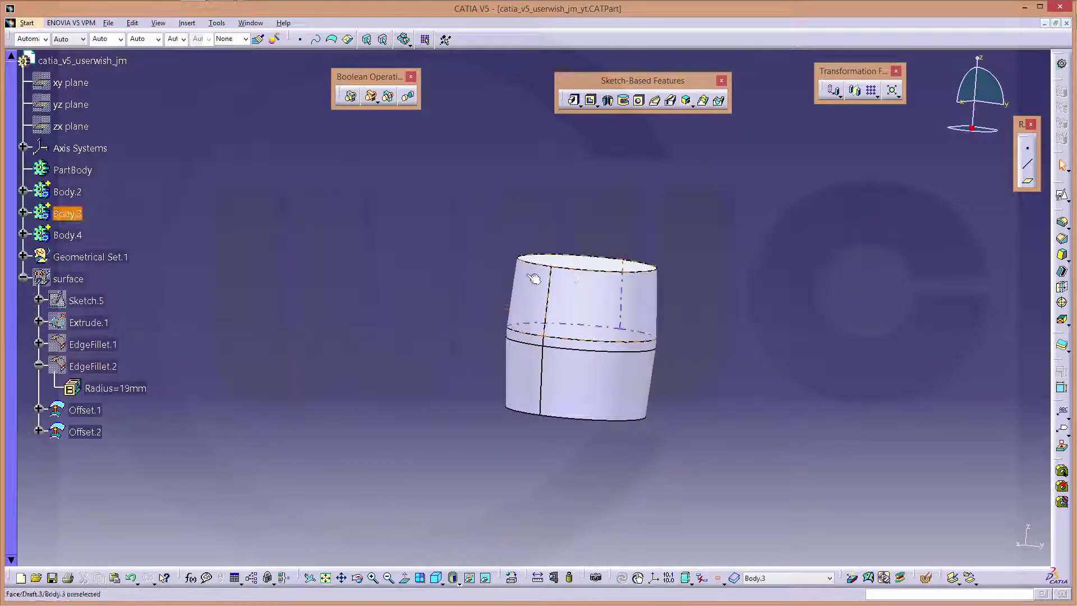
left_click(718, 580)
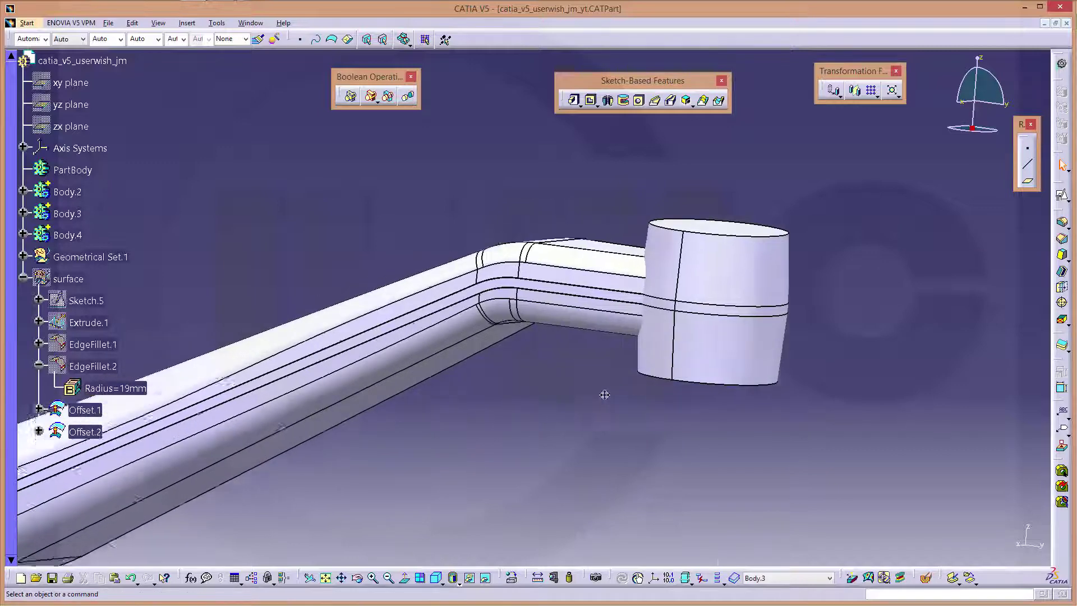
middle_click_drag(601, 424, 579, 374)
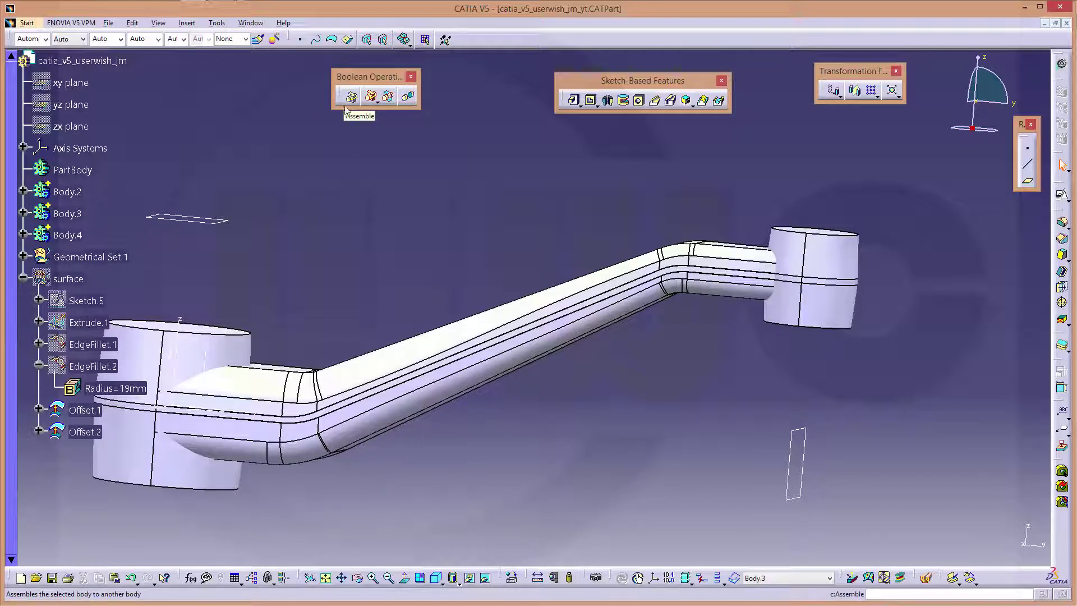
- Assemble Body.2, Body.3 and Body.4 together into PartBody
left_click(68, 191)
left_click(78, 235, "ctrl")
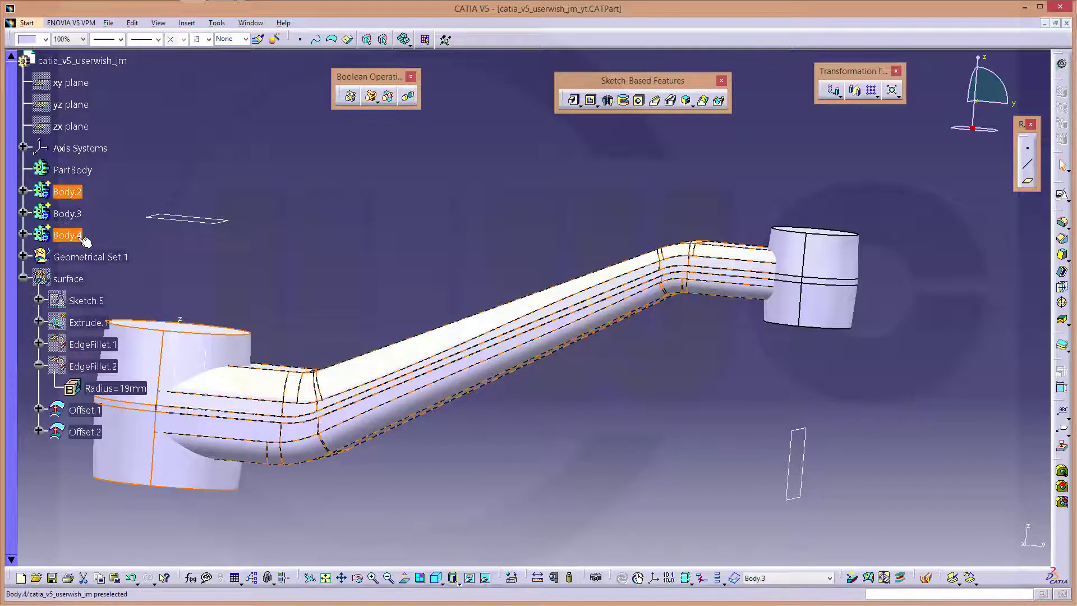
left_click(67, 214, "ctrl")
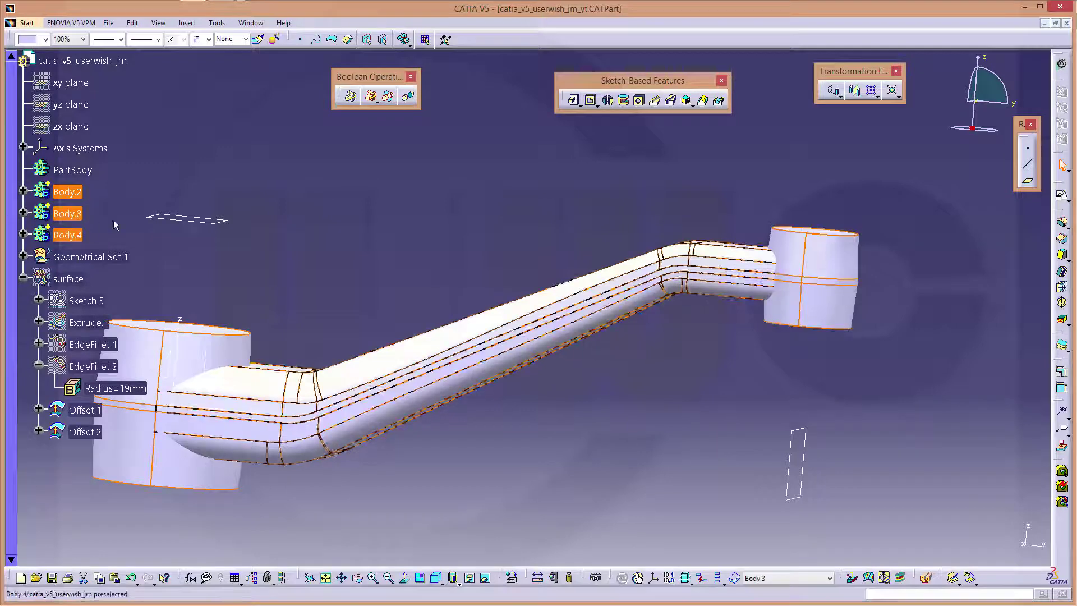
left_click(352, 97)
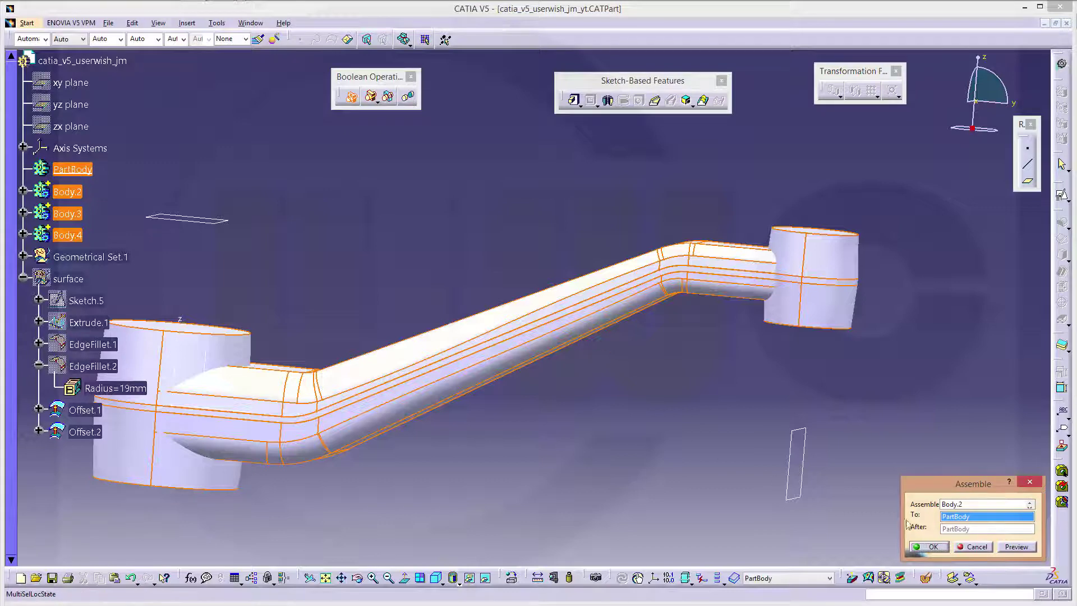
left_click(935, 553)
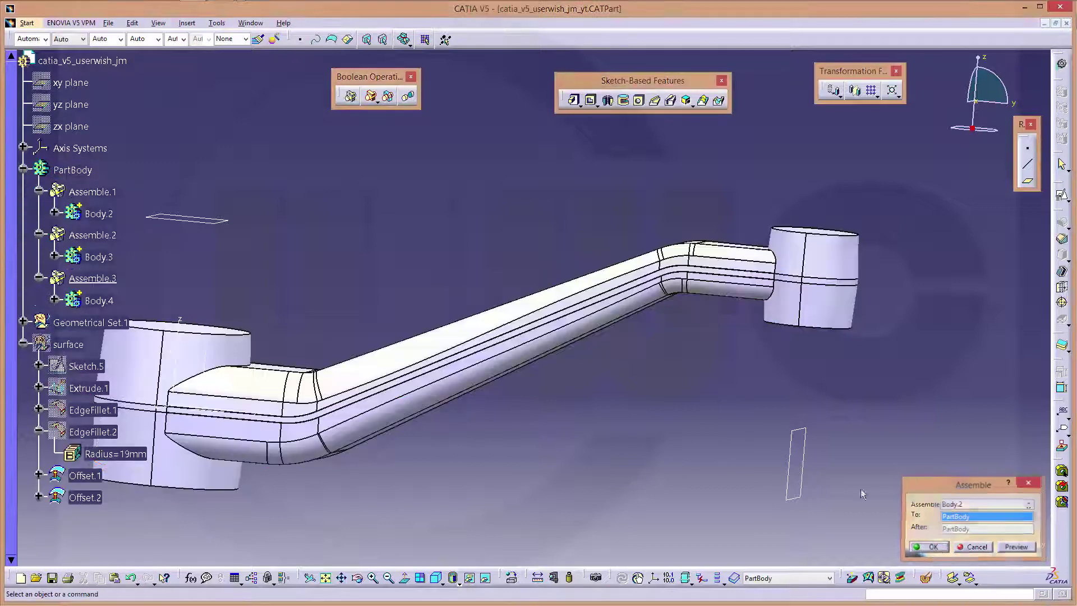
- Round the two edges of the narrow middle band on both end cylinders with a 1 mm edge fillet
middle_click_drag(570, 411, 690, 426)
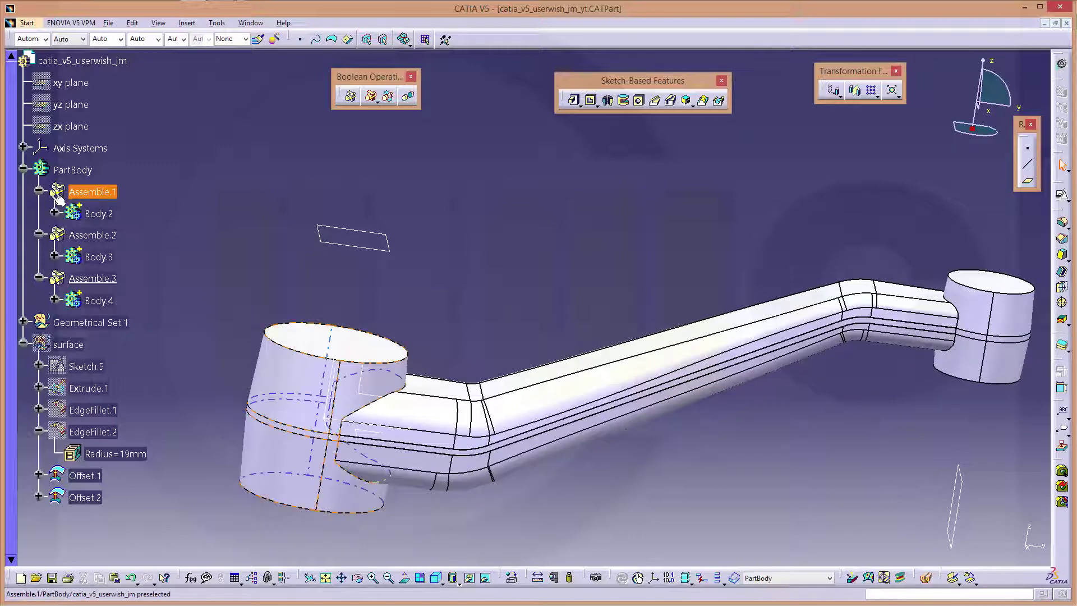
middle_click_drag(531, 332, 463, 190)
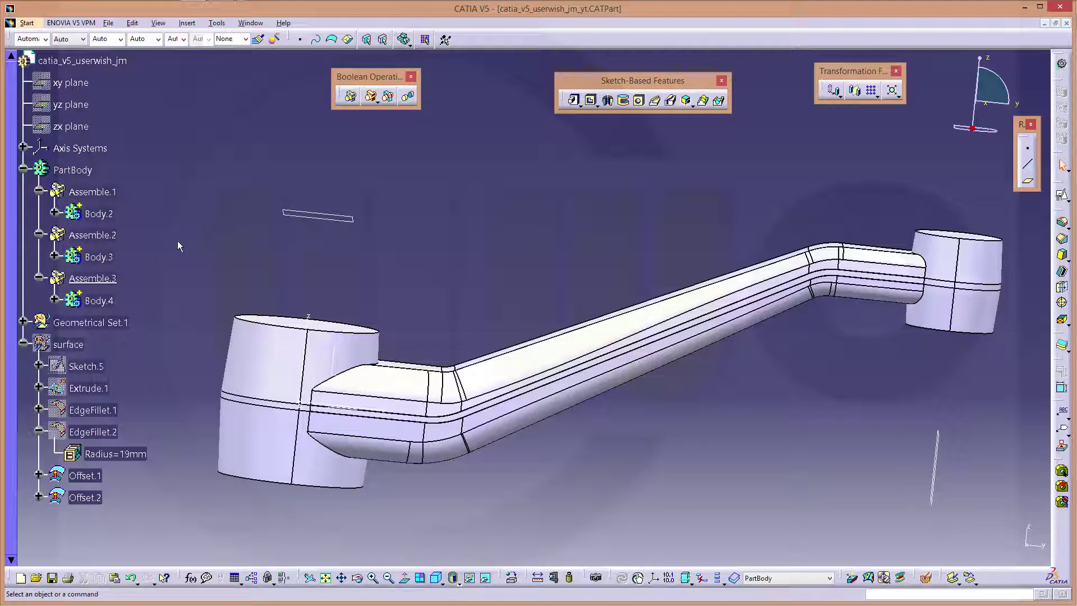
middle_click_drag(498, 293, 404, 280)
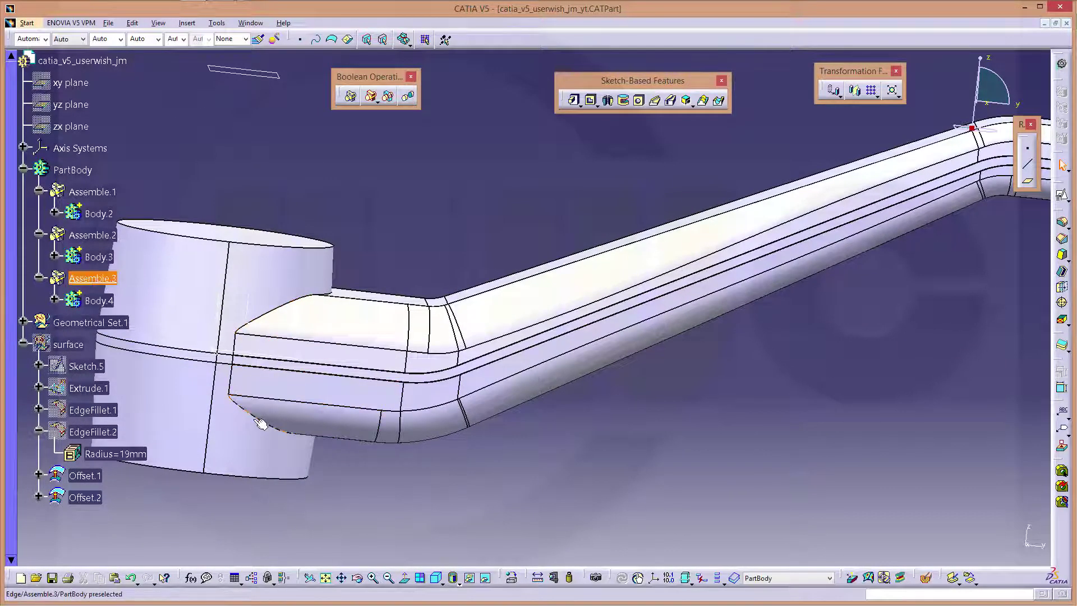
middle_click_drag(805, 388, 552, 465)
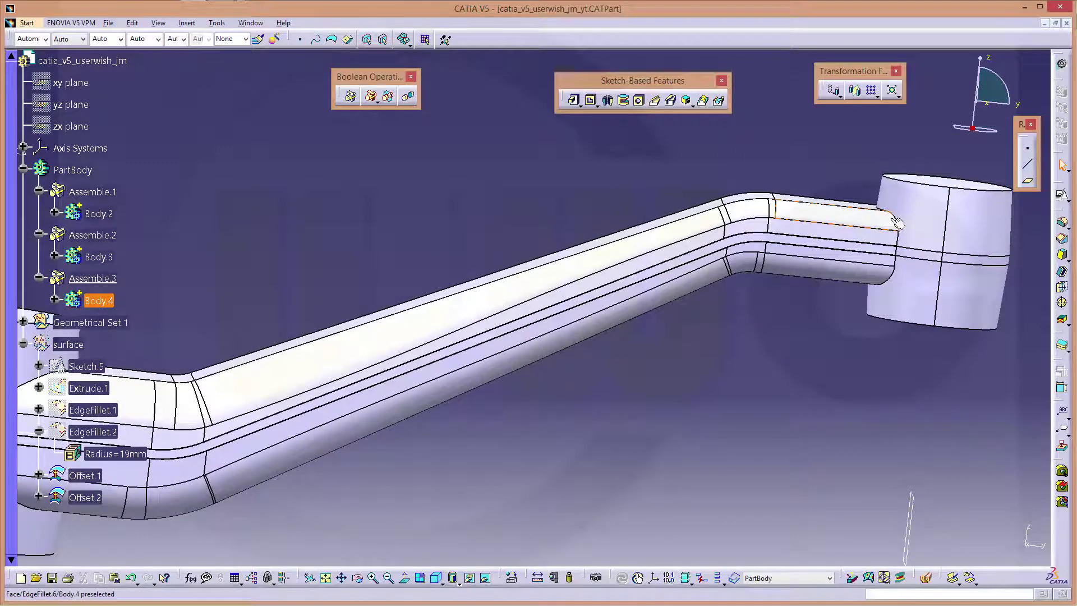
middle_click_drag(753, 321, 859, 315)
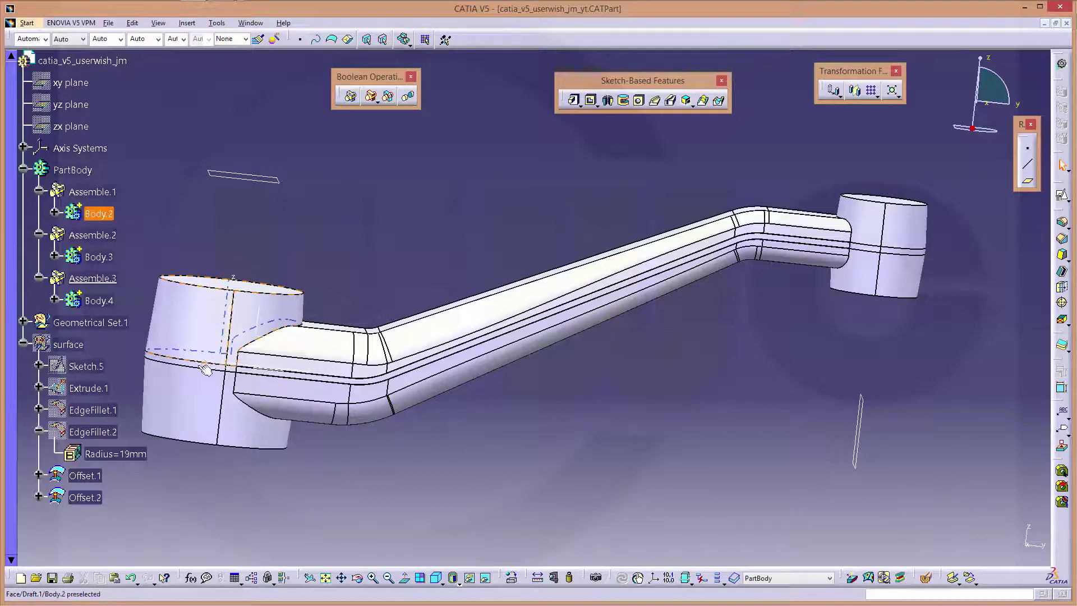
left_click(1063, 224)
left_click_drag(836, 123, 396, 132)
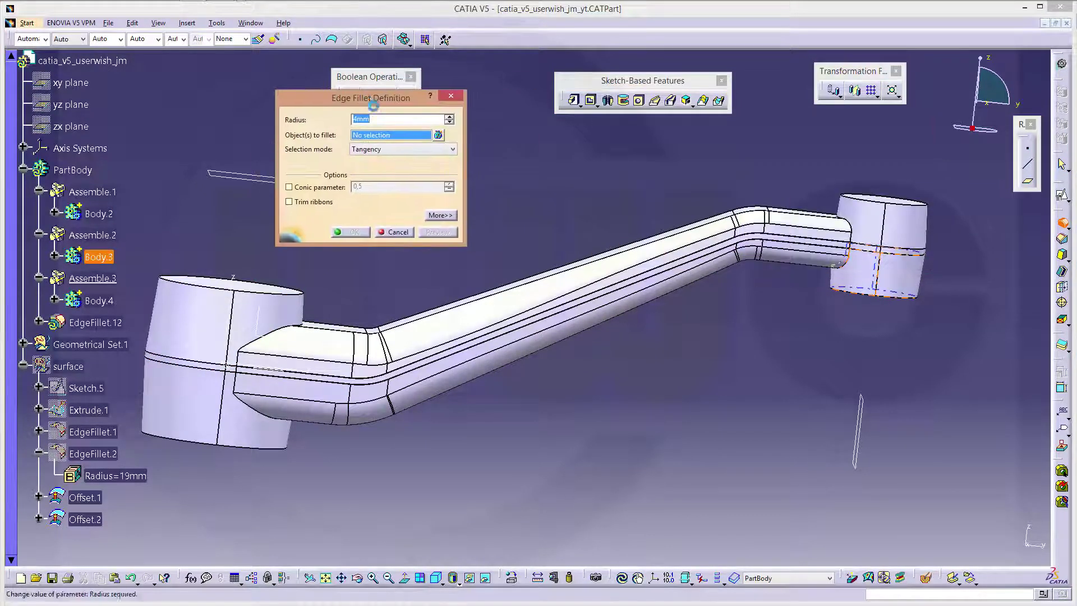
type("1")
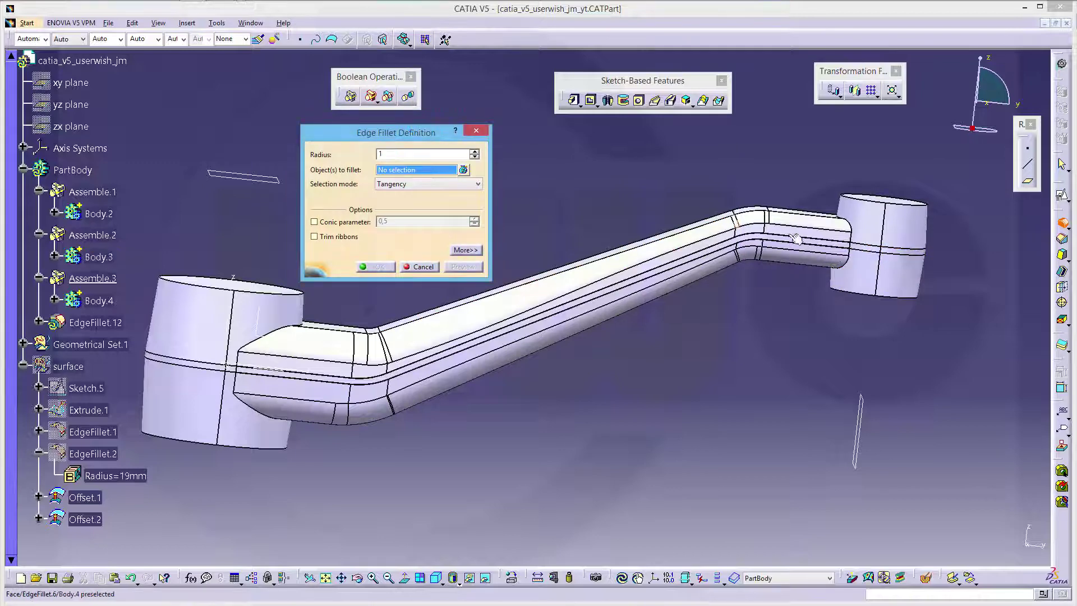
left_click(893, 249)
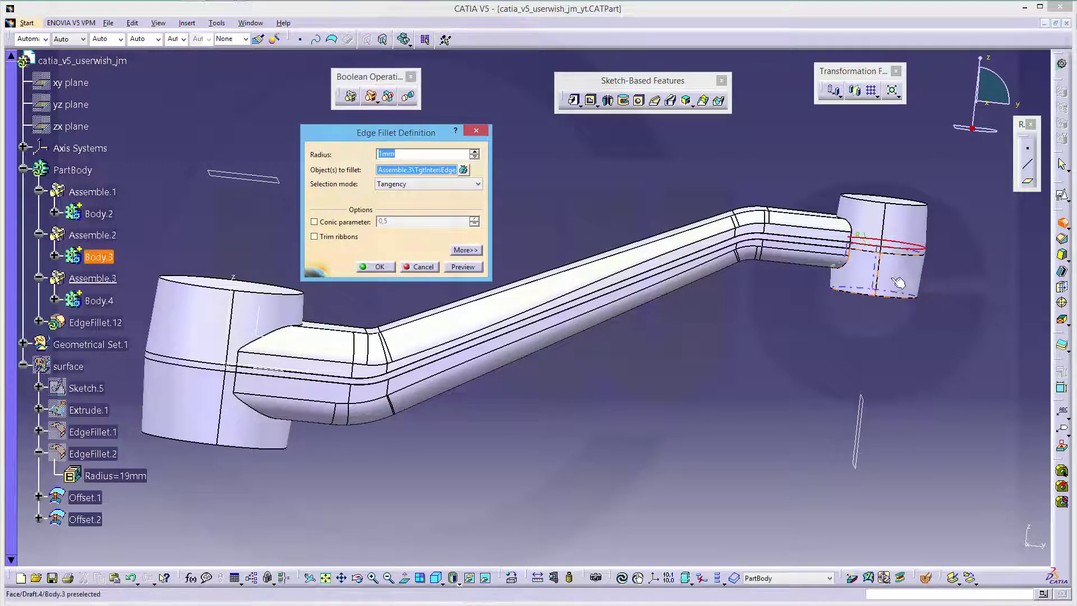
left_click(898, 258)
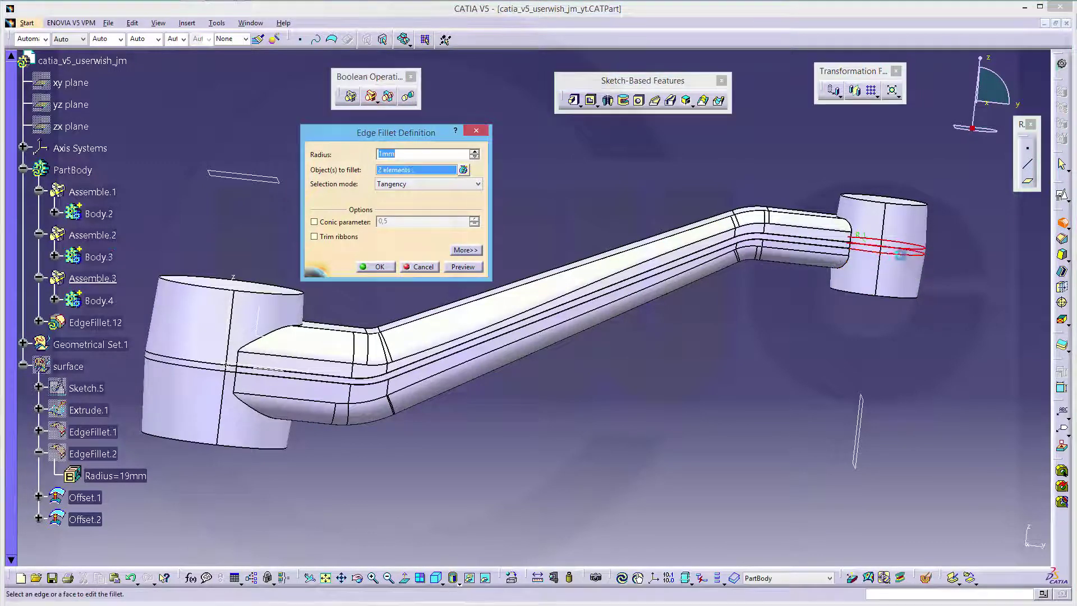
left_click(194, 371)
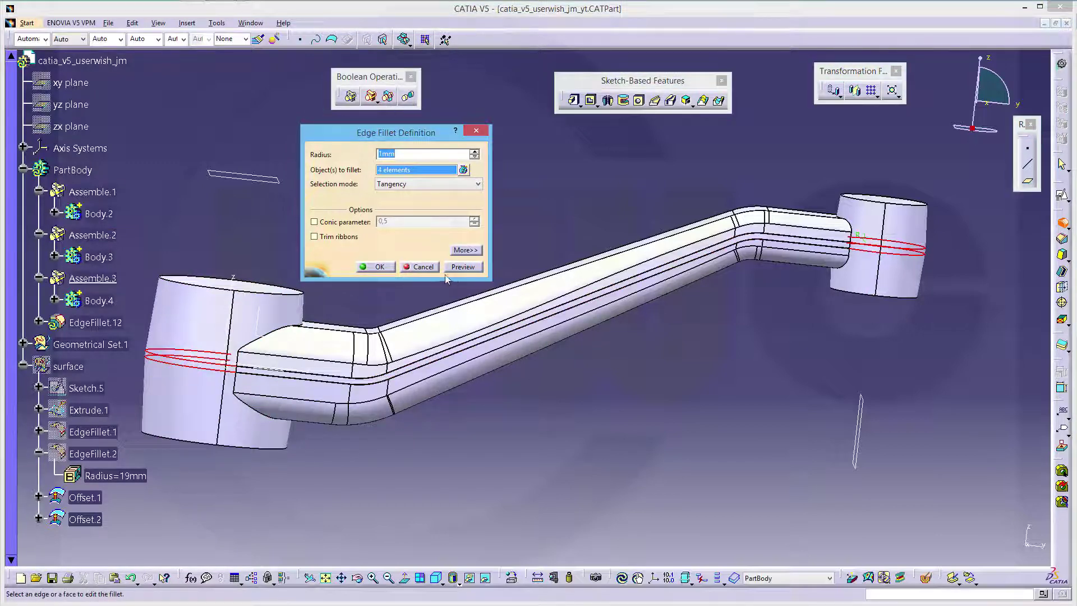
left_click(379, 266)
left_click(688, 402)
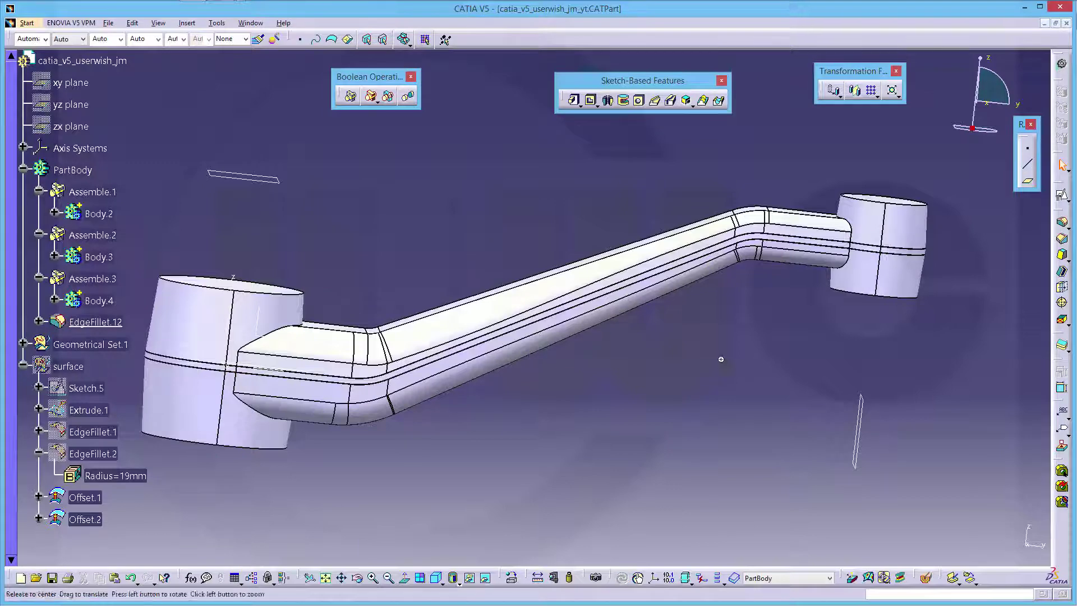
- Fillet the large cylinder's upper and lower circular edges and its junction with the arm with a 6 mm radius
middle_click_drag(720, 360, 726, 336, "ctrl")
middle_click_drag(567, 199, 634, 189)
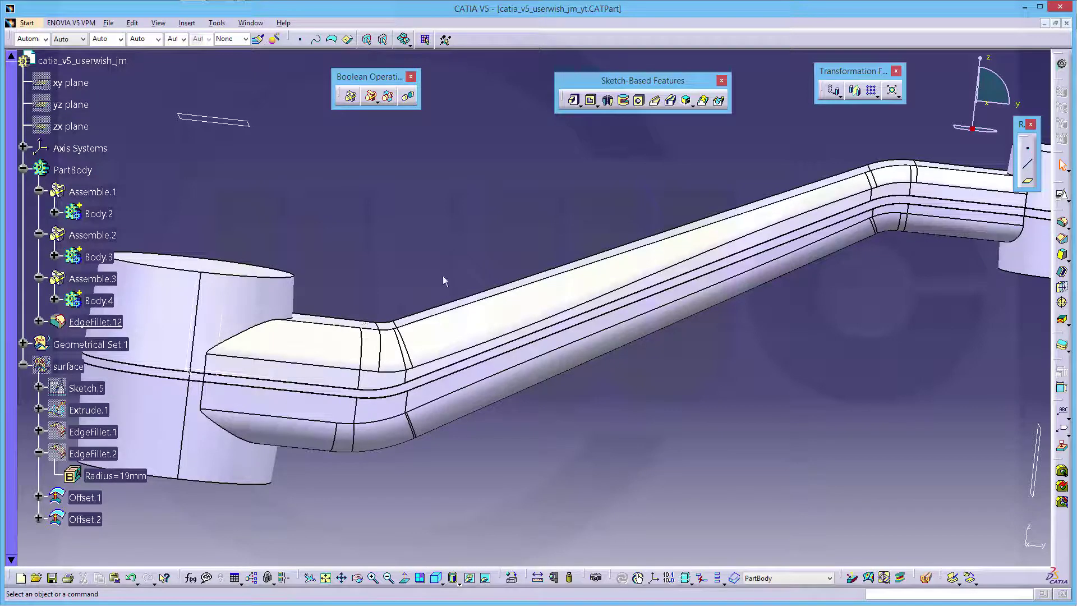
left_click(1062, 225)
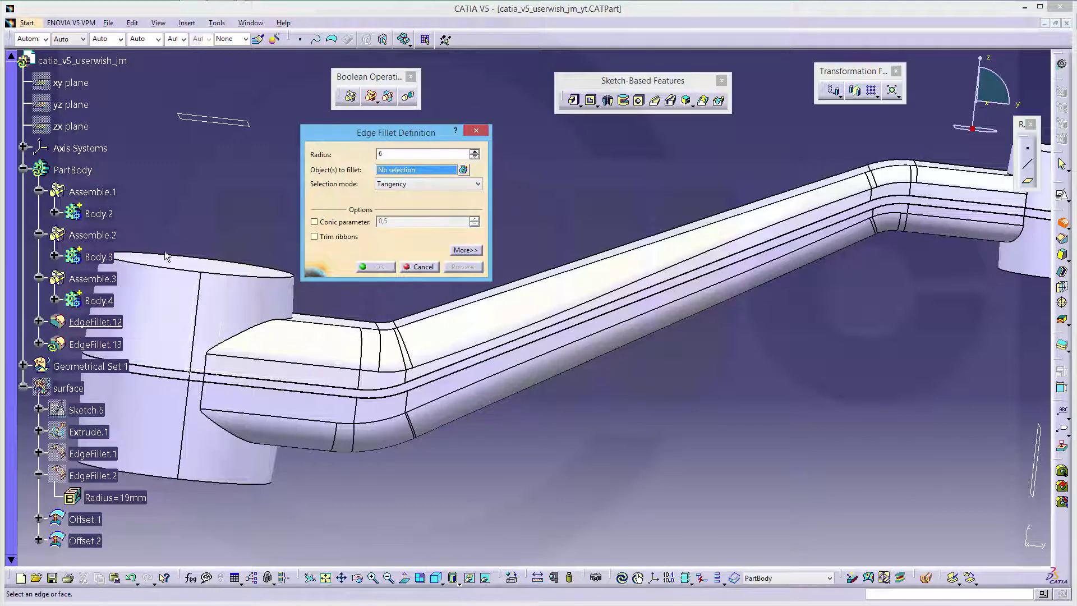
left_click(207, 274)
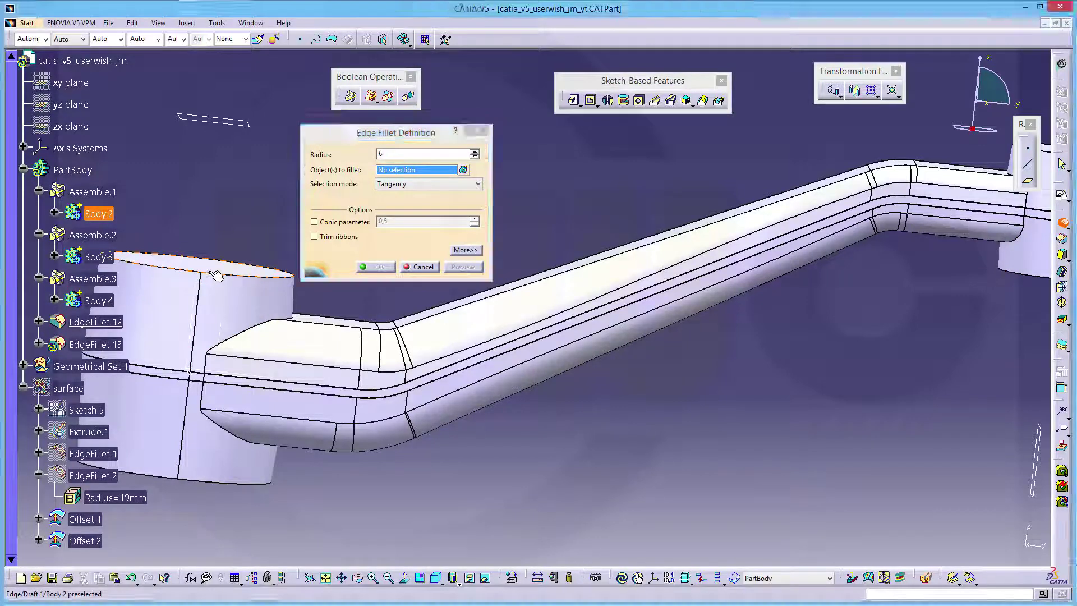
left_click(233, 484)
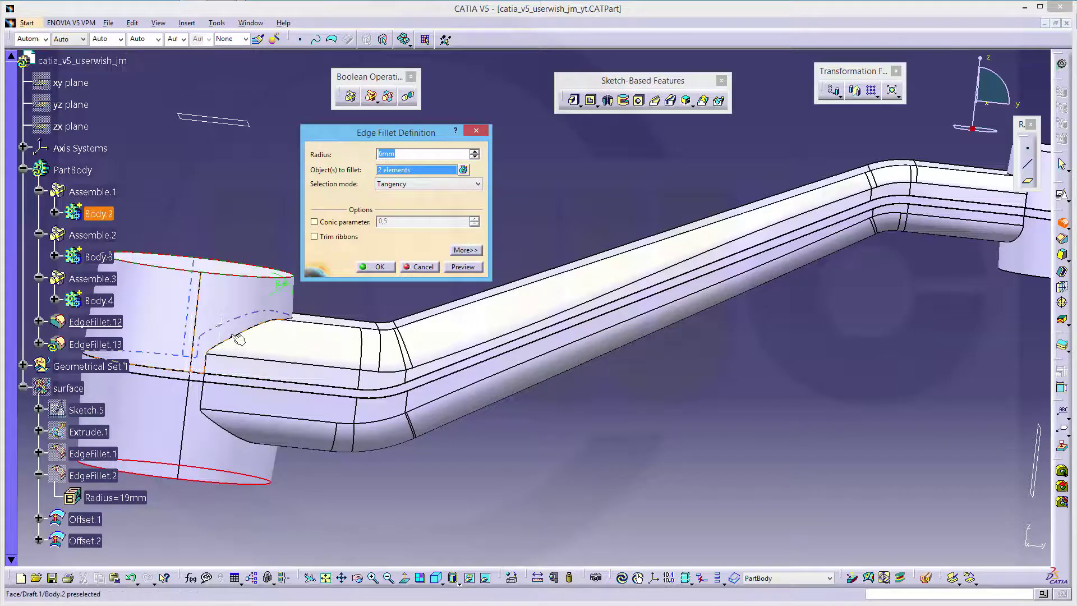
left_click(209, 391)
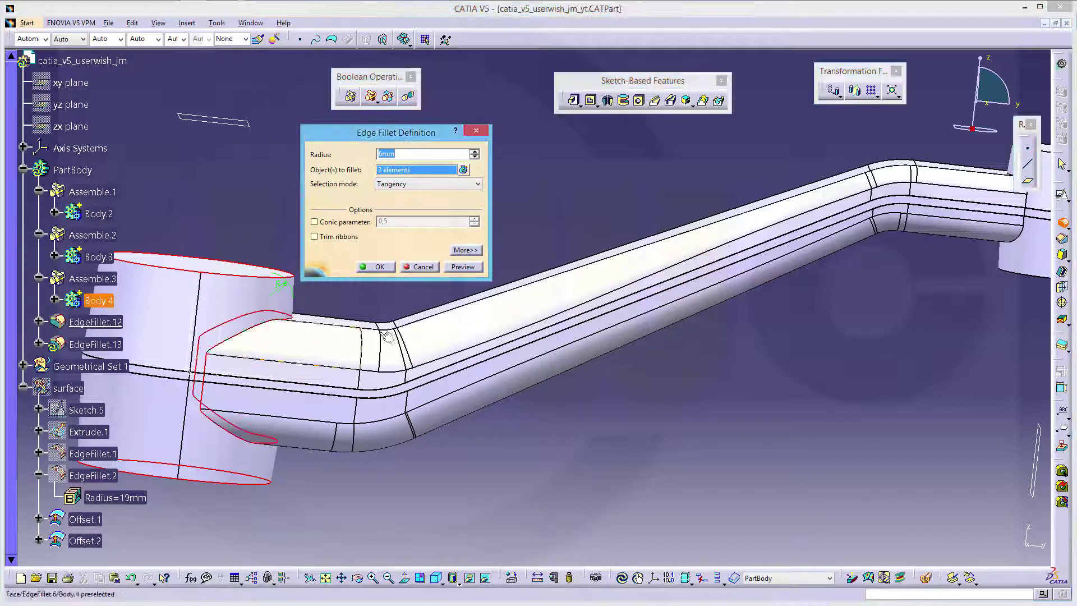
left_click(379, 267)
- Fillet the small cylinder's upper and lower circular edges and its junction with the arm with a 4 mm radius
middle_click_drag(423, 258, 460, 358)
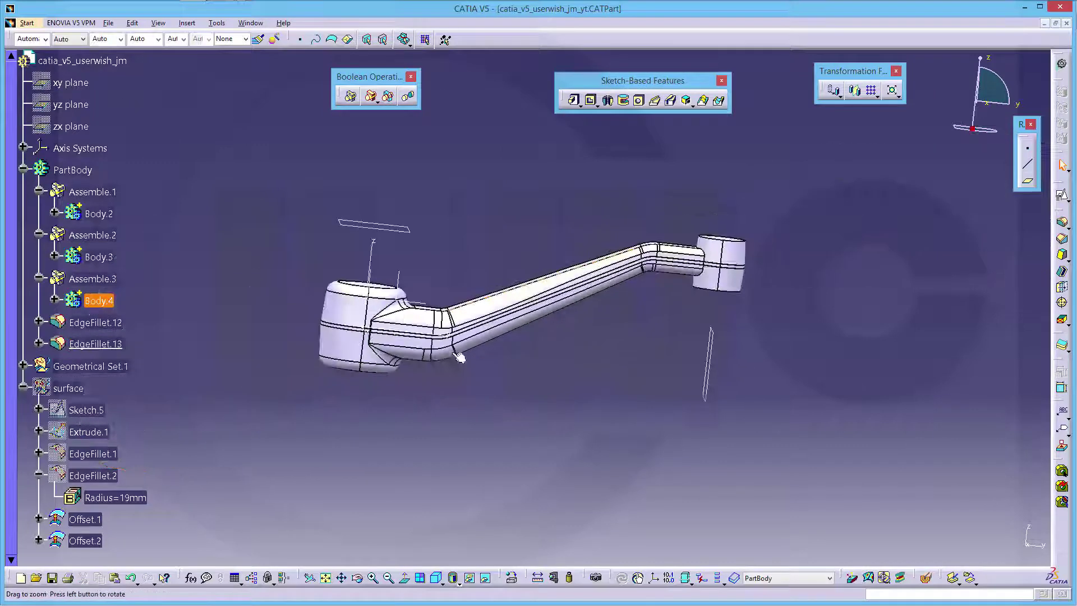
middle_click_drag(587, 318, 471, 365)
middle_click_drag(534, 282, 767, 212)
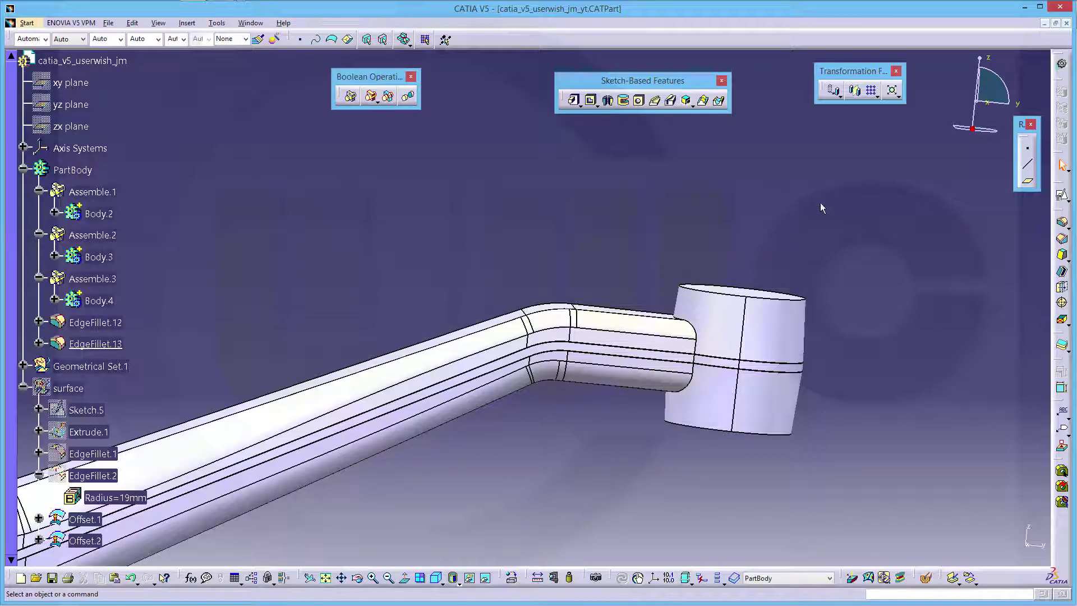
left_click(1062, 223)
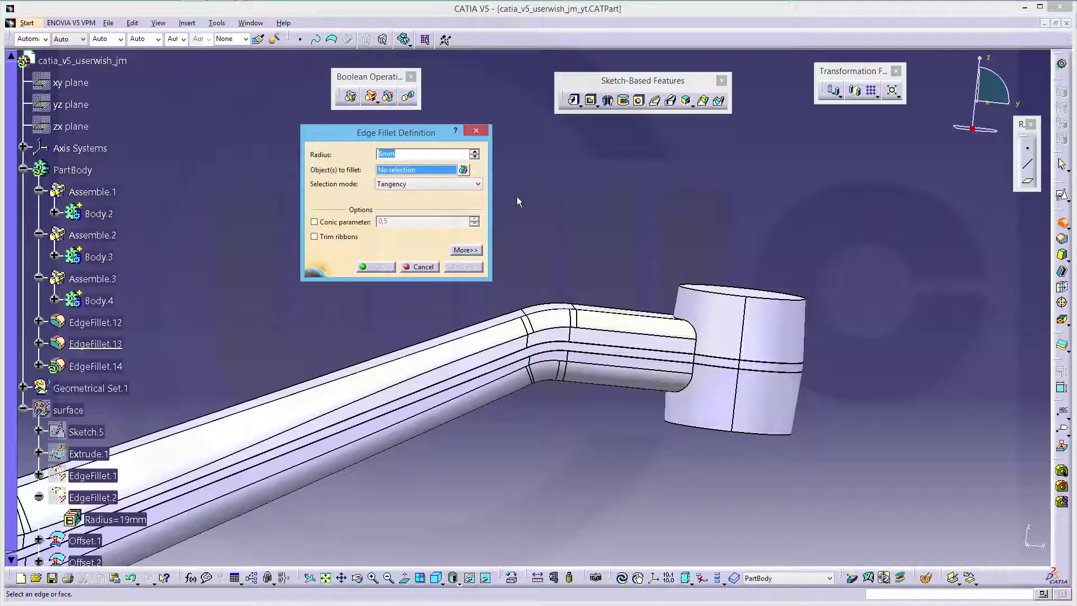
type("4")
left_click(718, 289)
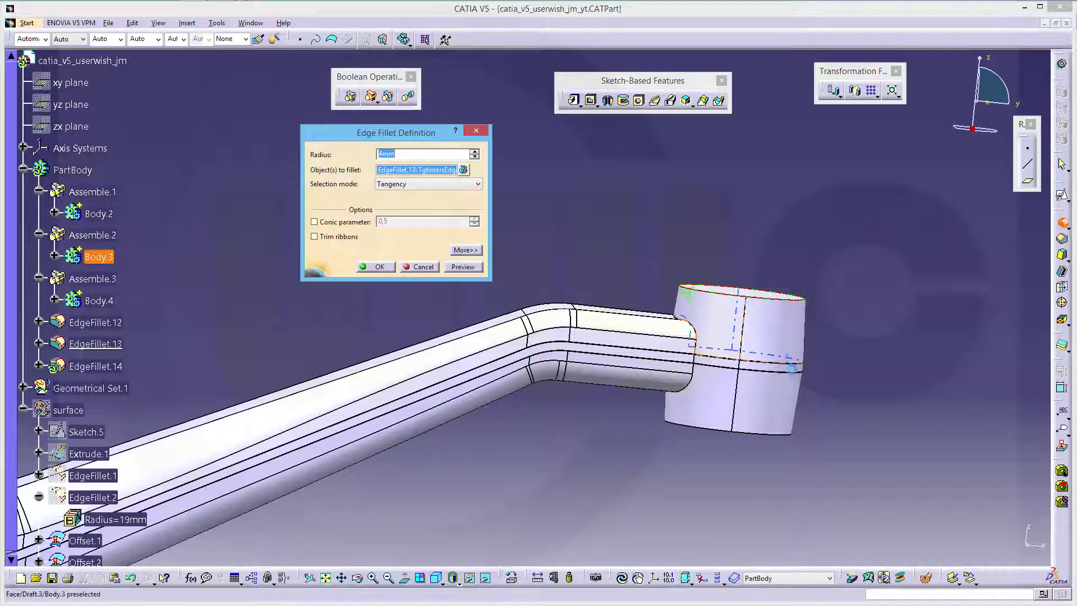
left_click(714, 434)
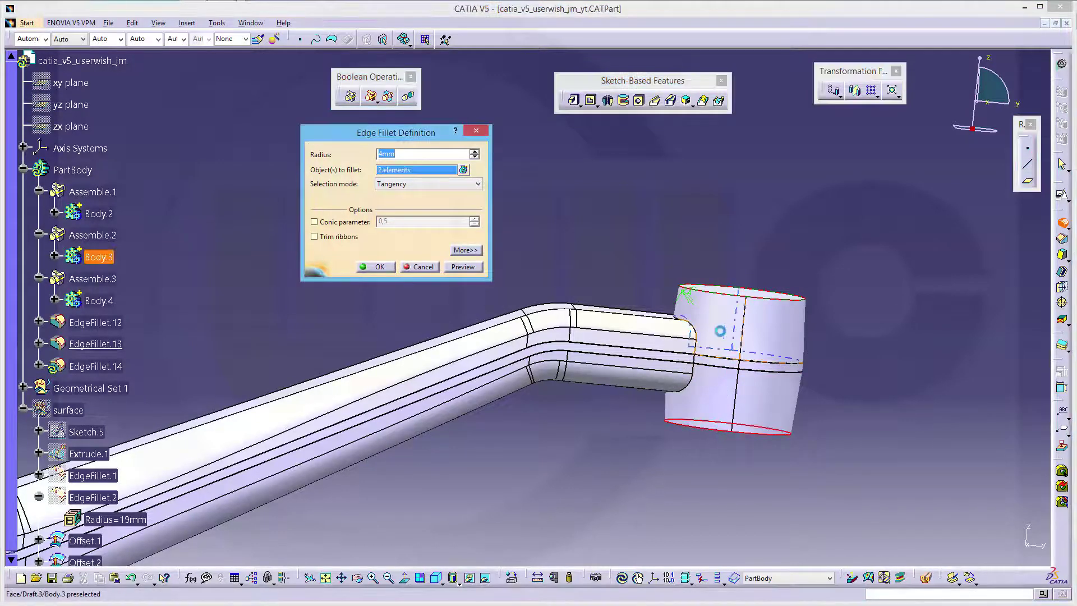
left_click(698, 353)
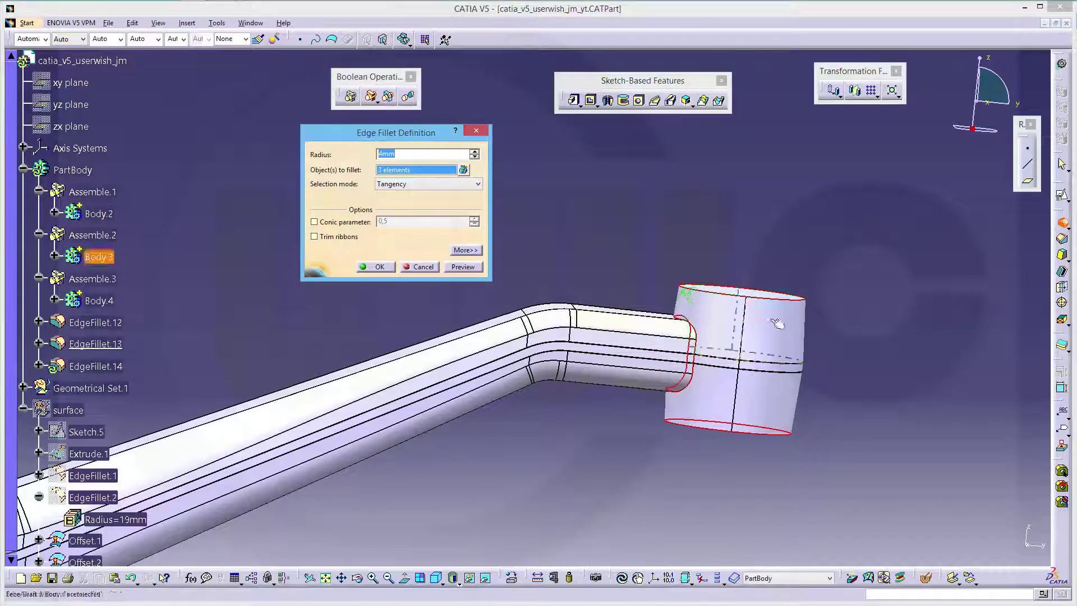
left_click(380, 267)
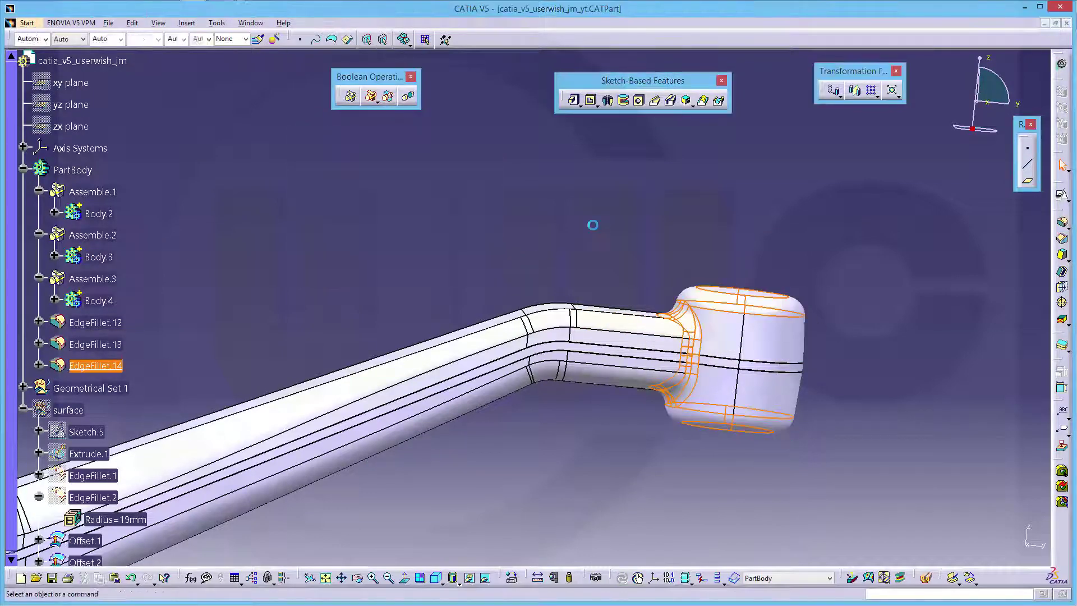
- Cut a 30 mm diameter hole up to last through the large cylinder, concentric with the circular edge of its upper face
middle_click_drag(591, 223, 683, 413)
middle_click_drag(524, 307, 497, 371)
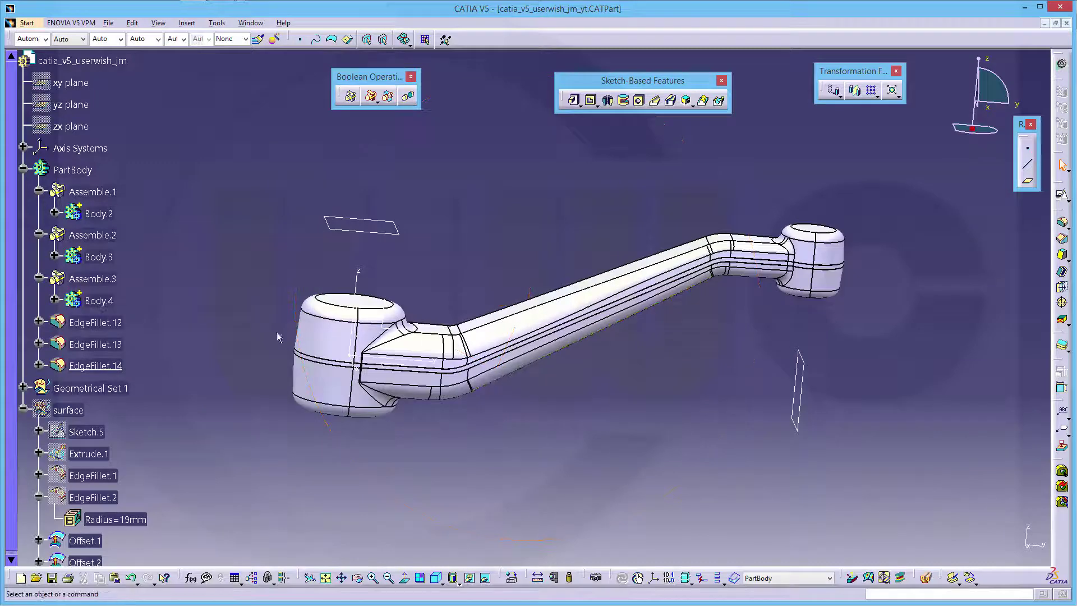
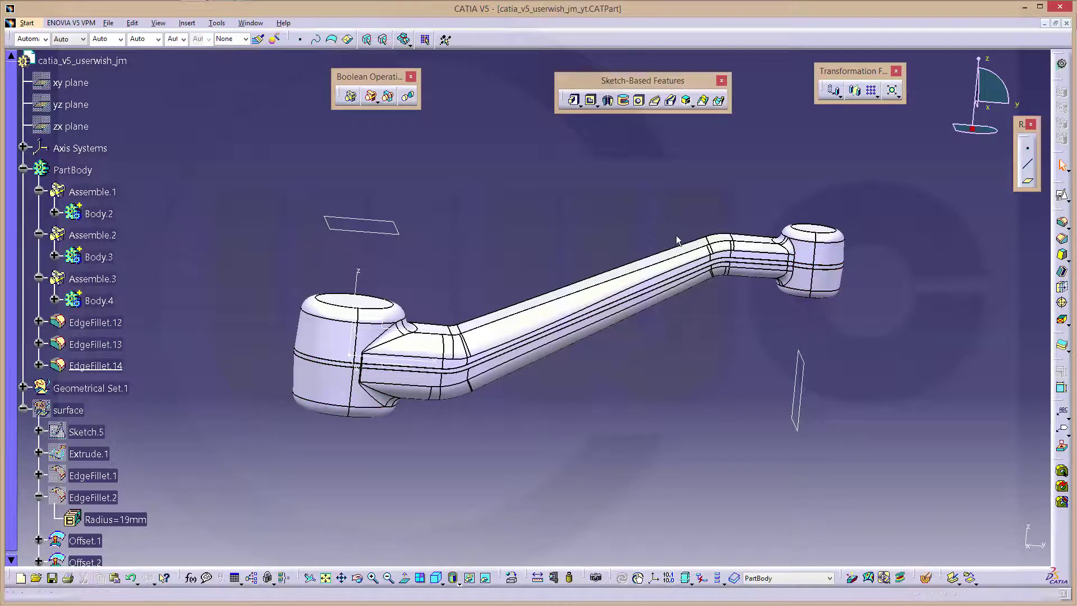
middle_click_drag(621, 241, 526, 259)
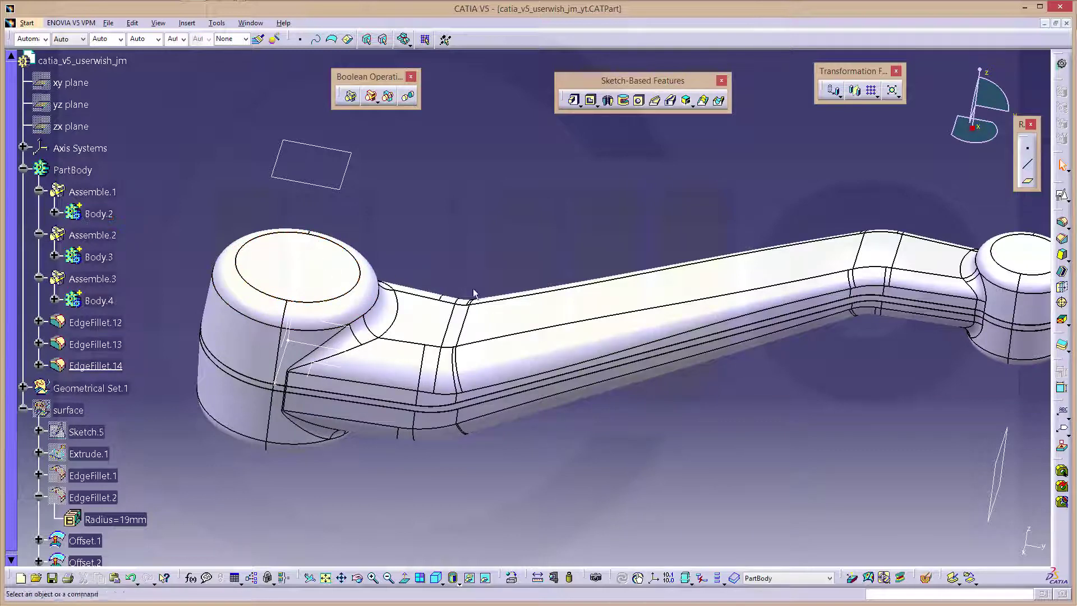
left_click(639, 101)
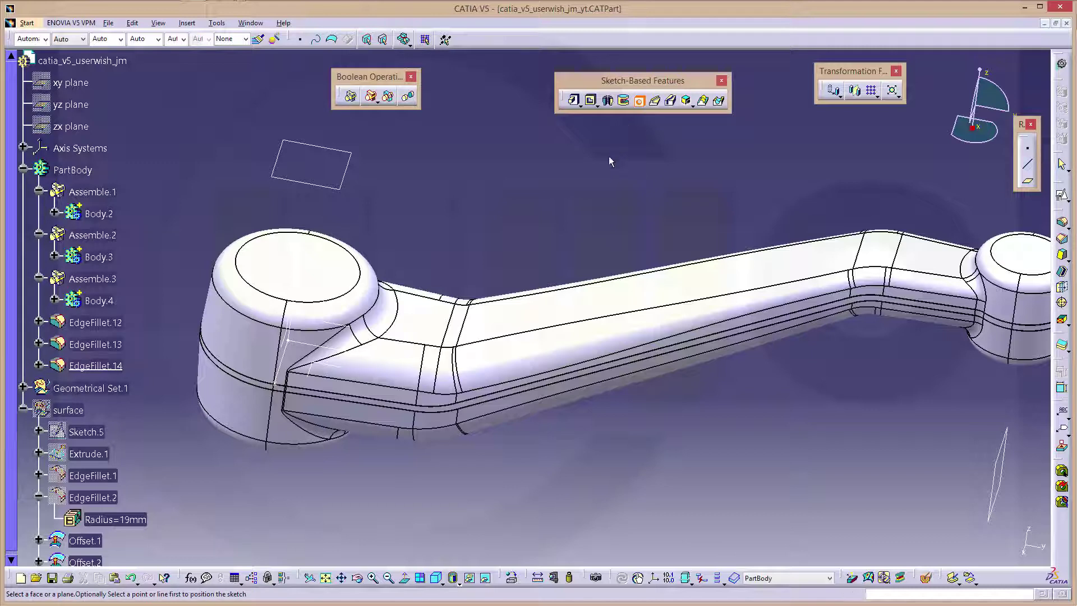
key("Escape")
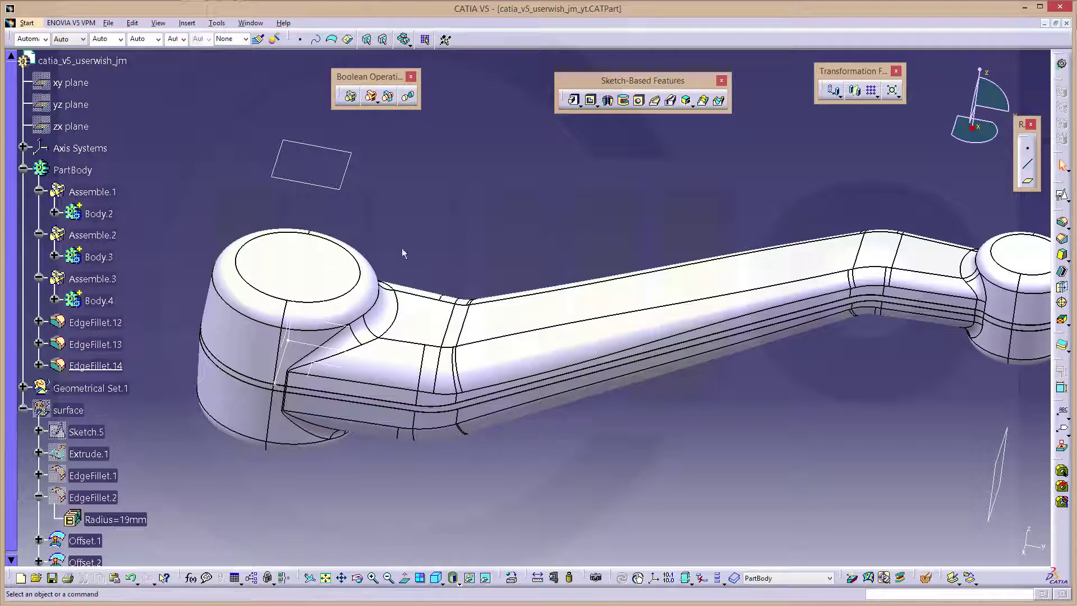
left_click(241, 247)
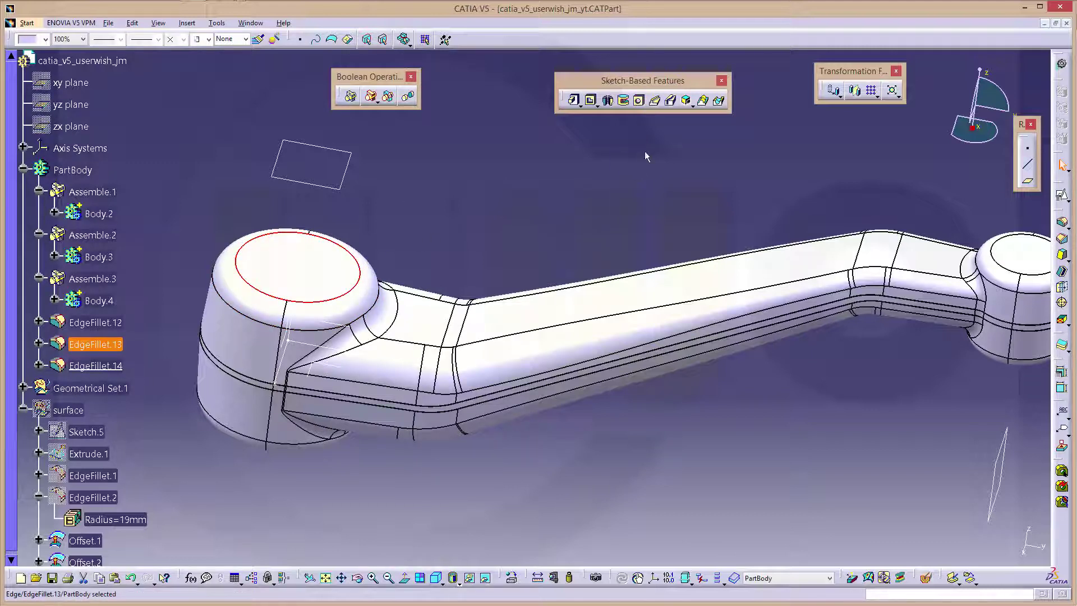
left_click(639, 101)
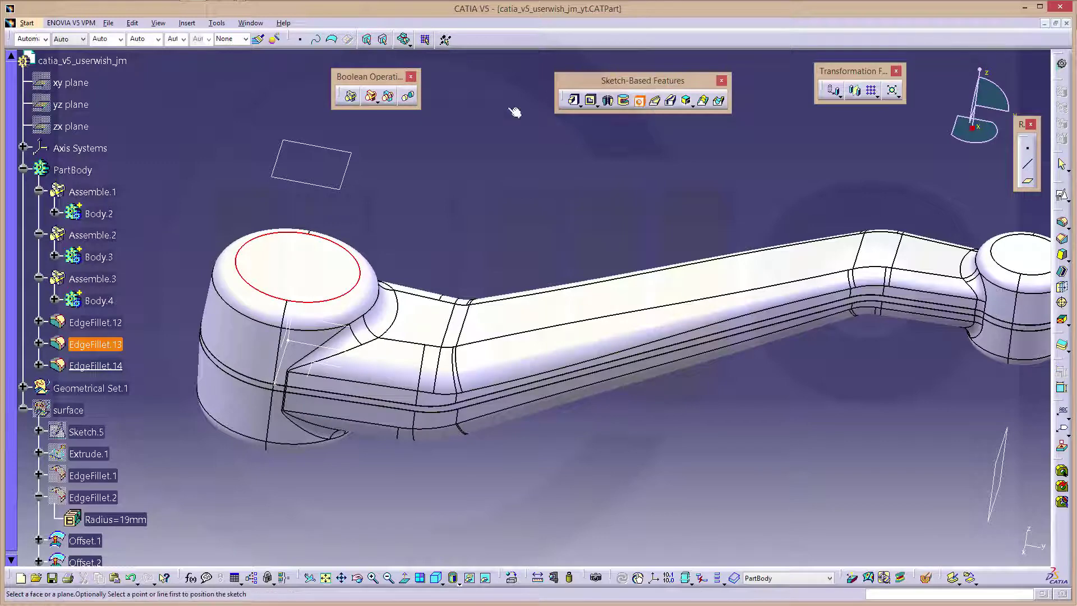
left_click(327, 260)
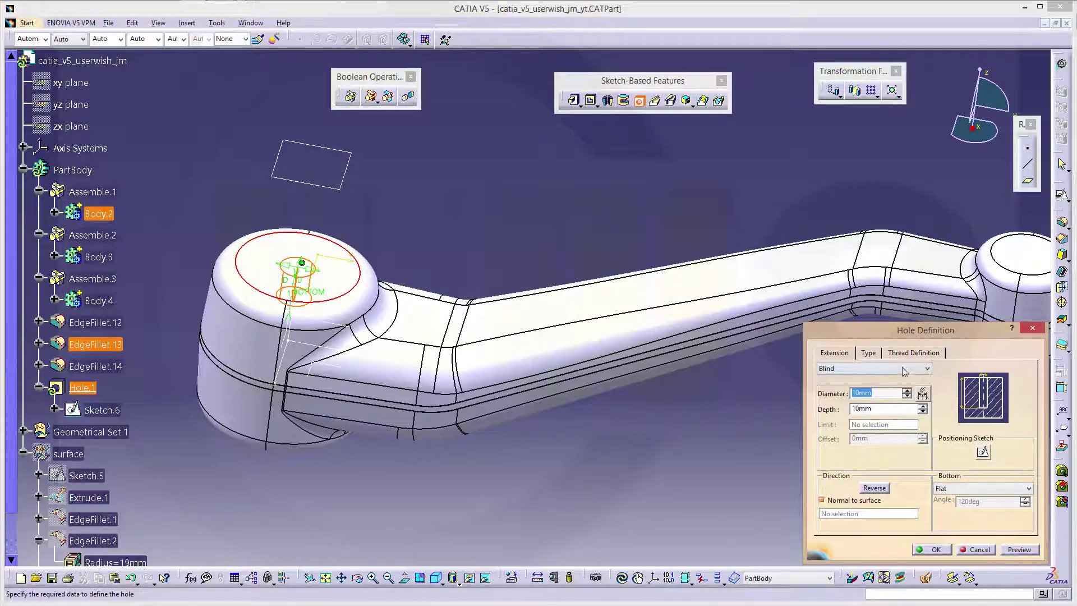
left_click(928, 374)
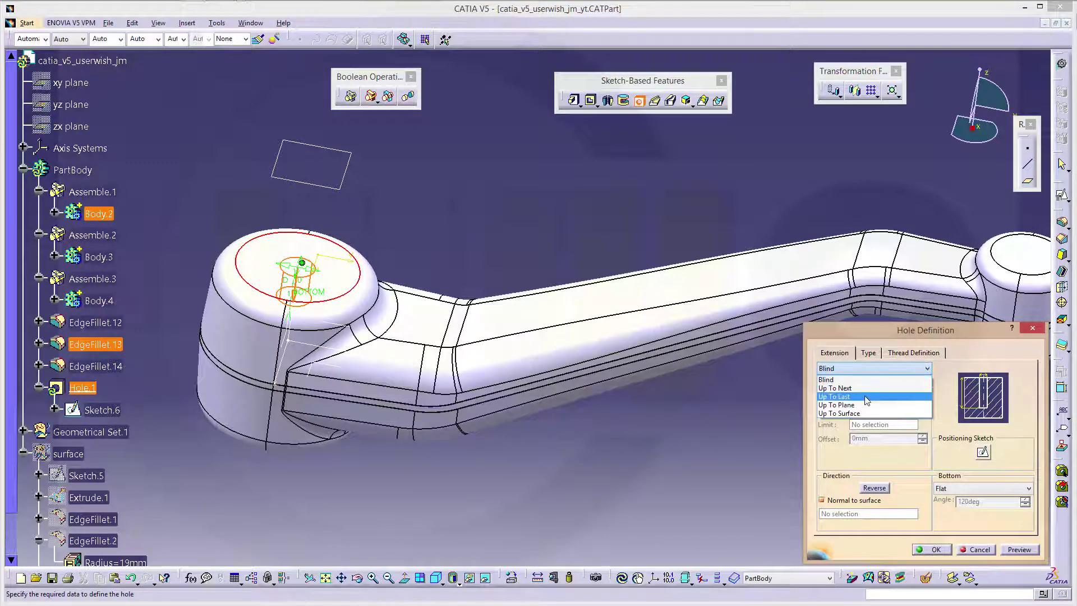
left_click(915, 399)
left_click_drag(814, 391, 779, 386)
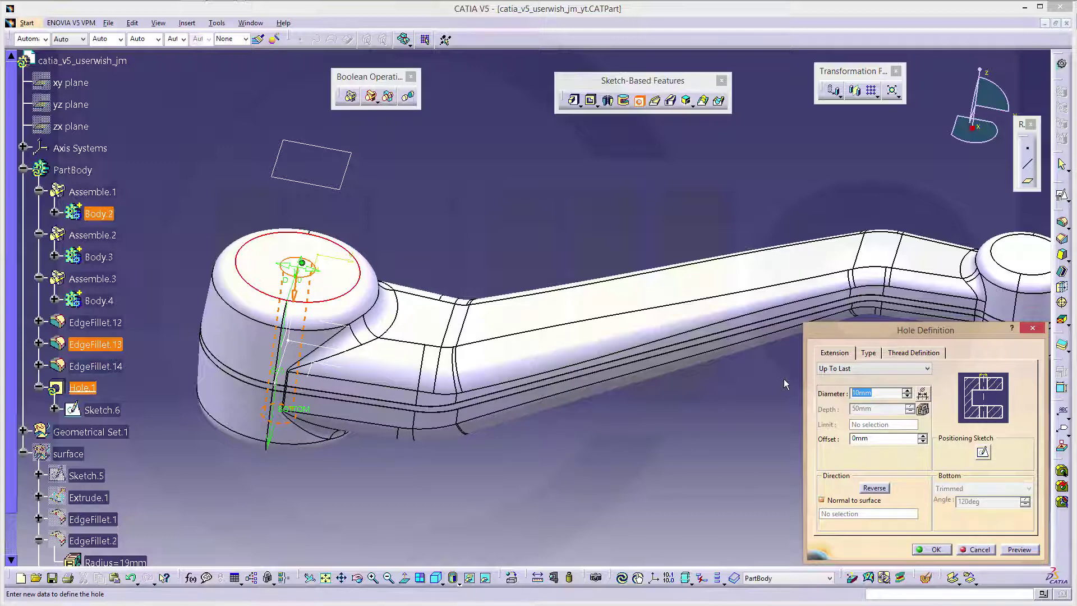
key("Return")
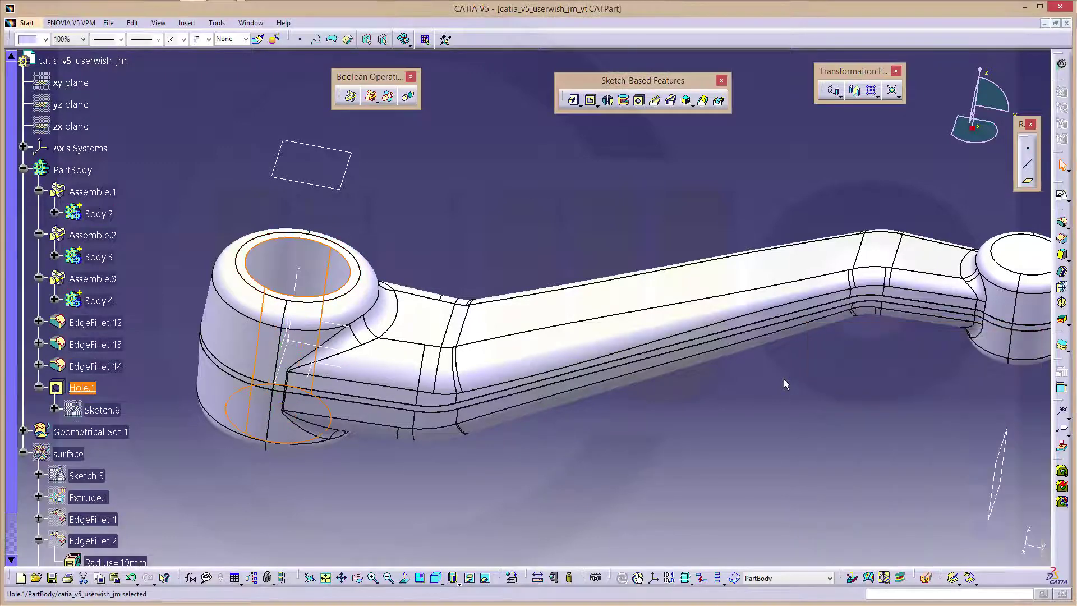
left_click(593, 202)
middle_click_drag(632, 213, 540, 263)
left_click(638, 100)
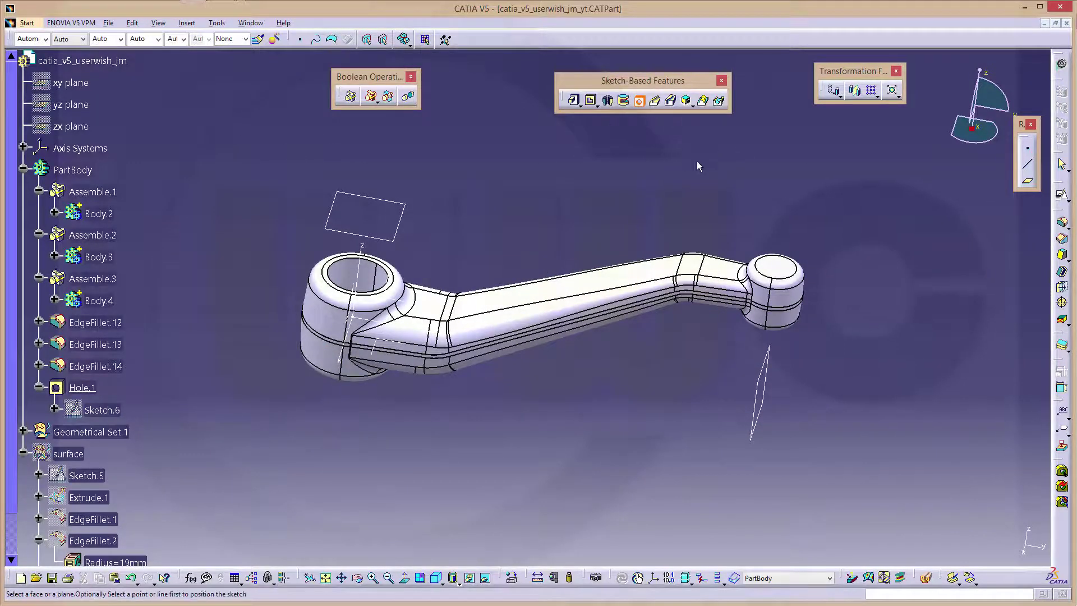
key("Escape")
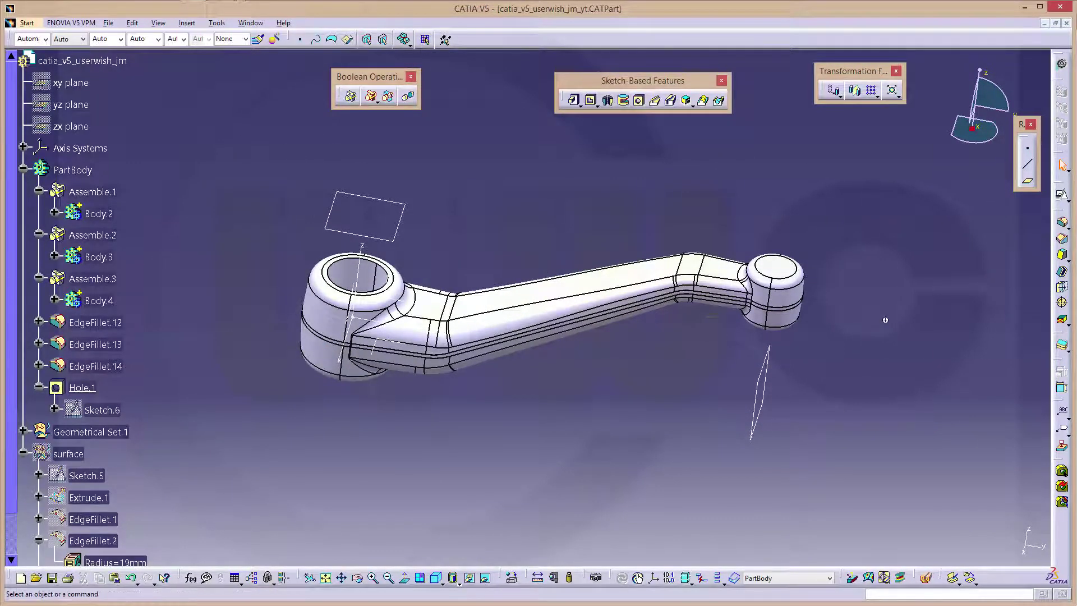
left_click(774, 268)
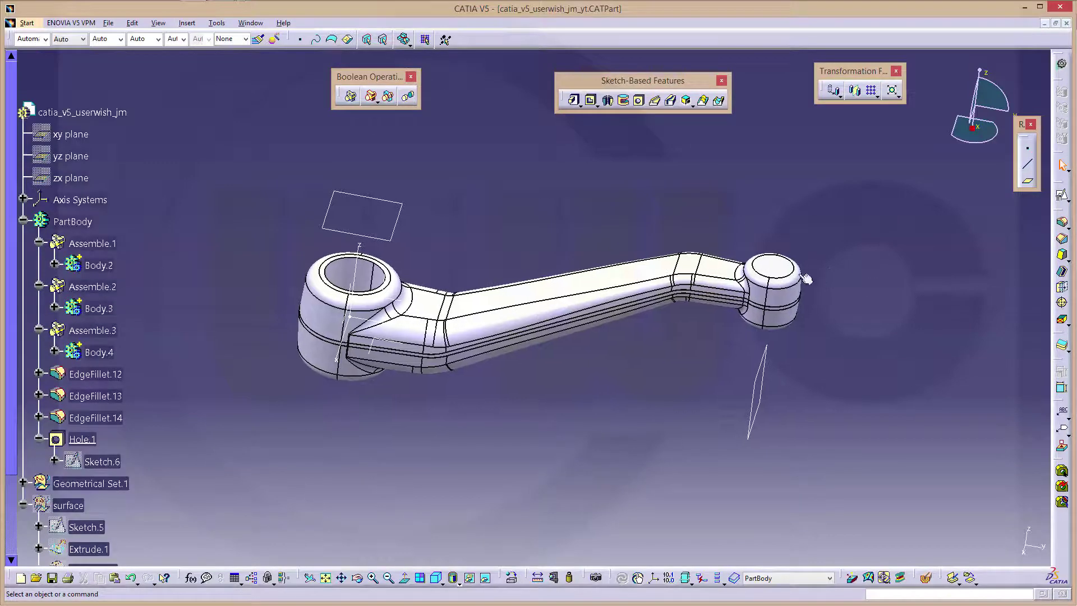
left_click(638, 101)
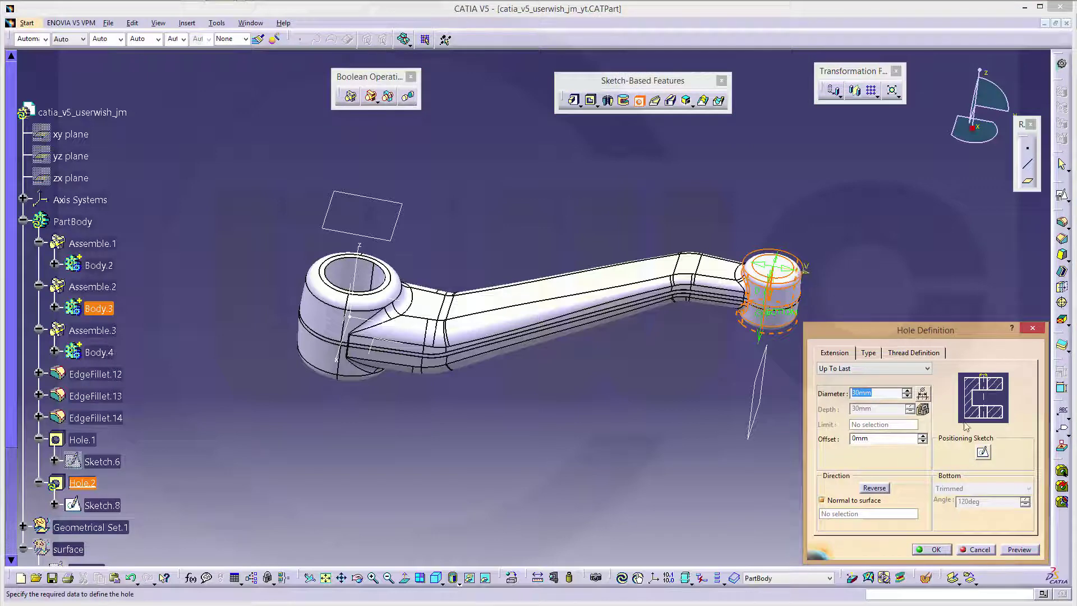
key("Escape")
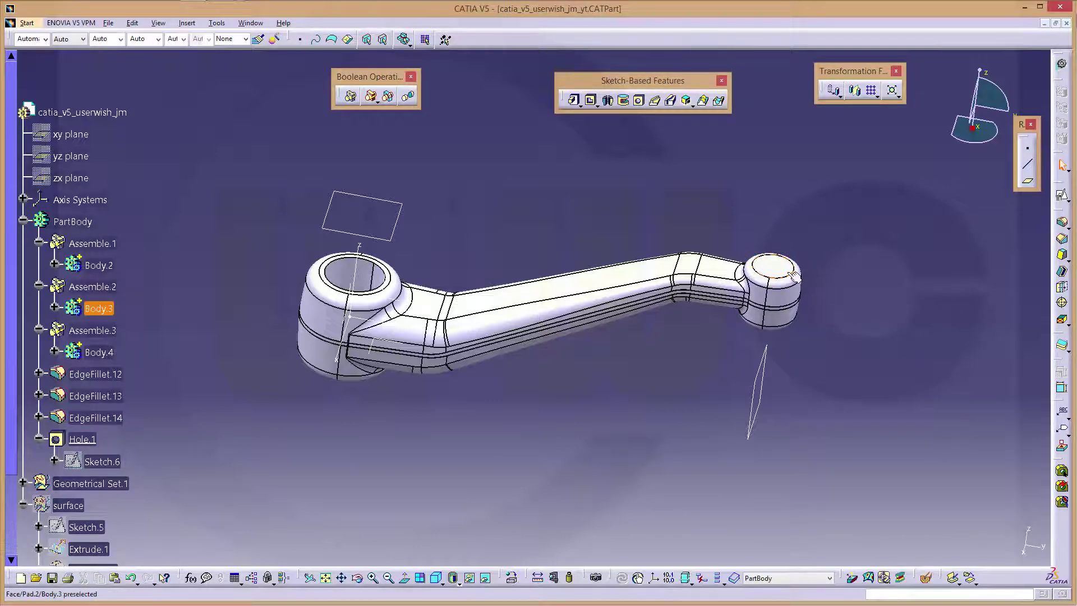
left_click(793, 274)
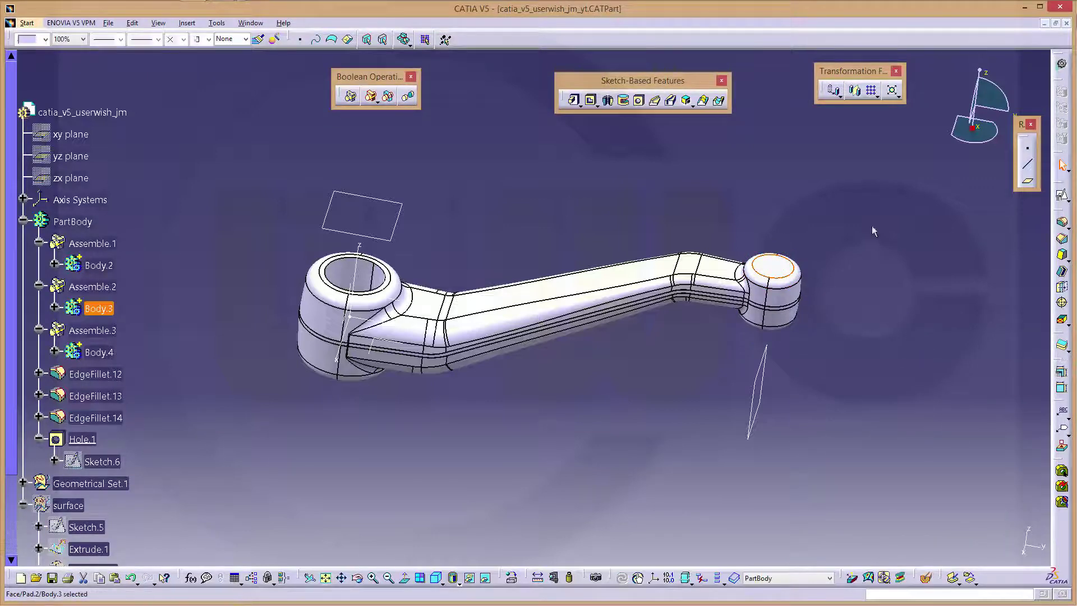
left_click(639, 100)
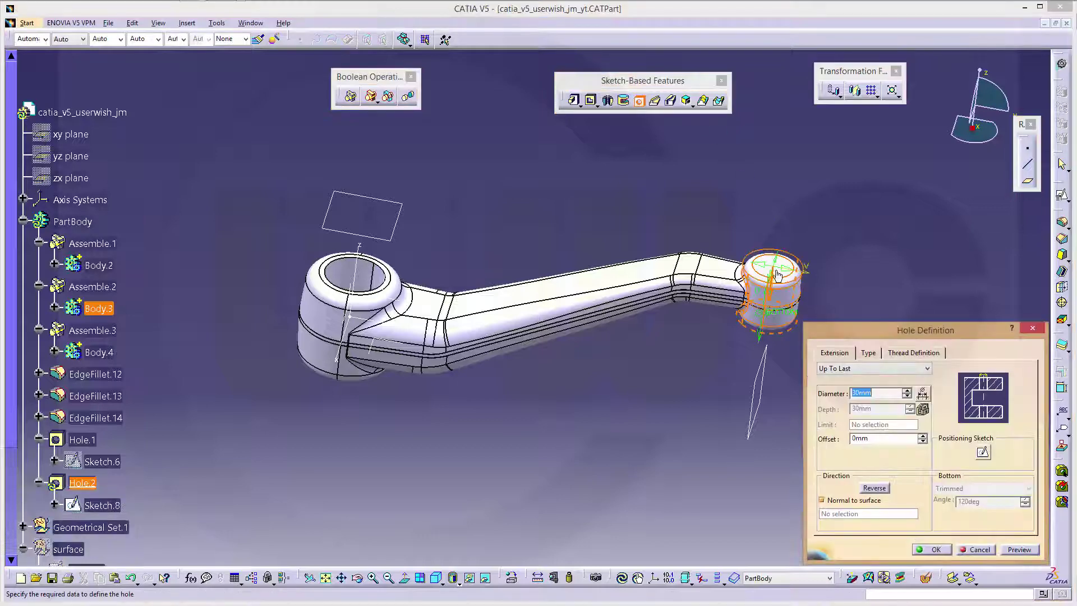
key("Escape")
- Cut a hole up to last through the small cylinder, concentric with the circular edge of its upper face
scroll(774, 247, "up", 5)
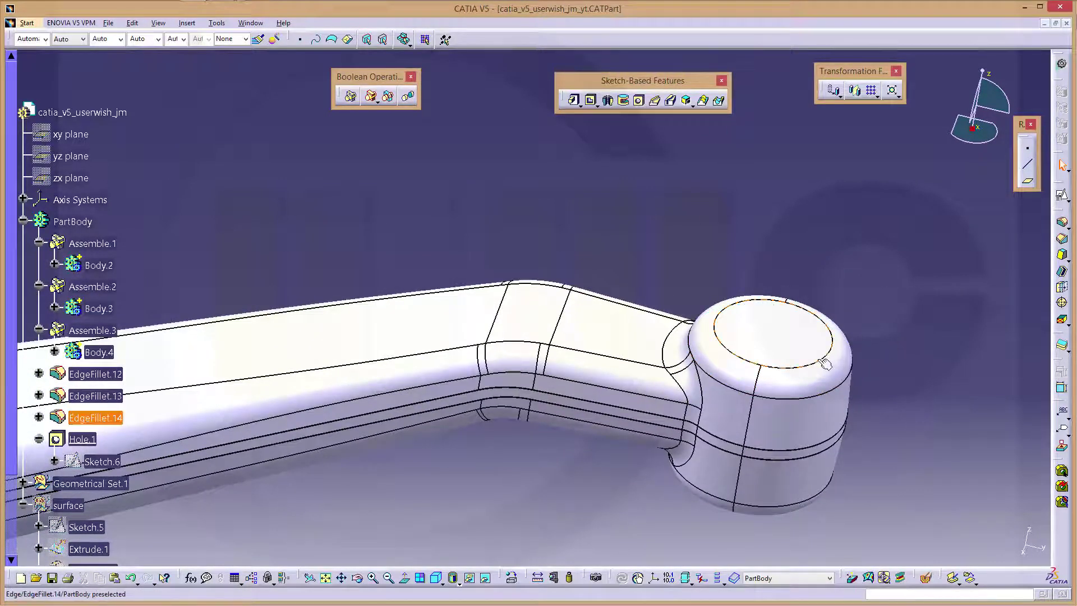
left_click(829, 359)
left_click(640, 102)
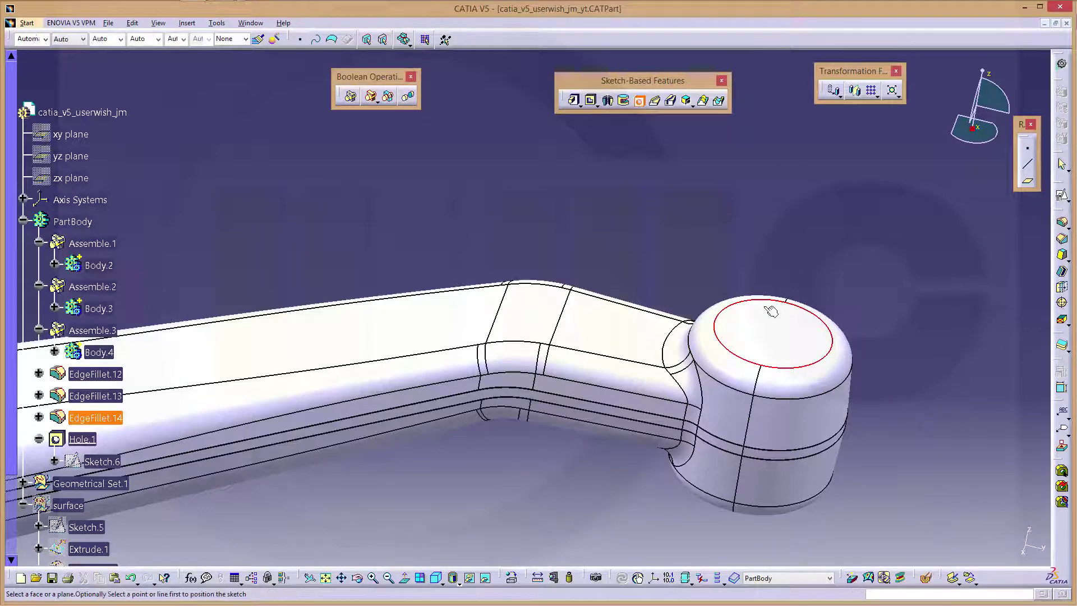
left_click(769, 334)
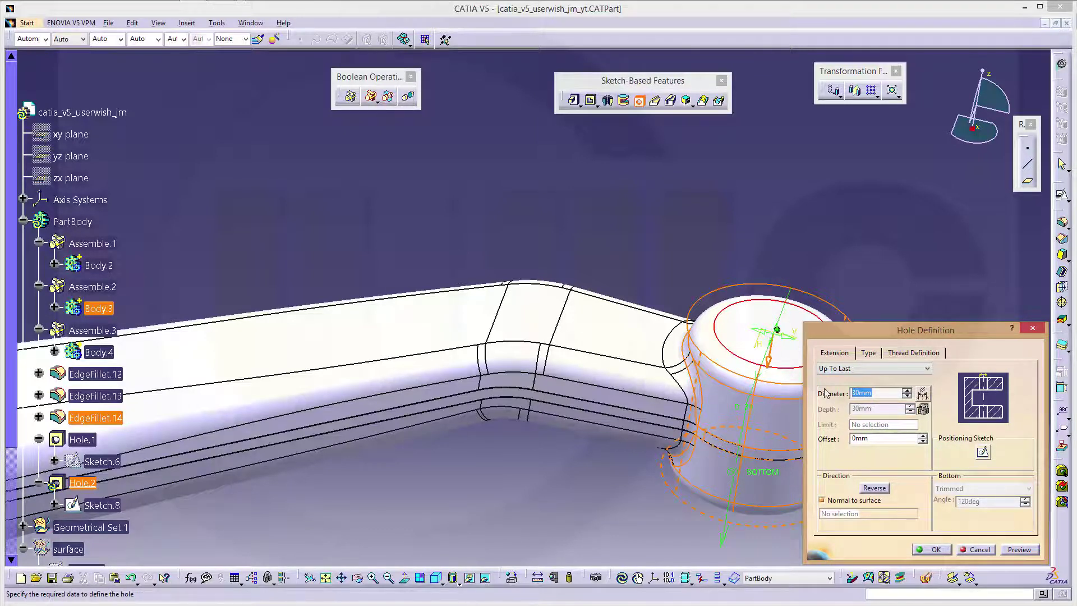
key("Return")
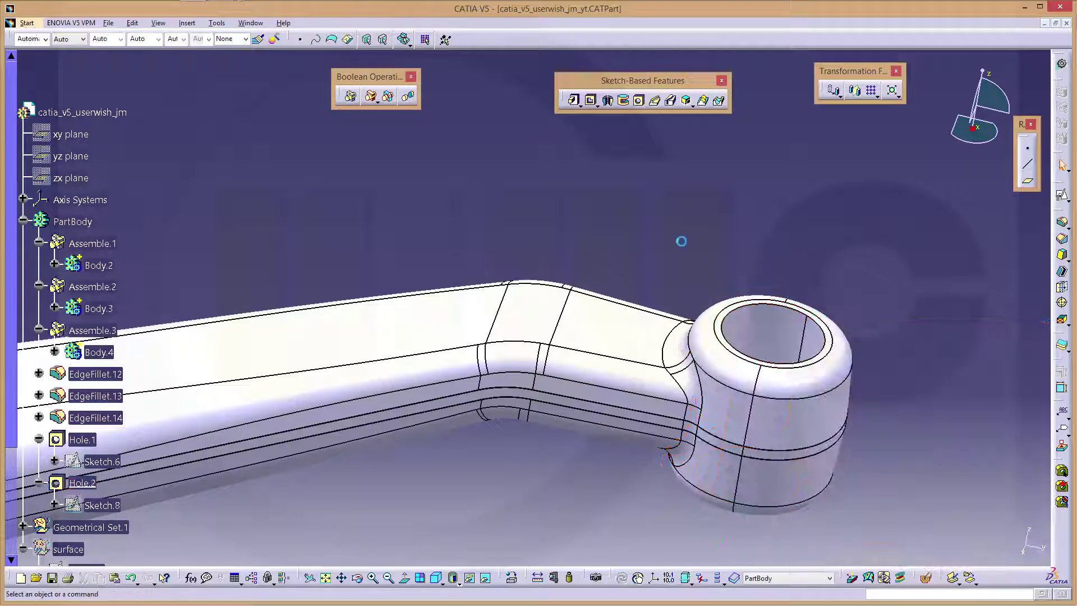
- Collapse the Assemble.2, Assemble.3, Hole.1 and Hole.2 branches in the specification tree
middle_click_drag(383, 256, 528, 199)
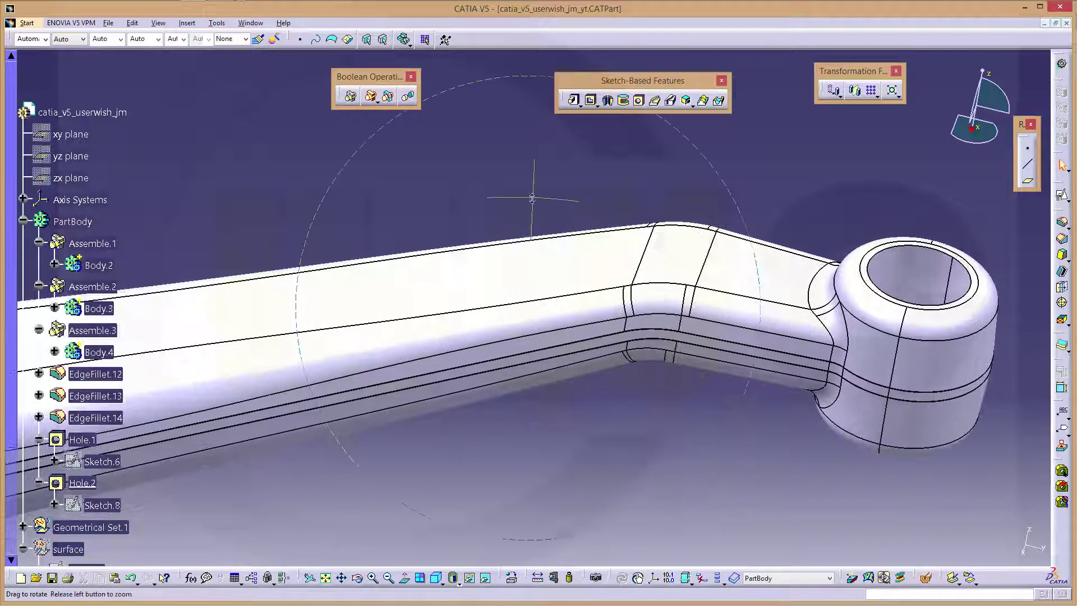
left_click(38, 285)
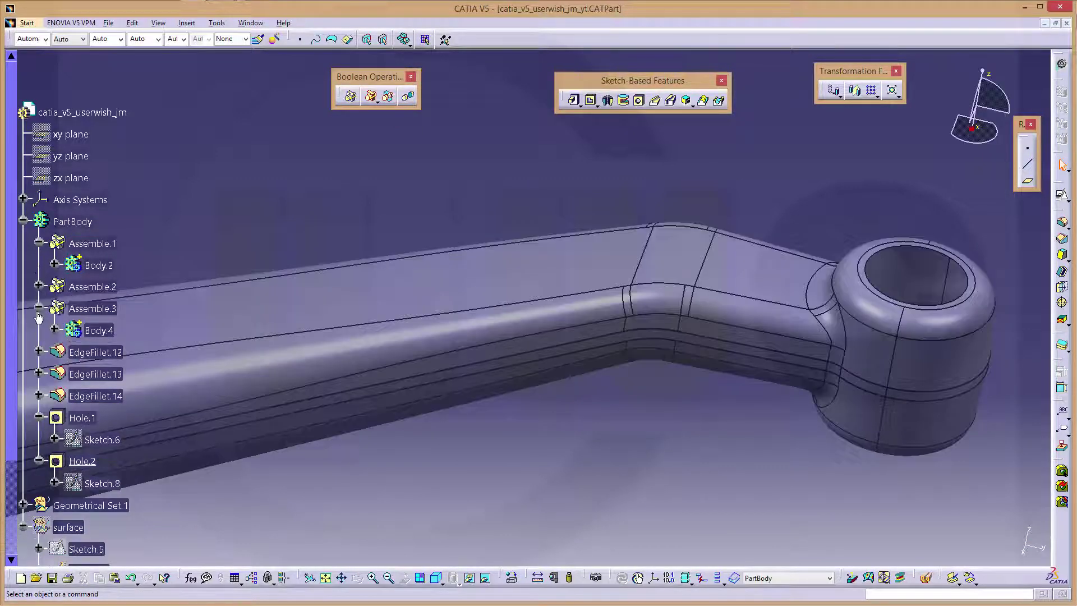
left_click(38, 308)
left_click(38, 396)
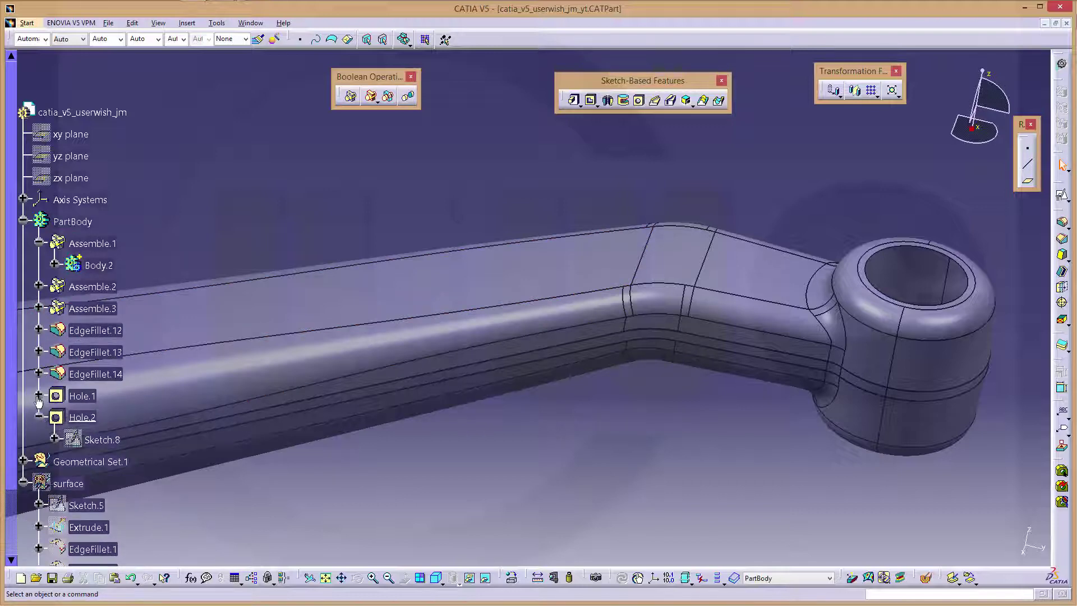
left_click(38, 417)
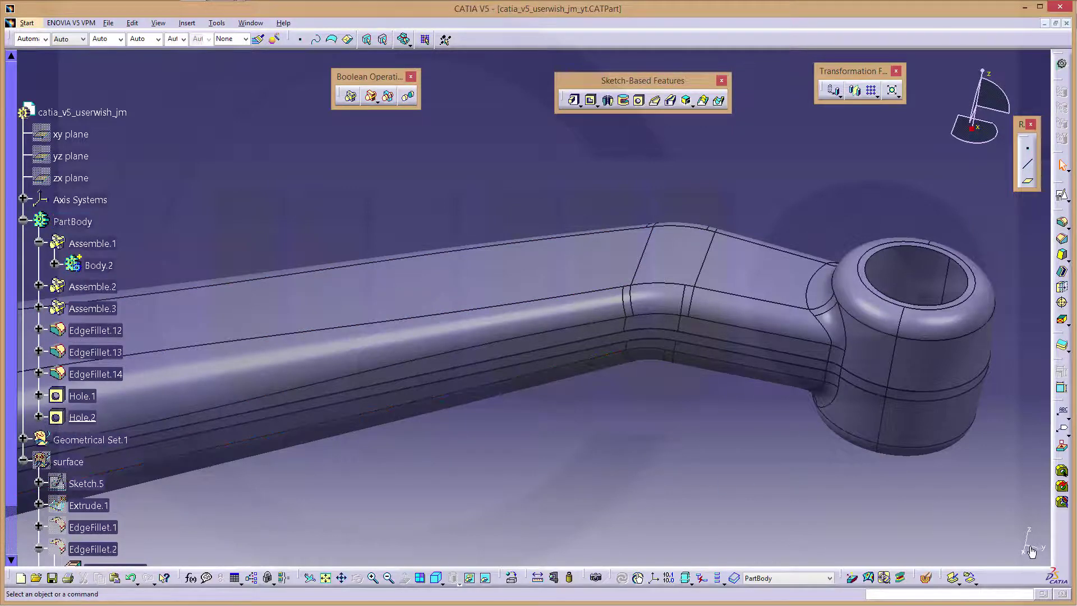
- Create a positioned sketch on the absolute axis system's XY plane at the large cylinder
middle_click_drag(608, 447, 557, 293)
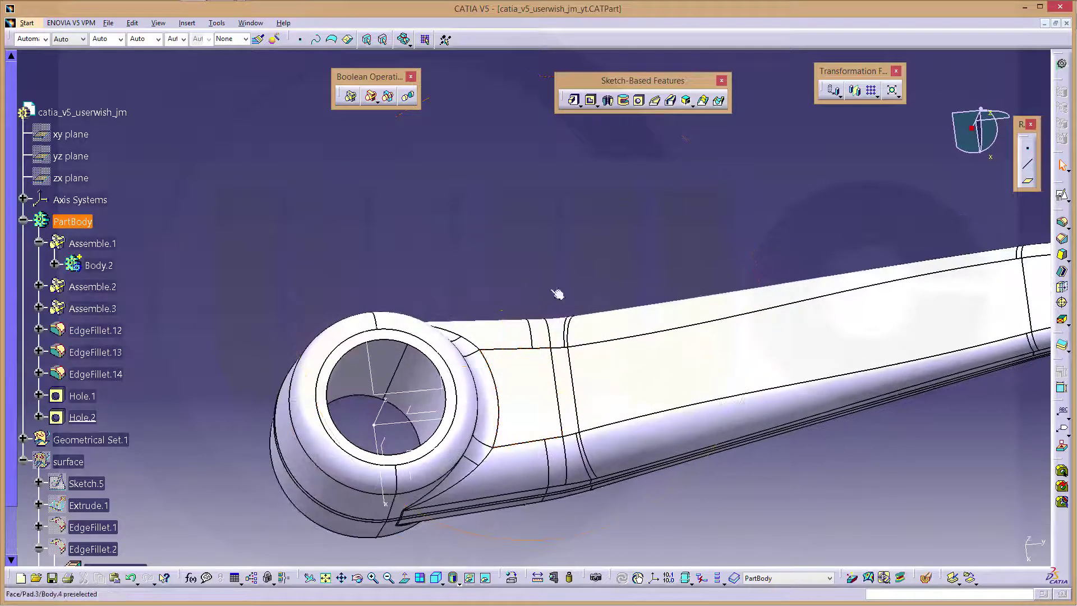
left_click(1065, 203)
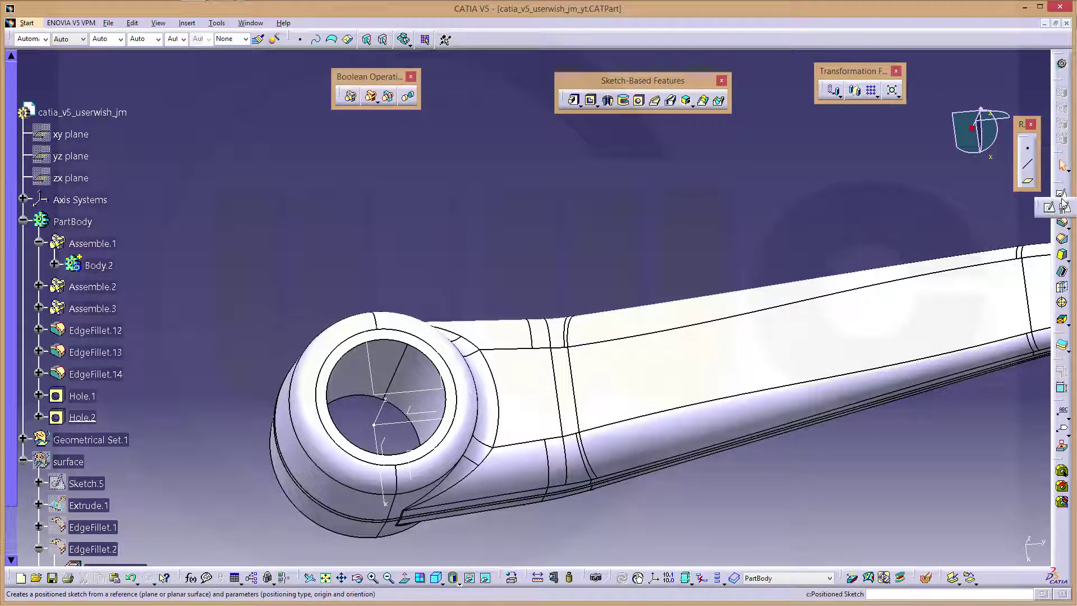
left_click(1065, 208)
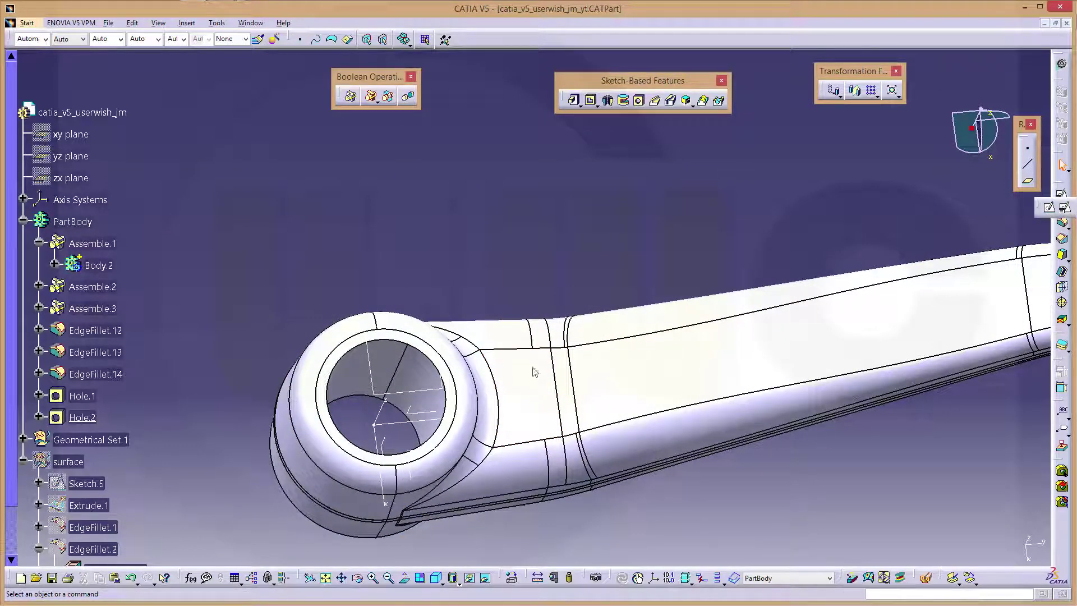
left_click(414, 456)
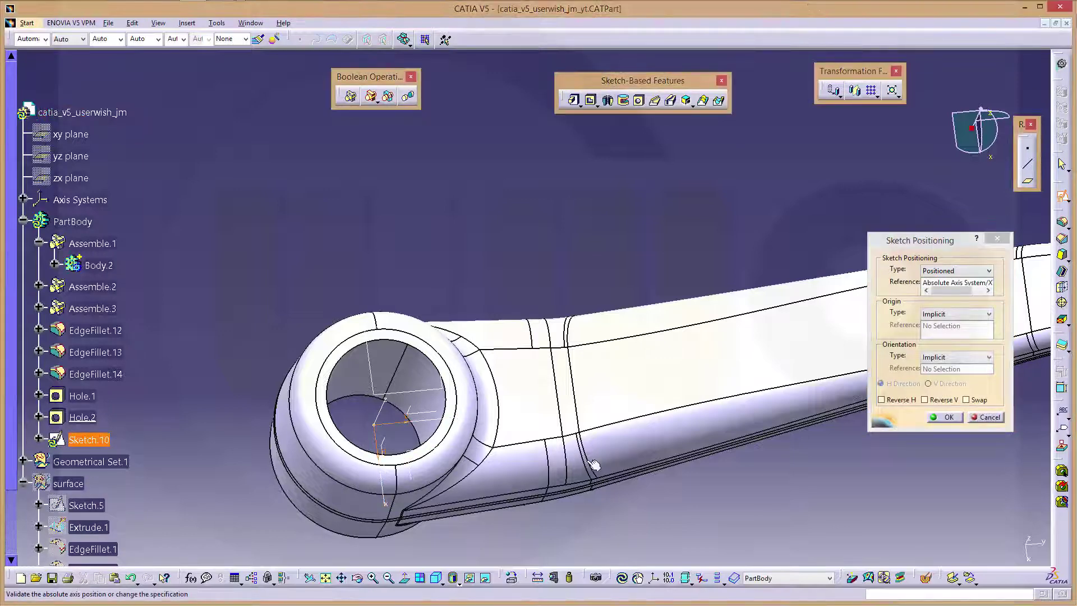
left_click(943, 418)
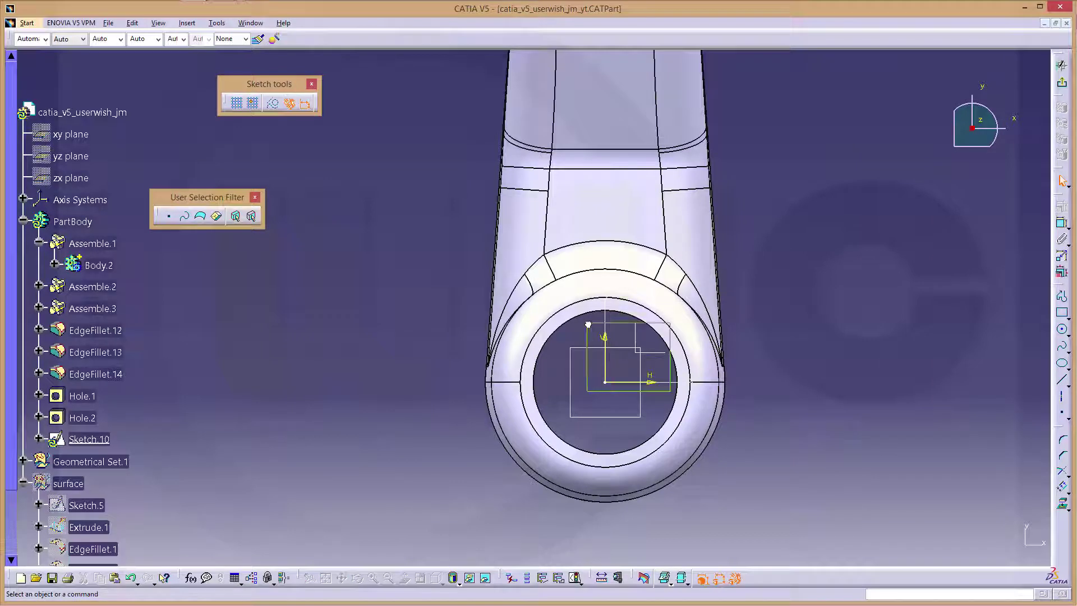
- Hide the sketch's H and V axes with their origin and cut the part by the sketch plane
left_click(588, 324)
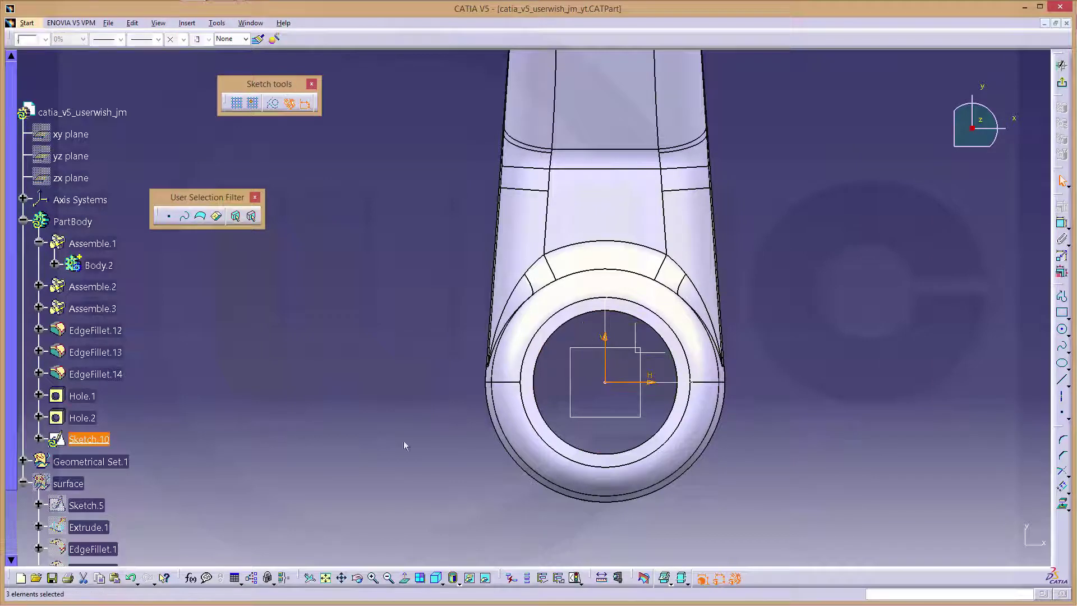
left_click(453, 579)
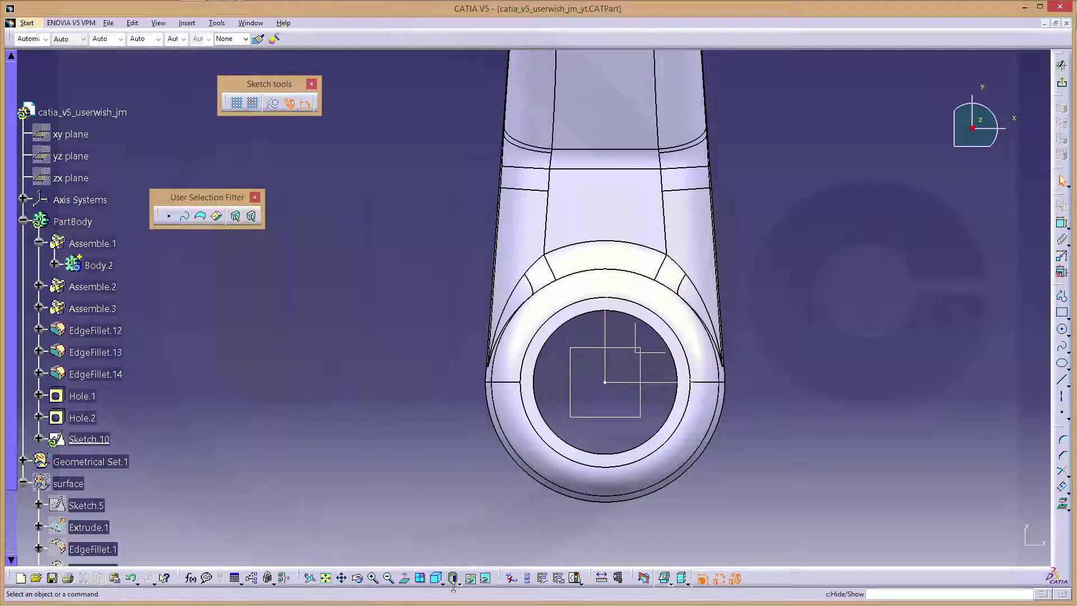
left_click(645, 578)
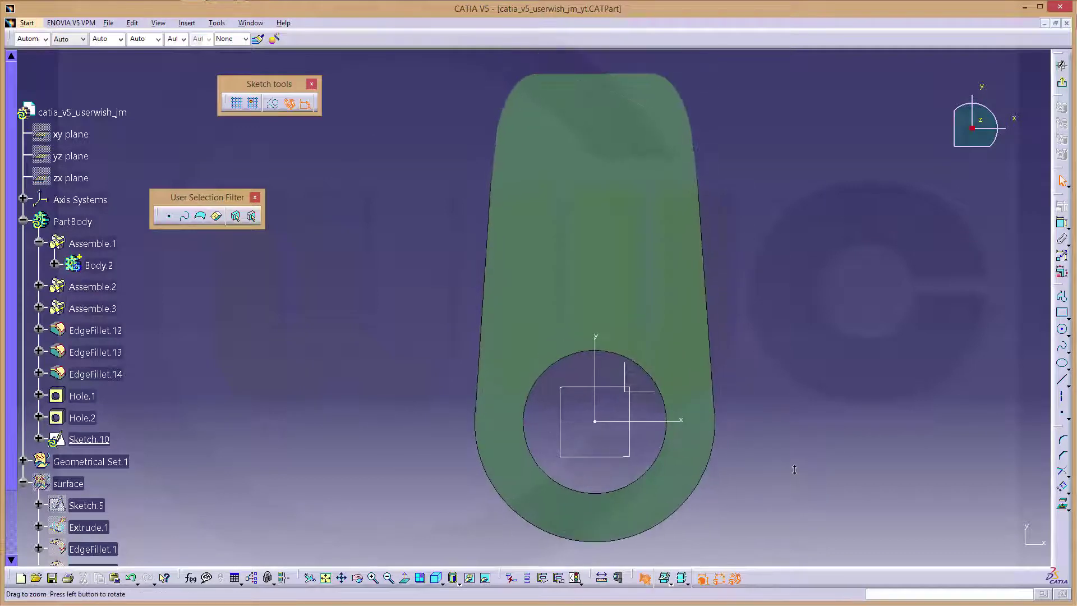
- Sketch a narrow upright rectangle about 21 mm high, running from inside the large hole across its edge into the arm
left_click(1064, 318)
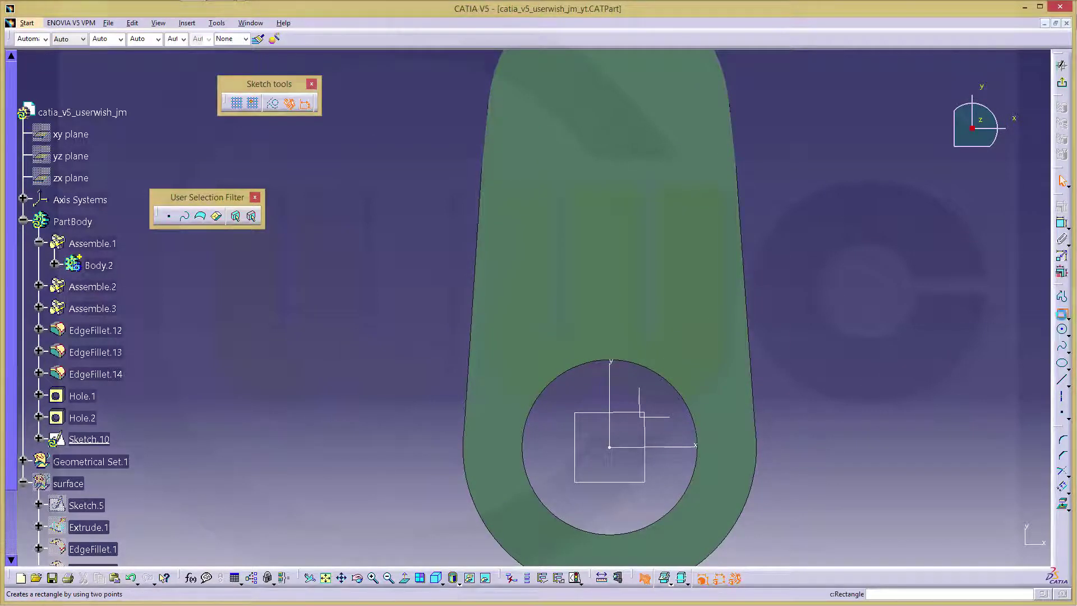
left_click(588, 314)
left_click(636, 438)
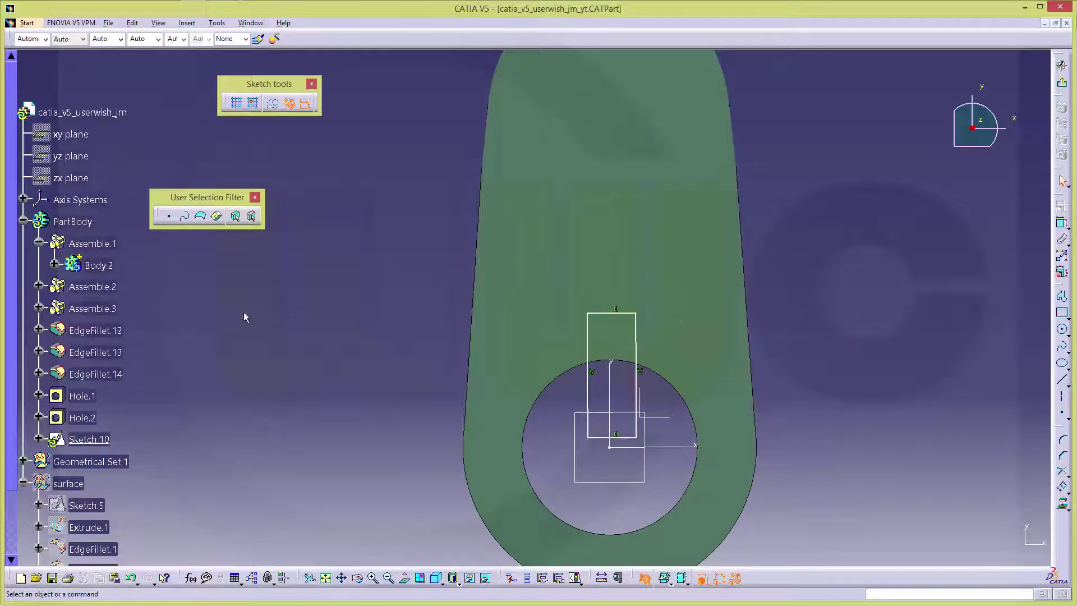
- Delete the four automatically created parallelism constraints of the rectangle from the sketch
left_click(39, 439)
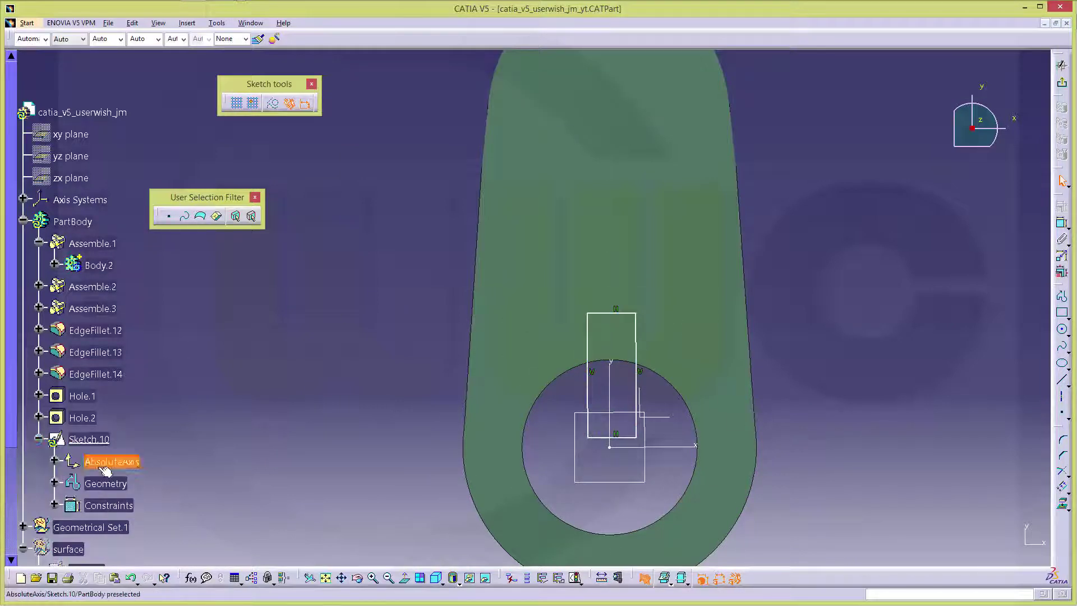
left_click(54, 505)
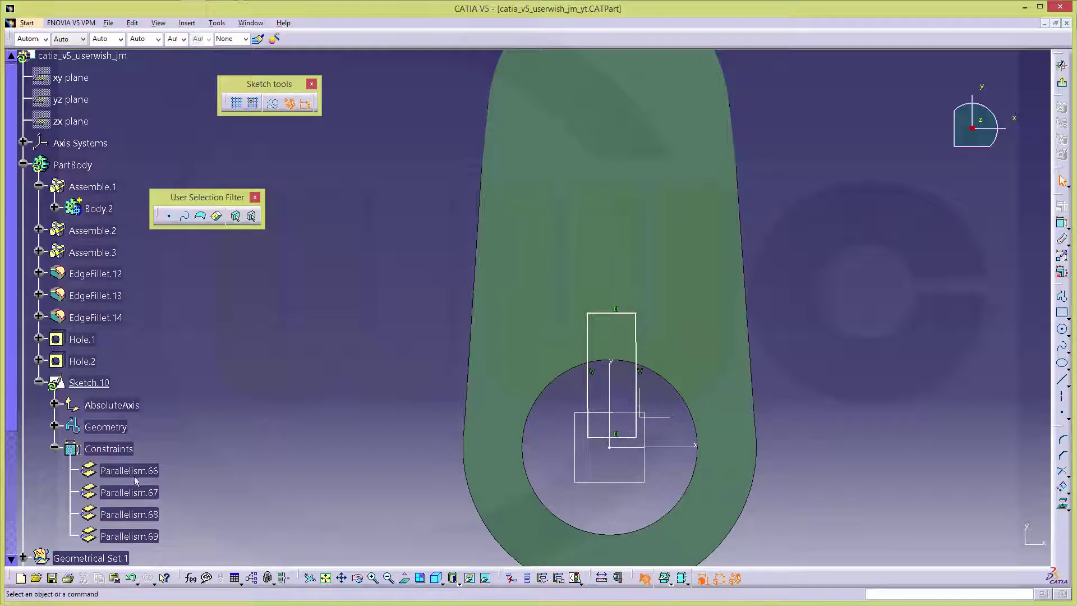
left_click(141, 538, "shift")
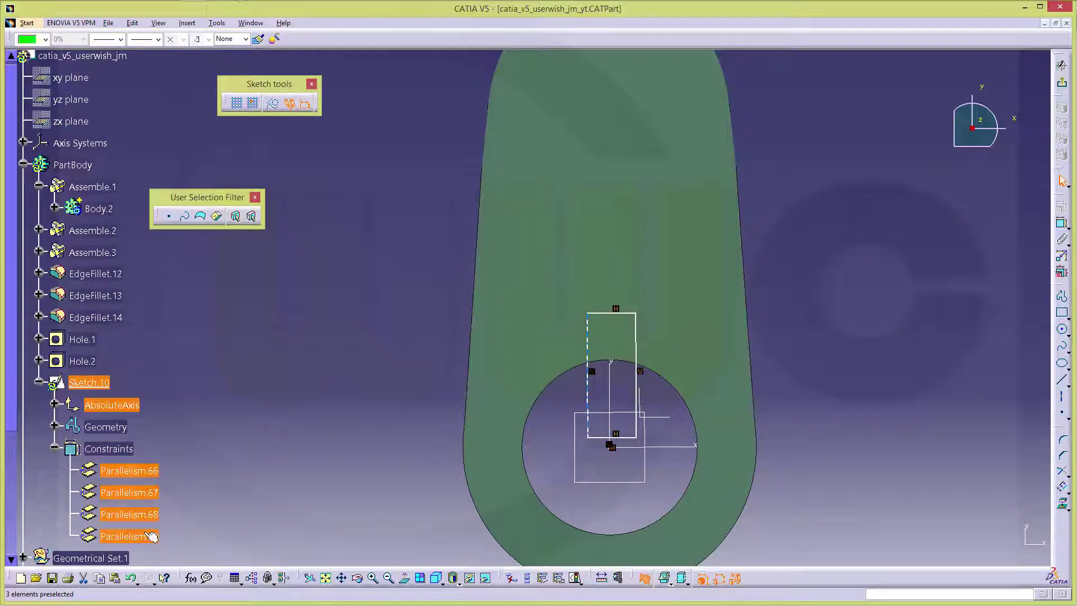
key("Delete")
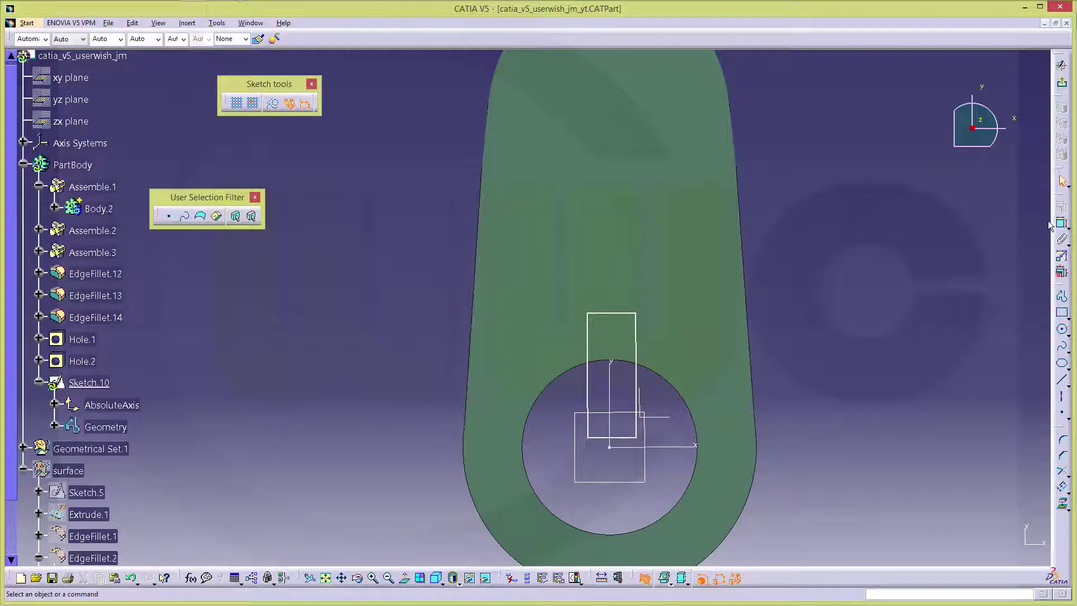
- Constrain the rectangle's lower edge to be coincident with the horizontal x axis
left_click(617, 439)
left_click(627, 447)
right_click(672, 436)
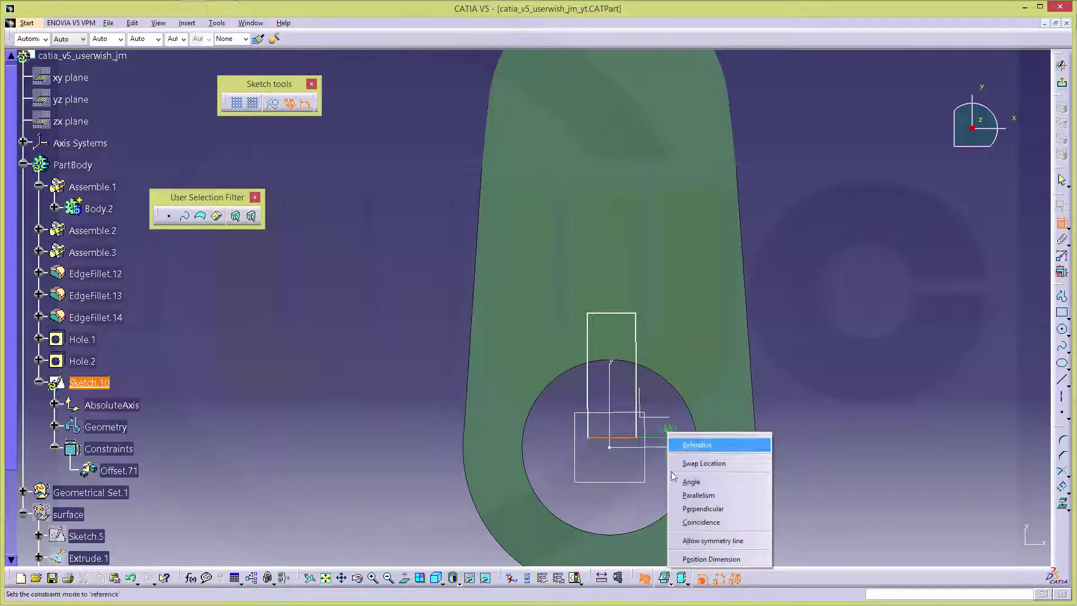
left_click(700, 522)
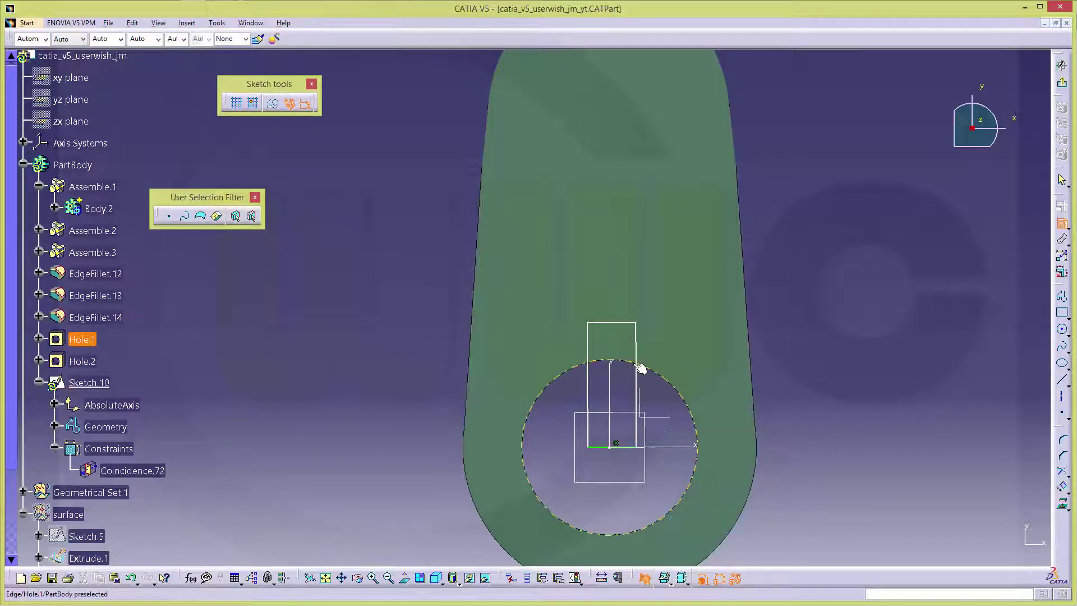
left_click(587, 365)
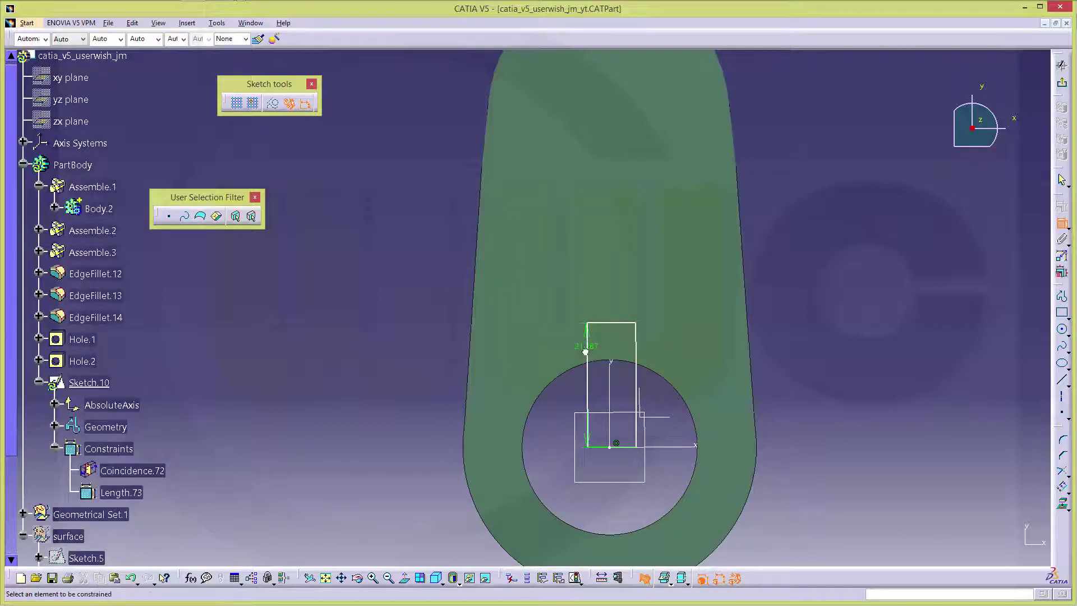
left_click(582, 350)
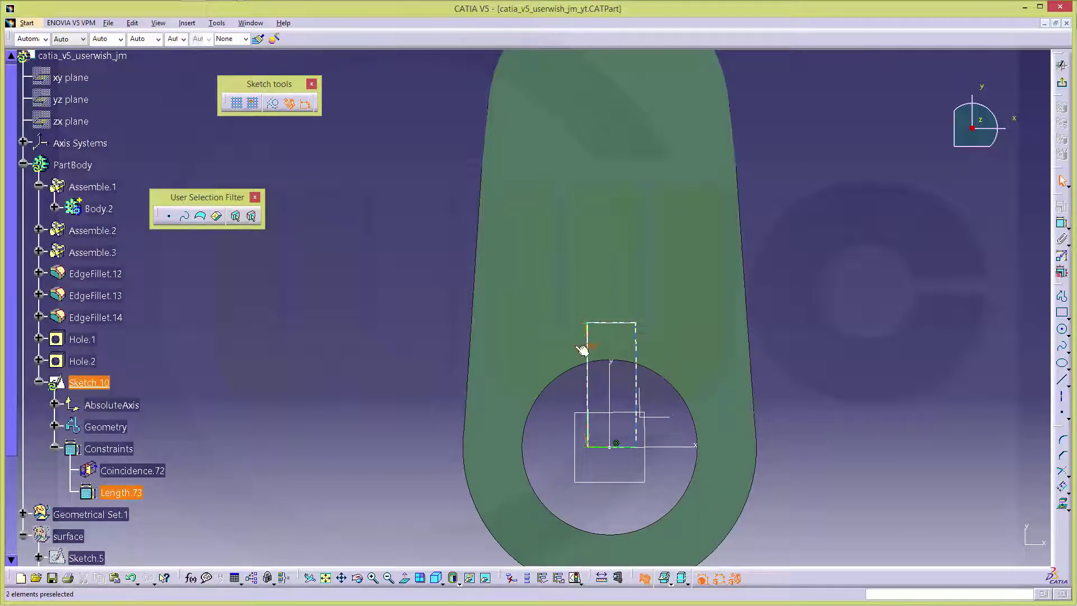
key("ctrl+z")
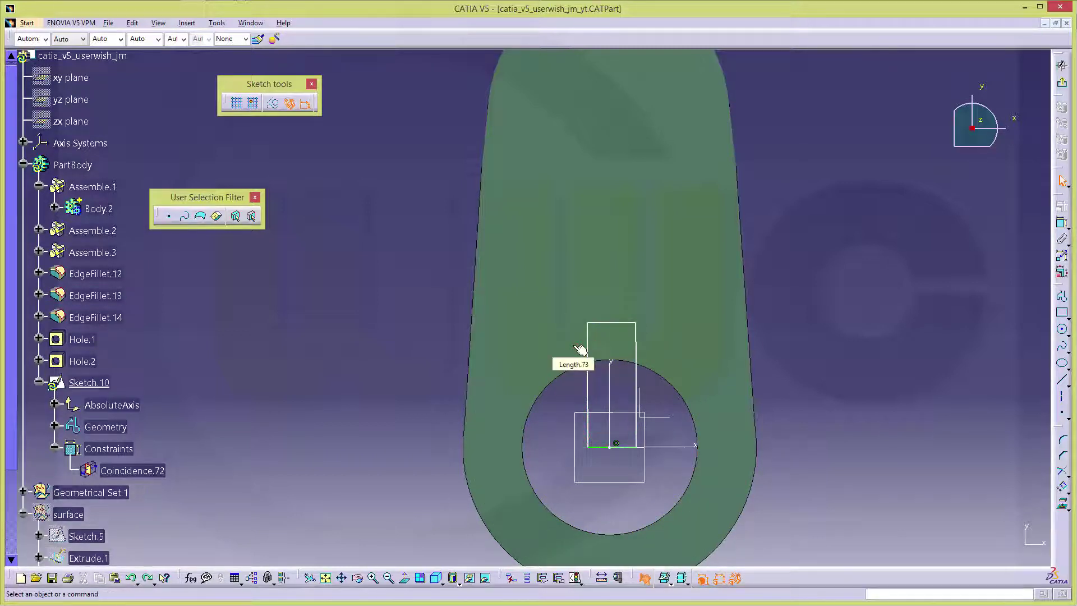
- Constrain the rectangle's two long sides to be symmetric about the vertical y axis
left_click(1062, 227)
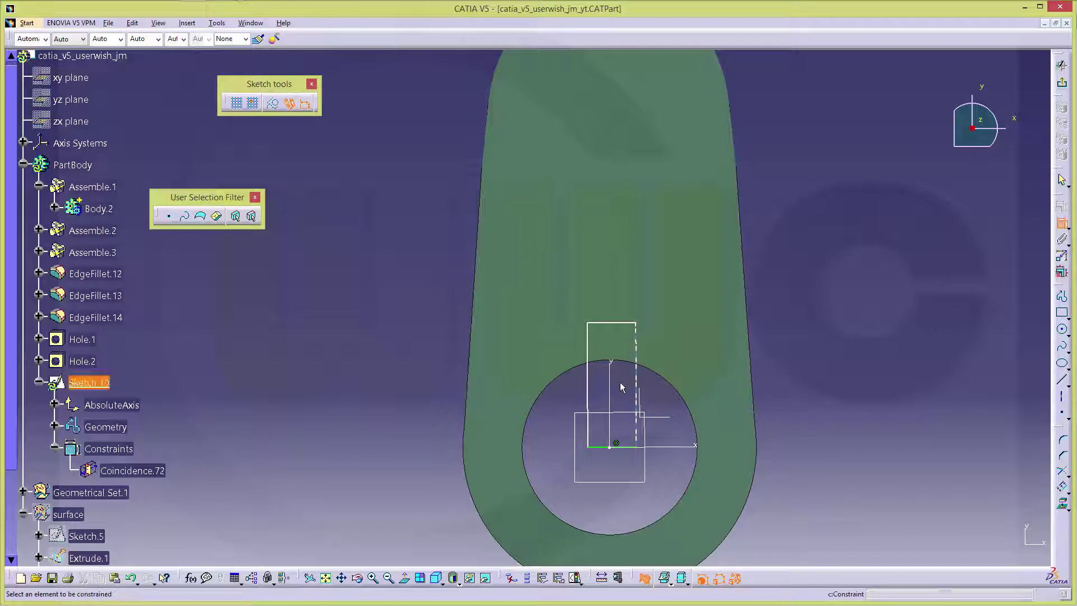
left_click(637, 375)
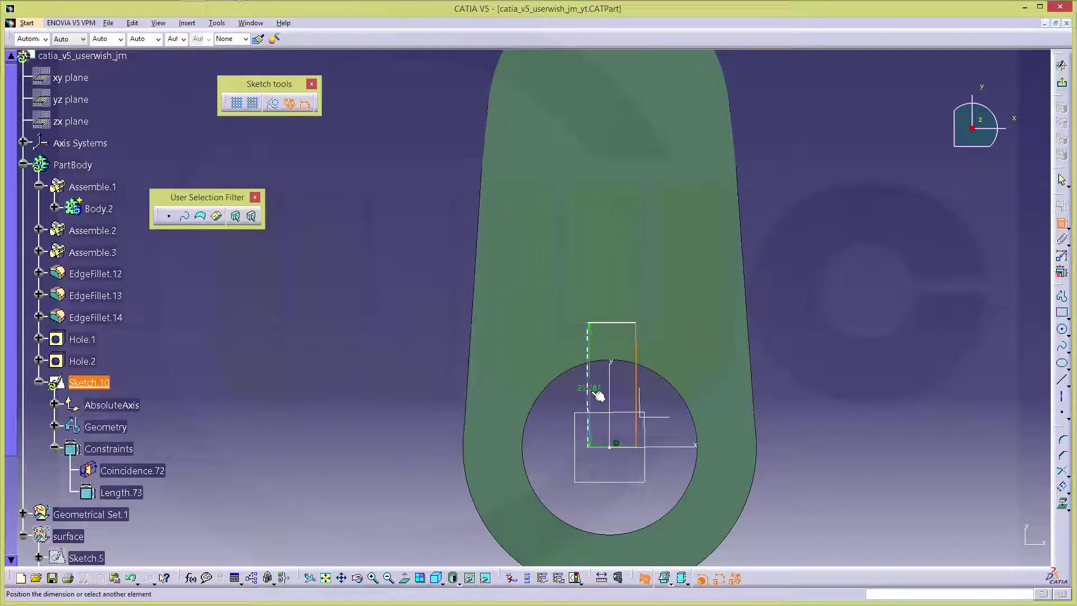
left_click(588, 390)
right_click(600, 382)
left_click(643, 489)
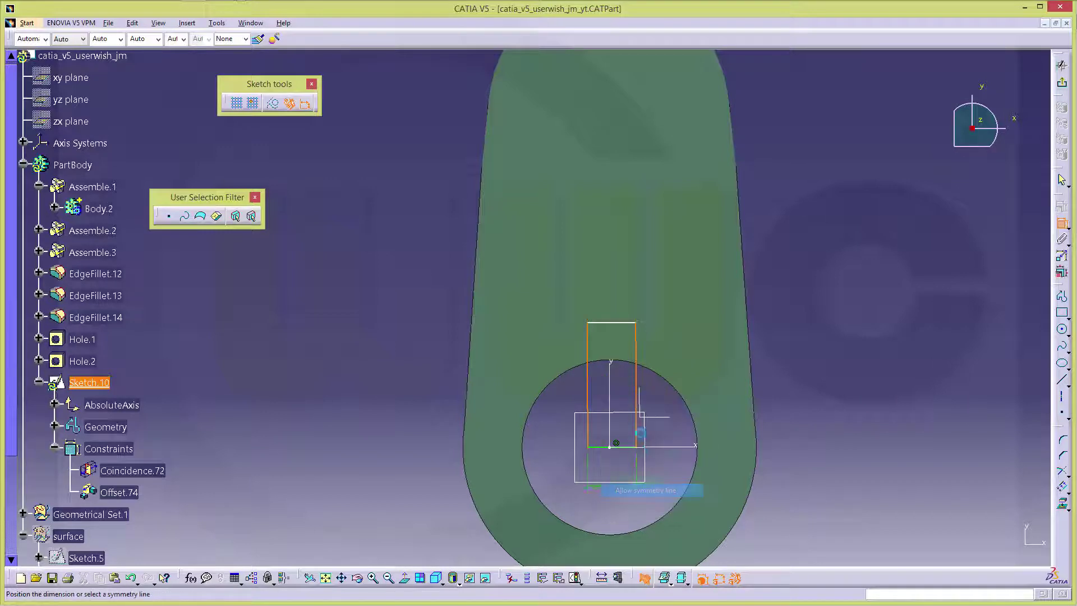
left_click(611, 373)
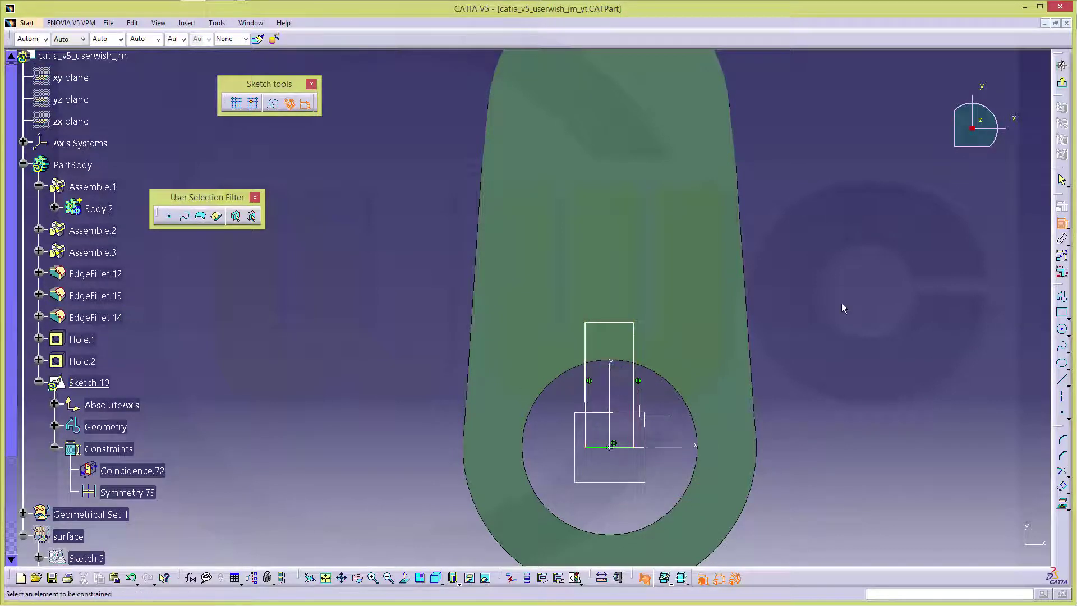
- Dimension the distance between the rectangle's upper and lower edges and set it to 19 mm
left_click(600, 324)
left_click(596, 446)
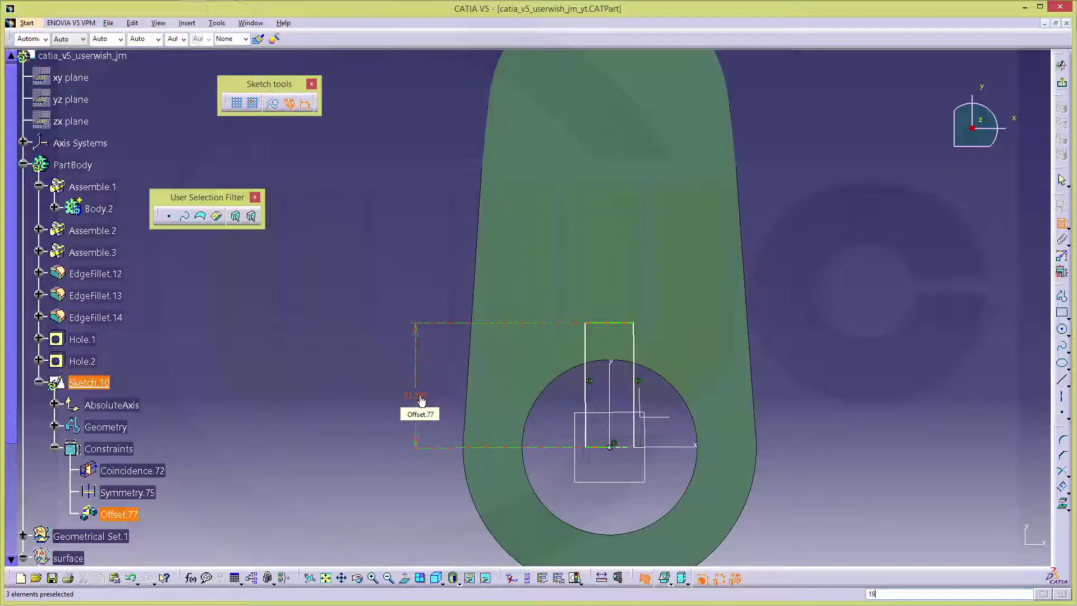
key("Return")
left_click(570, 335)
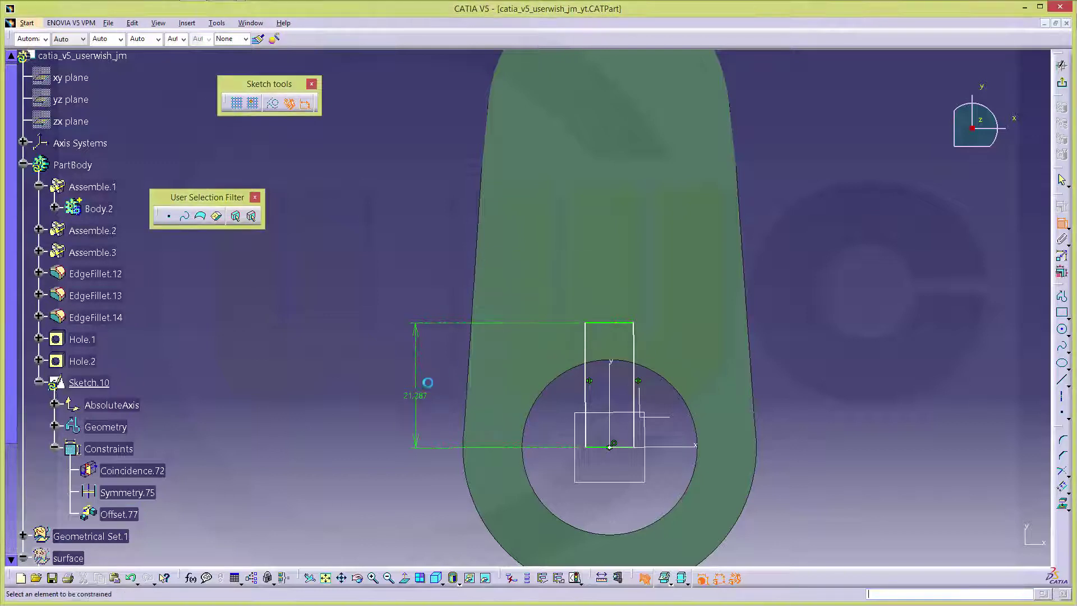
double_click(424, 397)
type("19")
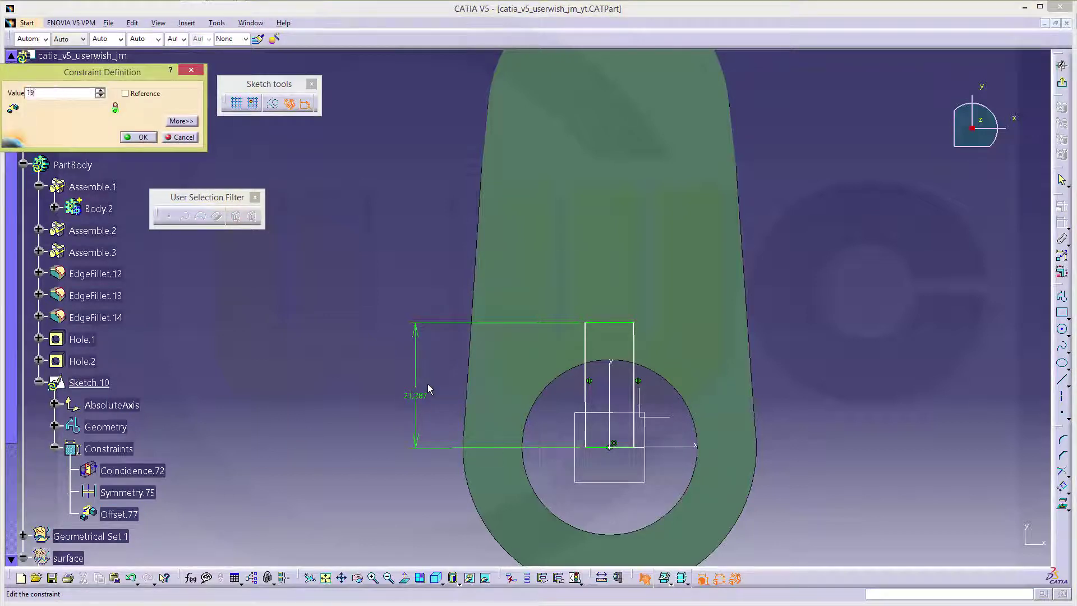
key("Return")
- Dimension the distance between the rectangle's two long sides and set it to 10 mm
left_click(592, 351)
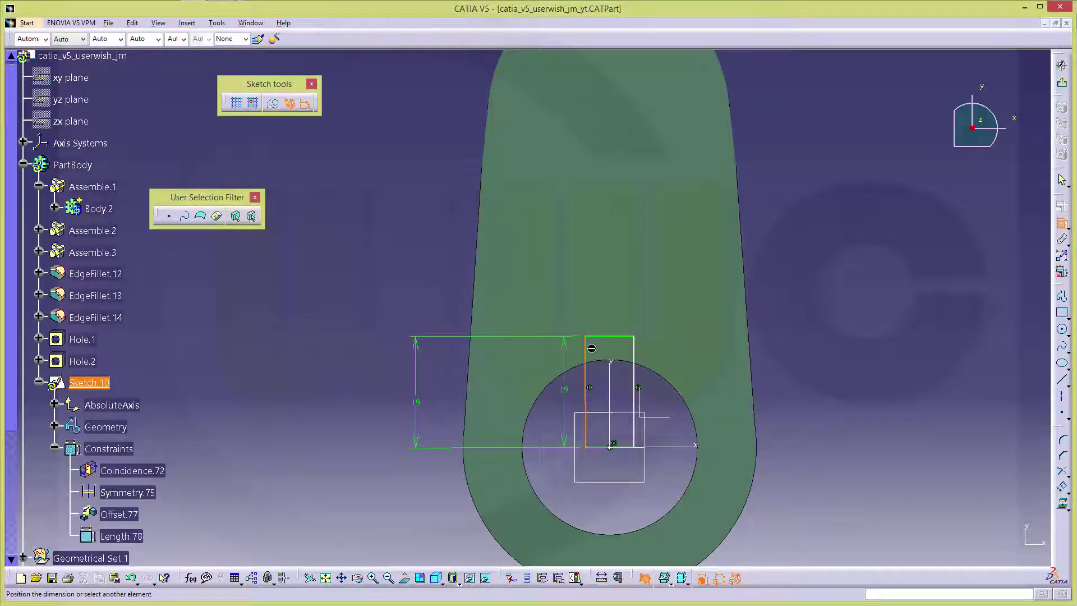
left_click(635, 352)
left_click(610, 300)
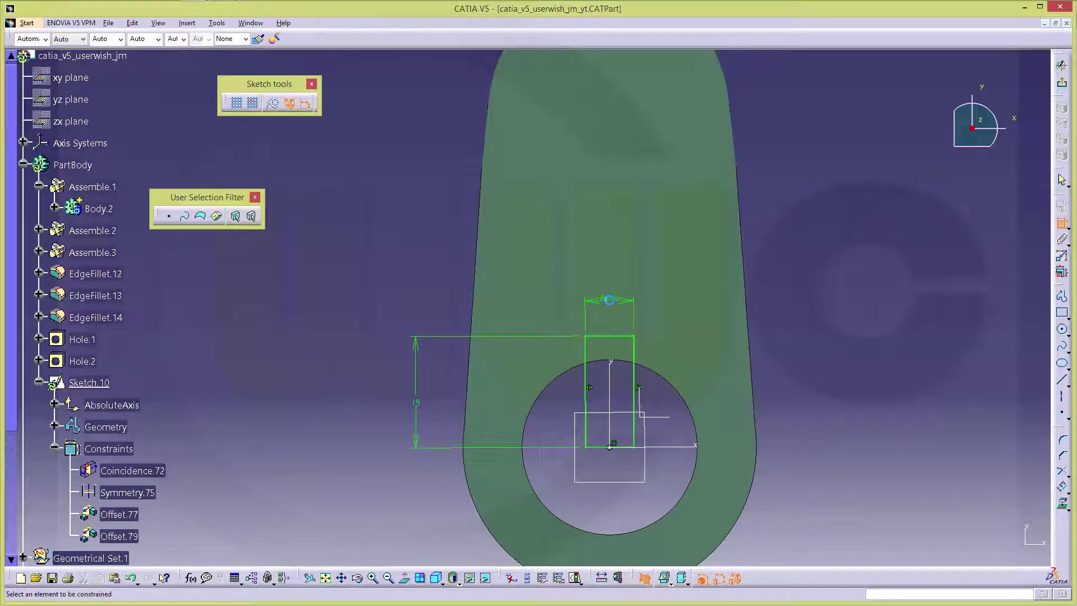
double_click(610, 301)
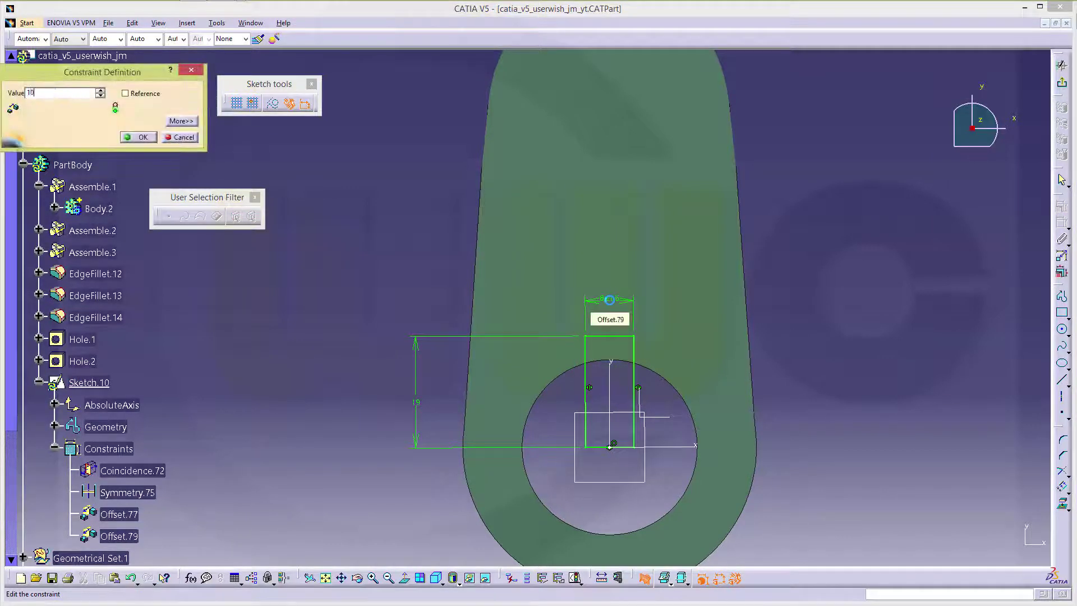
key("Return")
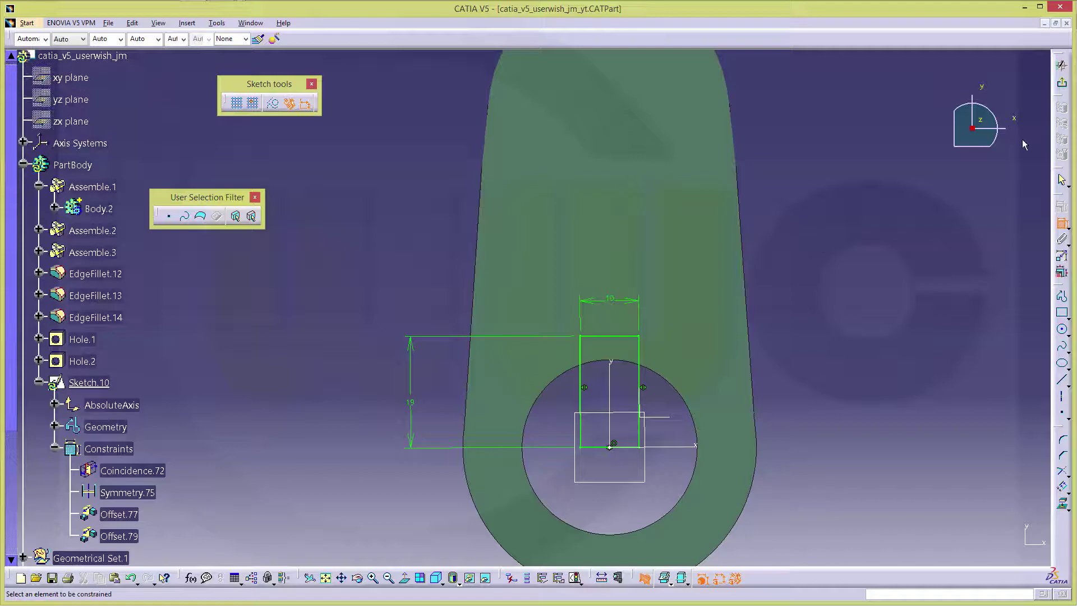
- Finish the sketch and cut its rectangle as a pocket with both the first and second limits set to Up to last
left_click(1063, 83)
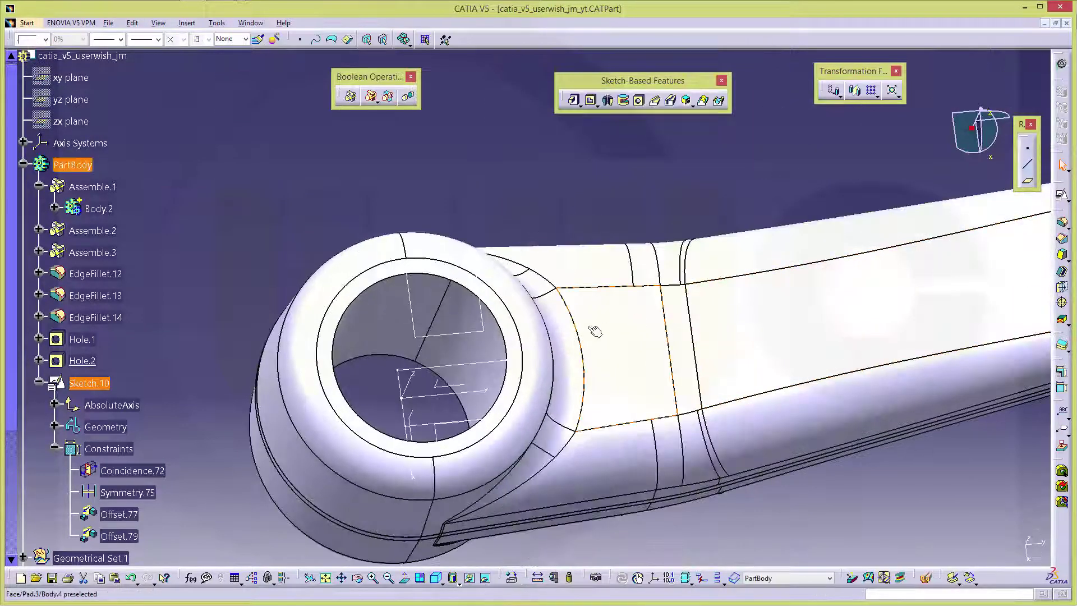
middle_click_drag(594, 329, 448, 293)
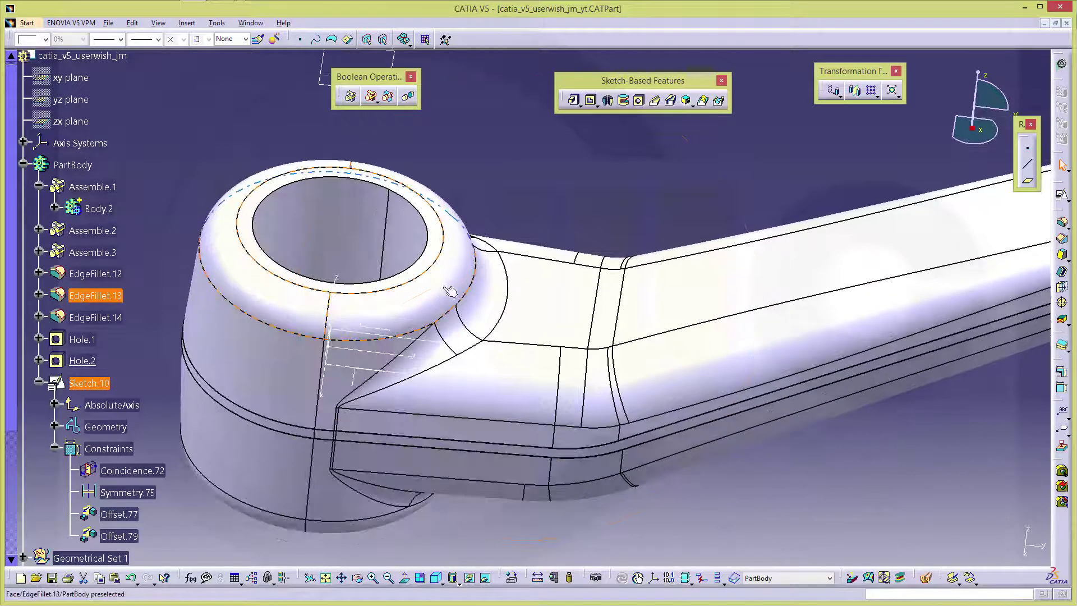
middle_click_drag(493, 219, 608, 206)
left_click(591, 100)
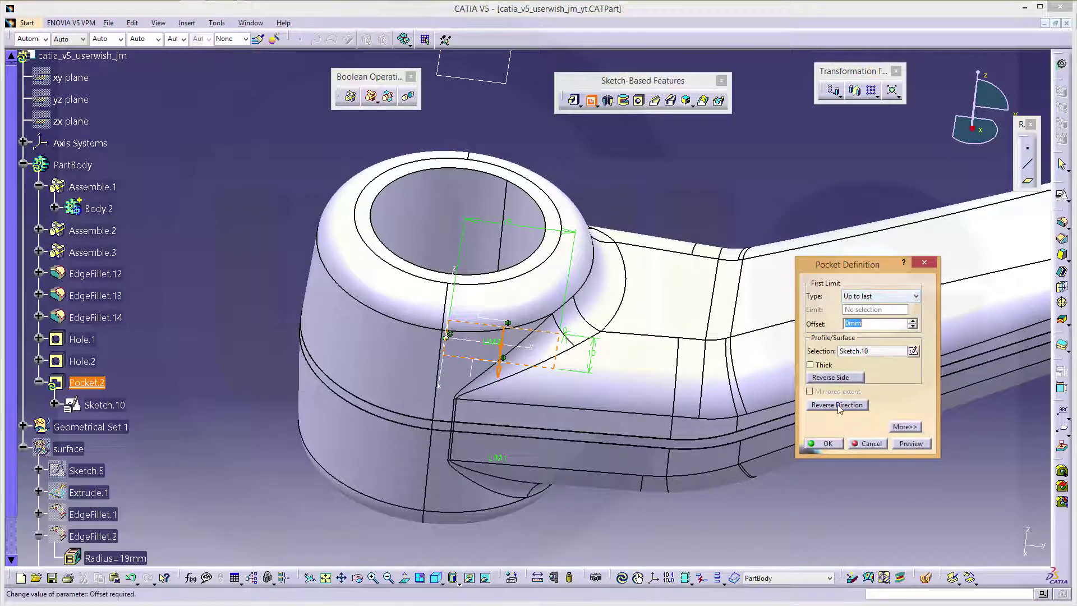
left_click(900, 428)
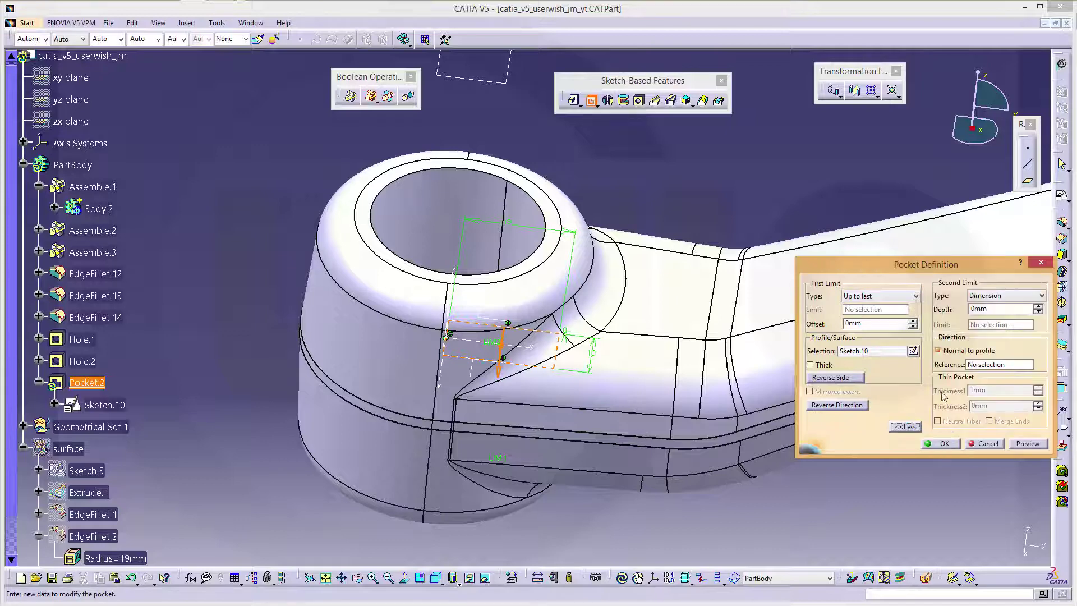
left_click(1043, 297)
left_click(1002, 323)
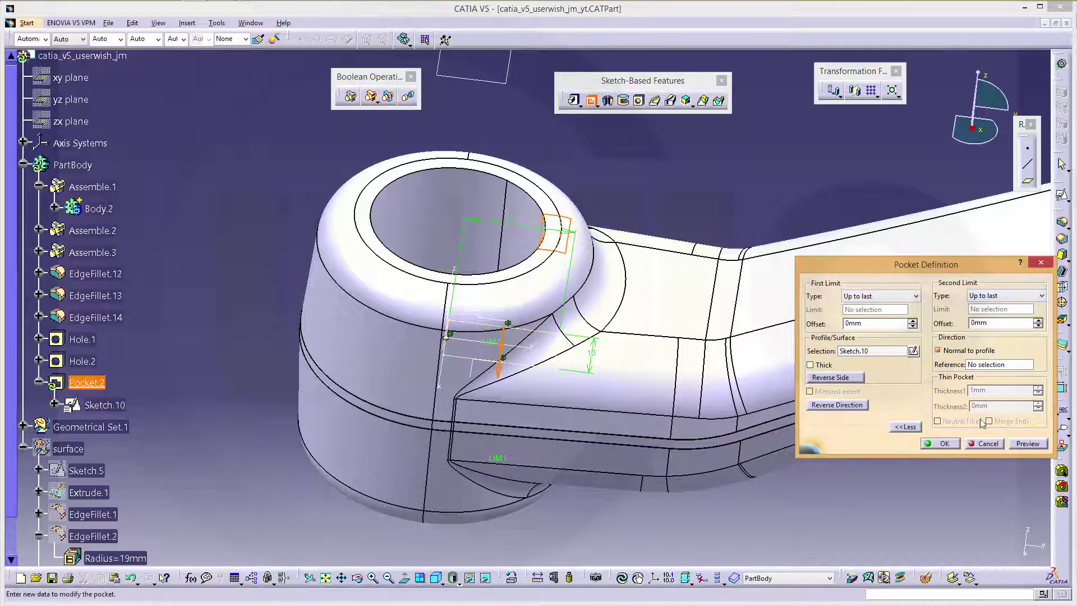
left_click(946, 445)
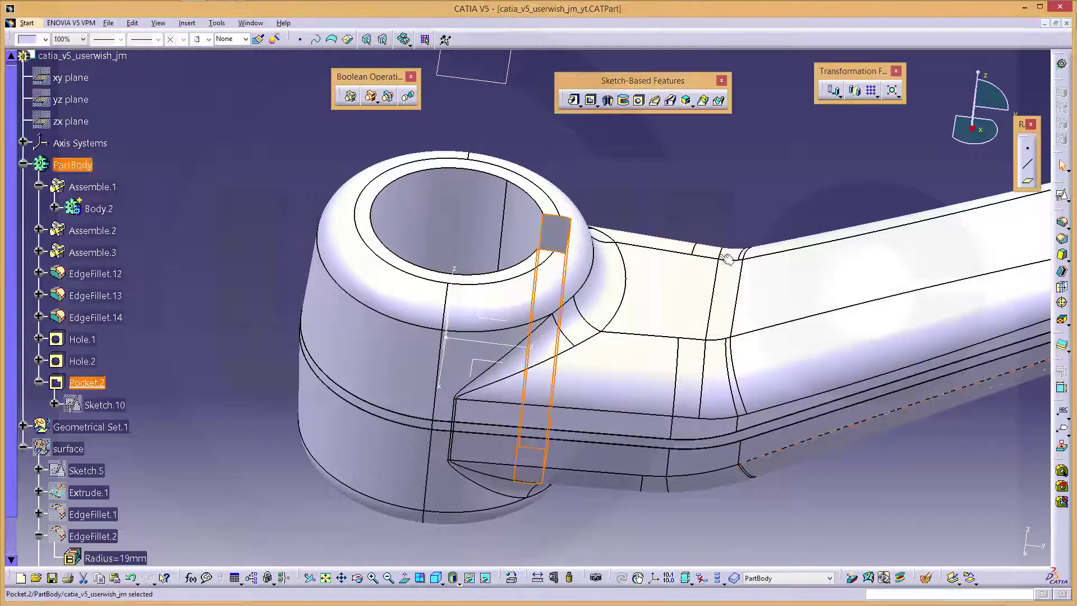
- Expand Geometrical Set.1 and unhide the planes Plane.3 to Plane.6
middle_click_drag(562, 315, 385, 219)
middle_click_drag(360, 253, 391, 381)
middle_click_drag(677, 376, 703, 386)
middle_click_drag(637, 372, 391, 253)
scroll(160, 404, "down", 3)
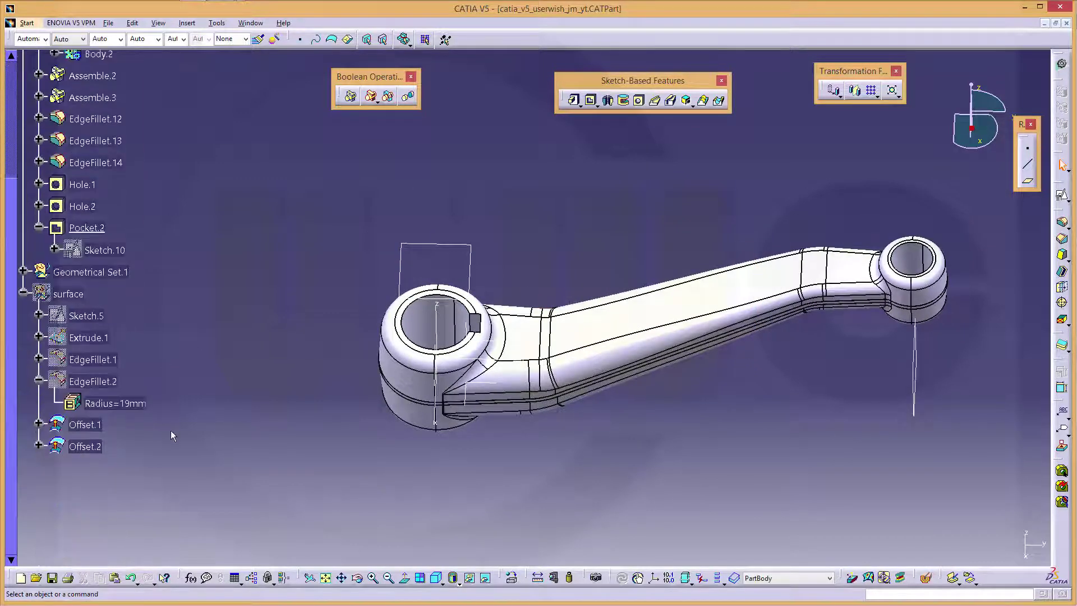
left_click(24, 272)
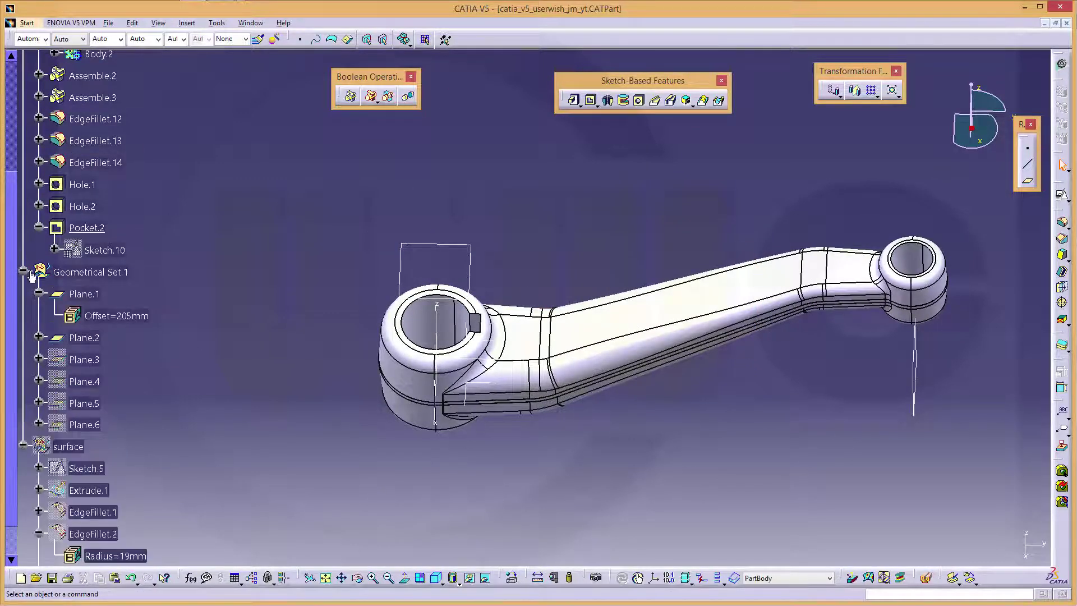
left_click(87, 361)
left_click(102, 426, "shift")
right_click(103, 429)
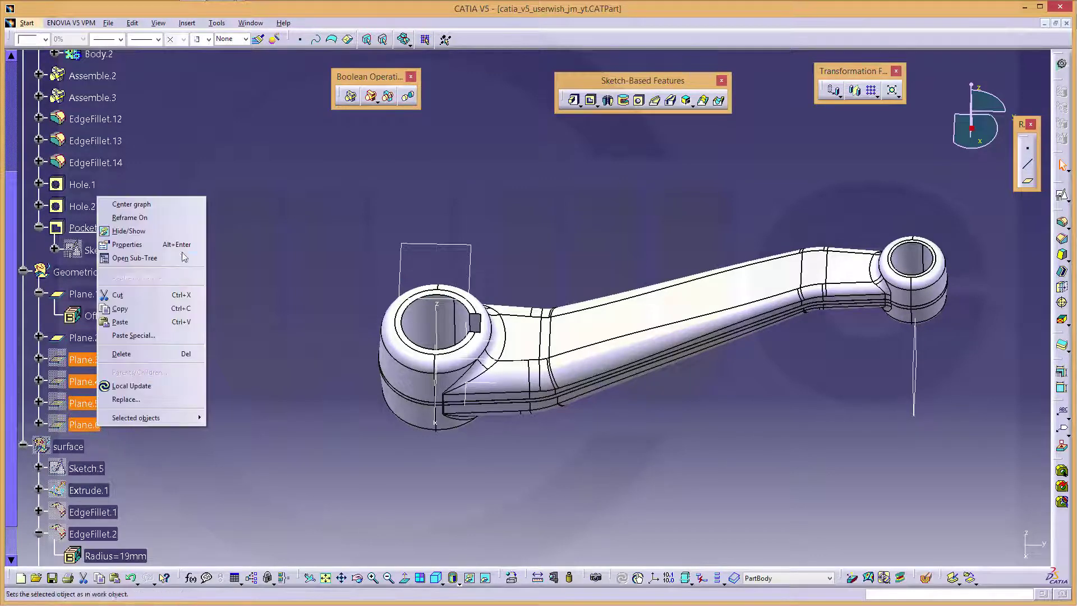
left_click(166, 231)
- Start a 4 deg draft and pick the large hole's inner wall and the three keyway faces as the faces to draft
middle_click_drag(629, 342, 511, 291)
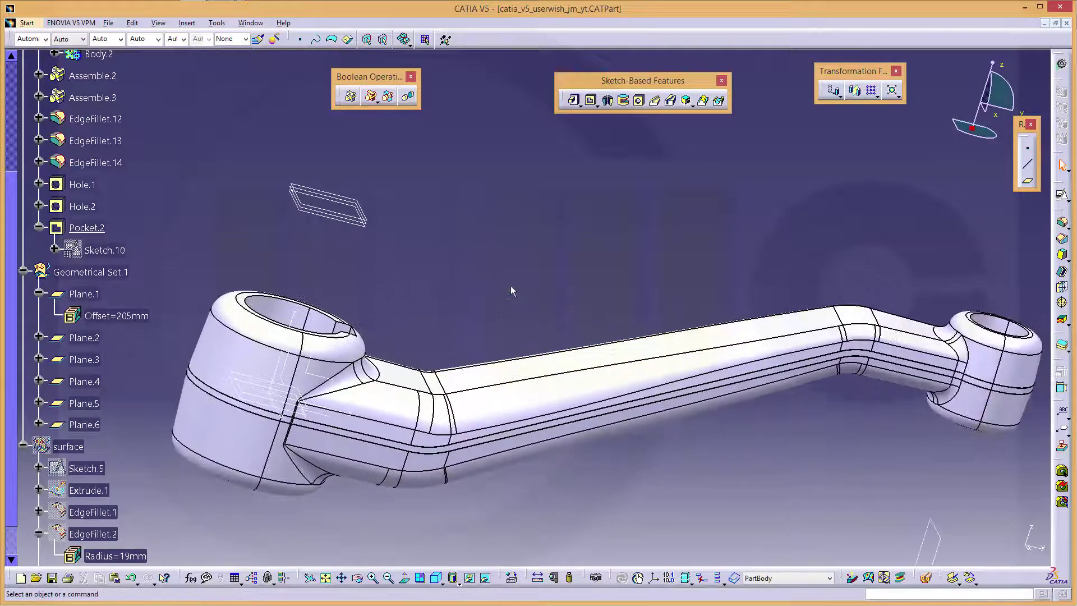
middle_click_drag(437, 309, 596, 283)
scroll(763, 266, "up", 1)
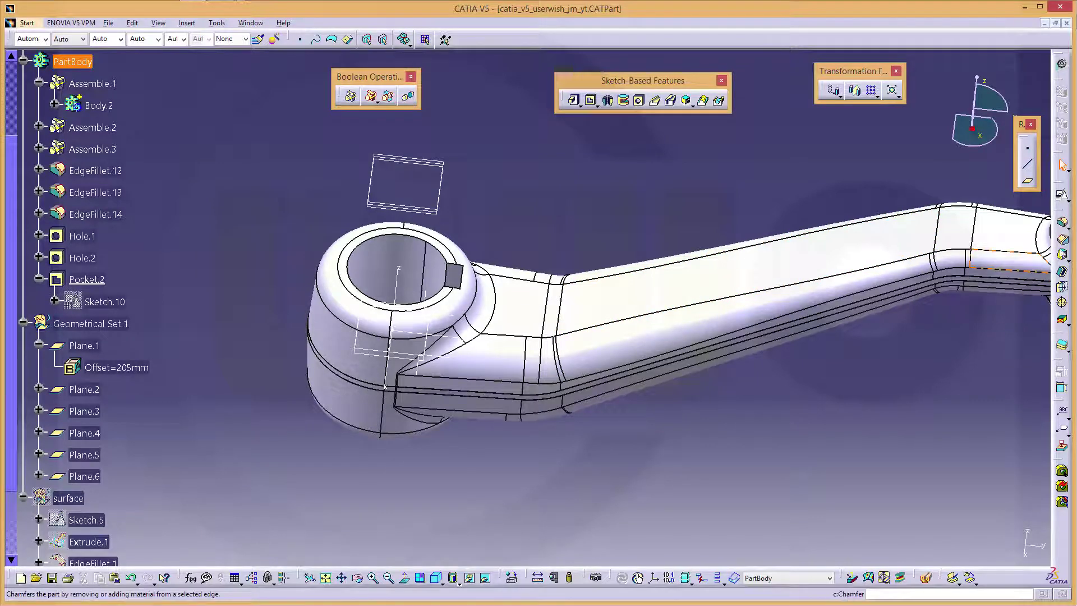
left_click(1062, 256)
middle_click_drag(444, 281, 529, 455)
left_click(372, 321)
left_click(479, 404)
left_click(471, 374)
left_click(526, 451)
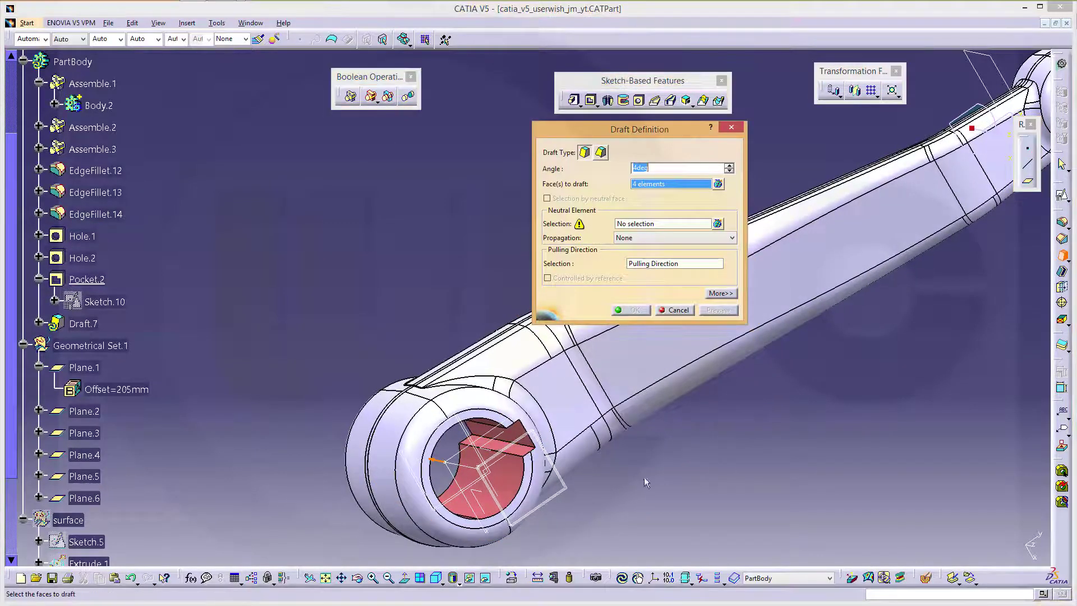
- Use Plane.3 as the draft's neutral element, make the parting element equal to the neutral one, and create the draft
middle_click_drag(645, 480, 543, 334)
middle_click_drag(463, 346, 411, 418)
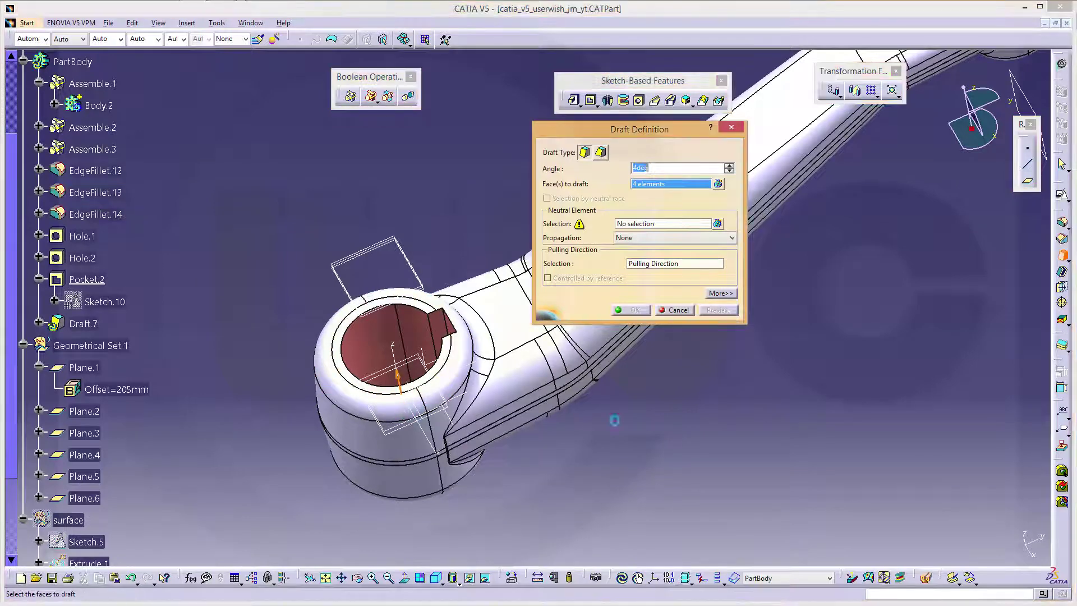
middle_click_drag(658, 444, 572, 387)
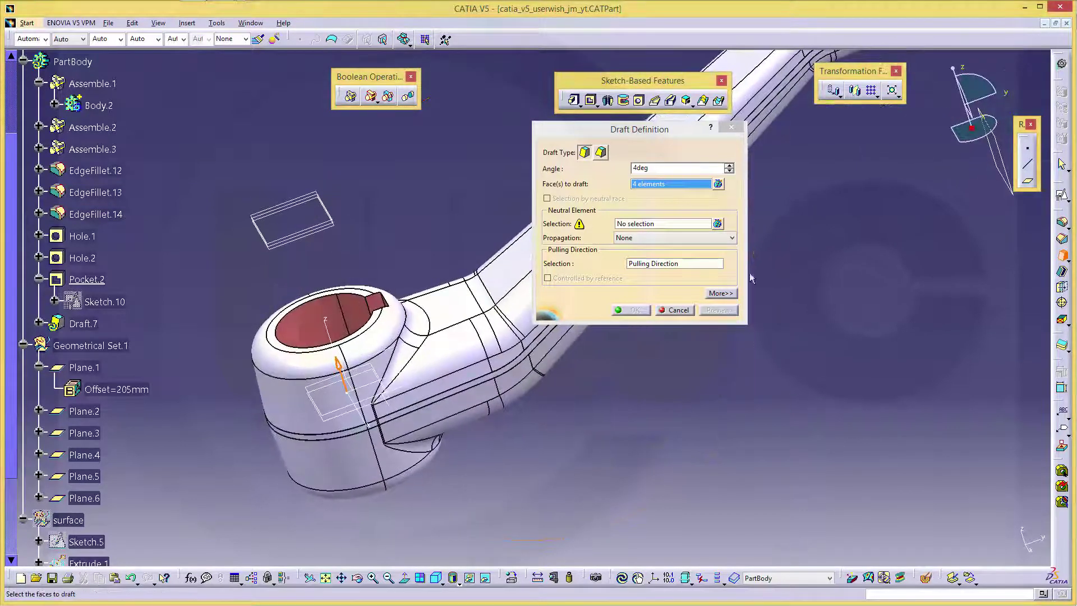
left_click(661, 224)
middle_click_drag(463, 436, 399, 416)
left_click(336, 342)
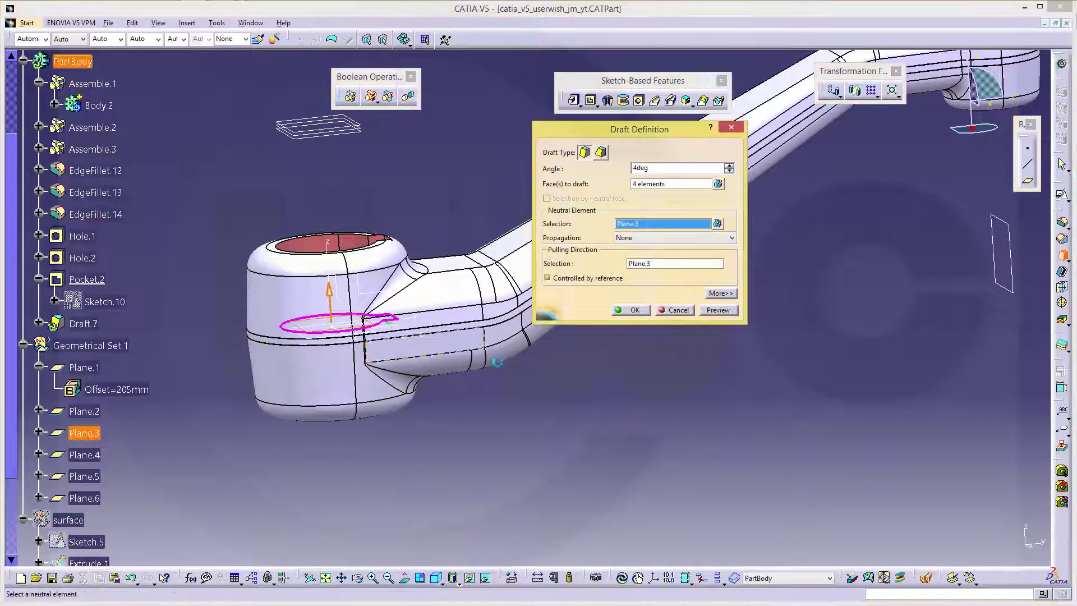
left_click(722, 293)
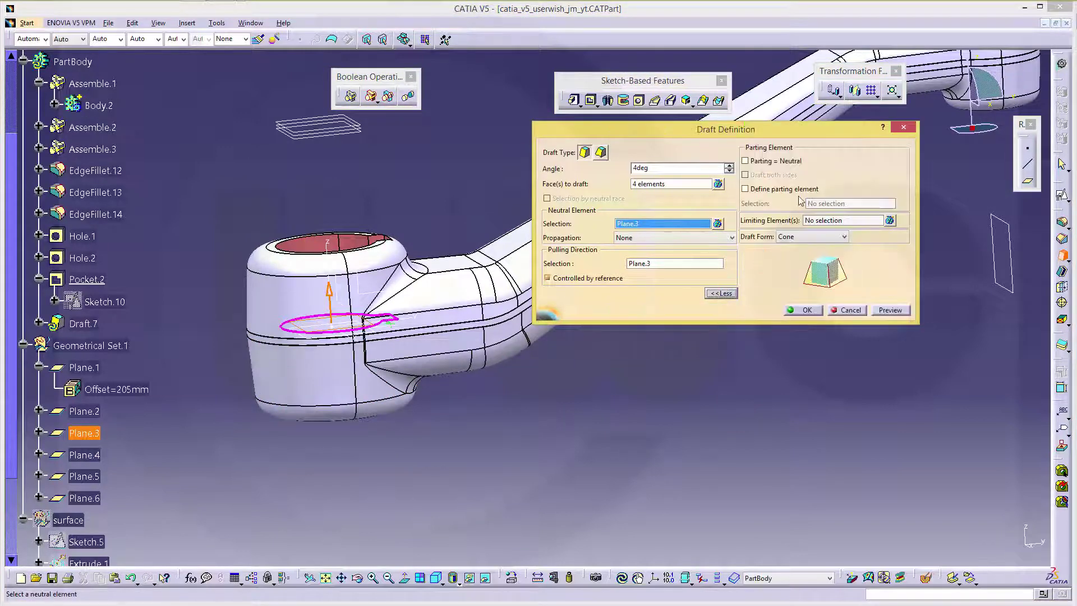
left_click(746, 161)
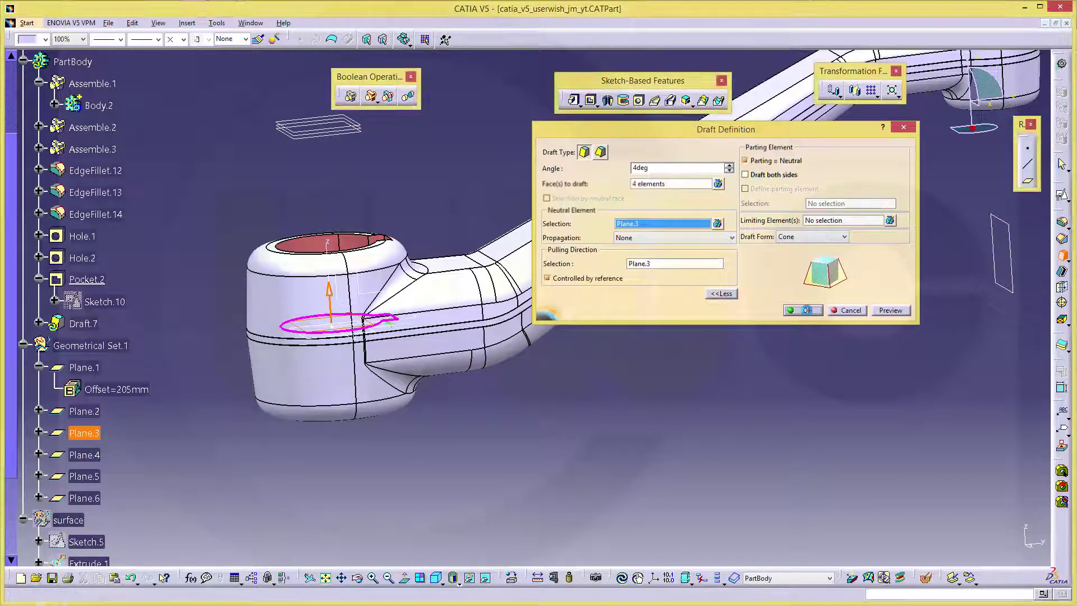
left_click(806, 310)
- Start another 4 deg draft on the four hole and keyway faces on the opposite side of the large cylinder
middle_click_drag(644, 337, 494, 293)
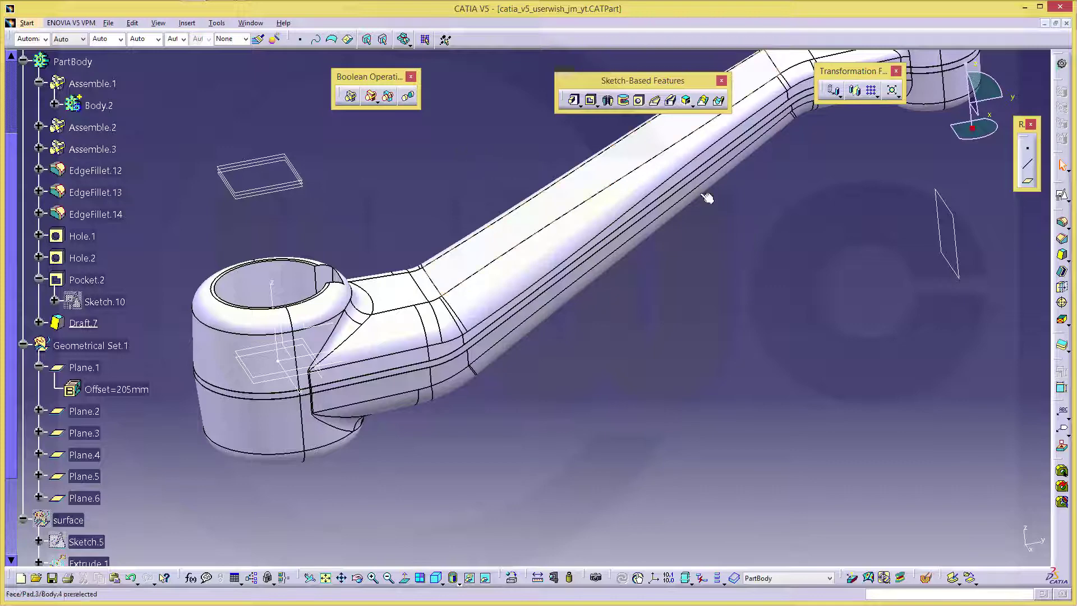
left_click(1062, 255)
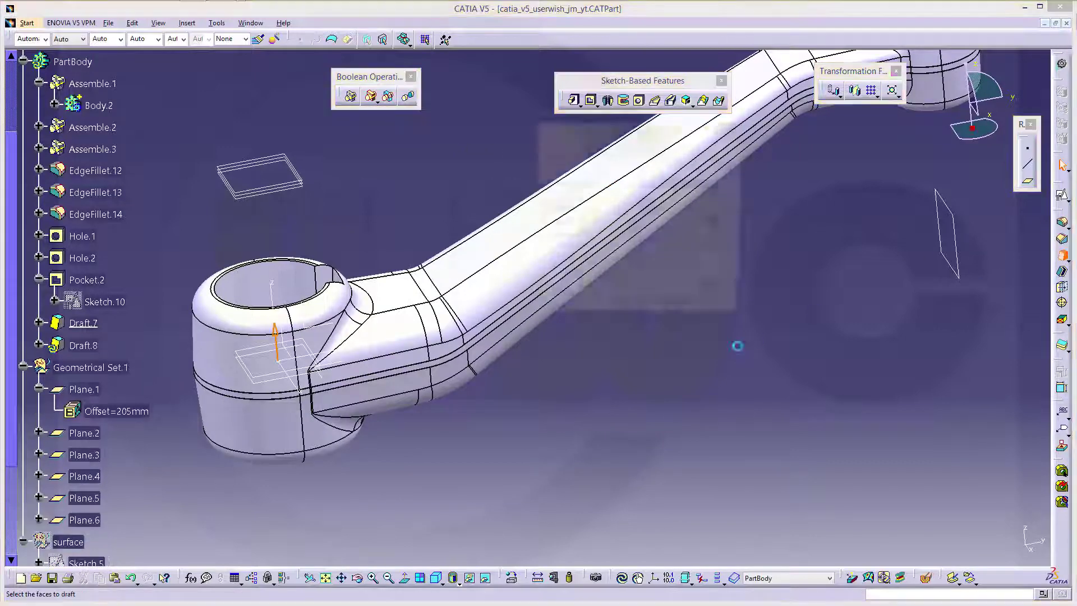
middle_click_drag(373, 435, 264, 393)
left_click(355, 208)
left_click(479, 255)
left_click(495, 260)
middle_click_drag(599, 377, 446, 333)
left_click(446, 306)
left_click(436, 320)
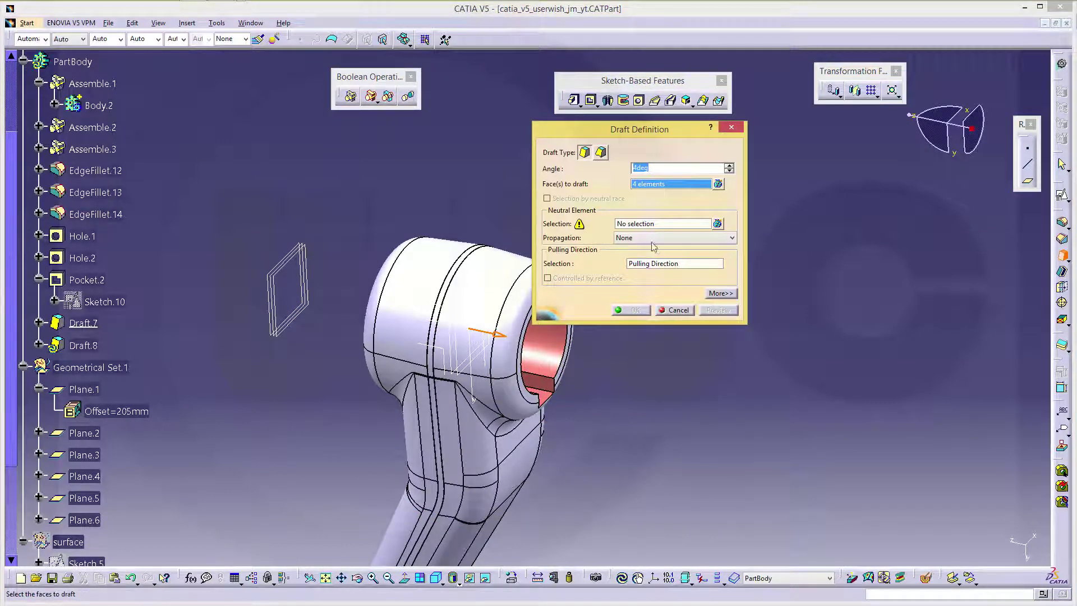
- Set Plane.4 as the neutral element with Parting = Neutral and create the second draft
left_click(634, 224)
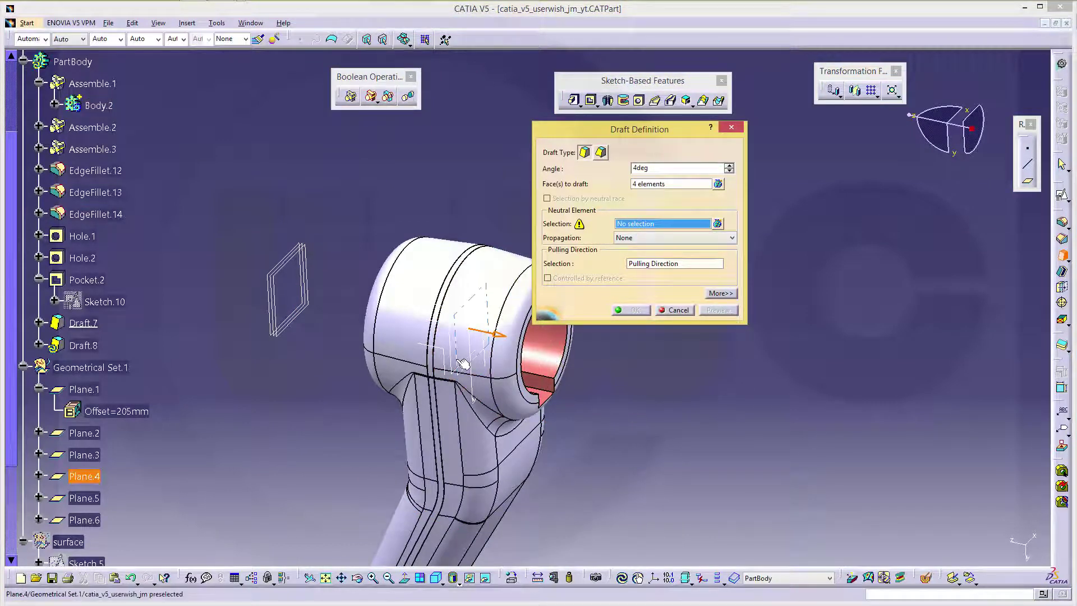
left_click(624, 369)
left_click(721, 294)
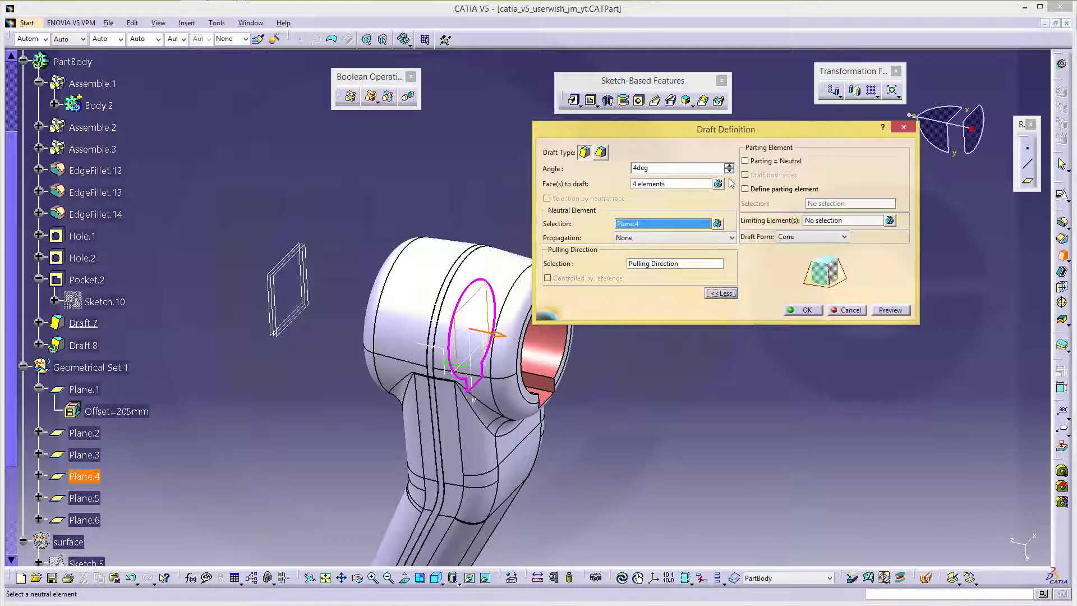
left_click(746, 161)
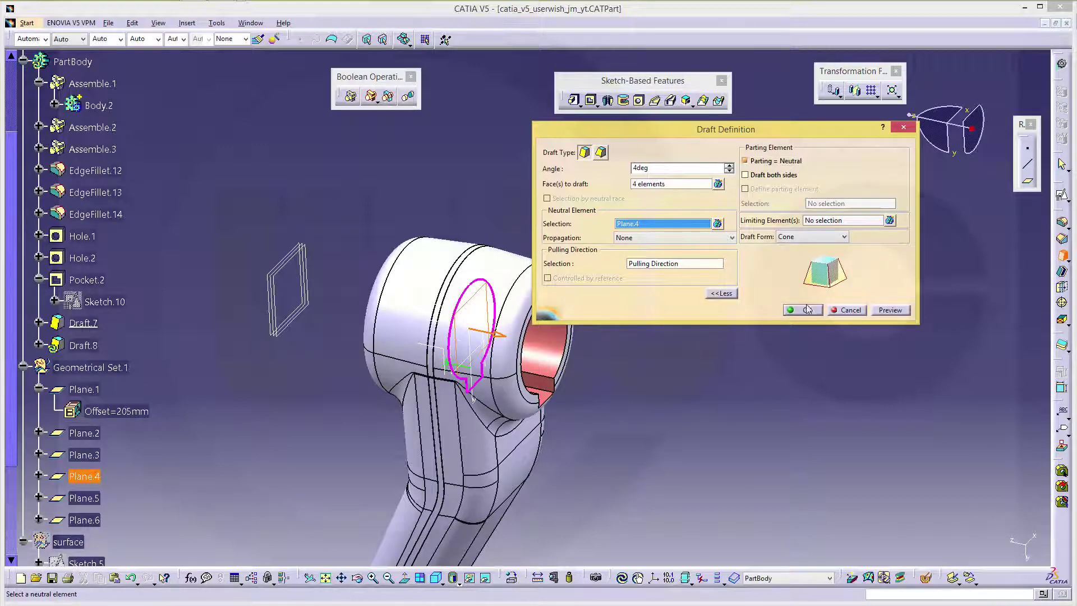
left_click(805, 311)
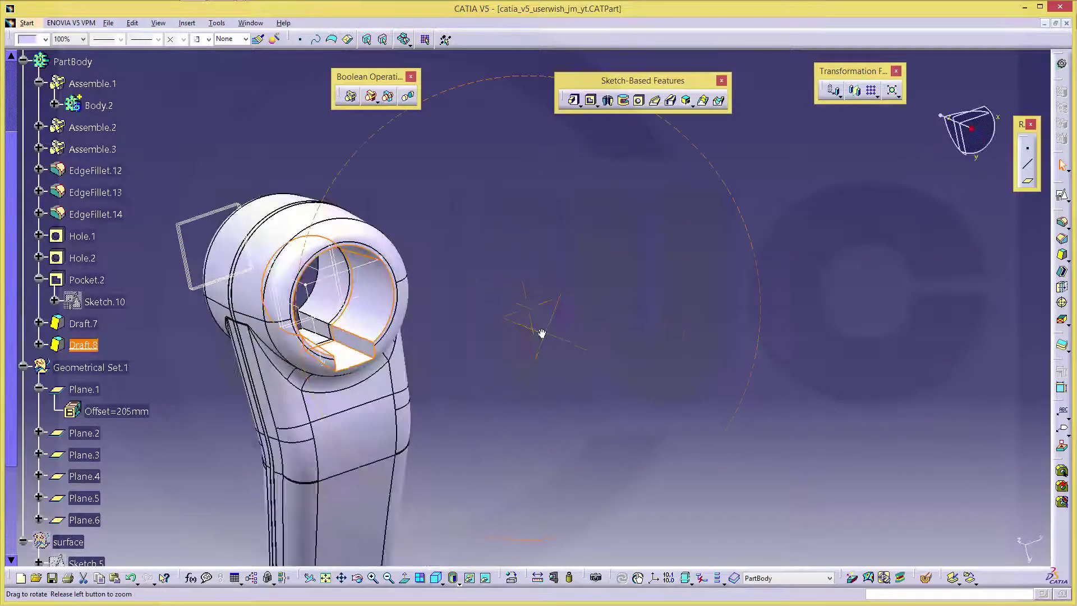
left_click(462, 319)
middle_click_drag(463, 318, 623, 418)
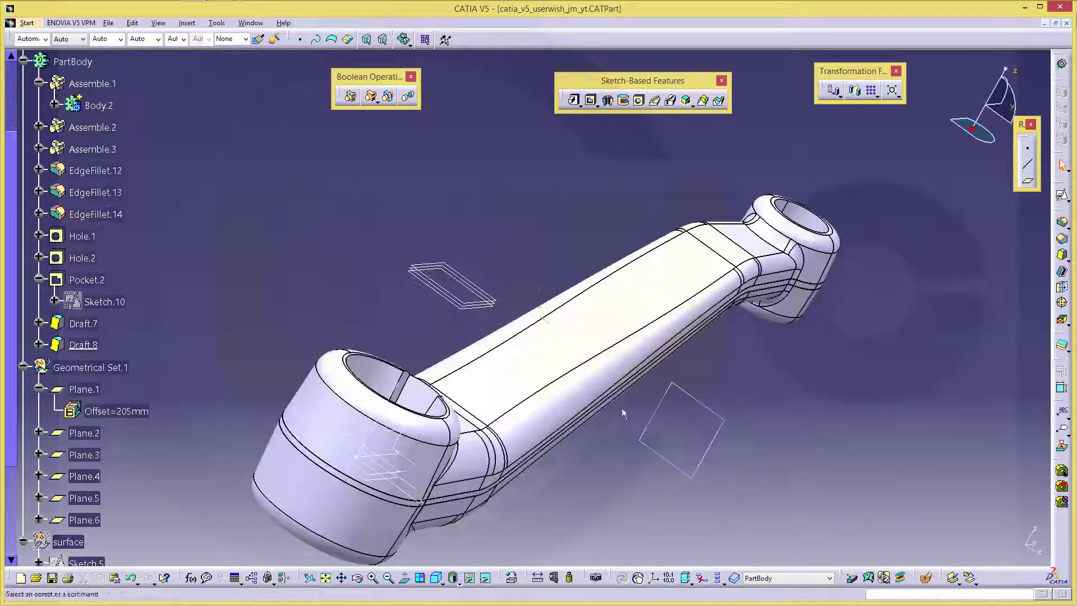
left_click(496, 398)
middle_click_drag(496, 398, 440, 321)
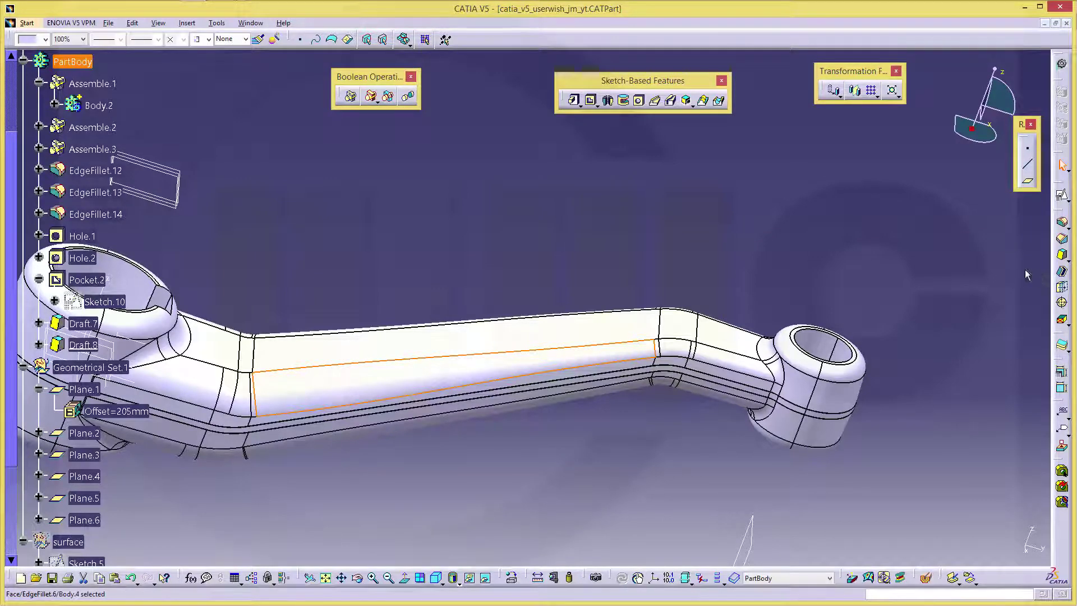
left_click(1062, 254)
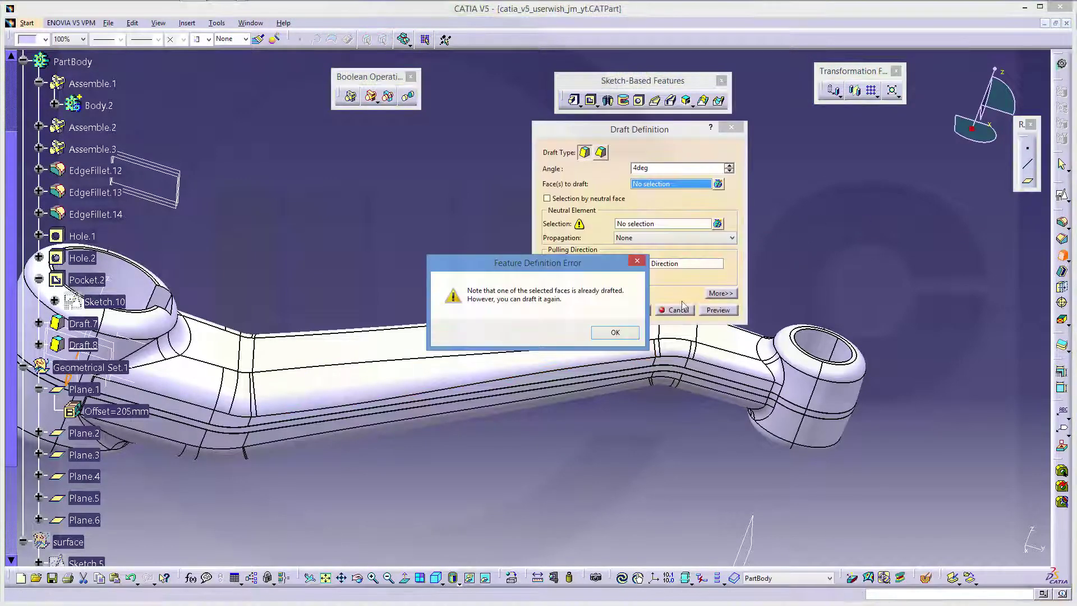
left_click(616, 333)
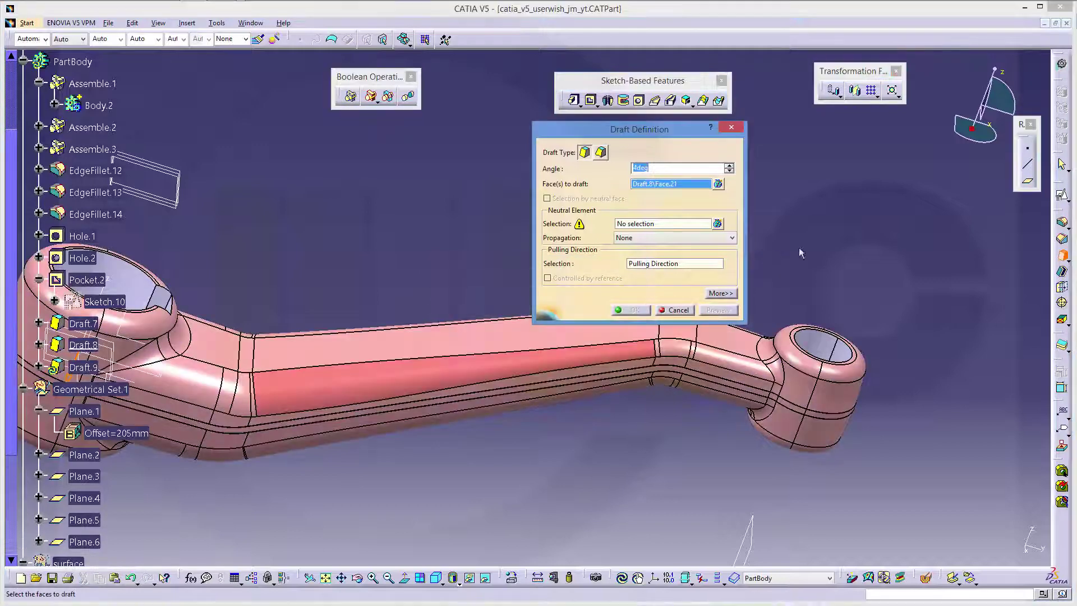
key("Escape")
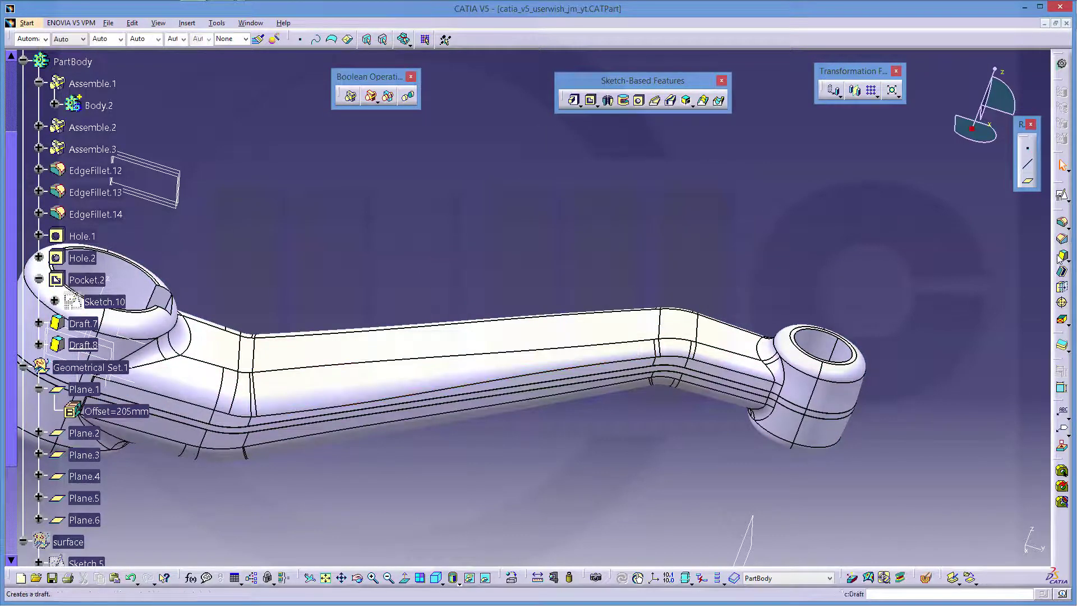
- Draft the small cylinder's hole wall by 4 deg with Plane.5 as the neutral element and Parting = Neutral
left_click(826, 344)
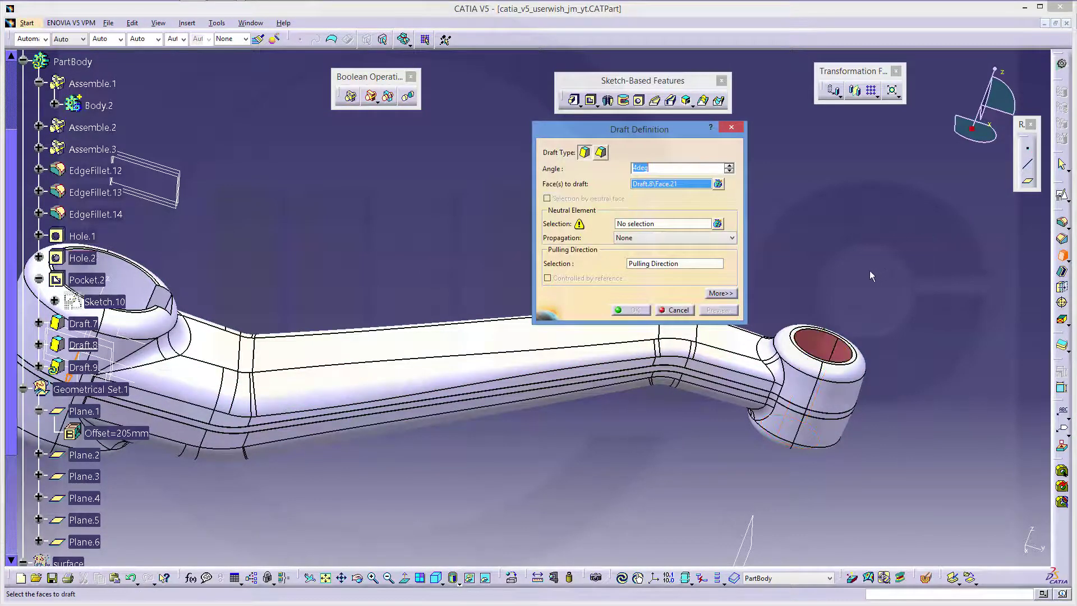
left_click(624, 224)
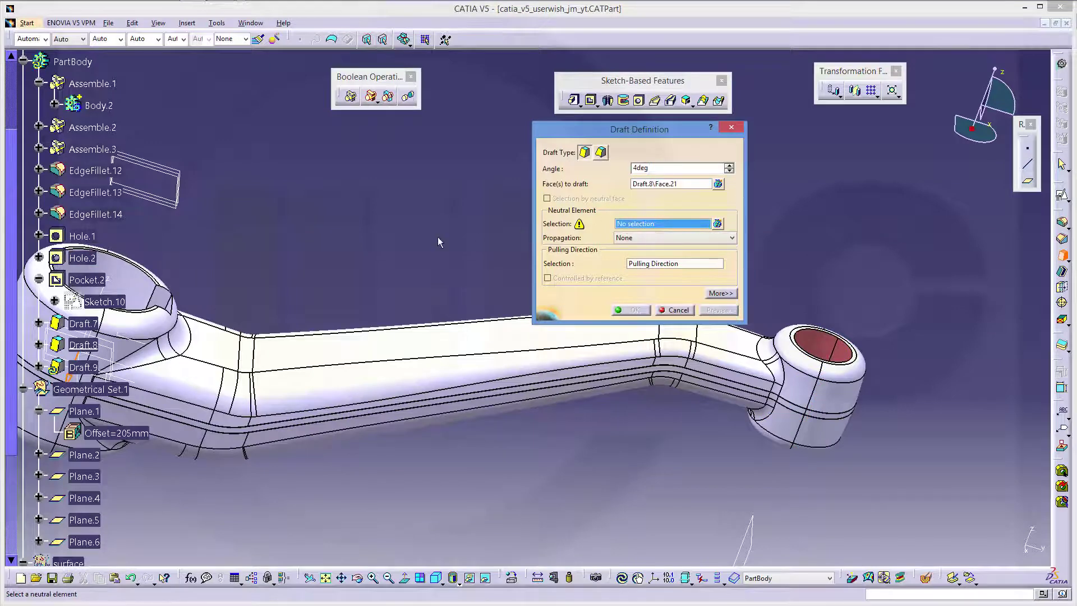
middle_click_drag(438, 238, 554, 207)
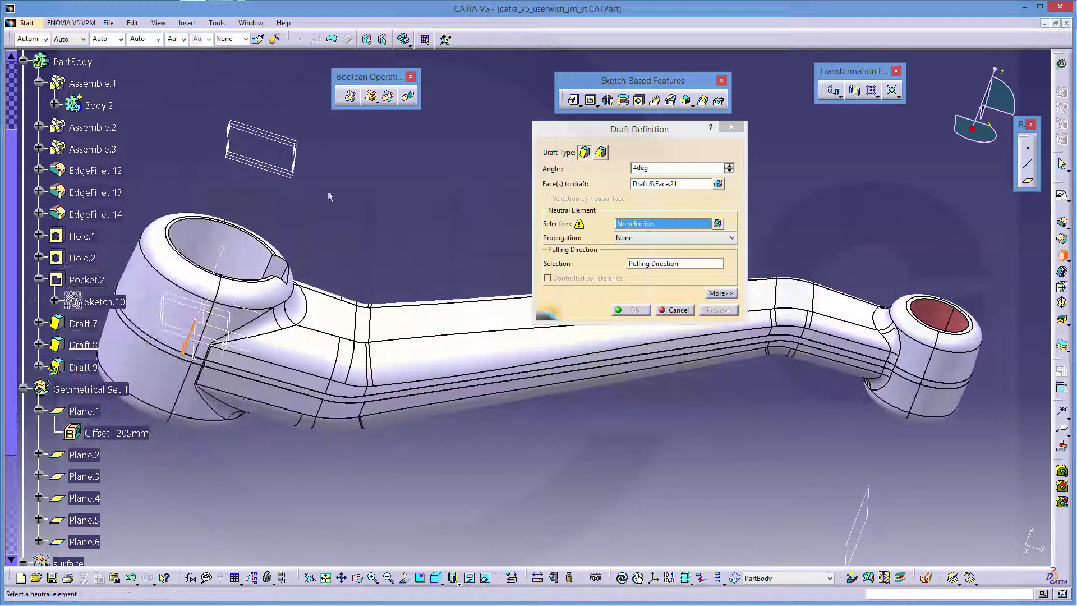
left_click(288, 171)
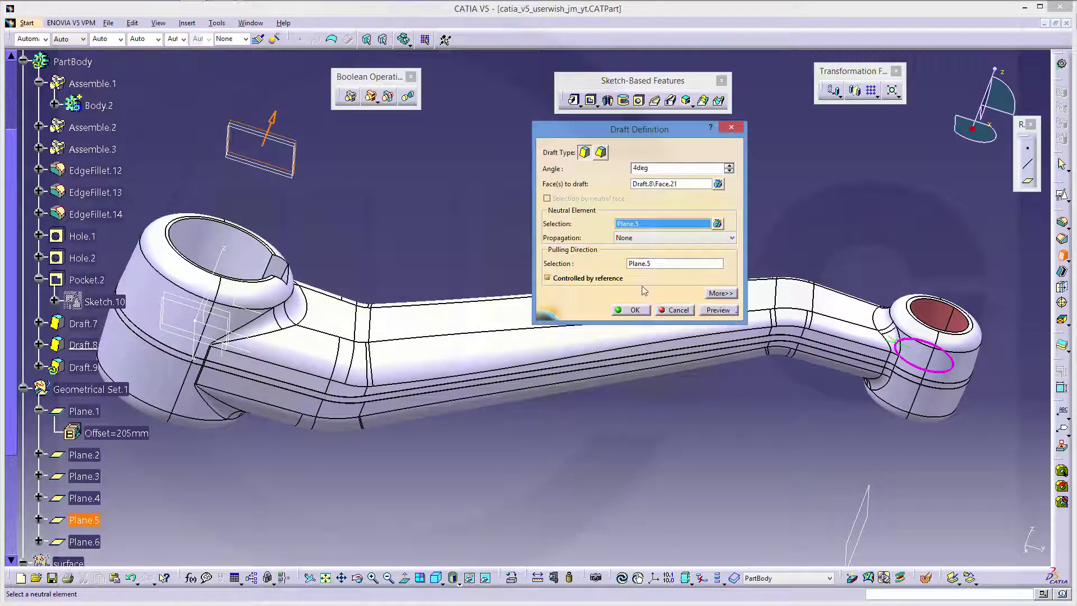
left_click(720, 293)
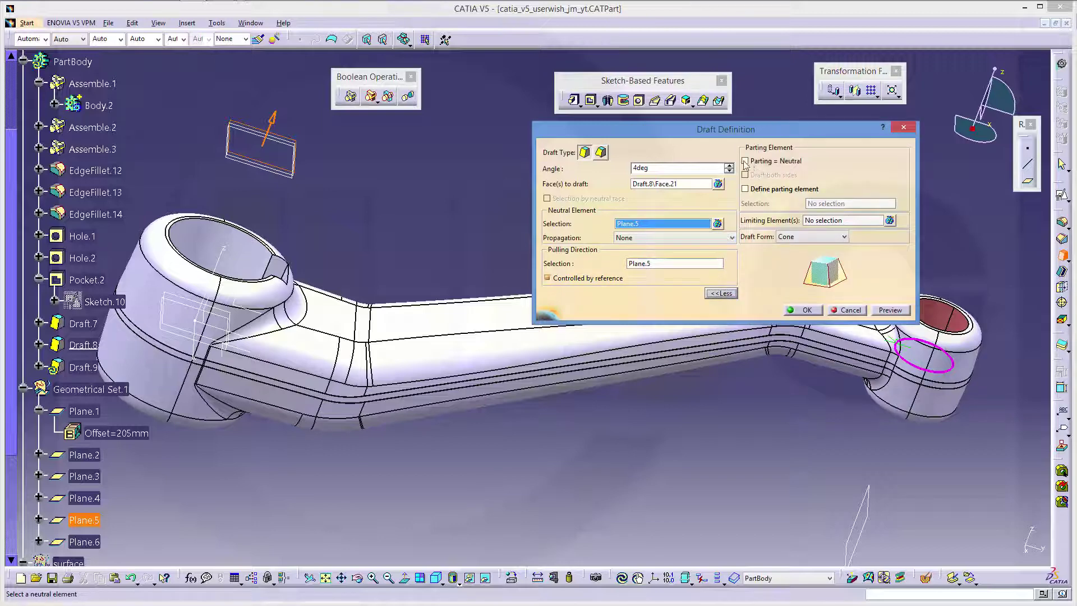
left_click(763, 161)
left_click(803, 311)
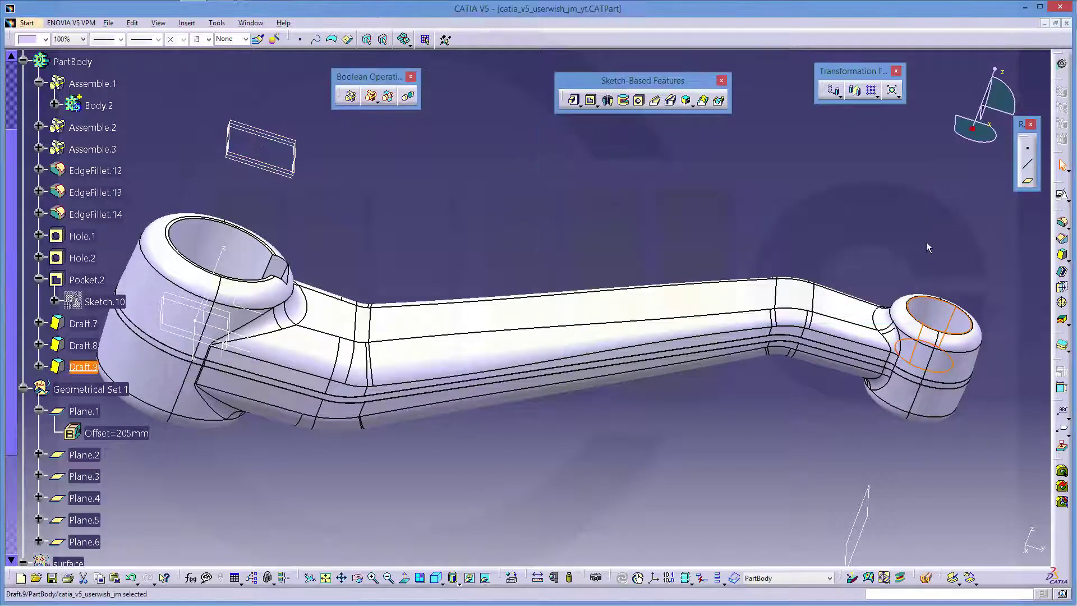
- Draft the small cylinder's hole wall from its opposite end by 4 deg, with Plane.6 as the neutral element and Parting = Neutral
left_click(1062, 255)
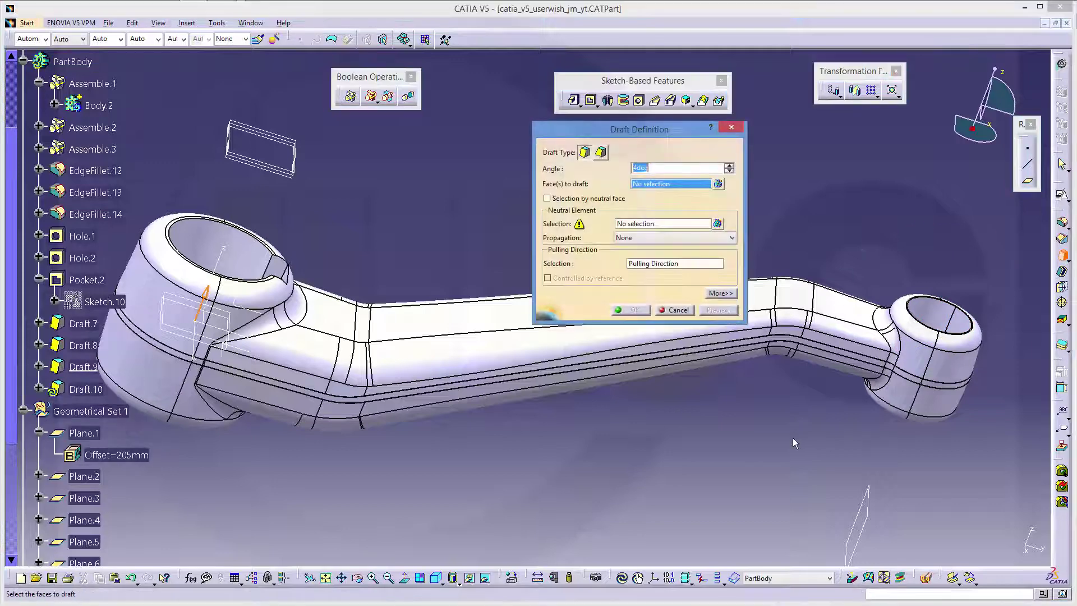
middle_click_drag(766, 422, 438, 374)
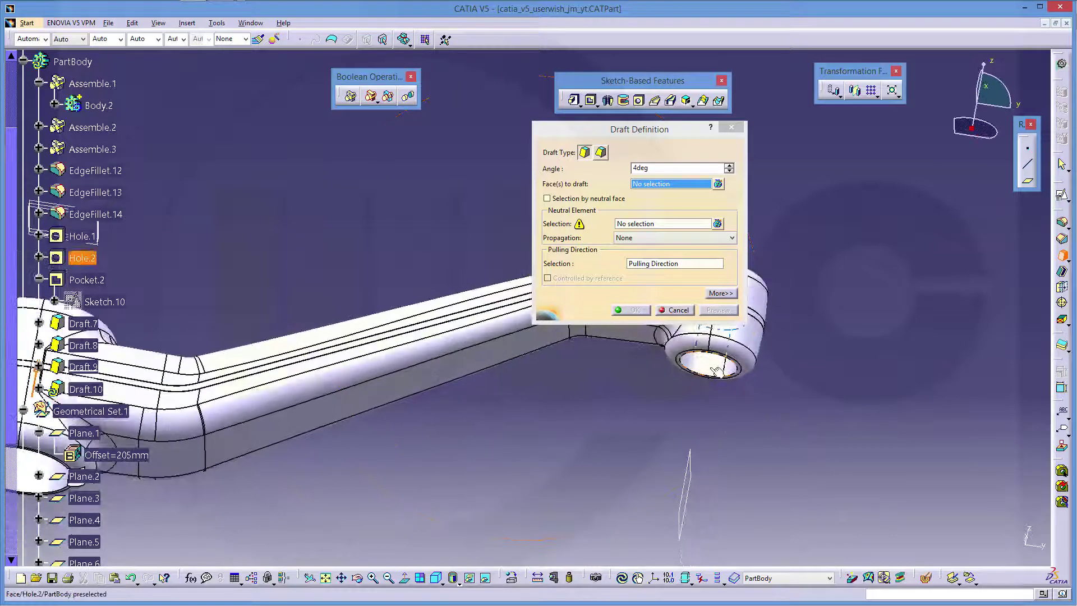
left_click(689, 366)
middle_click_drag(689, 365, 614, 272)
left_click(651, 226)
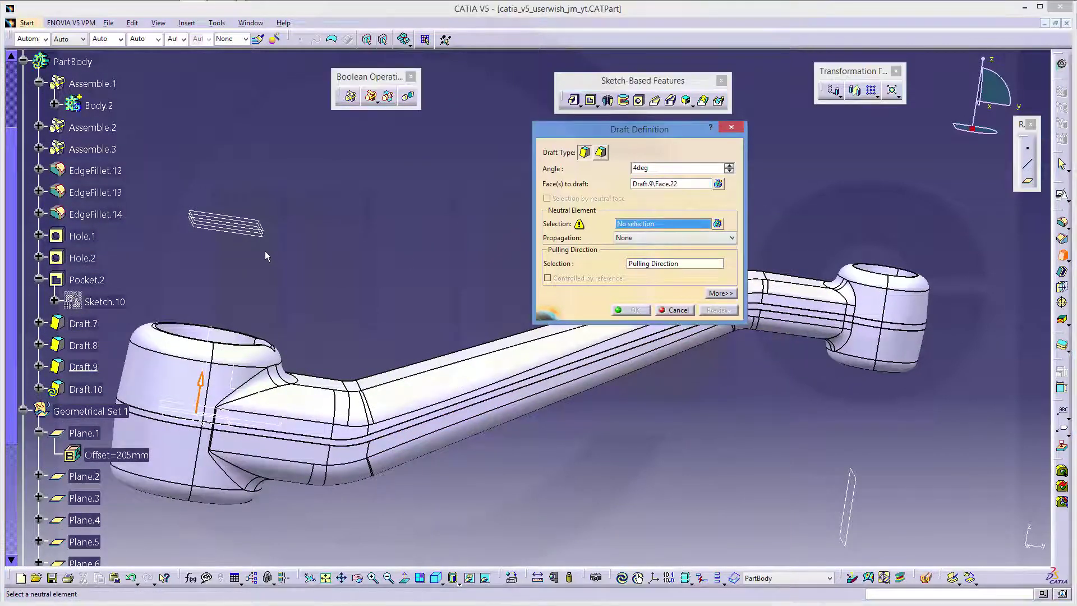
left_click(255, 232)
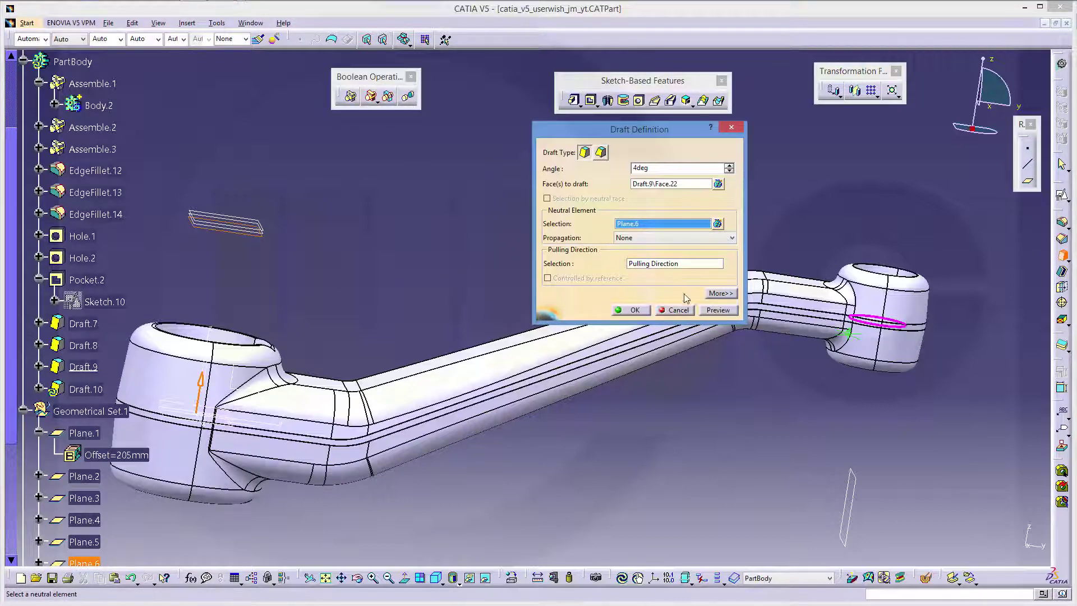
left_click(720, 294)
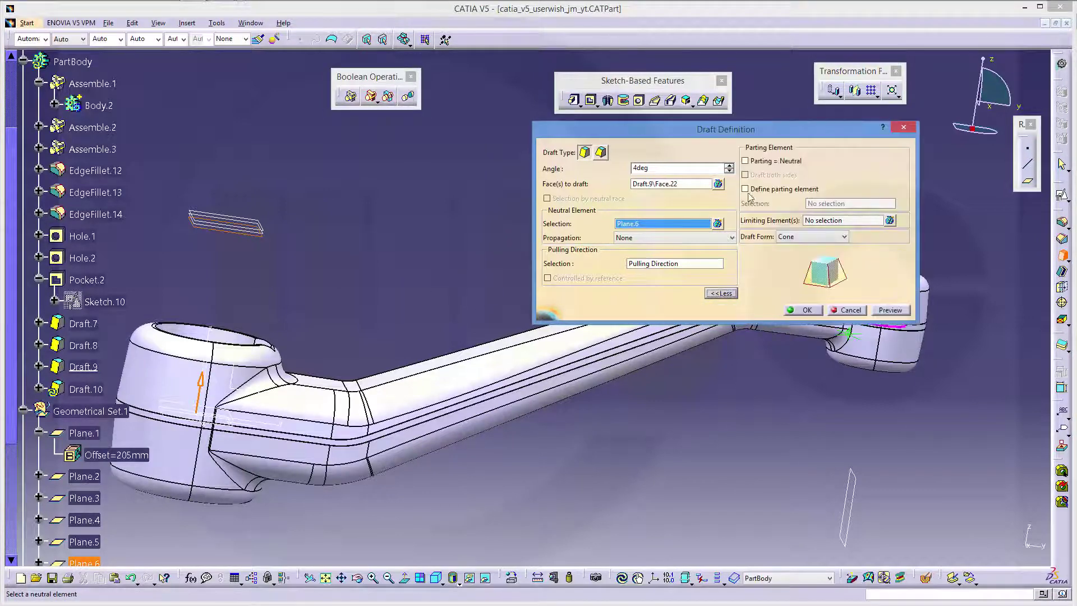
left_click(745, 161)
left_click(808, 311)
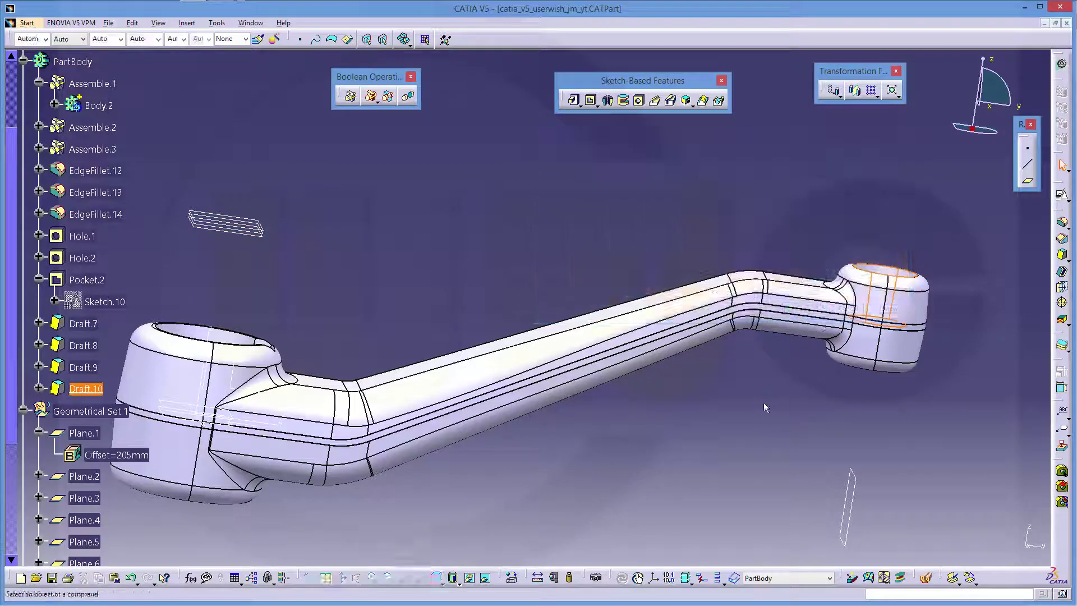
middle_click_drag(764, 402, 566, 473)
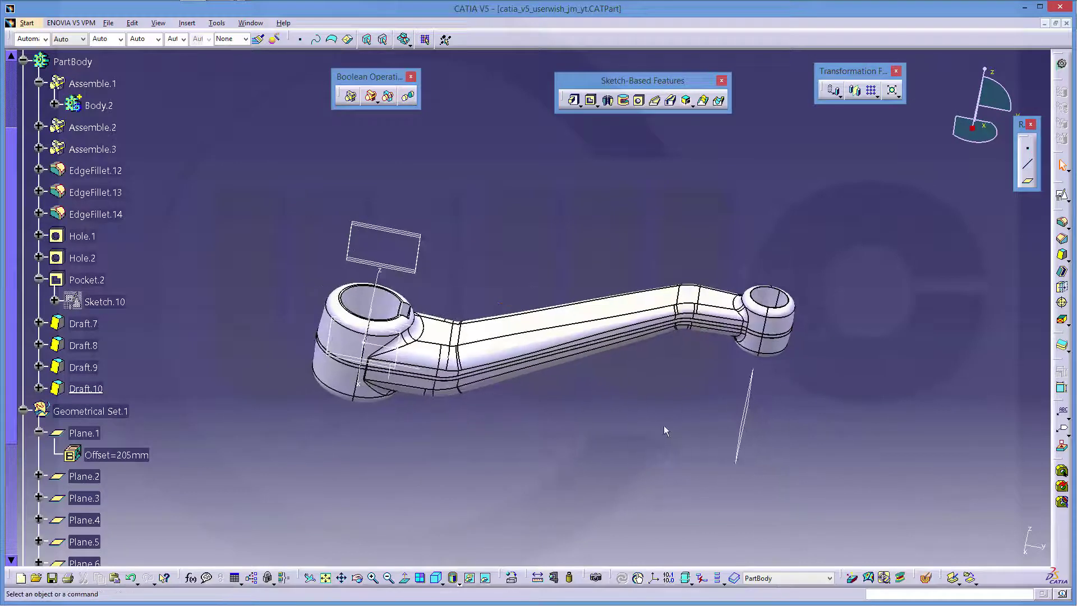